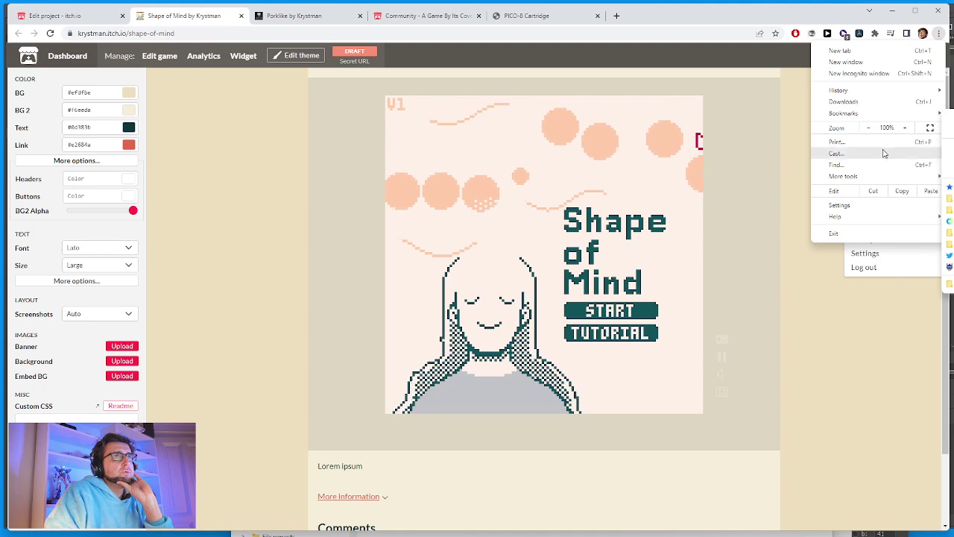
Inspect the embedded game in the browser developer tools and select the game_frame div that wraps its iframe.
mouse_move(878, 182)
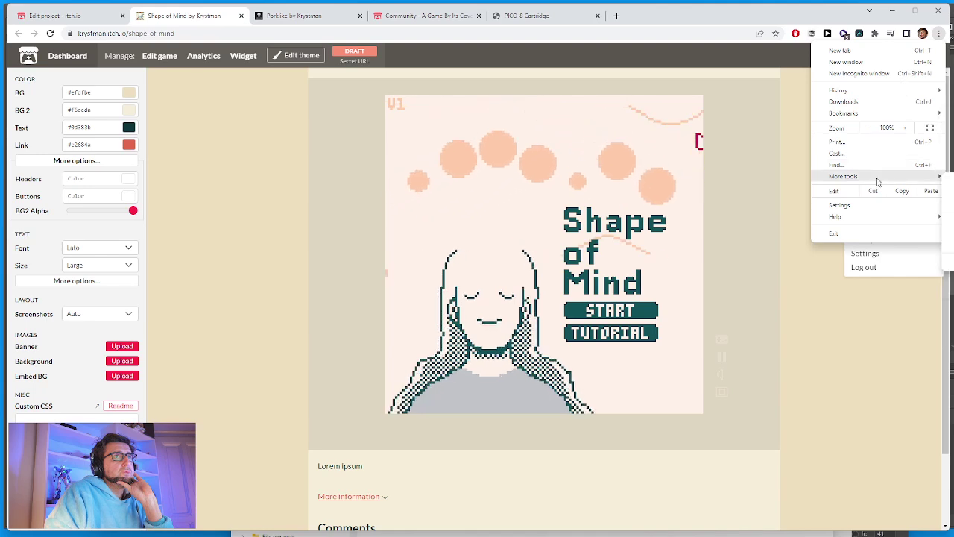
key(ctrl+shift+i)
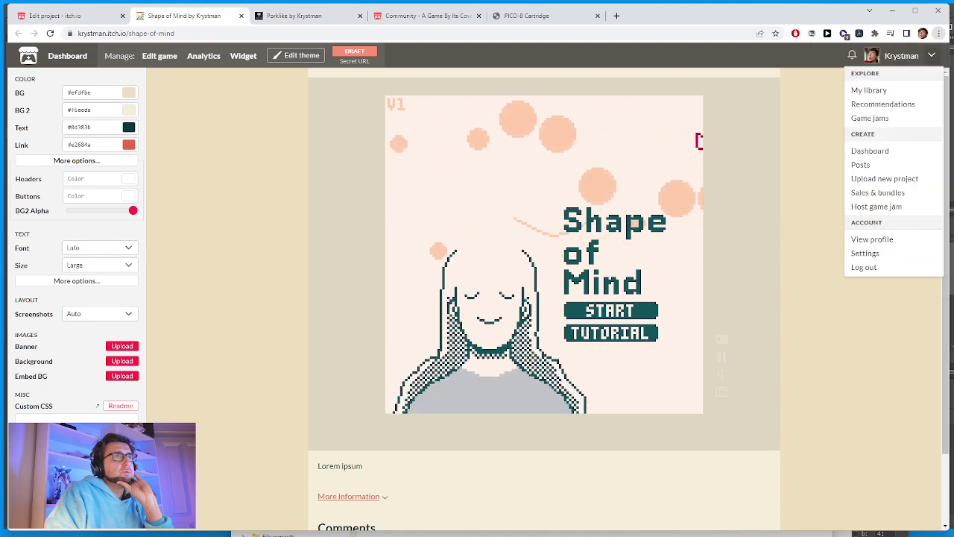
key(ctrl+shift+c)
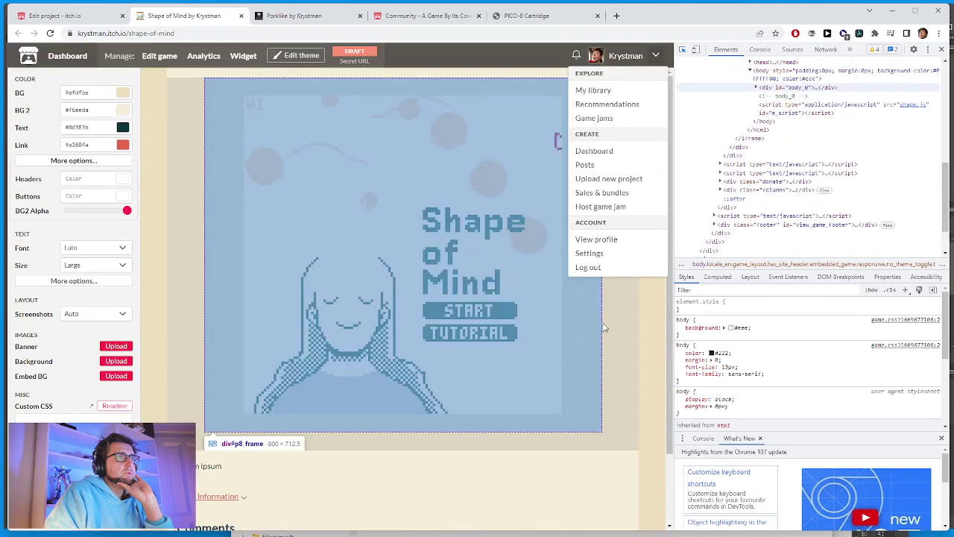
click(607, 445)
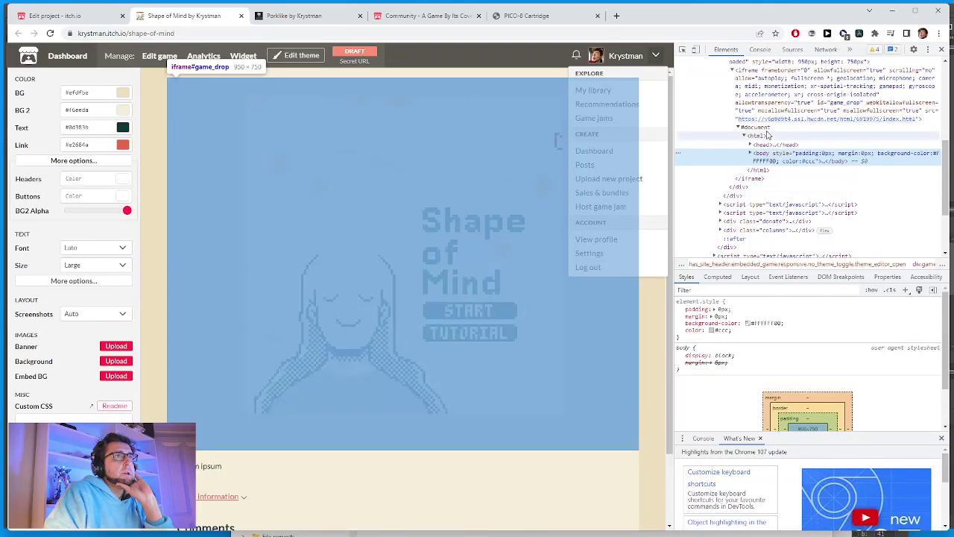
click(755, 127)
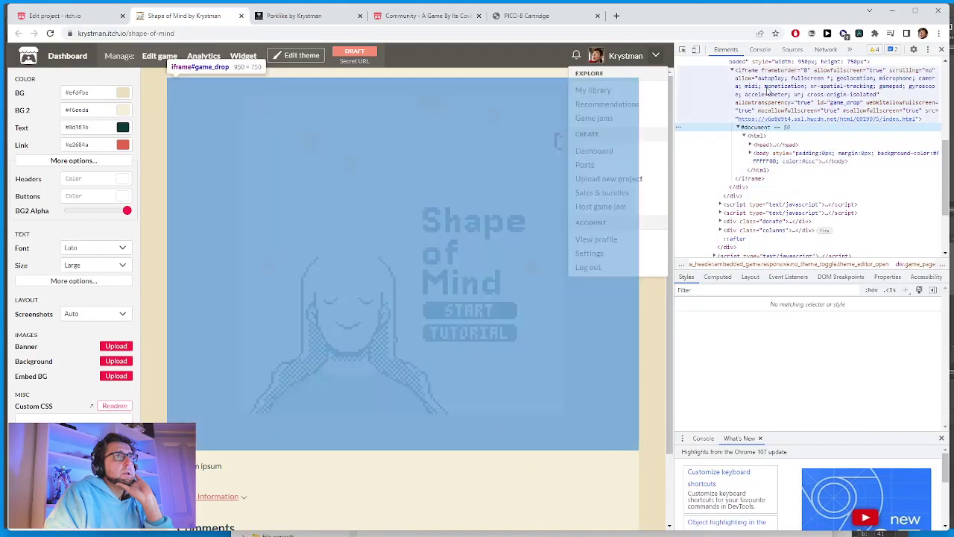
click(766, 77)
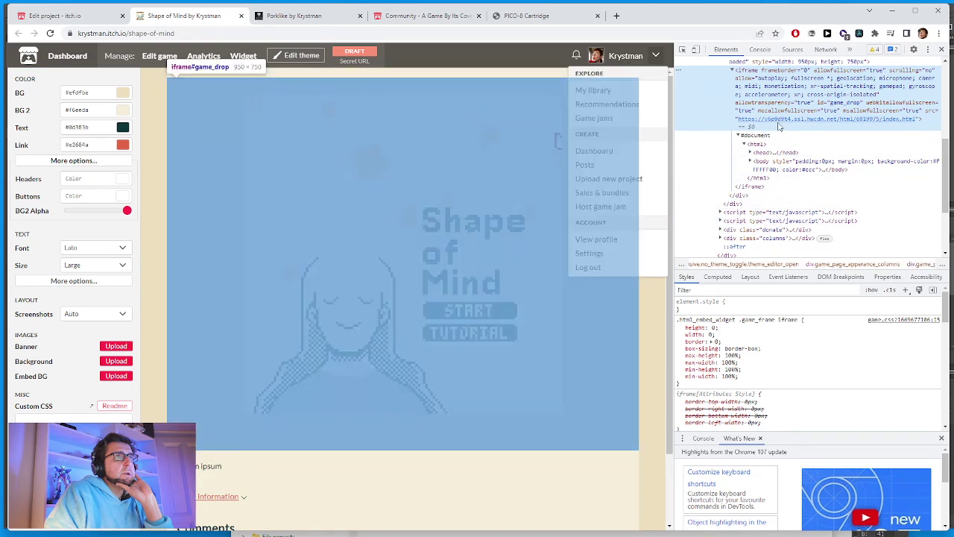
scroll(775, 143, up, 3)
click(765, 164)
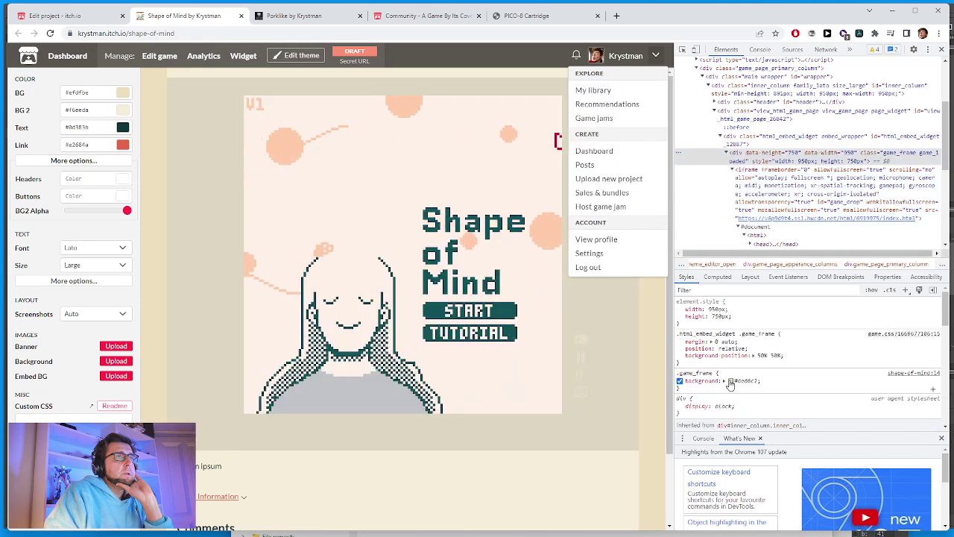
Try several background colours, including orange #ffb600 and fully transparent ones, on the .game_frame style rule.
click(731, 381)
click(785, 238)
drag(785, 238, 824, 226)
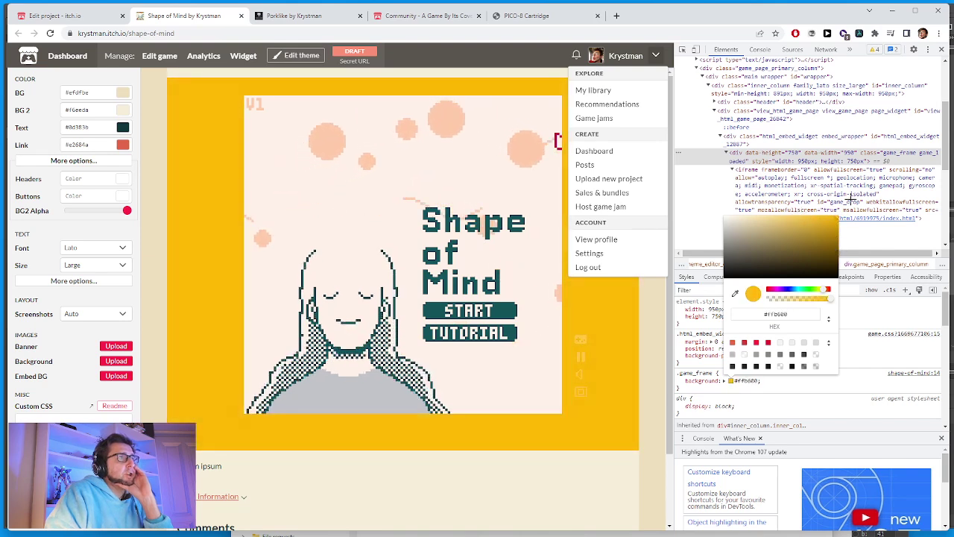
drag(823, 226, 799, 259)
click(827, 289)
drag(797, 298, 717, 292)
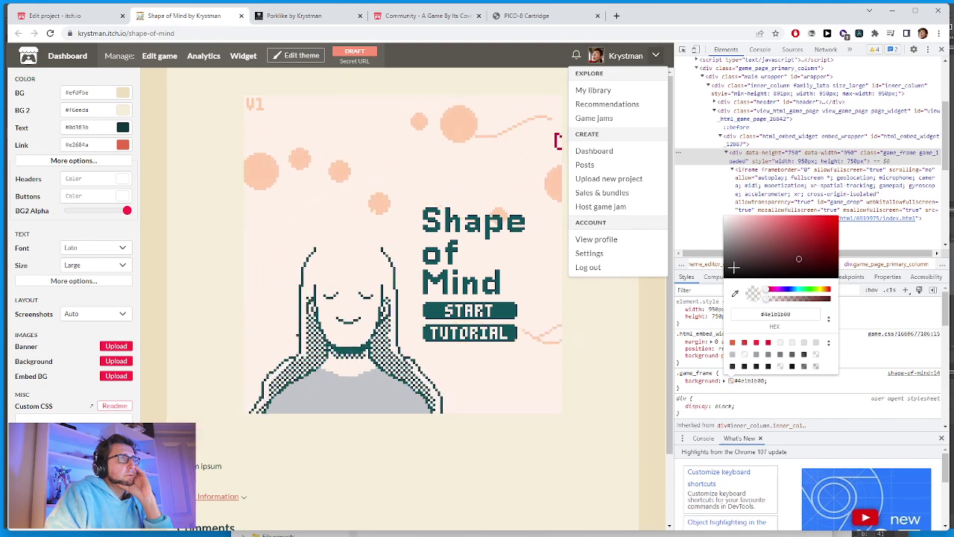
drag(798, 259, 838, 218)
drag(788, 288, 820, 290)
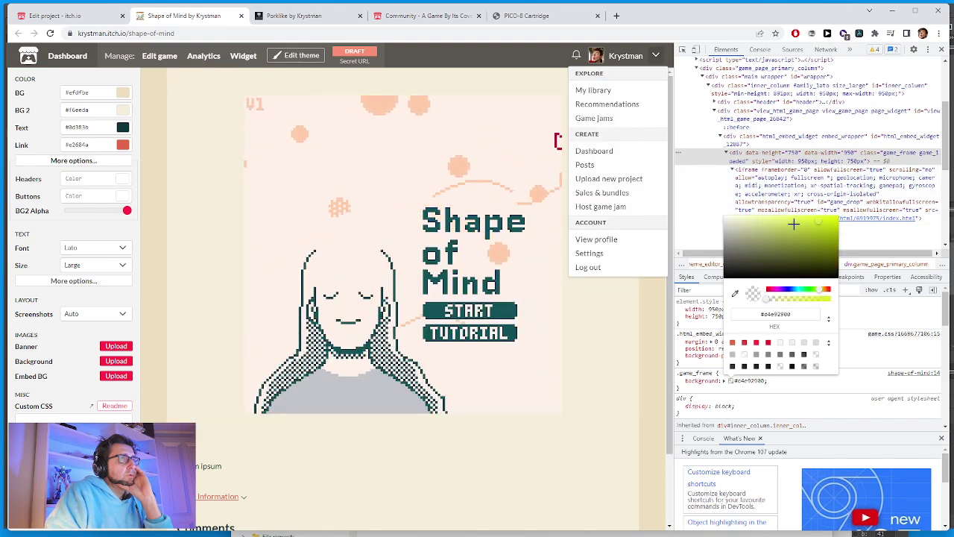
click(818, 221)
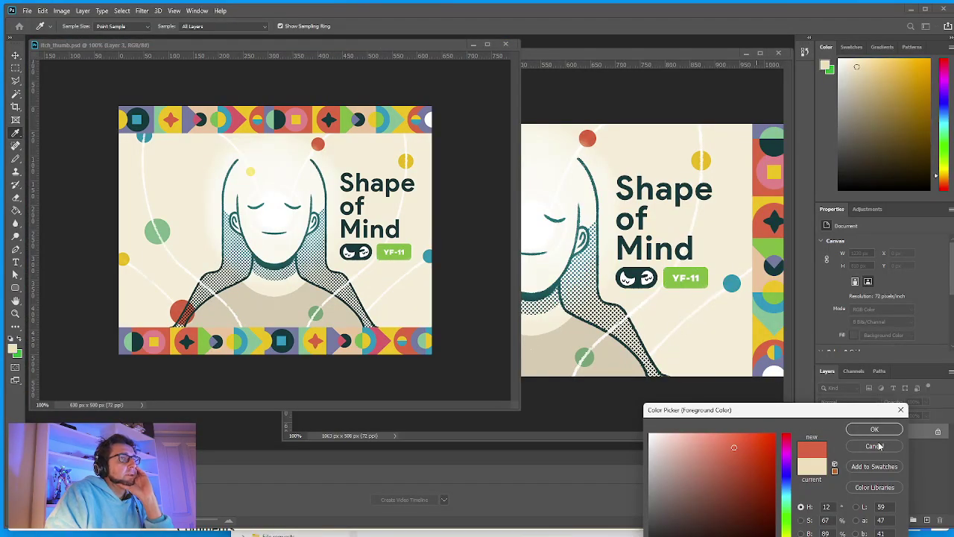
Switch to Photoshop, cancel the foreground colour choice, and open shapes_4.png from the Desktop.
click(875, 446)
click(27, 10)
click(44, 30)
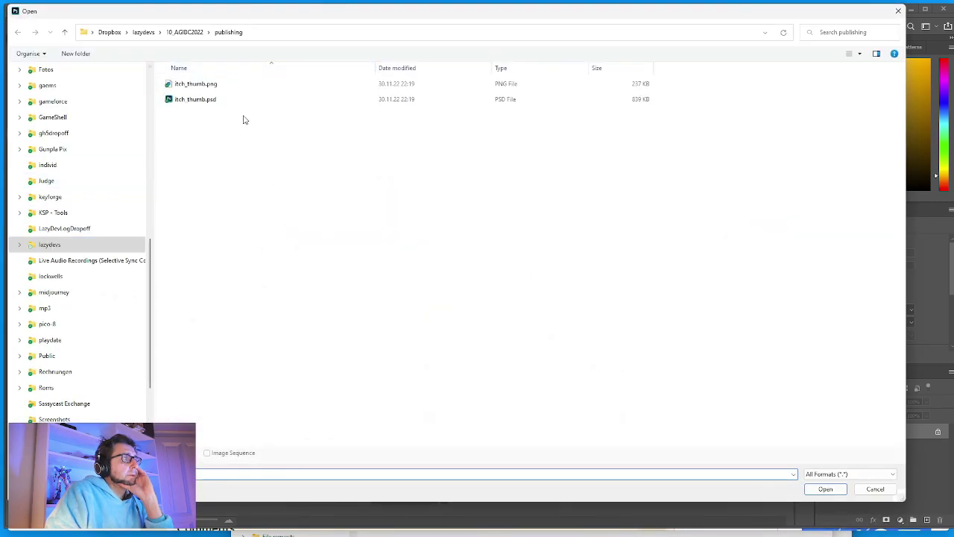
scroll(85, 198, up, 8)
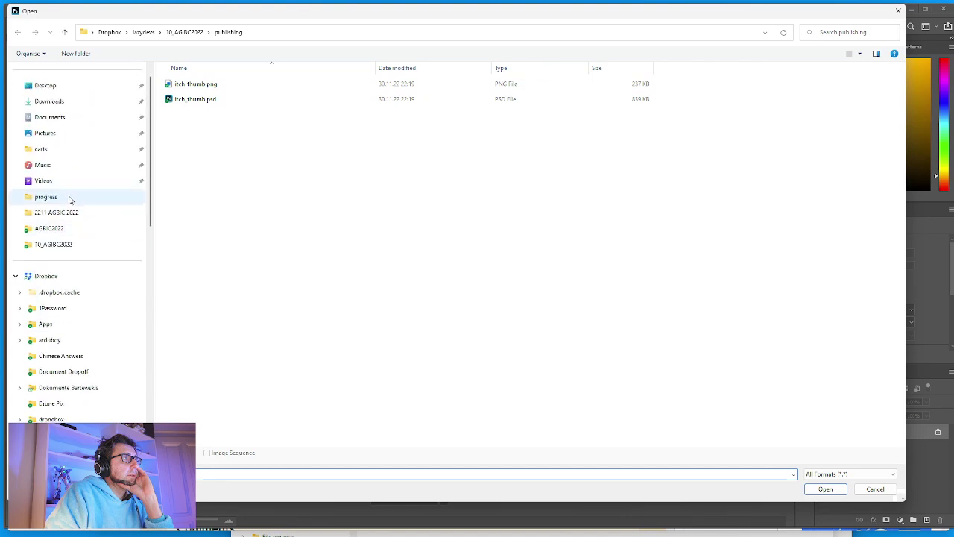
click(15, 276)
click(59, 103)
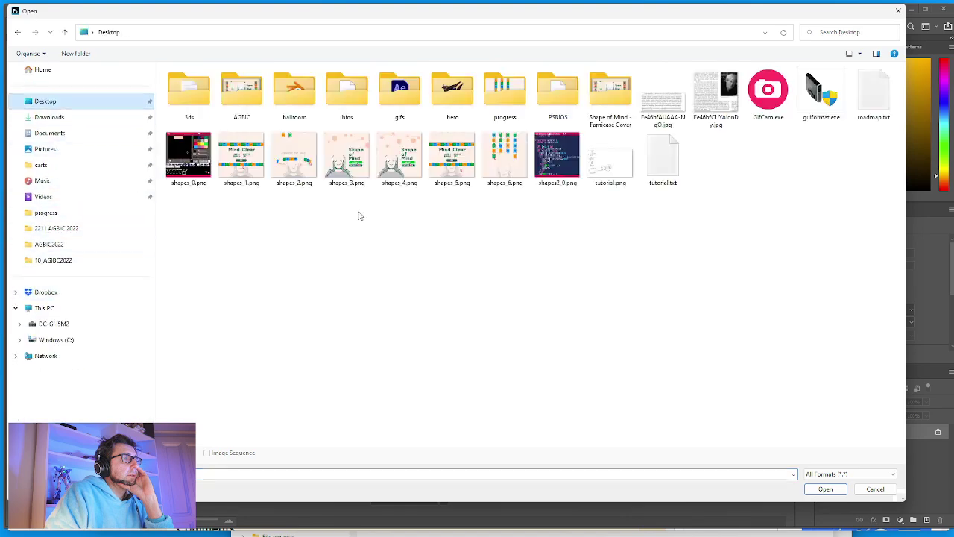
double_click(395, 160)
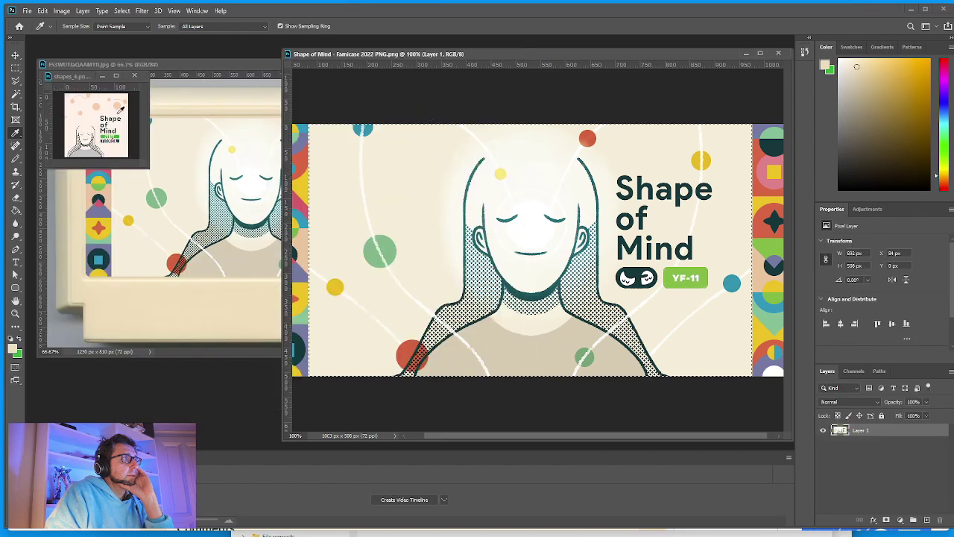
Sample the pale background colour of shapes_4.png and set it as the .game_frame background, #fff1e8, in the browser's developer tools.
click(78, 116)
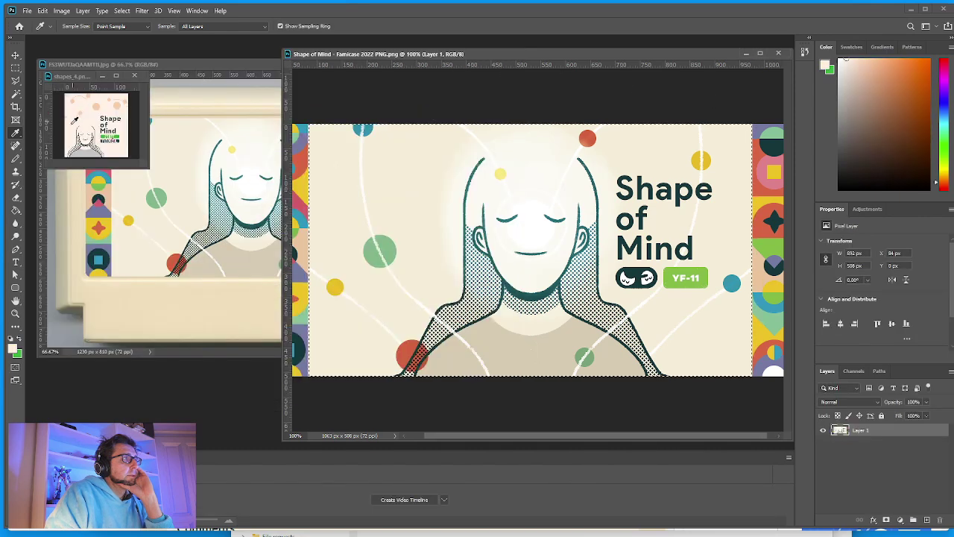
click(12, 347)
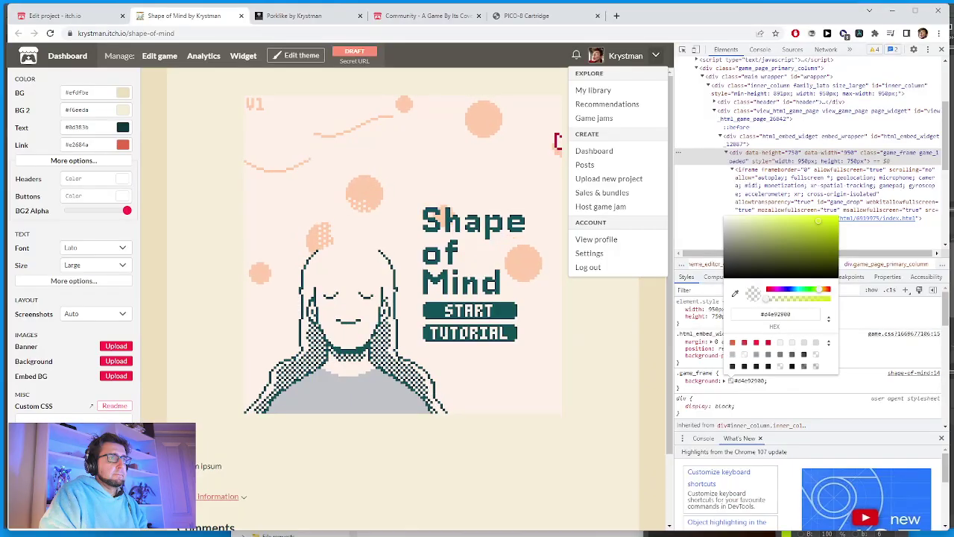
click(785, 317)
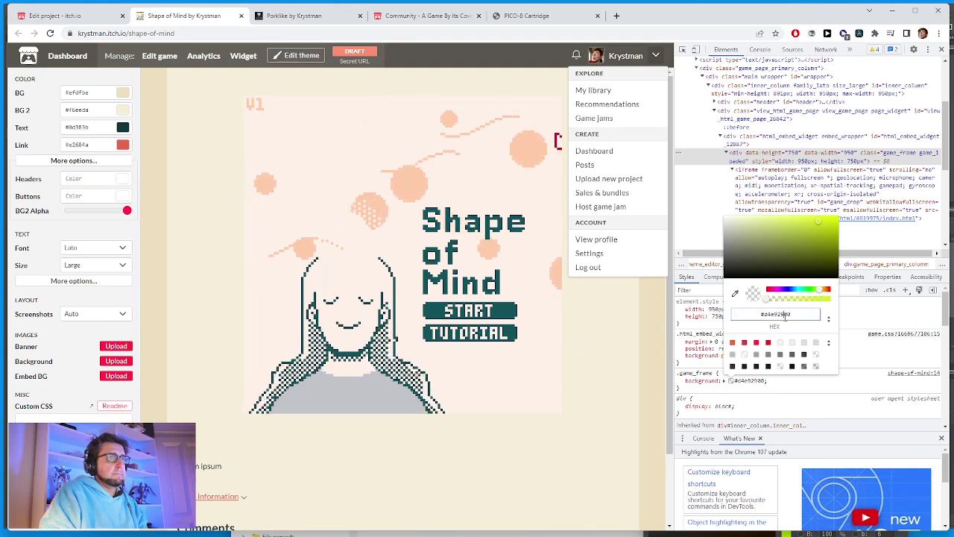
key(ctrl+v)
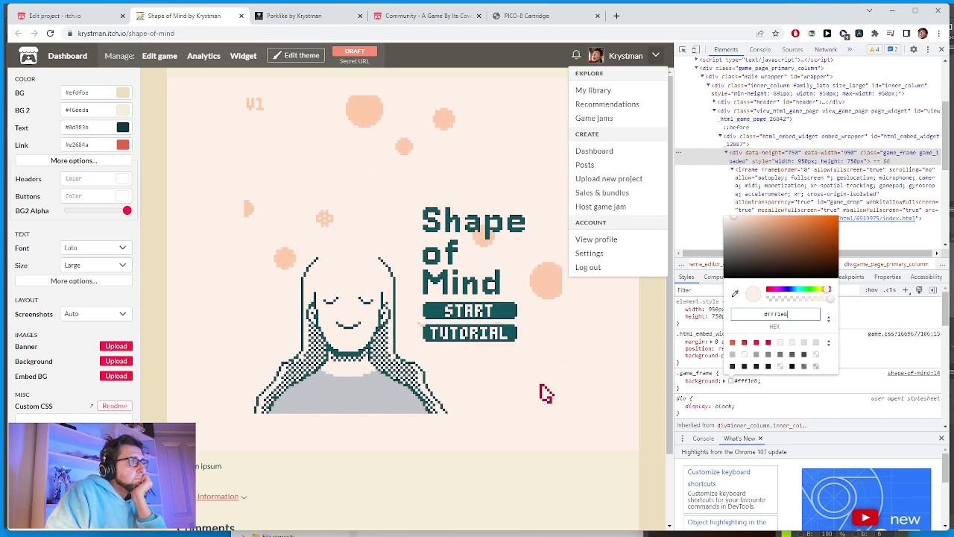
Start the embedded game and check how it blends into the surrounding frame background.
scroll(573, 376, down, 1)
scroll(583, 368, up, 1)
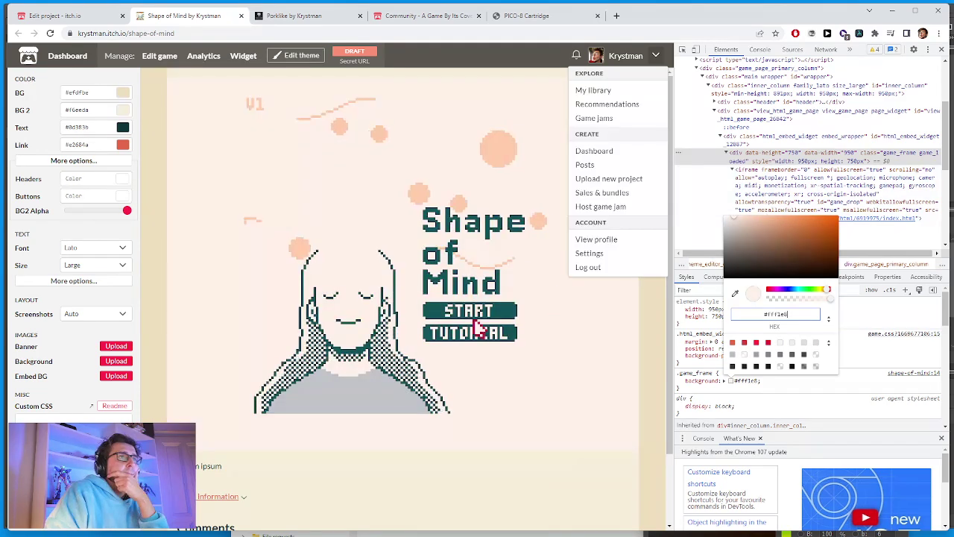
click(462, 311)
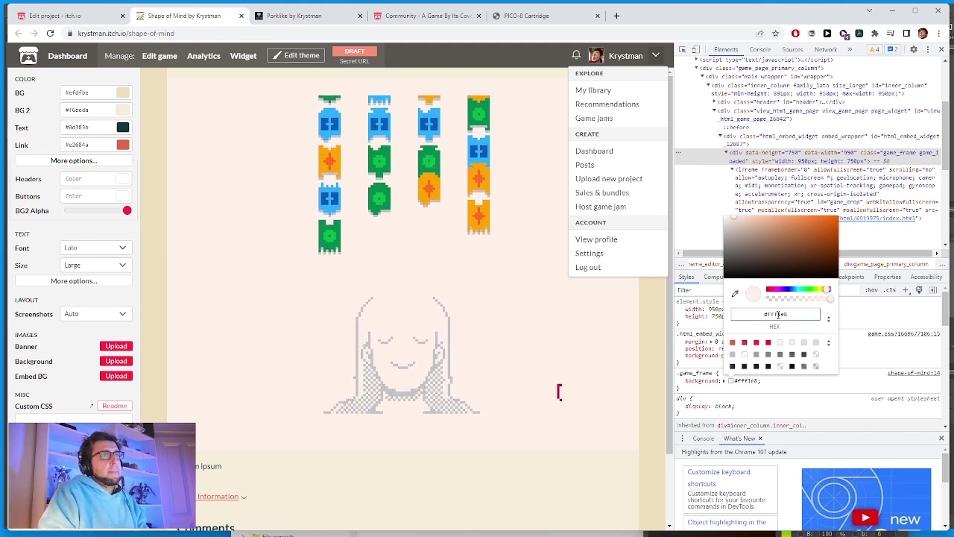
Add a Custom CSS rule to the theme that gives .game_frame the background colour #fff1e8.
click(47, 417)
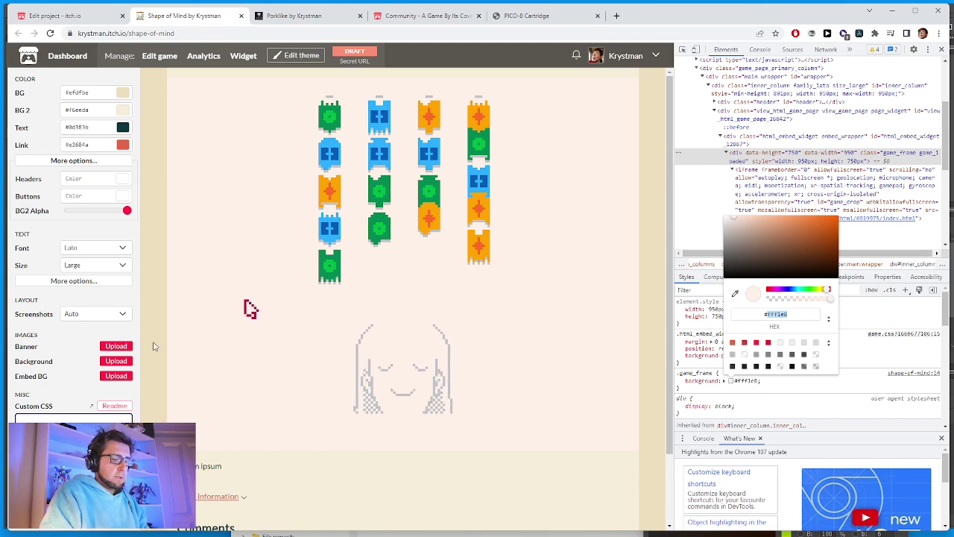
text(#)
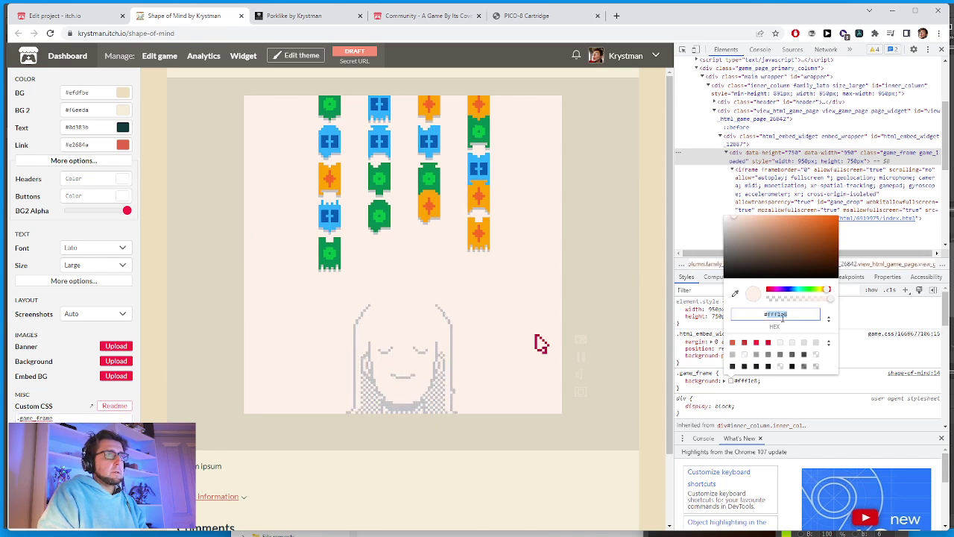
click(101, 421)
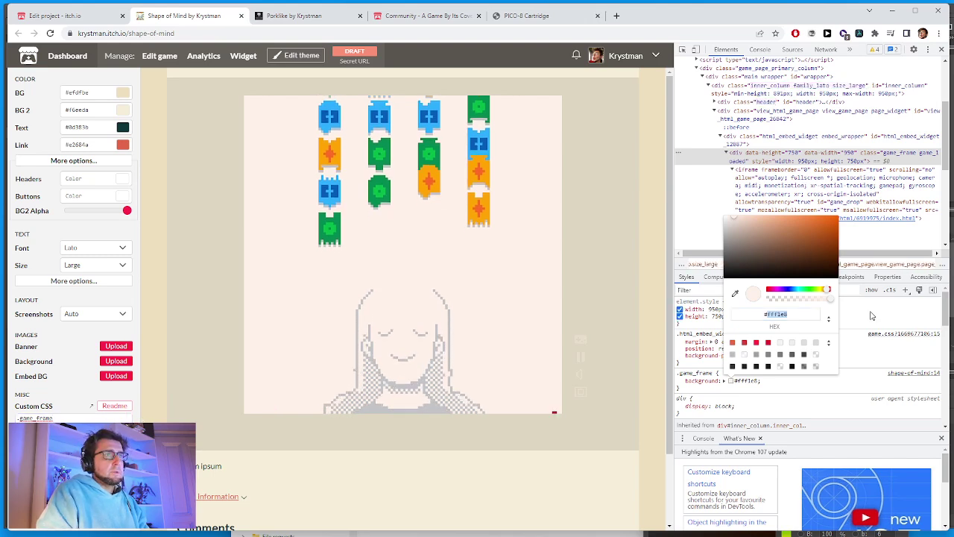
key(Escape)
key(Escape)
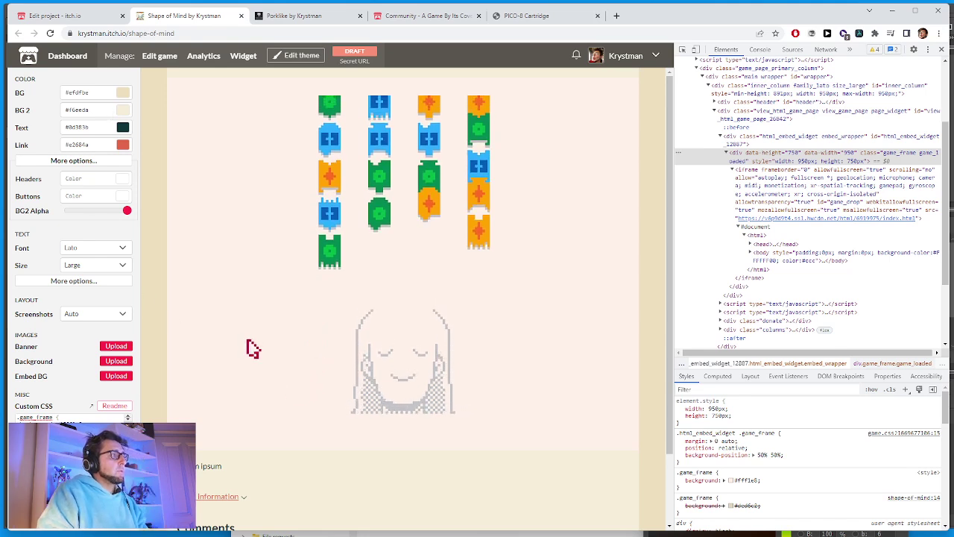
Set the theme's BG colour to #f6eeda, the same value as BG 2.
click(87, 109)
click(86, 92)
text(#f6eeda)
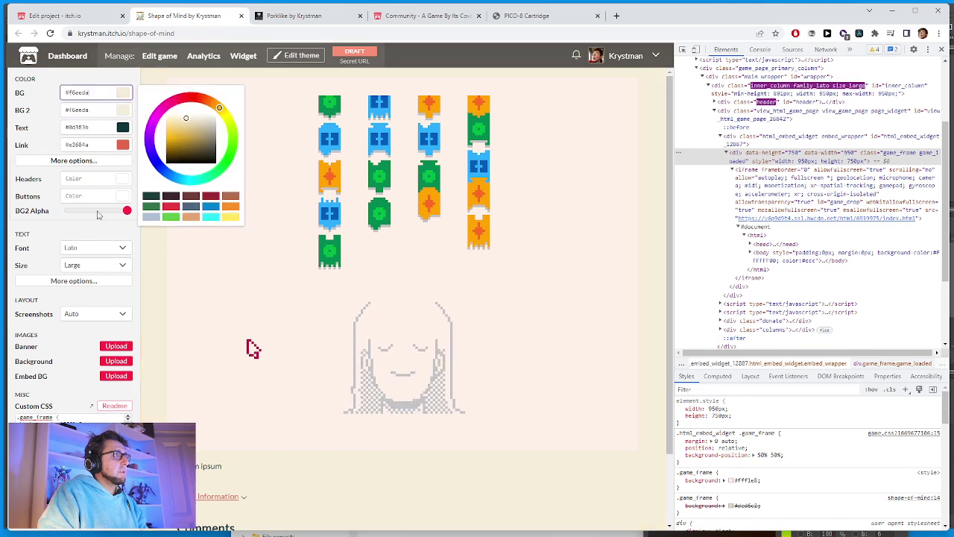
click(67, 420)
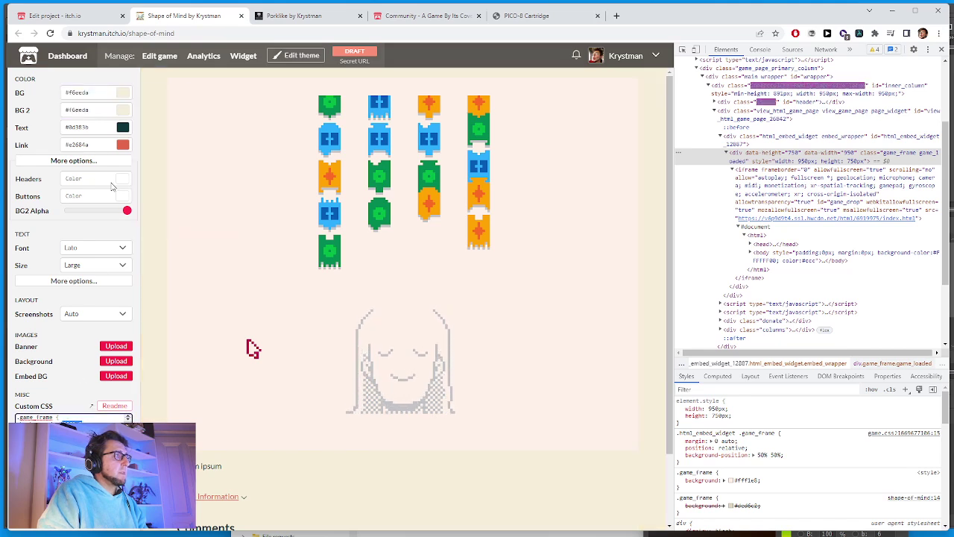
Try #fff1e8 as the theme's BG colour, and restore it to #f6eeda.
click(85, 111)
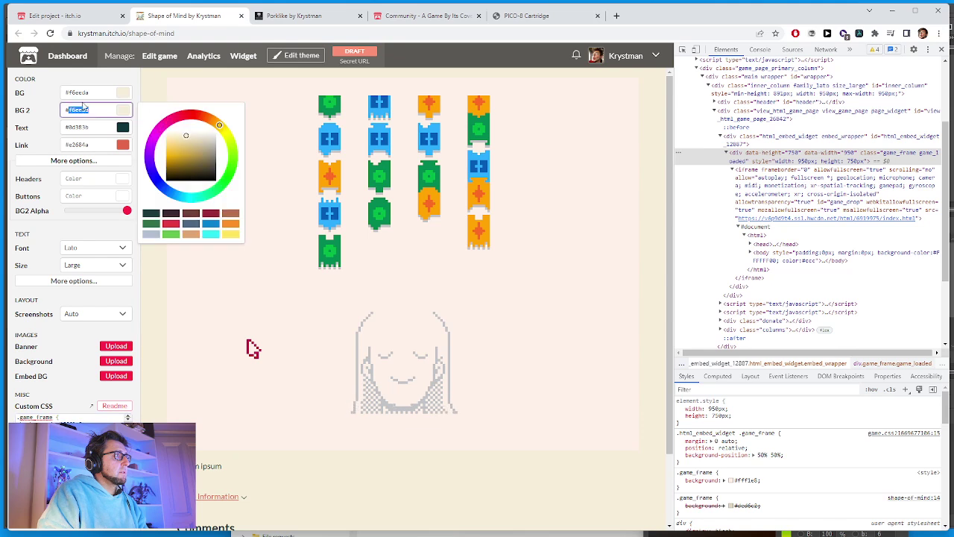
click(82, 92)
text(#fff1e8)
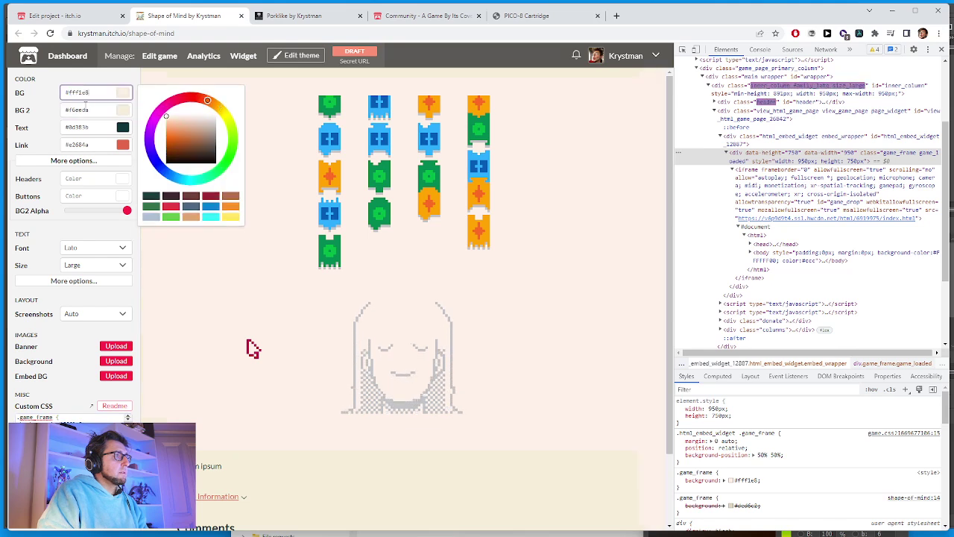
key(ctrl+a)
text(#f6eeda)
Set the theme's BG 2 colour to #fff1e8 and check the lower part of the page.
key(Tab)
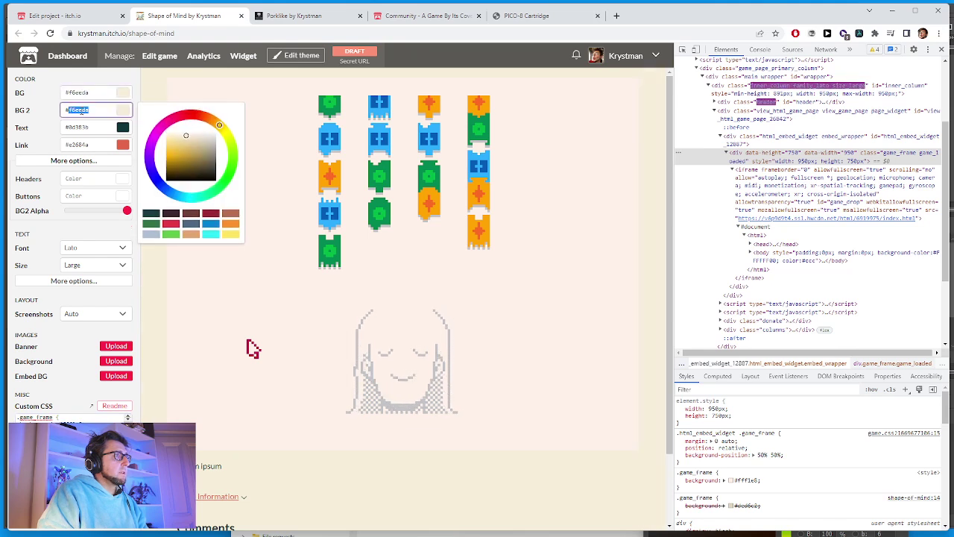
text(#fff1e8)
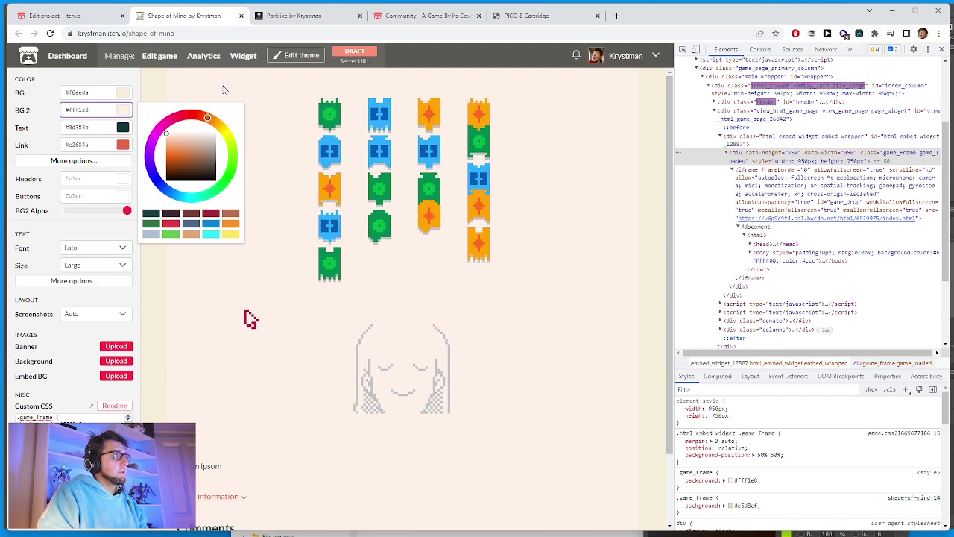
click(157, 90)
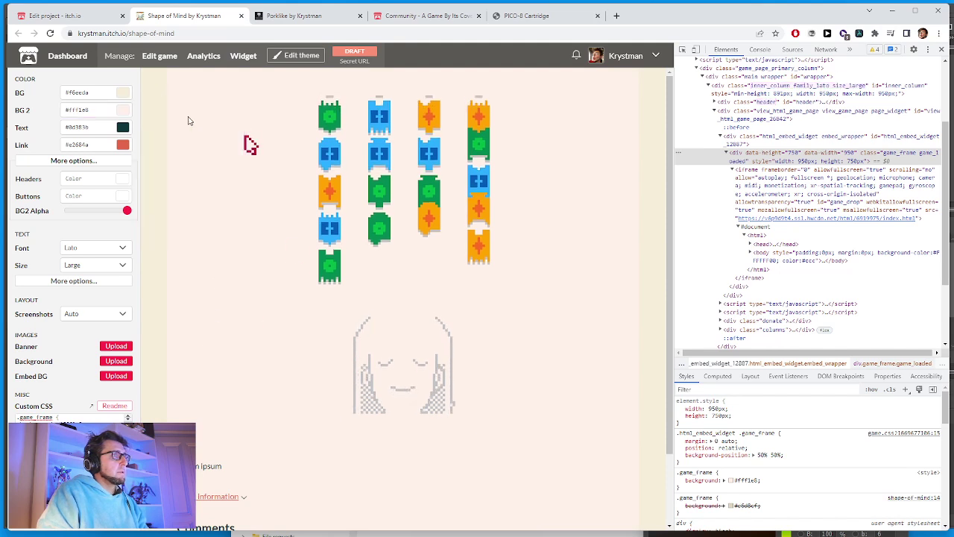
scroll(414, 485, down, 1)
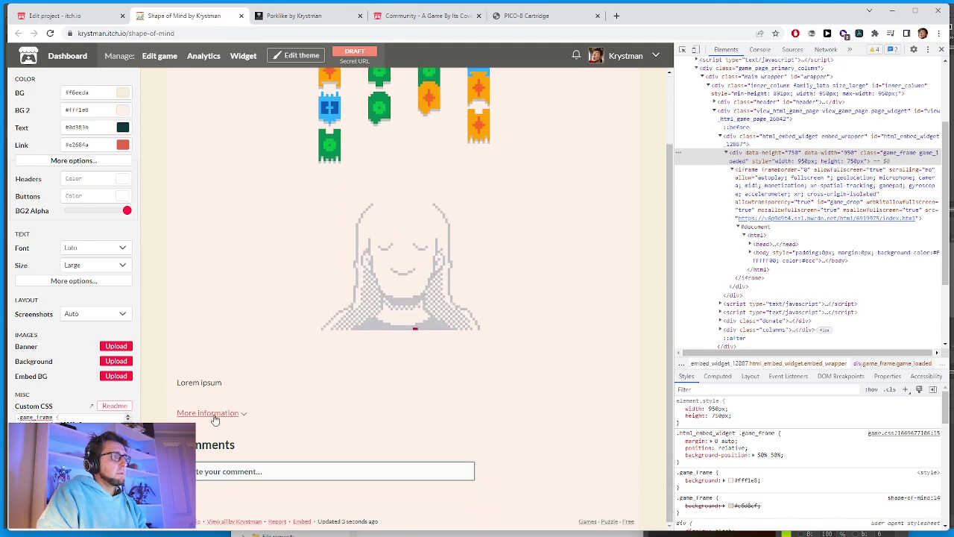
Darken the theme's BG colour to the beige #ebdfc2.
click(123, 93)
text(#eadbbd)
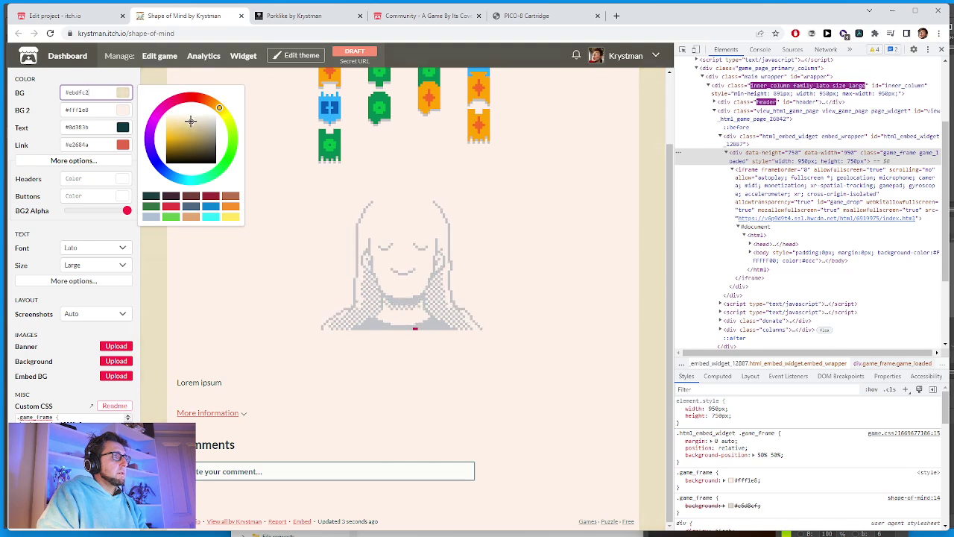
click(191, 121)
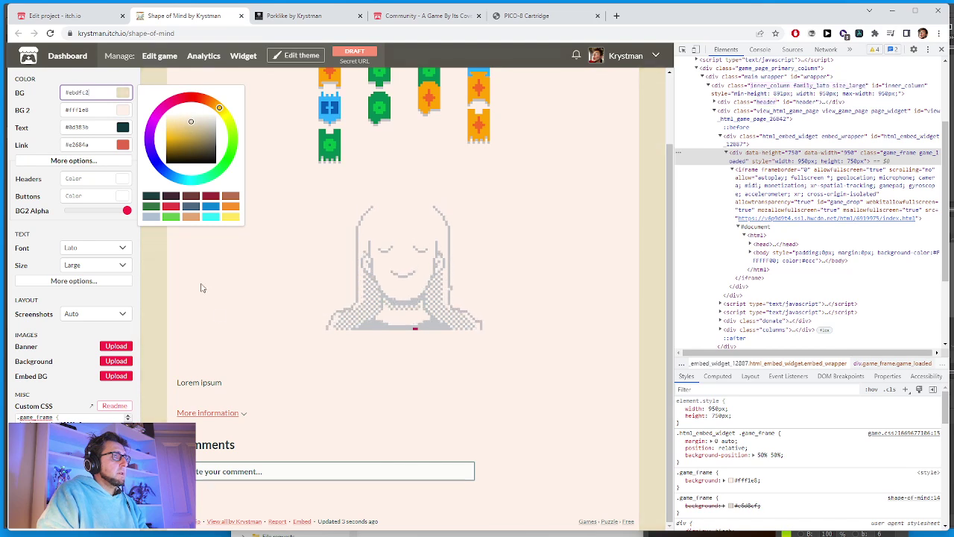
Set the .game_frame background in the custom CSS to #ebdfc2, the same value as the theme's BG colour.
scroll(246, 285, up, 2)
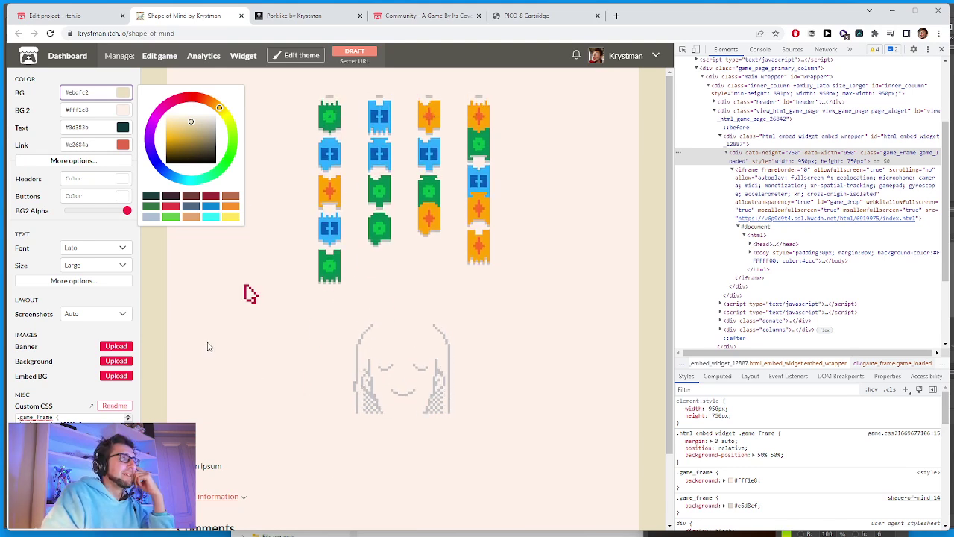
click(167, 301)
scroll(433, 447, down, 1)
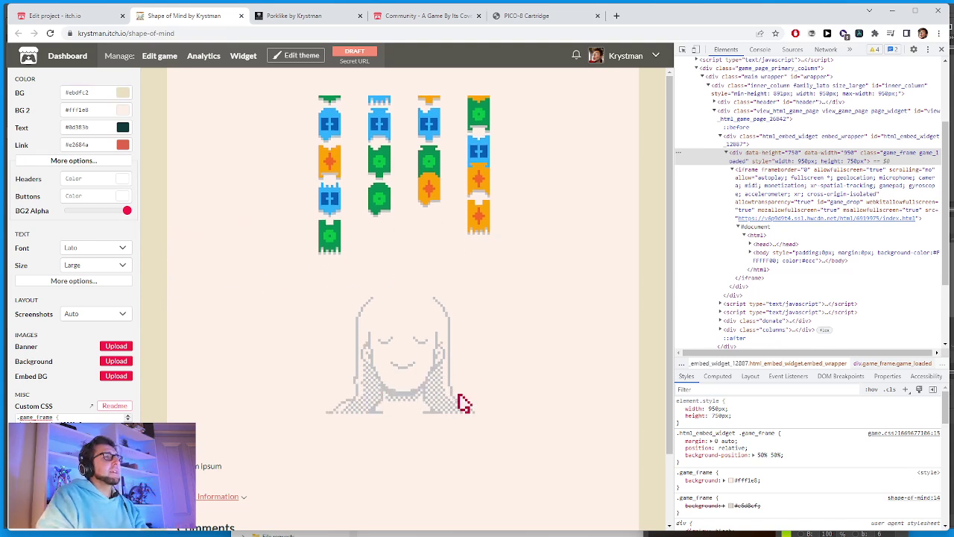
scroll(442, 403, down, 1)
scroll(477, 334, up, 2)
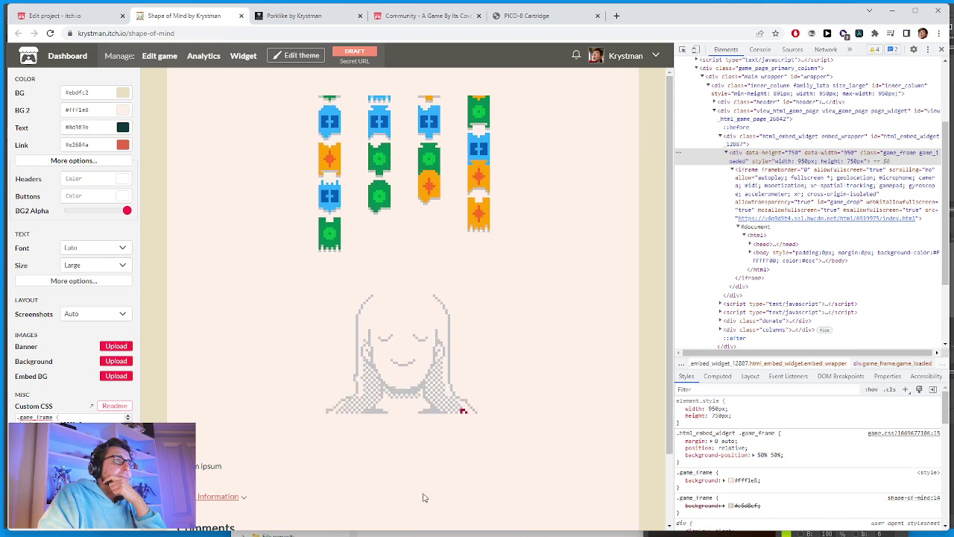
scroll(249, 299, down, 1)
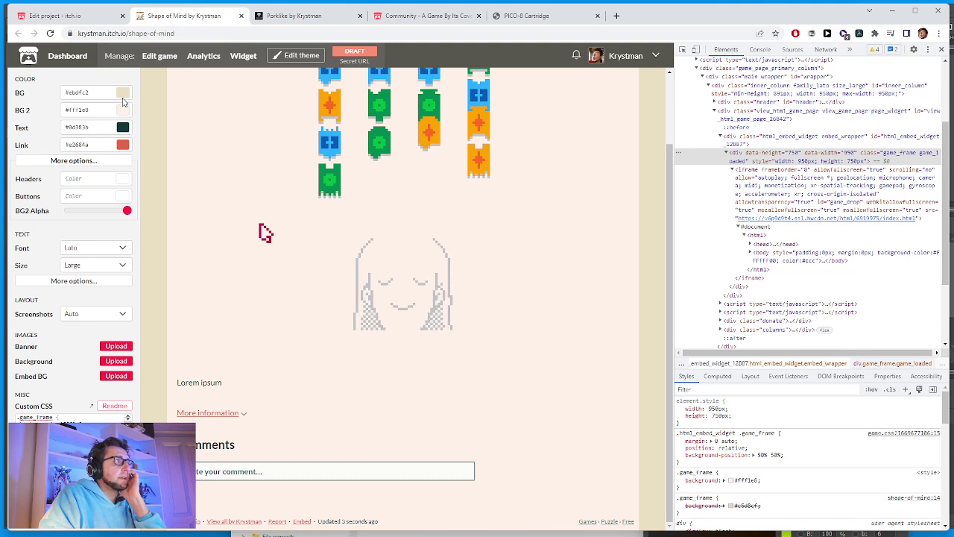
click(90, 95)
double_click(90, 93)
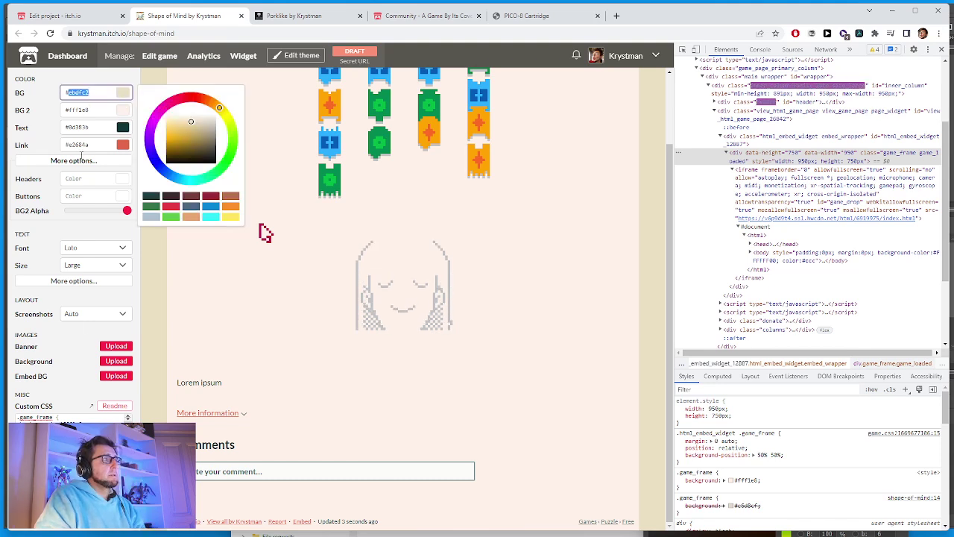
click(71, 418)
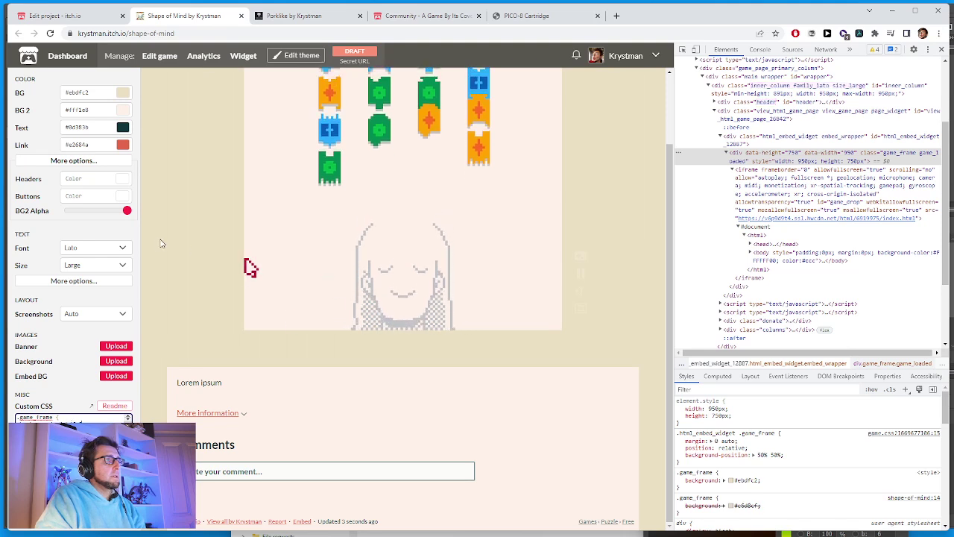
scroll(189, 181, up, 1)
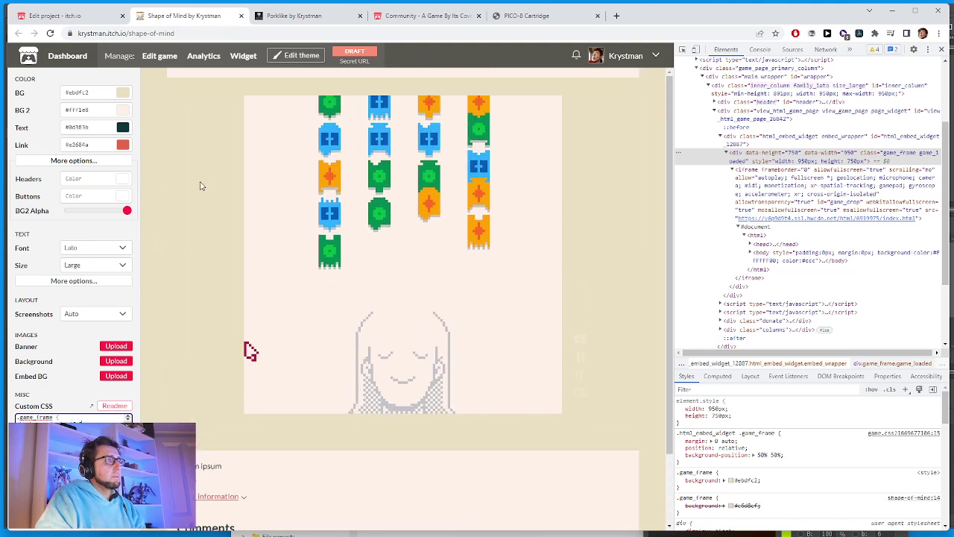
Copy the theme's BG value #ebdfc2 into its BG 2 colour.
click(82, 92)
key(ctrl+c)
click(93, 110)
key(ctrl+v)
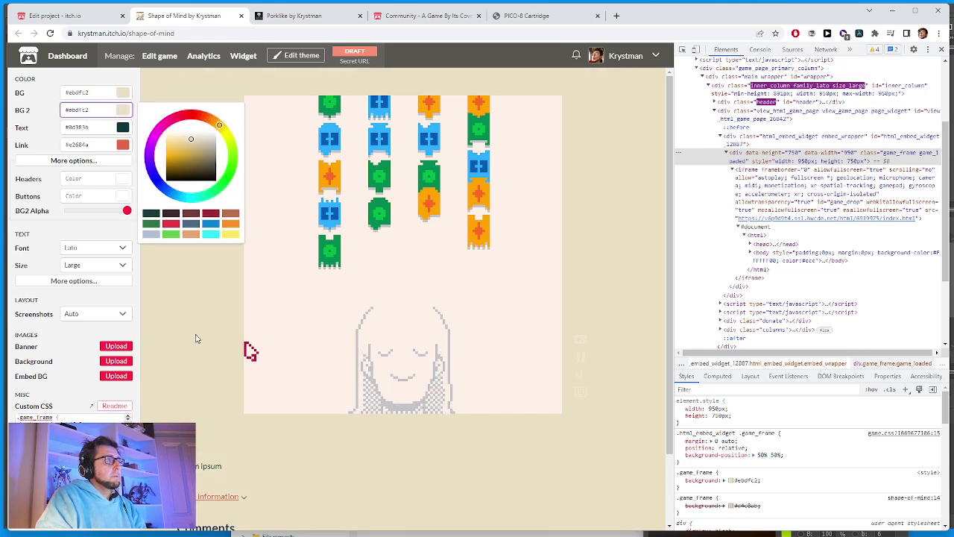
Try the darker brown #9e8853 as the theme's BG 2 colour, and restore it to #ebdfc2.
scroll(212, 298, down, 1)
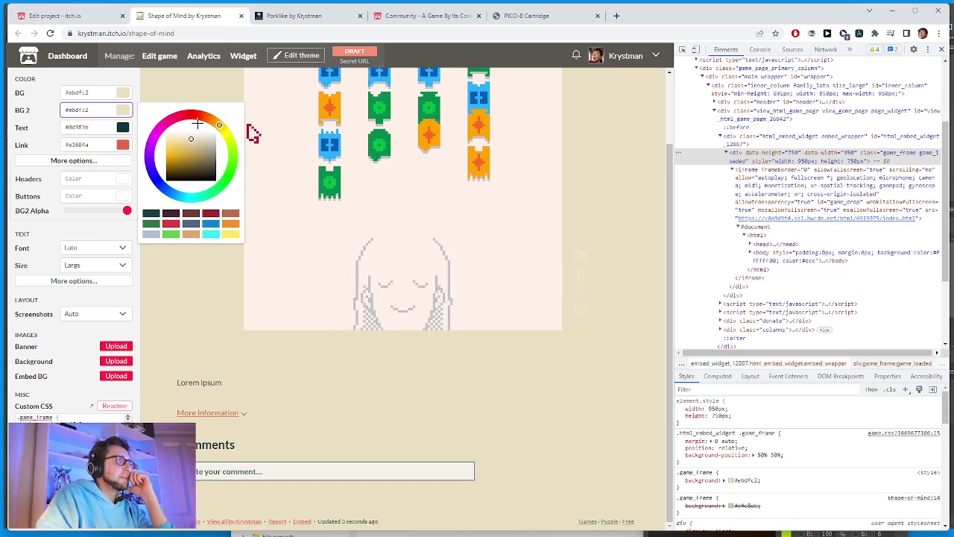
click(201, 157)
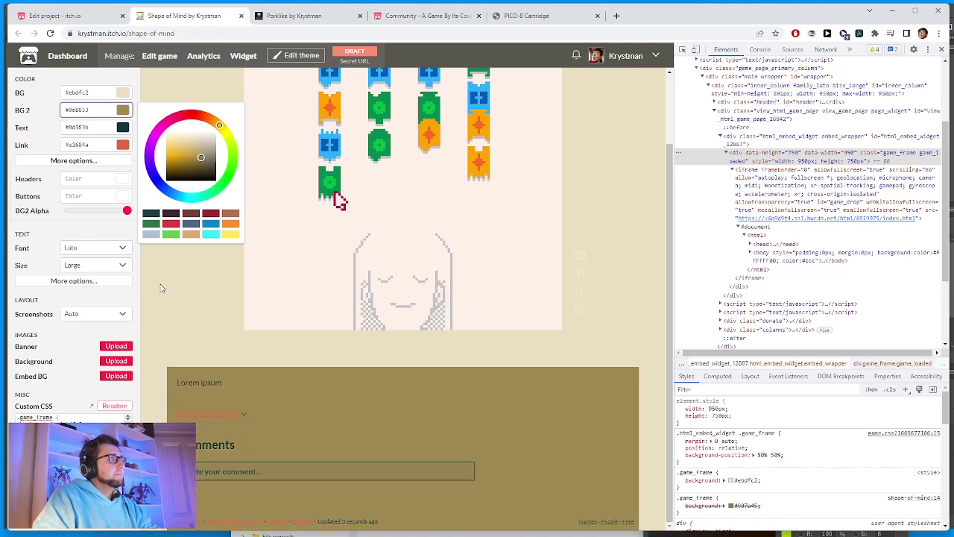
double_click(69, 93)
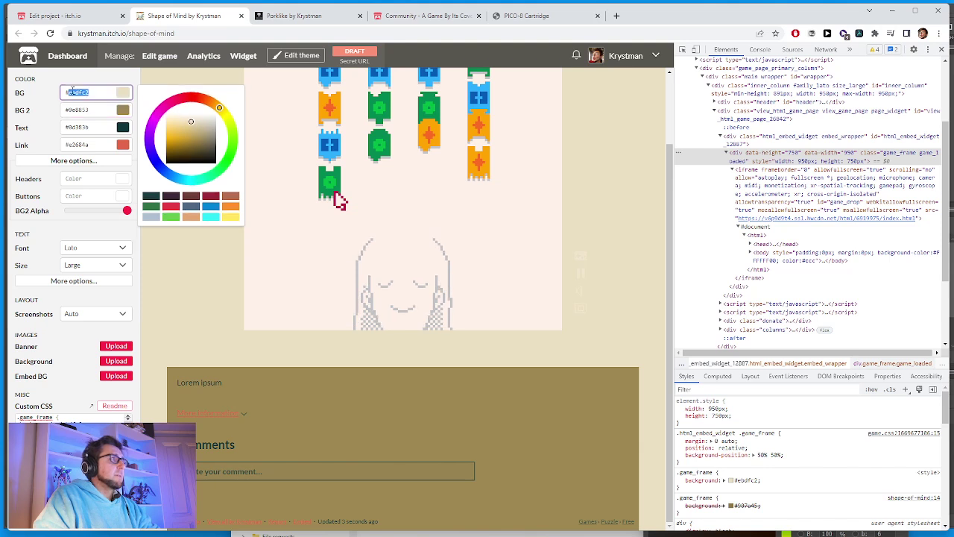
double_click(77, 110)
key(ctrl+v)
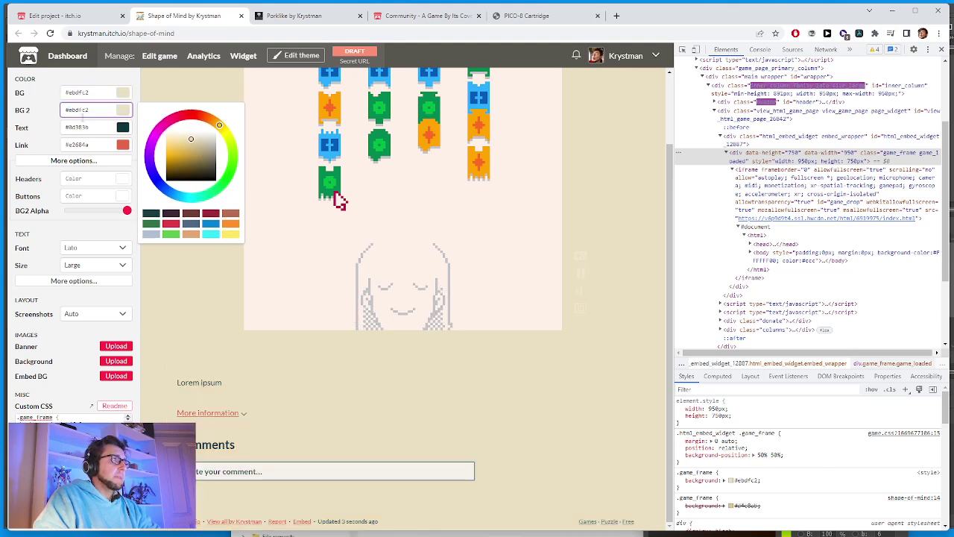
Close the developer tools and the theme editor so only the game page is shown.
click(151, 257)
scroll(266, 358, up, 1)
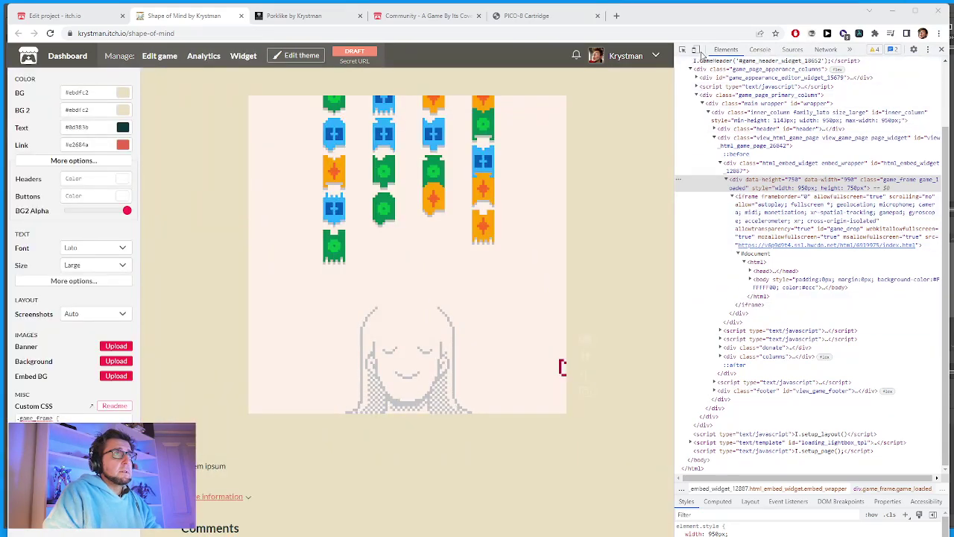
click(940, 49)
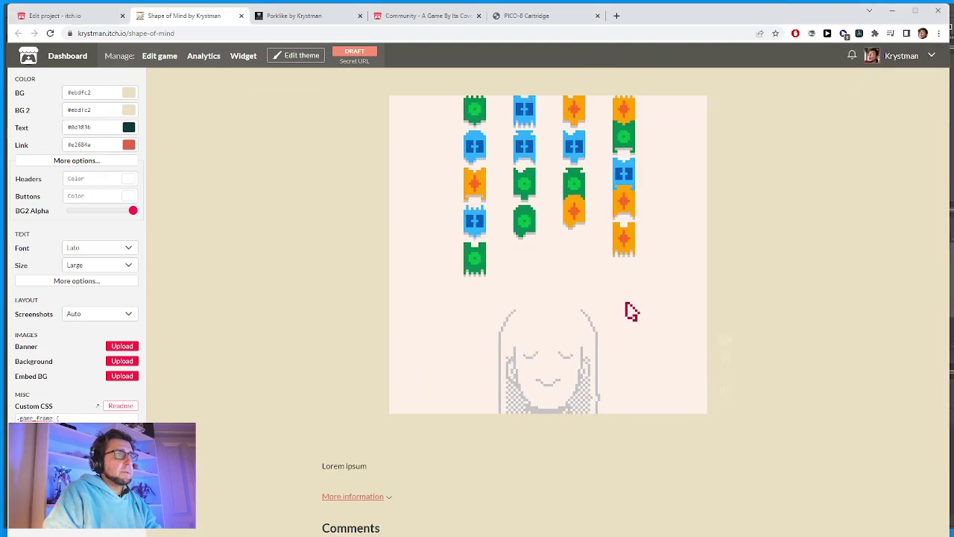
click(298, 57)
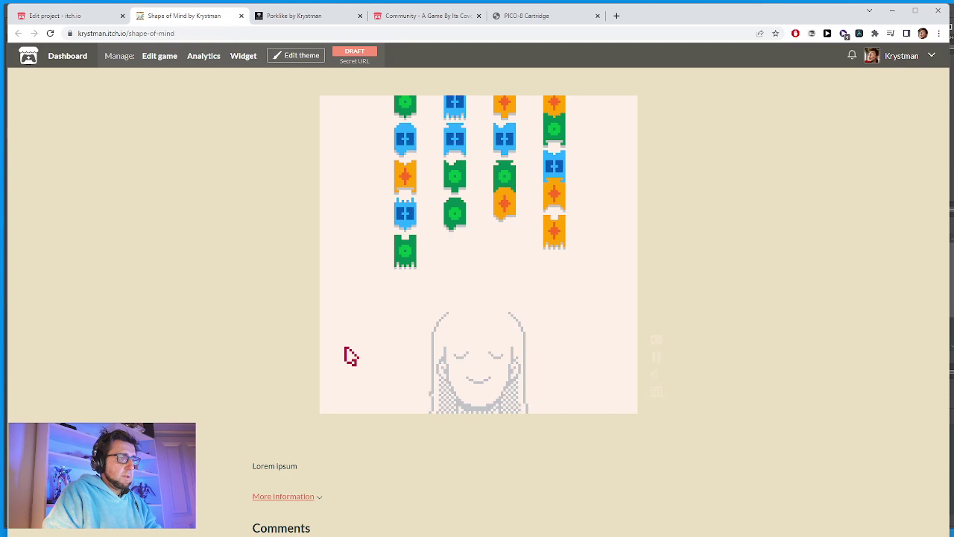
Capture the browser window with the game page using the Snipping Tool.
key(super+s)
text(snipping tool)
key(Return)
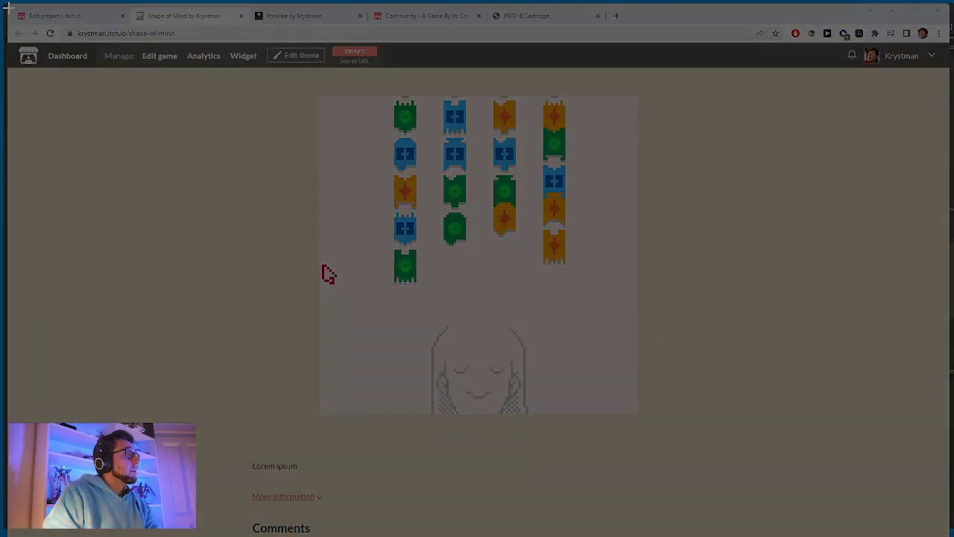
drag(6, 25, 638, 434)
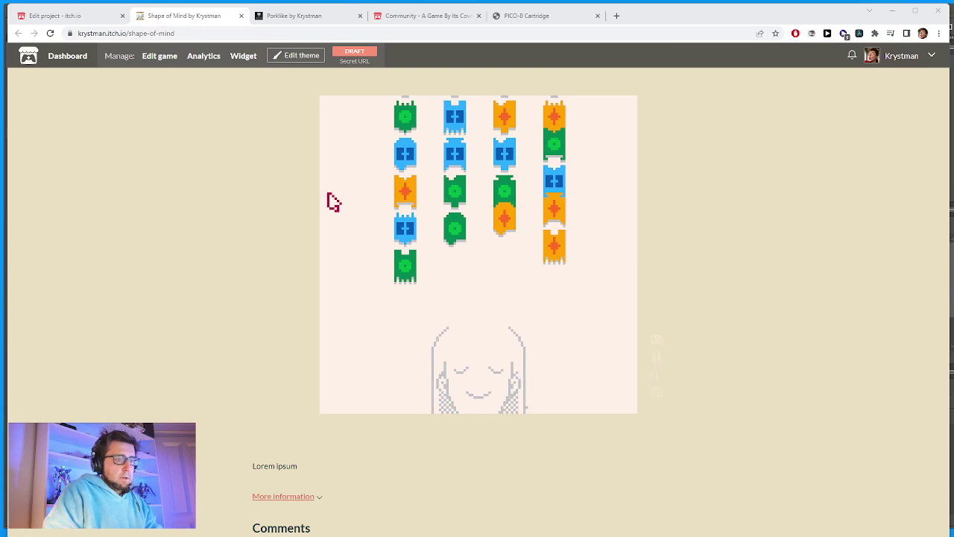
Switch to Photoshop, cancel the foreground colour picker and paste the screenshot into the Shape of Mind Famicase document.
key(alt+Tab)
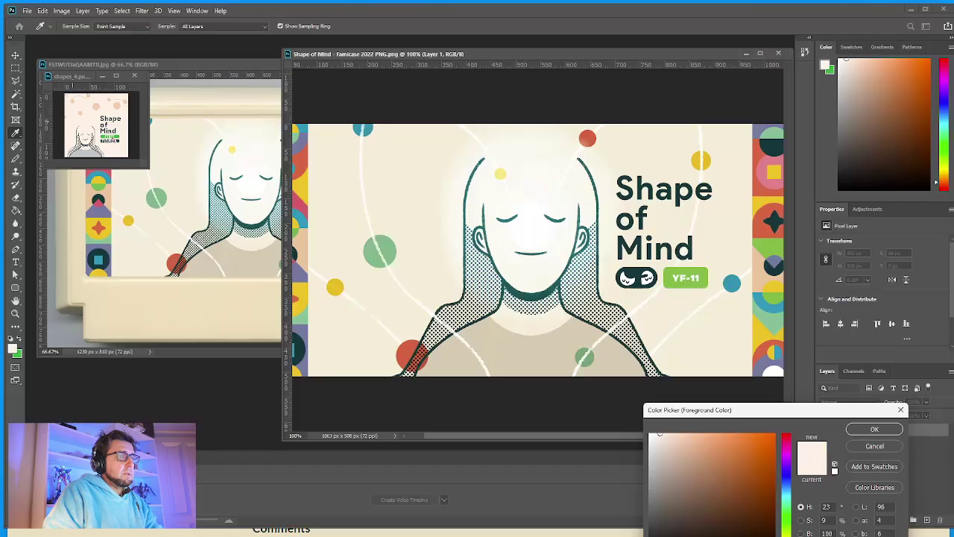
click(874, 449)
key(ctrl+v)
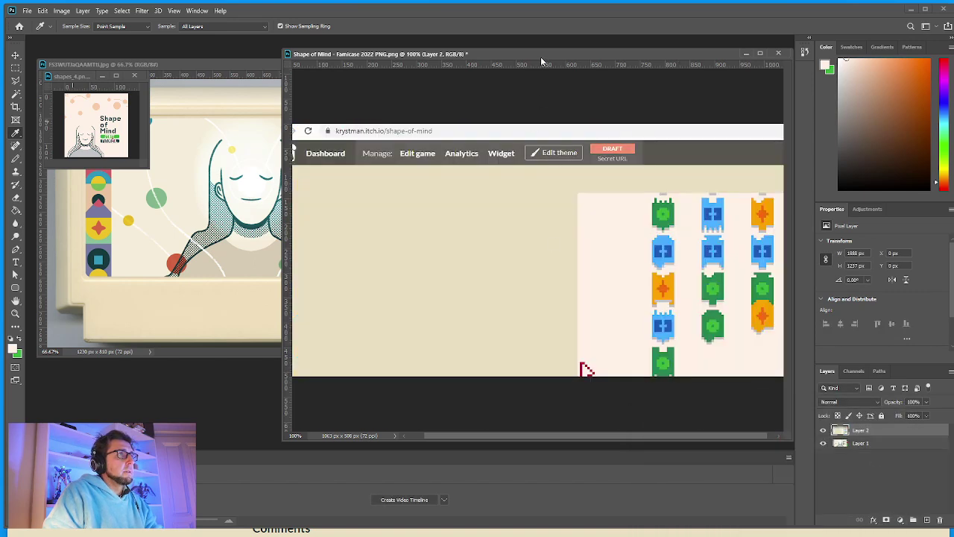
Create a new document at the screenshot's size and paste the page screenshot into it.
click(27, 11)
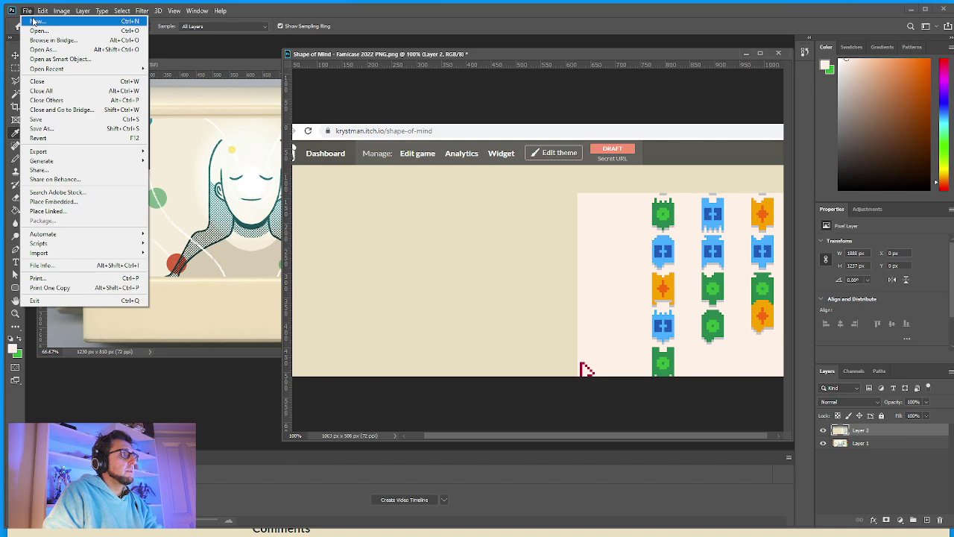
click(548, 257)
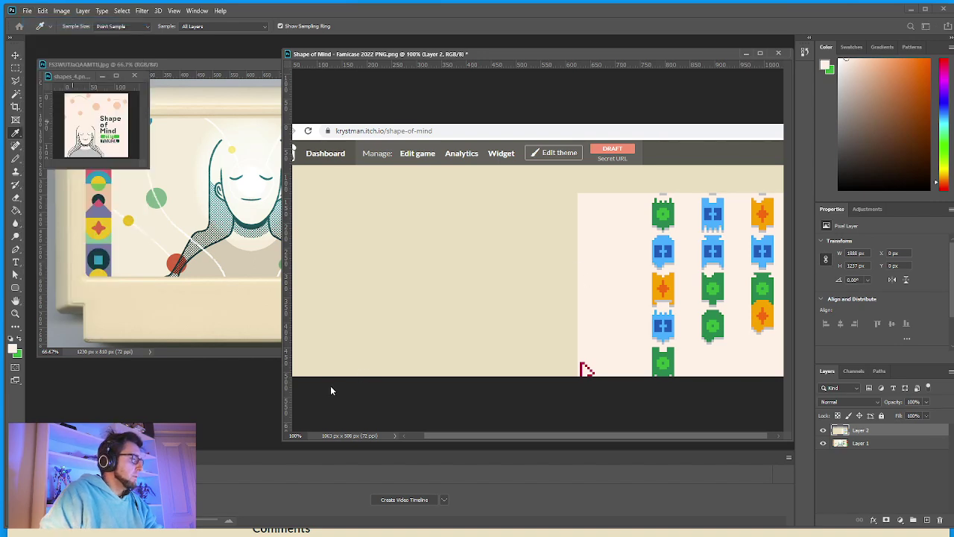
key(ctrl+n)
key(Return)
key(ctrl+v)
click(527, 327)
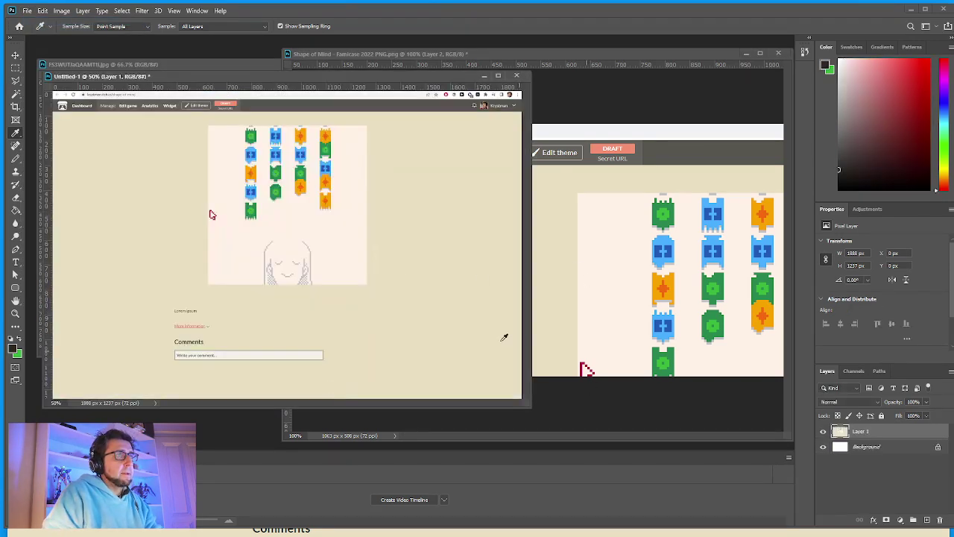
Select an area about 1242 × 989 px around the game frame and comments in the new document, and copy it onto a new layer.
click(589, 54)
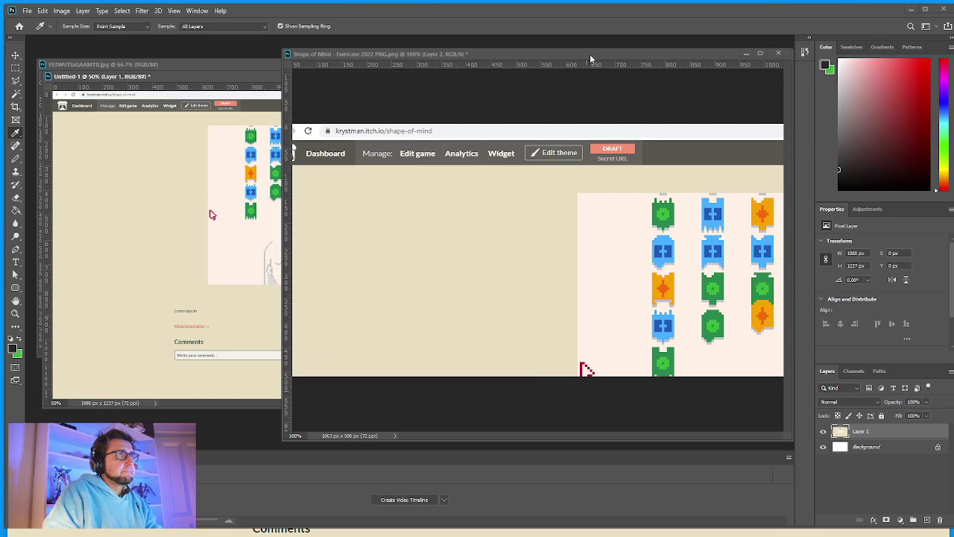
click(65, 77)
click(15, 67)
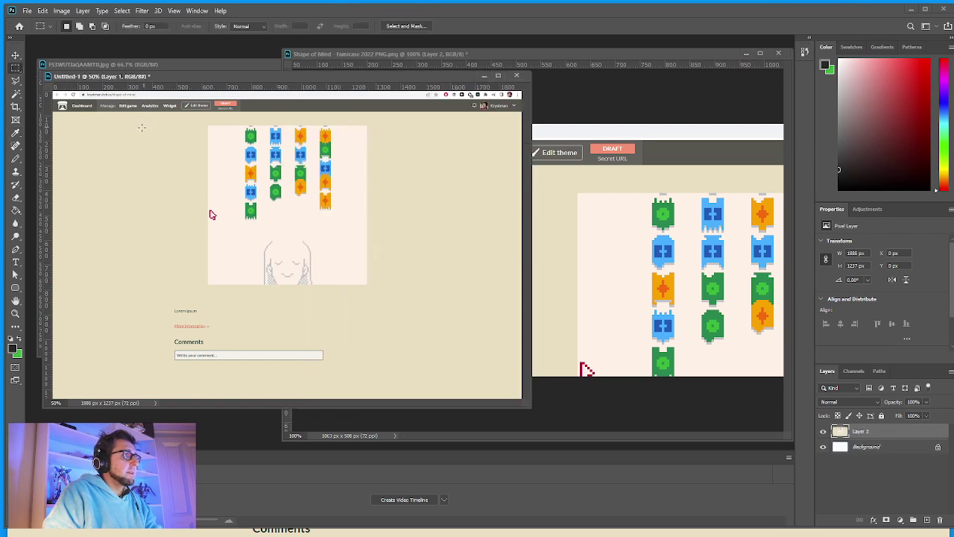
drag(142, 128, 347, 257)
click(131, 141)
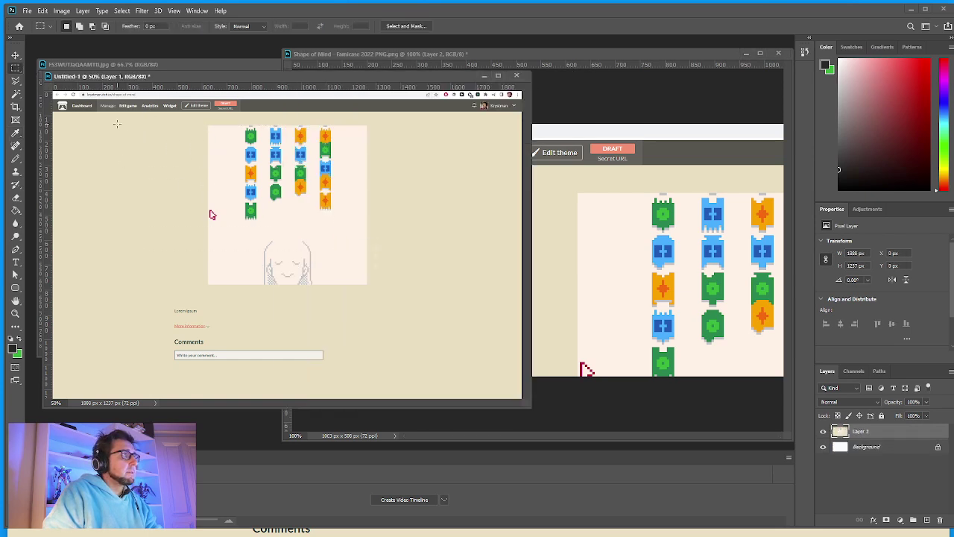
drag(117, 119, 426, 365)
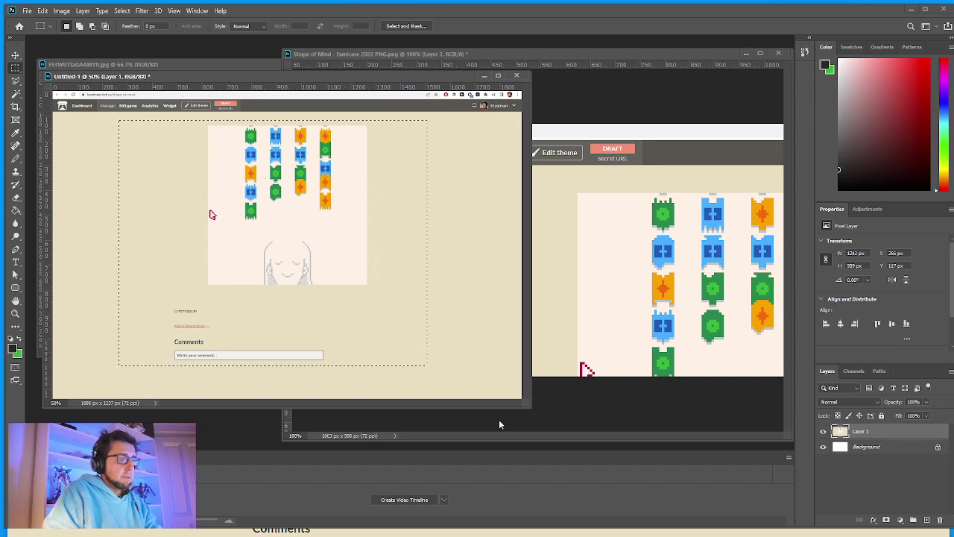
key(ctrl+j)
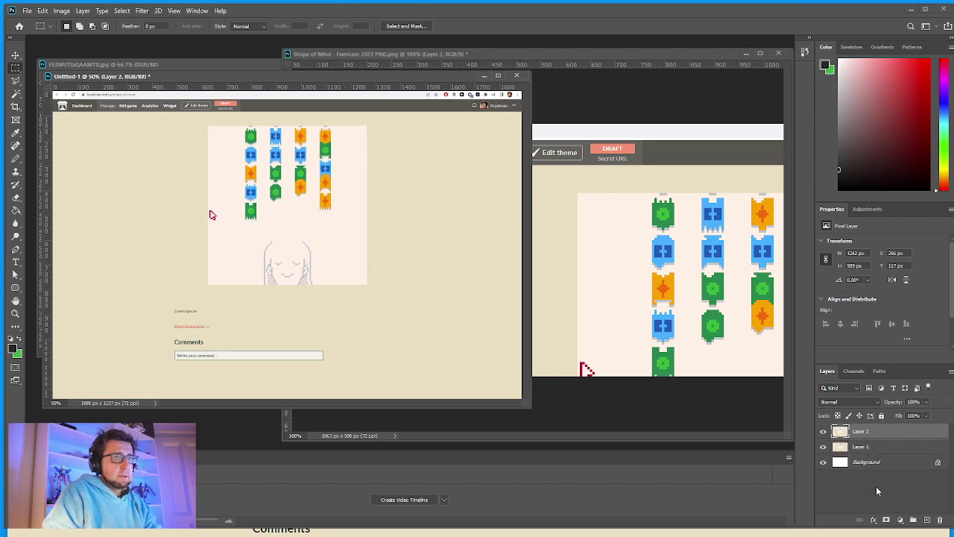
Make Layer 1 active and sample the page's beige background as the foreground colour.
click(872, 447)
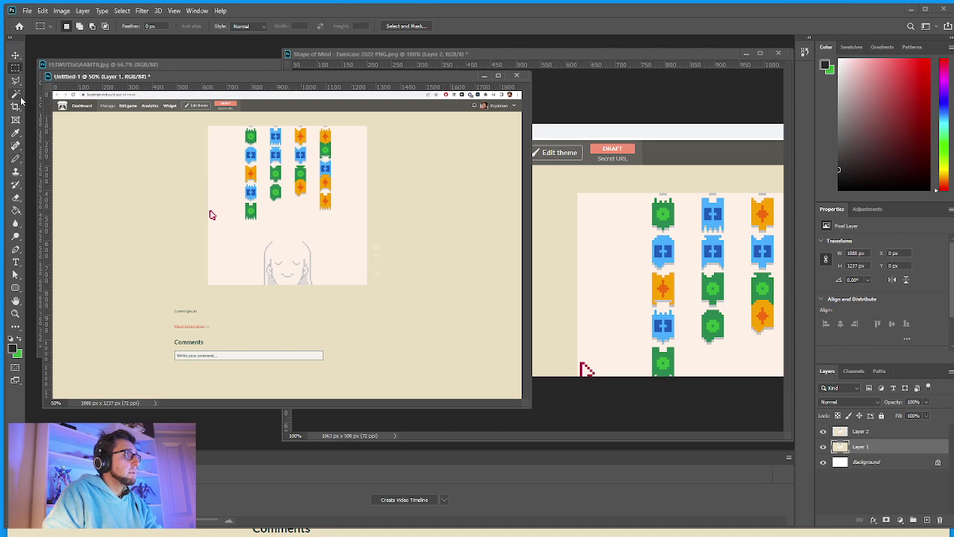
click(14, 133)
click(82, 175)
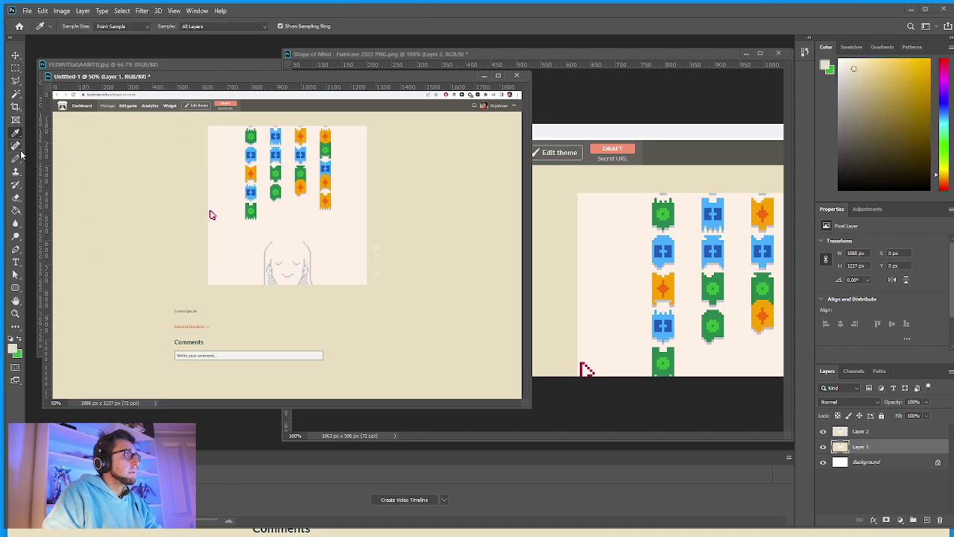
Hide Layer 2 and paint beige over the lower part of the game frame on Layer 1 with a 72 px Pencil.
click(15, 158)
click(77, 32)
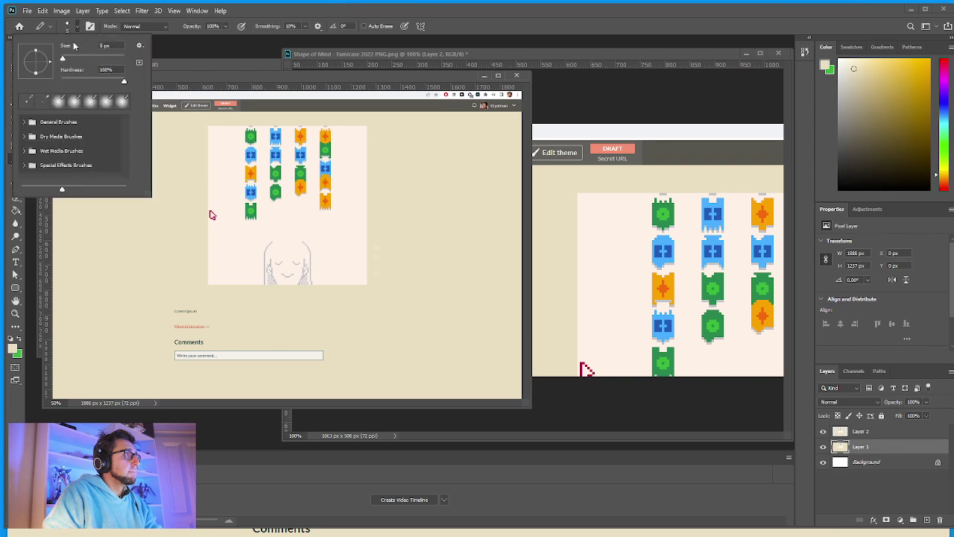
drag(75, 61, 84, 63)
click(357, 283)
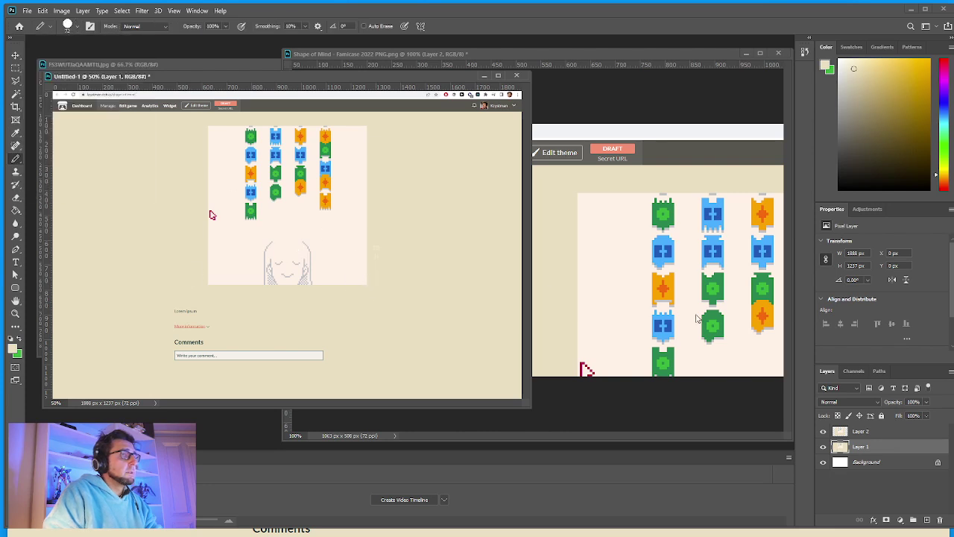
click(823, 430)
mouse_move(216, 268)
mouse_down()
mouse_move(380, 273)
mouse_move(313, 238)
mouse_up()
Try covering Layer 1 with beige using a 5000 px Pencil, and undo the stroke.
click(80, 29)
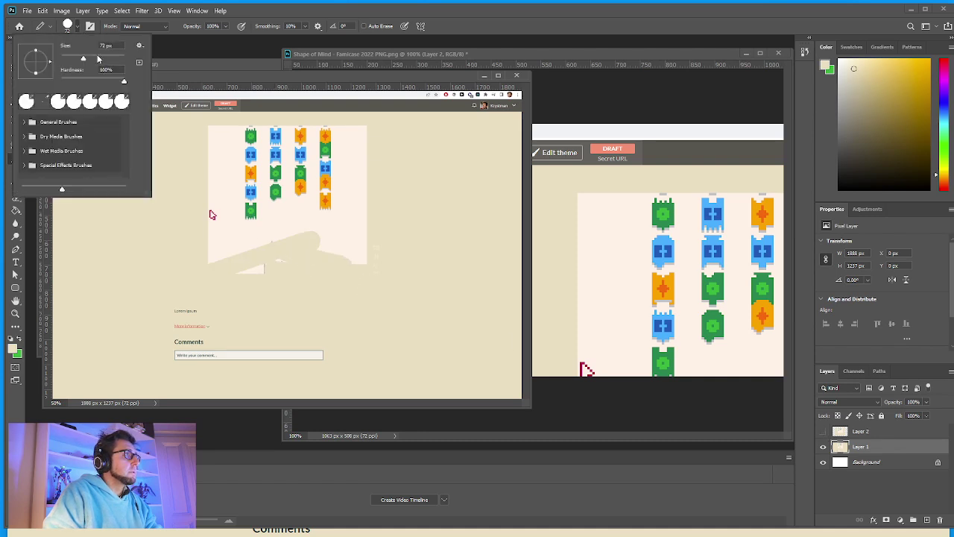
drag(98, 58, 123, 59)
click(436, 302)
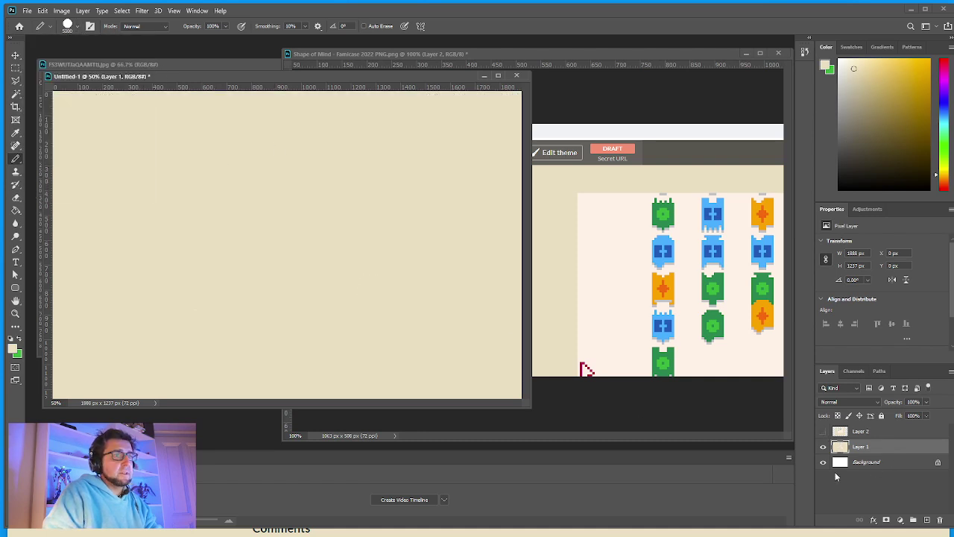
key(ctrl+z)
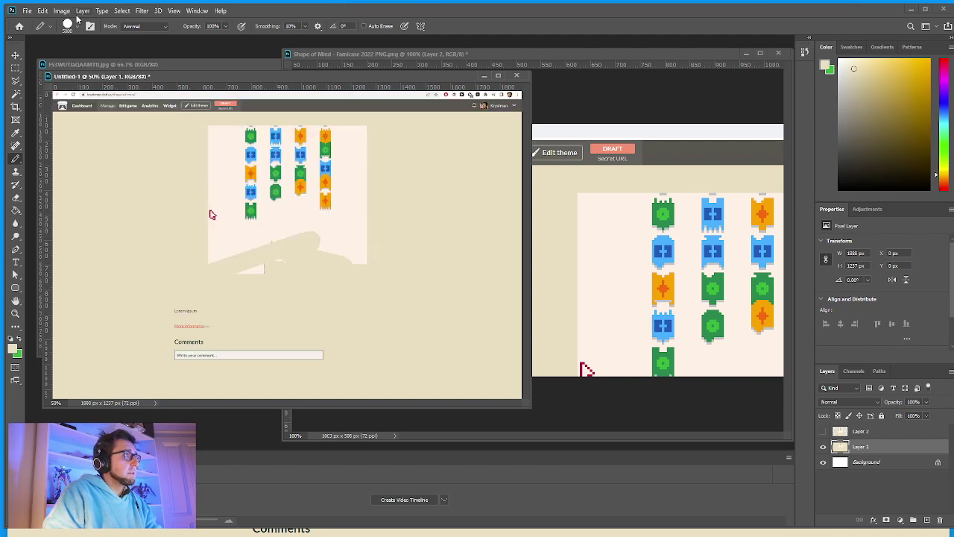
Paint beige over the rest of the game frame on Layer 1 with a 139 px Pencil, and show Layer 2 again.
click(79, 28)
drag(79, 59, 87, 59)
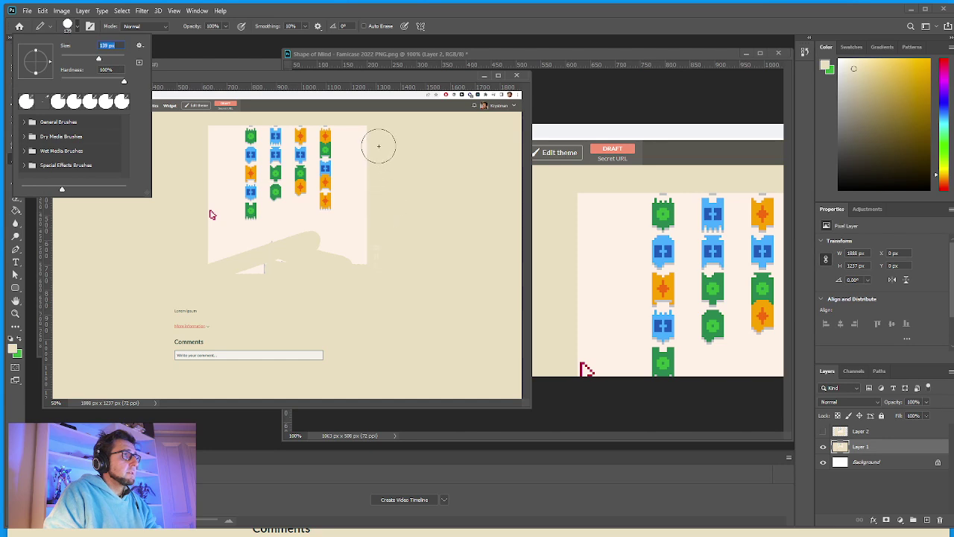
drag(380, 145, 205, 140)
mouse_move(339, 137)
mouse_down()
mouse_move(241, 181)
mouse_move(186, 162)
mouse_move(201, 206)
mouse_move(322, 240)
mouse_move(217, 264)
mouse_move(186, 260)
mouse_move(341, 251)
mouse_move(331, 286)
mouse_move(191, 347)
mouse_move(179, 334)
mouse_up()
click(823, 431)
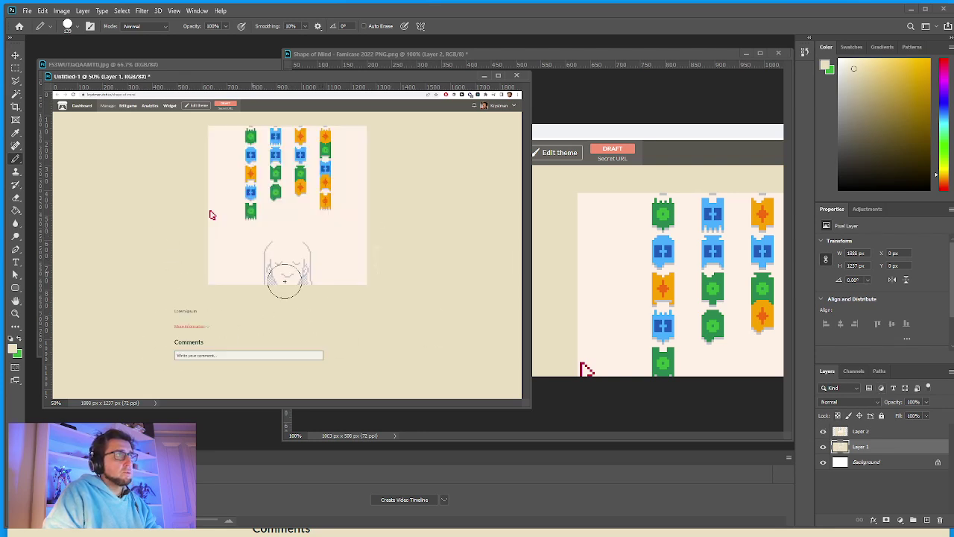
click(14, 55)
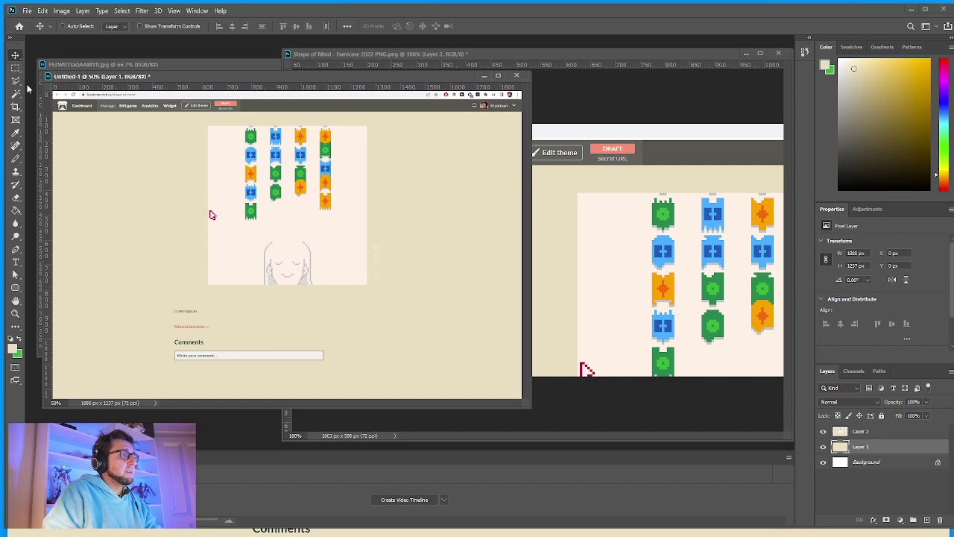
key(Down)
key(Down)
key(Down)
key(Down)
key(Down)
key(Down)
key(Down)
key(Down)
key(Down)
key(Down)
key(Up)
key(Up)
key(Up)
key(Up)
key(Up)
key(Up)
key(Up)
key(Up)
key(Up)
key(Up)
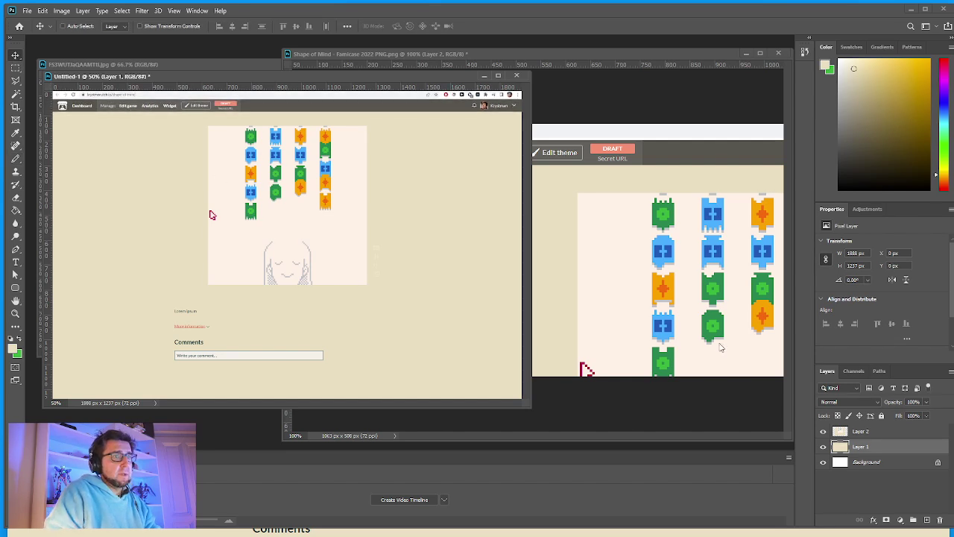
Move Layer 2 with the game frame and comments down to about Y 227 px.
click(861, 433)
drag(211, 215, 211, 242)
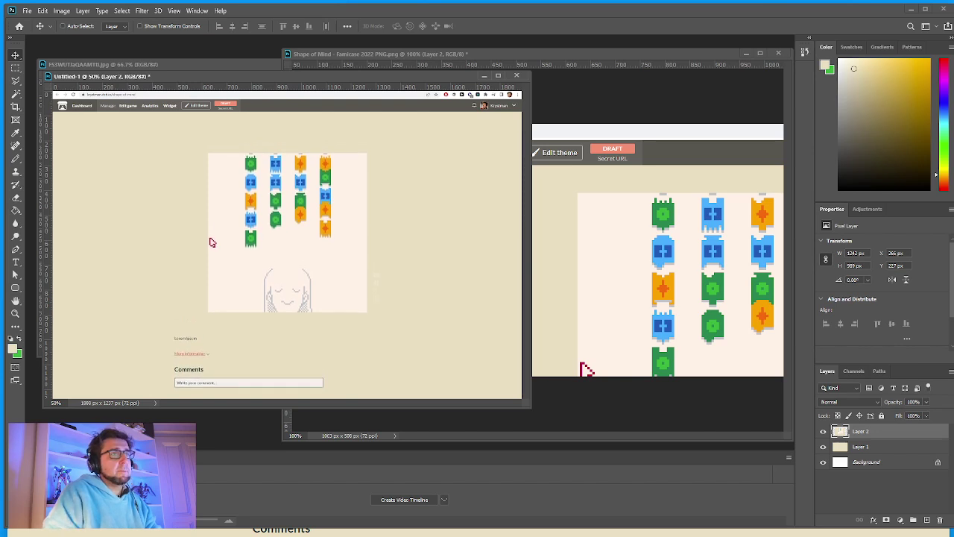
Delete the page screenshot on Layer 2 from the Shape of Mind - Famicase 2022 document.
click(656, 329)
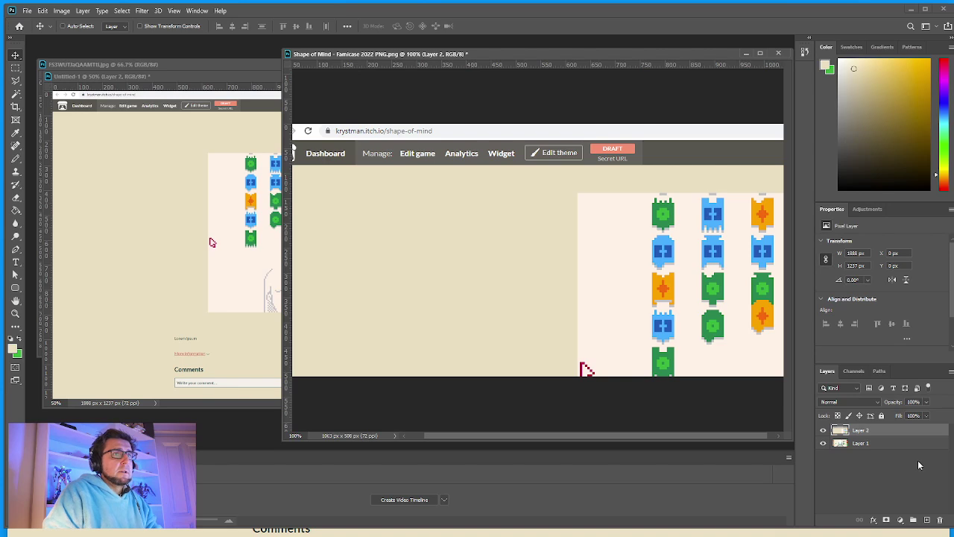
key(Delete)
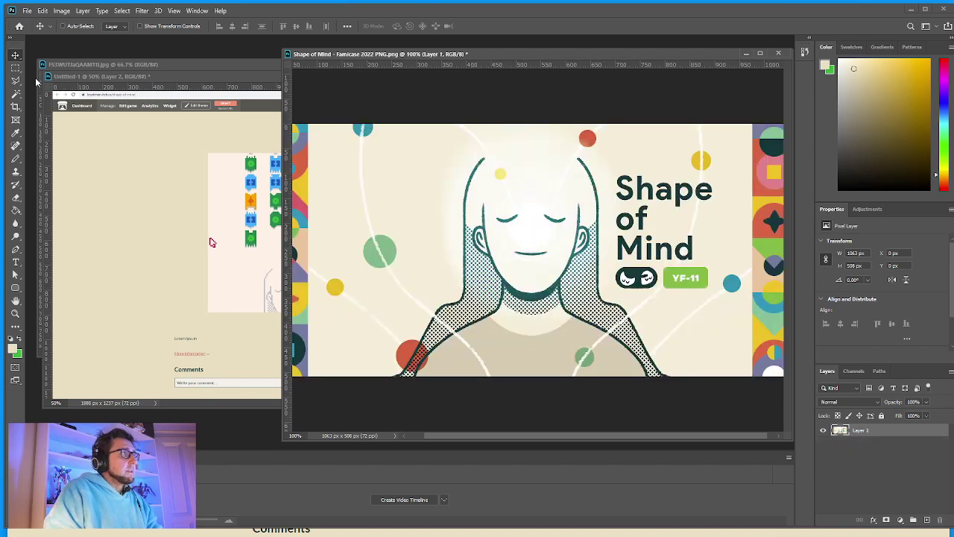
Select a full-width strip about 1063 × 302 px of the Famicase artwork, covering the head and title.
click(15, 67)
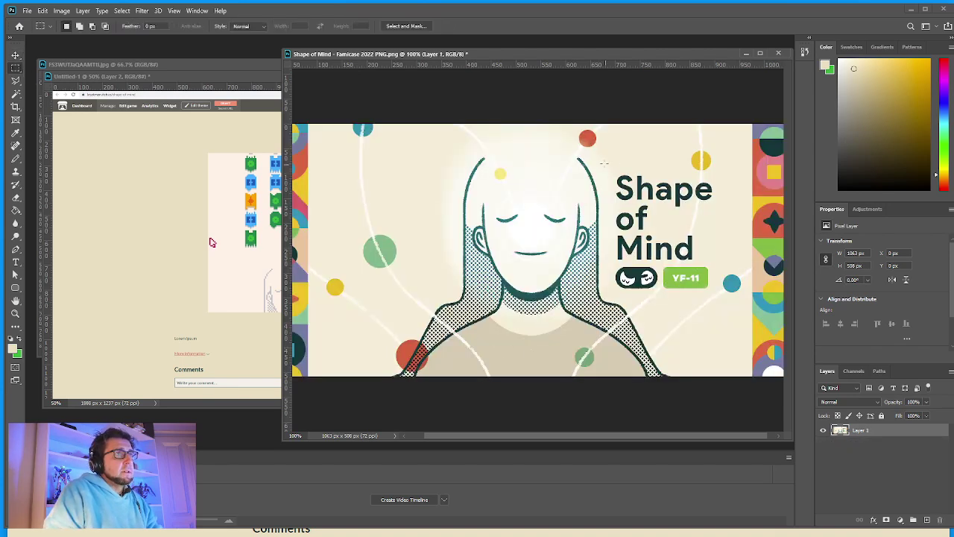
drag(608, 171, 720, 255)
click(393, 163)
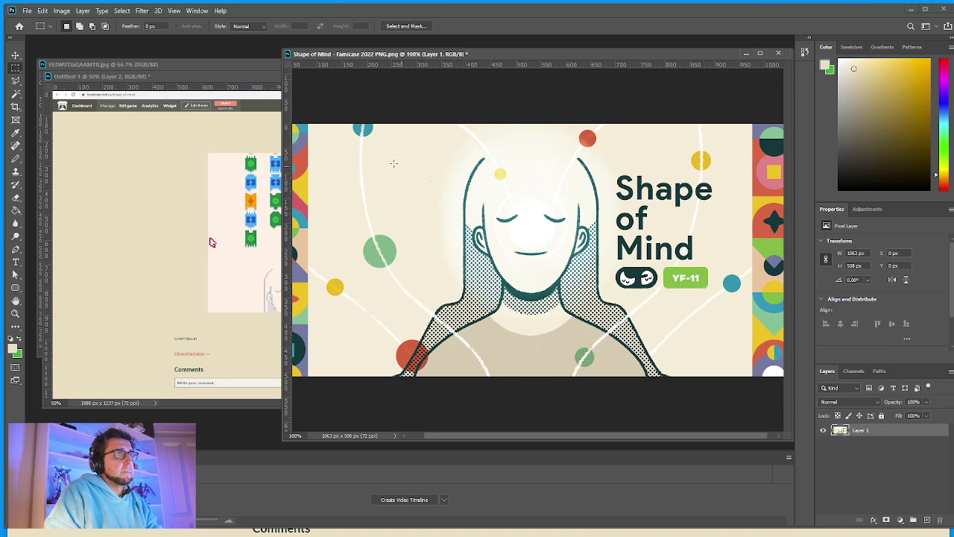
drag(282, 222, 144, 222)
drag(191, 159, 437, 217)
drag(187, 154, 786, 305)
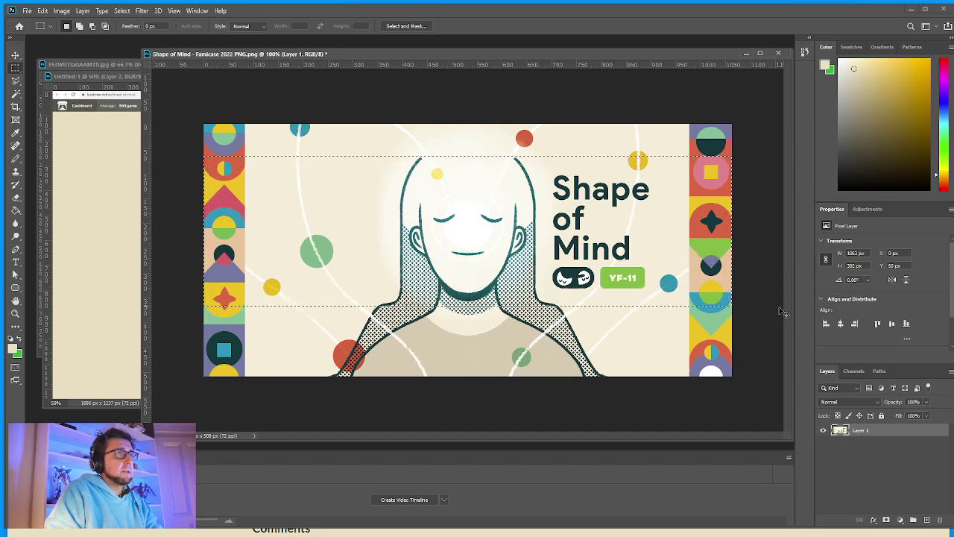
Copy the strip onto a new layer in Untitled-1 and move it up to about Y 76 px, below the page's navigation bar.
key(ctrl+c)
click(138, 219)
key(ctrl+v)
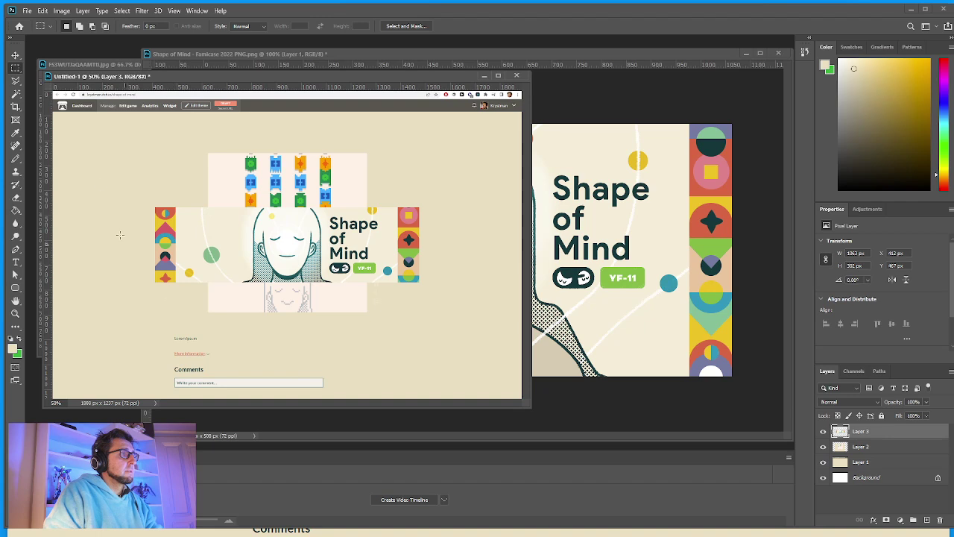
click(15, 56)
drag(308, 265, 307, 169)
Scale the banner strip on Layer 3 proportionally to a width of 950 px.
click(15, 313)
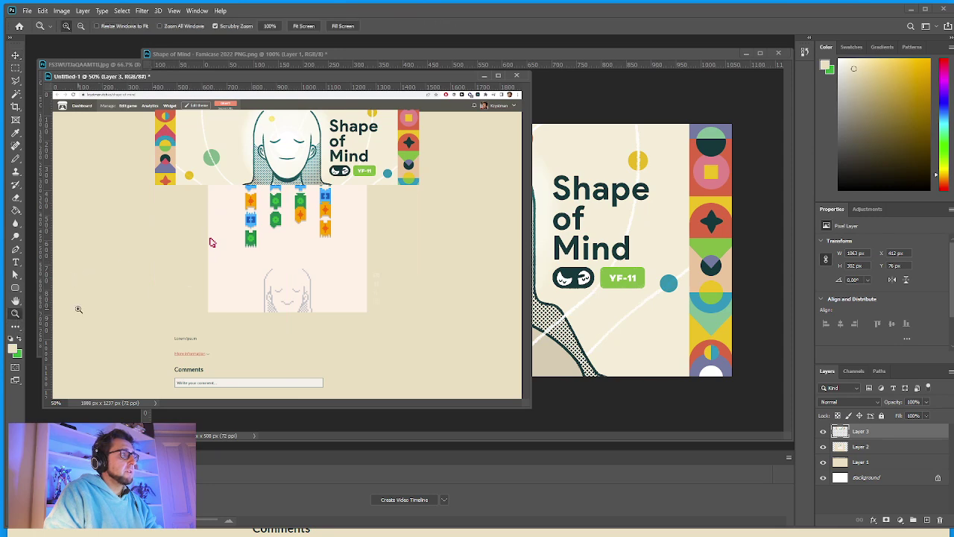
click(307, 225)
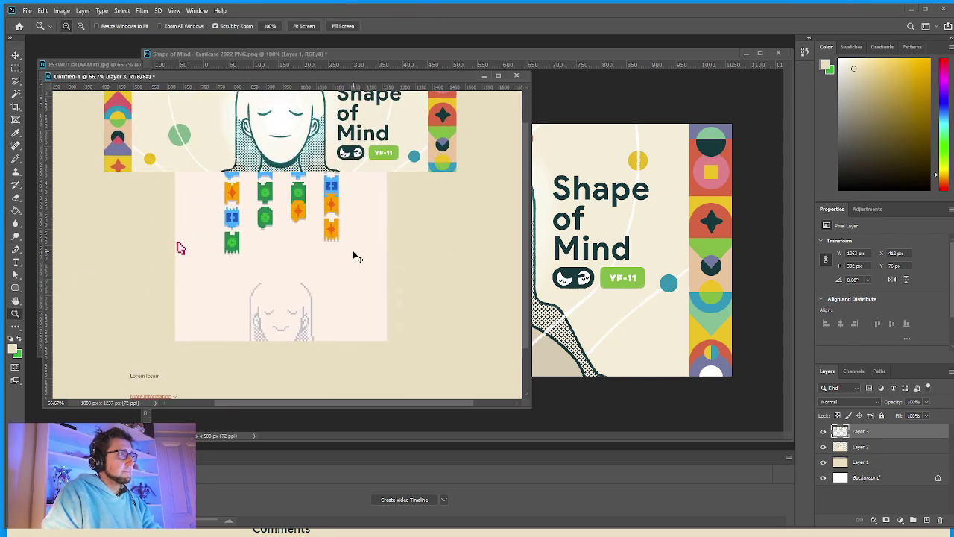
key(ctrl+t)
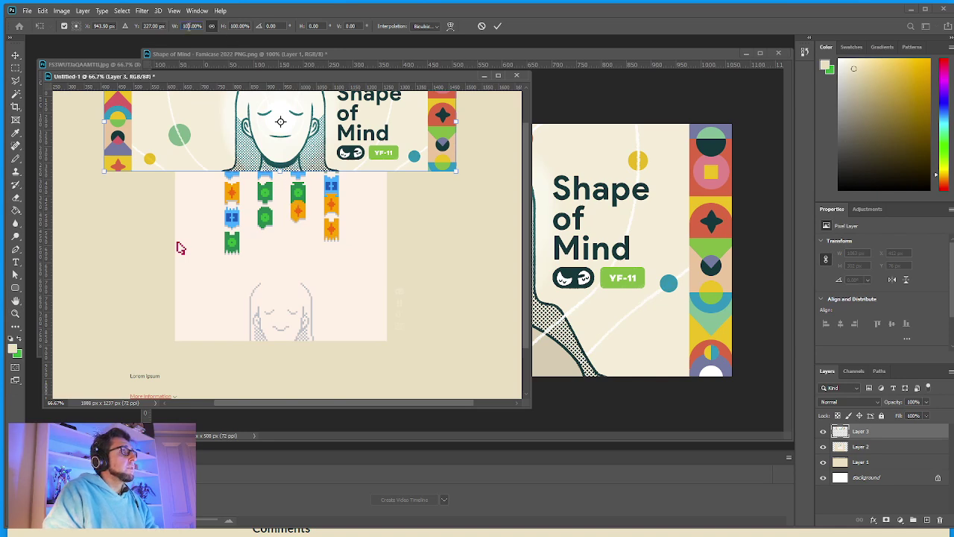
text(950)
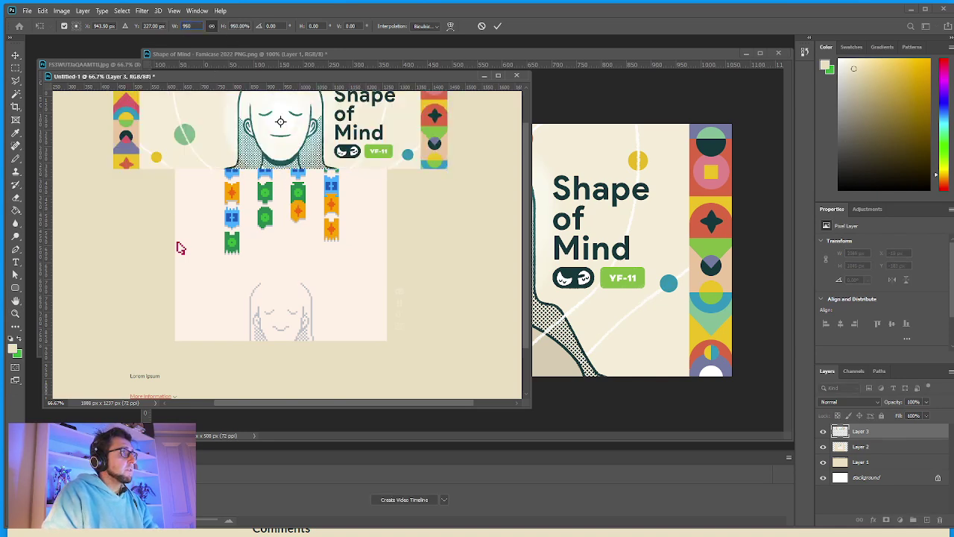
text(px)
key(Tab)
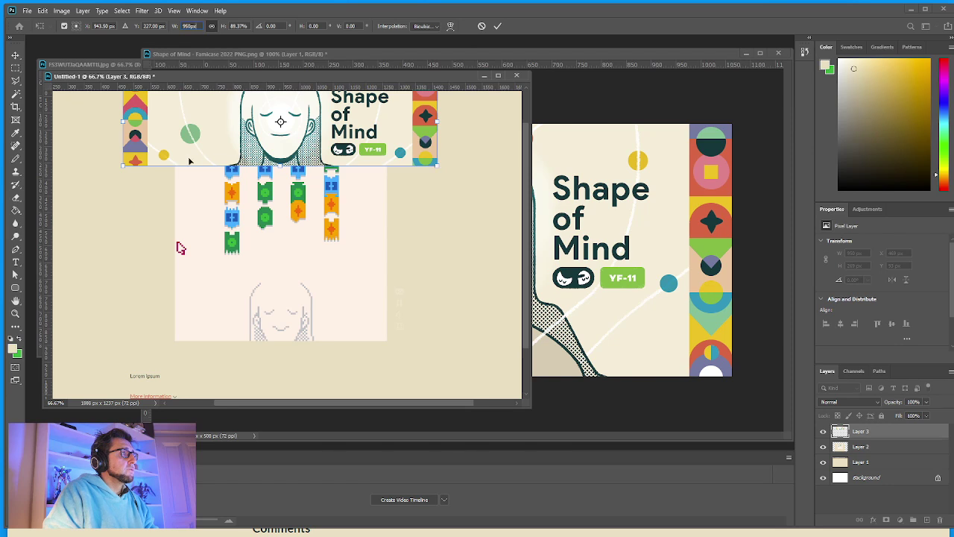
click(15, 55)
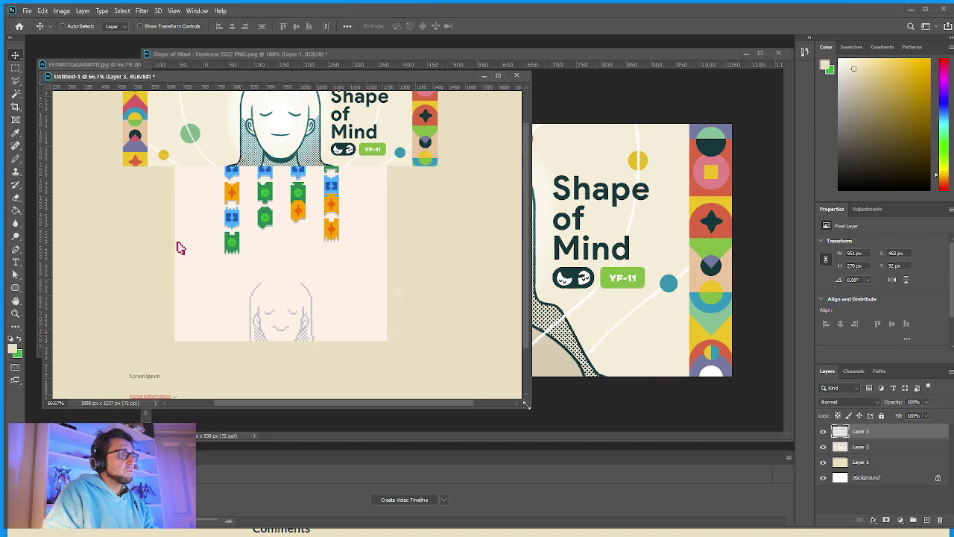
Enlarge the Untitled-1 window and nudge the banner on Layer 3 up 10 px to Y 82 px.
drag(526, 403, 617, 481)
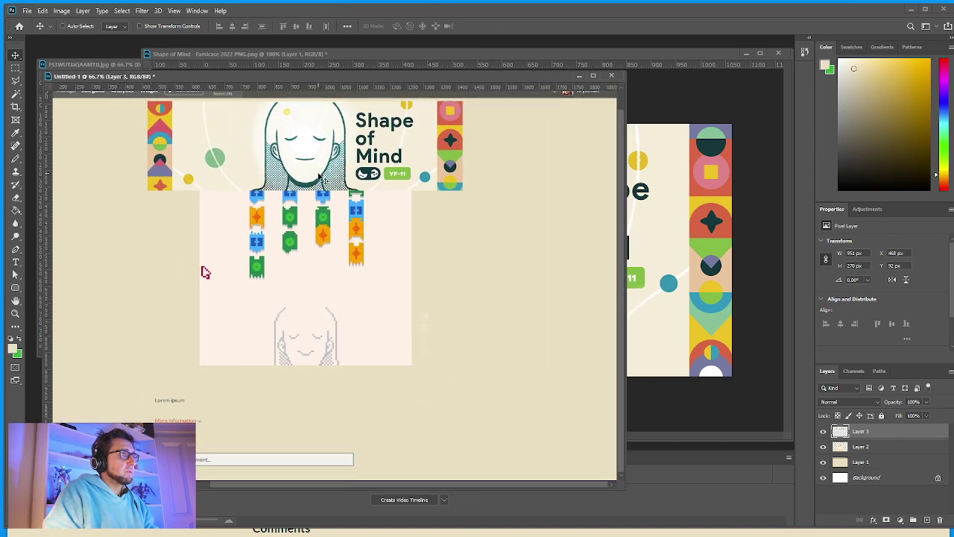
key(Up)
key(Up)
key(Up)
key(Up)
key(Up)
key(Up)
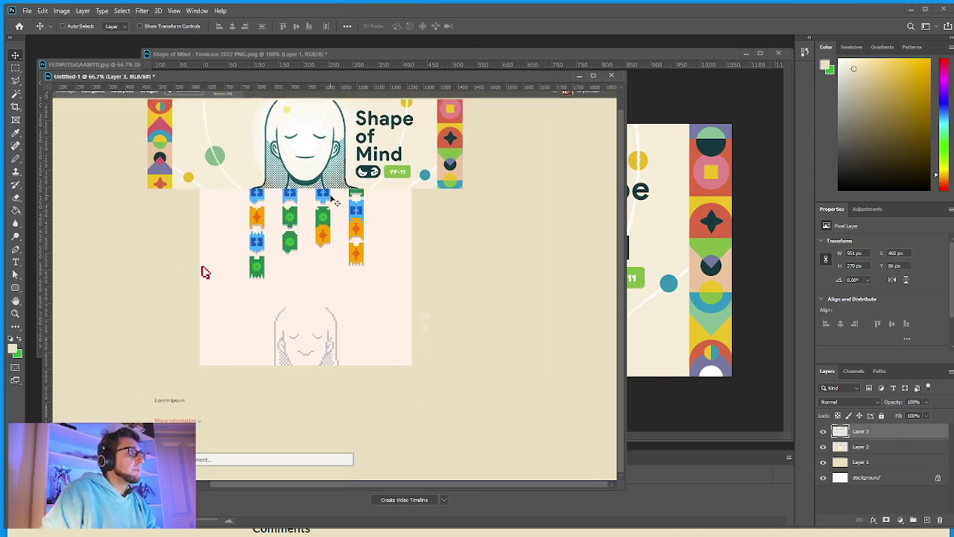
key(Up)
key(Up)
key(Up)
key(Up)
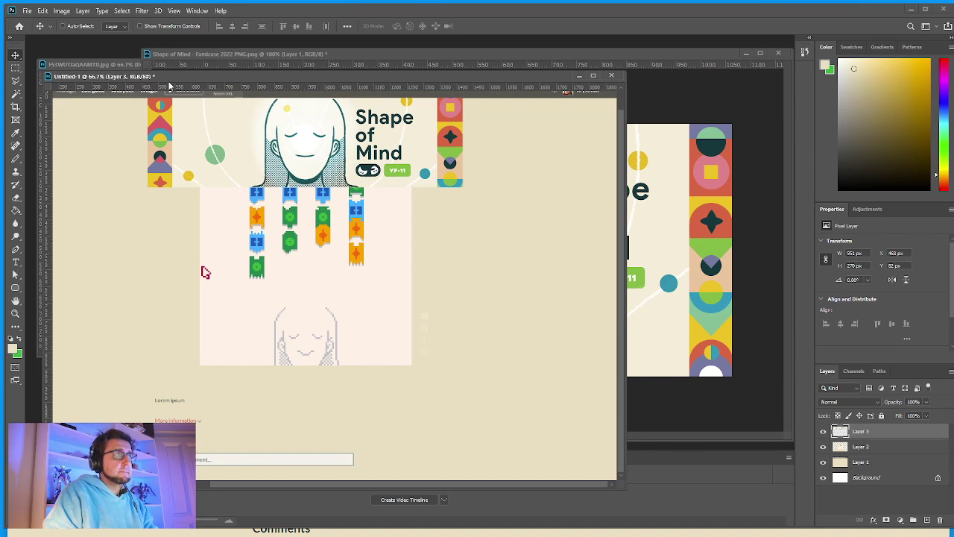
Move Layer 2 with the game frame down in 10 px increments to Y 377 px, leaving a gap under the banner.
click(883, 447)
key(shift+Down)
key(shift+Down)
key(shift+Down)
key(shift+Down)
key(shift+Down)
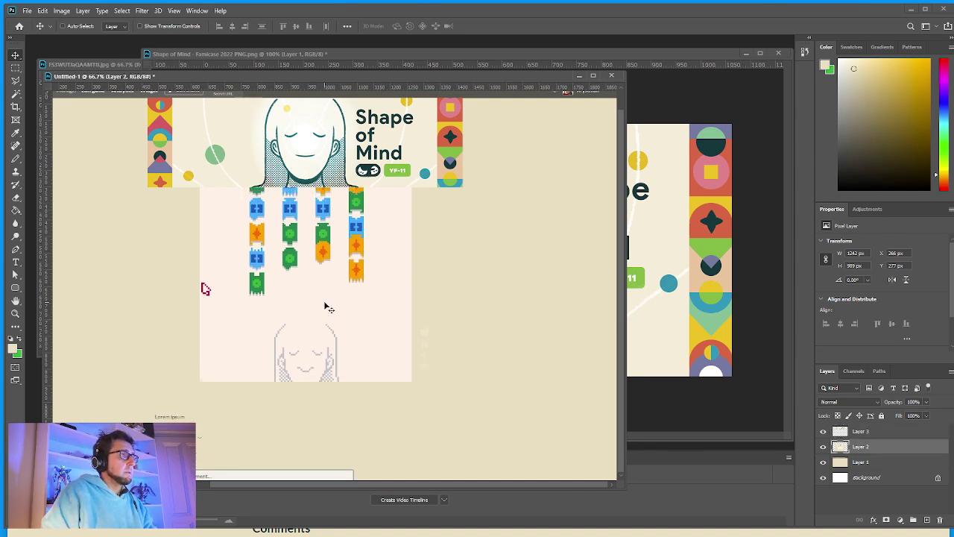
key(shift+Down)
key(shift+Down)
key(shift+Down)
key(shift+Down)
key(shift+Down)
key(shift+Down)
key(shift+Down)
key(shift+Down)
key(shift+Down)
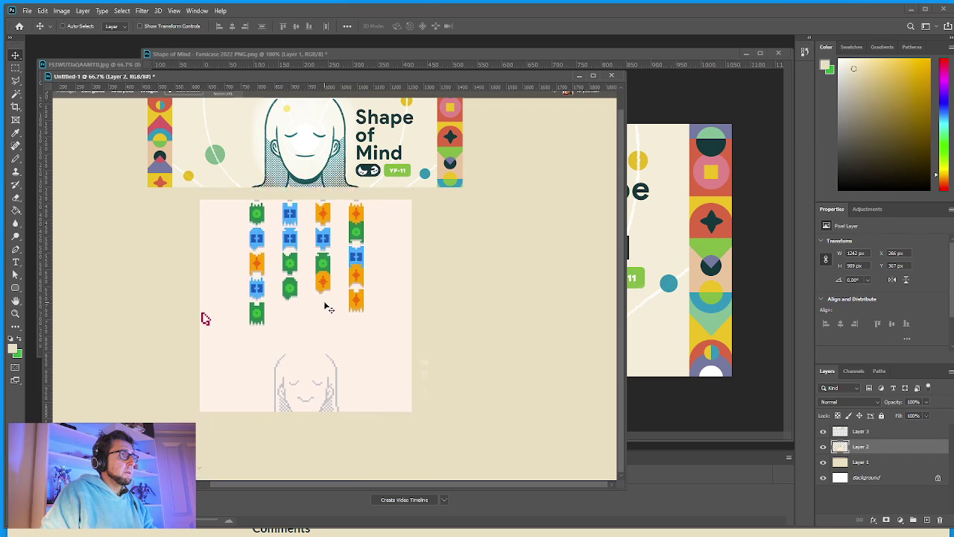
key(shift+Down)
key(shift+Up)
key(shift+Up)
key(shift+Up)
key(shift+Up)
key(shift+Up)
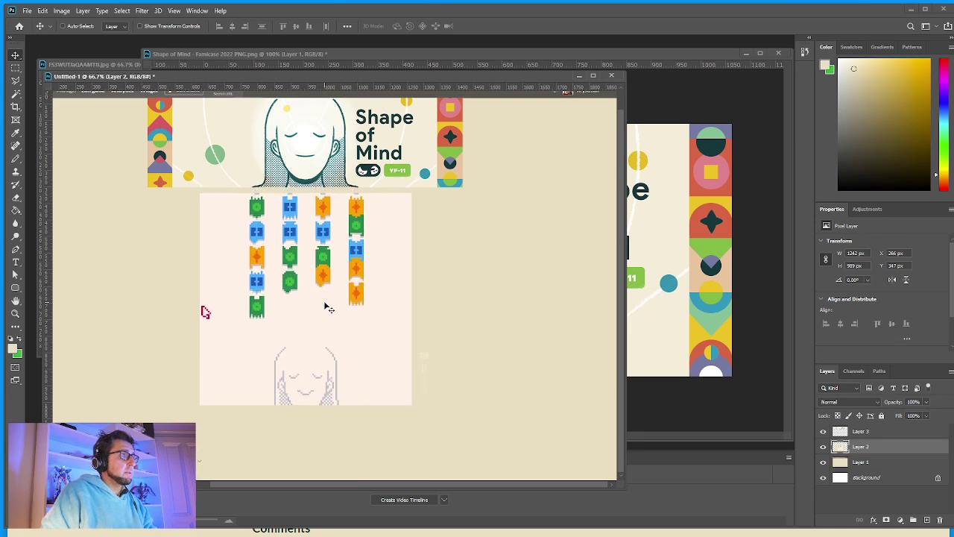
key(shift+Down)
key(shift+Down)
key(shift+Down)
key(shift+Down)
key(shift+Down)
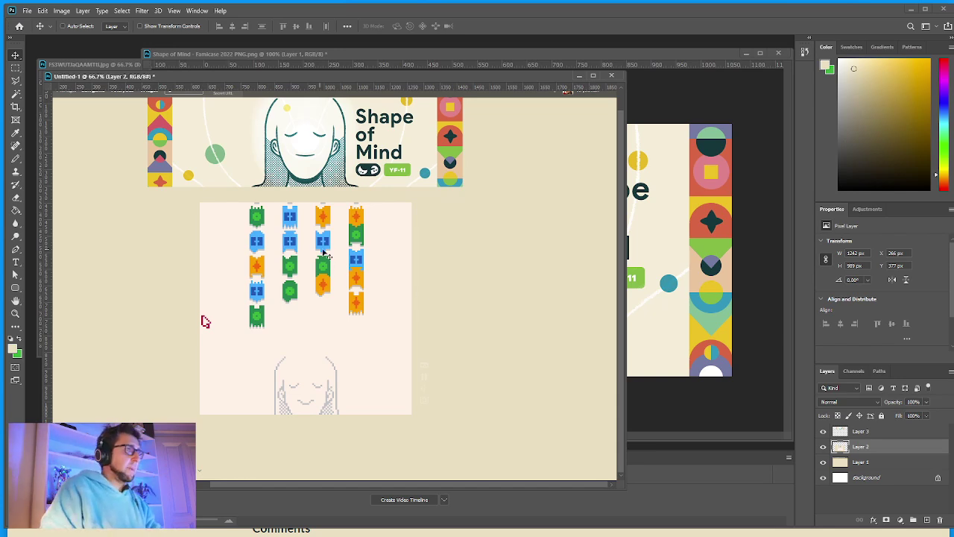
Create a new 1063 × 302 px document and paste the copied banner strip into it.
click(671, 253)
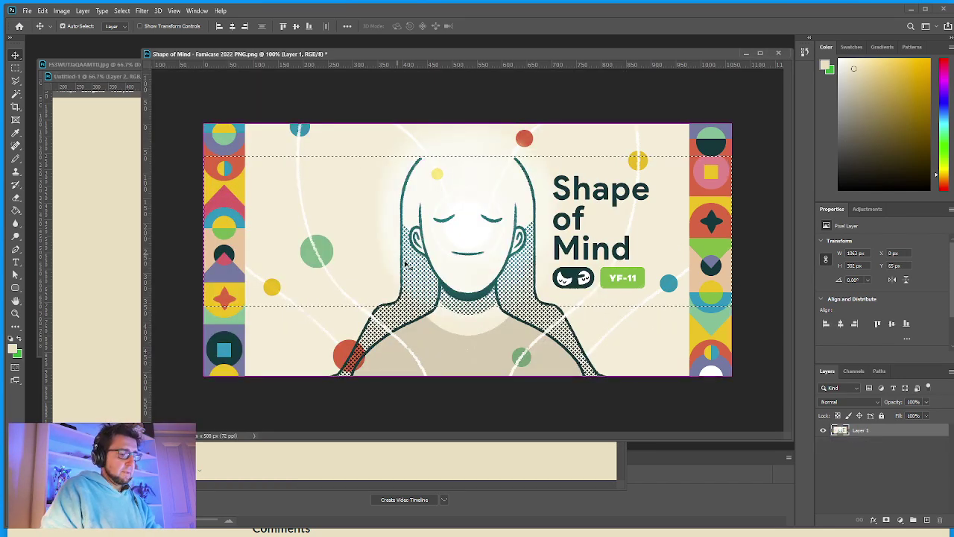
click(27, 11)
click(27, 11)
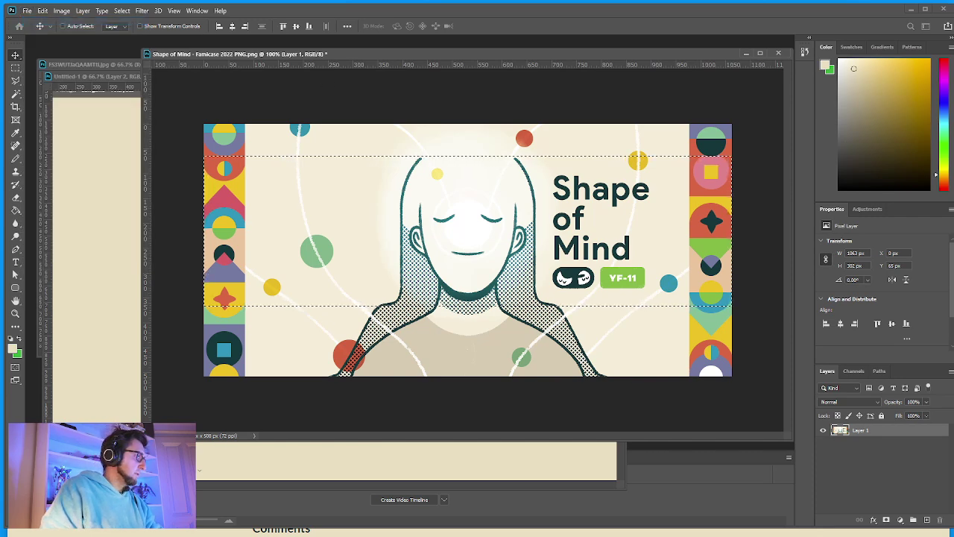
key(ctrl+n)
key(Return)
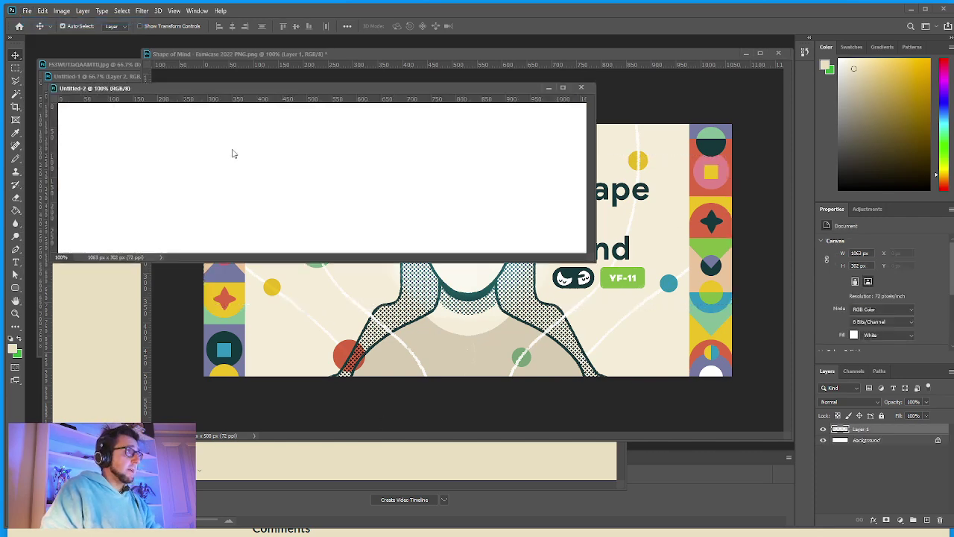
key(ctrl+v)
Try resizing the new banner document with a width value of 950 percent.
click(61, 10)
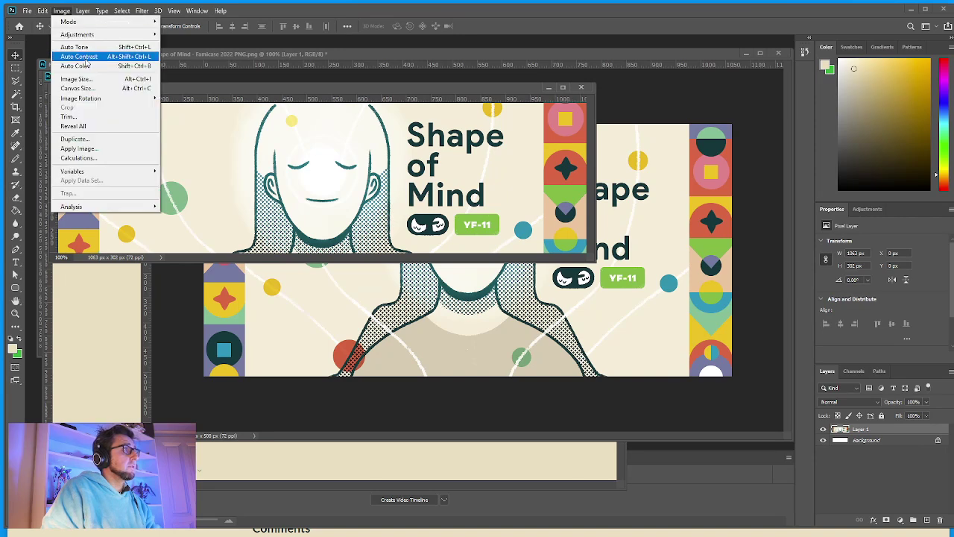
click(82, 73)
text(950)
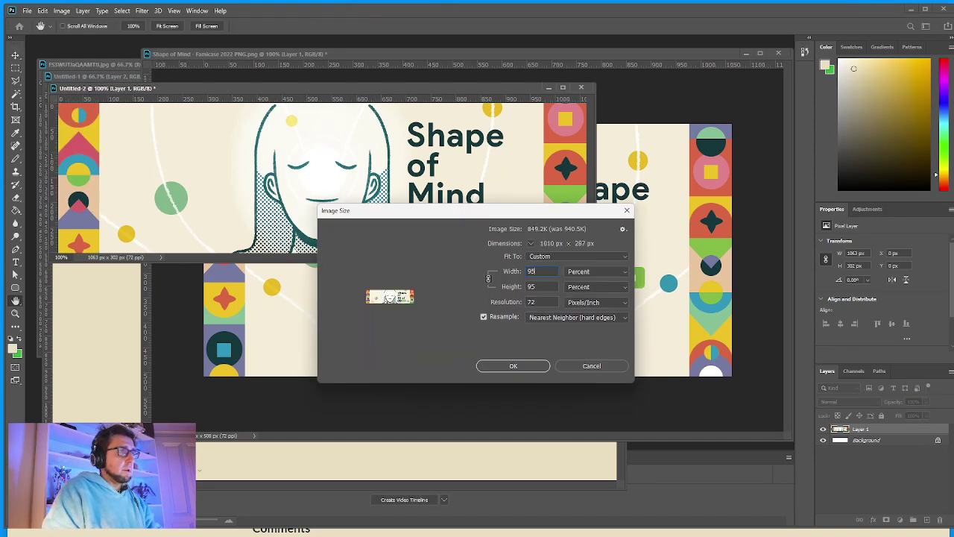
click(520, 367)
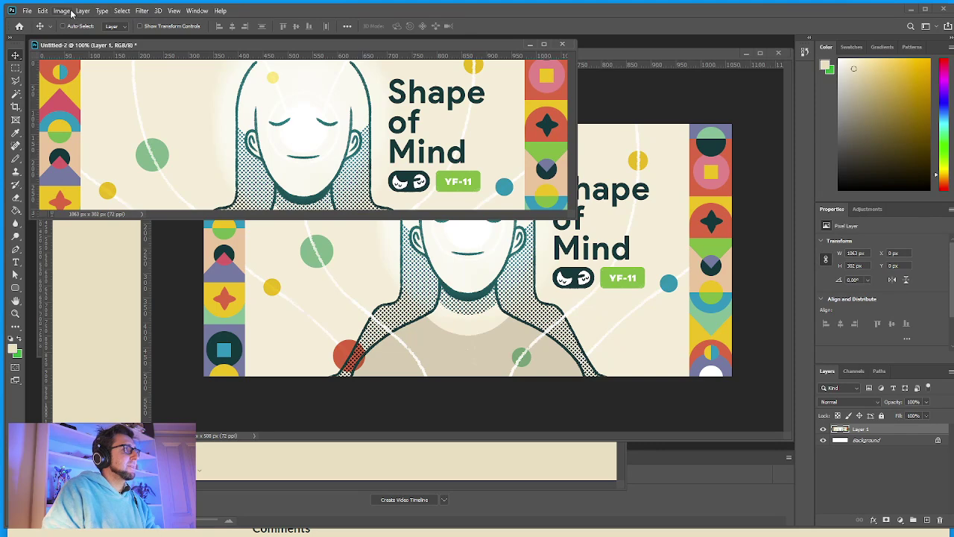
Resize the new banner document to 950 px wide, keeping its proportions, with resampling set to Automatic.
click(62, 10)
click(78, 70)
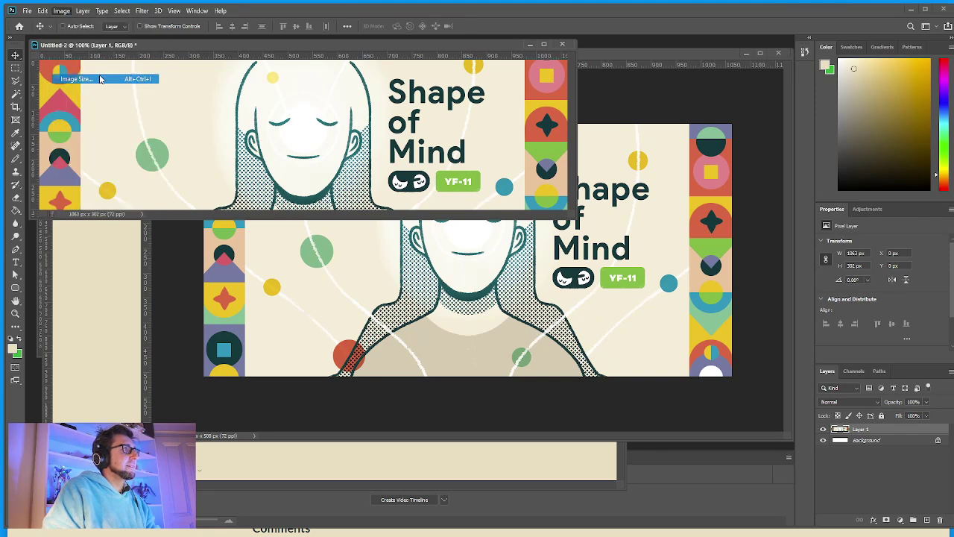
text(950)
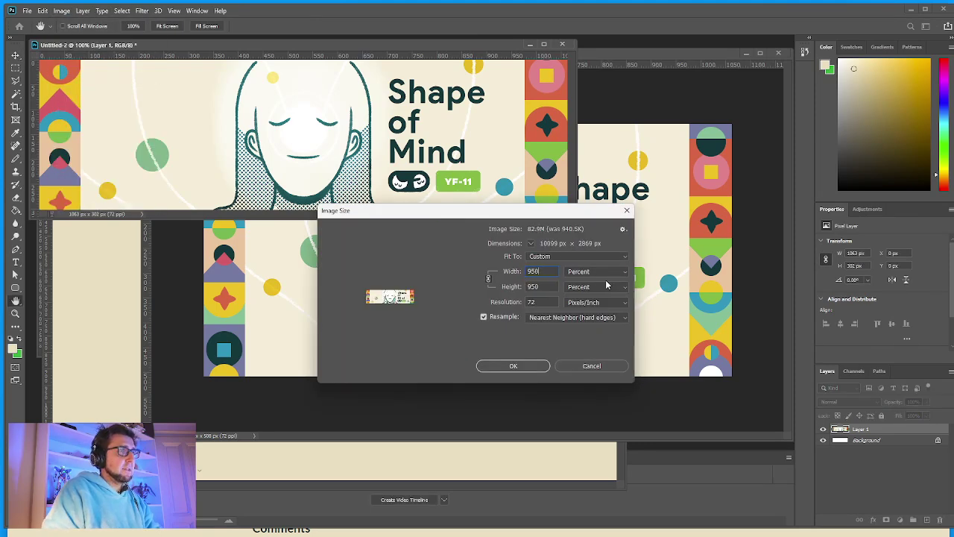
click(605, 273)
click(592, 289)
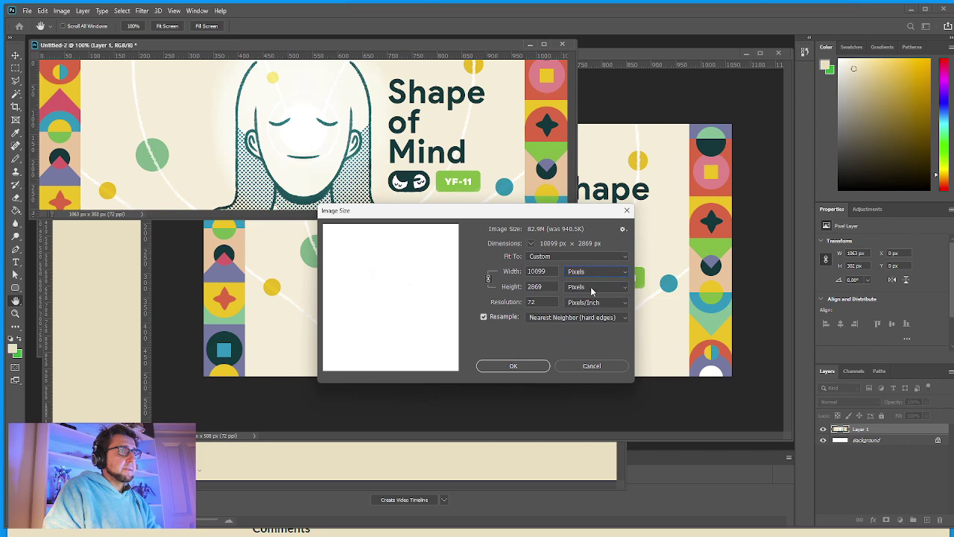
text(950)
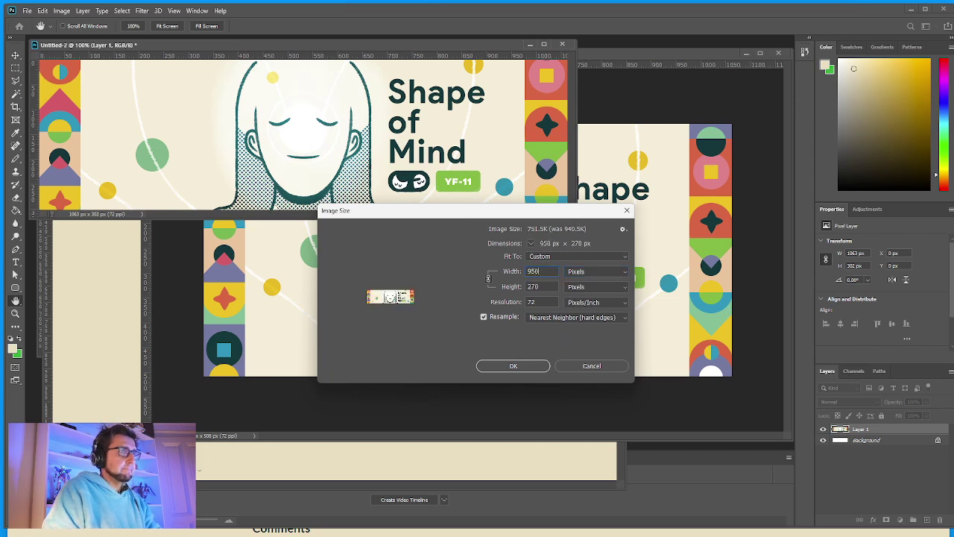
click(564, 317)
click(559, 326)
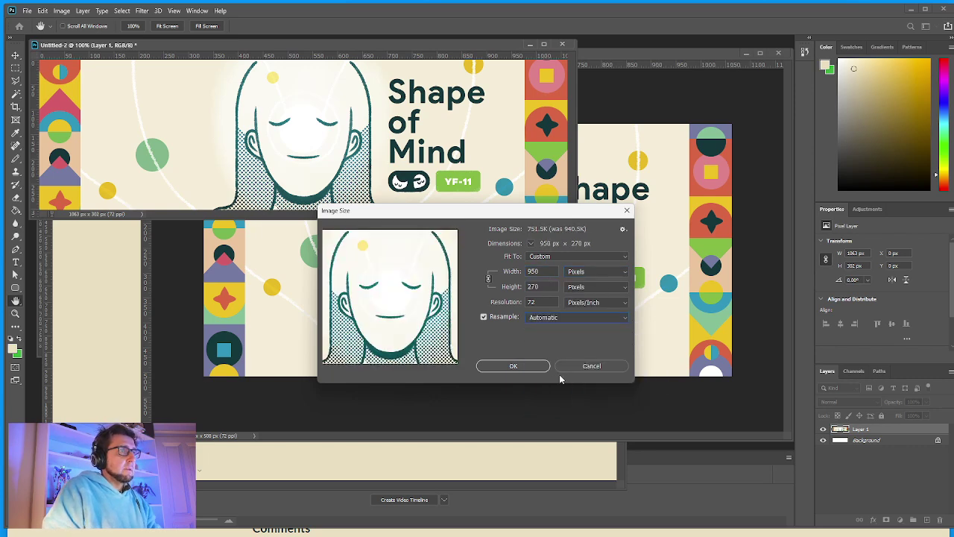
click(514, 366)
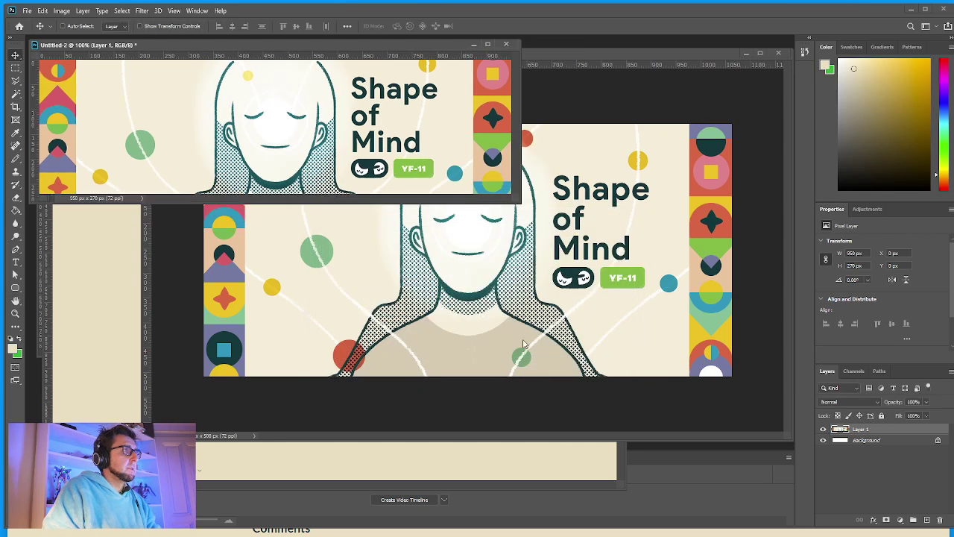
Check the resized banner's pixel dimensions in Image Size, leaving them as they are.
click(66, 11)
click(89, 79)
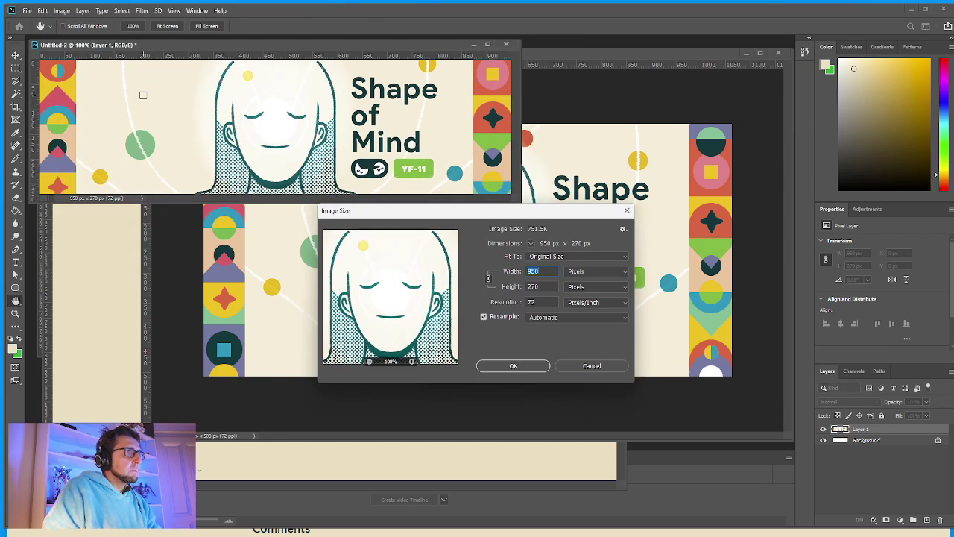
click(592, 365)
Save the banner document as itch_banner.psd in the publishing folder of 10_AGIBC2022.
click(26, 11)
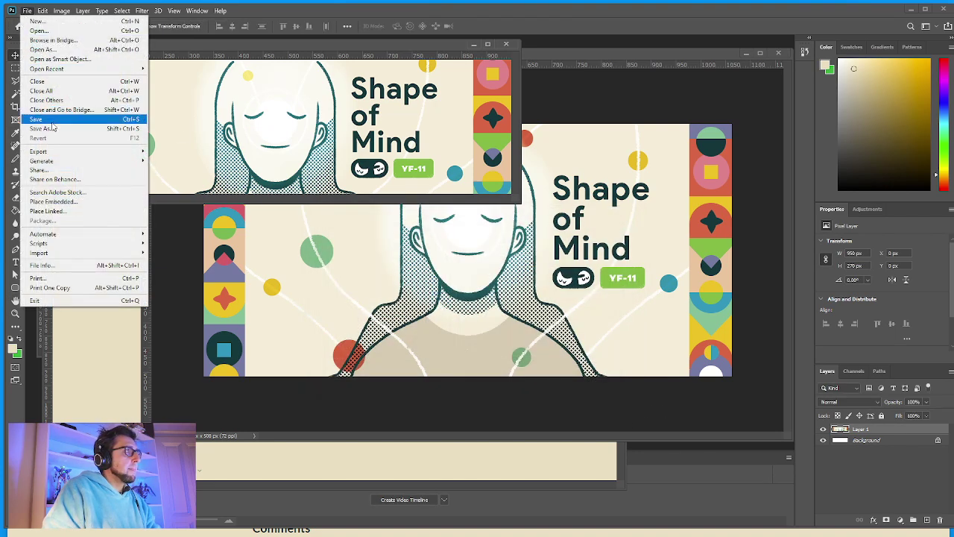
click(56, 127)
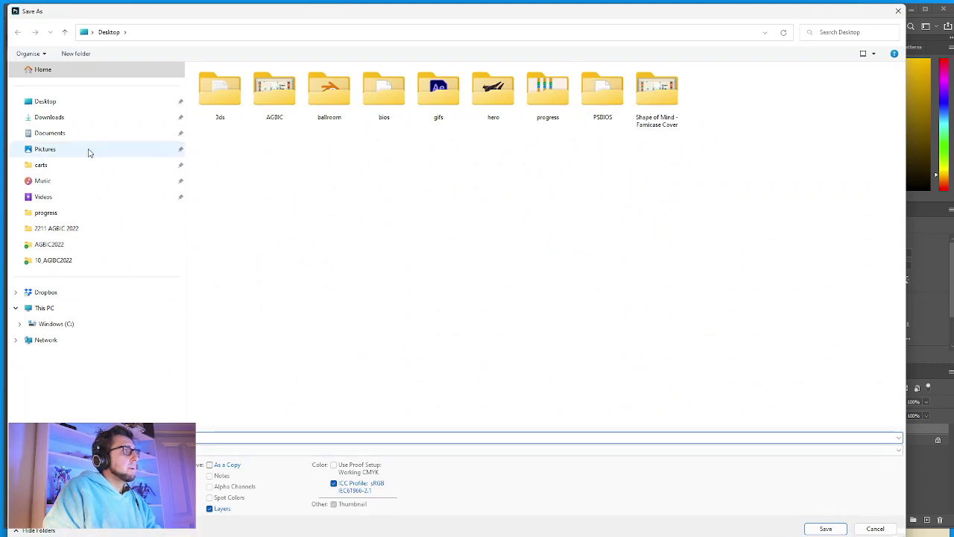
click(64, 101)
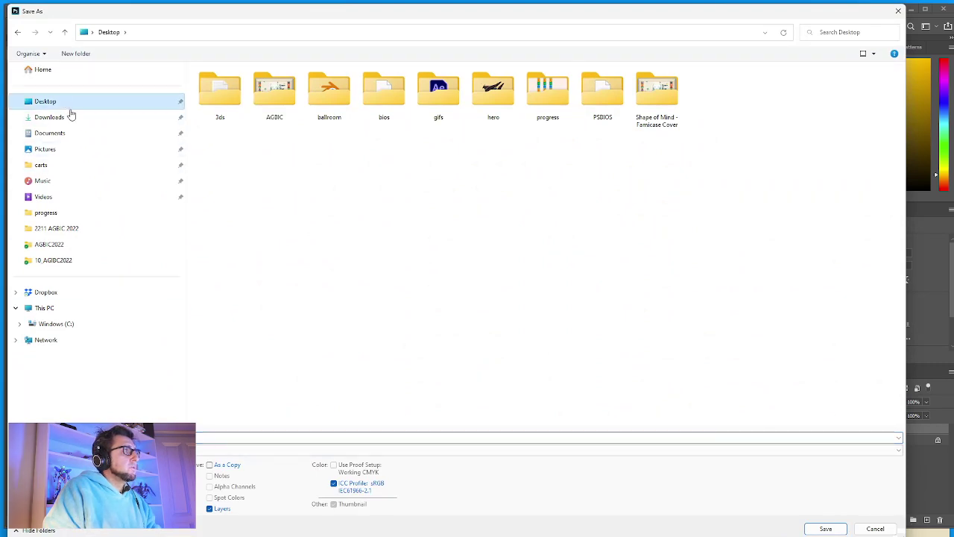
click(73, 264)
double_click(273, 93)
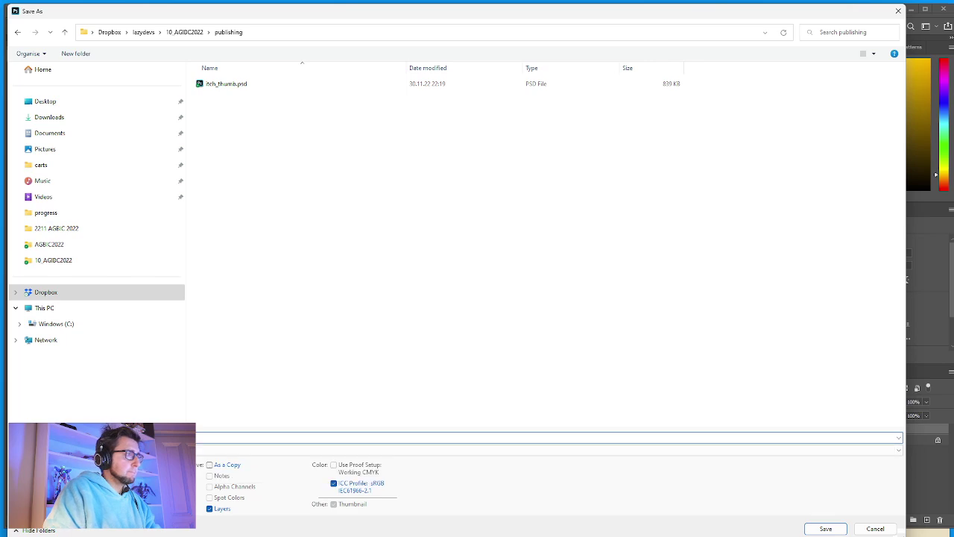
key(Escape)
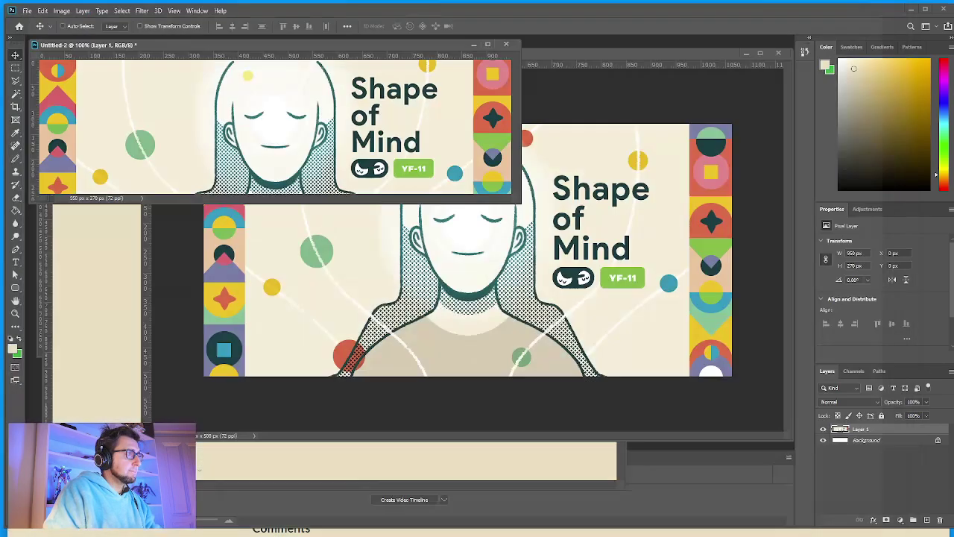
Save a PNG copy of the banner in the same publishing folder.
click(26, 11)
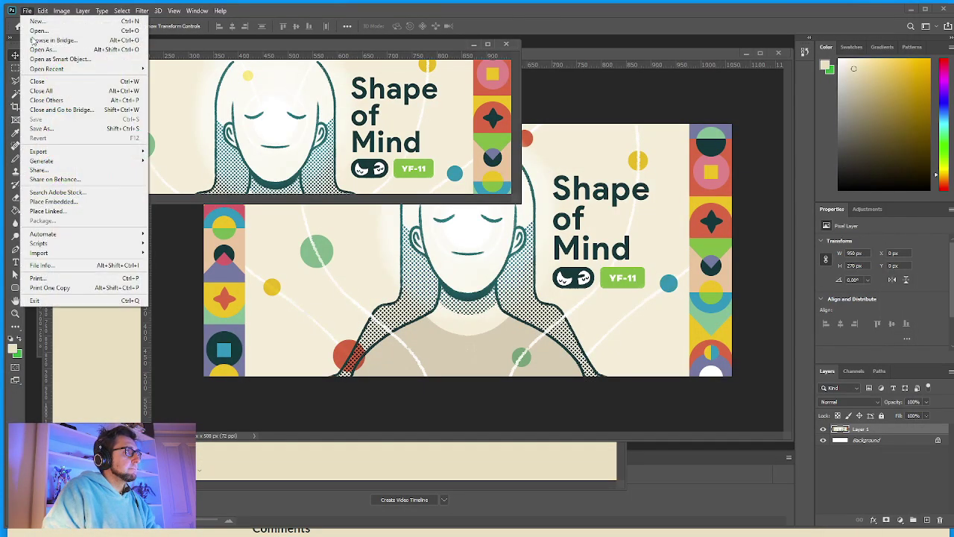
click(59, 128)
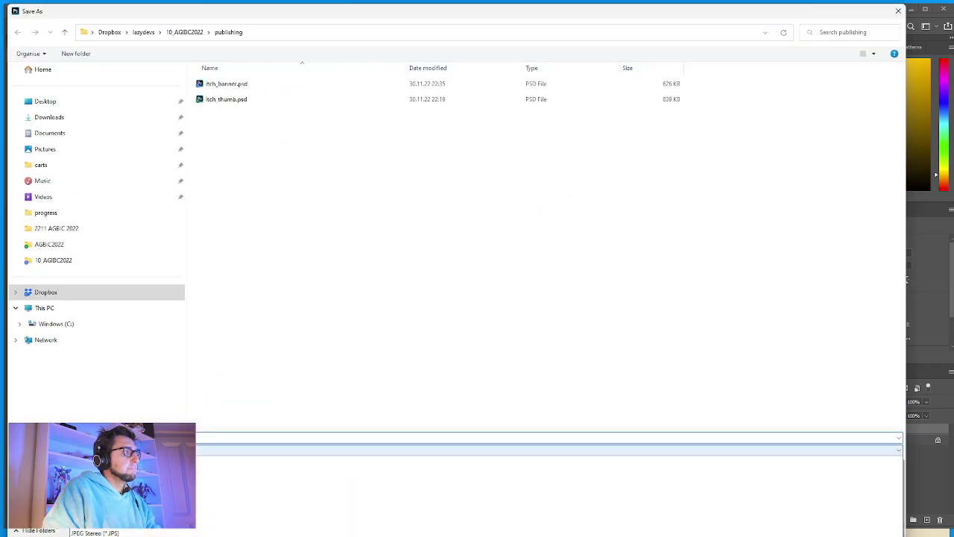
click(496, 394)
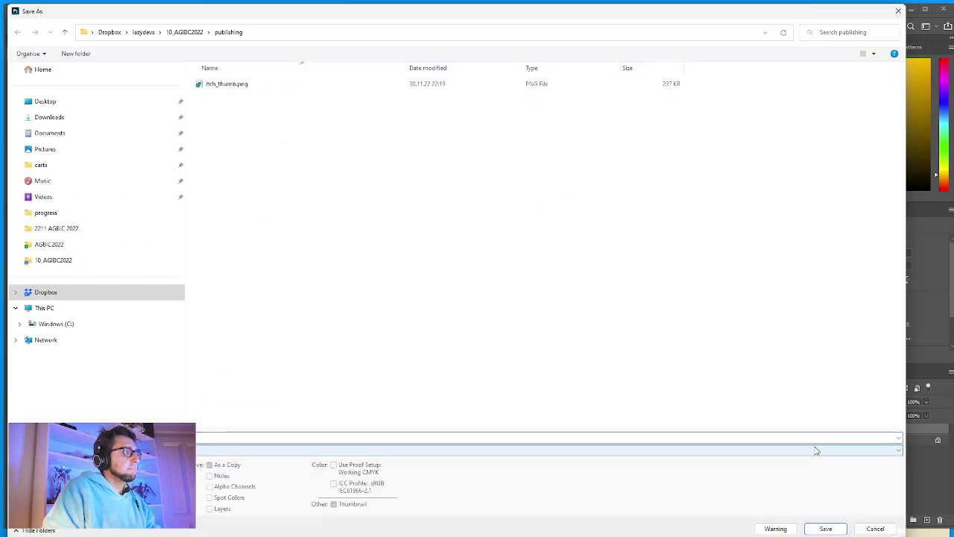
click(842, 527)
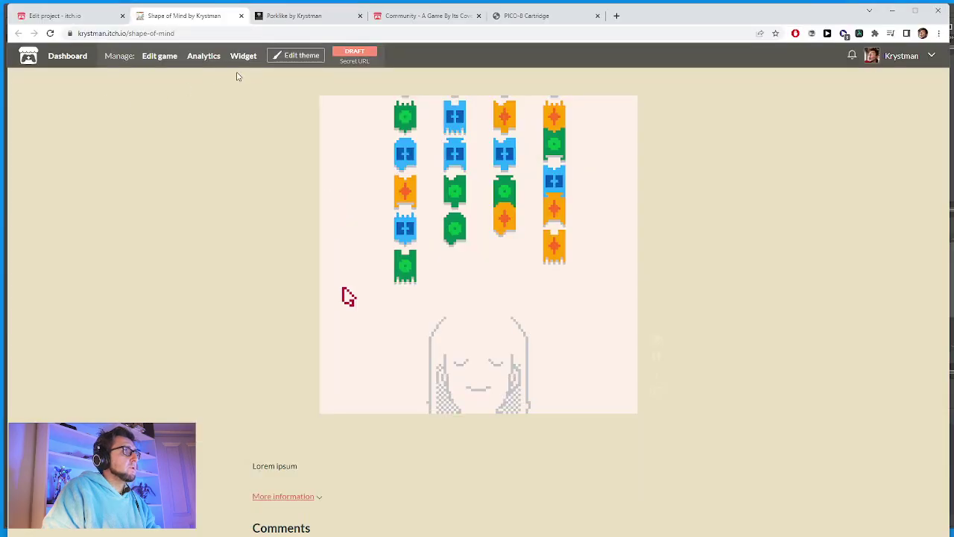
Switch to the itch.io game page in the browser and upload the banner PNG from the publishing folder as the theme's banner image.
click(298, 57)
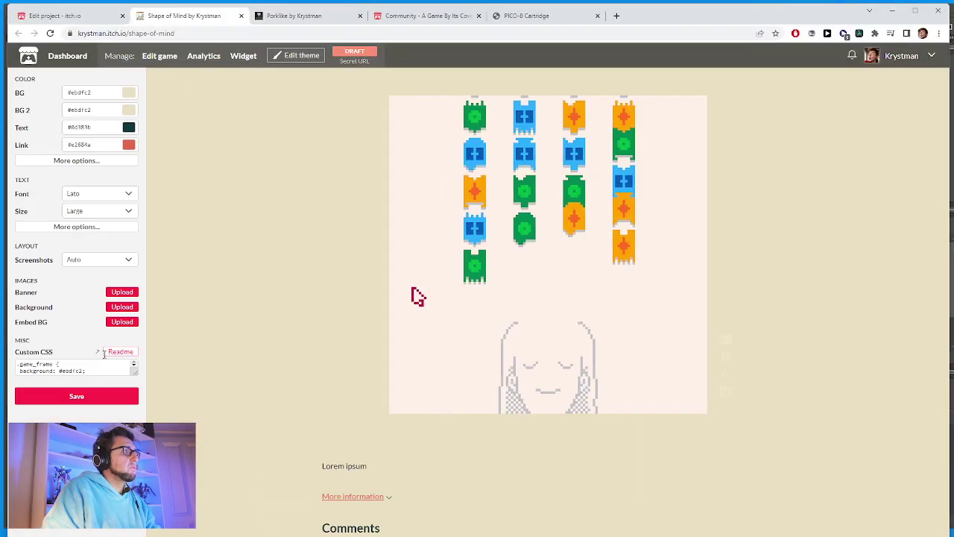
click(121, 292)
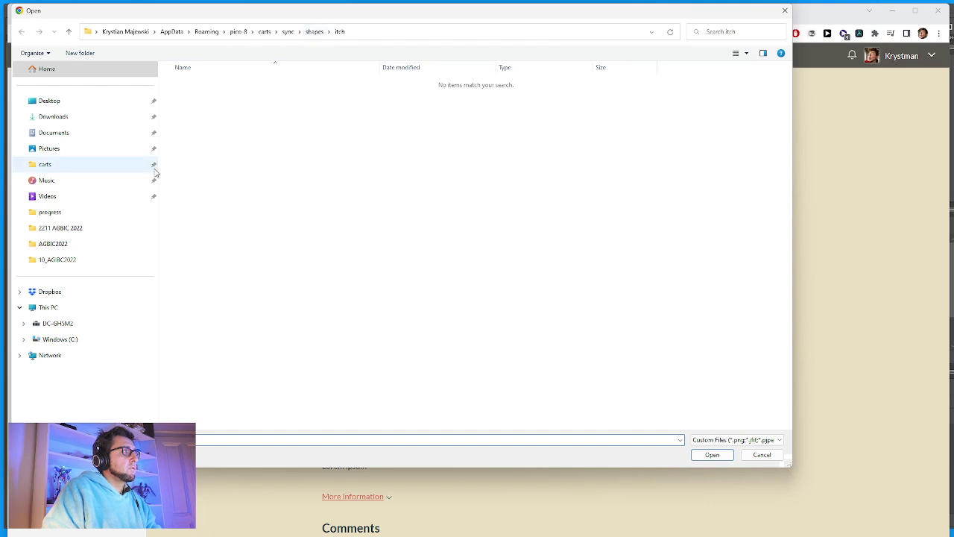
click(85, 259)
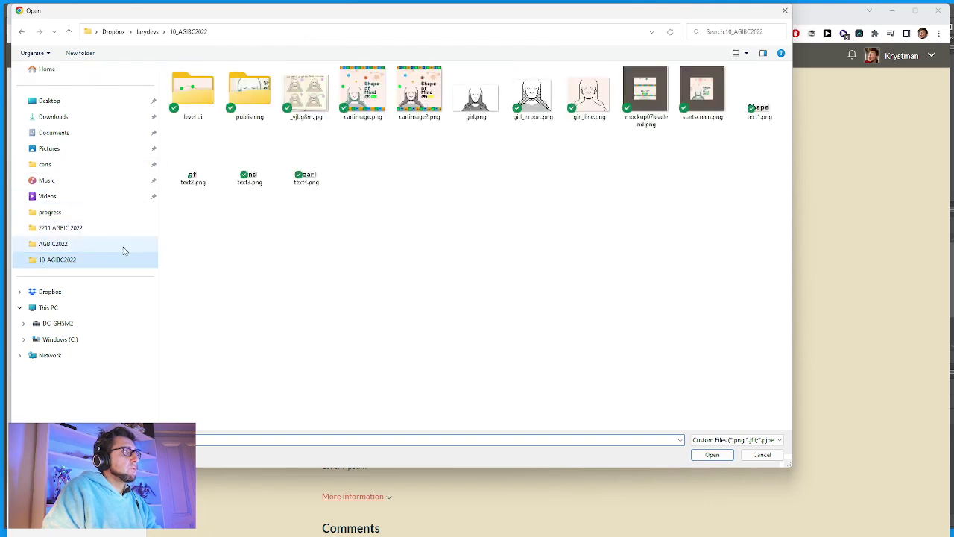
double_click(250, 91)
double_click(195, 96)
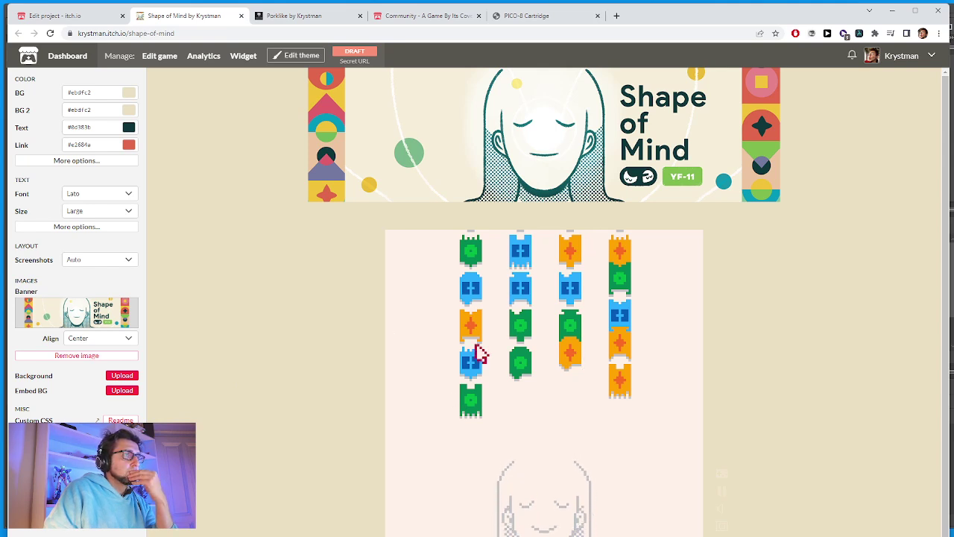
mouse_move(532, 366)
mouse_down()
mouse_move(524, 375)
mouse_move(578, 405)
mouse_move(528, 368)
mouse_up()
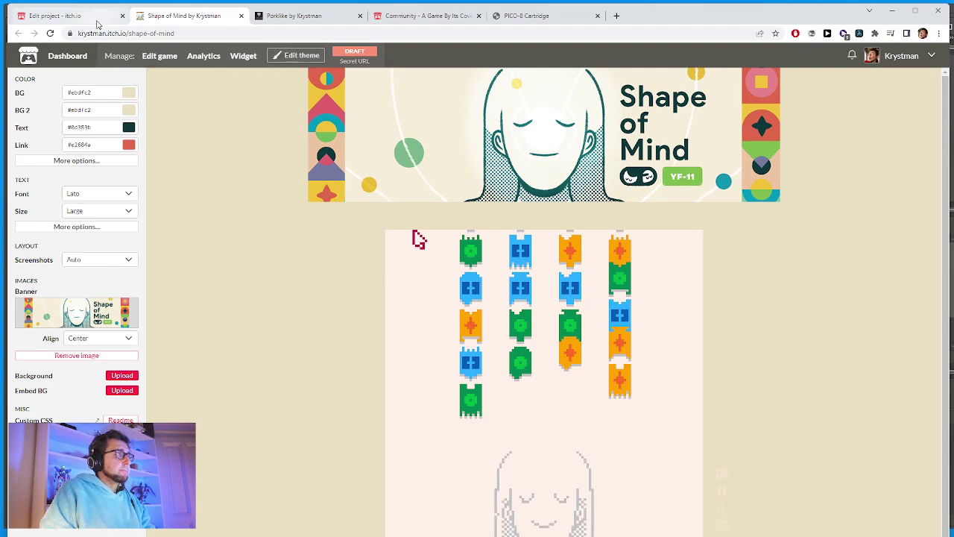
Replace the Lorem ipsum text in the project's description with the heading "Controls".
click(96, 17)
scroll(406, 313, down, 5)
scroll(414, 319, down, 3)
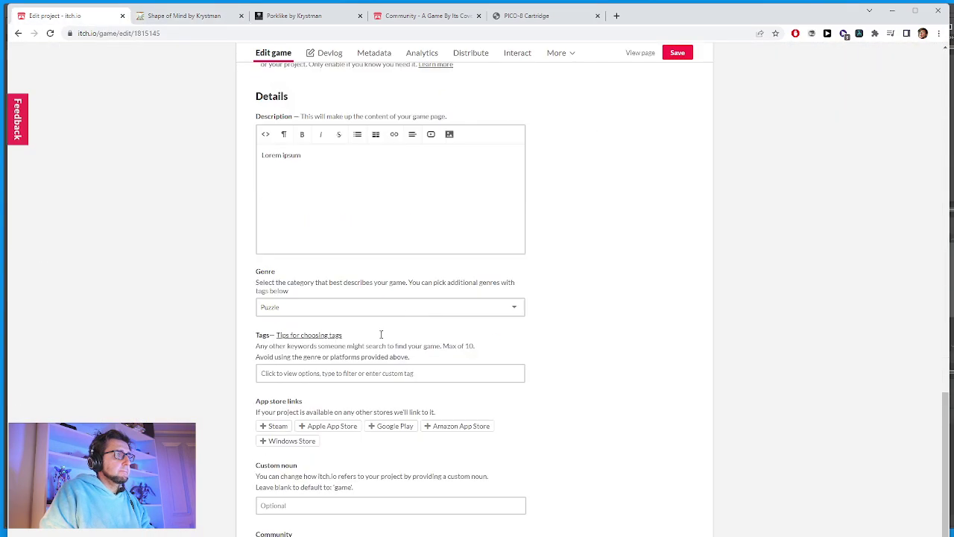
key(ctrl+a)
text(Cobnt)
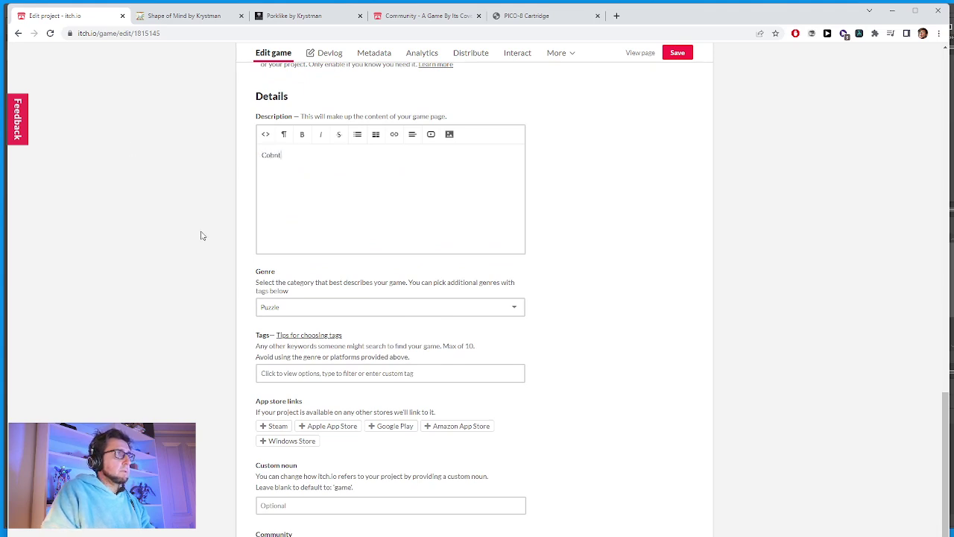
text(bt)
text(rols)
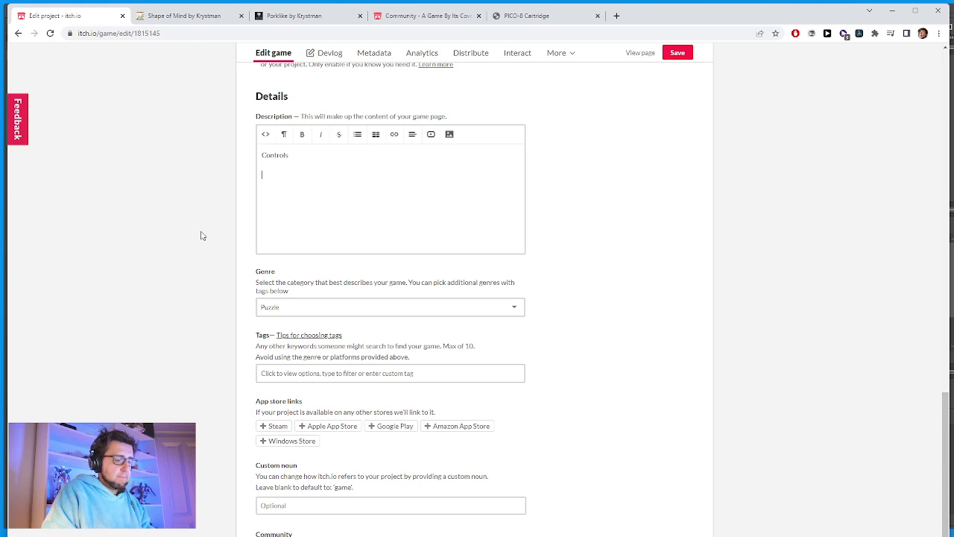
Rework the description into the separate lines "How to Play", "About" and "Credits", replacing the Controls heading.
key(BackSpace)
key(BackSpace)
key(BackSpace)
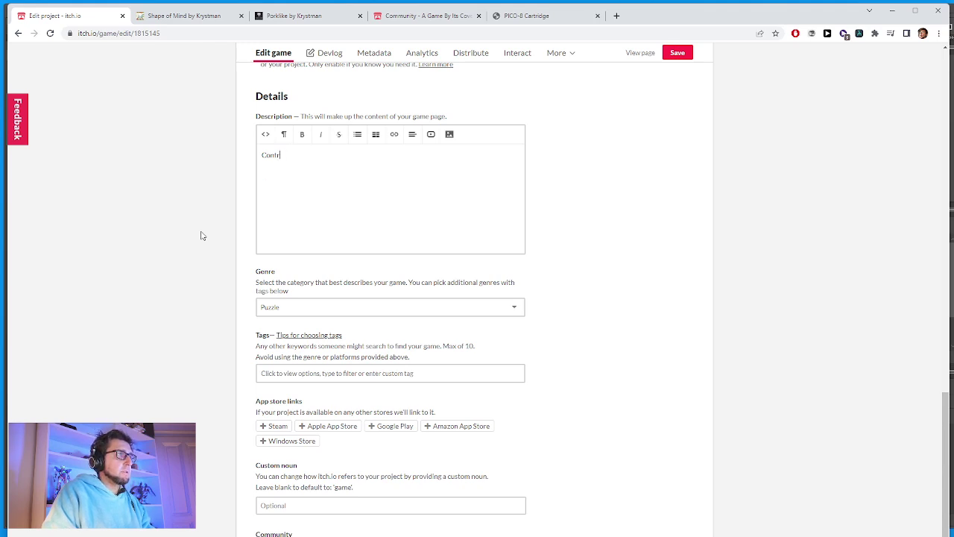
key(BackSpace)
key(BackSpace)
text(How to Play)
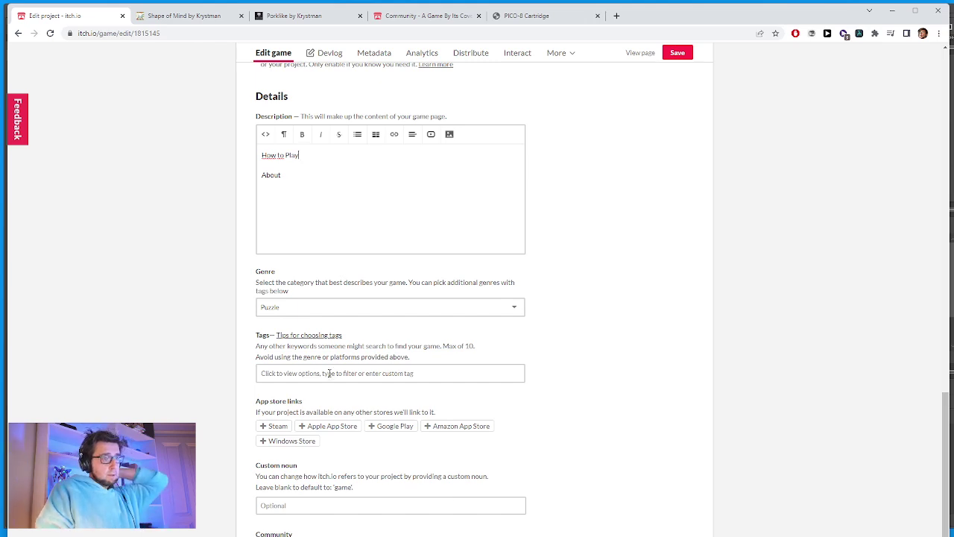
click(368, 190)
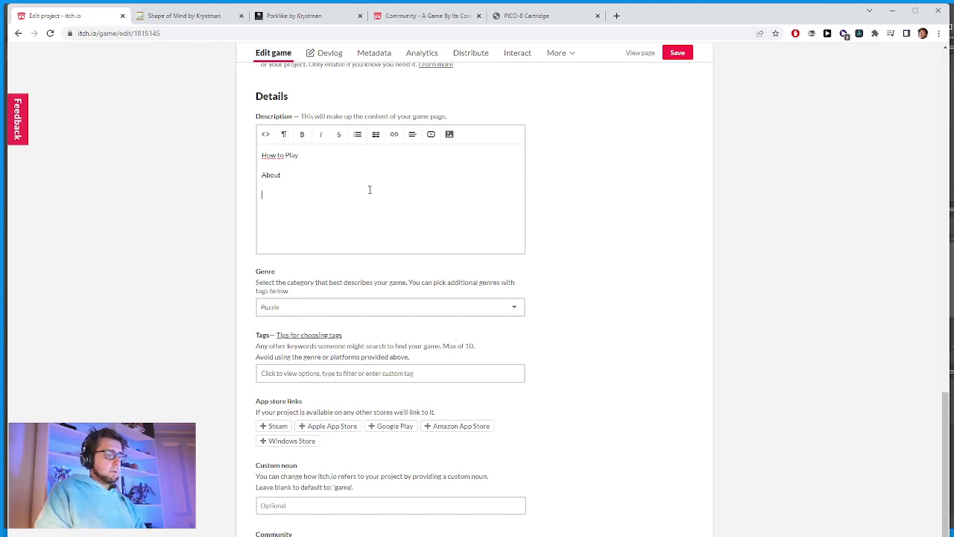
text(Credits)
key(Return)
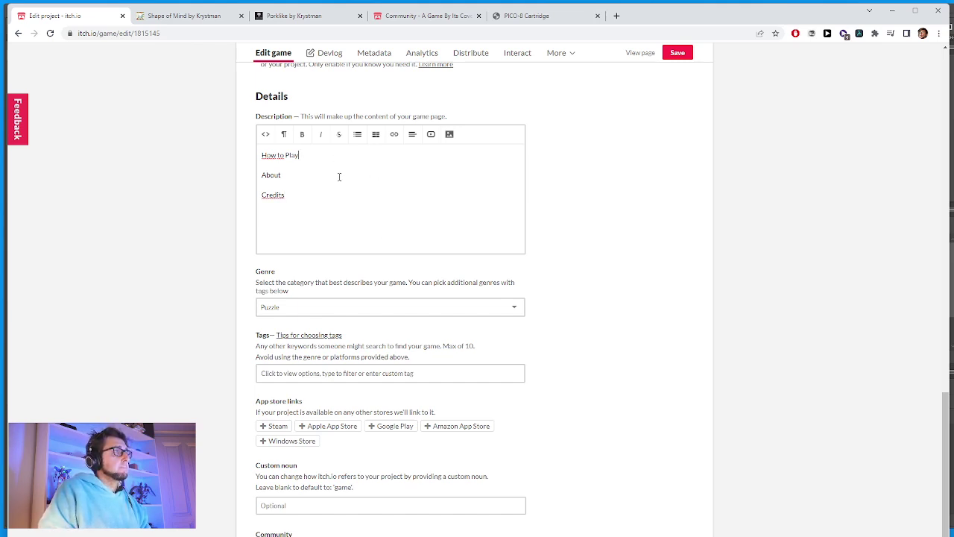
Add the line "Use the Mouse or the following Keyboard key" below How to Play in the description.
key(Return)
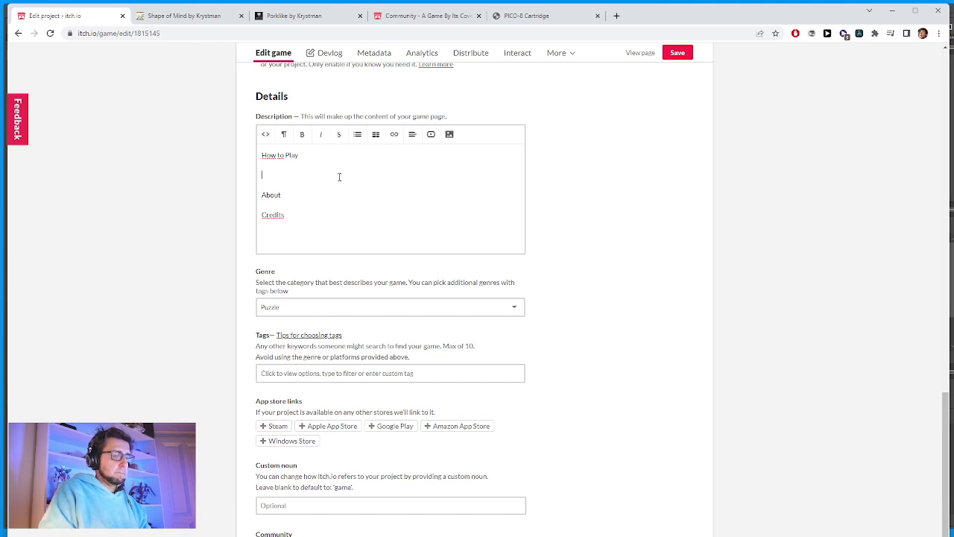
text(Use)
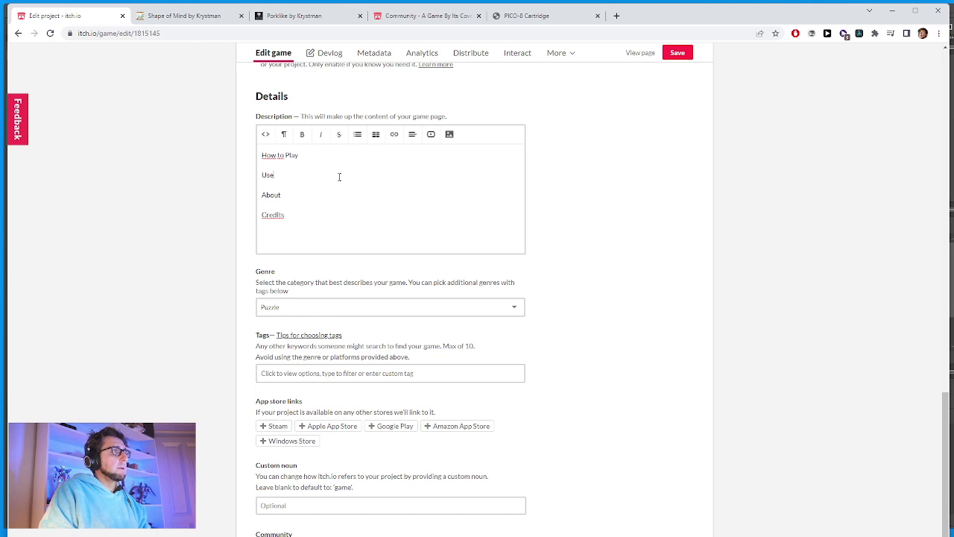
text( the Mouse or)
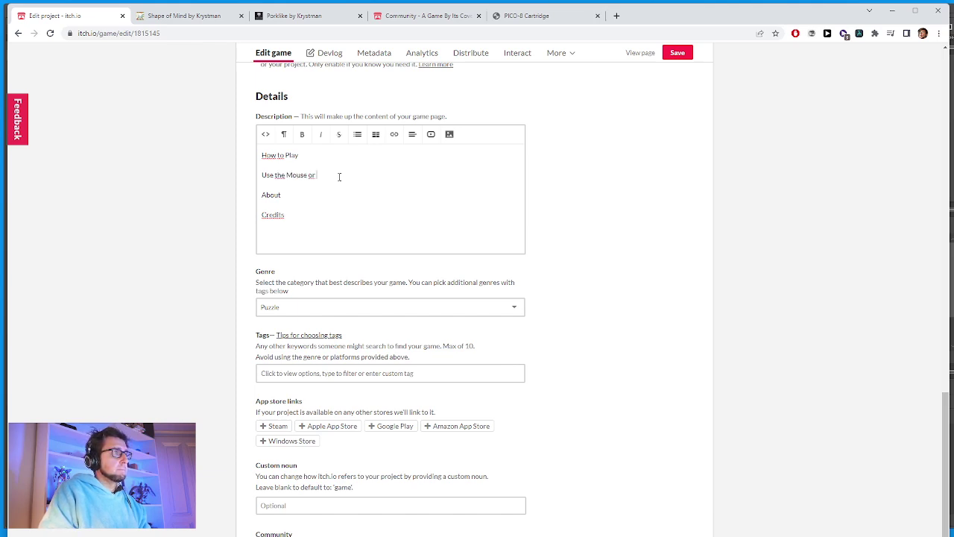
text( the following K)
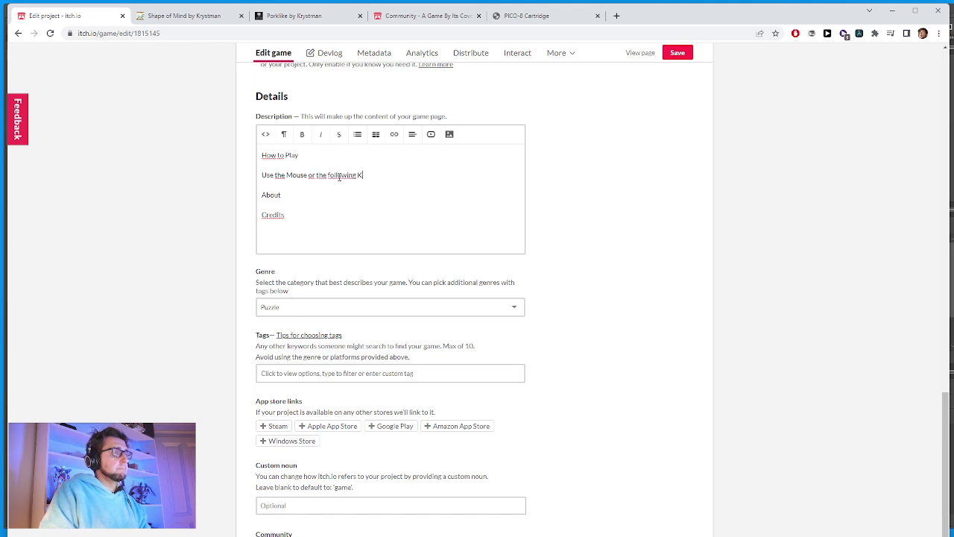
text(eyboard)
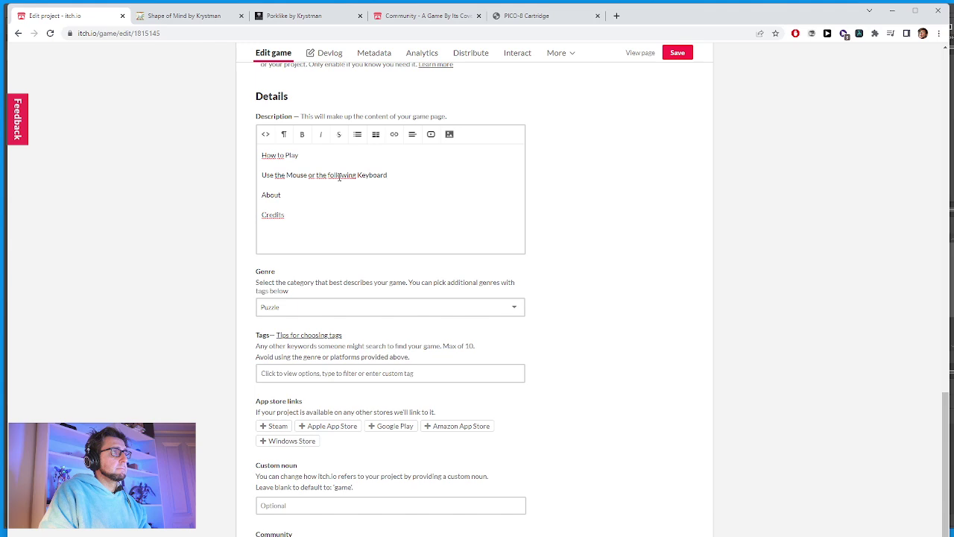
text( key)
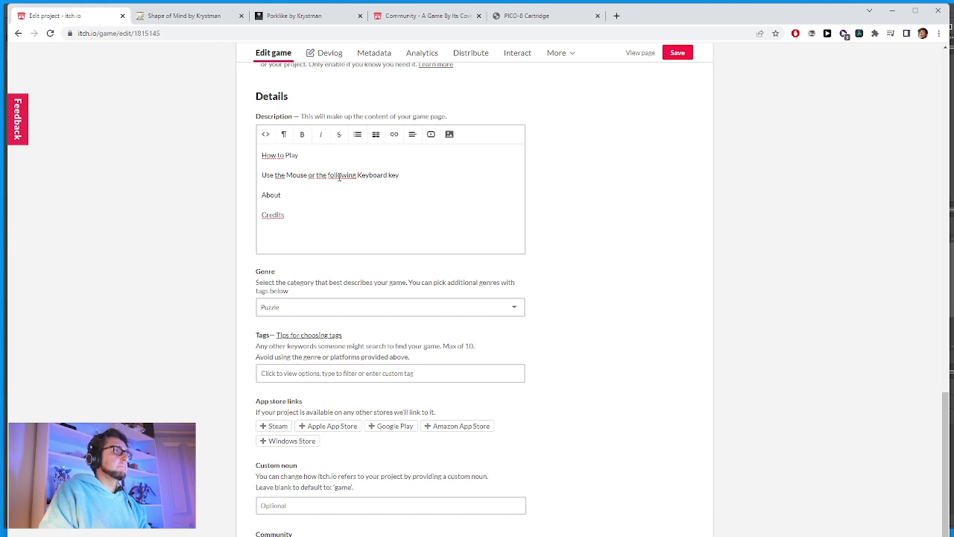
Shorten the line below How to Play to "Use the Mouse".
key(BackSpace)
key(BackSpace)
key(BackSpace)
key(BackSpace)
key(BackSpace)
key(BackSpace)
key(BackSpace)
key(BackSpace)
key(BackSpace)
key(BackSpace)
key(BackSpace)
key(BackSpace)
key(BackSpace)
key(BackSpace)
key(BackSpace)
key(BackSpace)
key(BackSpace)
key(BackSpace)
key(BackSpace)
key(BackSpace)
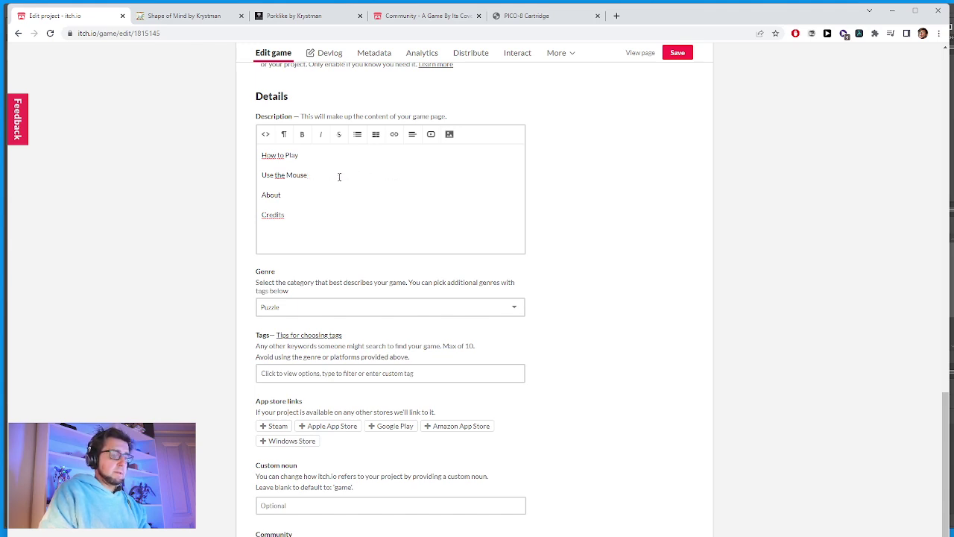
Extend the line below How to Play in the description to "Use the mouse, a game controller", with mouse in lowercase.
text(, Controller o)
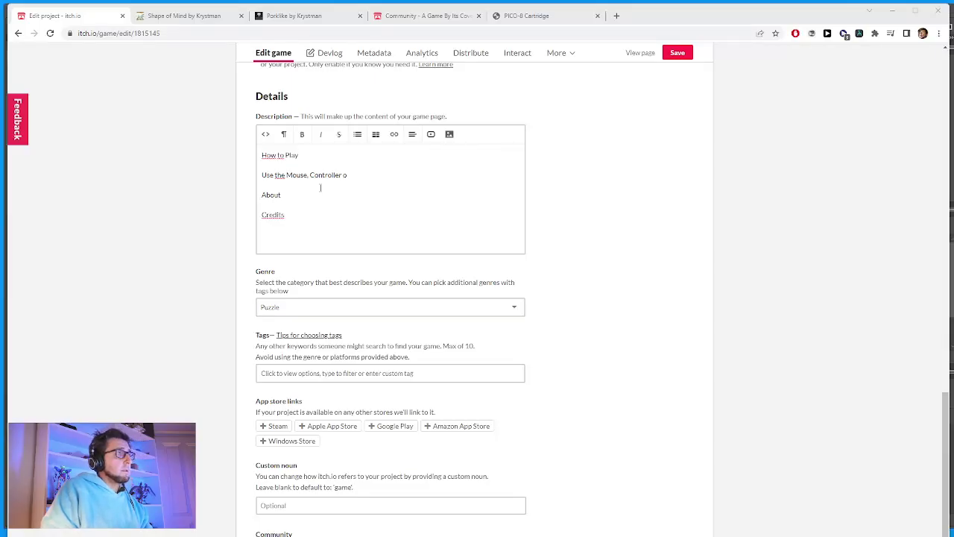
click(332, 184)
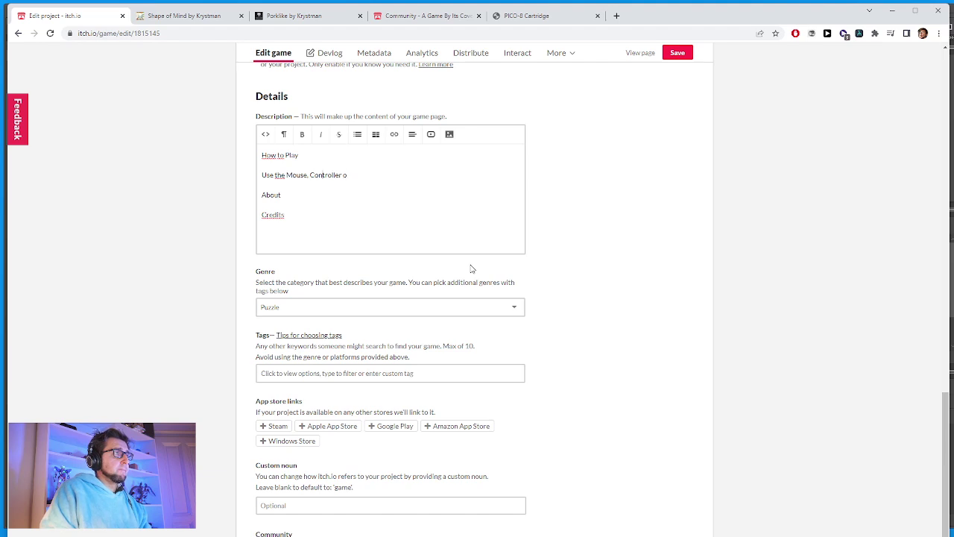
key(ctrl+Left)
text(a )
text(game)
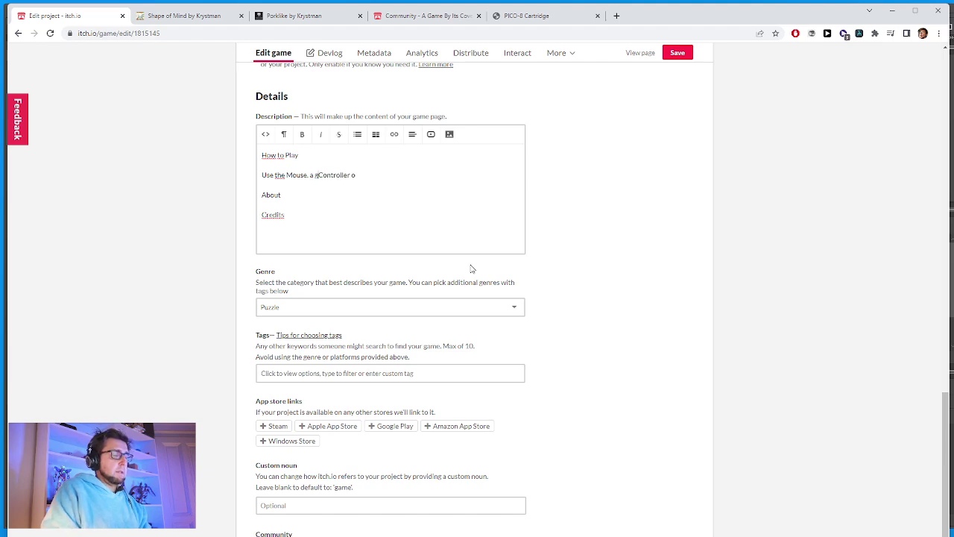
key(Delete)
text(c)
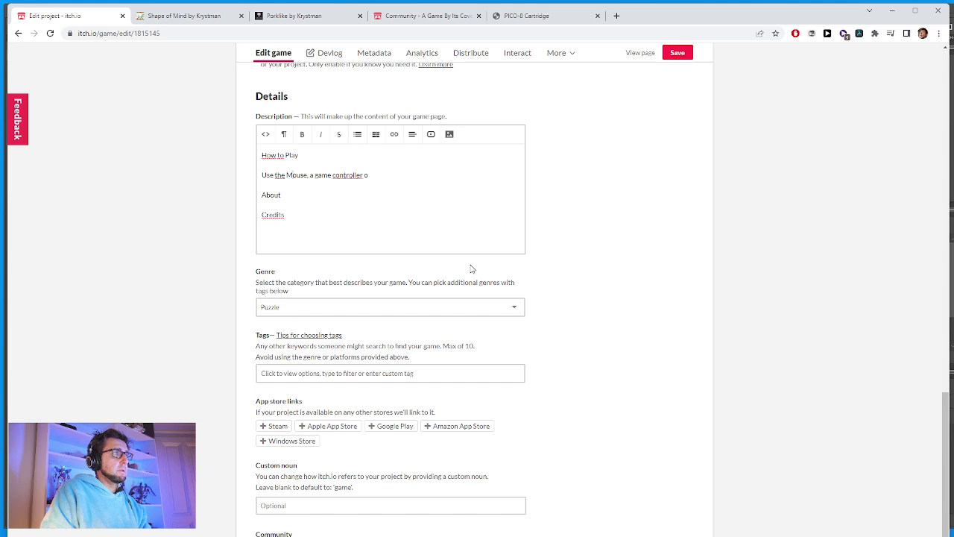
key(BackSpace)
text(m)
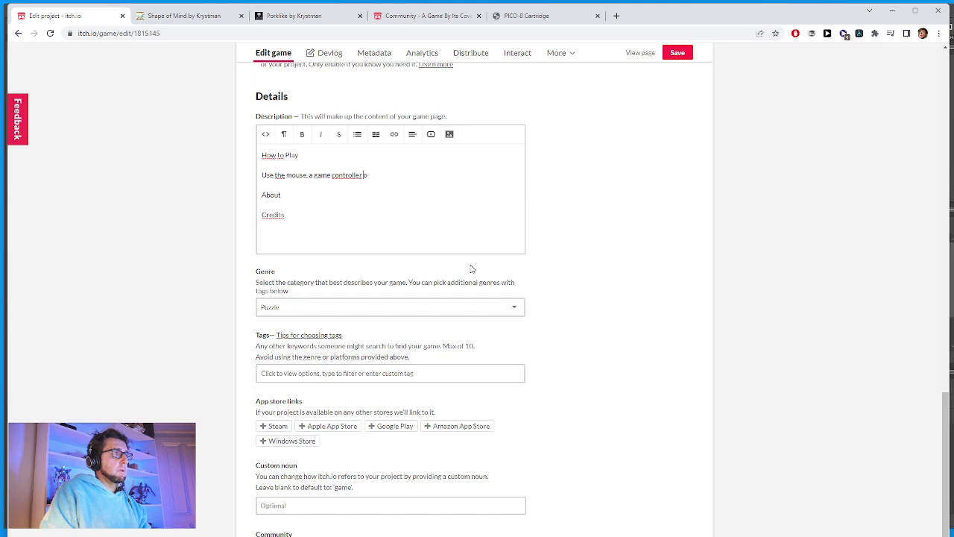
key(Right)
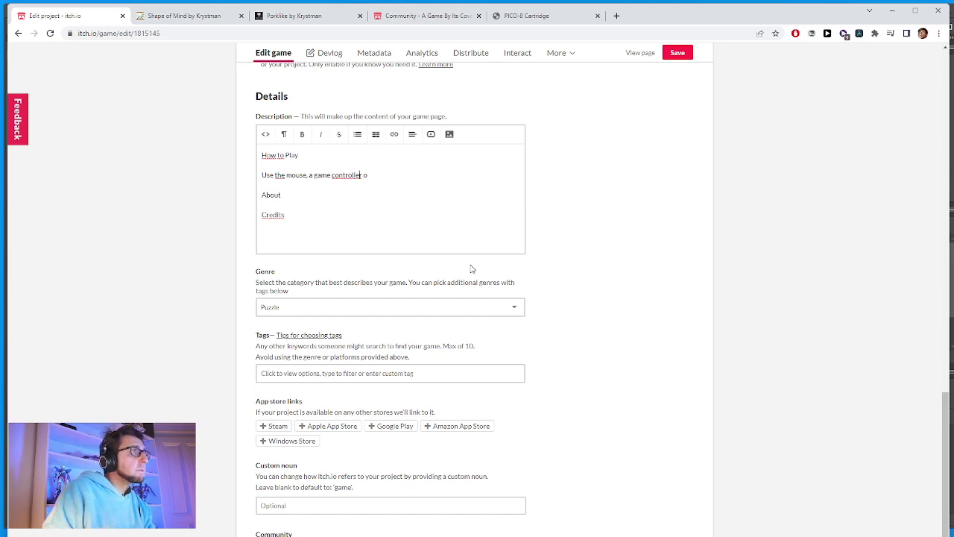
Complete the game controller line with "or the following keyboard keys".
text(or the fo)
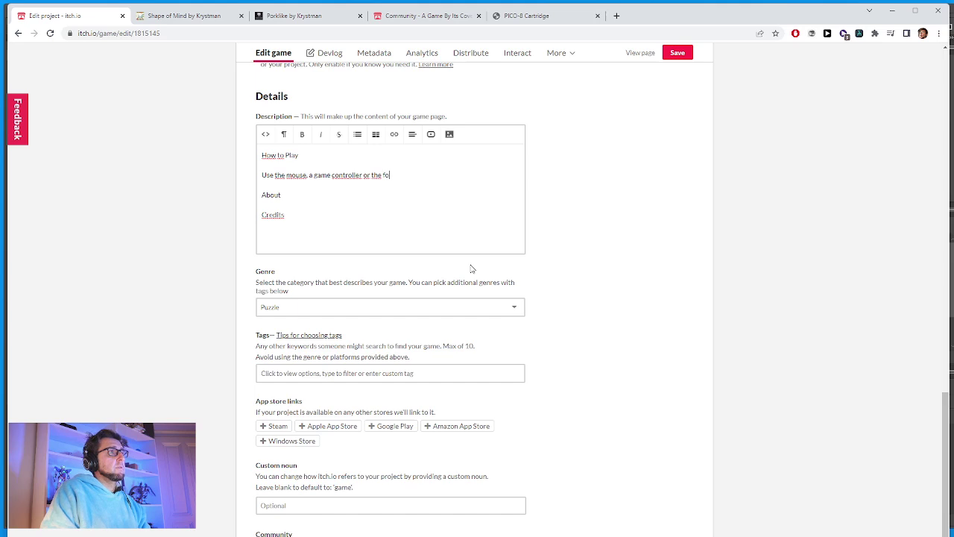
text(llowing)
key(BackSpace)
key(BackSpace)
key(BackSpace)
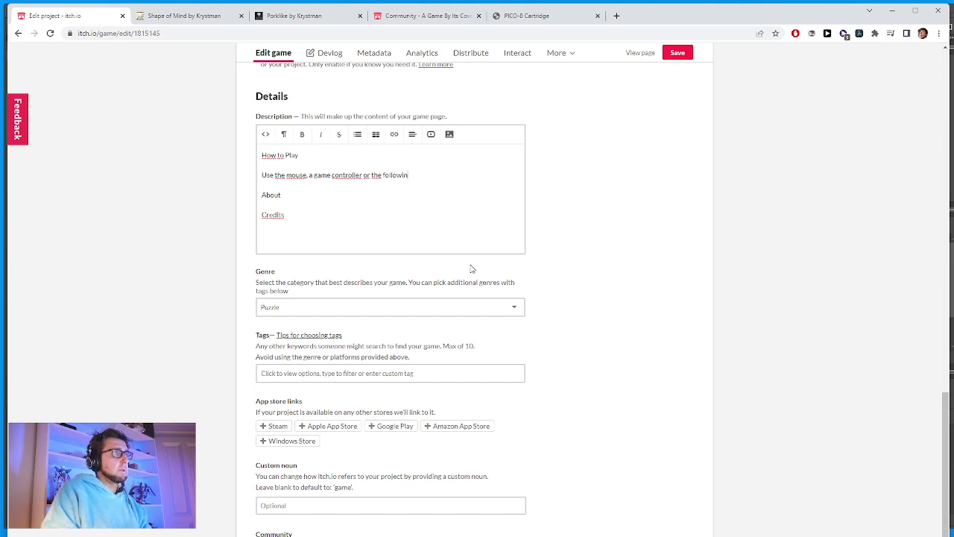
key(BackSpace)
key(BackSpace)
text(ke)
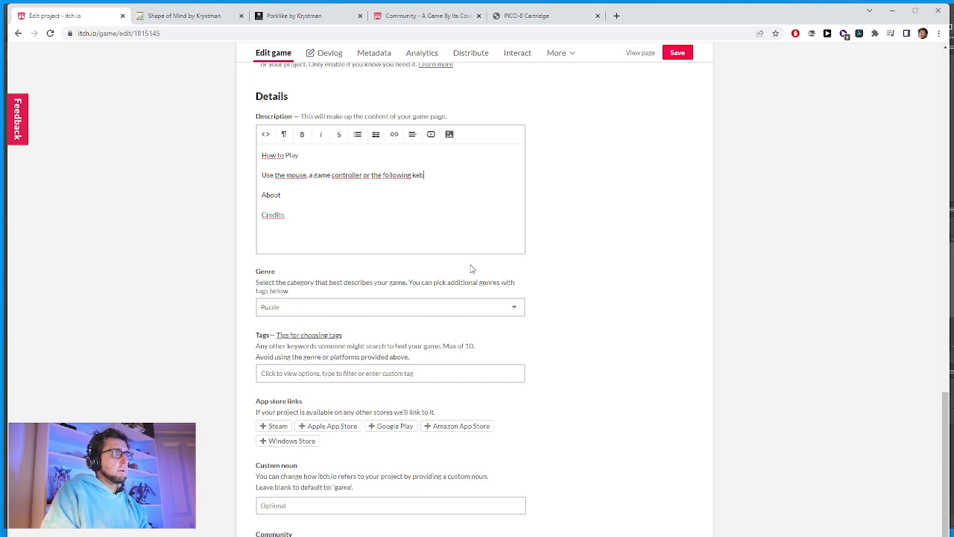
text(y)
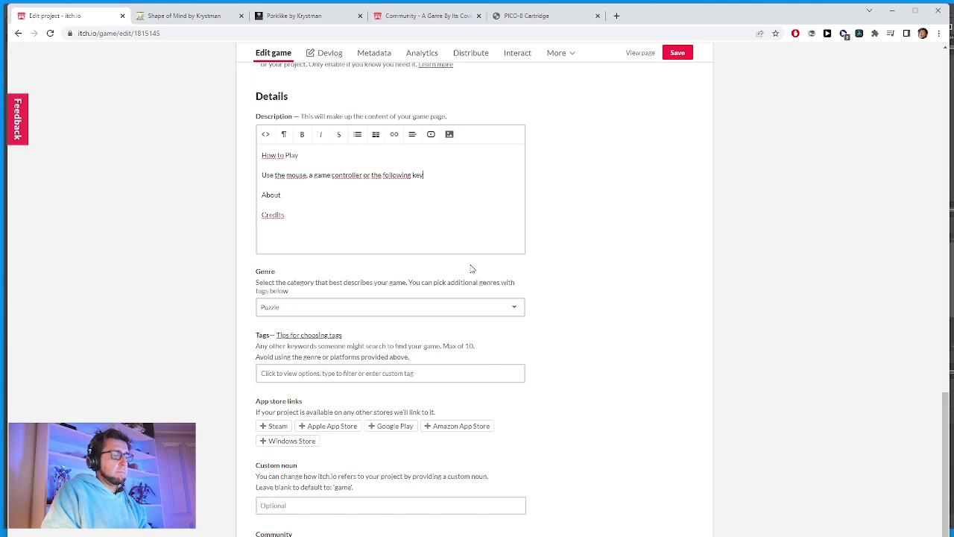
text(board keys)
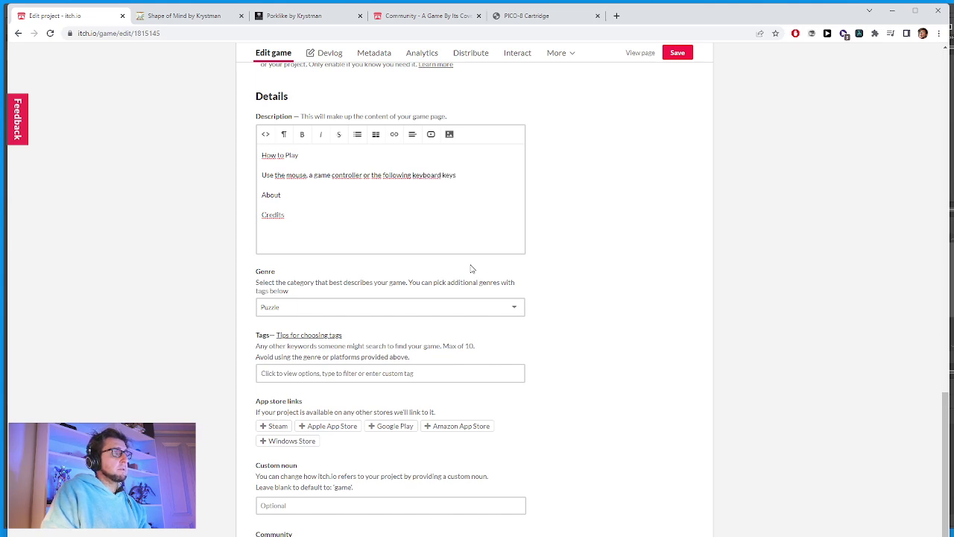
Start an unordered list below the keyboard keys line with the item "Arrow keys - Move cursor".
key(Return)
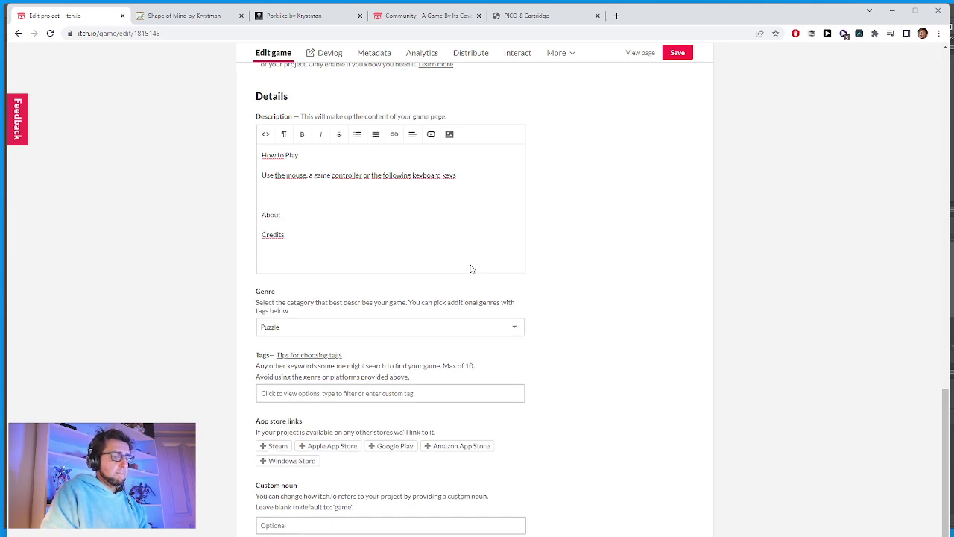
click(357, 135)
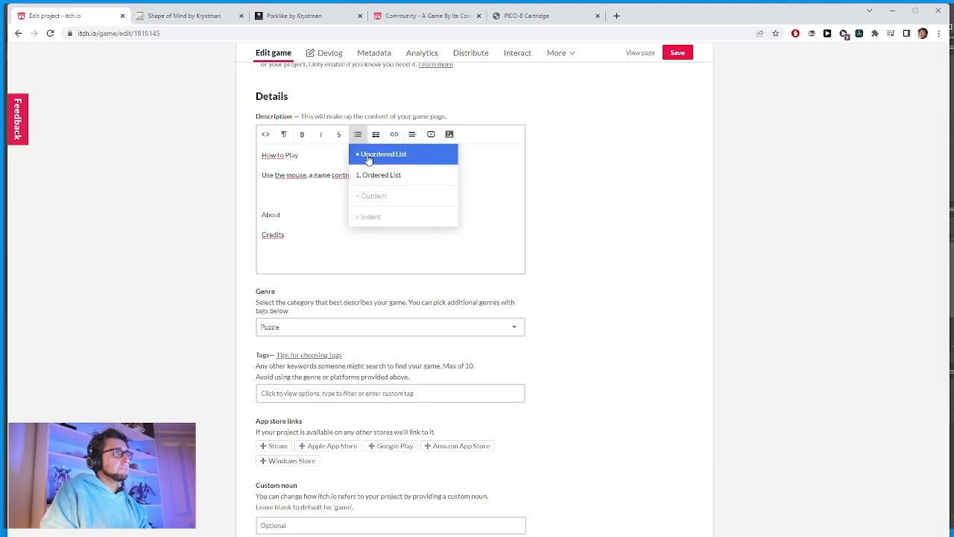
click(368, 154)
text(Arro)
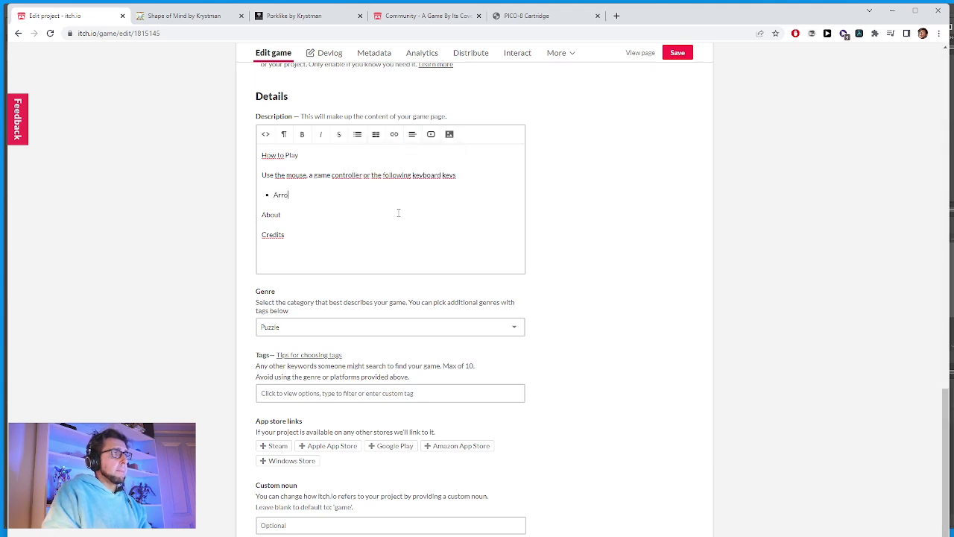
text(w keys)
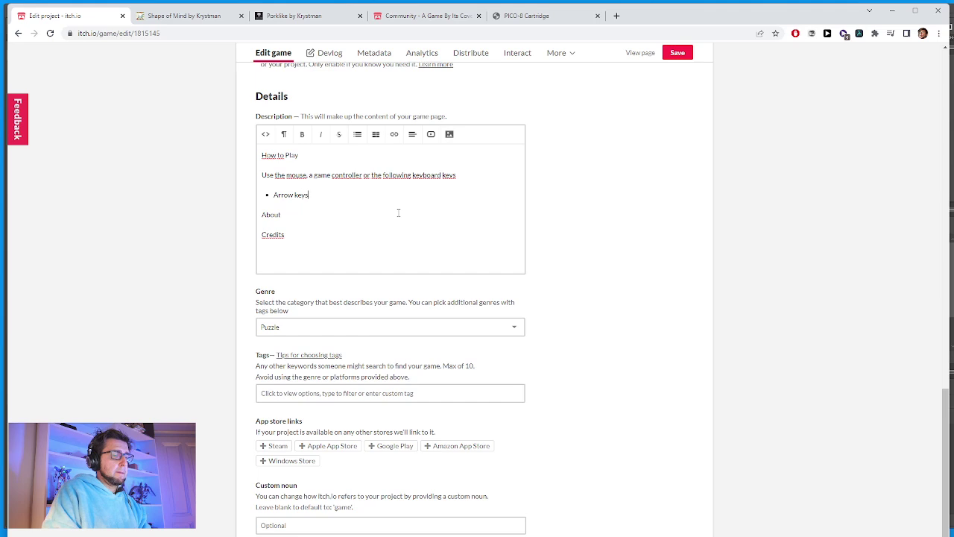
text( -)
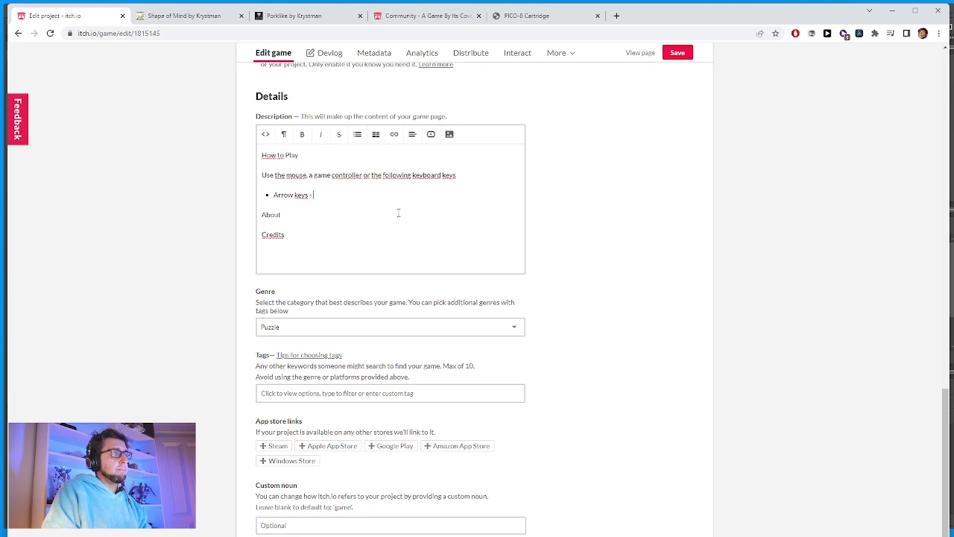
text( Move curs)
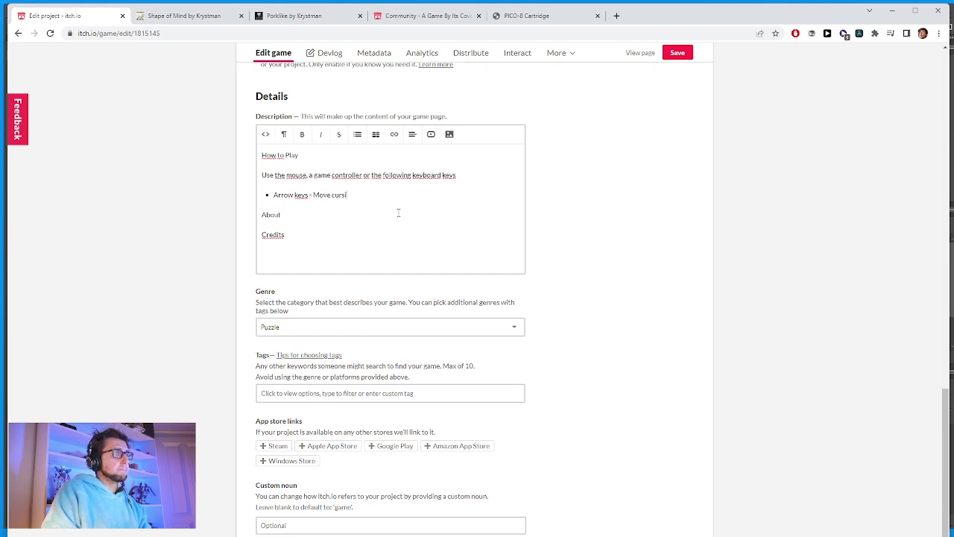
text(or)
Add the list item "X or M or V - Confirm", checking the confirm keys on the Porklike page.
key(Return)
text(X)
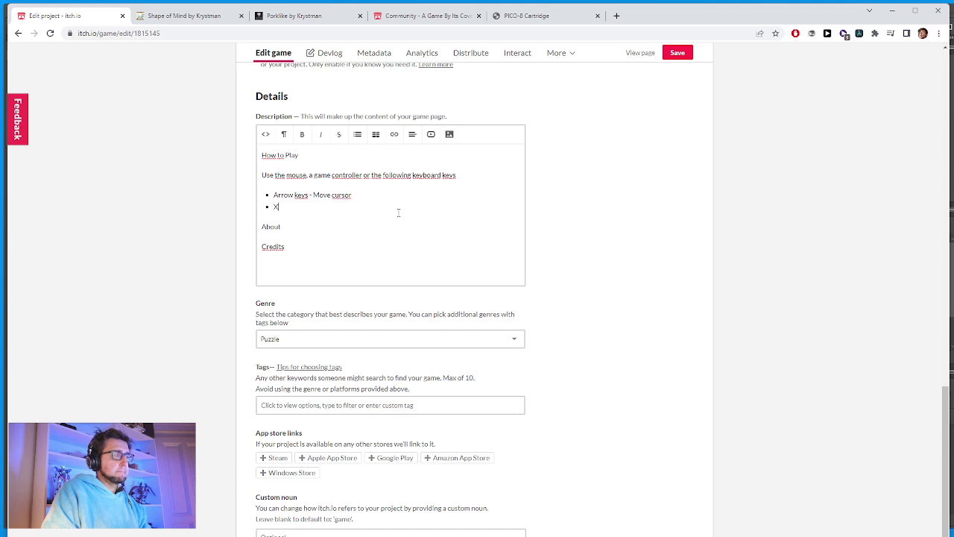
text( or)
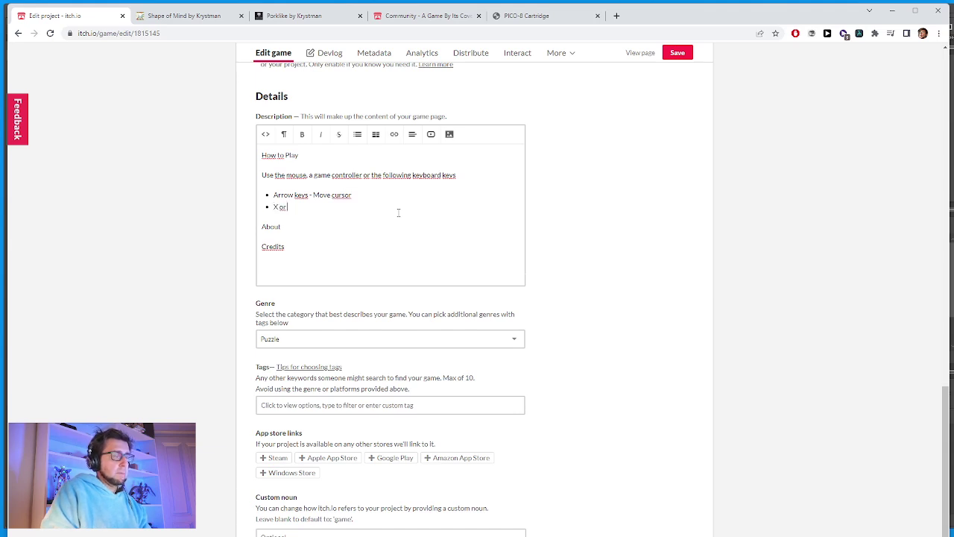
click(292, 15)
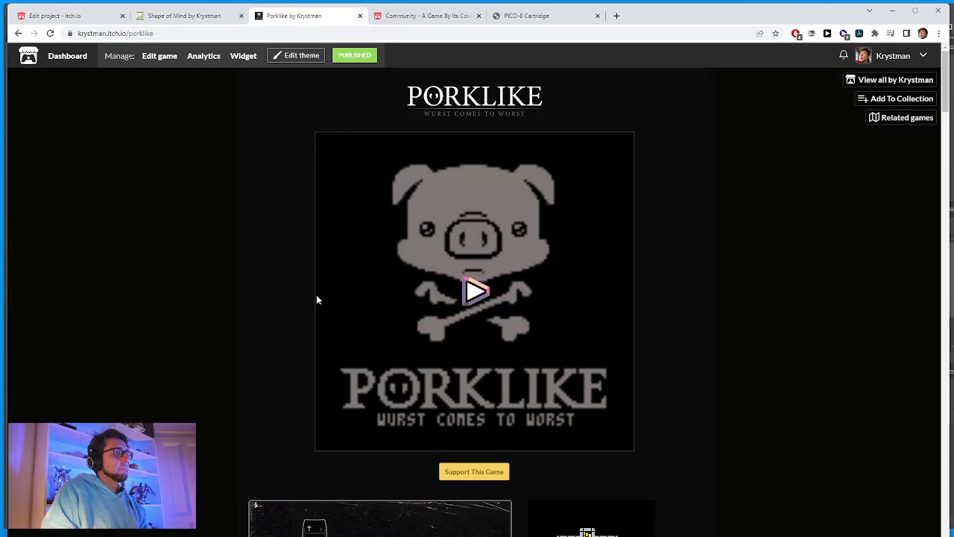
scroll(316, 296, down, 1)
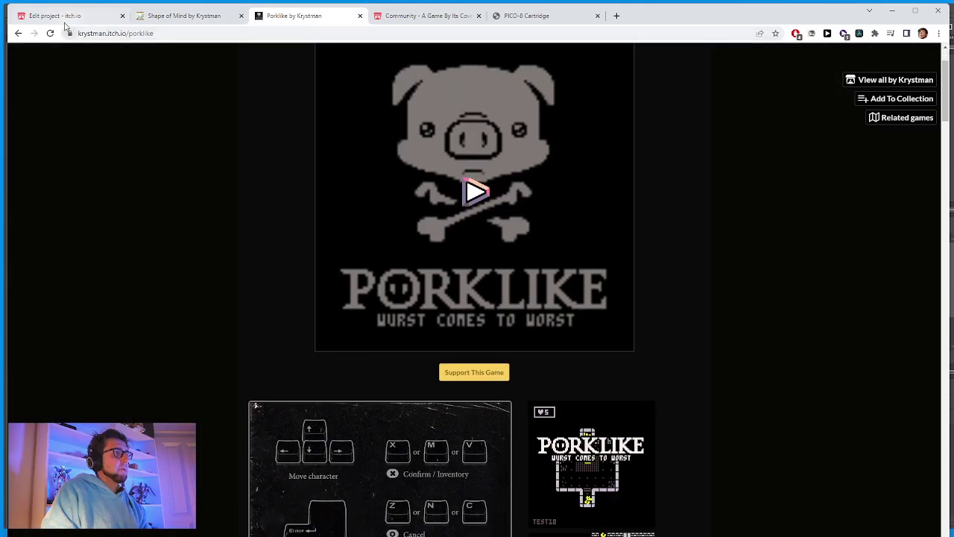
click(53, 16)
text(M)
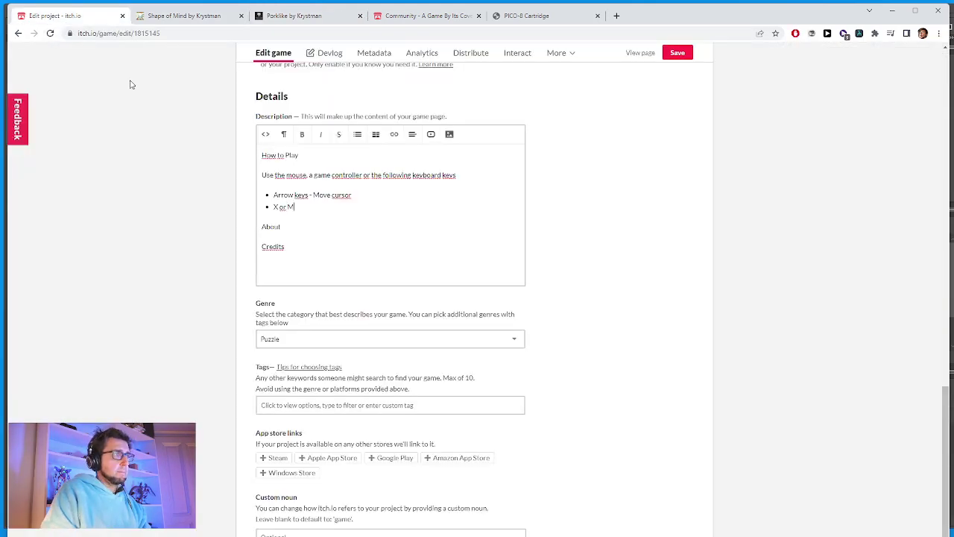
text( or V)
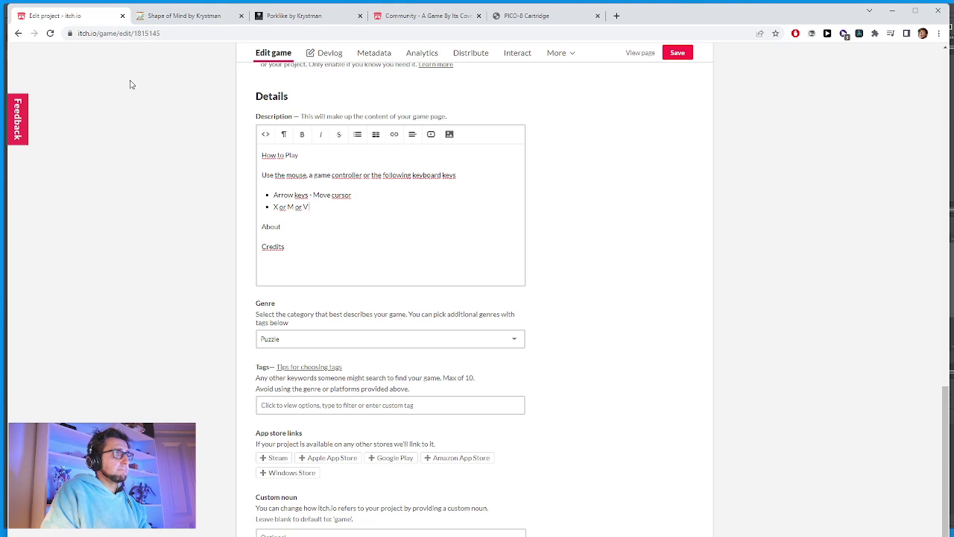
text( - Confirm)
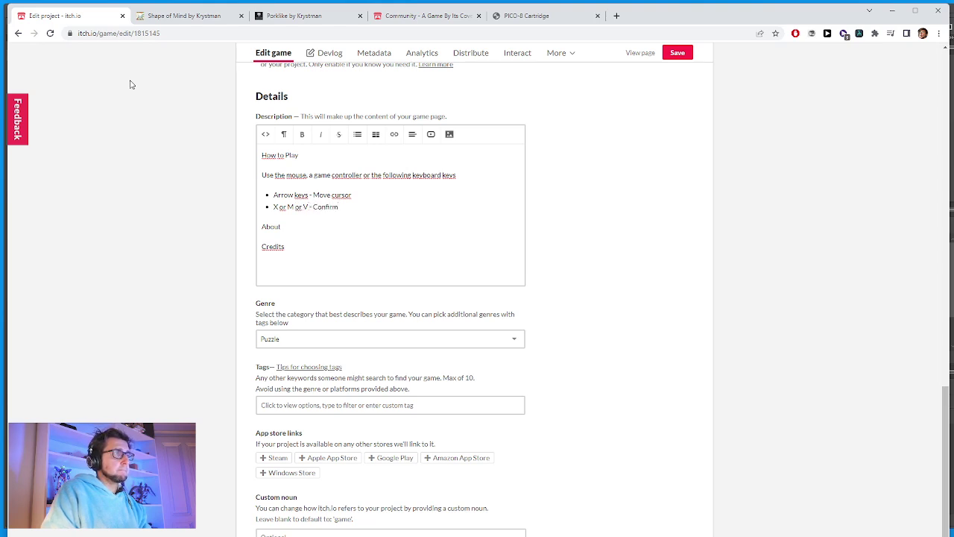
Extend the Confirm list item with ", pick up pieces, drop pieces" in lowercase.
text(.)
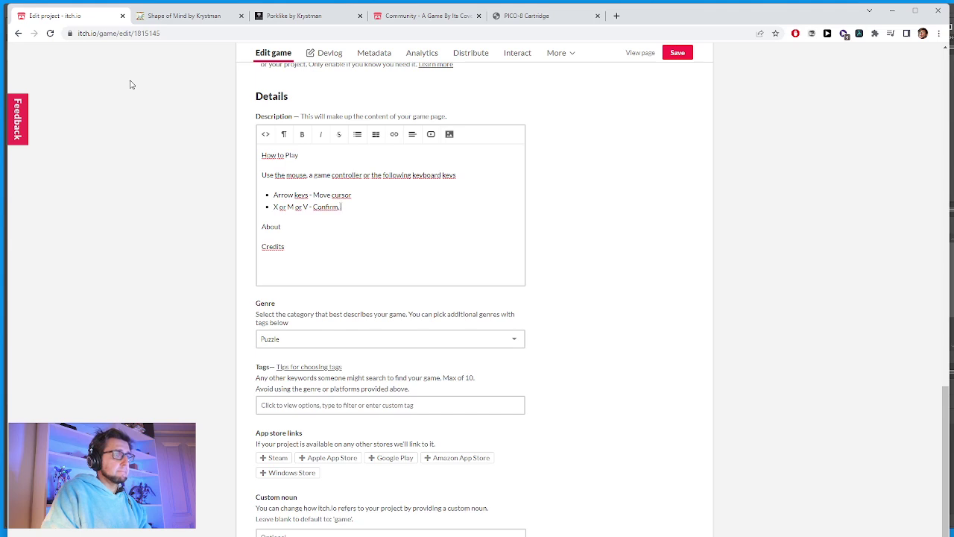
text( Pick u)
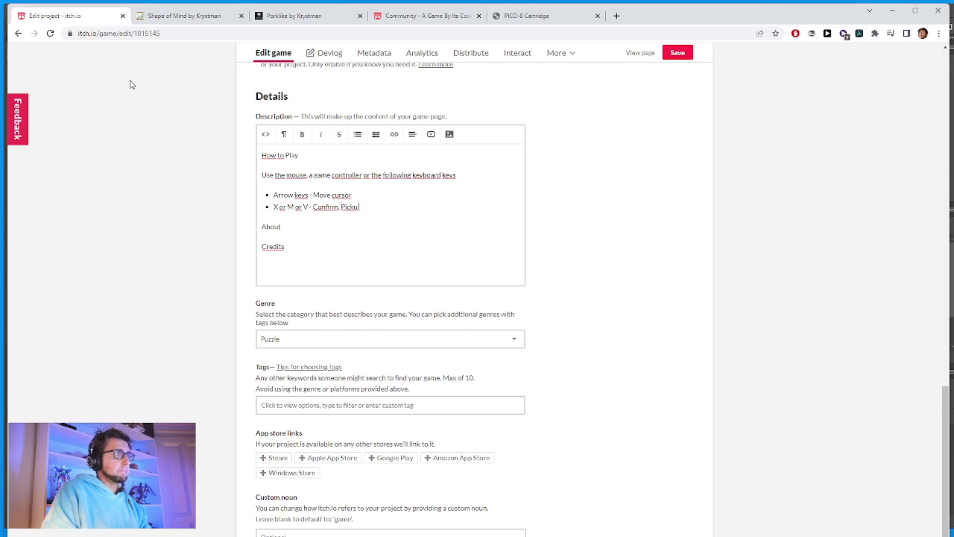
text(p pieces.)
text( Drop pie)
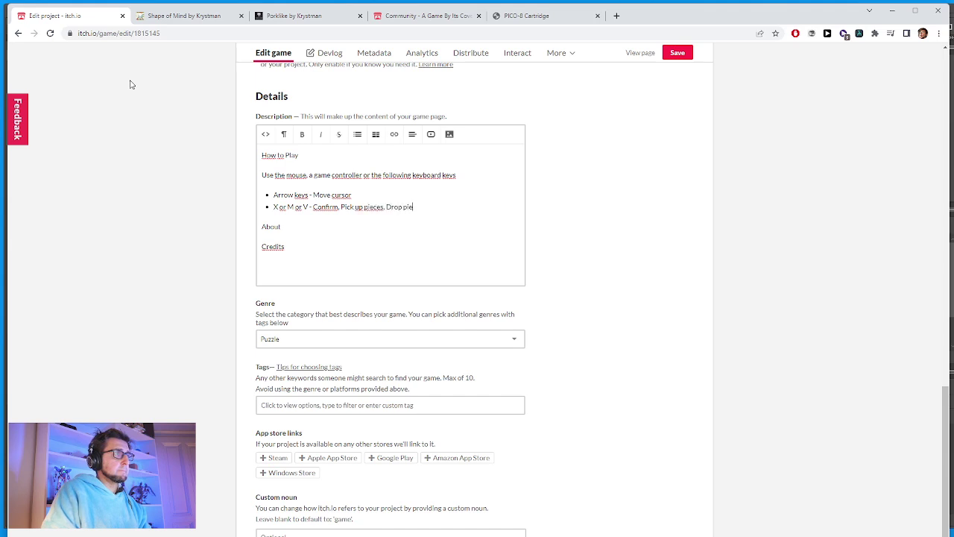
text(ces)
key(BackSpace)
text(d)
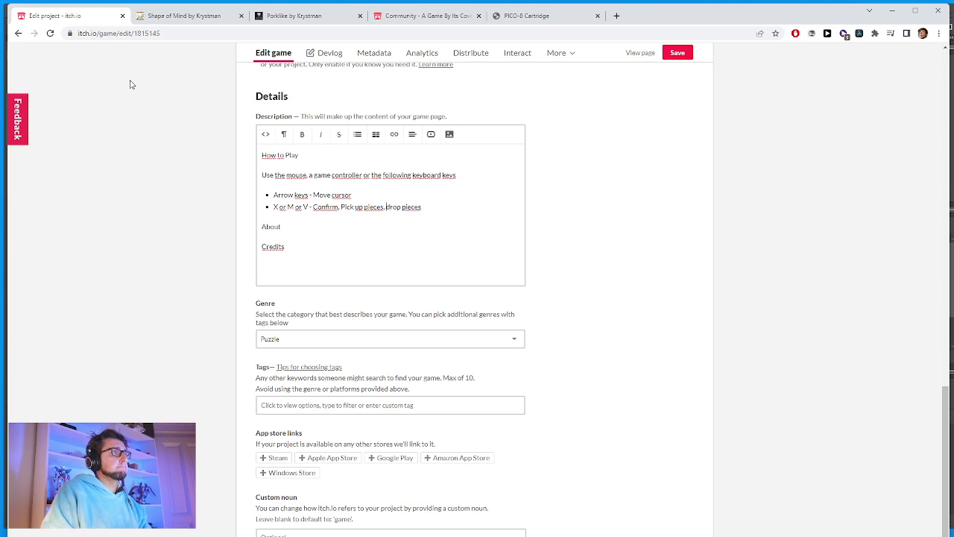
key(BackSpace)
text(p)
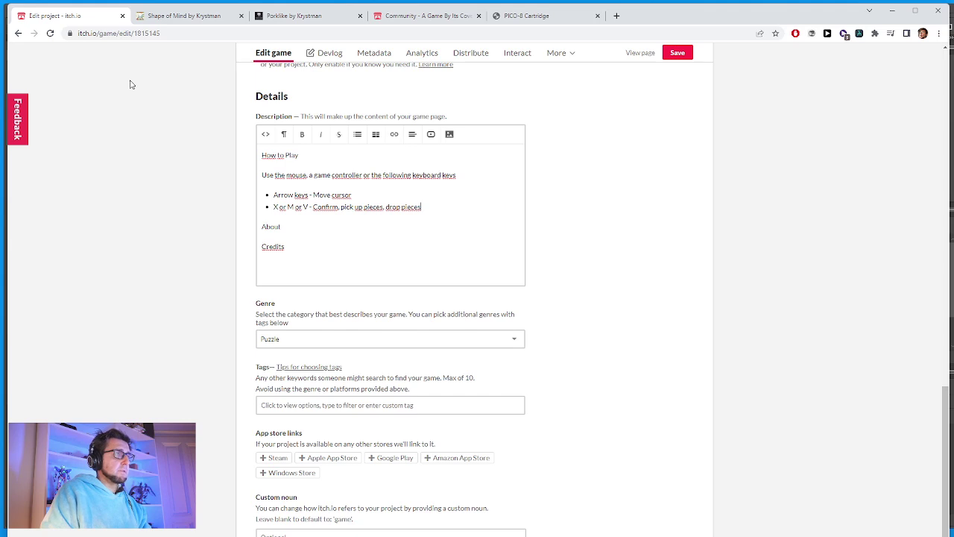
Add the list item "Z or N or C - Cancel", checking the keys on the Porklike page, and end the list with an empty paragraph.
key(Return)
click(287, 20)
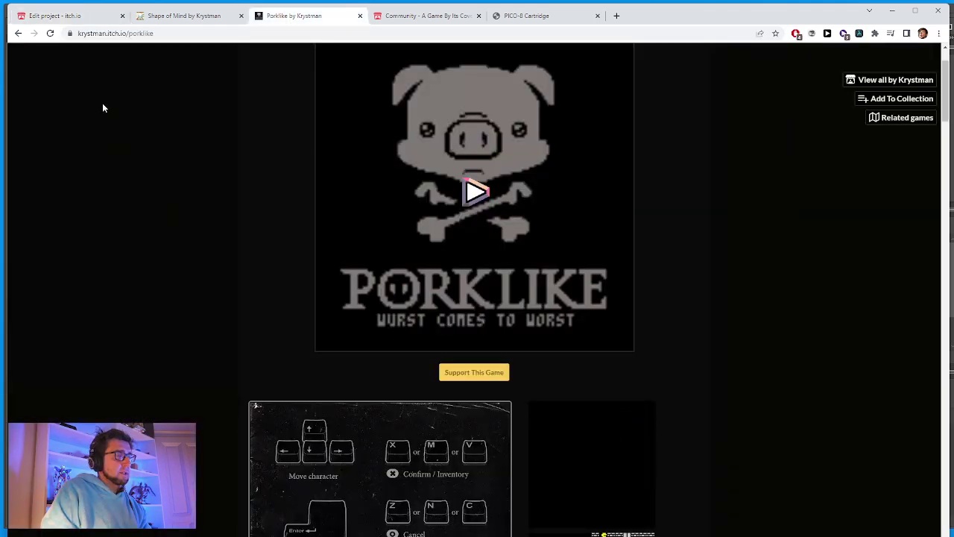
click(67, 16)
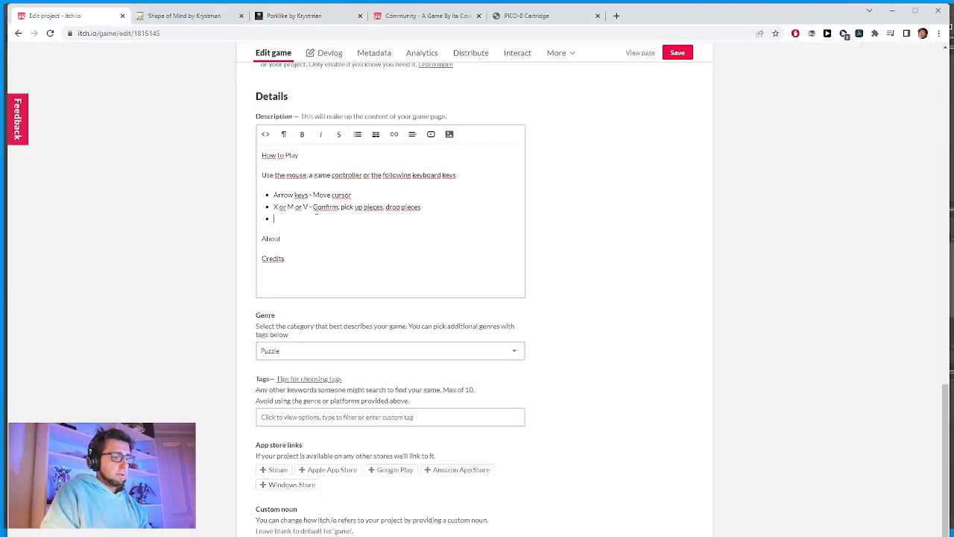
text(z)
key(BackSpace)
text(Z or)
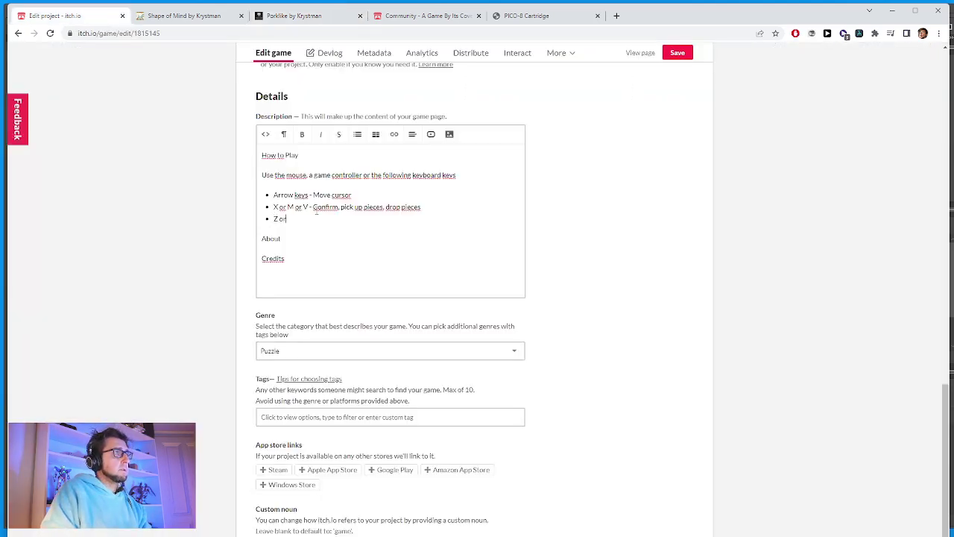
text( N or C - )
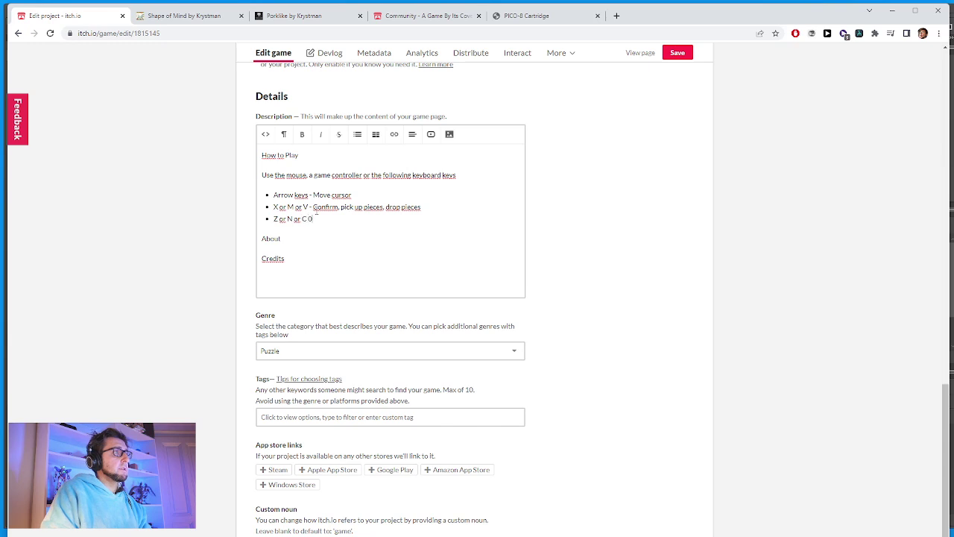
text(Cancel)
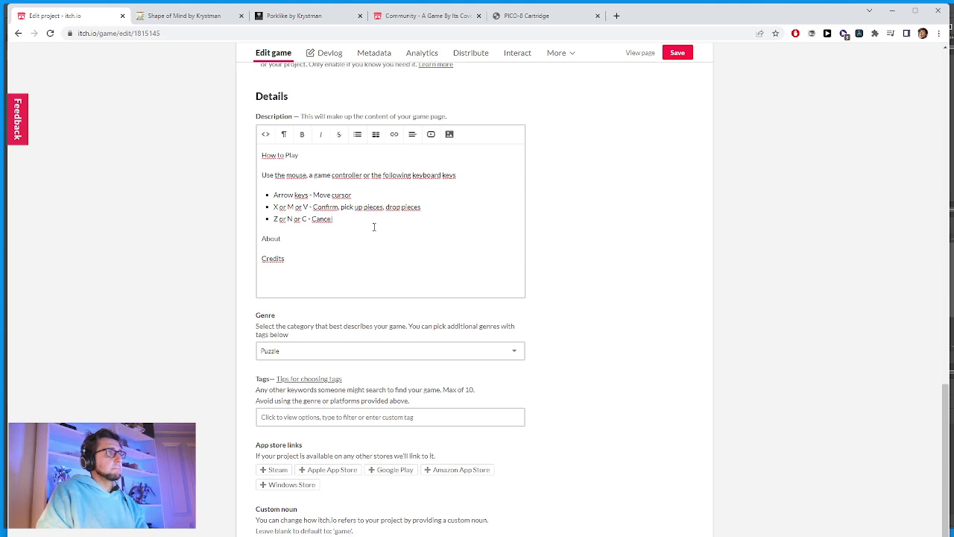
key(Return)
key(Return)
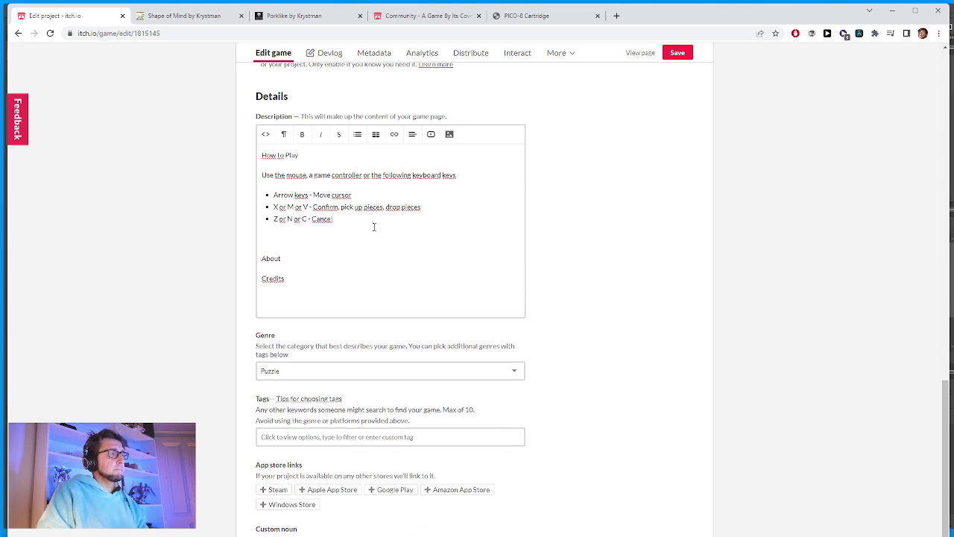
Write "Shape of Mind is a simple puzzle game similar to Solitaire." in the empty paragraph below the controls list.
text(Shape o)
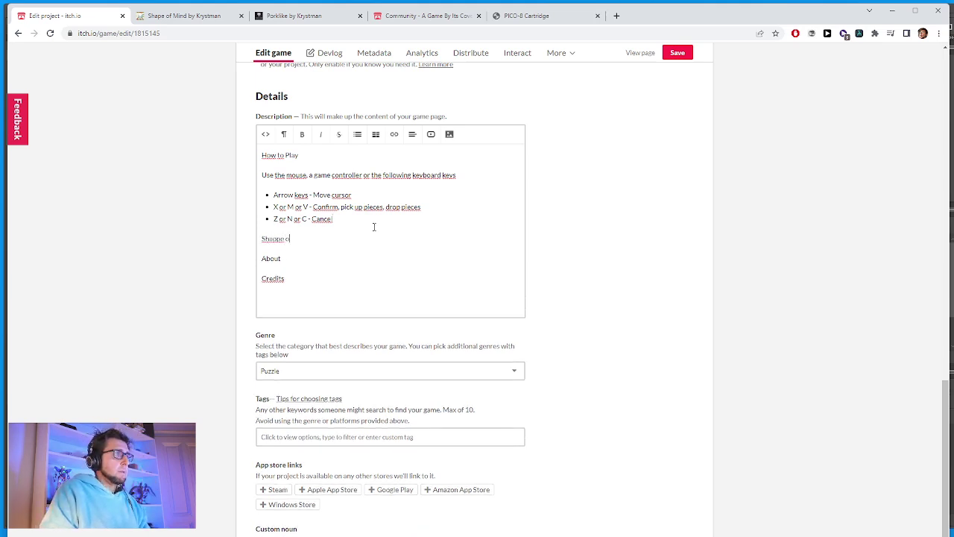
key(BackSpace)
key(BackSpace)
key(BackSpace)
key(BackSpace)
text(pe of Mi)
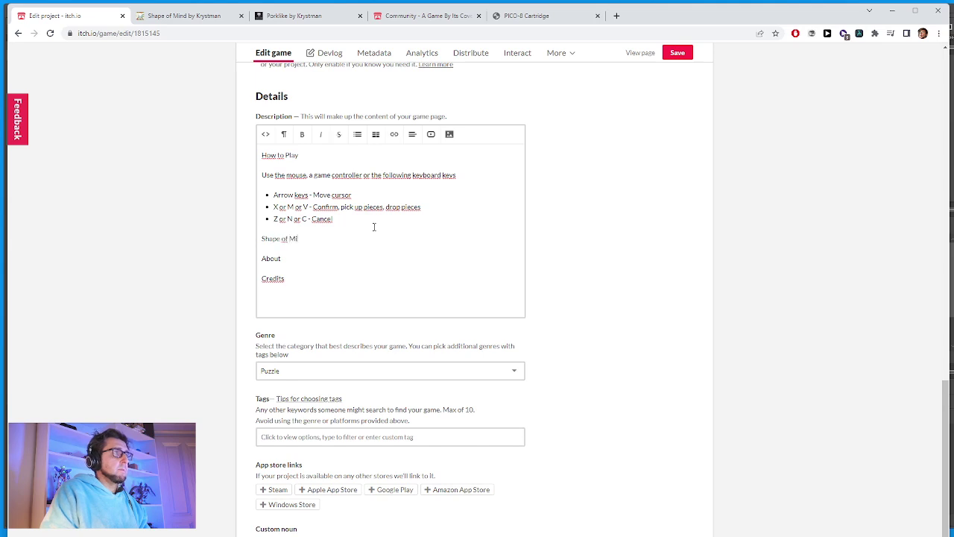
text(nd is a simpl)
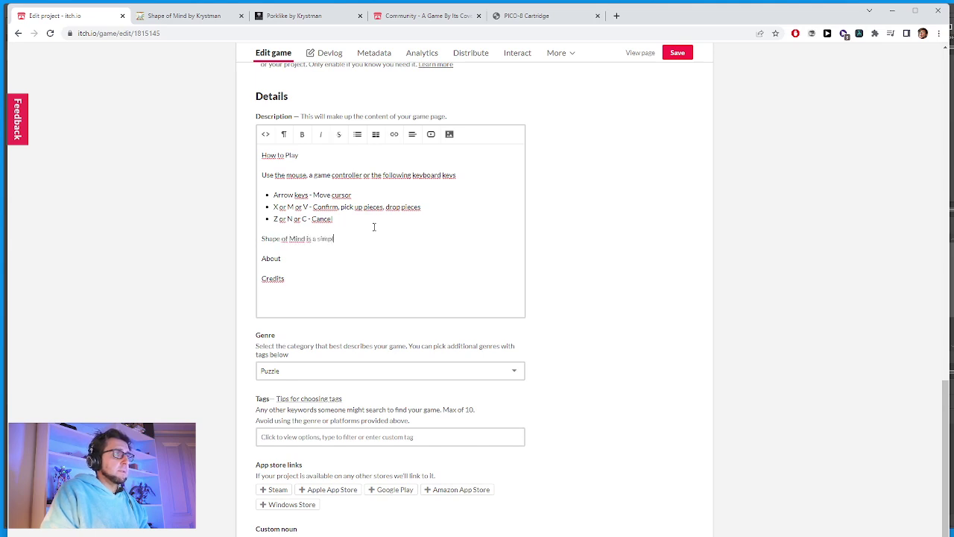
text(e puz)
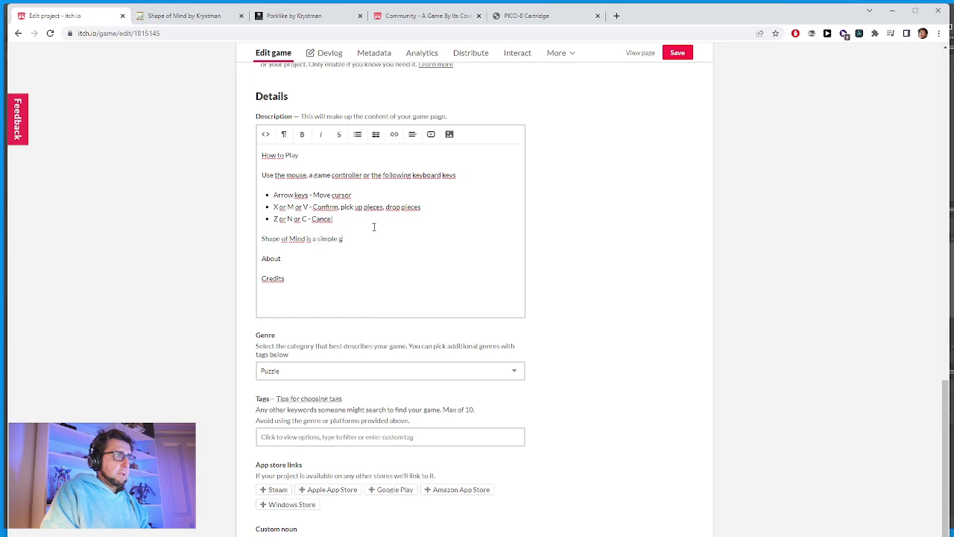
key(BackSpace)
key(BackSpace)
key(BackSpace)
key(BackSpace)
text(p)
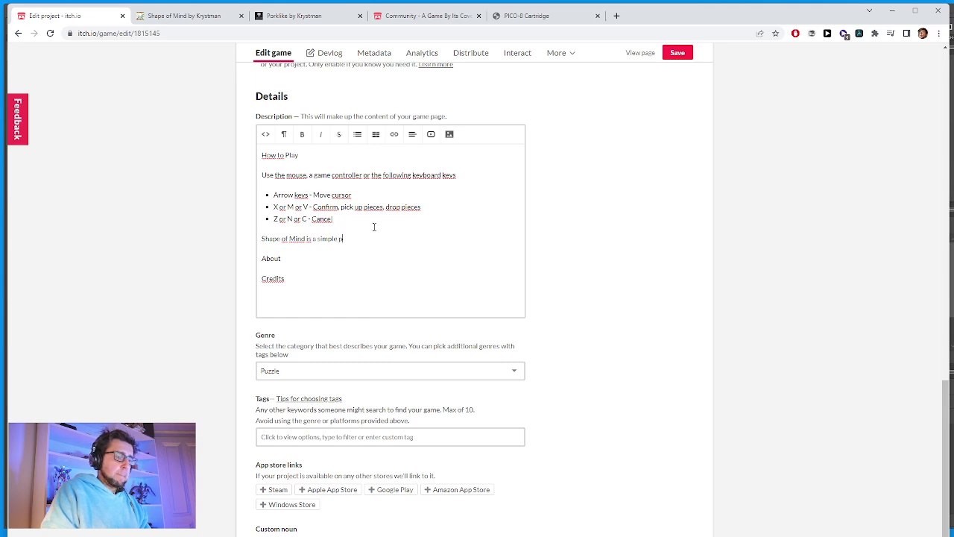
text(uzzle game si)
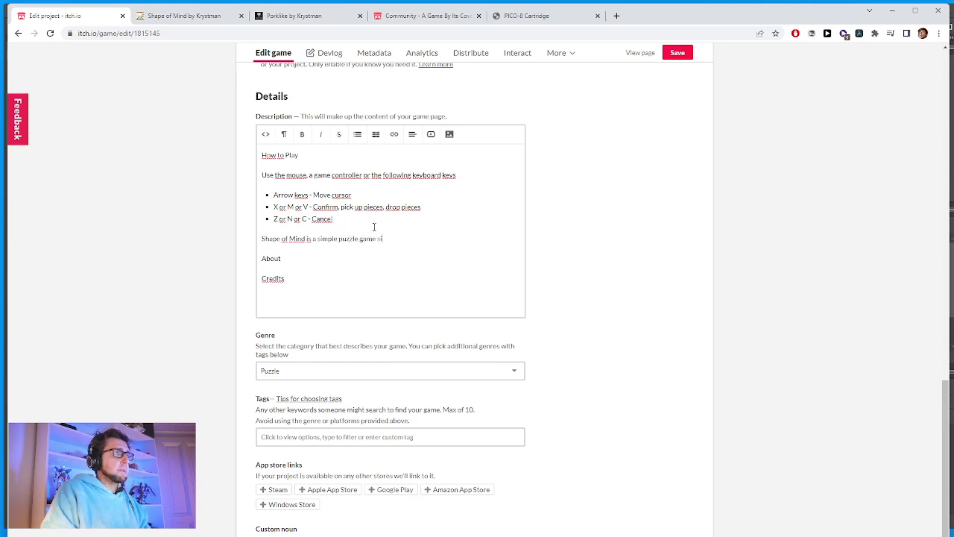
text(milar to)
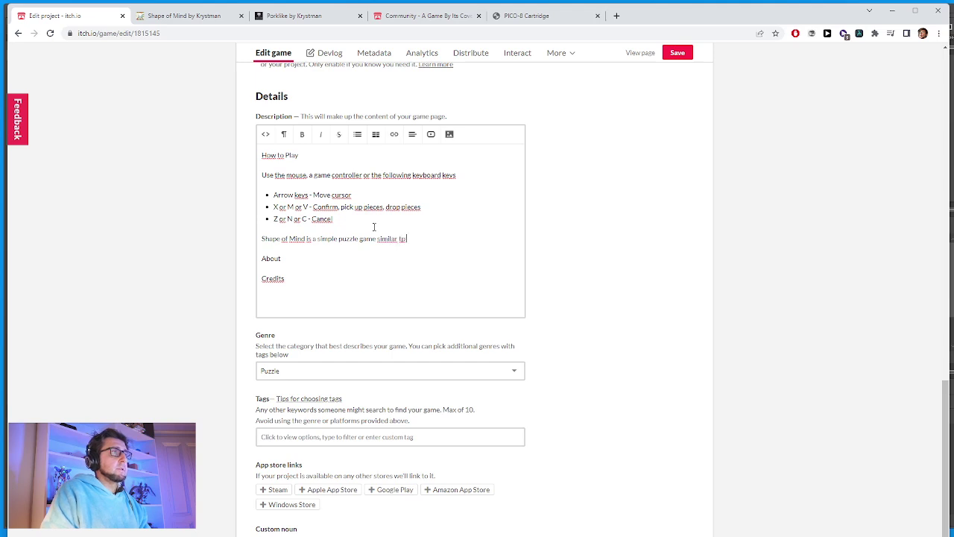
text( Solitaire. )
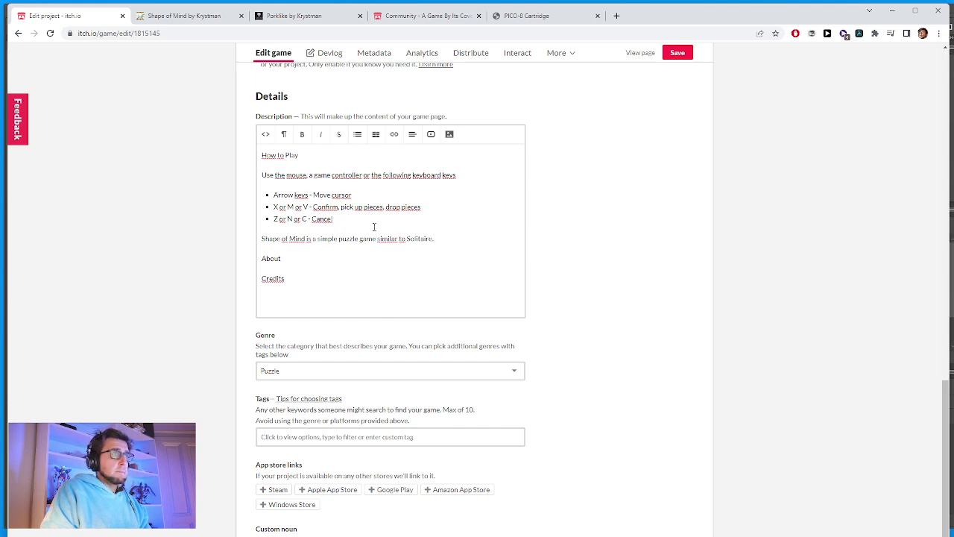
Begin a second sentence after "Solitaire." with the words "Connect pieces".
text(Drop)
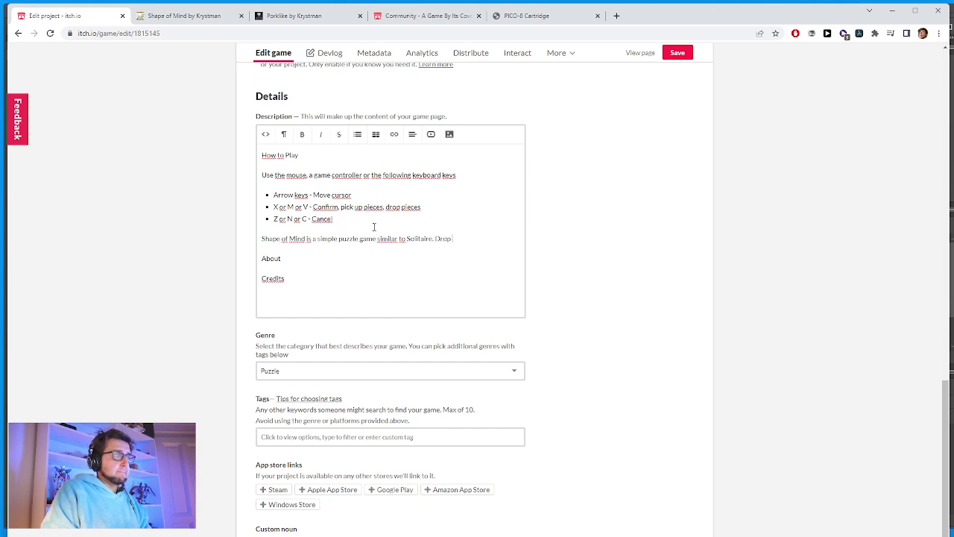
key(BackSpace)
key(BackSpace)
key(BackSpace)
key(BackSpace)
text(Conne)
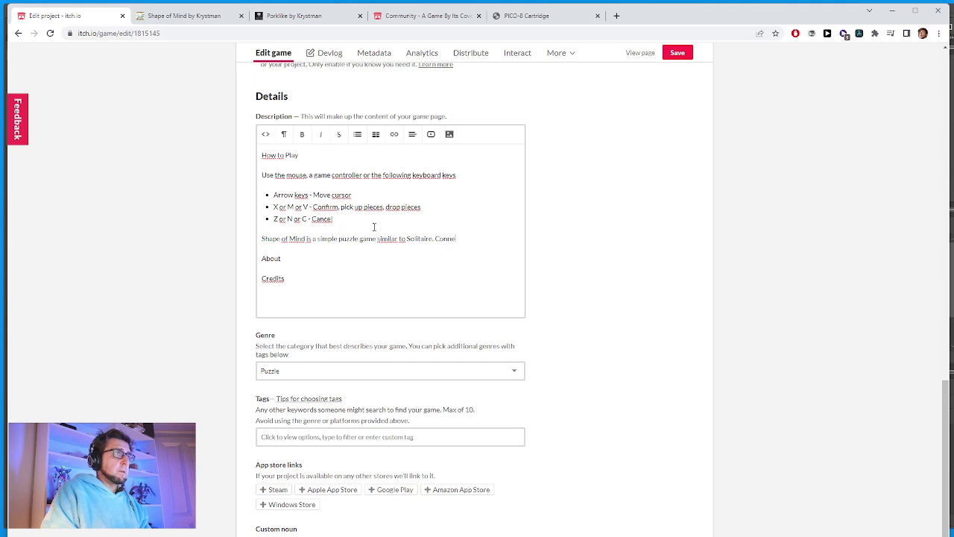
text(ct pieces)
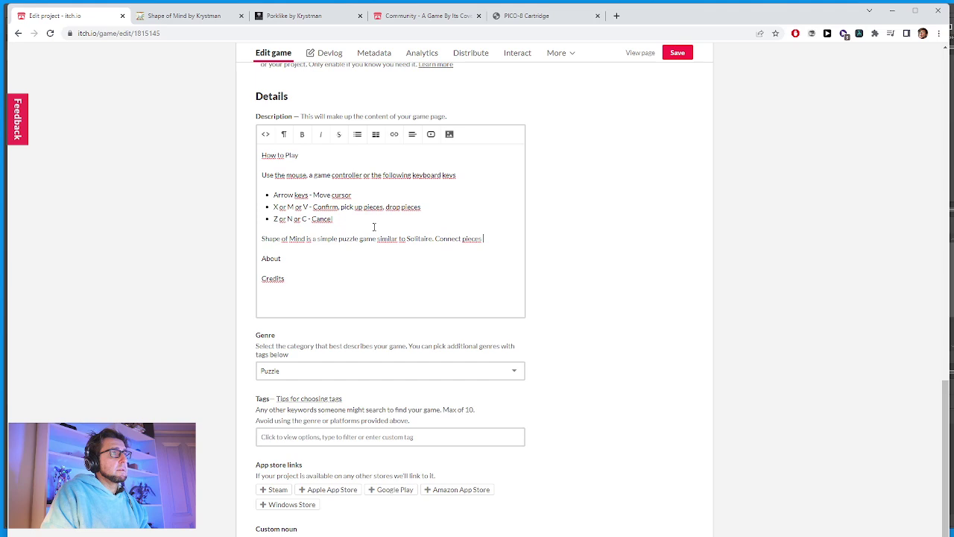
Change the browser's spell check language setting for the description text.
right_click(374, 227)
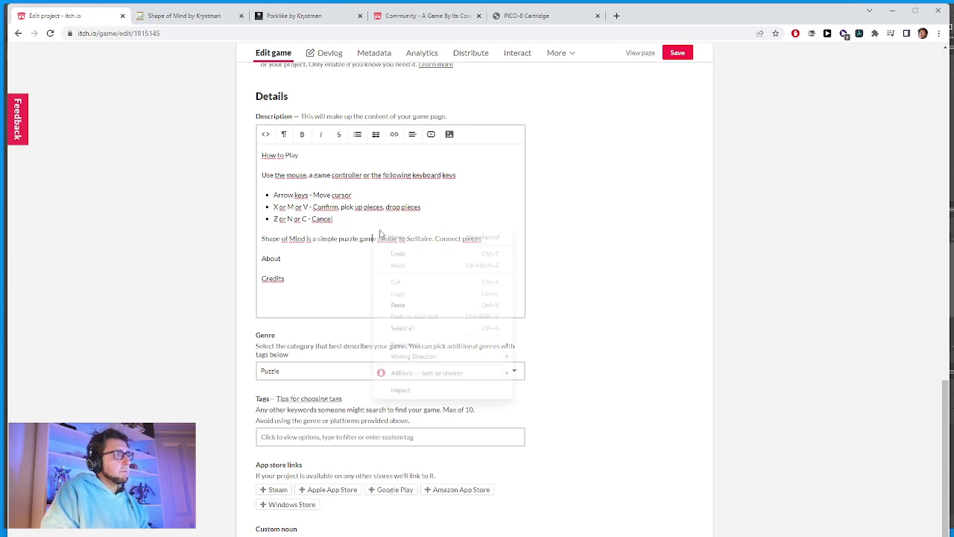
mouse_move(468, 358)
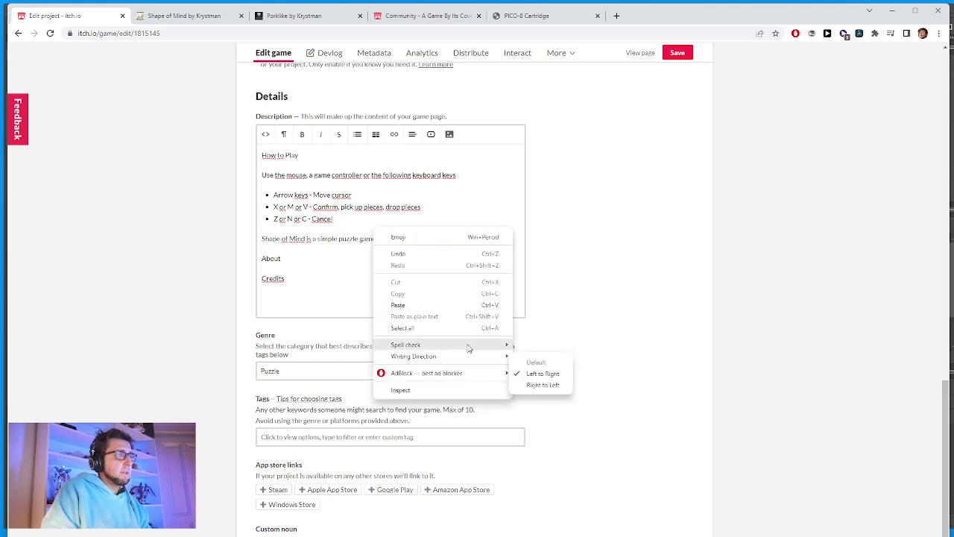
mouse_move(494, 345)
click(572, 396)
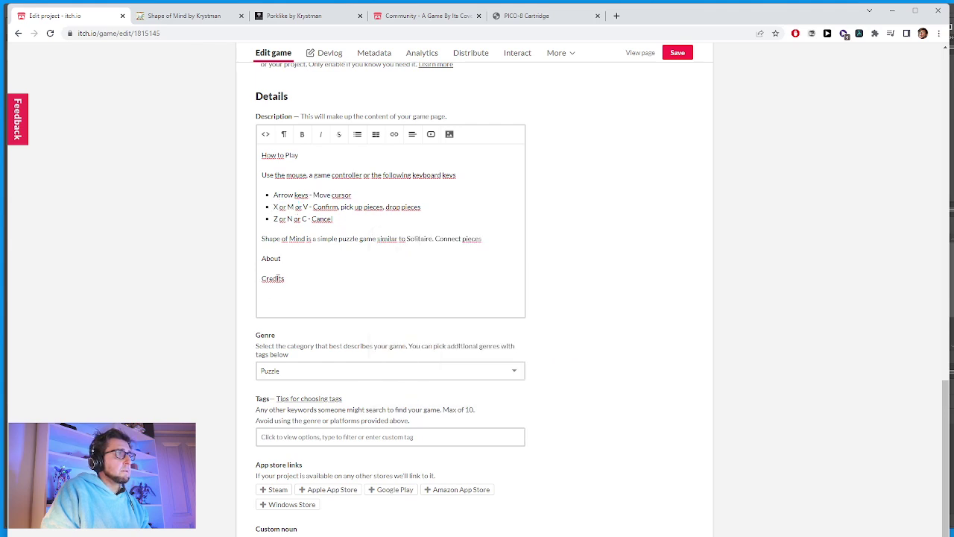
Replace "pieces" after "Connect" with "shapes by dragging them on the board.".
click(487, 237)
key(BackSpace)
key(BackSpace)
key(BackSpace)
key(BackSpace)
key(BackSpace)
key(BackSpace)
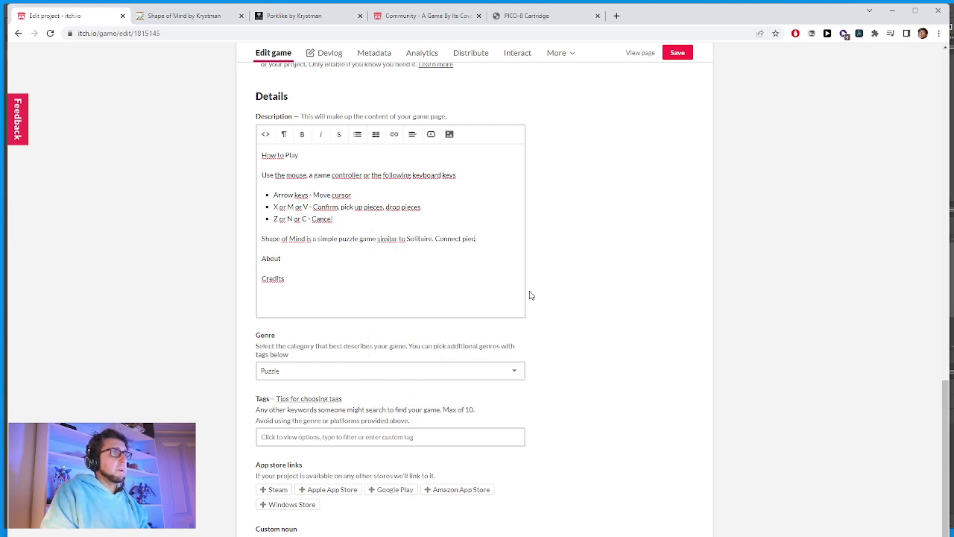
text(shapes )
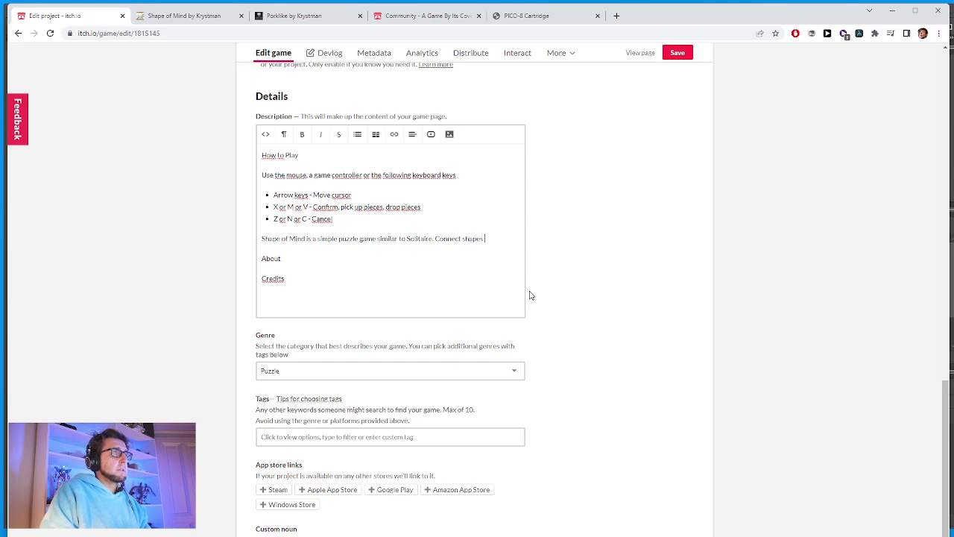
text(by dragg)
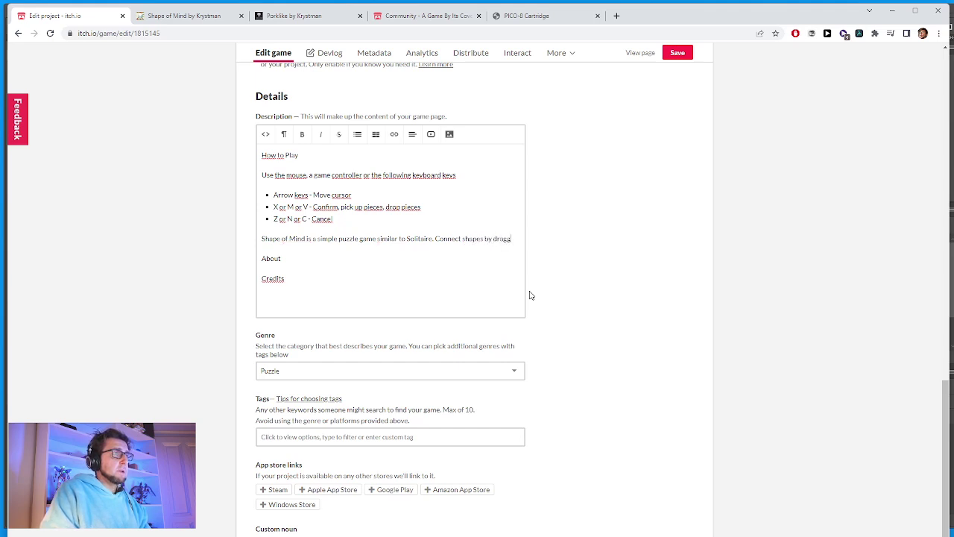
text(ing teem)
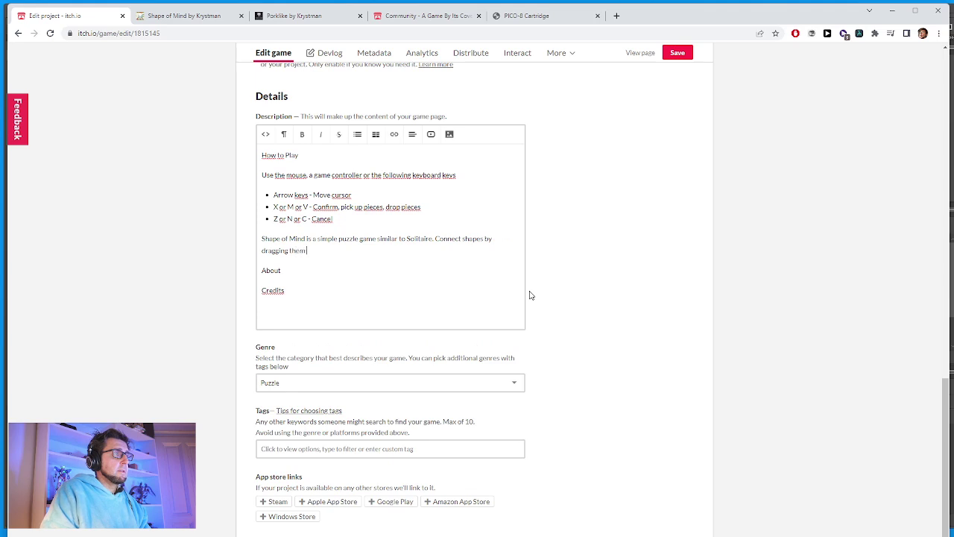
text( on the board.)
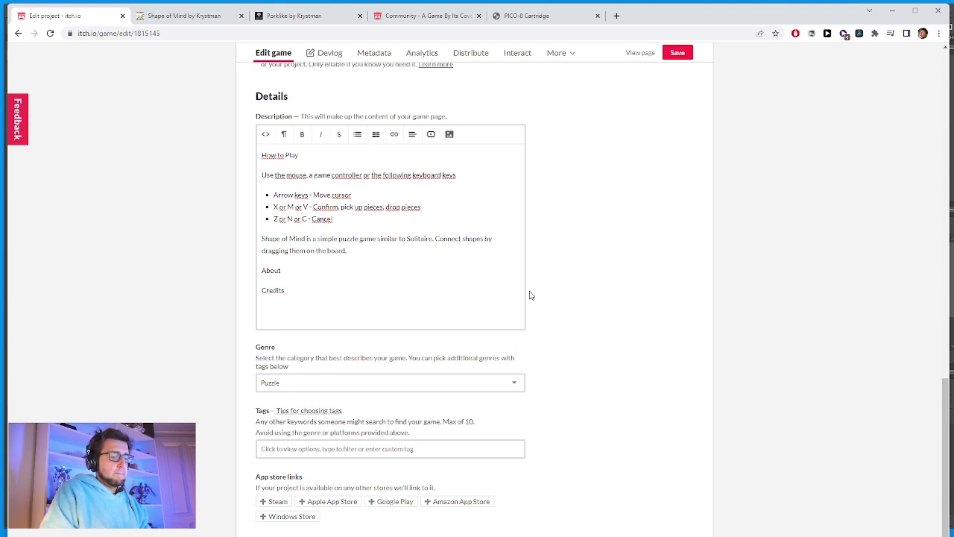
Add the sentence "Pieces of the same color won't connect." to the end of the game explanation paragraph.
text( Pieces of)
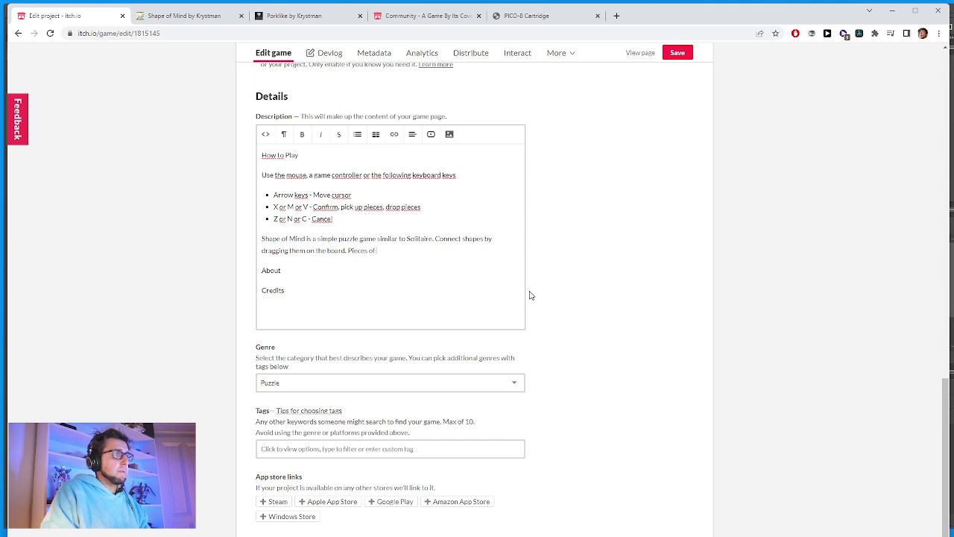
text( the same color )
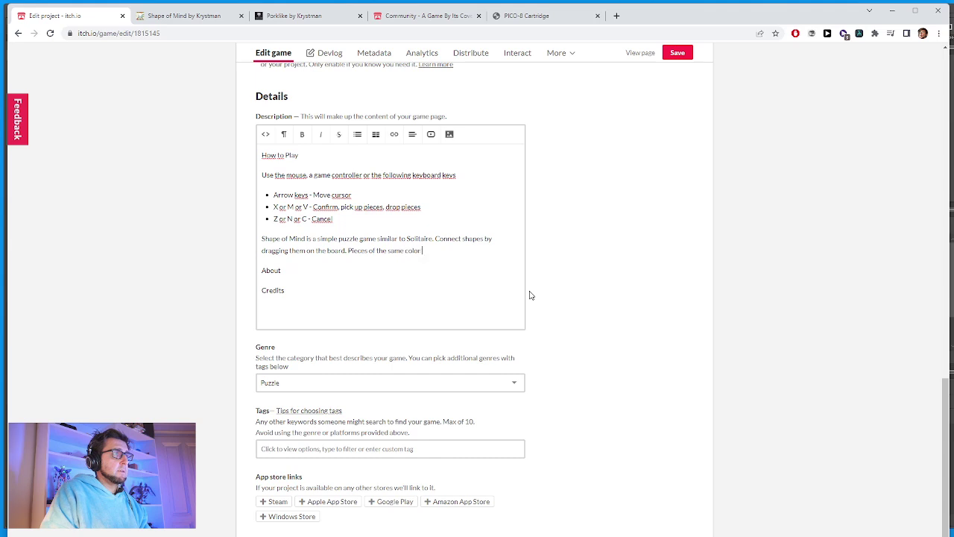
text(wor)
text('t connect.)
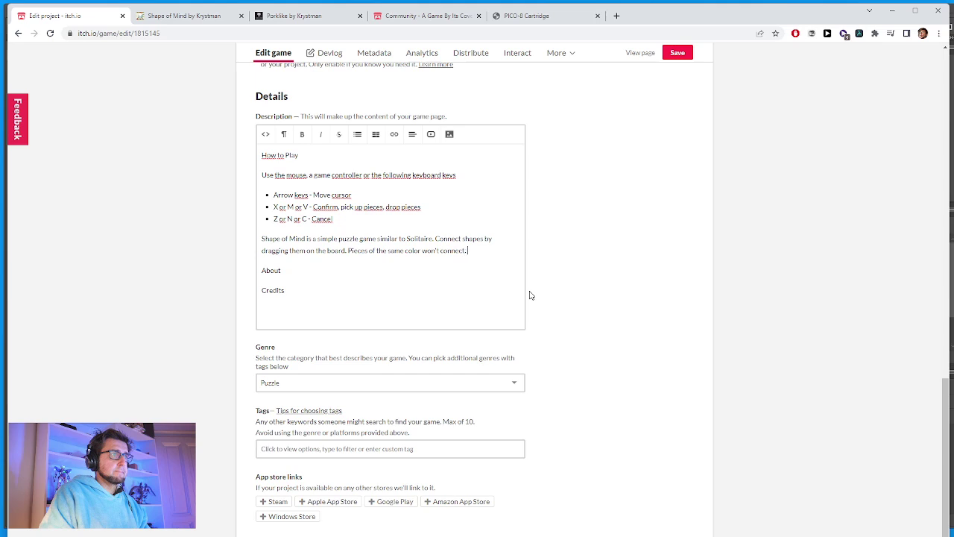
Continue the paragraph with "You can move stips of connected pieces by dragging the top-most piece".
text(You can mo)
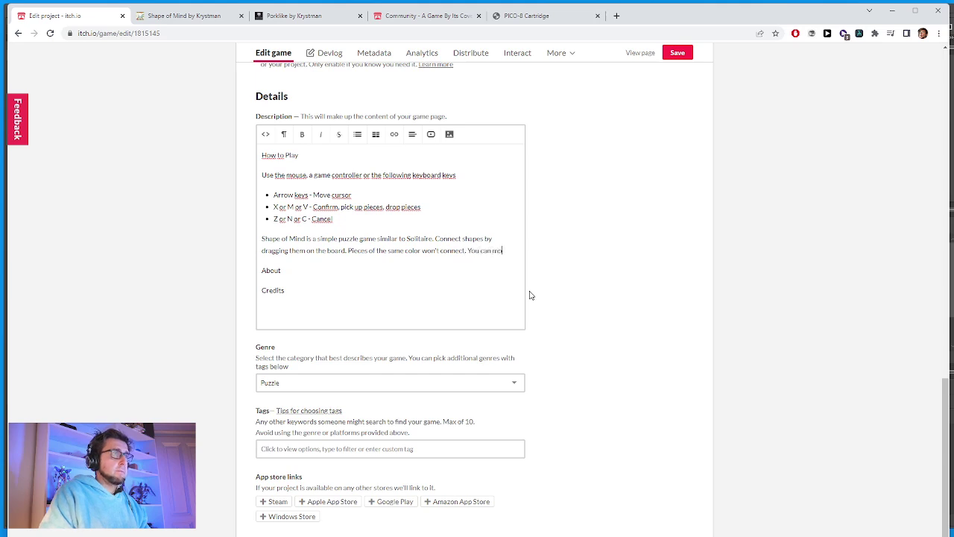
text(ve c sl)
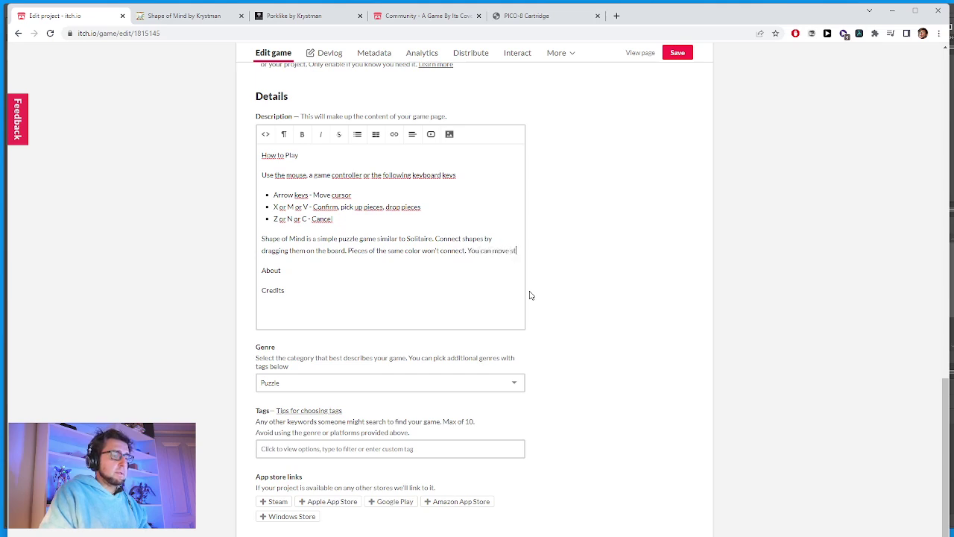
text(ips of connec)
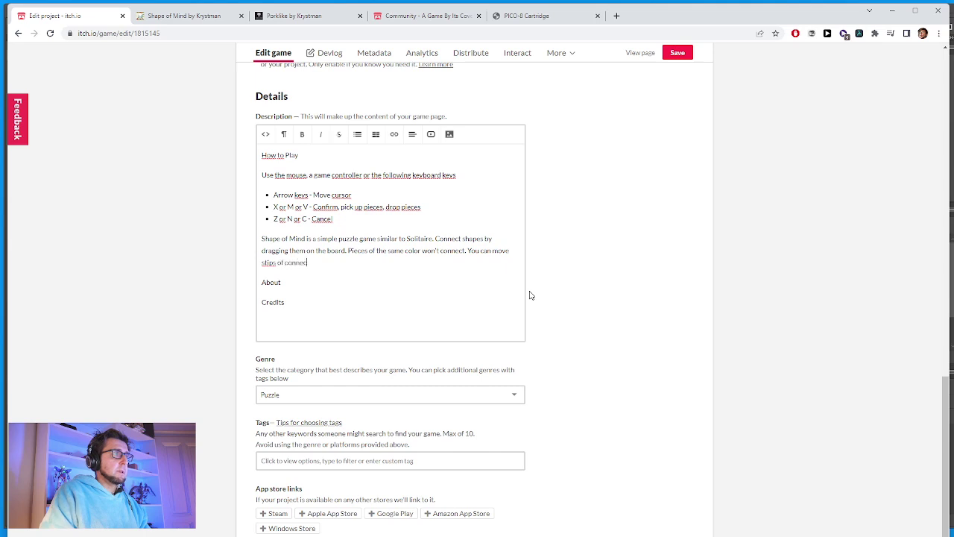
text(ted pie)
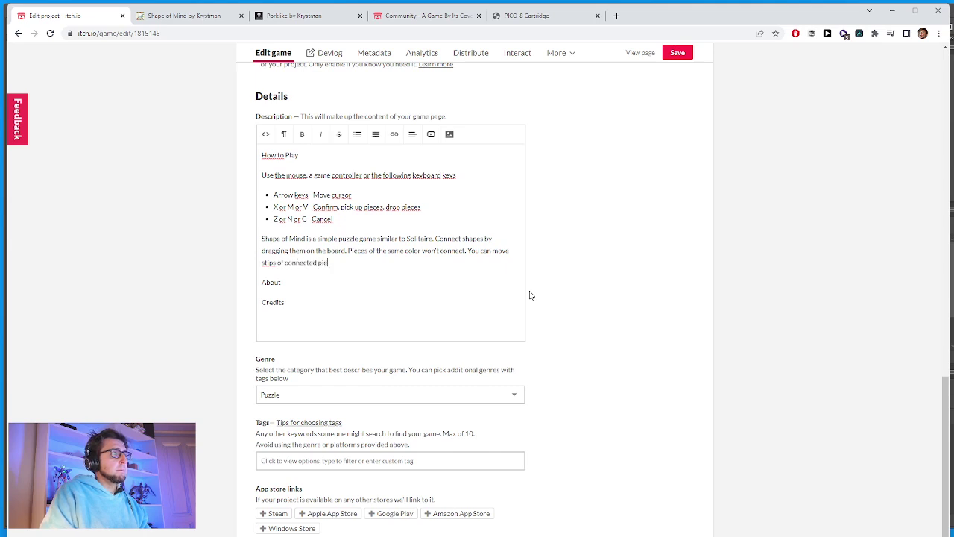
text(ces by drag)
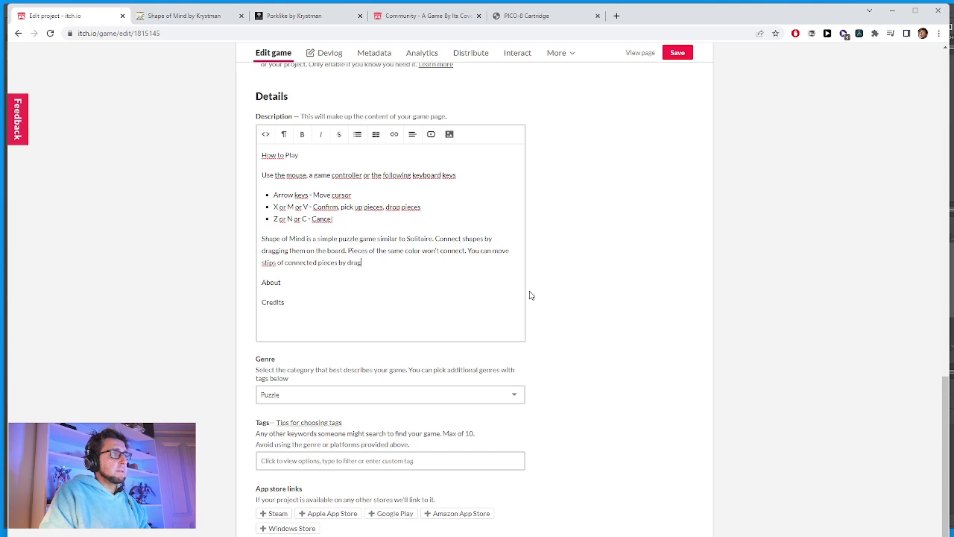
text(ging th)
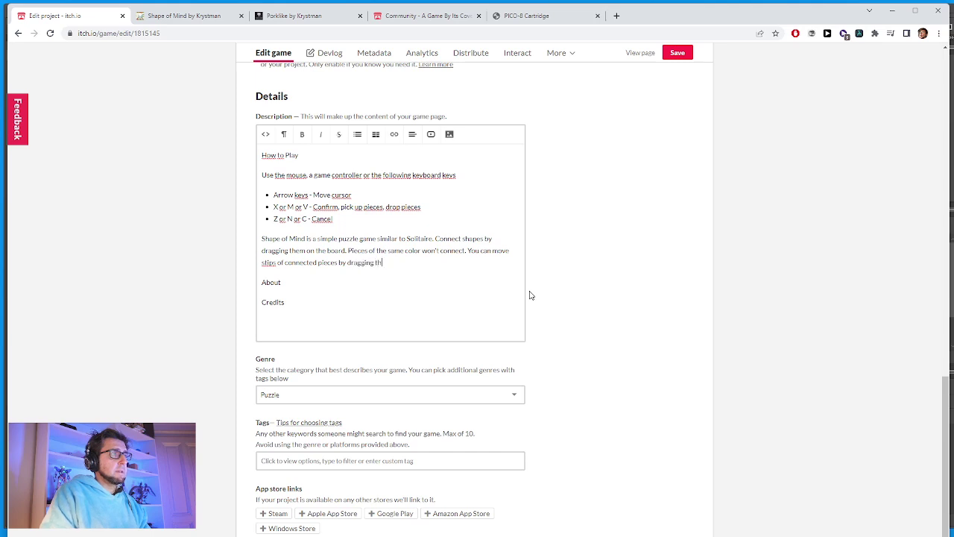
text(e top)
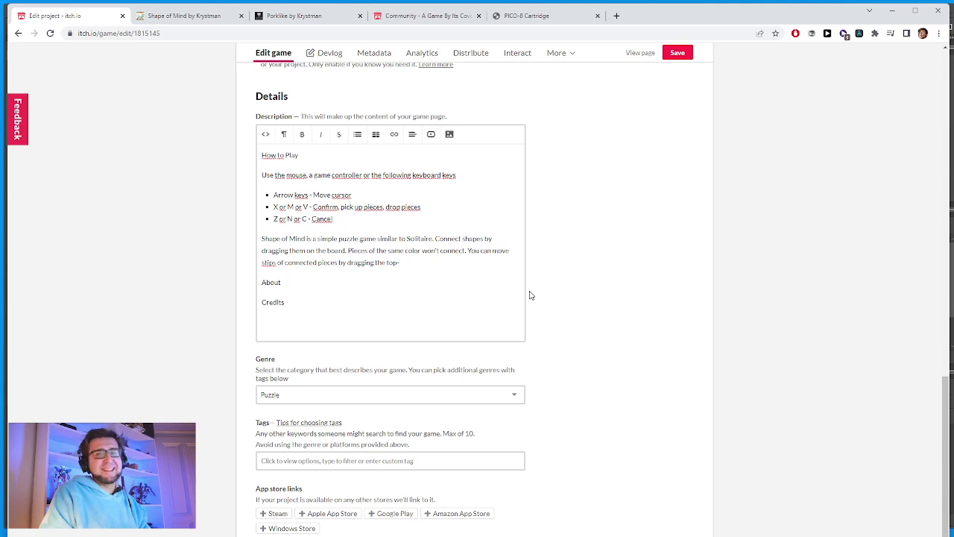
text(-most)
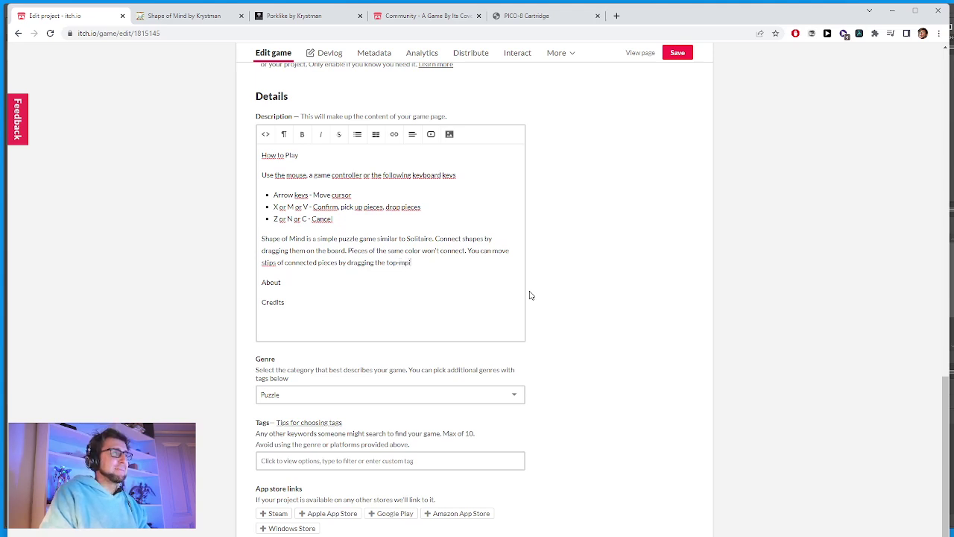
text( piece)
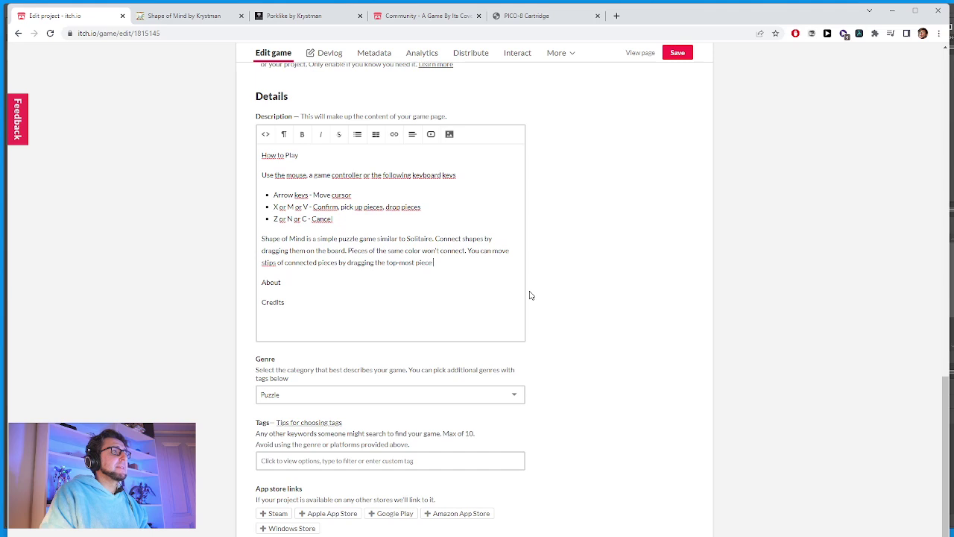
Correct "stips" to "strips" and finish the sentence with "of a strip.".
click(268, 262)
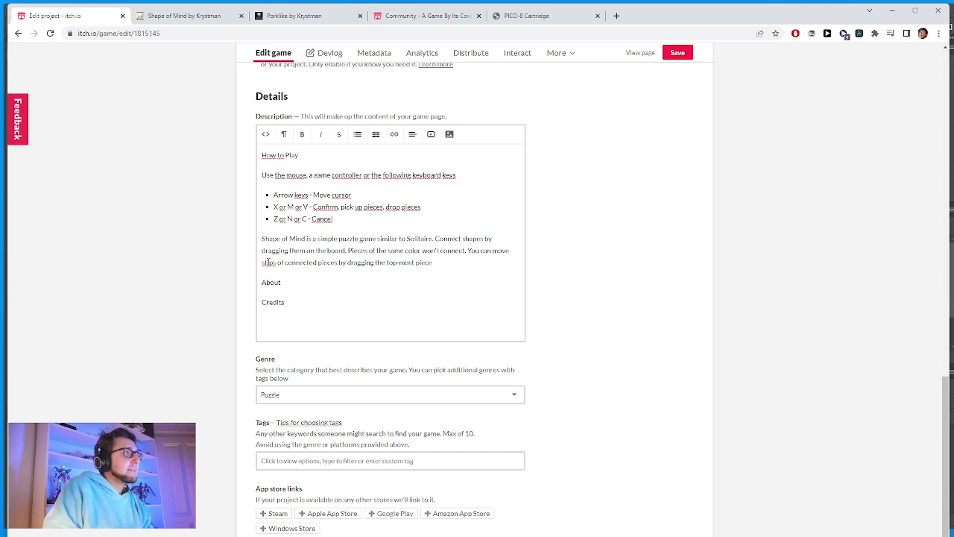
key(BackSpace)
text(tr)
click(464, 263)
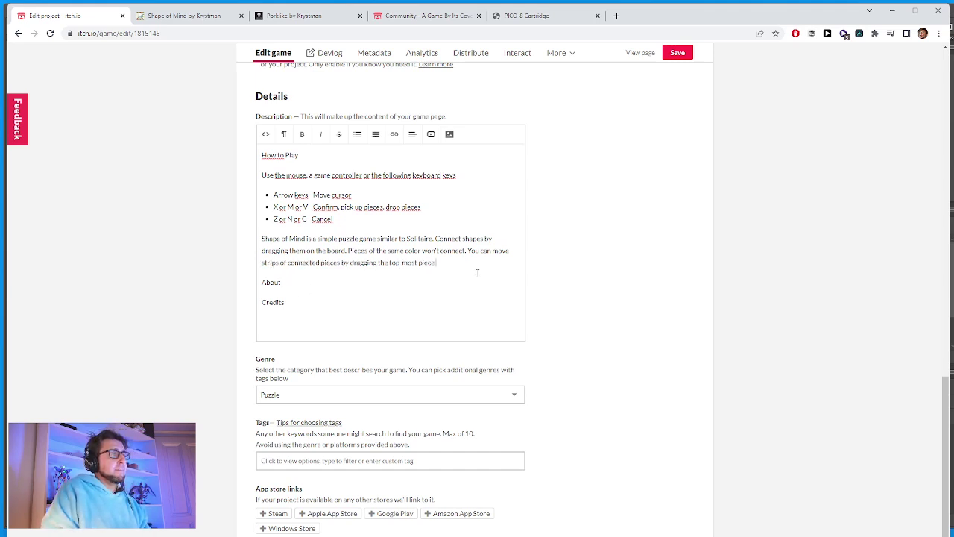
text(of a str)
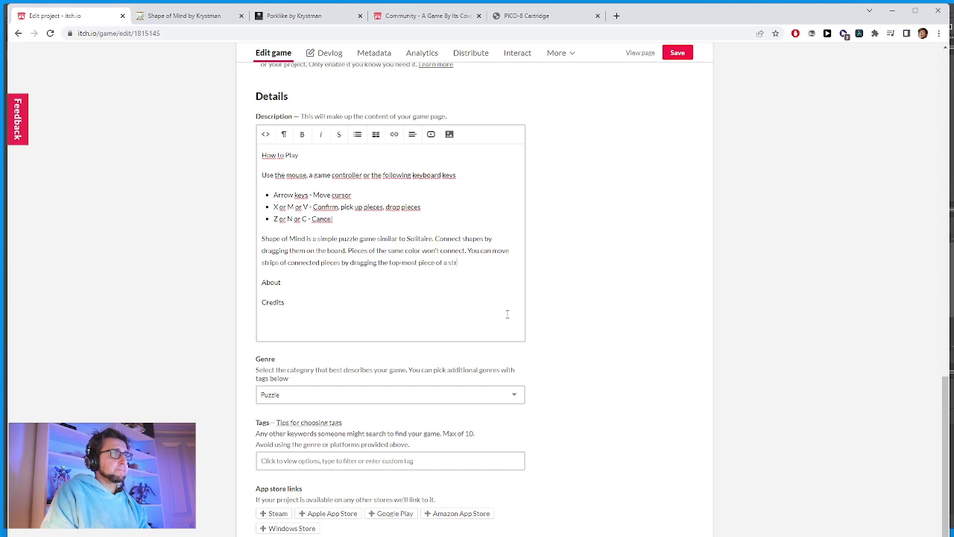
text(ip.)
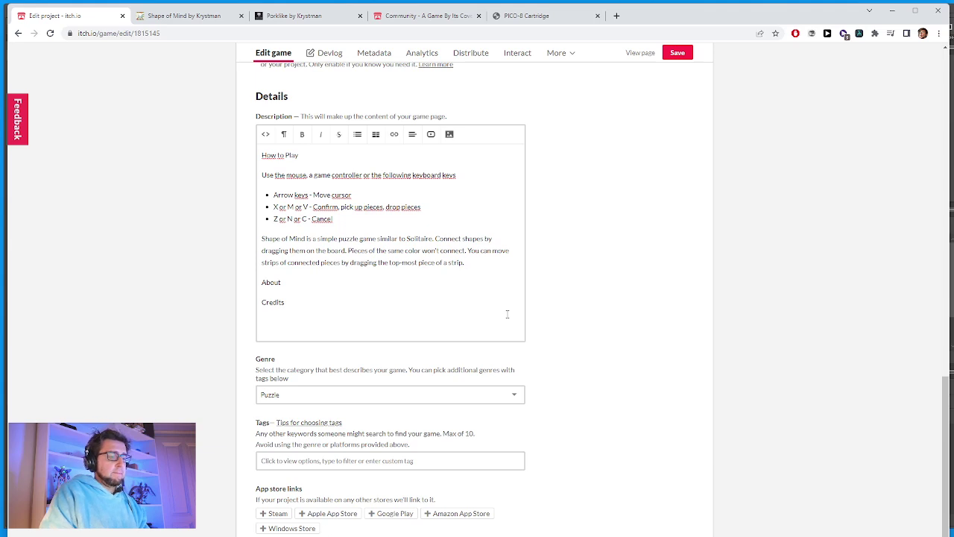
Add the sentence "Drop any piece on the Dreamer to begin a Halo." to the end of the game explanation paragraph.
text(Drop)
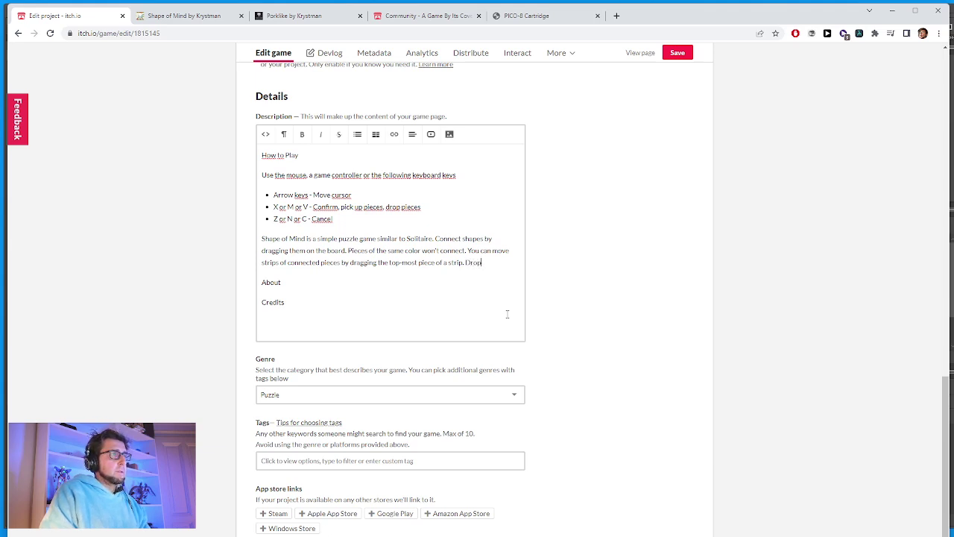
text( the s)
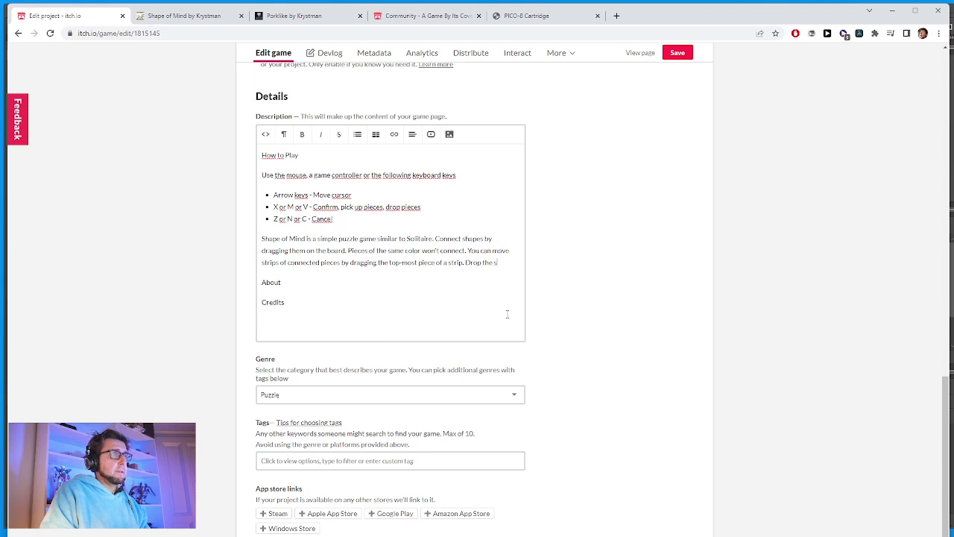
key(BackSpace)
key(BackSpace)
key(BackSpace)
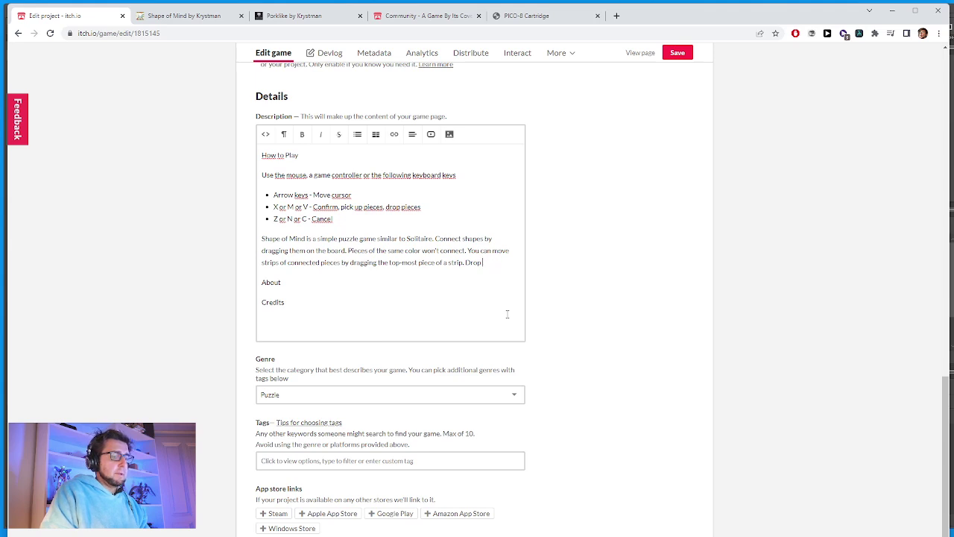
text(any piece o)
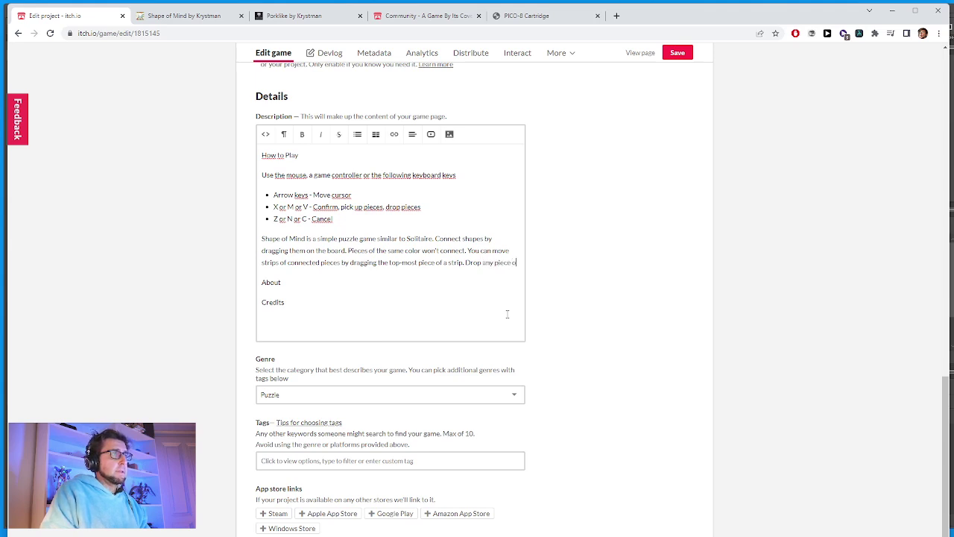
text(n the)
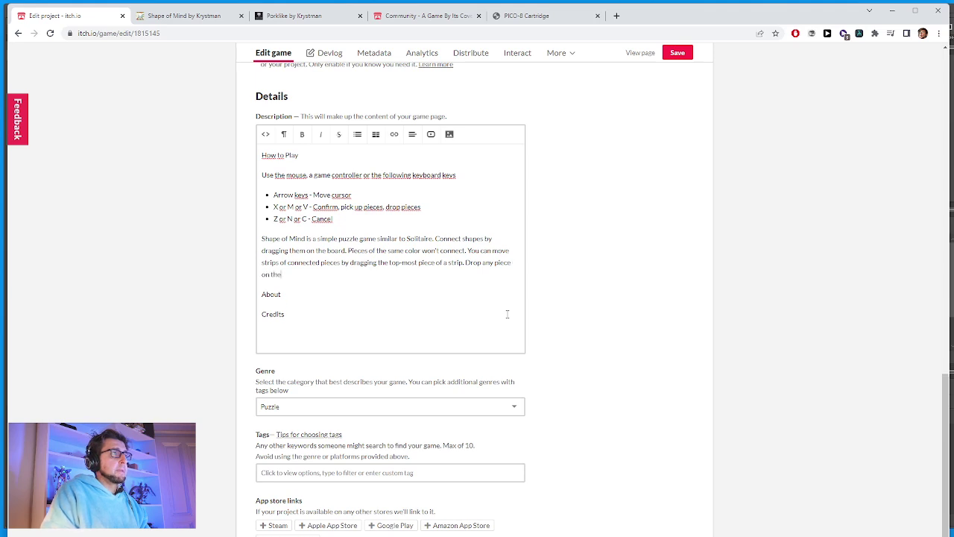
text( Drea)
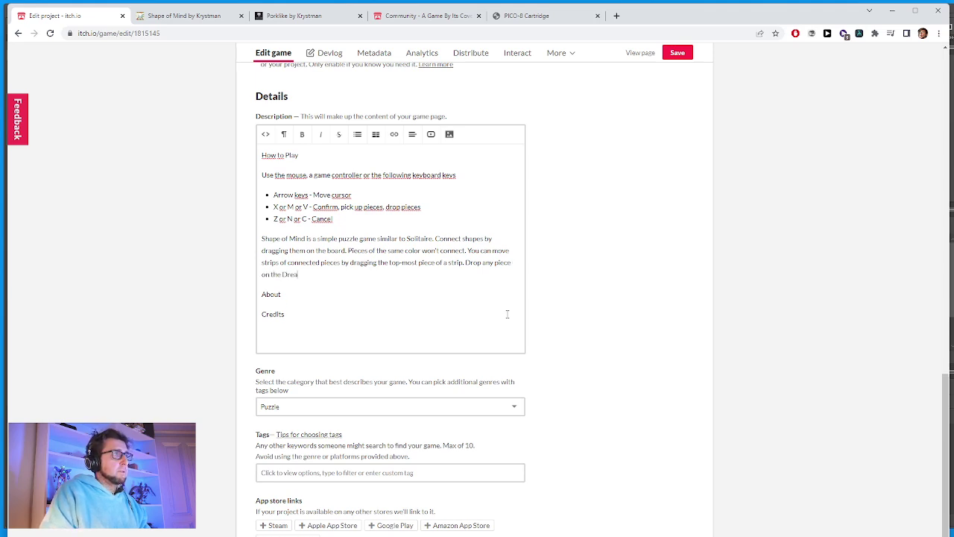
text(mer to begin)
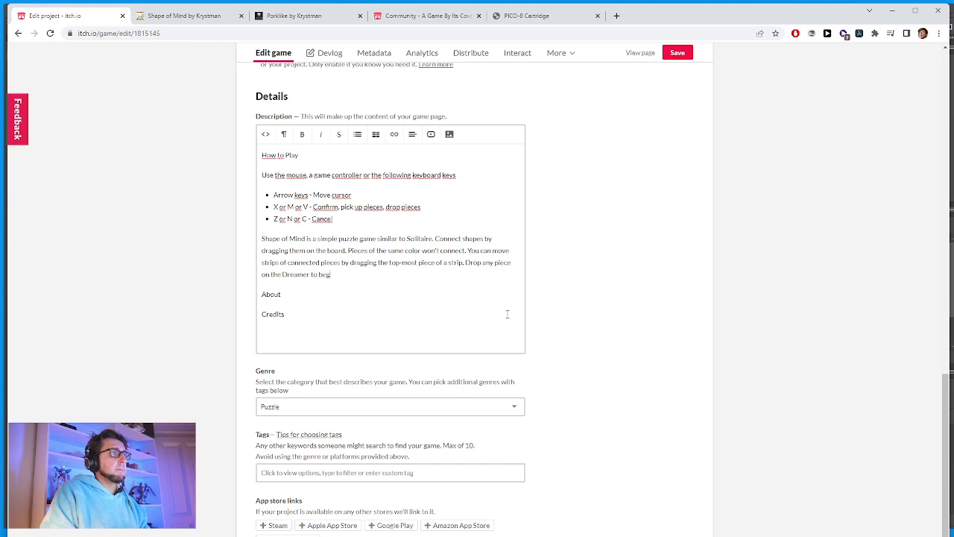
text( a)
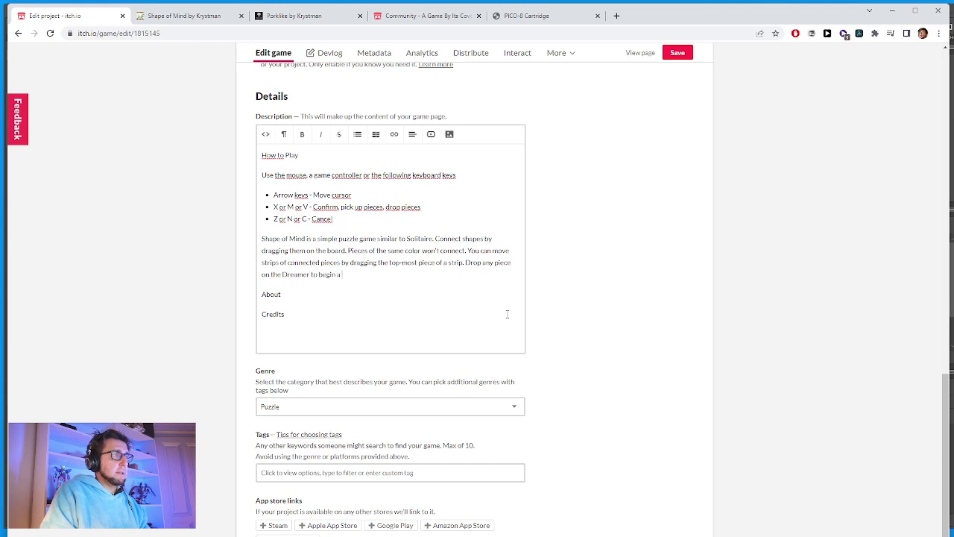
text( Halo.)
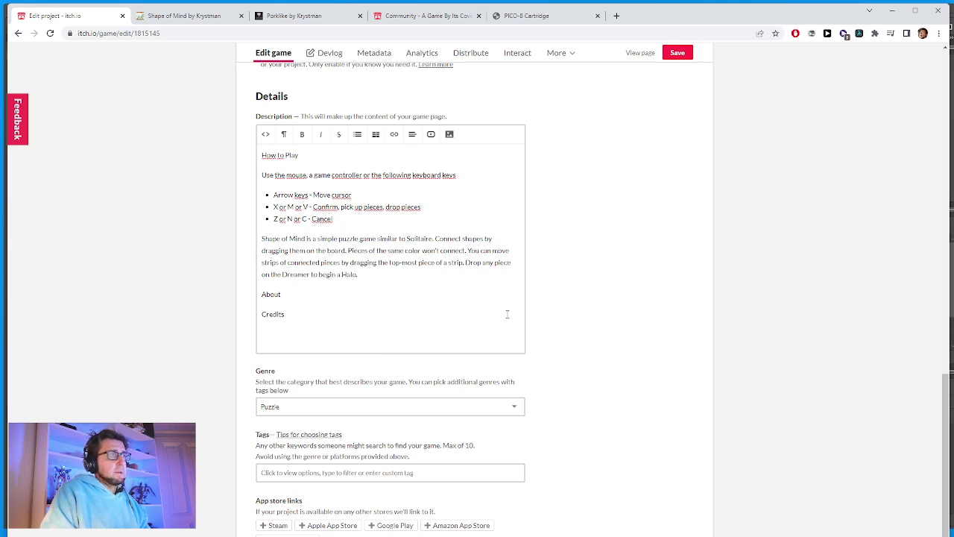
Start another sentence at the paragraph's end with "Complete a full Halo t".
text( Compl)
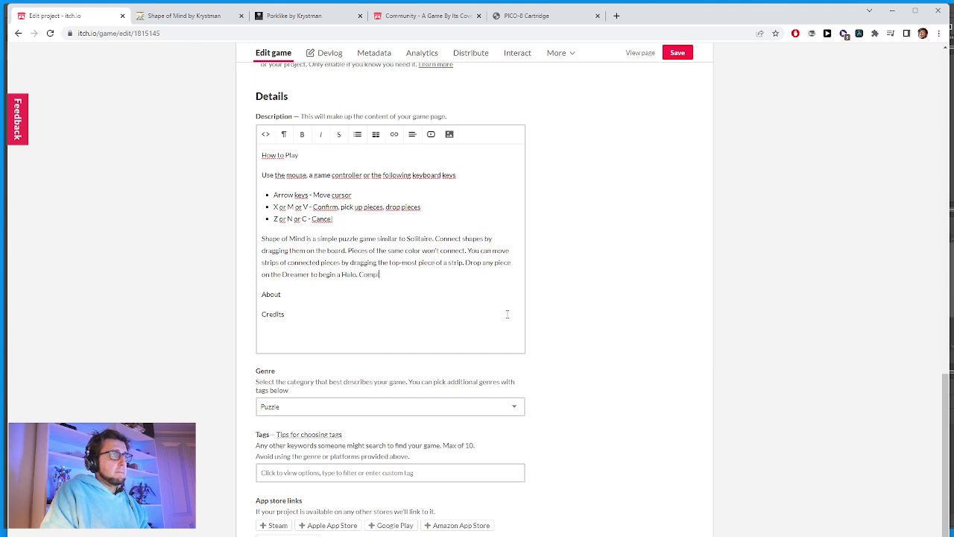
text(ete a full)
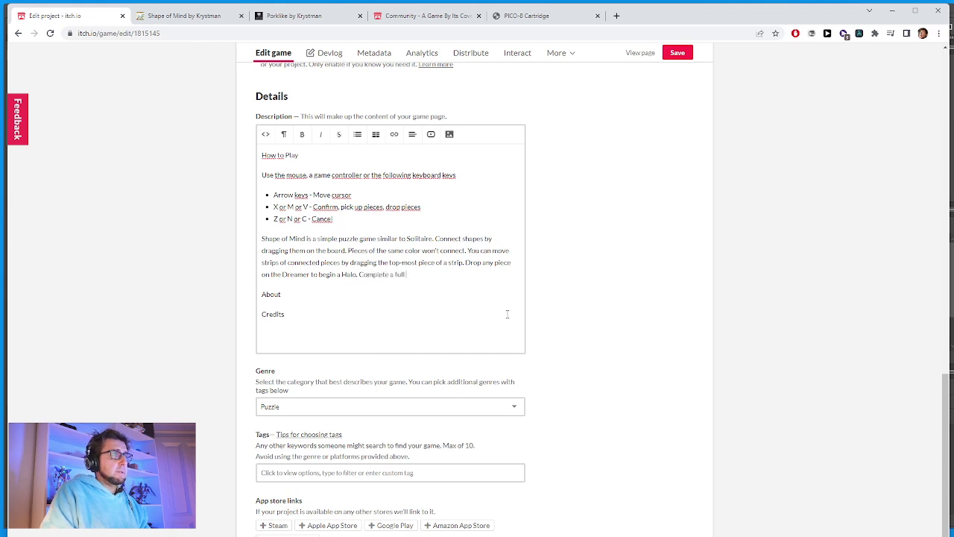
text( Halo t)
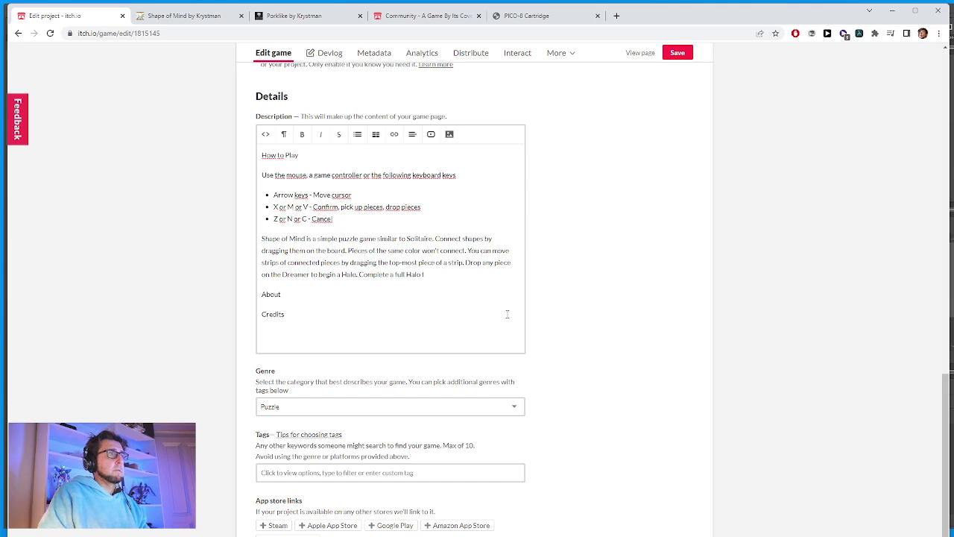
Replace "dragging" with "grabbing" in the sentence about moving strips of connected pieces.
key(BackSpace)
key(BackSpace)
key(BackSpace)
key(BackSpace)
key(BackSpace)
key(BackSpace)
key(BackSpace)
key(BackSpace)
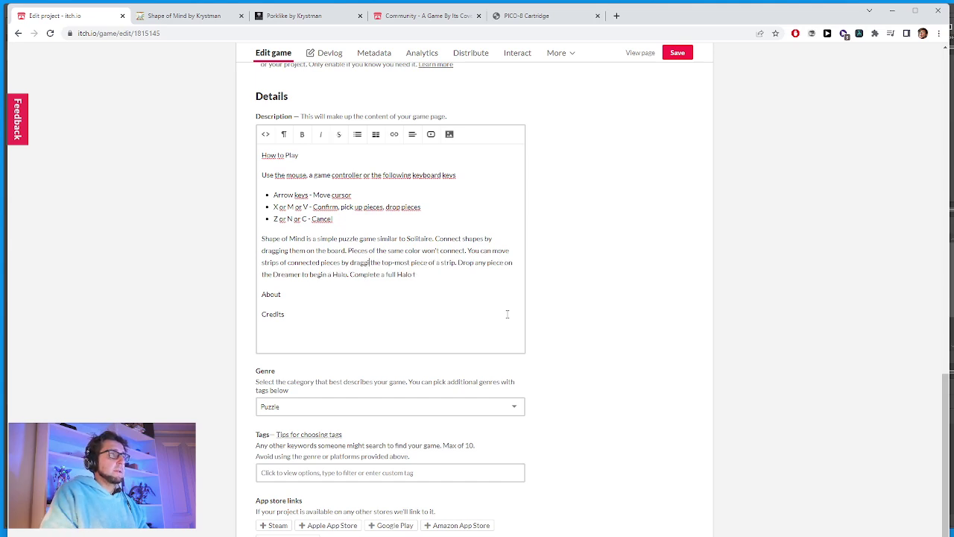
text(grabbing)
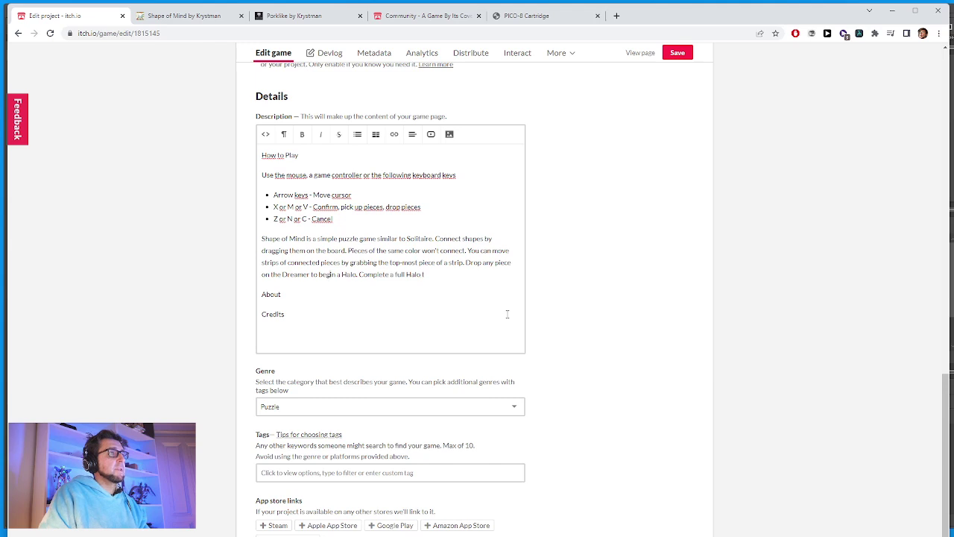
Change "any piece on" to "pieces into" in the sentence about dropping on the Dreamer.
key(BackSpace)
key(BackSpace)
key(BackSpace)
key(BackSpace)
key(BackSpace)
key(BackSpace)
key(BackSpace)
key(BackSpace)
key(BackSpace)
key(BackSpace)
key(BackSpace)
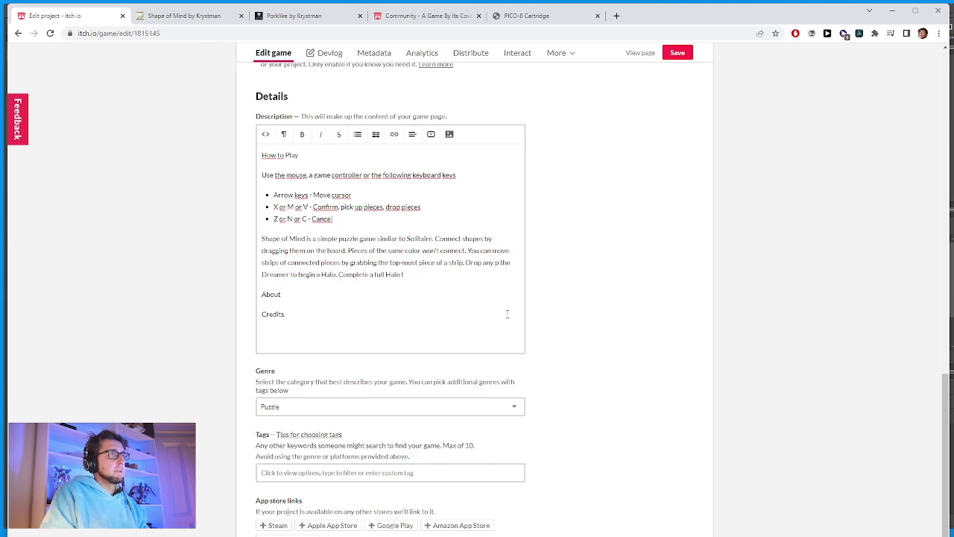
text(ieces into)
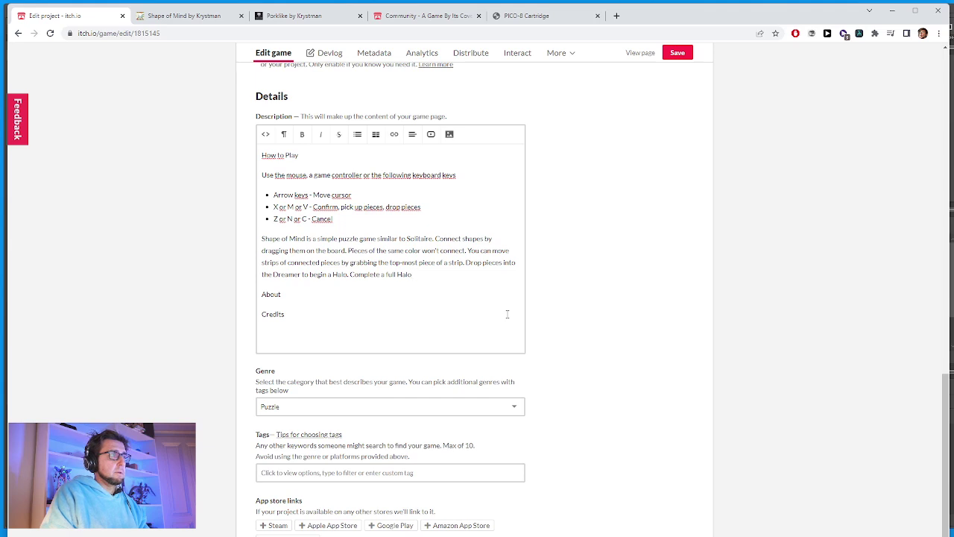
Delete the unfinished "Complete a full Halo" text and begin the sentence again with "6".
key(BackSpace)
key(BackSpace)
key(BackSpace)
key(BackSpace)
key(BackSpace)
key(BackSpace)
key(BackSpace)
key(BackSpace)
key(BackSpace)
key(BackSpace)
key(BackSpace)
key(BackSpace)
key(BackSpace)
key(BackSpace)
key(BackSpace)
key(BackSpace)
key(BackSpace)
key(BackSpace)
key(BackSpace)
key(BackSpace)
text(6)
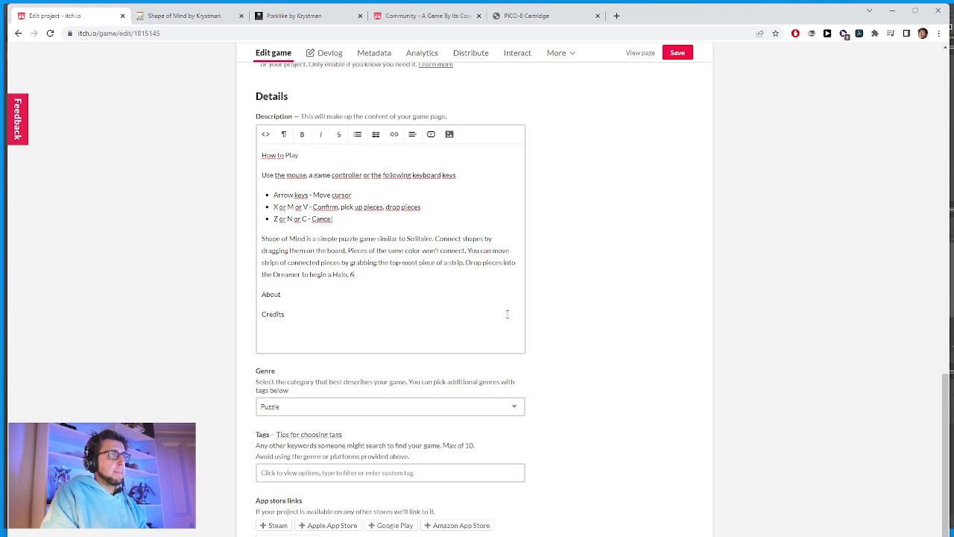
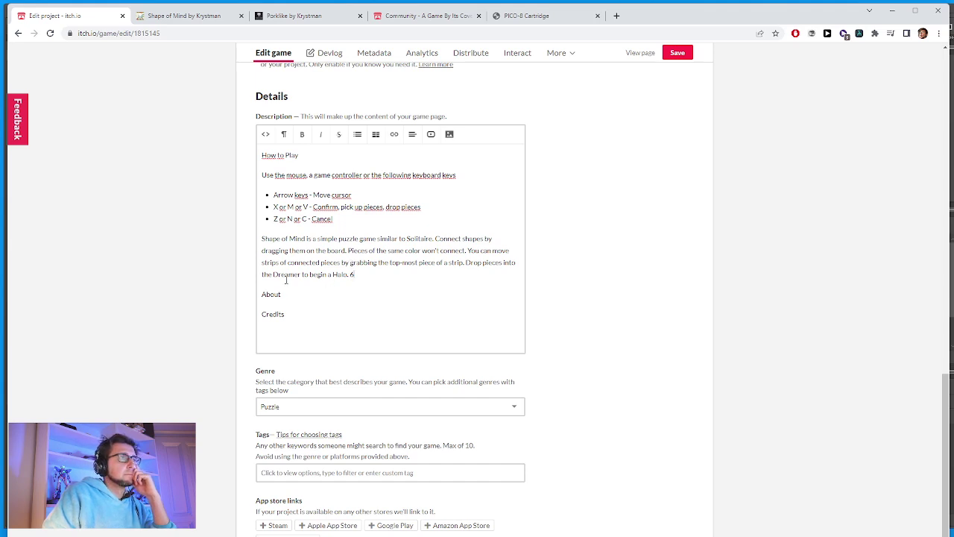
Replace "into" with "onto" before "the Dreamer" and remove the "6" at the paragraph's end.
double_click(509, 262)
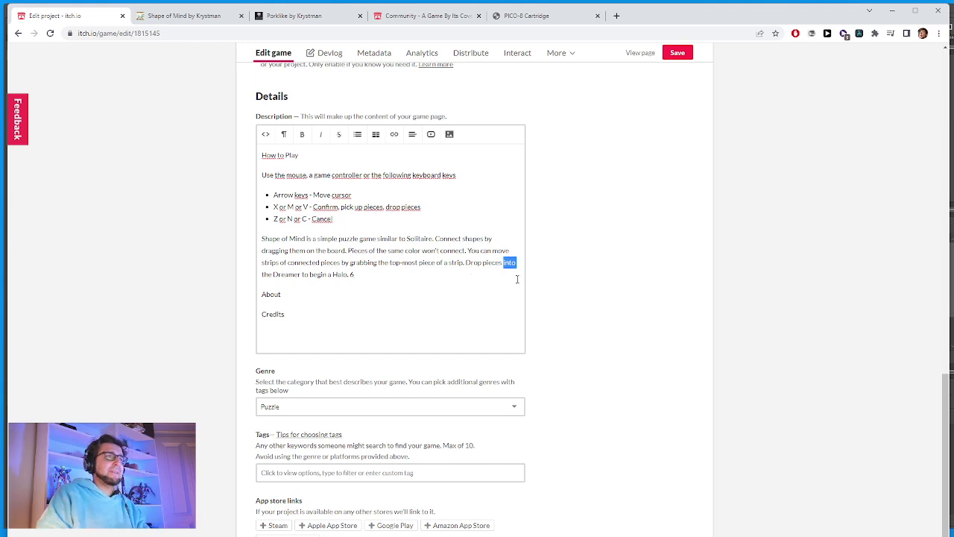
text(onto)
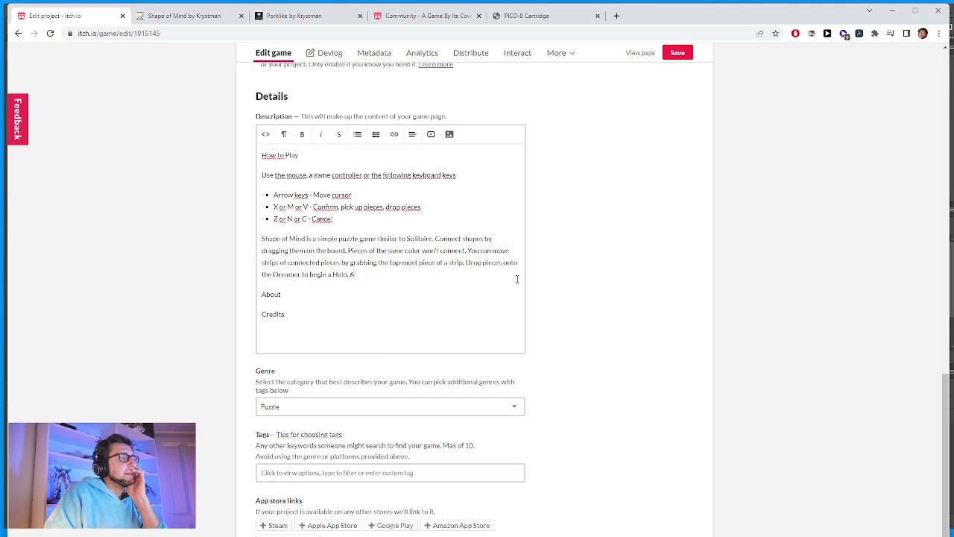
key(BackSpace)
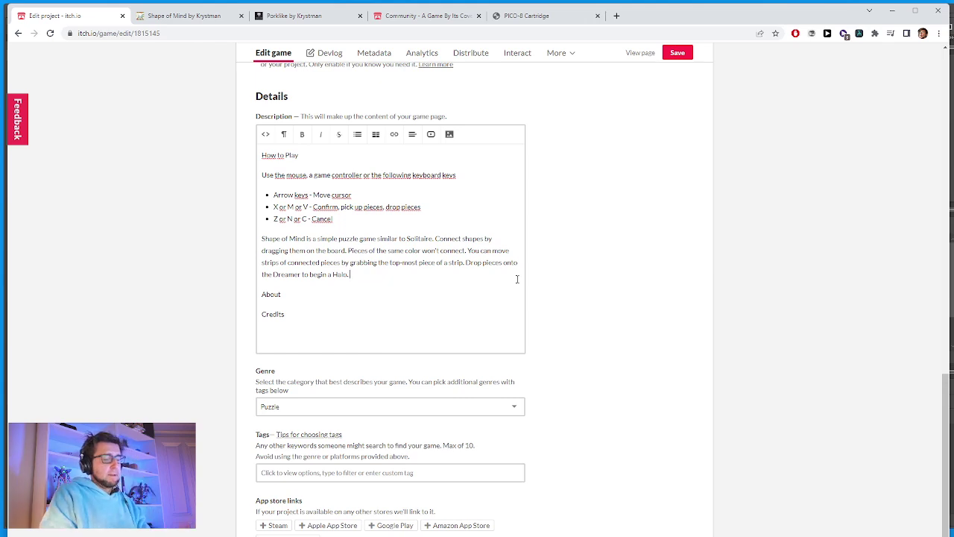
Continue the paragraph with "Once a Halo is complete the pieces will".
text(Once a h)
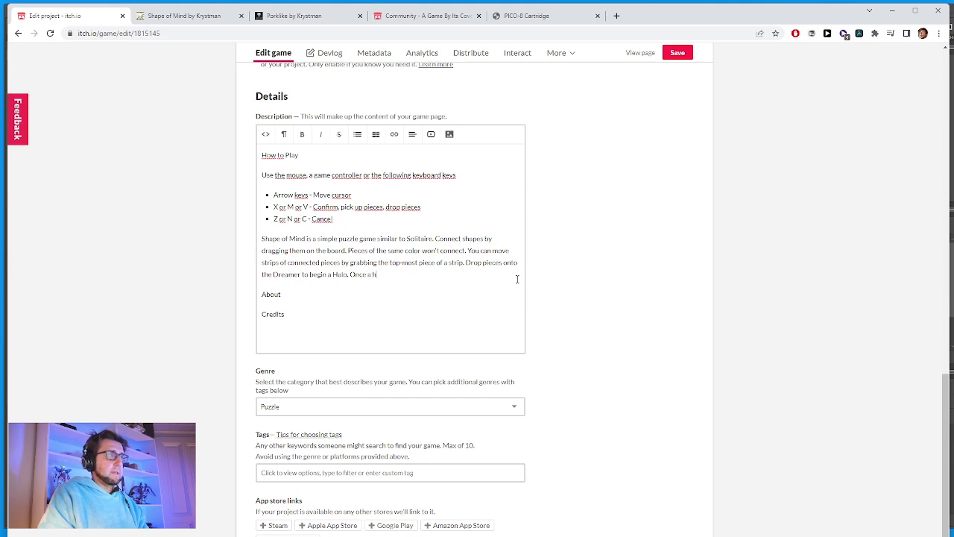
key(BackSpace)
text(Halo)
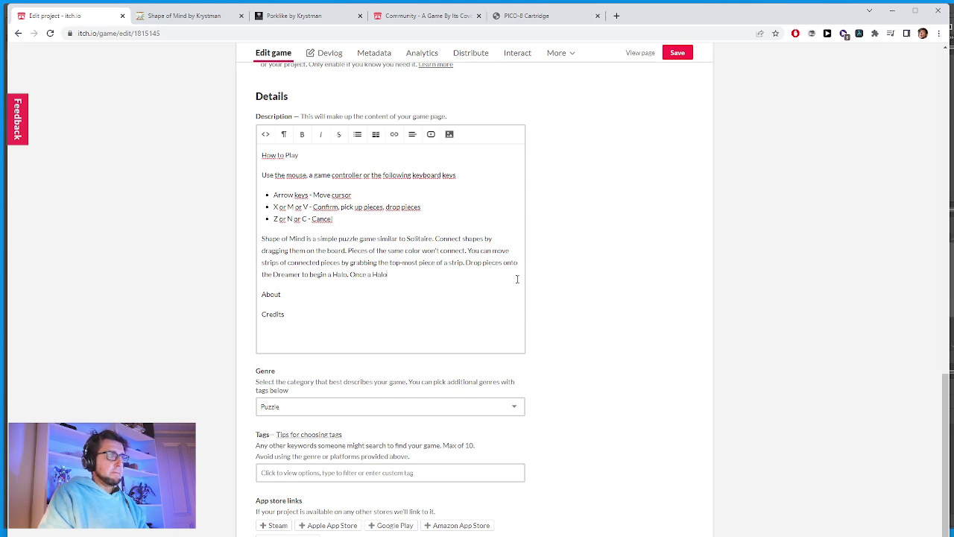
text( is complete)
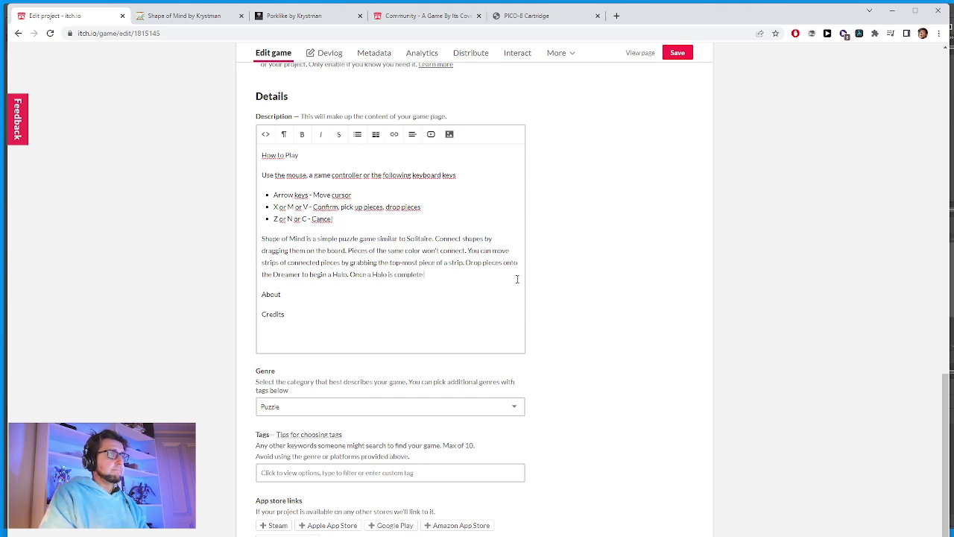
text( the pieces will)
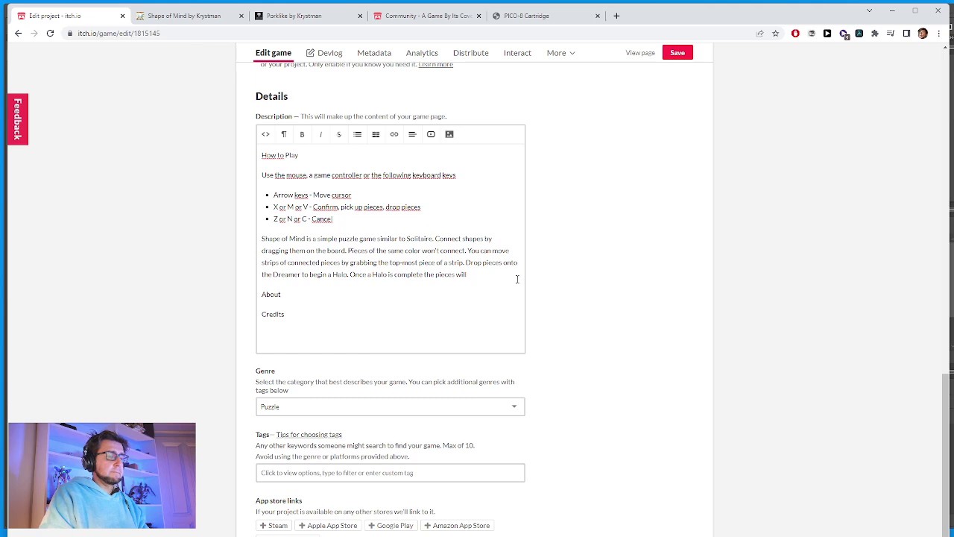
Insert "Shapes in" before "Once a Halo" and change "Drop pieces" to "Drop shapes".
text(Shapes in)
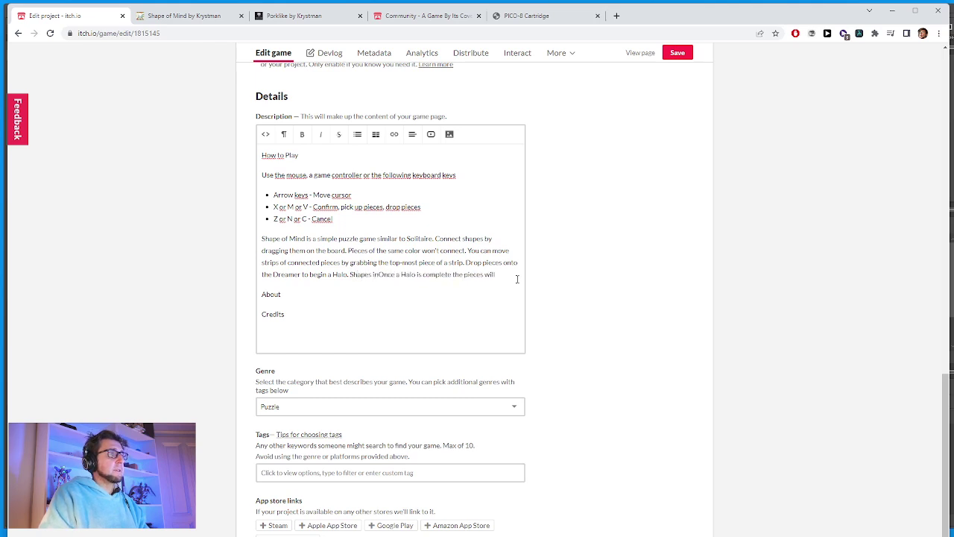
double_click(492, 262)
text(sha)
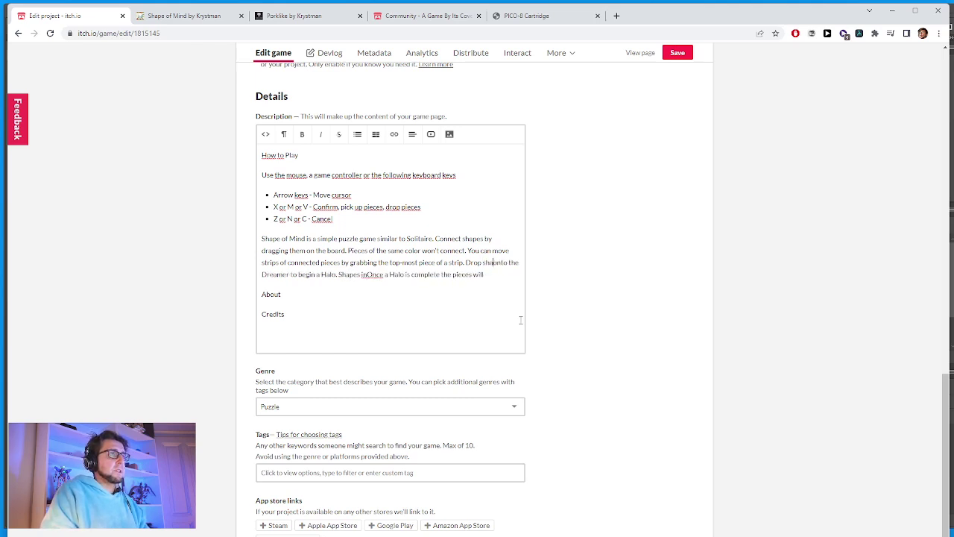
text(pes )
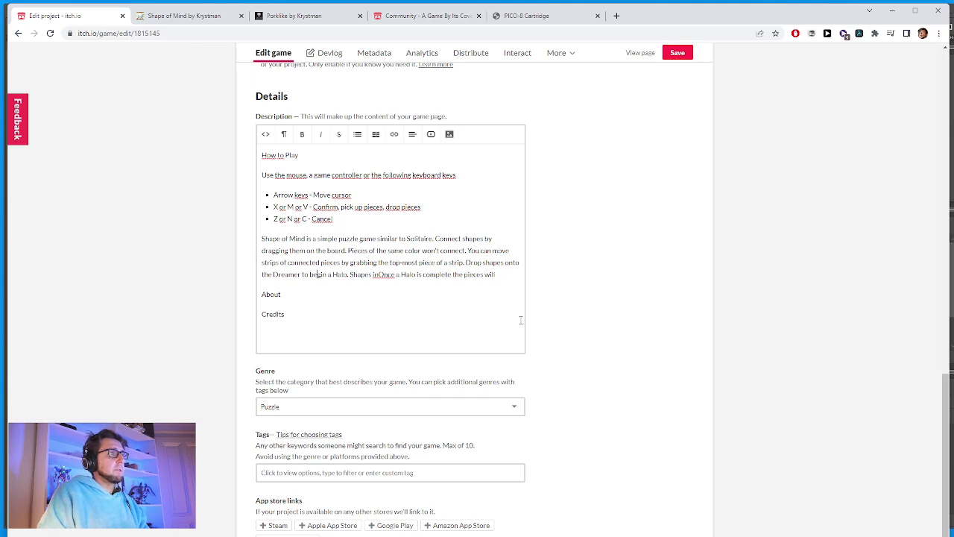
Complete the inserted sentence as "Shapes in the Halo cannot be removed." and delete the leftover "in" before "Once".
text(in the Ha)
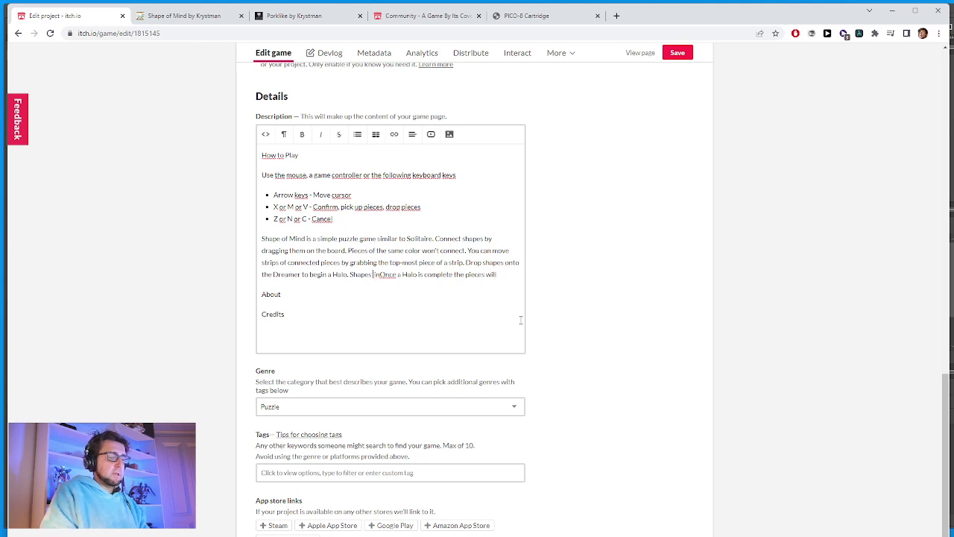
text(lo cannot be )
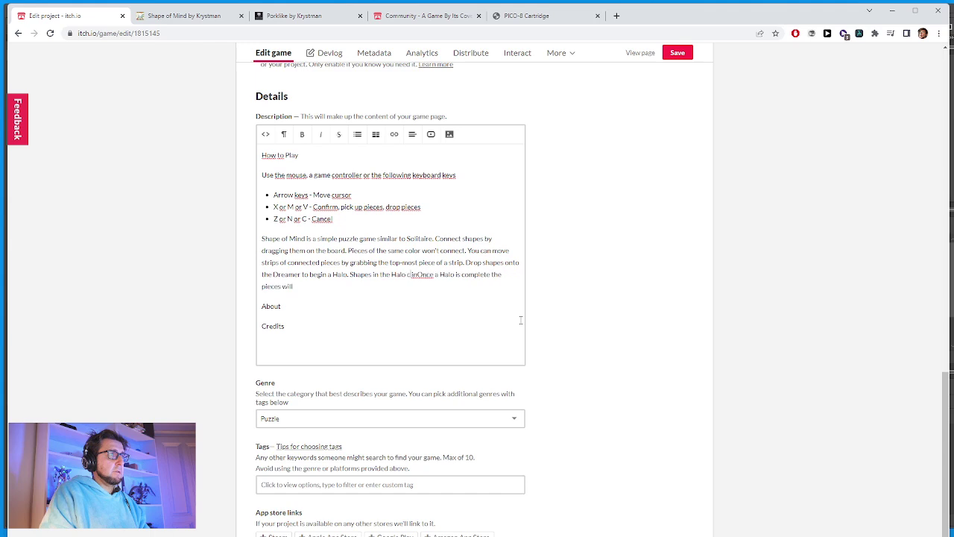
text(removed.)
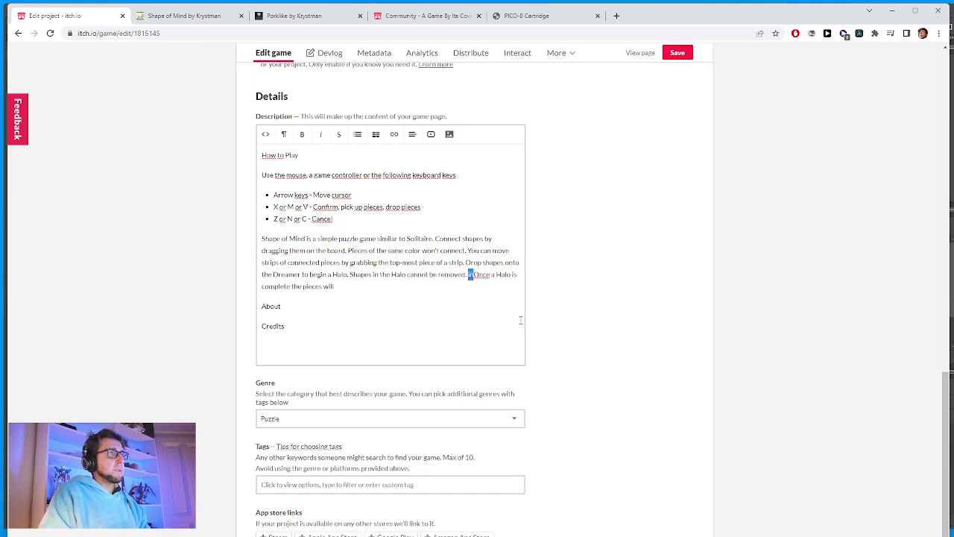
key(Delete)
key(Delete)
Finish the paragraph's last sentence with "disappear." and leave nothing after it.
text(dis)
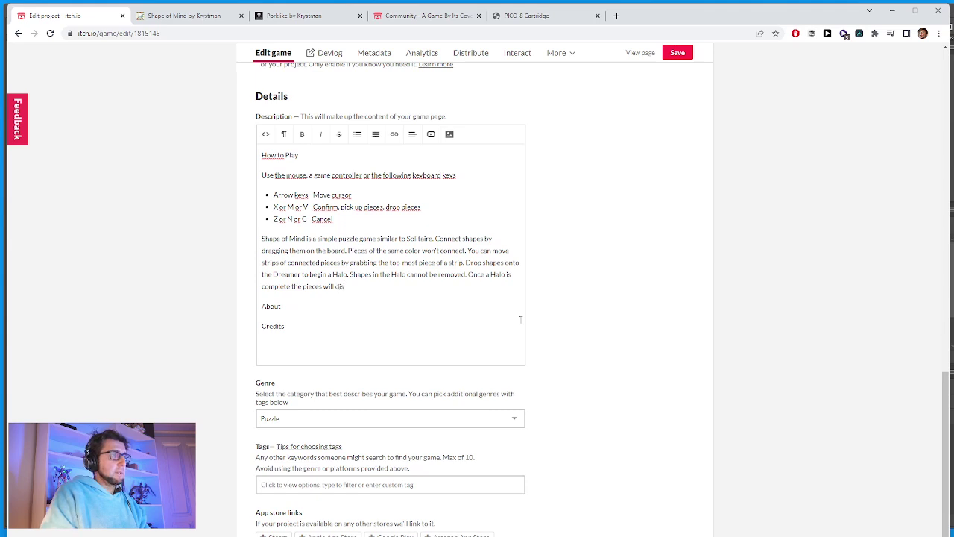
text(appear. Clear)
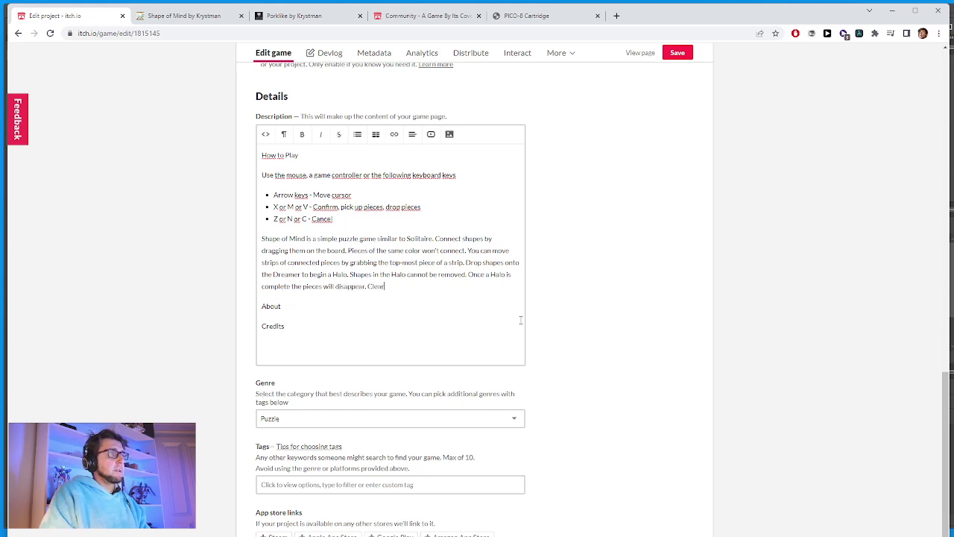
key(BackSpace)
key(BackSpace)
key(BackSpace)
key(BackSpace)
key(BackSpace)
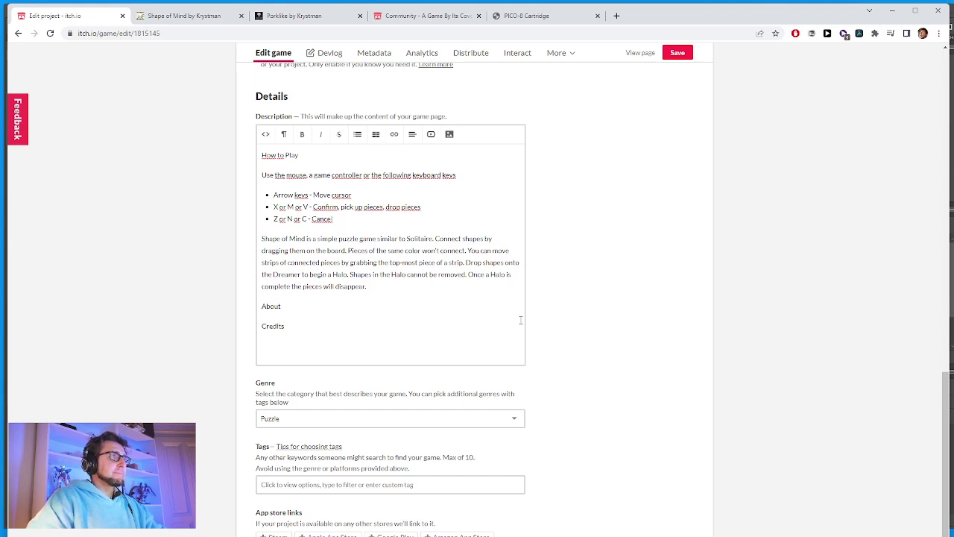
Insert "card games" after "similar to Solitaire" in the description's gameplay paragraph.
click(432, 239)
text(card g)
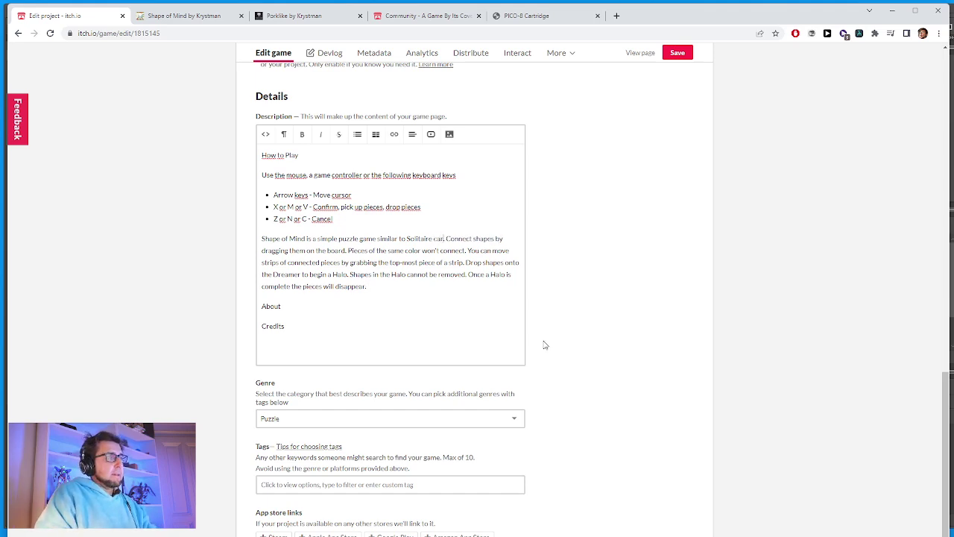
text(ames)
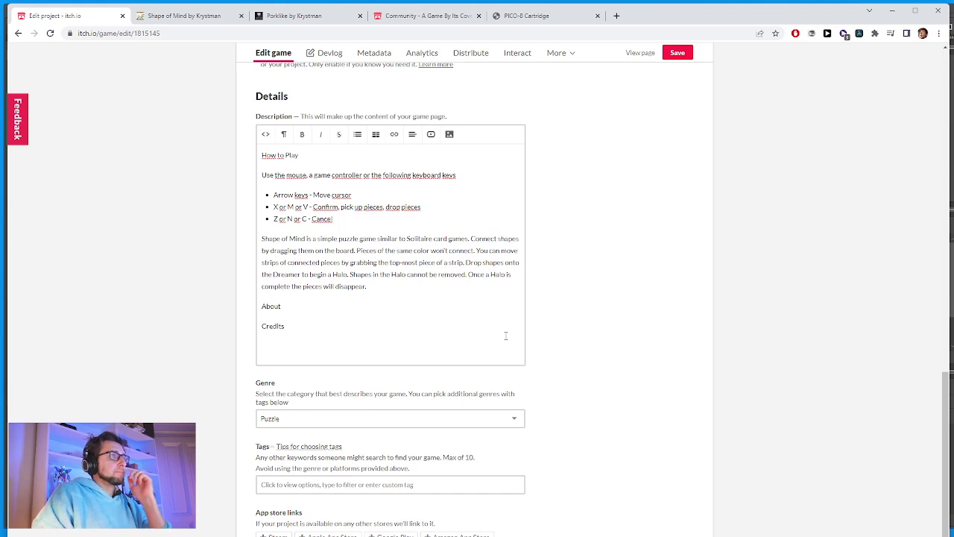
click(448, 302)
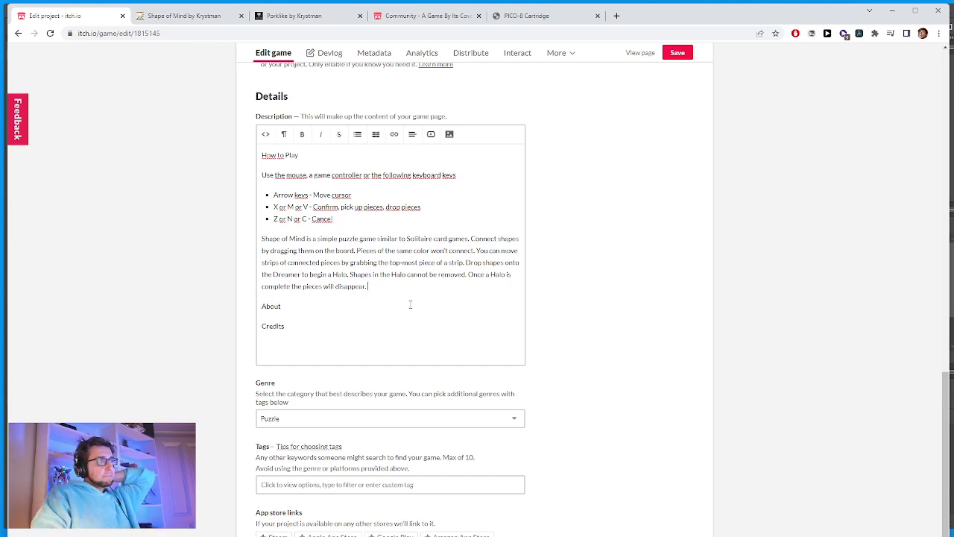
Replace every "pieces" with "shapes" and "top-most piece" with "top-most shape" throughout the gameplay paragraph.
double_click(372, 251)
text(Shape)
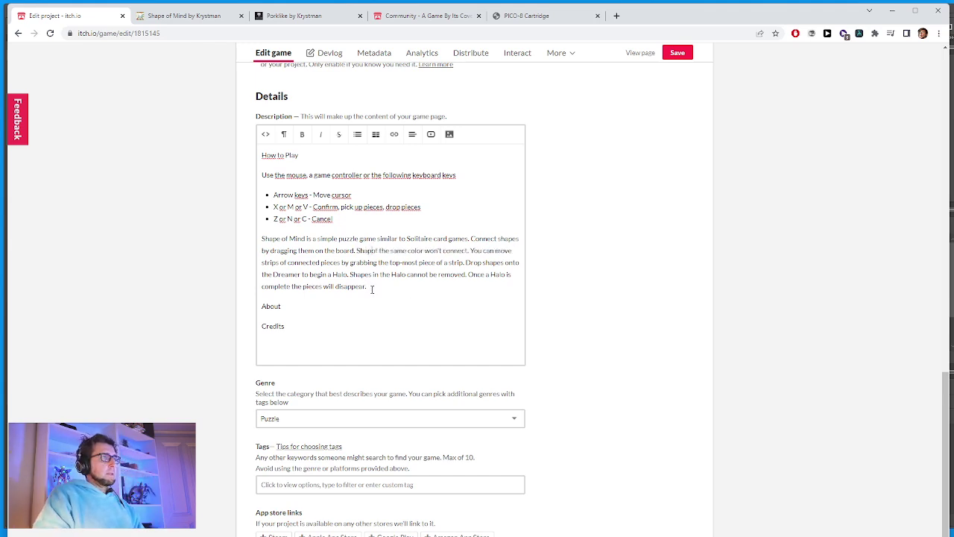
text(s)
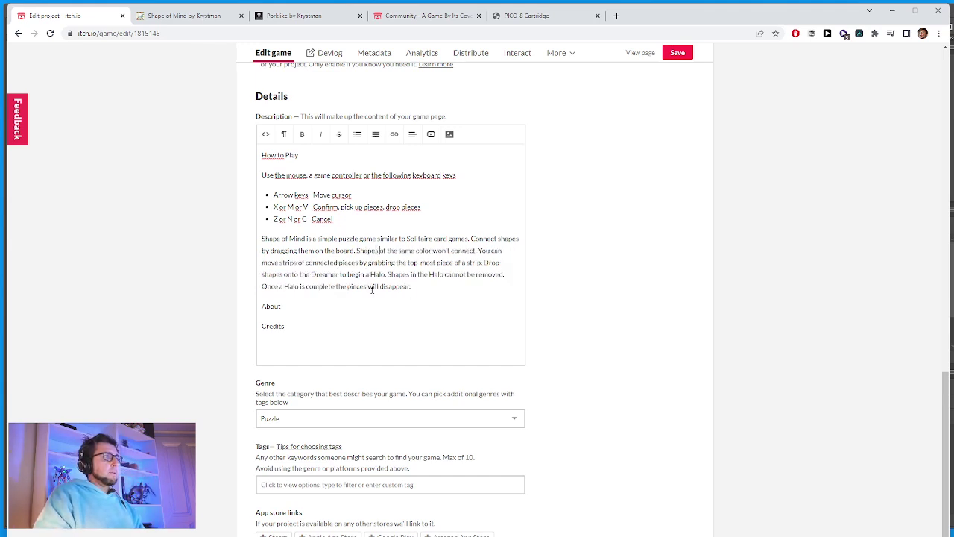
double_click(369, 251)
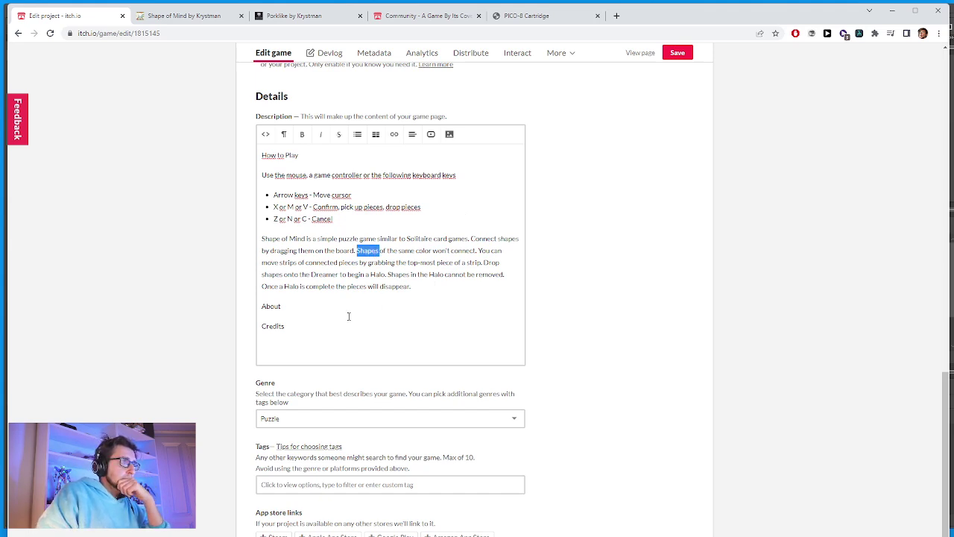
double_click(348, 262)
text(shapes)
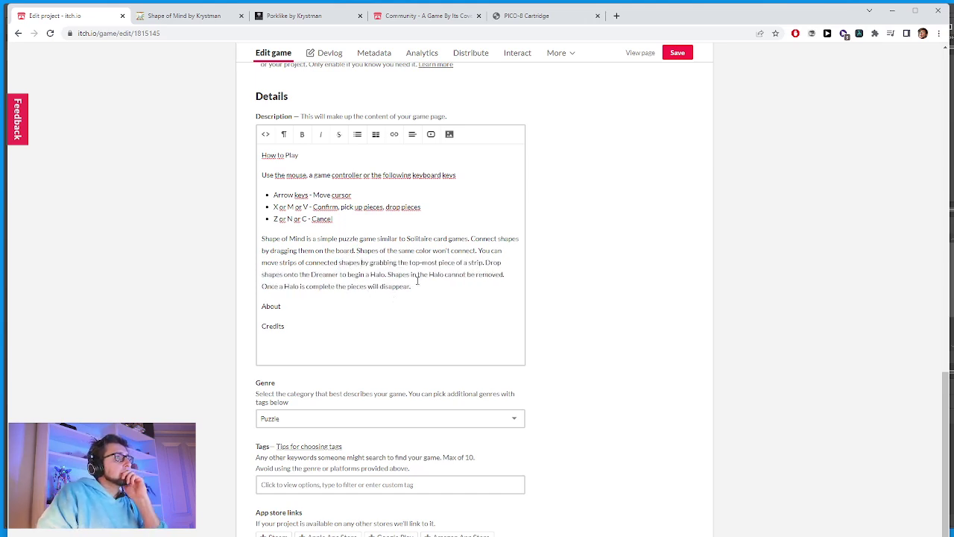
double_click(441, 263)
text(shape)
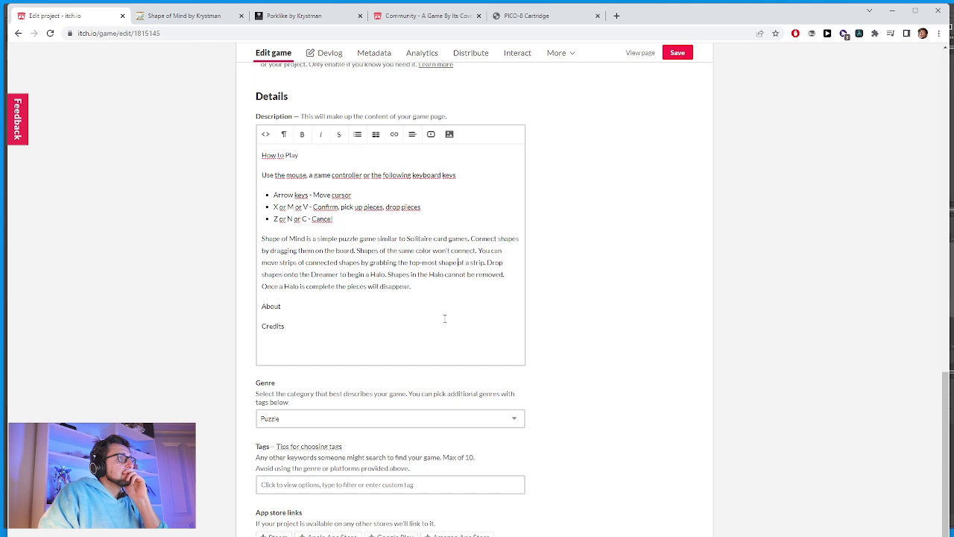
double_click(358, 287)
text(shapes)
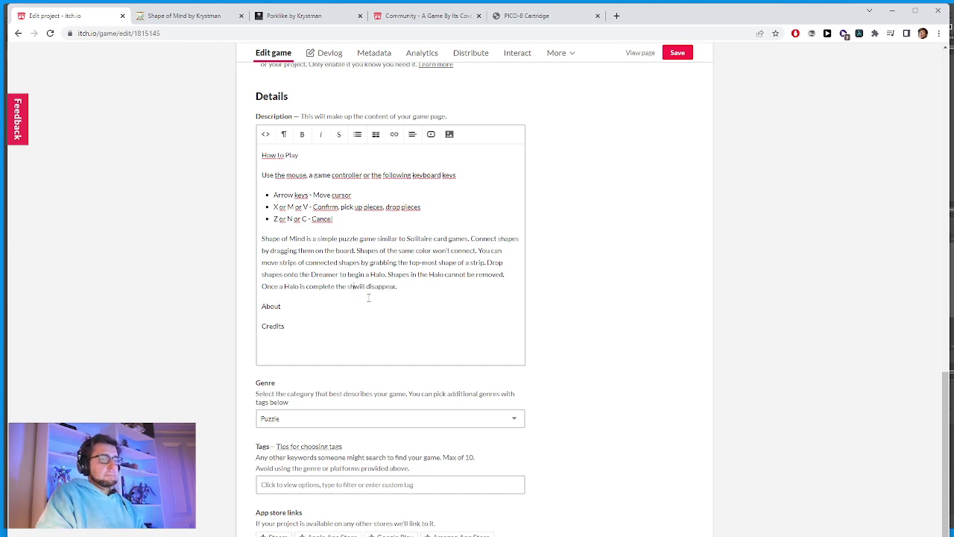
End the gameplay paragraph with the sentence "Complete 3 Halos to clear all the shapes and win the game!".
click(432, 286)
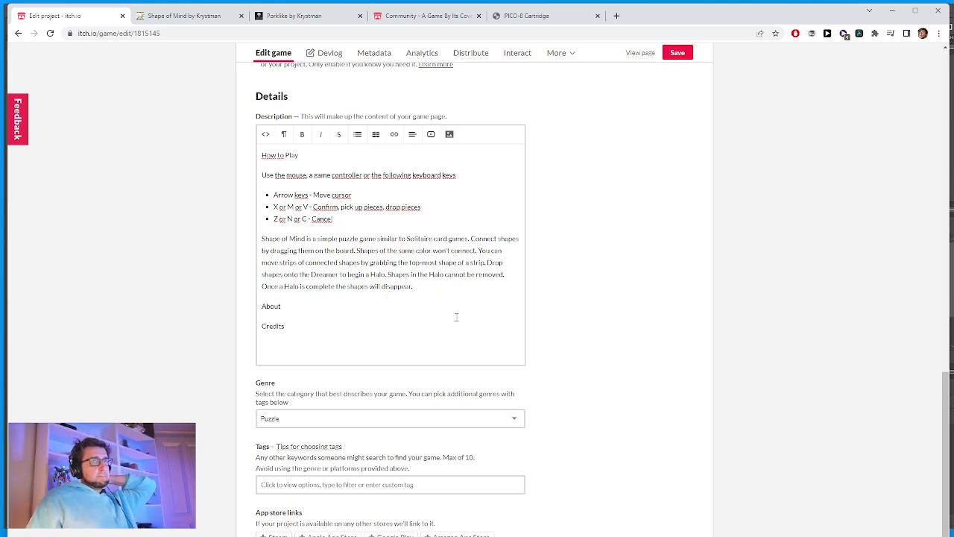
text(Co)
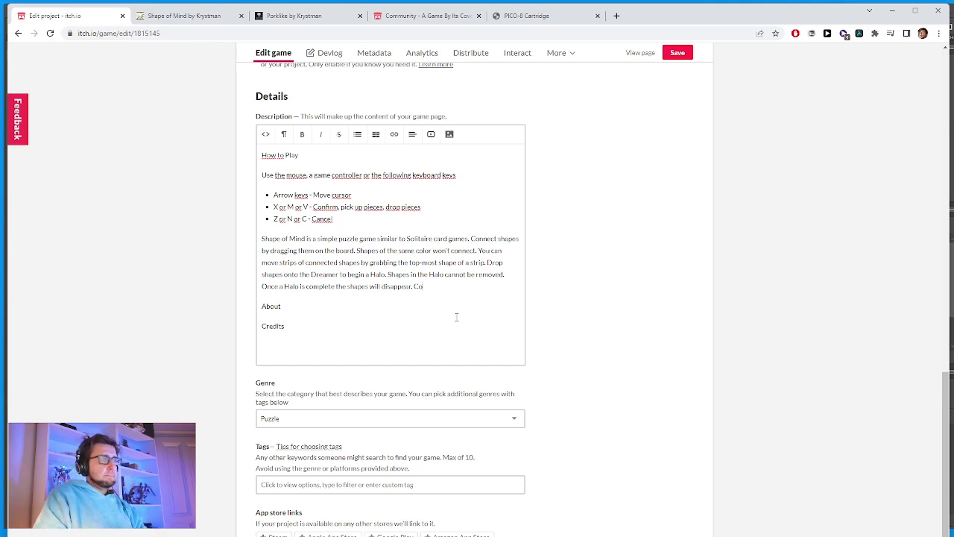
text(mplete)
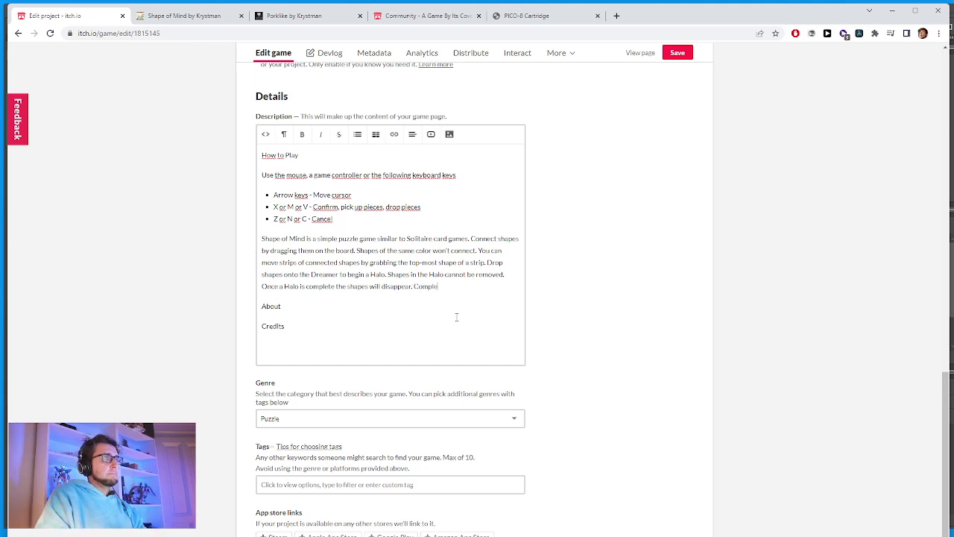
text( 3 Halos to)
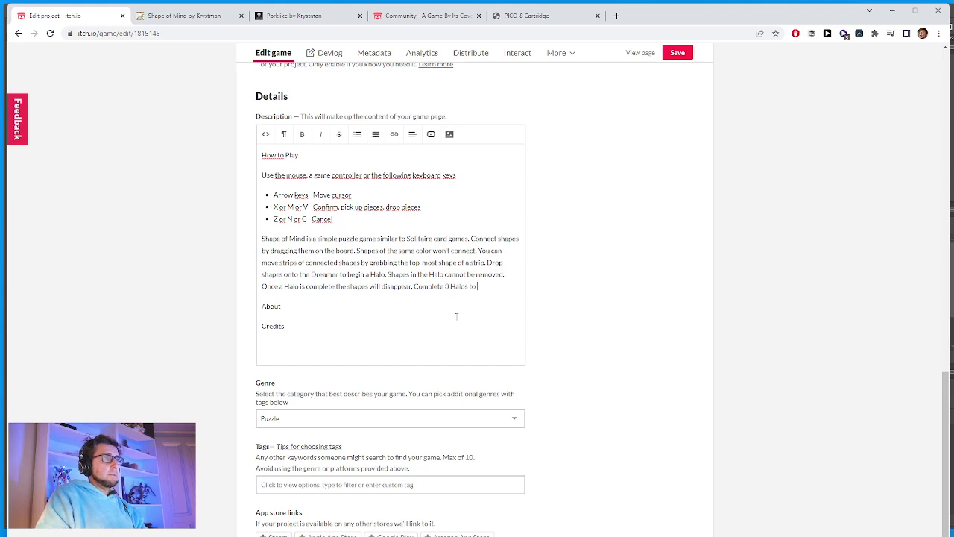
text( clear all)
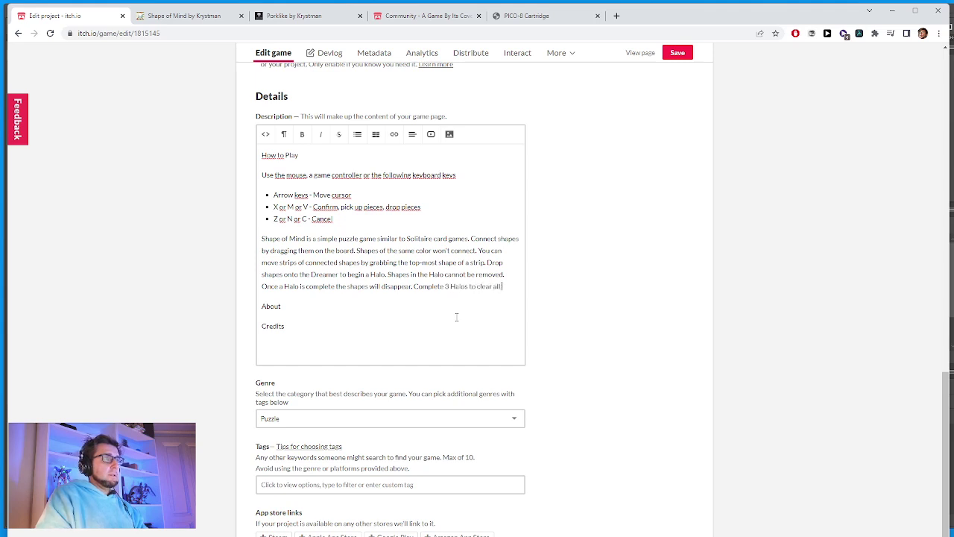
text( the shapes and)
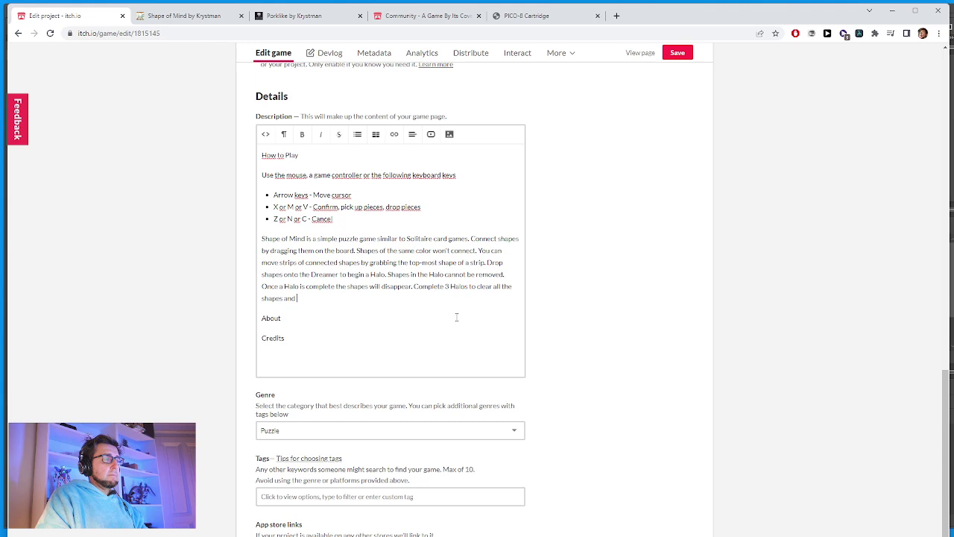
text( win the game.)
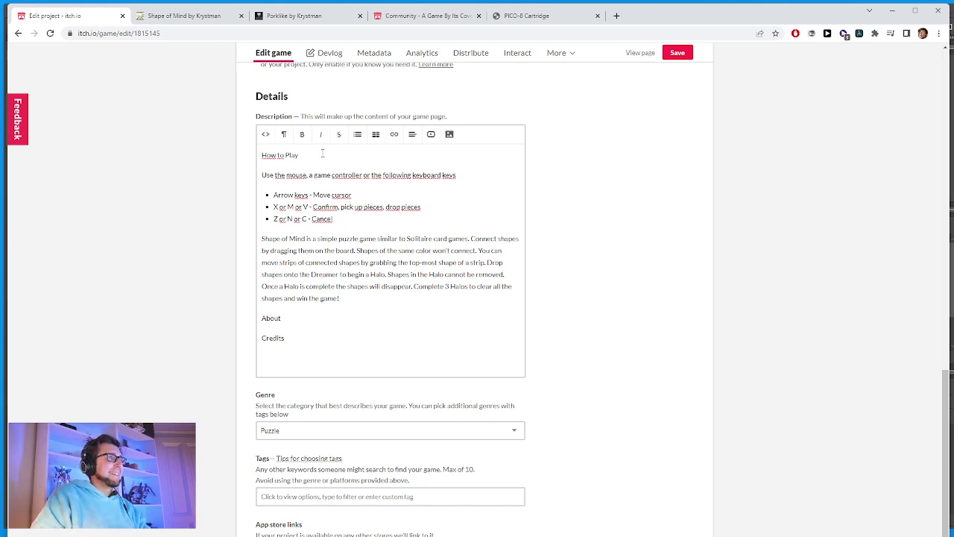
Format the titles How to Play, About and Credits in the description as Heading 1.
drag(322, 154, 204, 149)
click(284, 135)
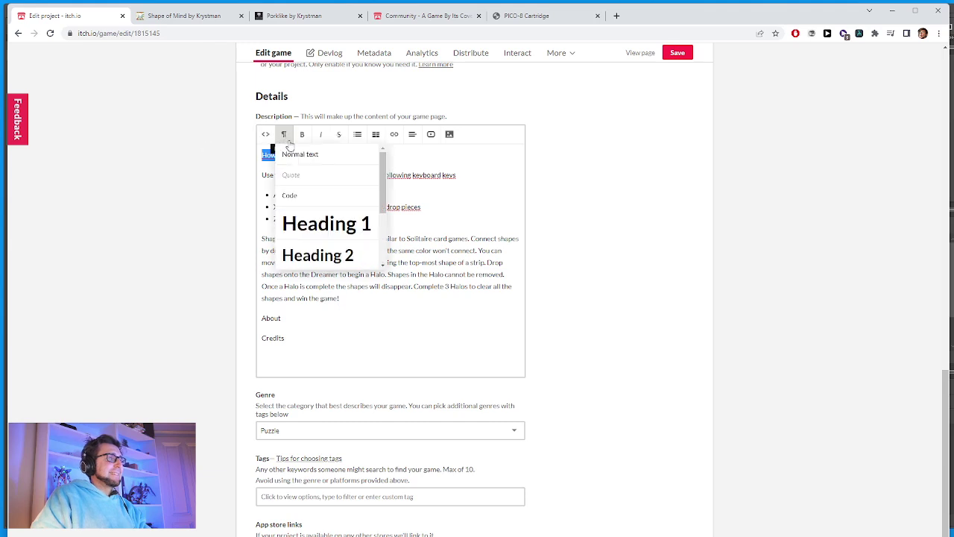
click(325, 224)
double_click(277, 326)
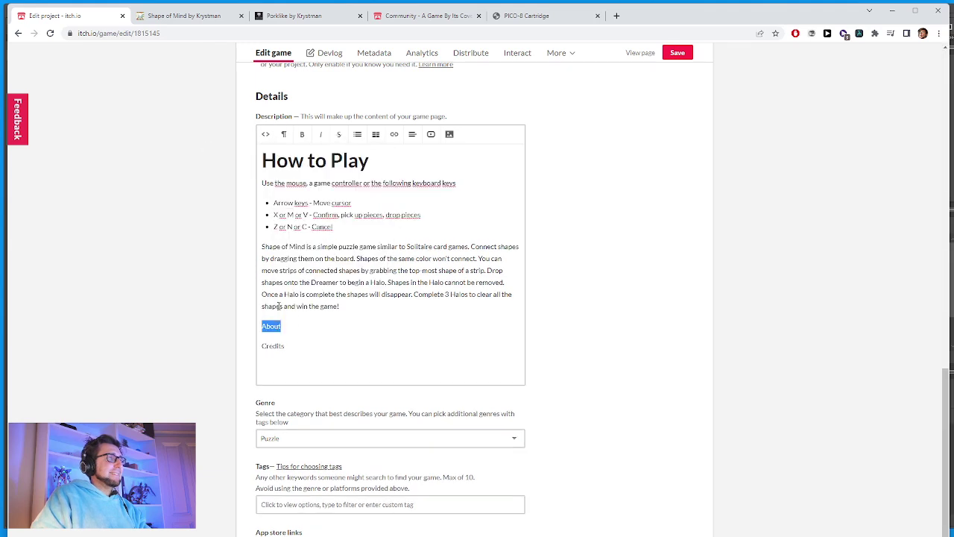
click(284, 134)
click(306, 224)
double_click(273, 353)
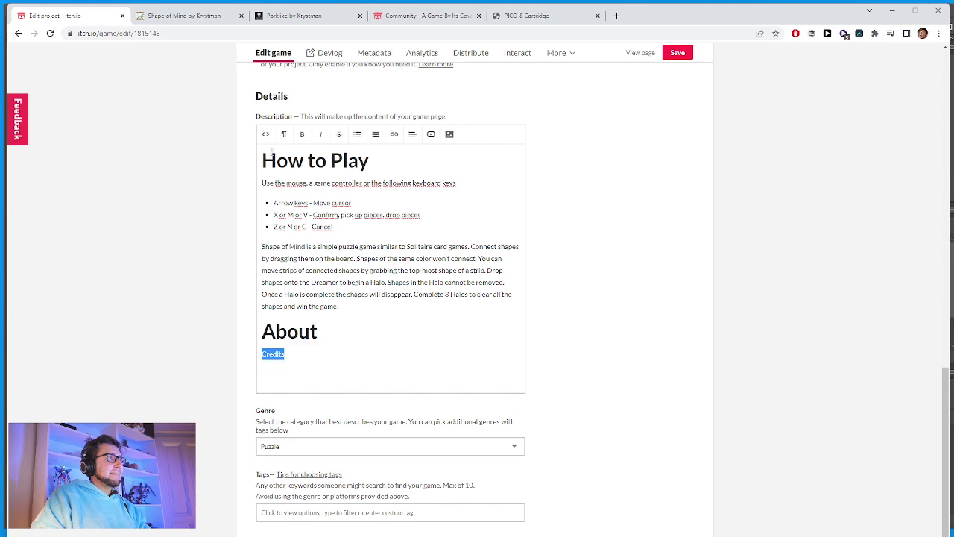
click(284, 134)
click(313, 224)
click(362, 325)
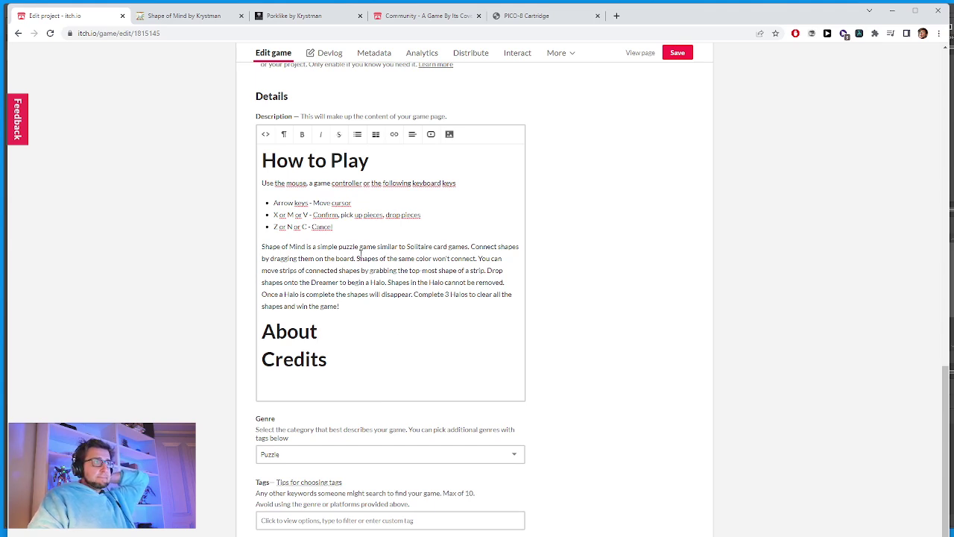
Add the bullet "Enter - Menu" after the Cancel entry in the keyboard controls list.
click(359, 230)
key(Return)
text(E)
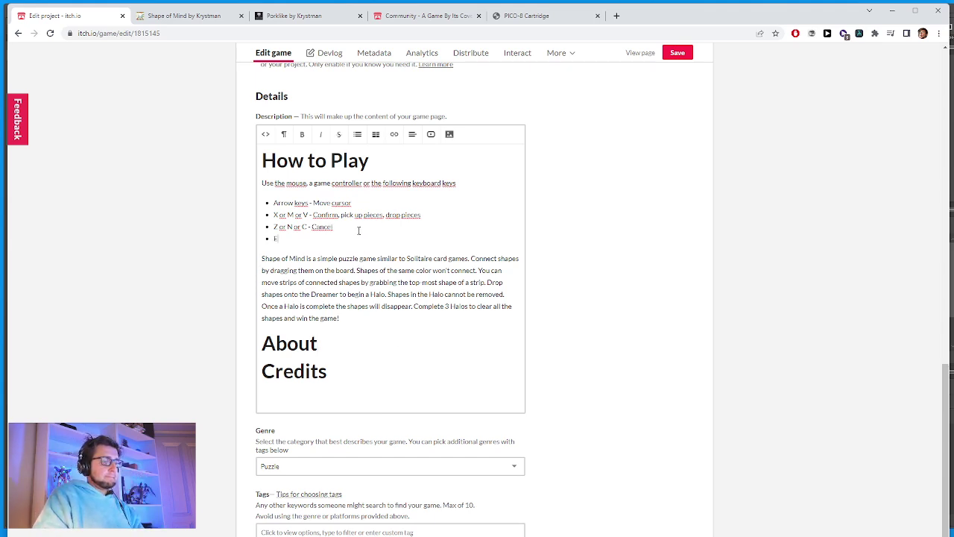
text(nter - Menu)
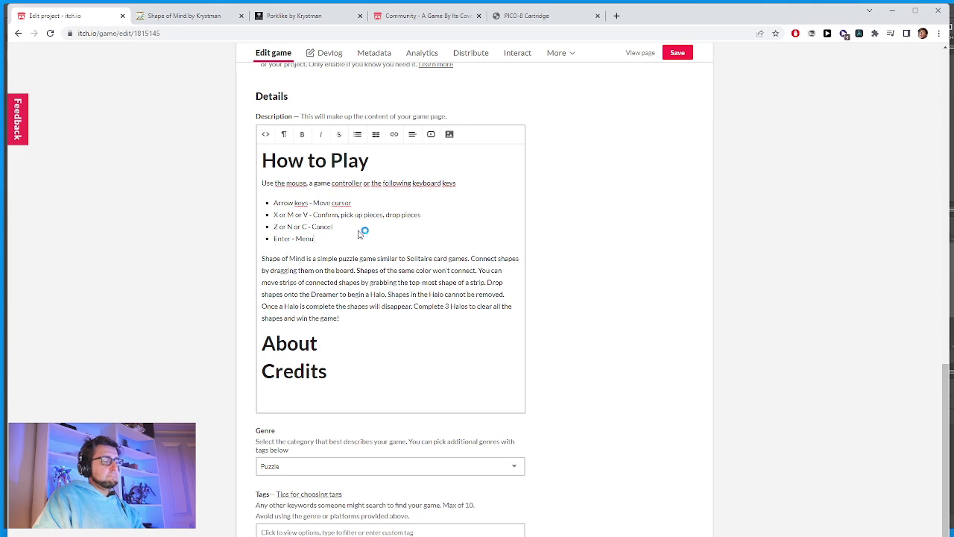
Save the edited game project on itch.io, dismissing any dialog for saving the web page as a file.
key(ctrl+s)
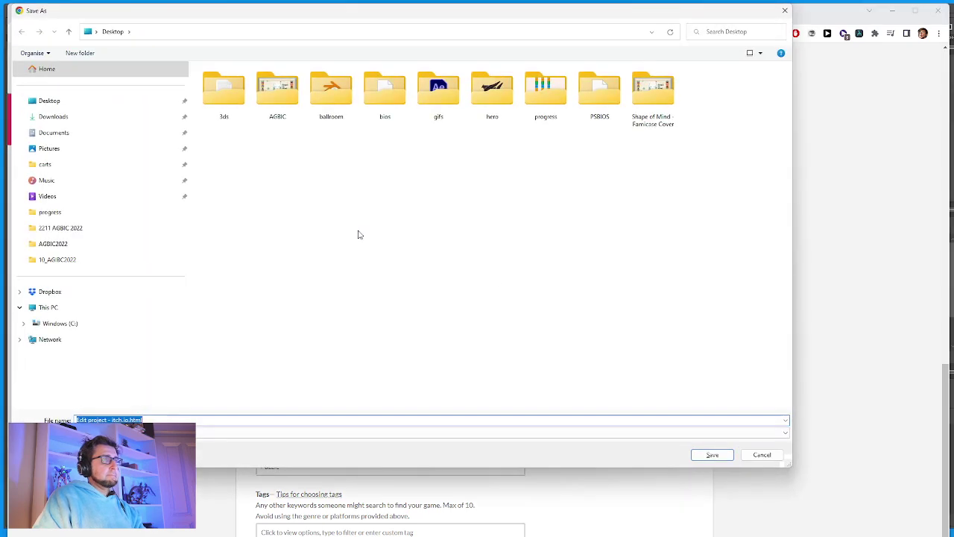
click(761, 453)
click(675, 52)
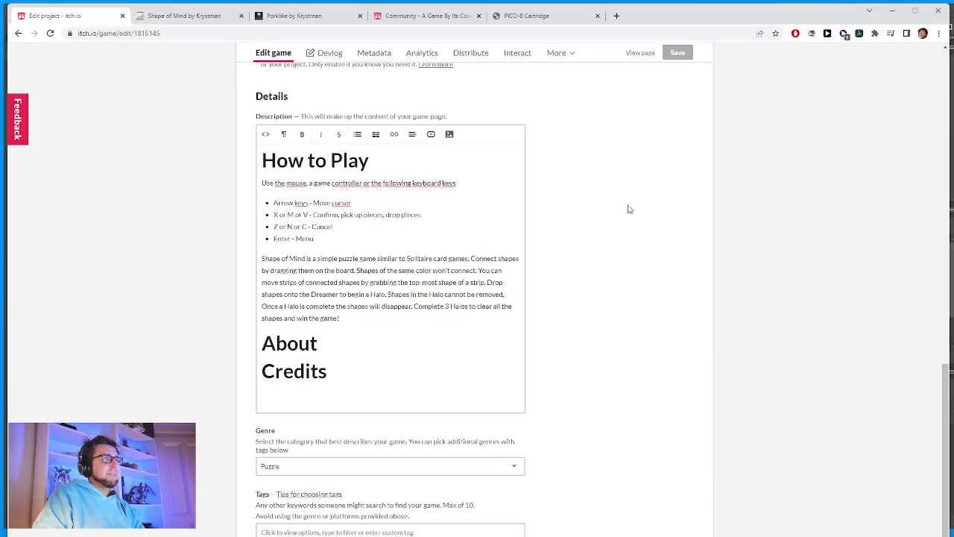
Check the banner, game embed and updated description on the public Shape of Mind page.
click(157, 14)
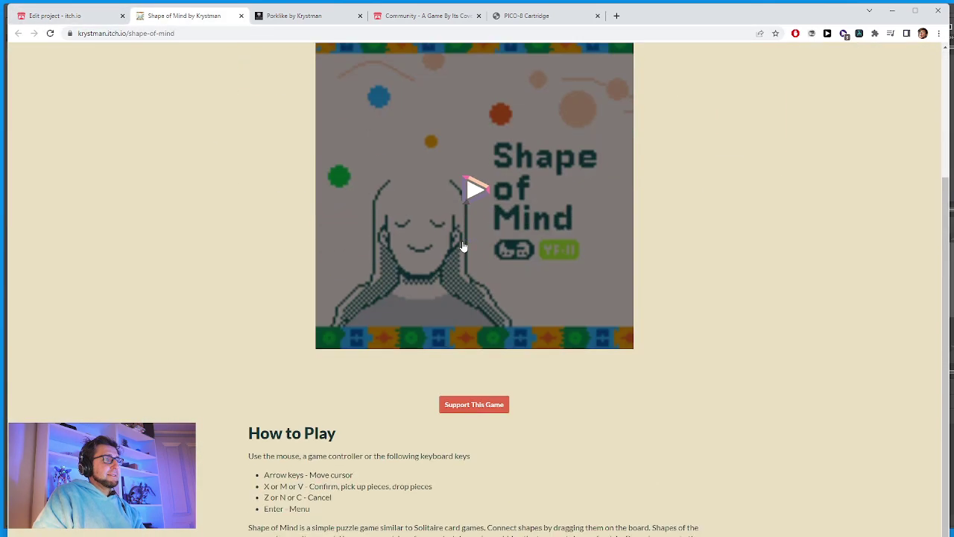
scroll(477, 249, down, 2)
scroll(477, 249, up, 3)
scroll(477, 249, down, 2)
scroll(476, 248, down, 2)
scroll(477, 245, up, 4)
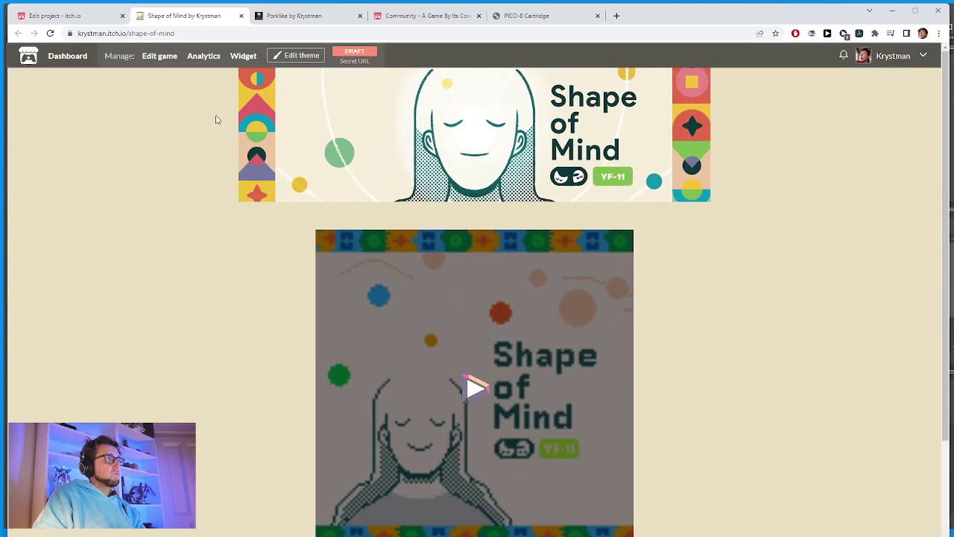
Open the theme editor and try a pale green as the BG 2 color.
click(288, 57)
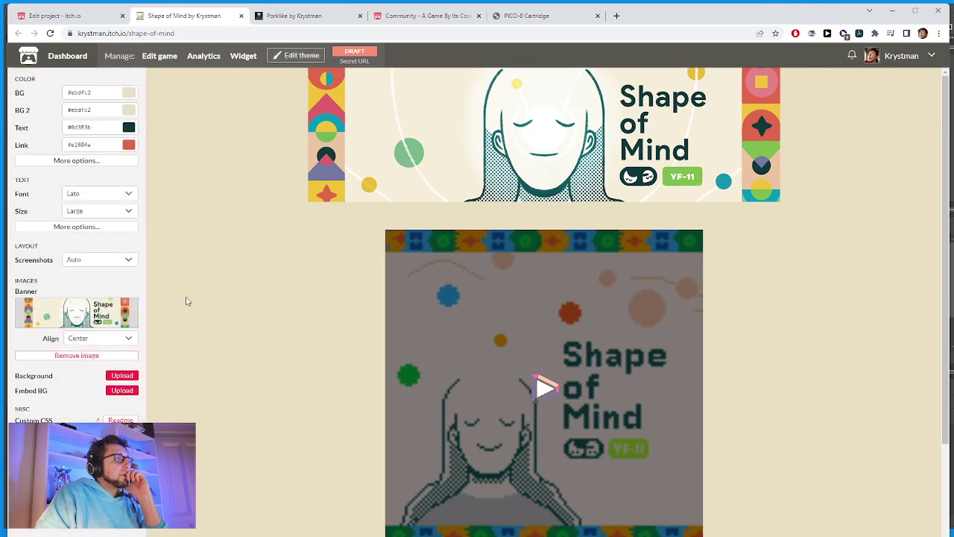
click(128, 110)
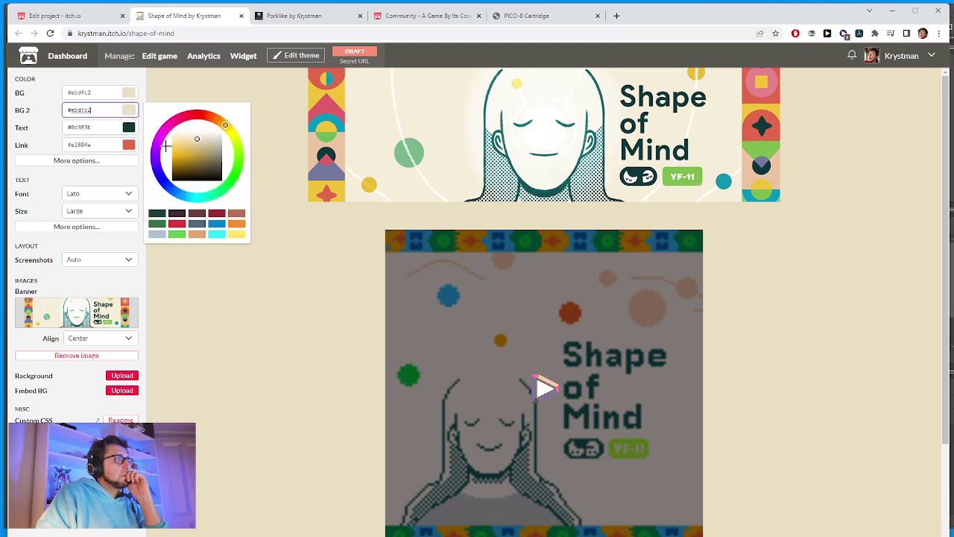
drag(234, 145, 234, 164)
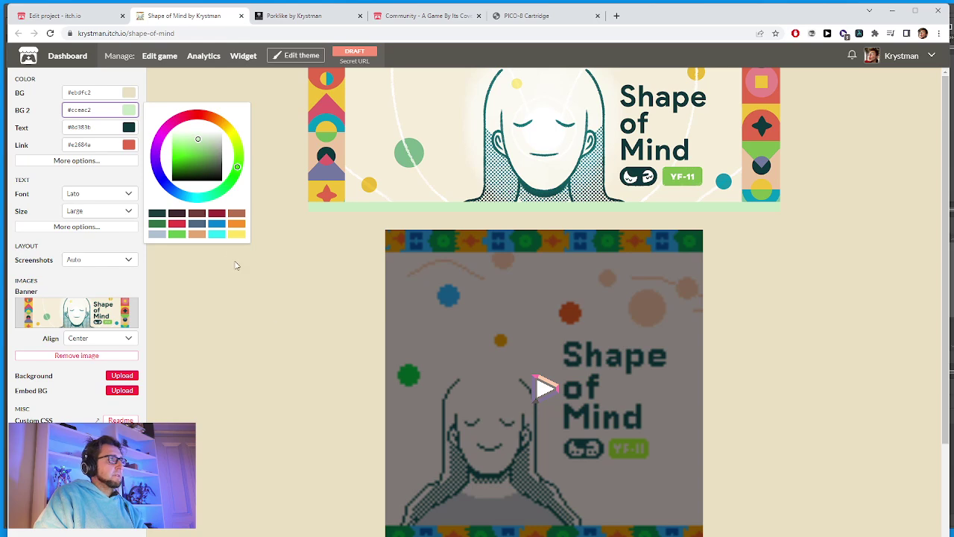
Copy the BG color #ebdfc2 into BG 2 so both backgrounds match.
triple_click(82, 92)
key(ctrl+c)
triple_click(82, 109)
key(ctrl+v)
click(251, 391)
Examine the How to Play section's keyboard list and the rest of the page in the theme preview.
scroll(330, 311, down, 4)
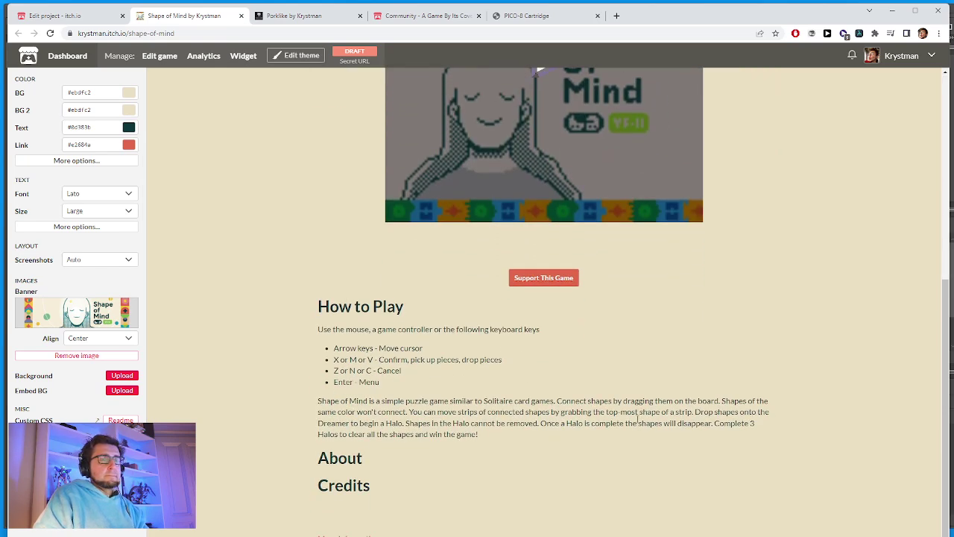
drag(351, 348, 386, 385)
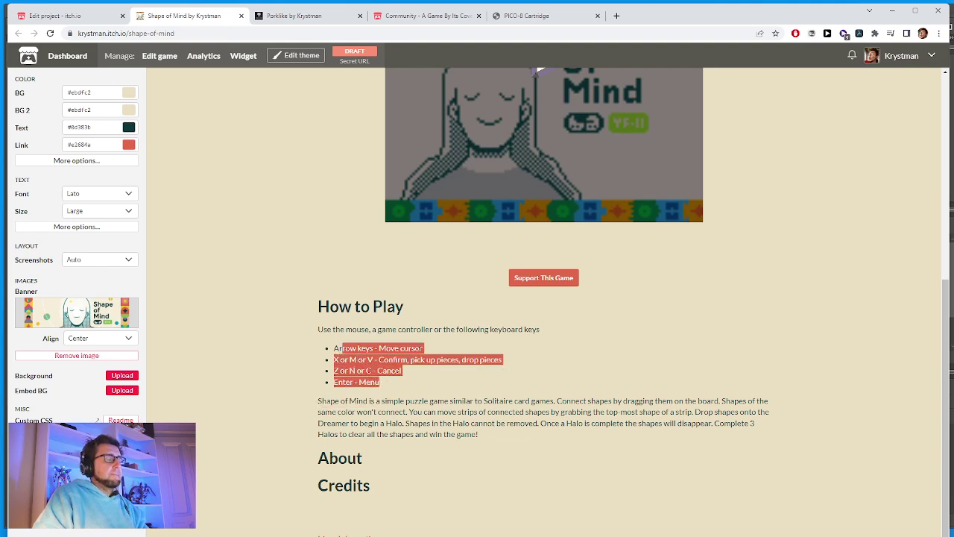
click(416, 374)
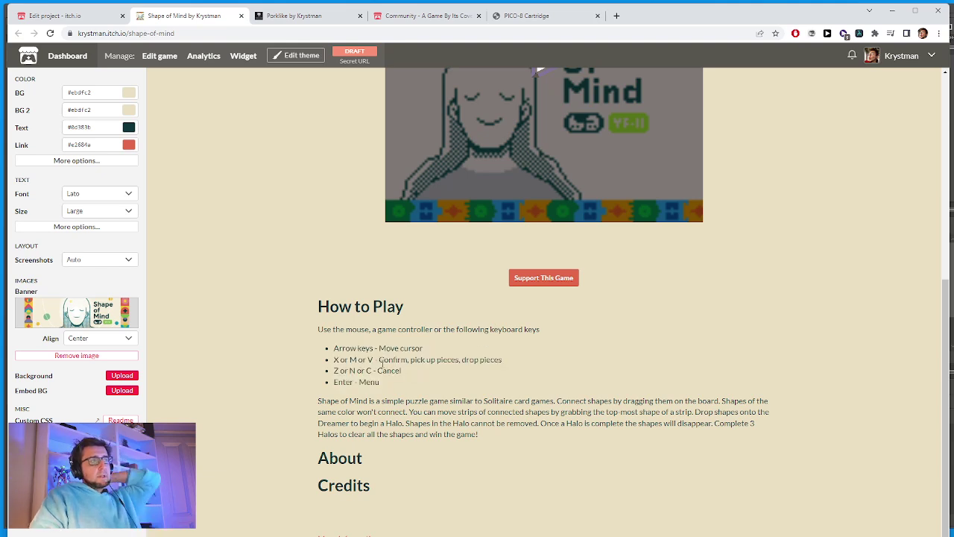
drag(342, 348, 384, 384)
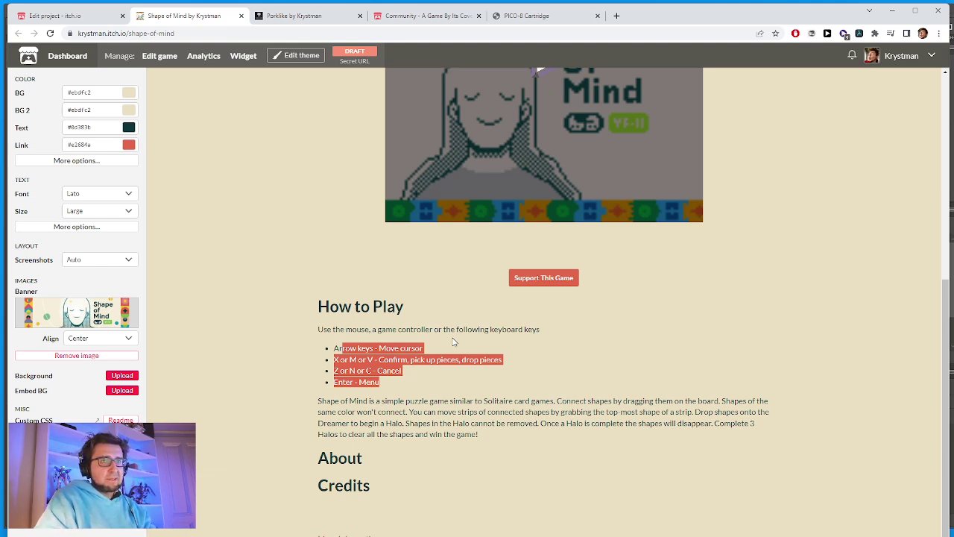
click(686, 466)
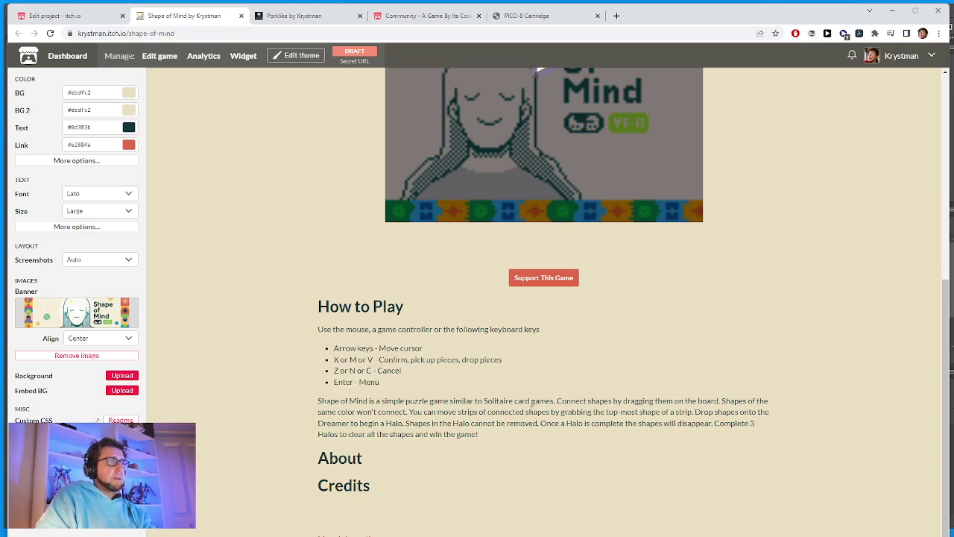
scroll(677, 285, up, 5)
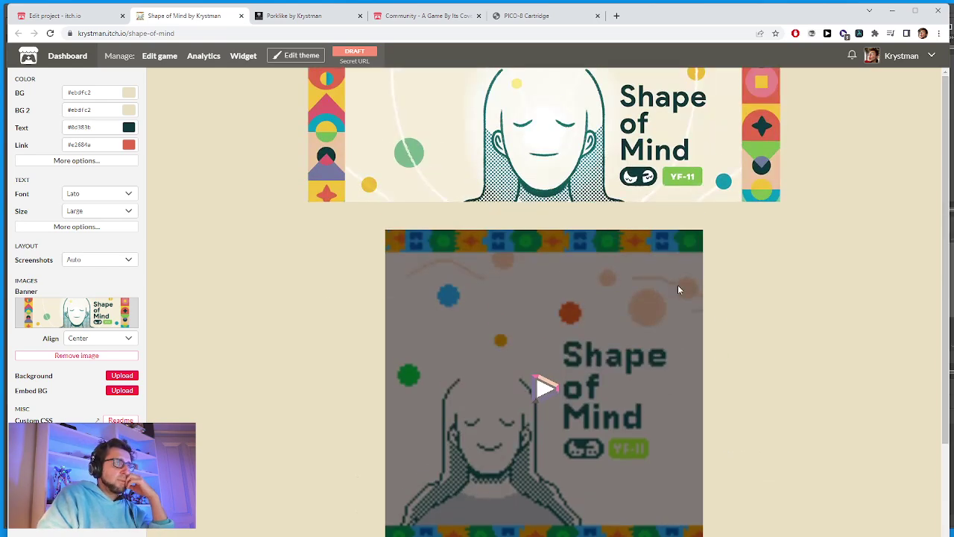
Look over the rest of the page preview, then return to the project editor and start a body-text paragraph under the About heading.
scroll(398, 448, down, 5)
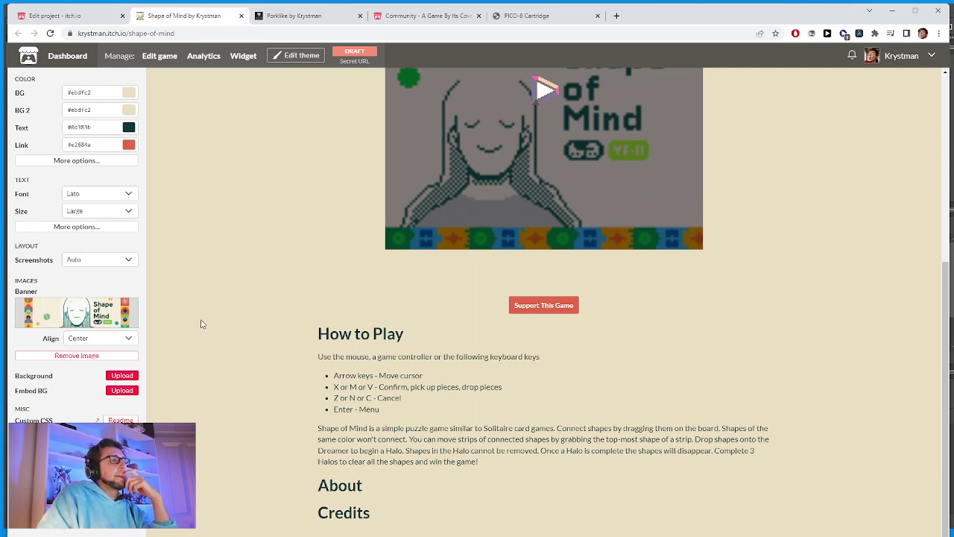
scroll(199, 328, down, 1)
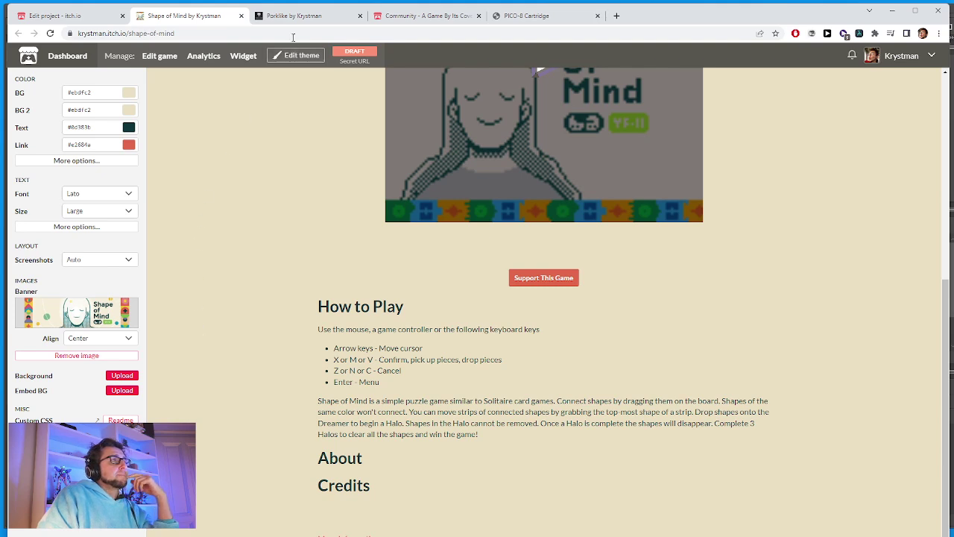
click(65, 15)
click(343, 351)
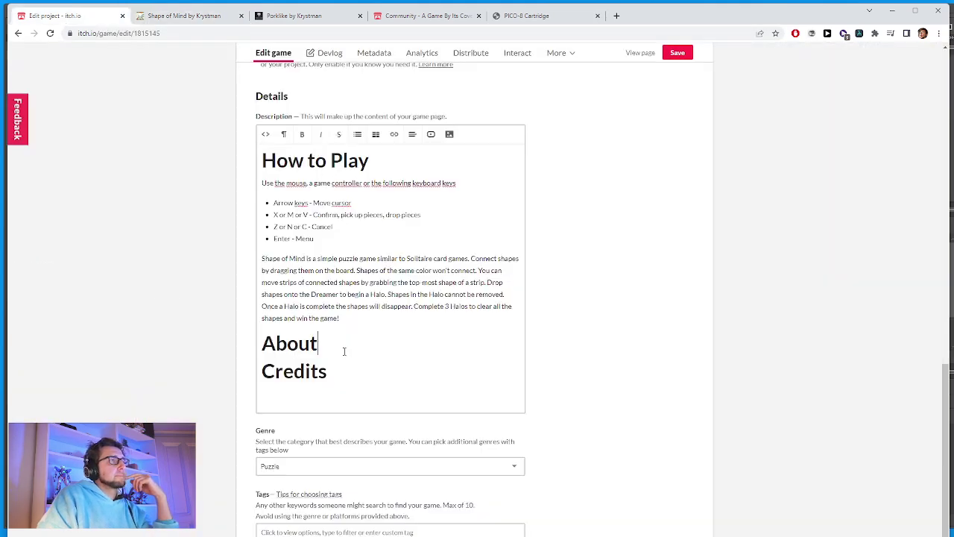
key(Return)
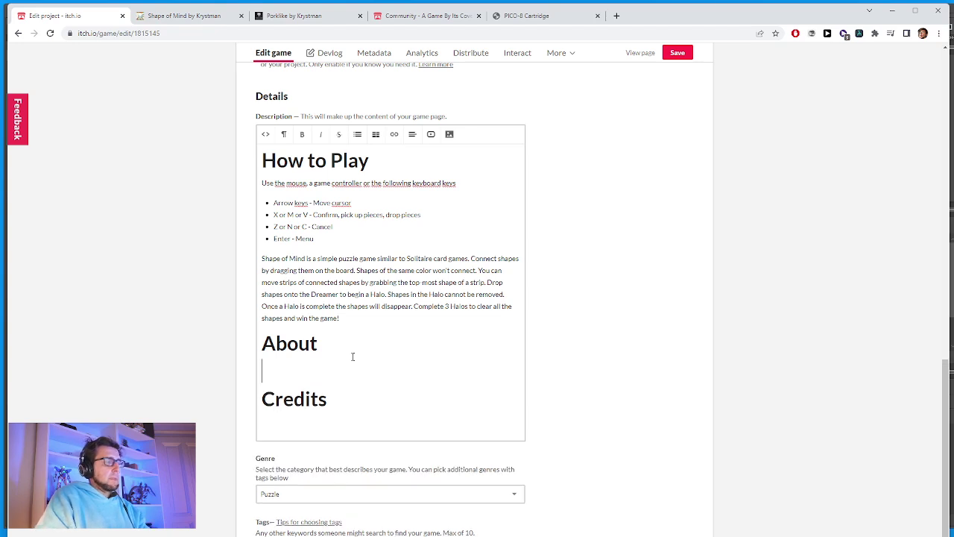
text(S)
key(BackSpace)
key(BackSpace)
key(Return)
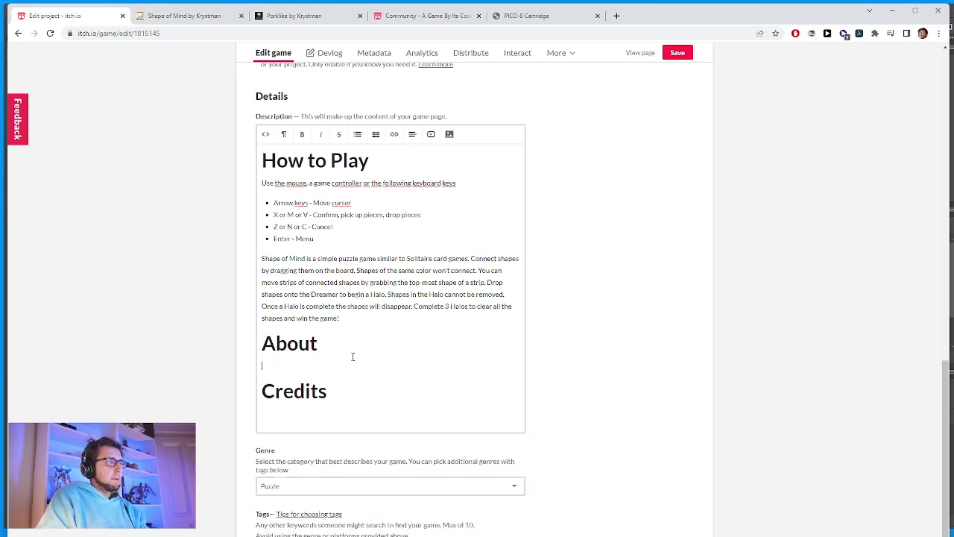
Begin the About paragraph with "Shape of Mind was creates as part of the".
text(Shape)
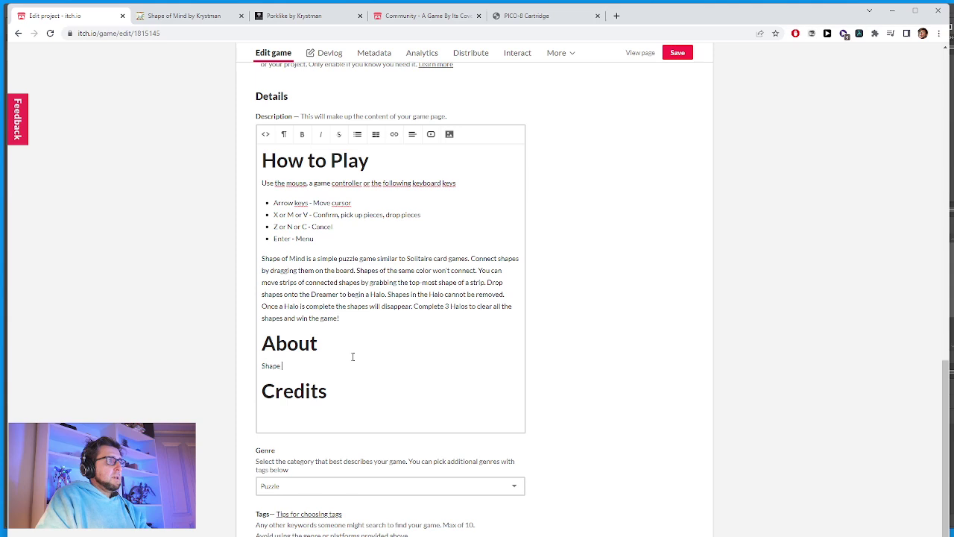
text( of Mind was cereate)
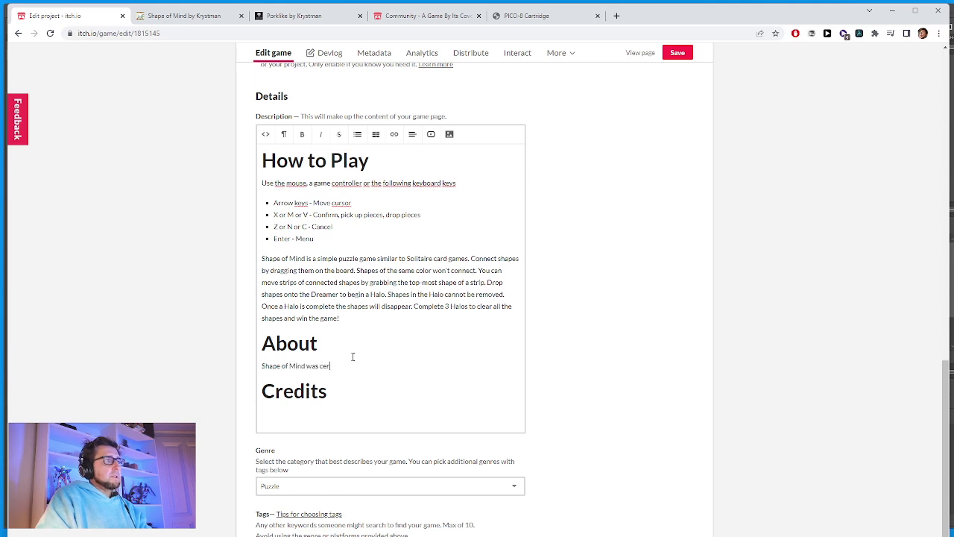
key(BackSpace)
key(BackSpace)
key(BackSpace)
key(BackSpace)
key(BackSpace)
key(BackSpace)
text(reate)
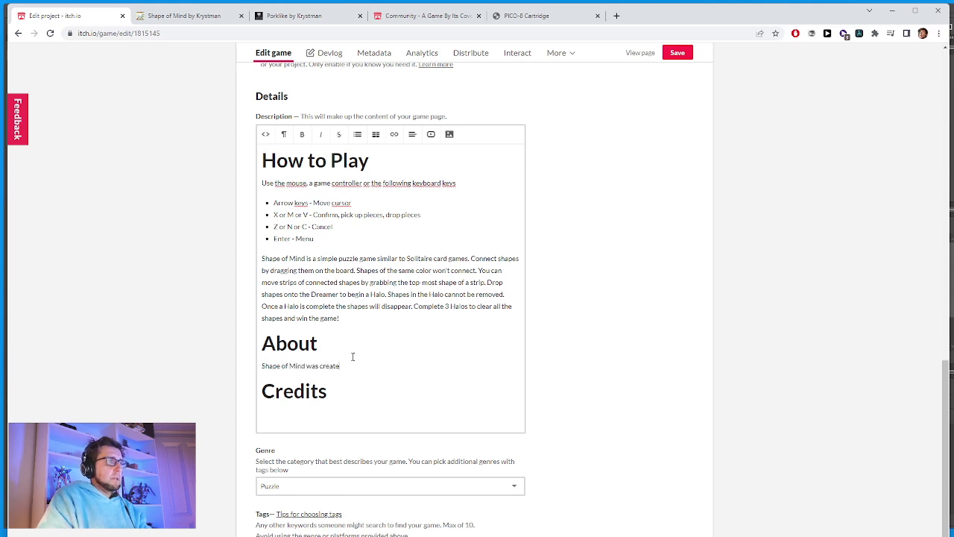
text(s as part of the)
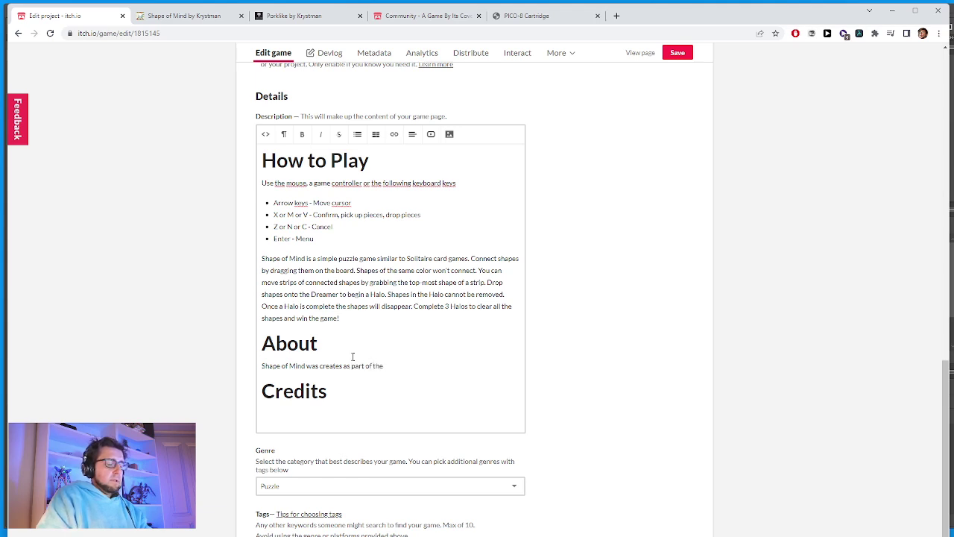
Continue the About sentence with the jam name "A Game By Its Cover Jam 2022.".
text( A Game By)
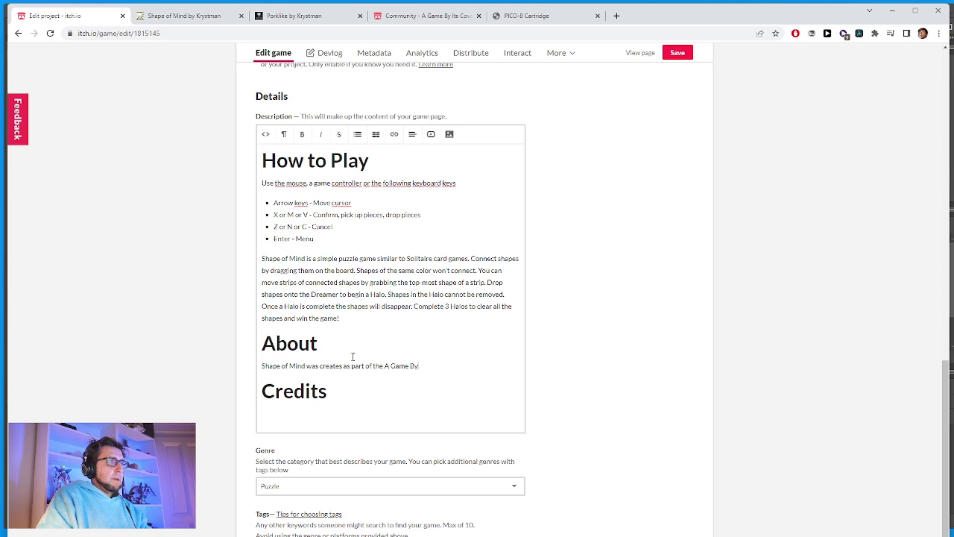
text( It's)
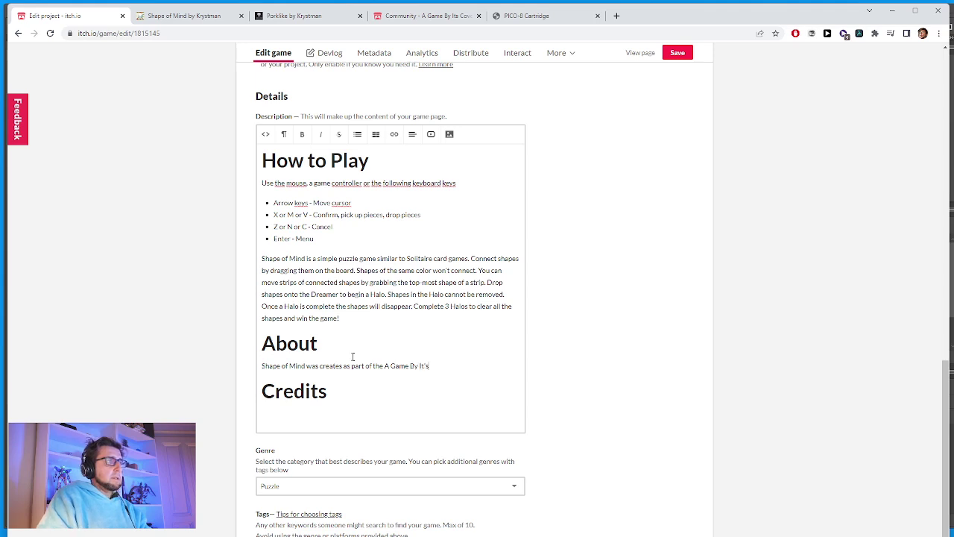
key(BackSpace)
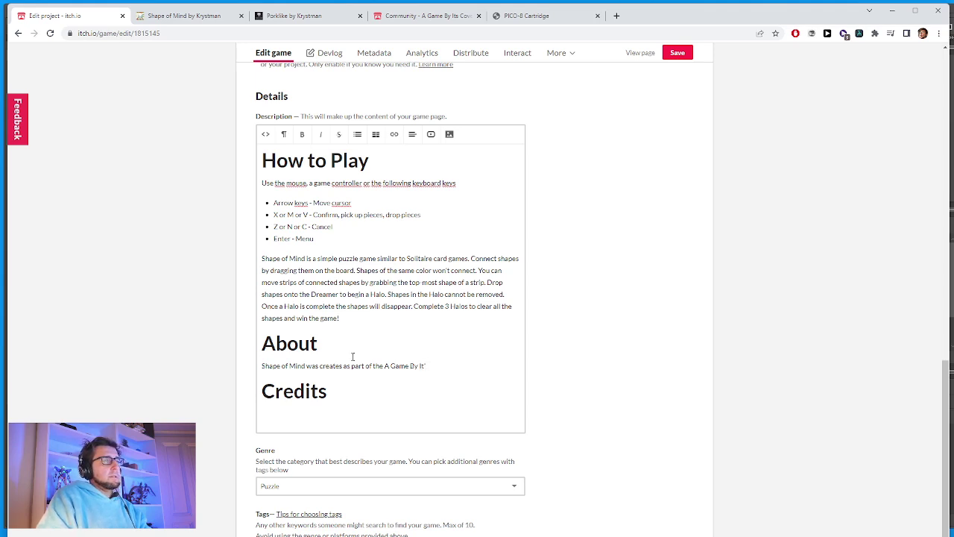
key(BackSpace)
text(s)
text( Cove)
key(BackSpace)
key(BackSpace)
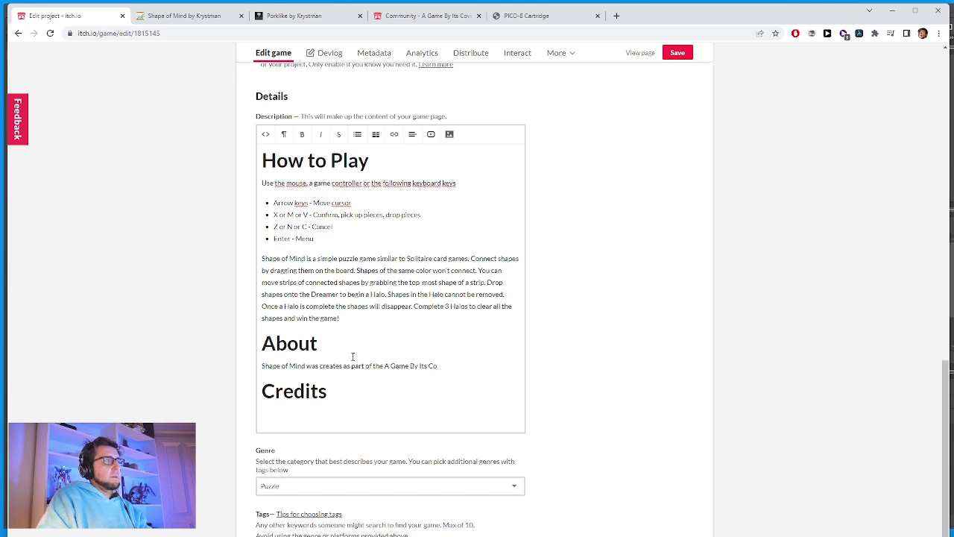
text(ver Jam 2022.)
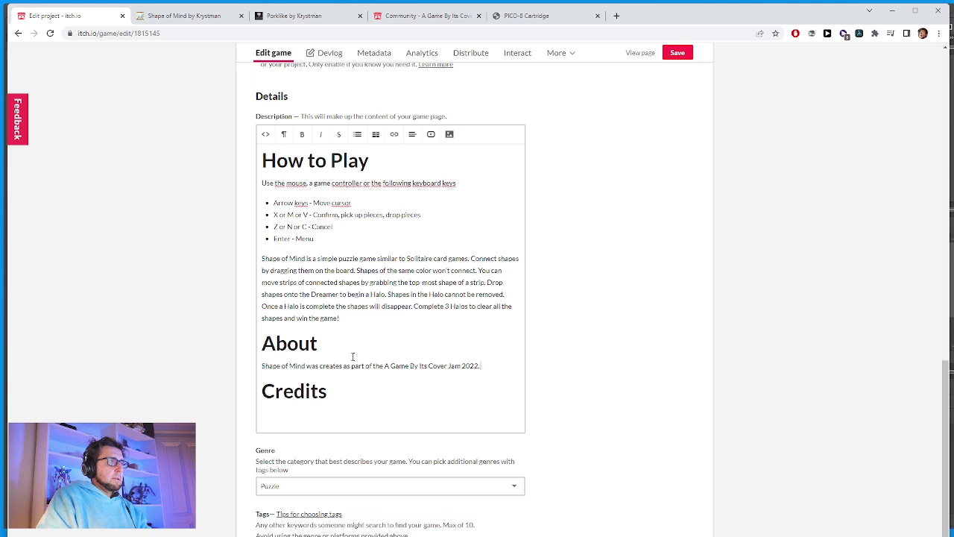
Remove the period after 2022 and extend the About sentence with "based on a cart design by".
key(BackSpace)
text(based on a)
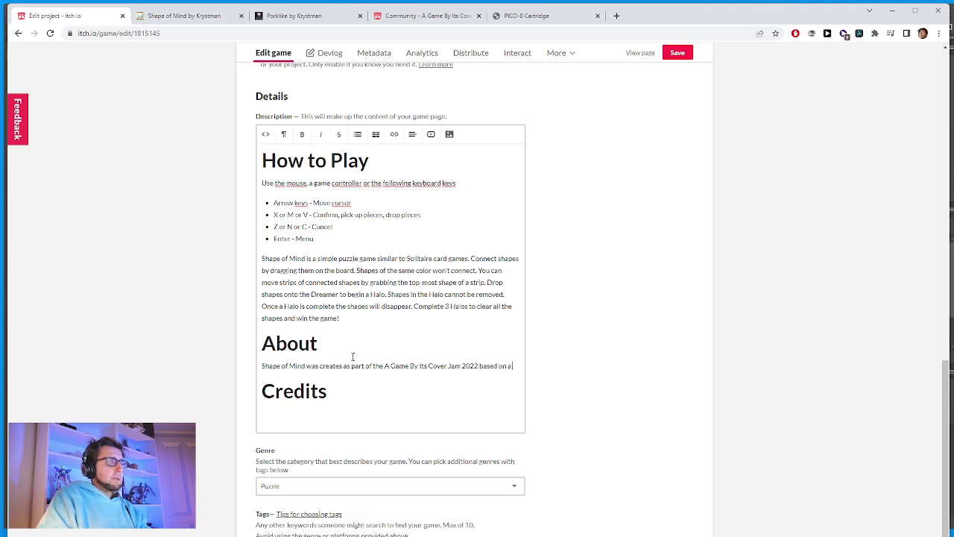
text( cart desigbn)
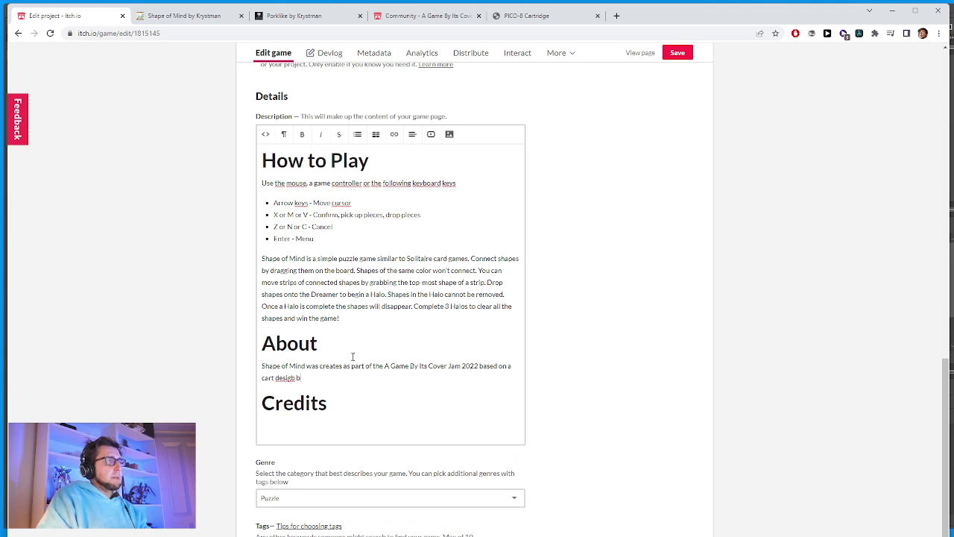
key(BackSpace)
key(BackSpace)
text(n by)
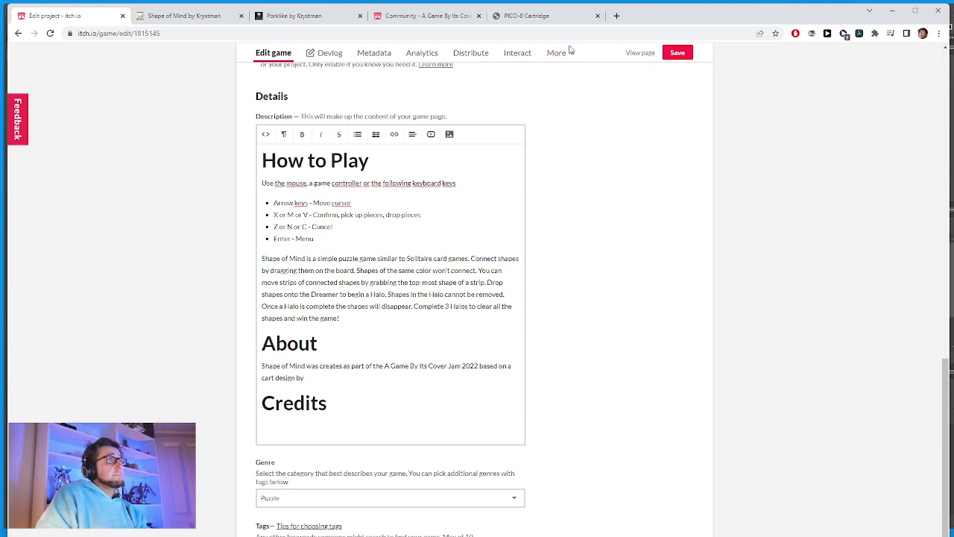
Check the PICO-8 cartridge page and the A Game By Its Cover community page, then return to the project editor.
click(552, 20)
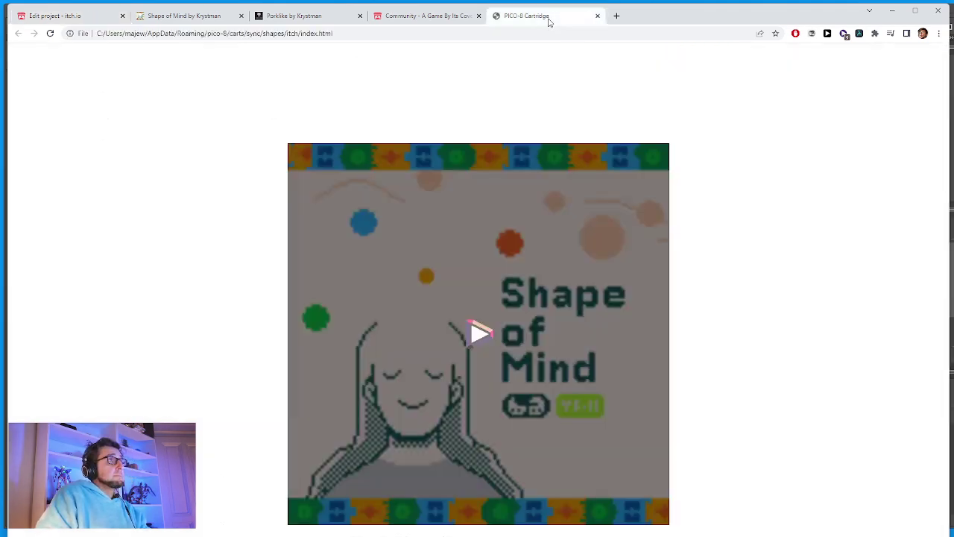
click(616, 17)
key(ctrl+w)
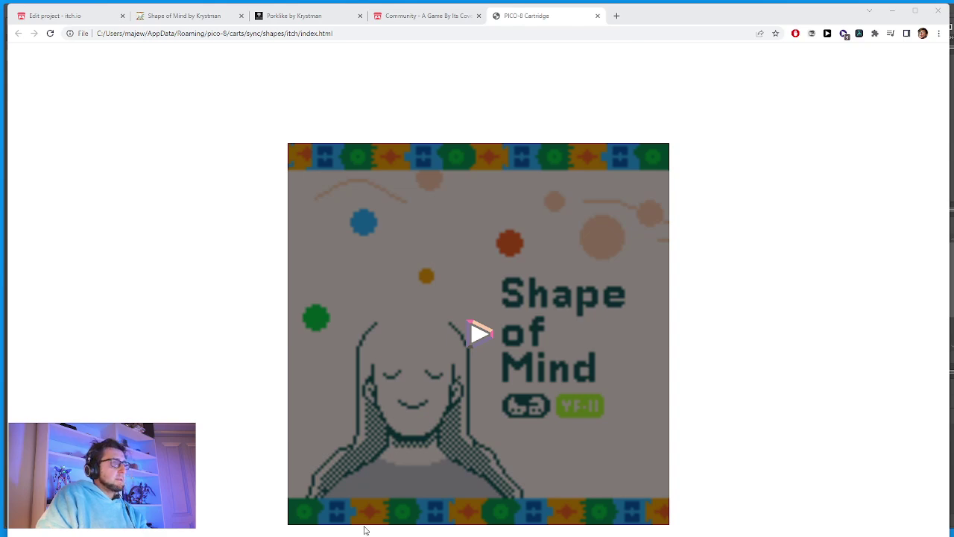
click(403, 15)
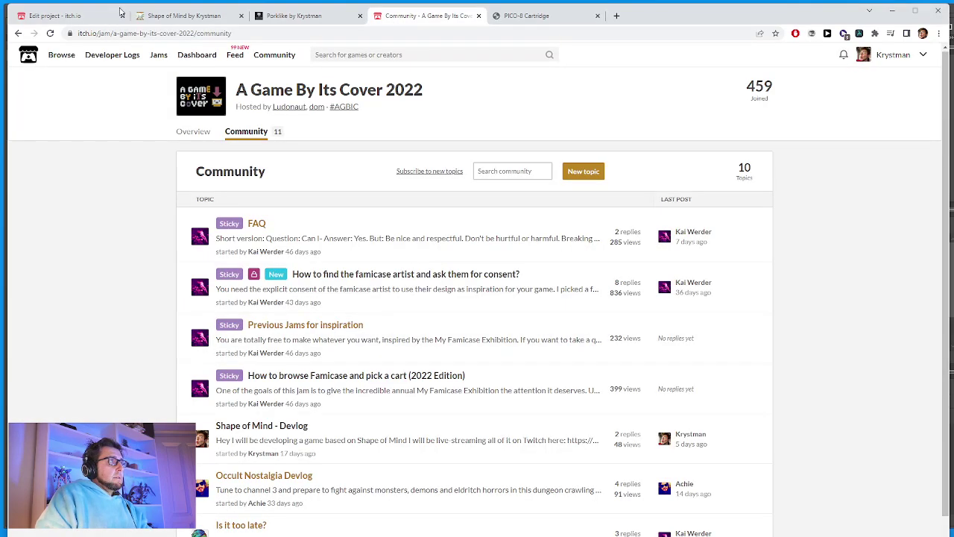
click(187, 16)
click(56, 16)
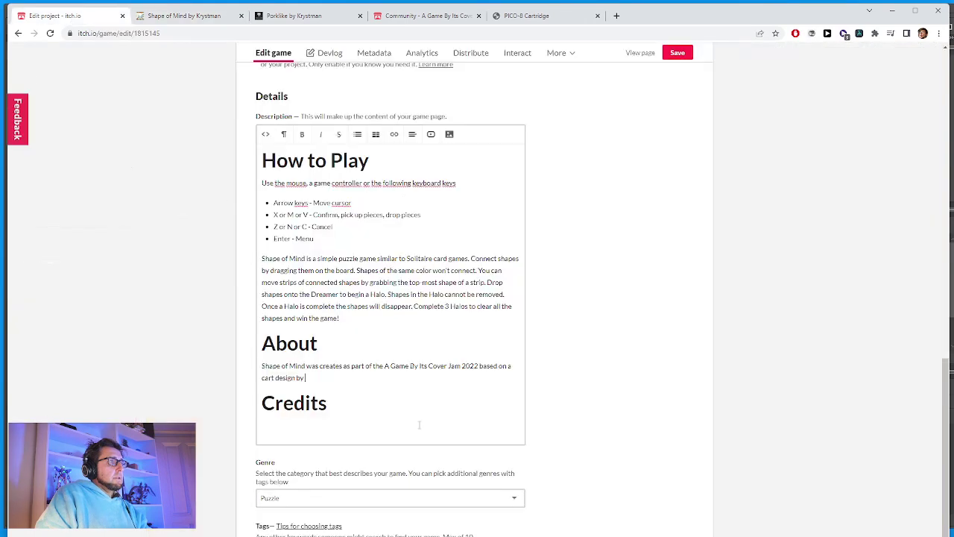
Correct "creates" to "created" in the About sentence and finish it with the cart designer's full name and a period.
click(344, 365)
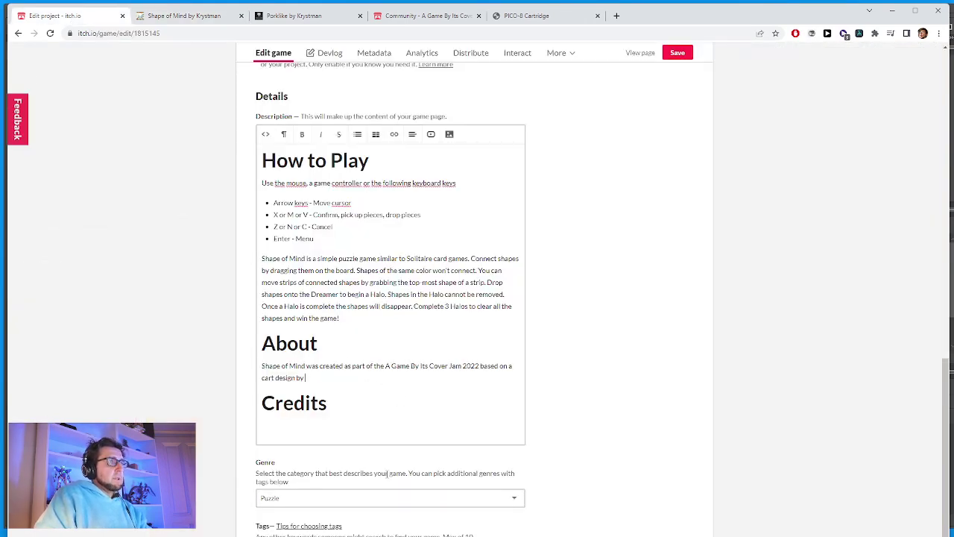
text(Agustin Crisostomo)
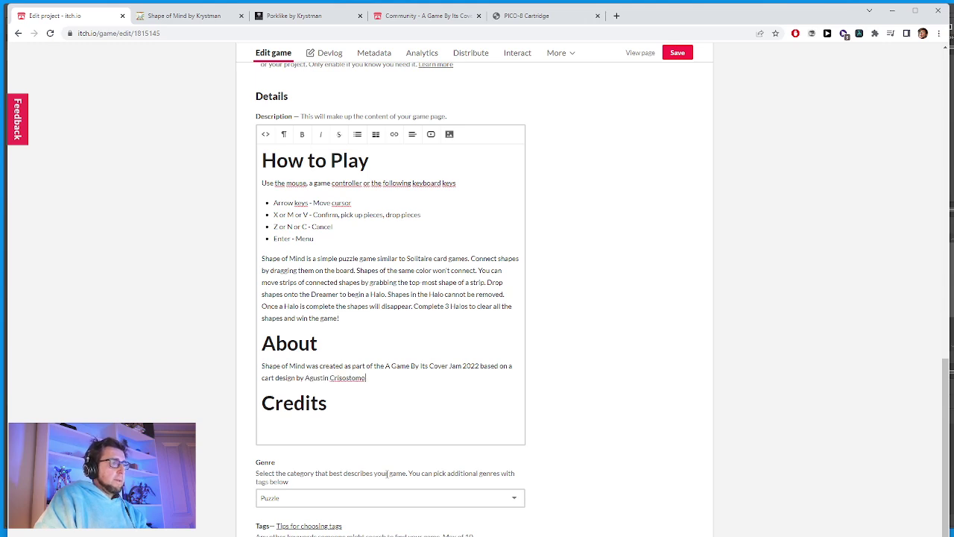
text(.)
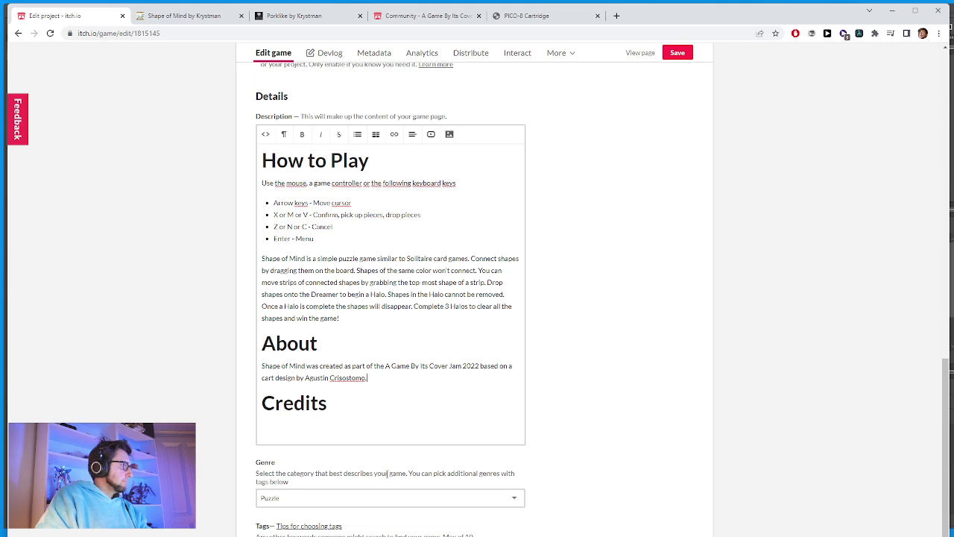
Add blank lines between the About paragraph and the Credits heading, undoing the deletion that strips the heading's formatting.
key(Return)
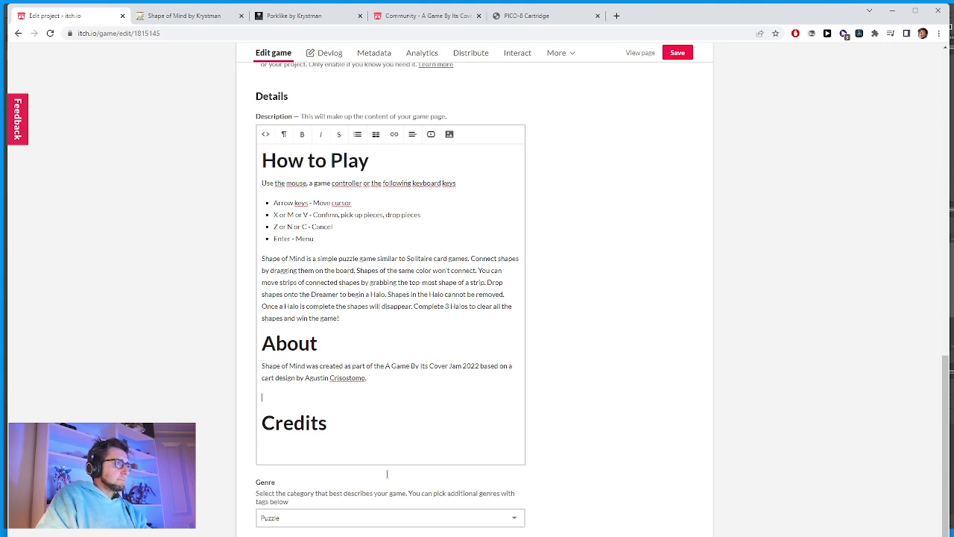
key(Return)
key(BackSpace)
key(Delete)
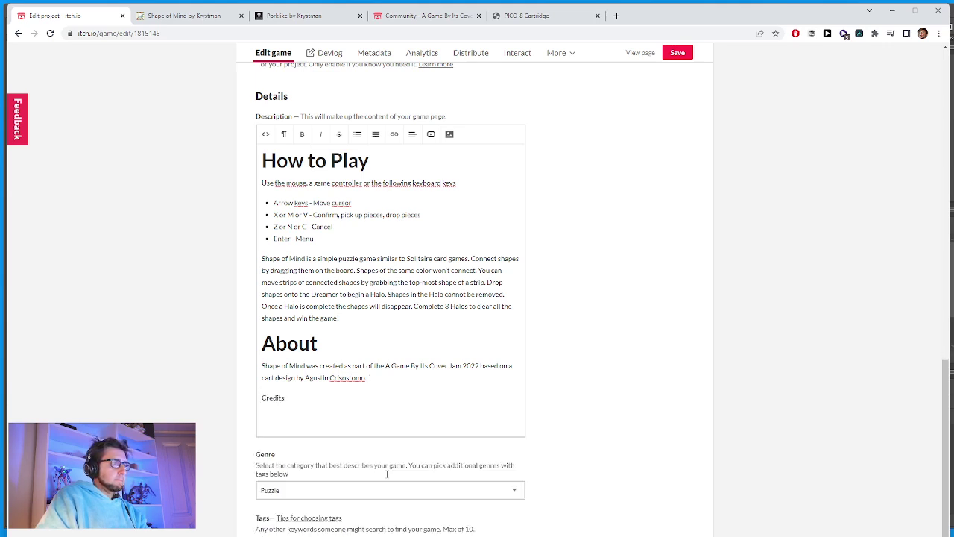
key(ctrl+z)
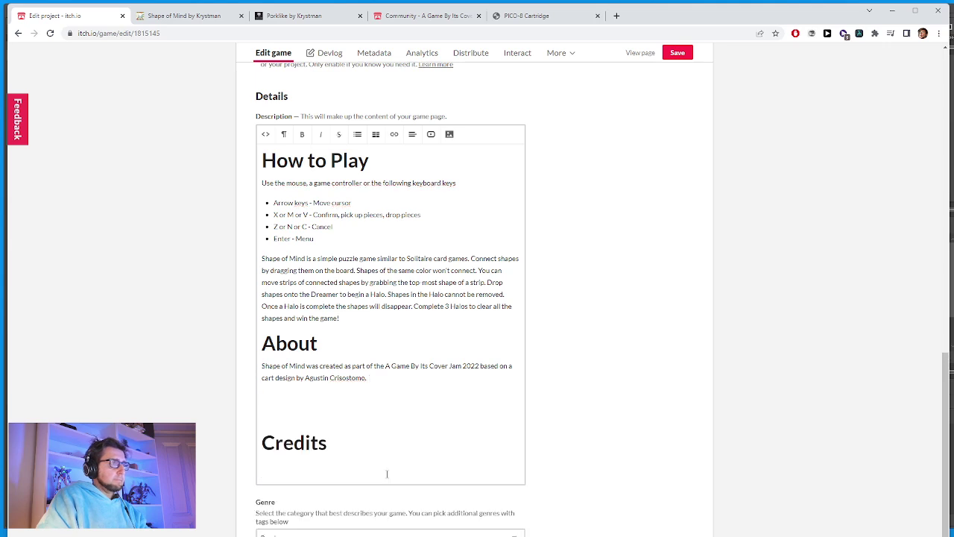
Add the sentence "The game was developed on the Pico-8 fantasy console." to the end of the About paragraph.
text(The game)
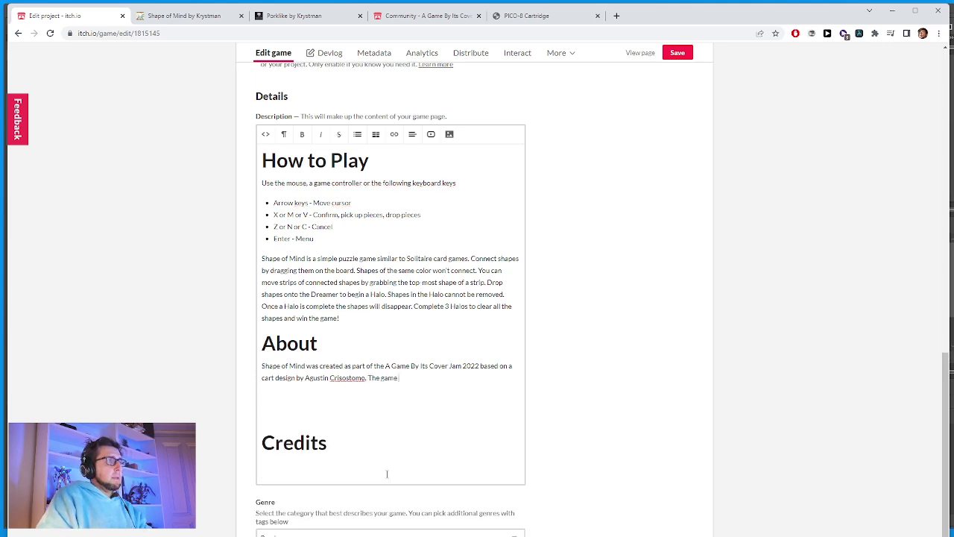
text( was)
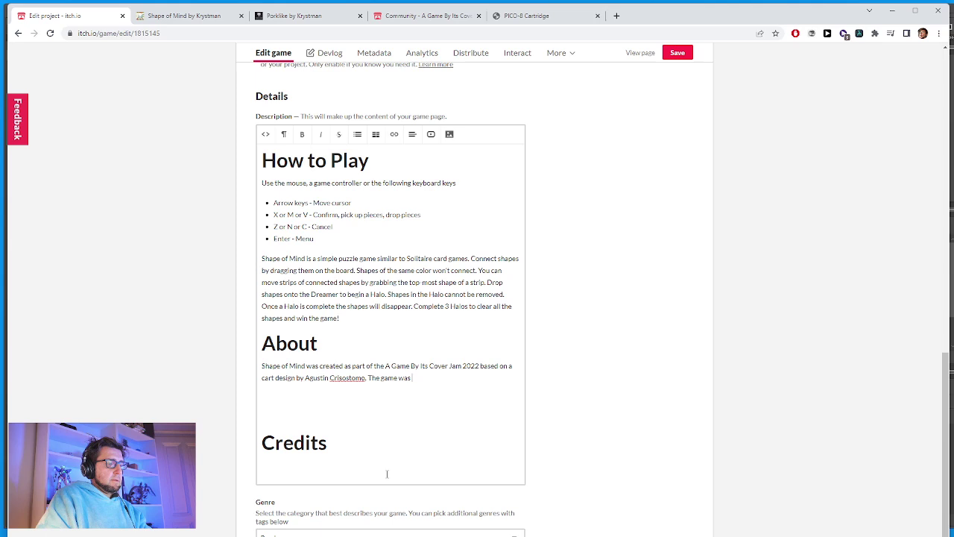
text( developed)
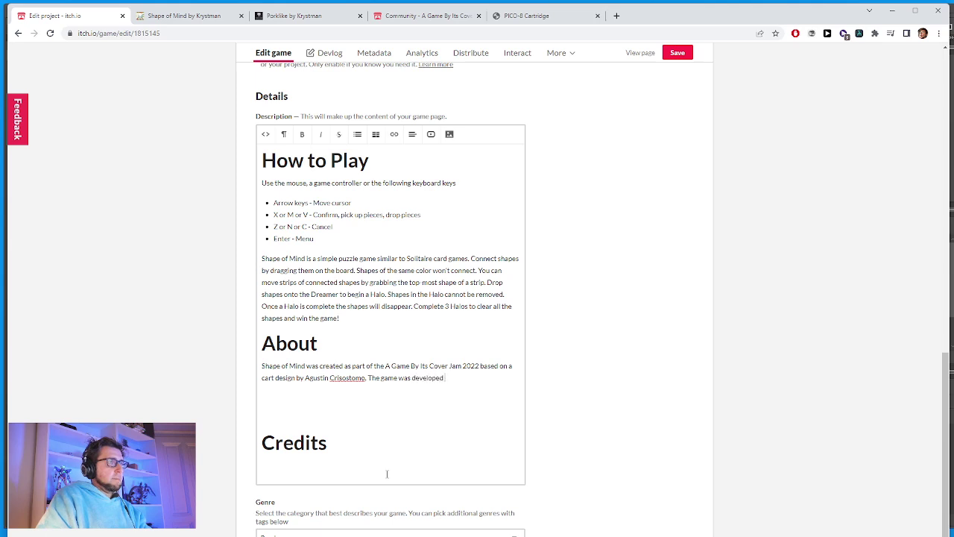
text( in)
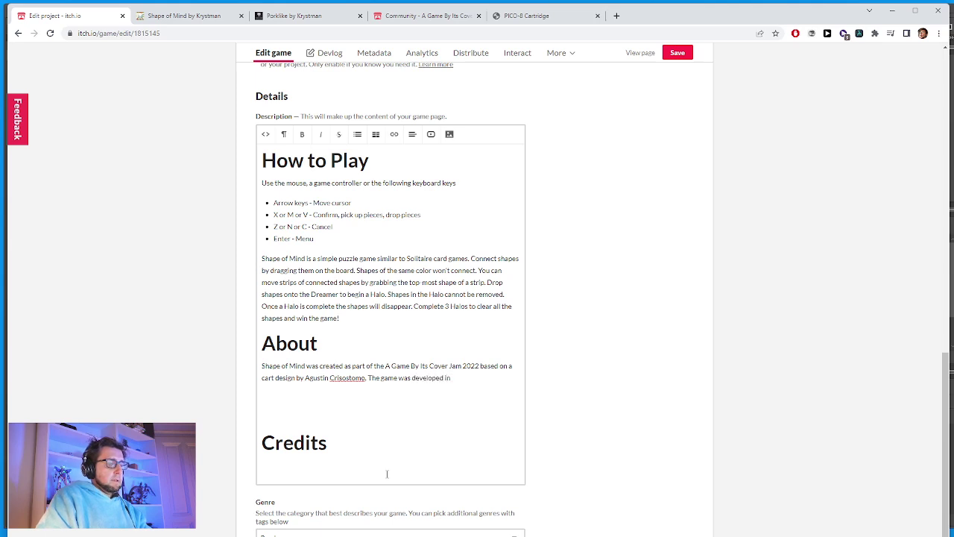
text( Pico)
key(BackSpace)
key(BackSpace)
key(BackSpace)
key(BackSpace)
key(BackSpace)
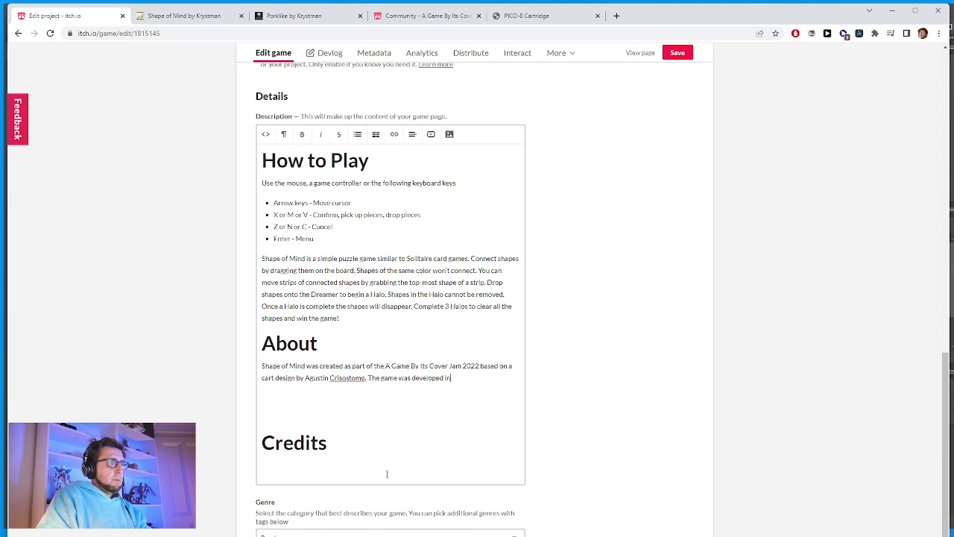
text(on the Pi)
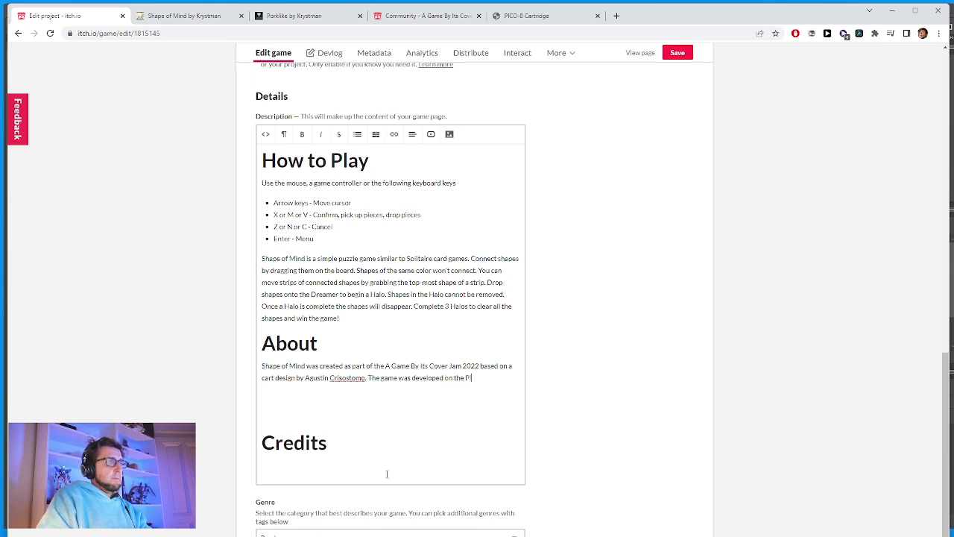
text(co-8 fantas)
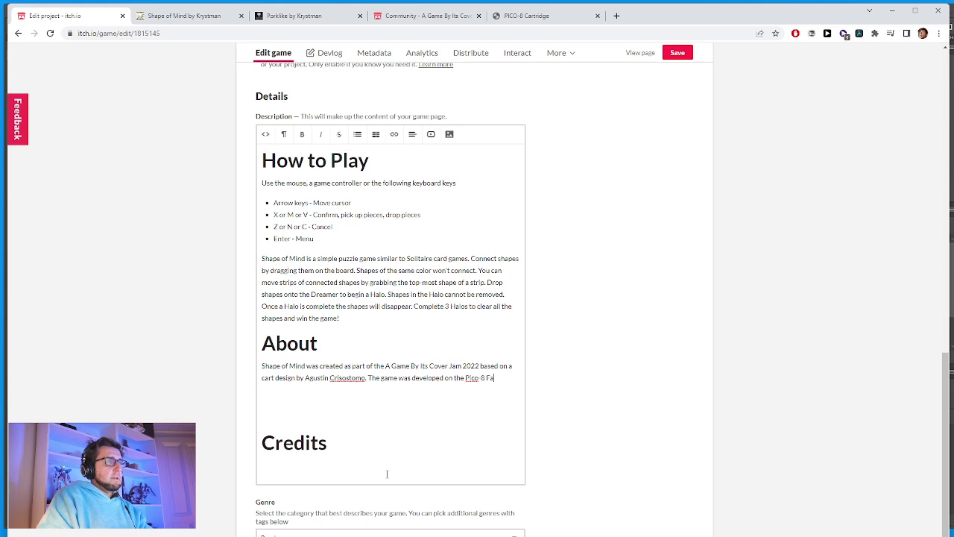
text(y console.)
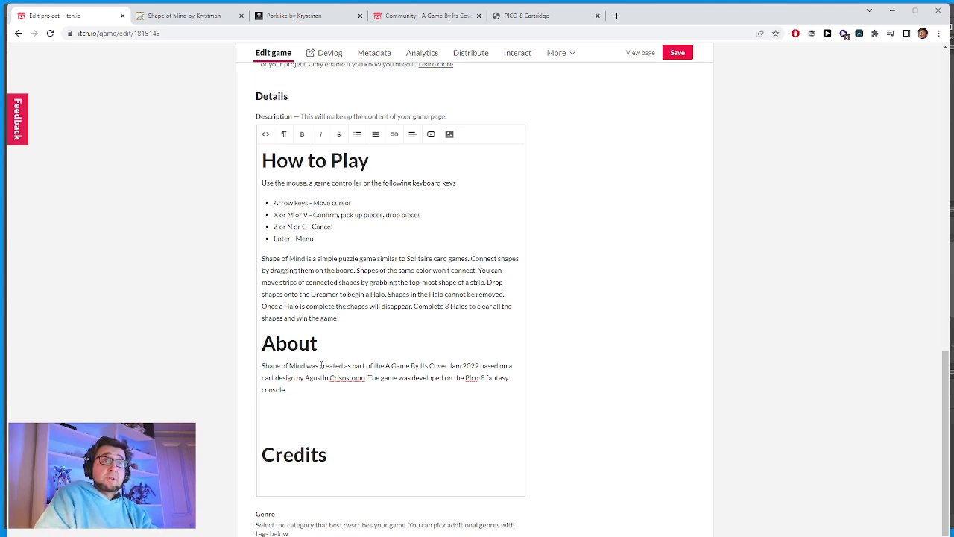
Replace the numeral 3 with the word "three" in the How to Play sentence about completing Halos.
click(338, 399)
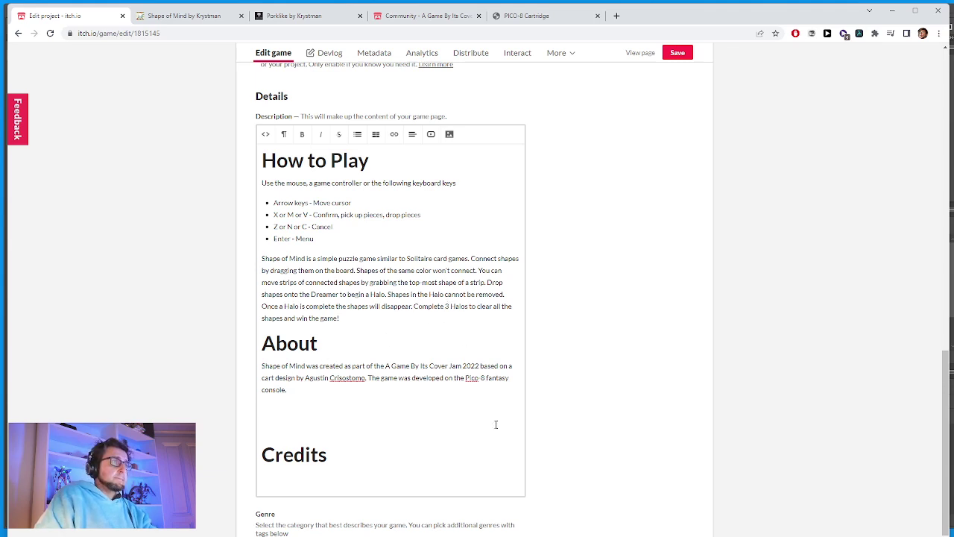
key(BackSpace)
text(tree)
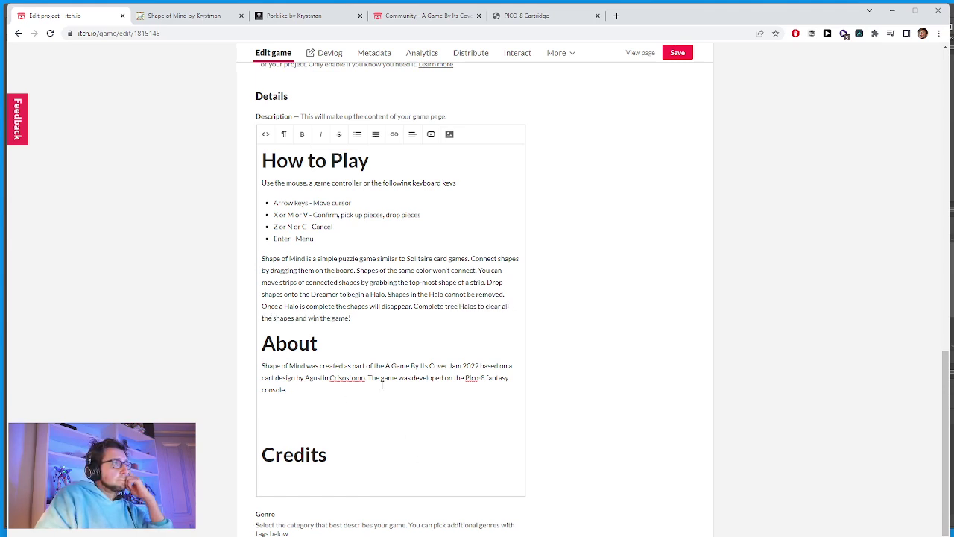
text(h)
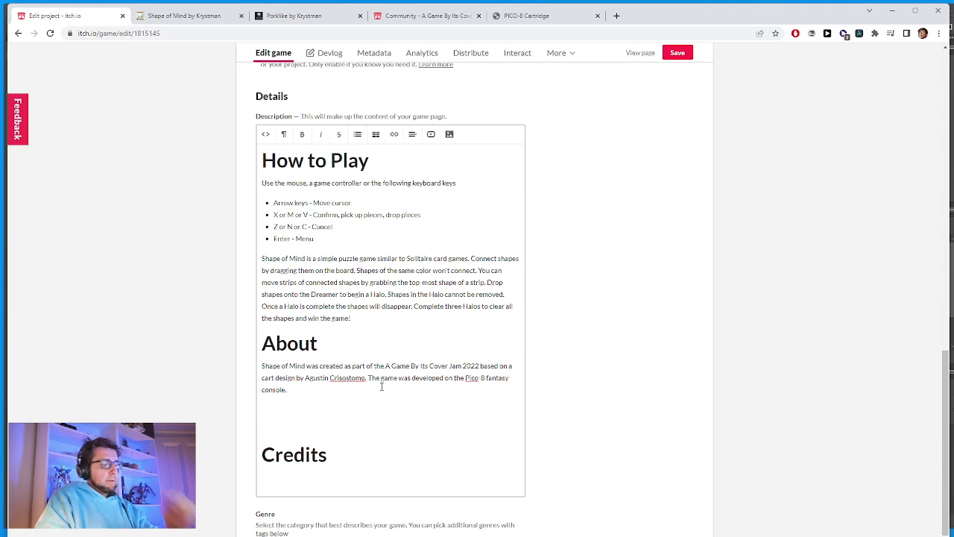
Add "The development was live-streamed on the Lazy Devs Academy channel." to the About paragraph and start a new line below it.
text(The develop)
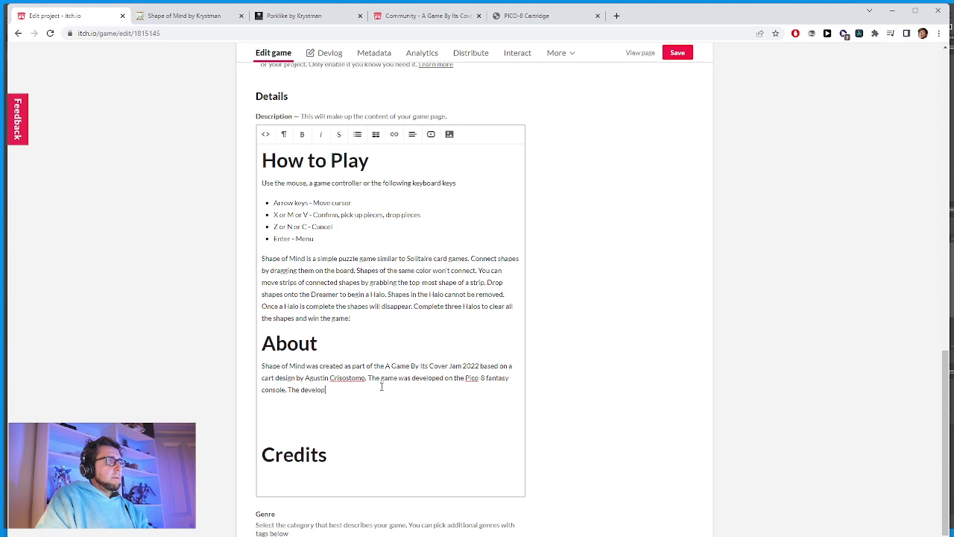
text(ers)
key(BackSpace)
key(BackSpace)
key(BackSpace)
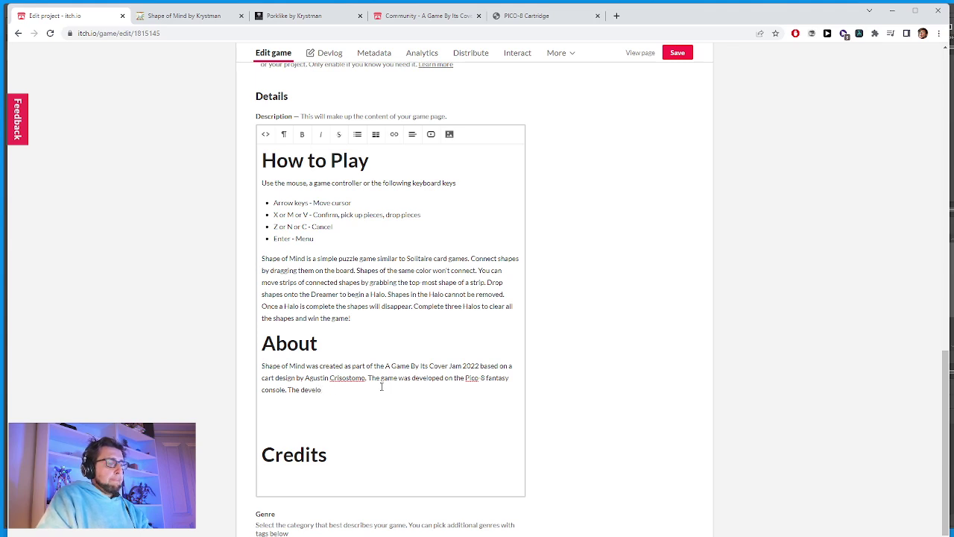
text(ment a)
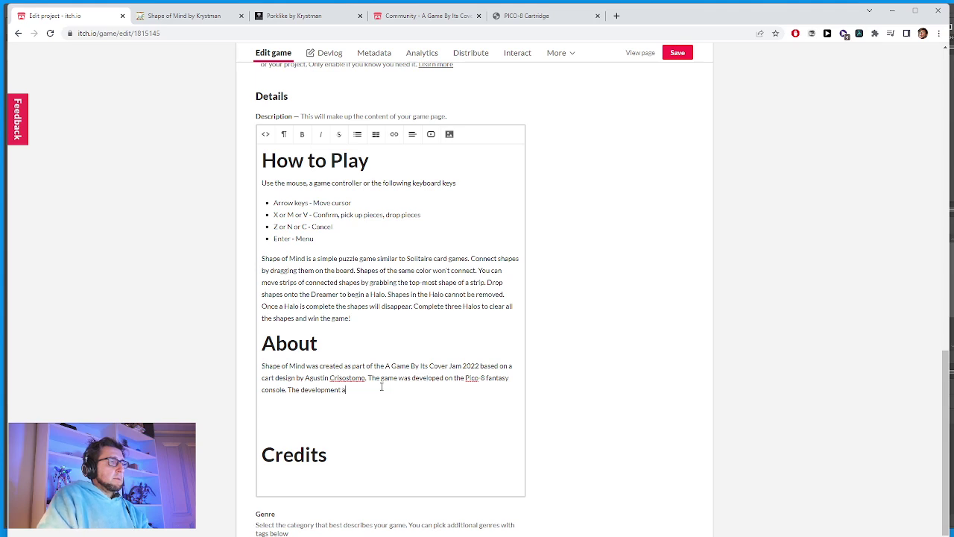
text(t wa)
key(BackSpace)
text(was live-streamed)
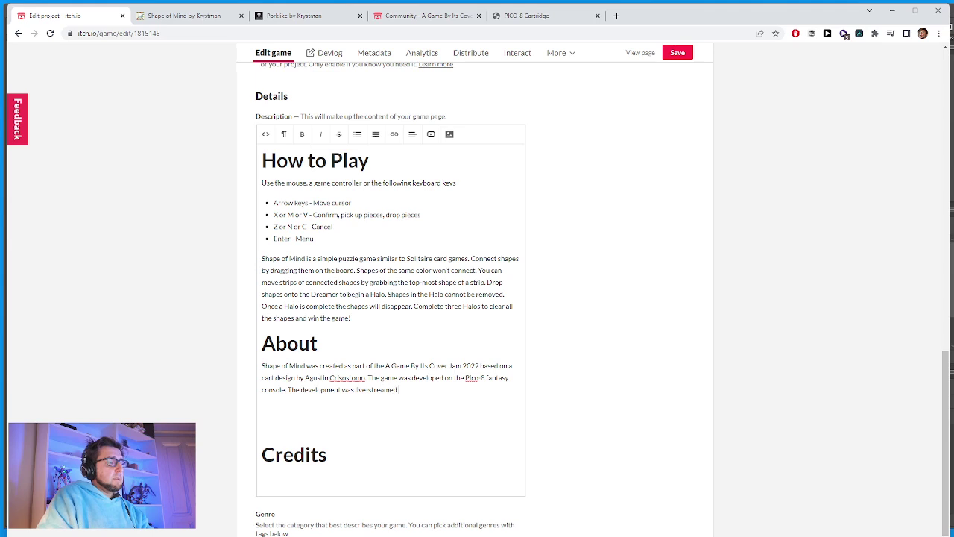
text( o)
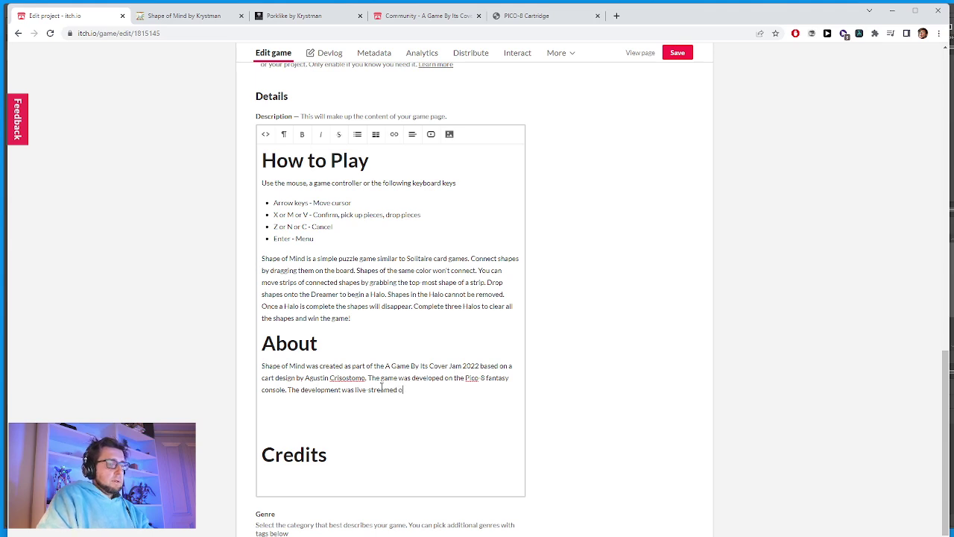
text(n the Lay)
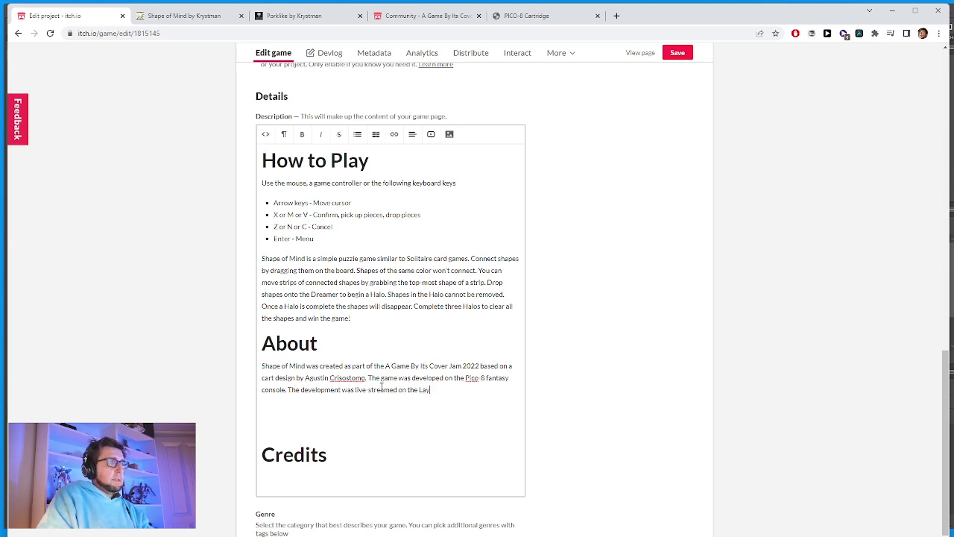
key(BackSpace)
text(zy Dev)
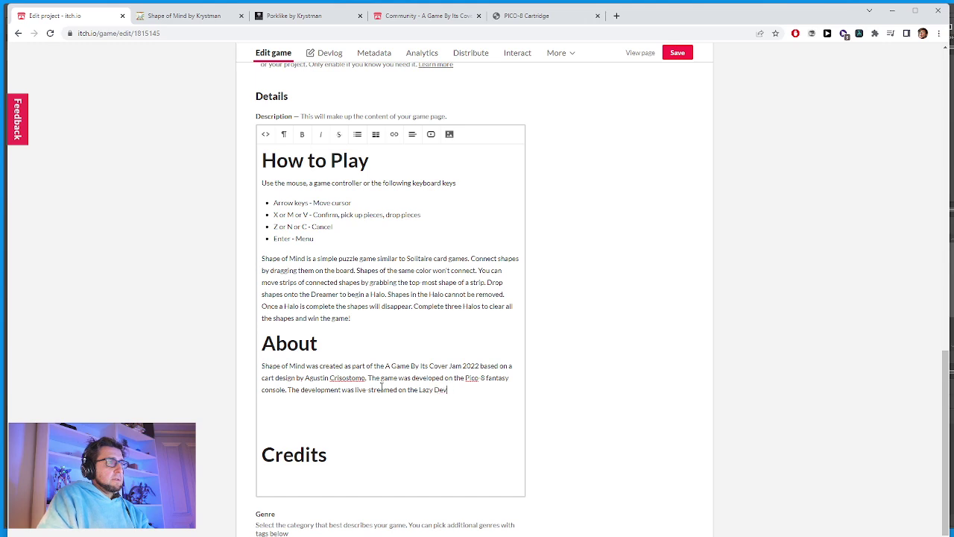
text(s c Academy channel)
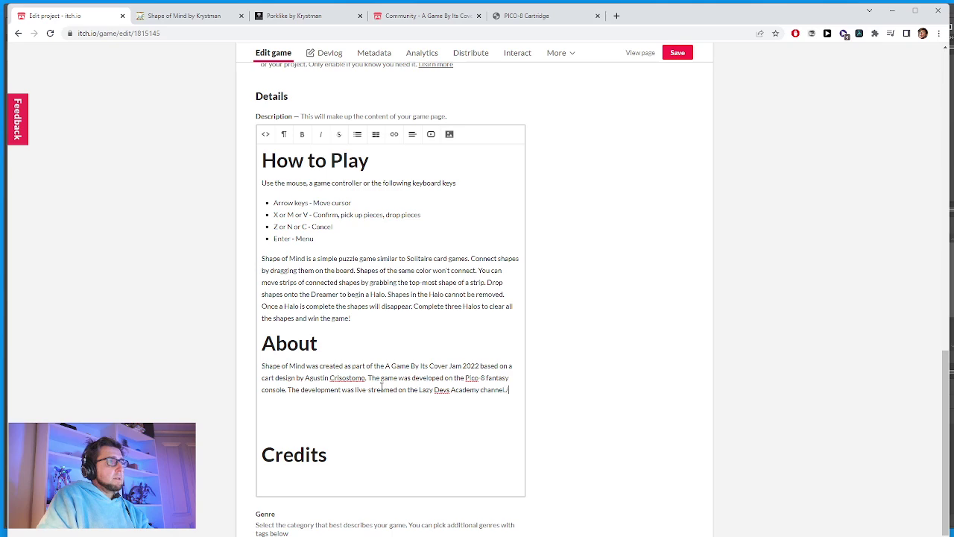
text(.)
key(Return)
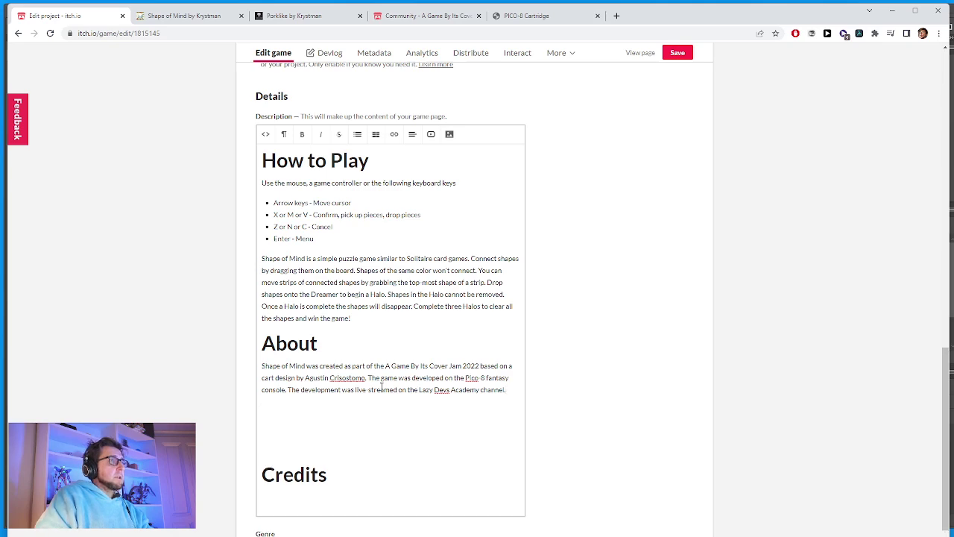
Open YouTube in place of the Porklike page and switch to the Lazy Devs channel account.
click(208, 16)
click(294, 15)
click(295, 33)
text(www.y)
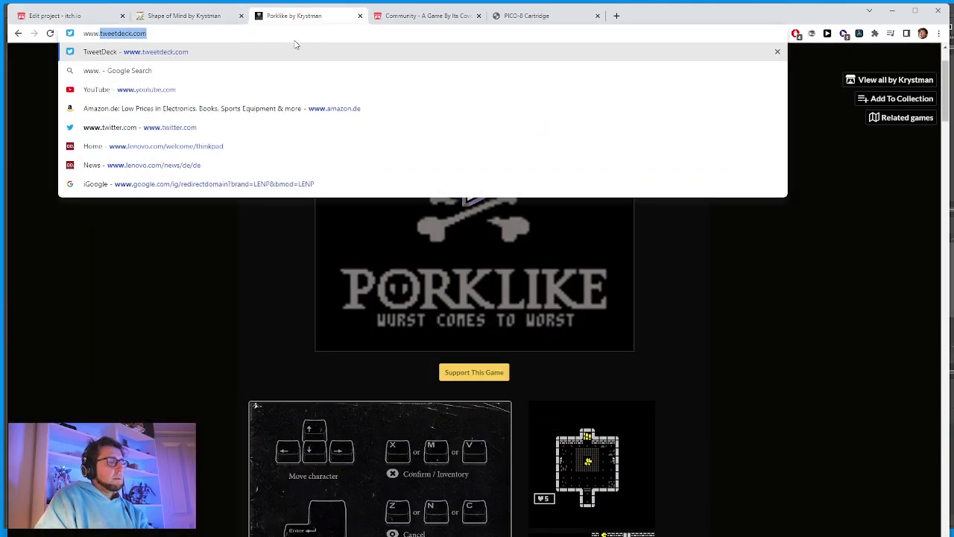
key(Return)
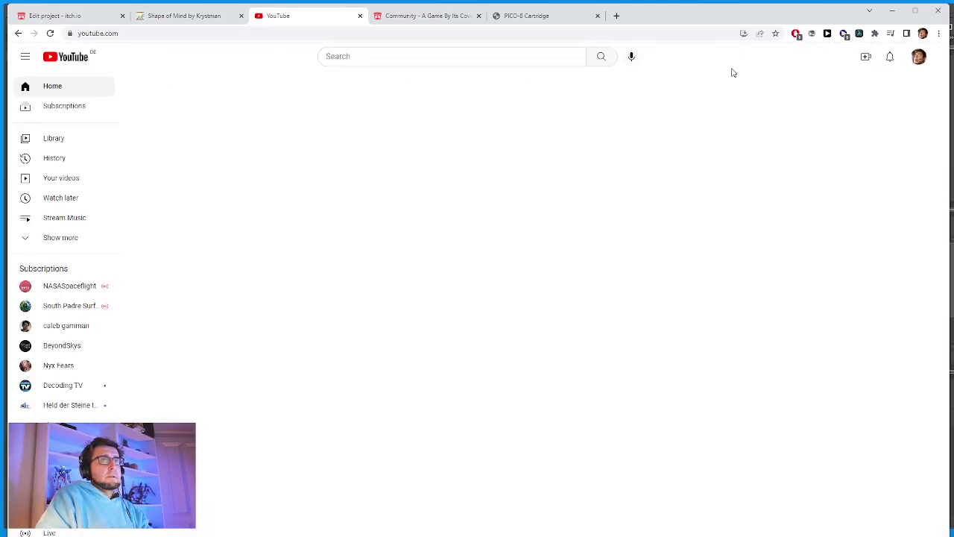
click(924, 59)
click(857, 171)
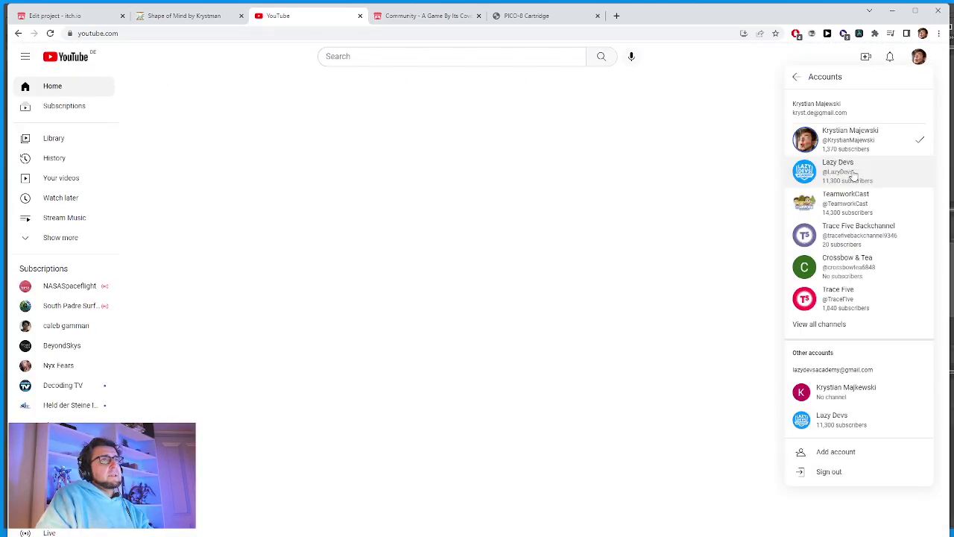
click(853, 173)
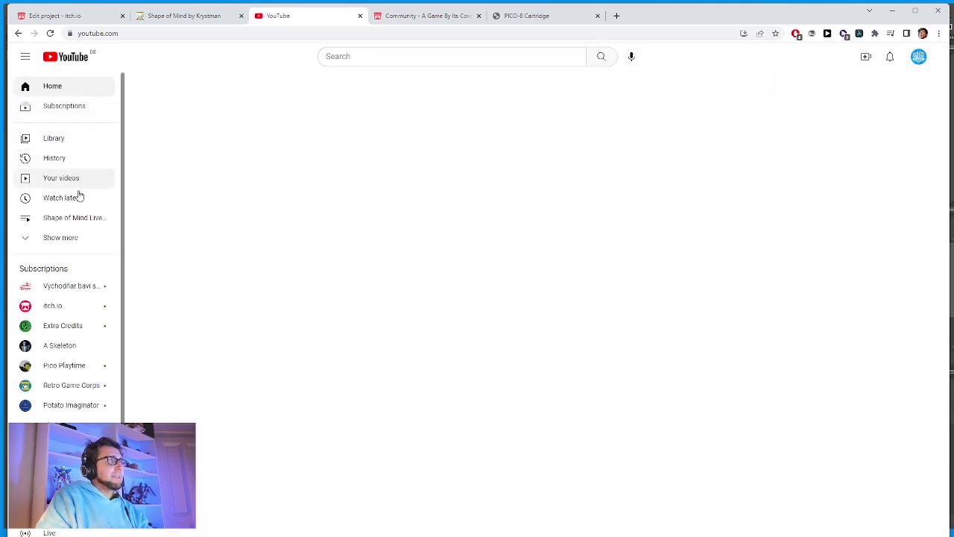
Open the Shape of Mind Livestream playlist and copy its web address.
click(75, 238)
click(79, 217)
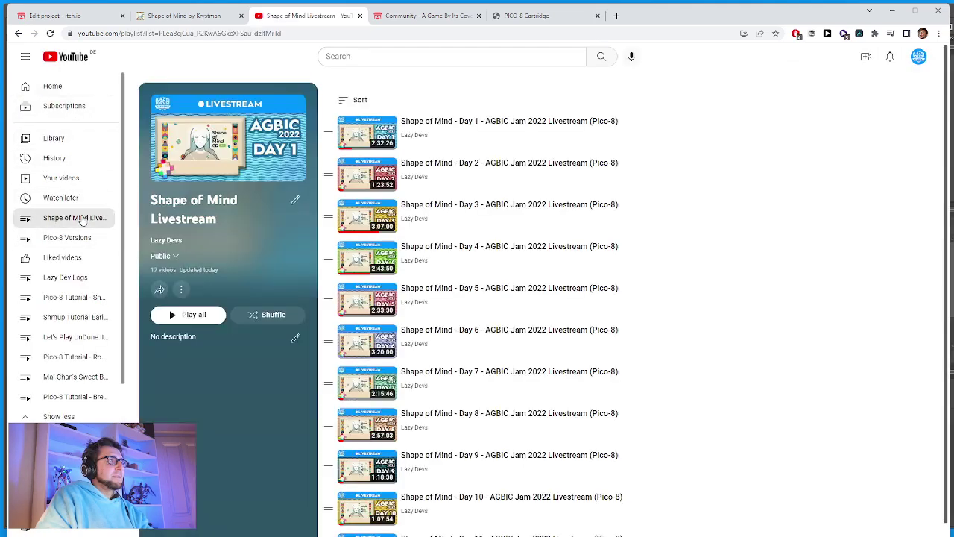
click(134, 33)
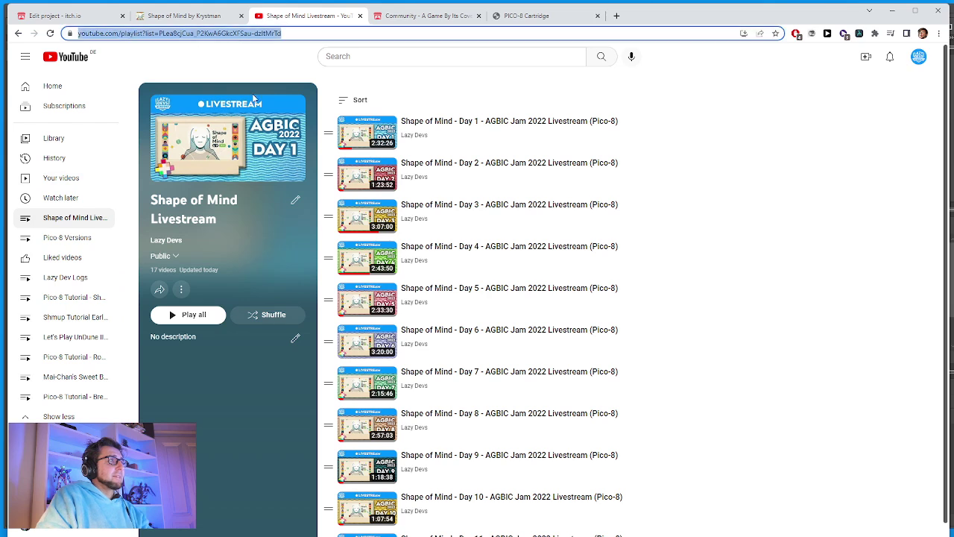
click(158, 34)
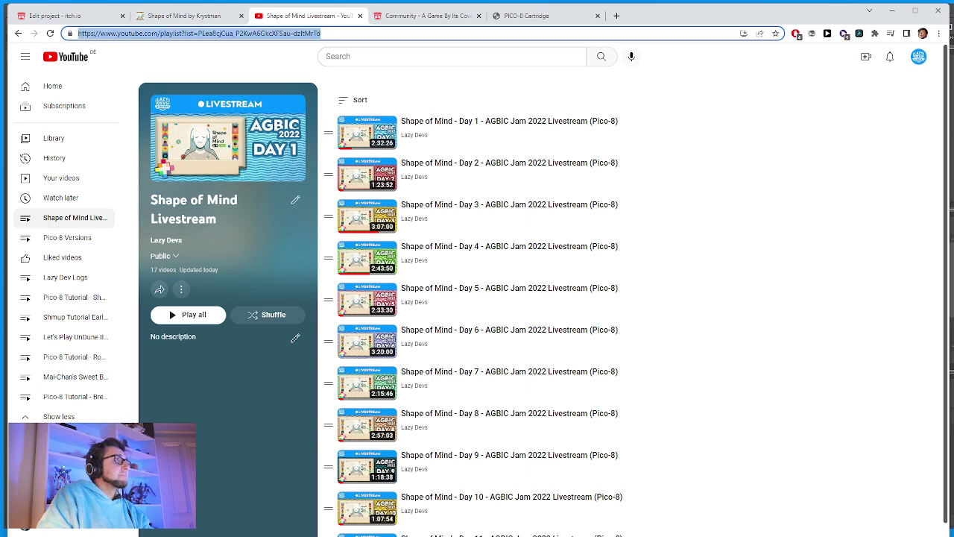
key(Return)
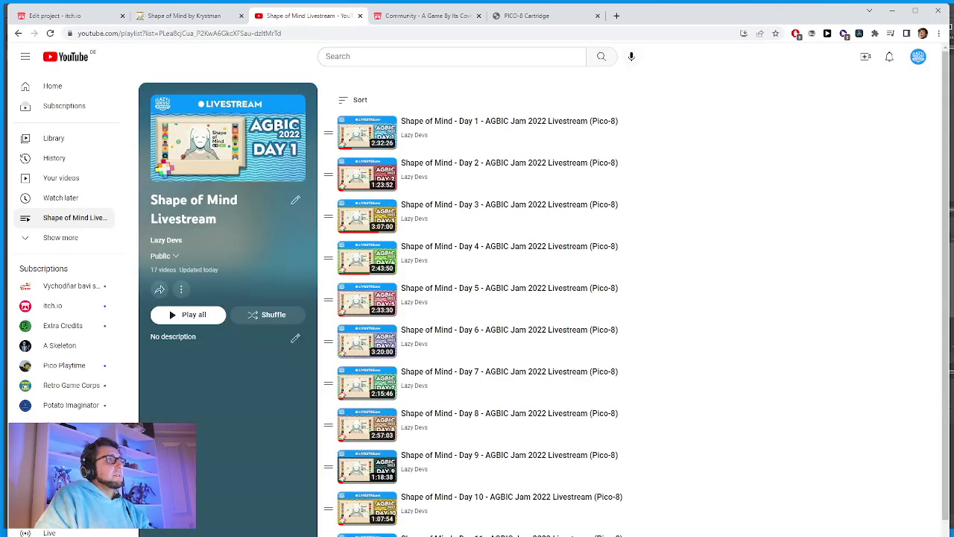
Examine the livestream playlist and its extra options, then return to the project editor.
scroll(566, 111, down, 2)
scroll(597, 138, up, 3)
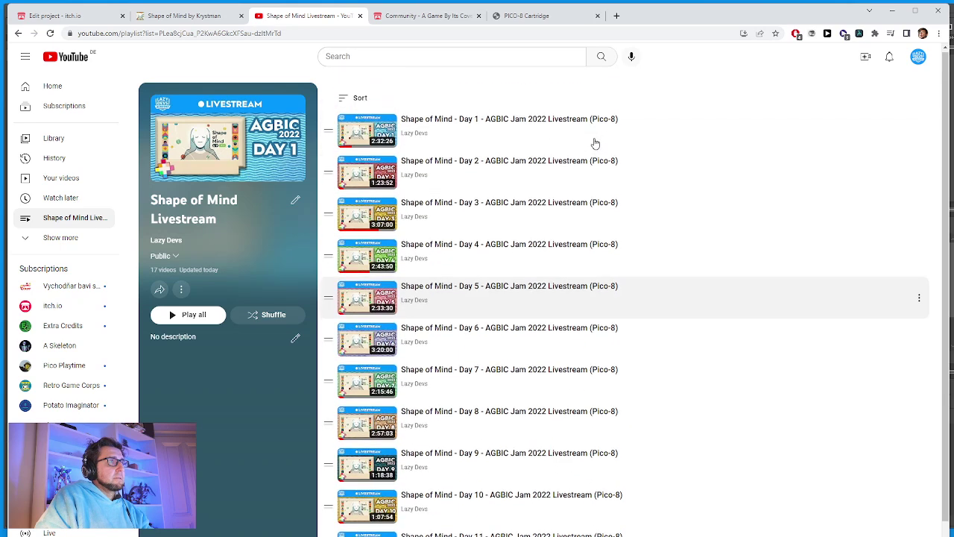
click(212, 19)
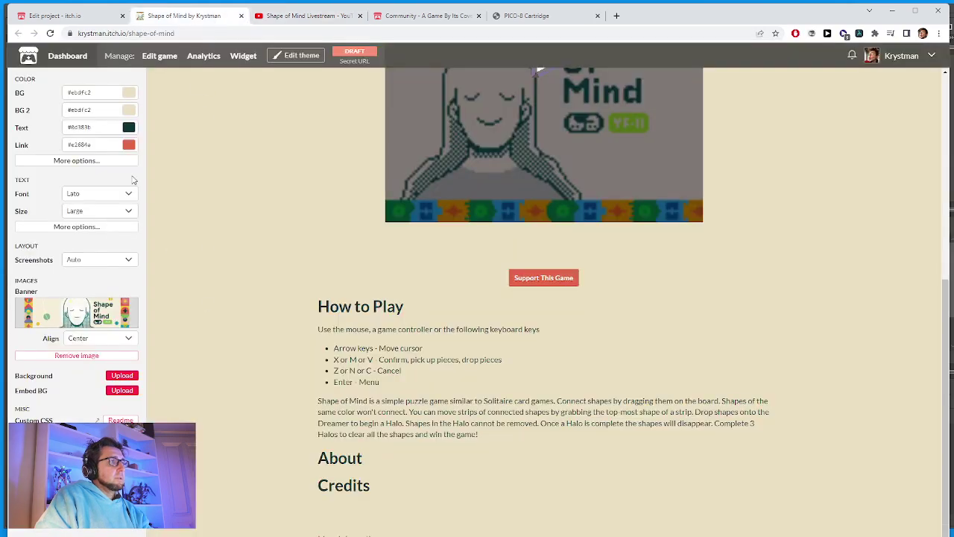
click(64, 16)
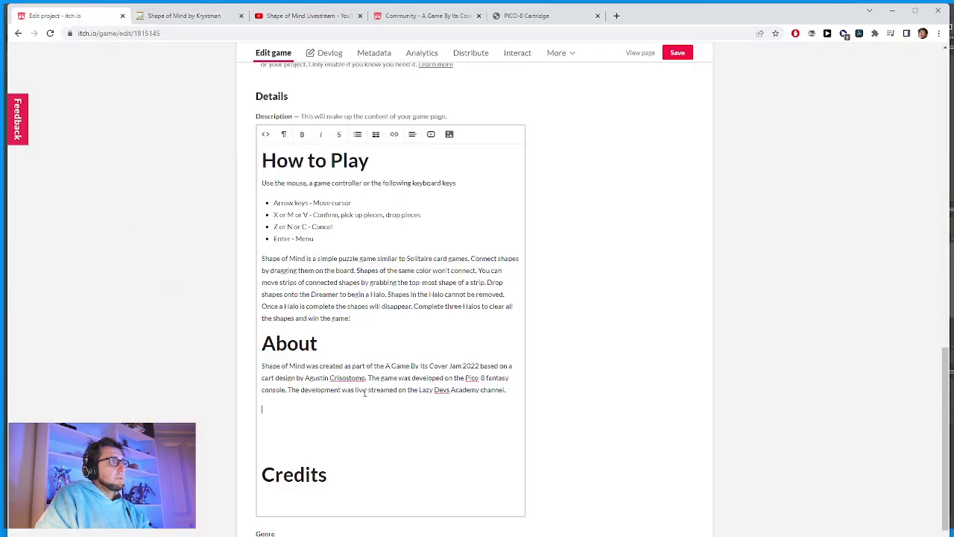
click(212, 17)
click(306, 15)
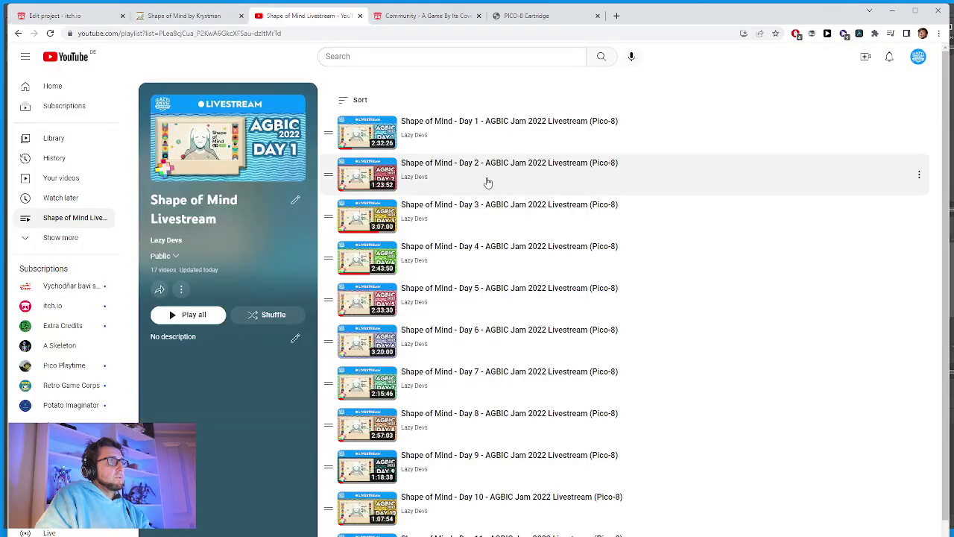
click(184, 290)
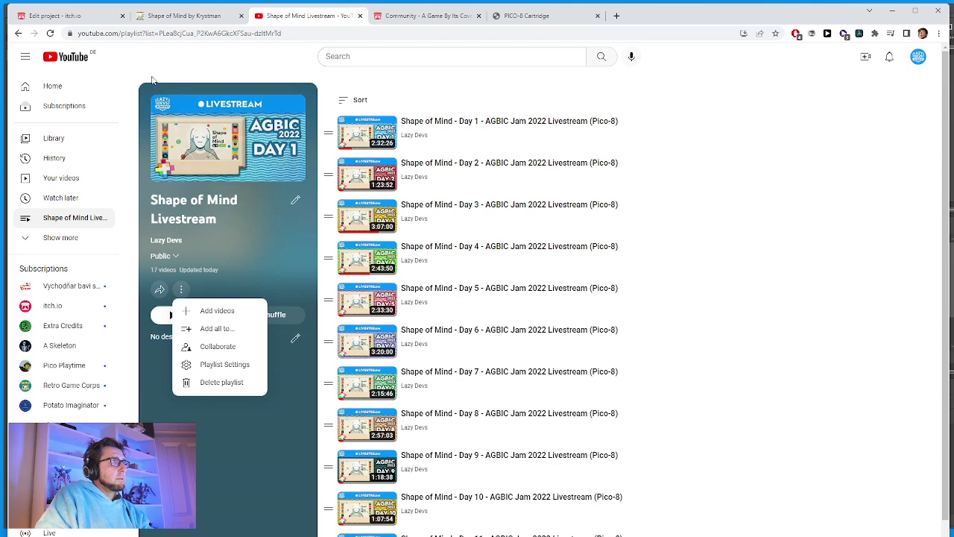
click(71, 16)
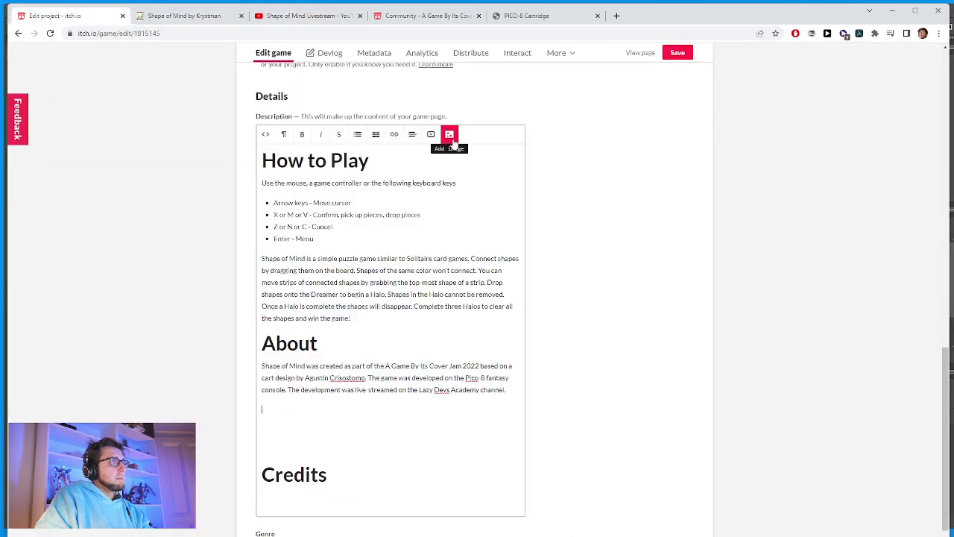
Insert the copied YouTube playlist address as a video below the About paragraph.
click(430, 135)
text(https://www.youtube.com/playlist?list=PLea0cICua_P2KwA6GkcXF3au-dzItMrTd)
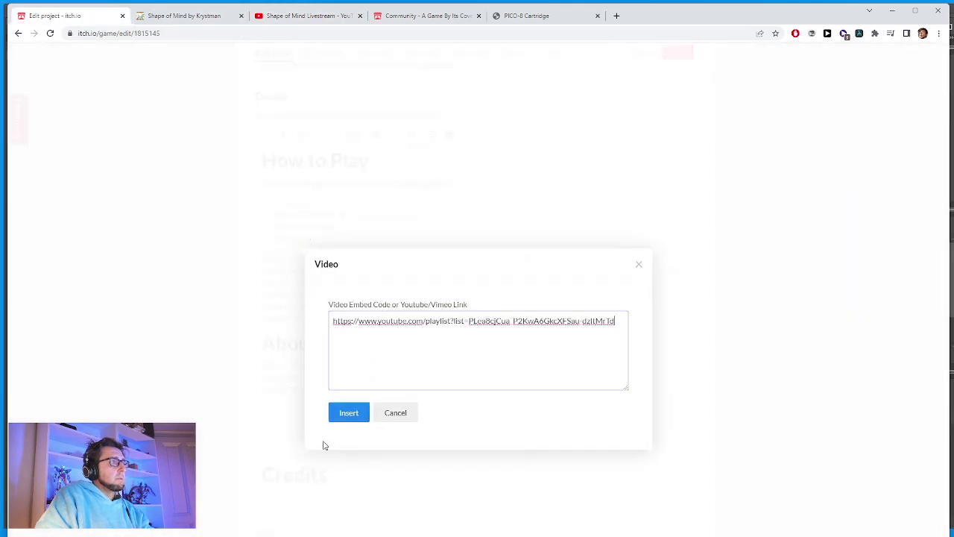
click(349, 412)
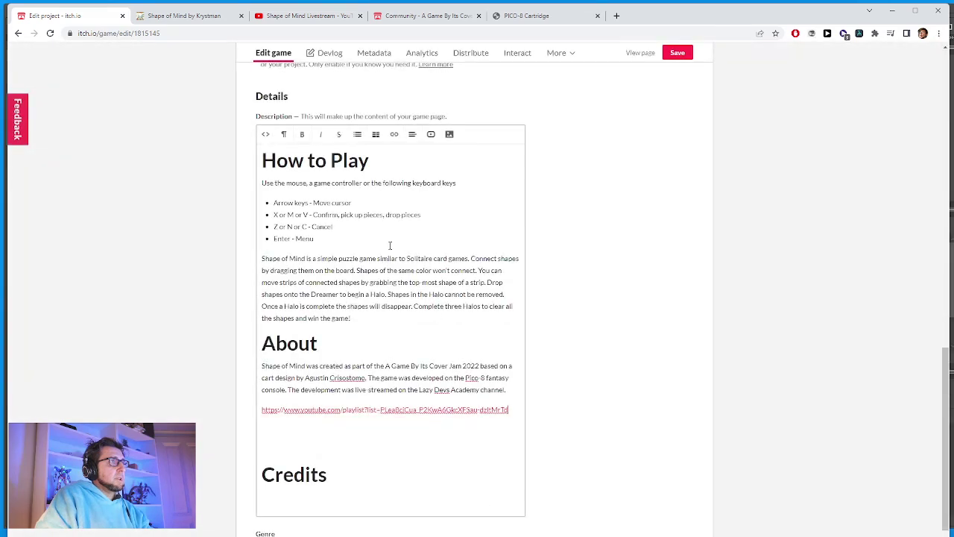
View the updated game page and check how the playlist appears in the About section.
right_click(646, 53)
click(671, 59)
click(190, 25)
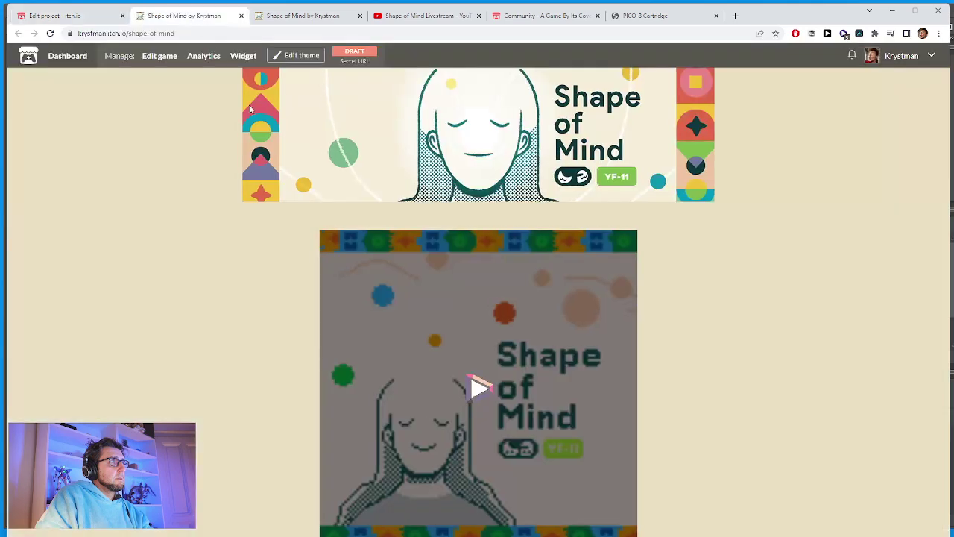
scroll(436, 277, down, 5)
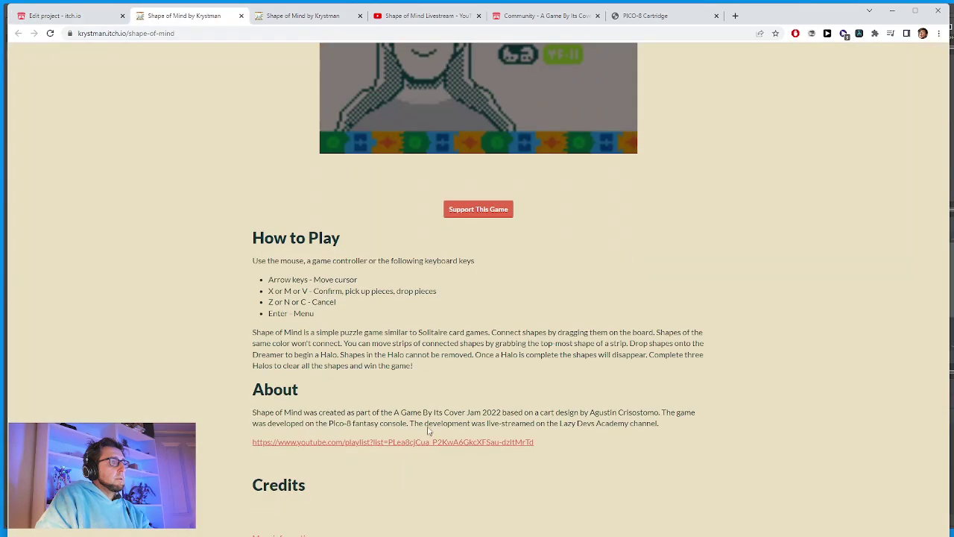
Return to the project editor and delete the playlist link below the About paragraph.
click(82, 16)
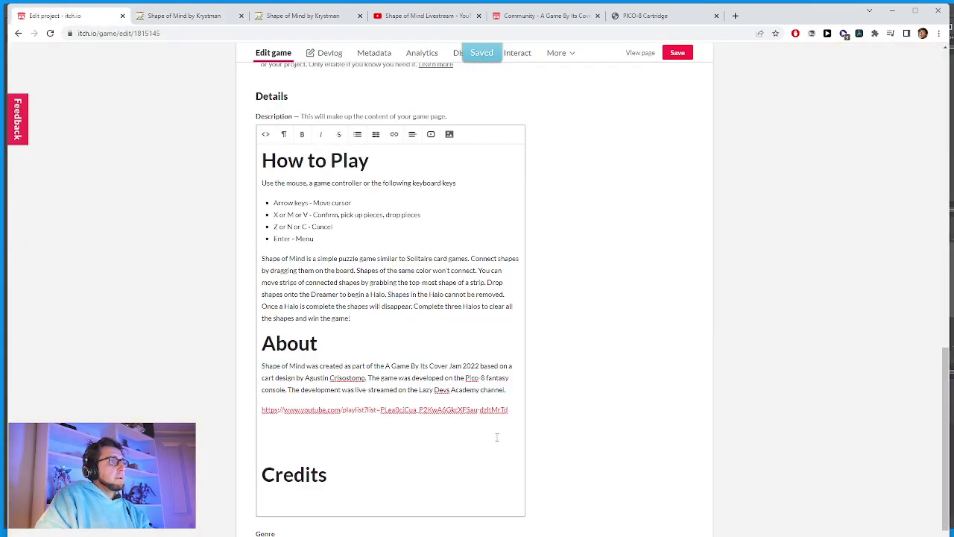
drag(509, 409, 238, 411)
key(BackSpace)
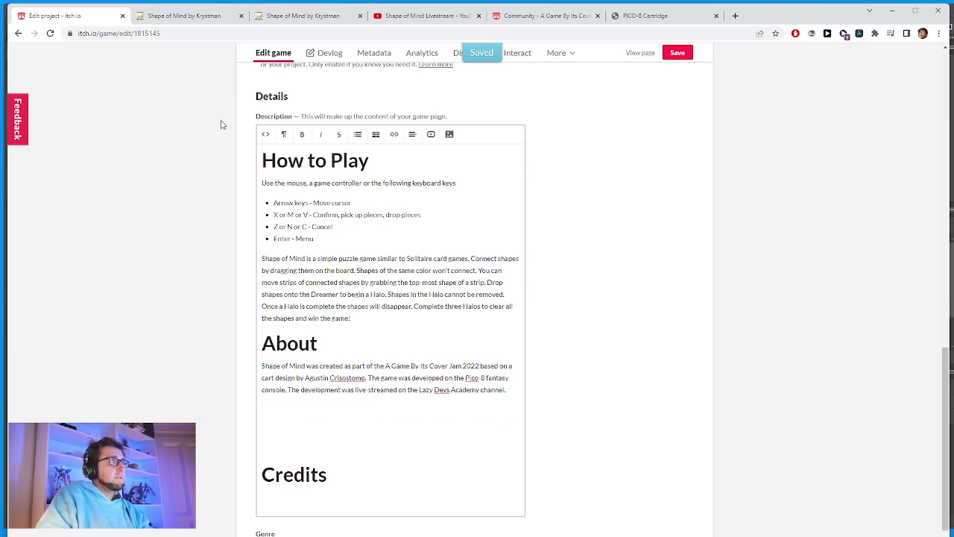
Open the Day 1 livestream video from the YouTube playlist, copy its address and return to the project editor.
click(275, 17)
click(212, 17)
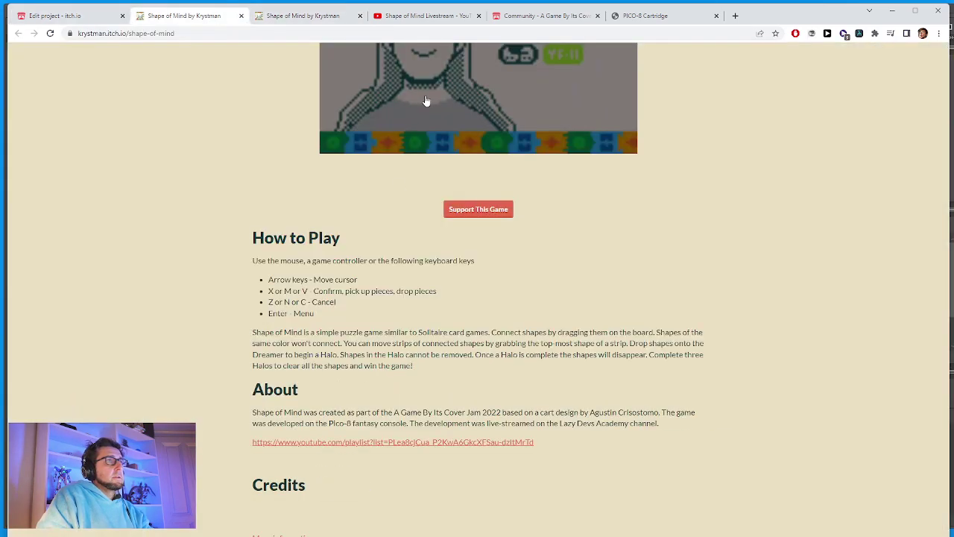
click(439, 16)
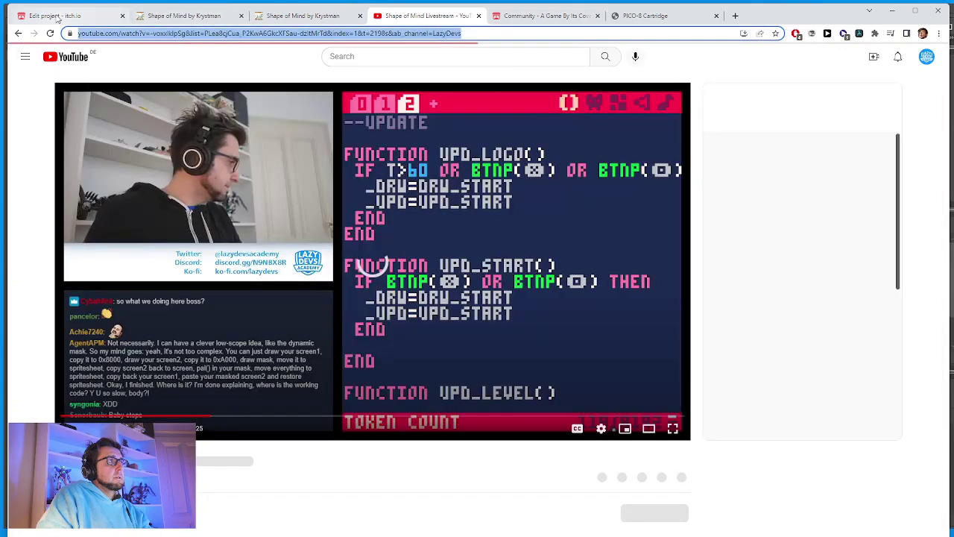
click(55, 16)
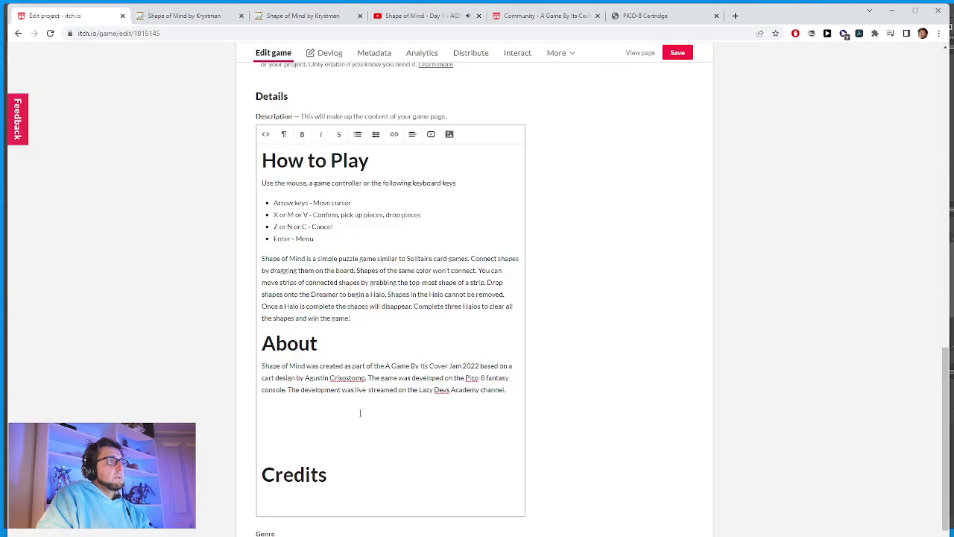
Return to the Day 1 livestream video and remove the t=2198s time parameter from its address before copying it.
click(470, 19)
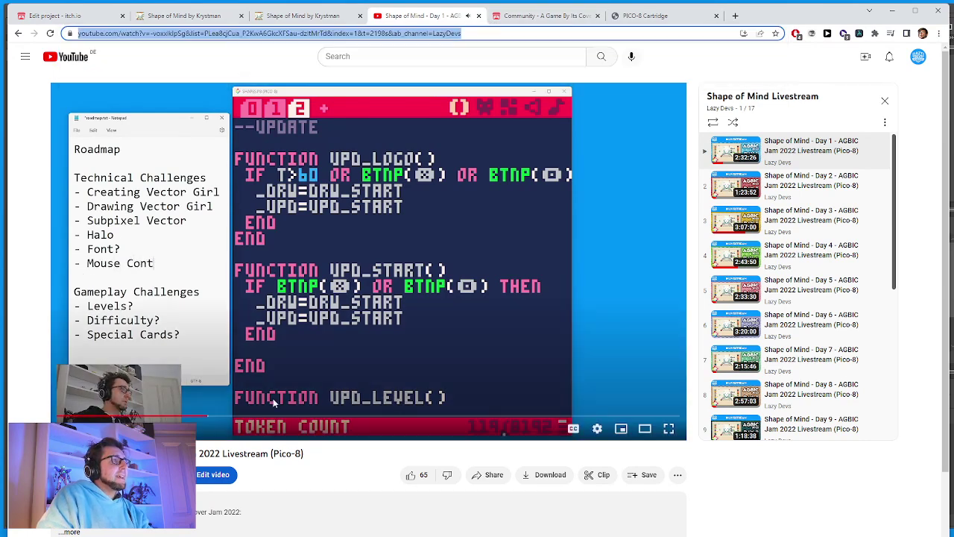
click(331, 36)
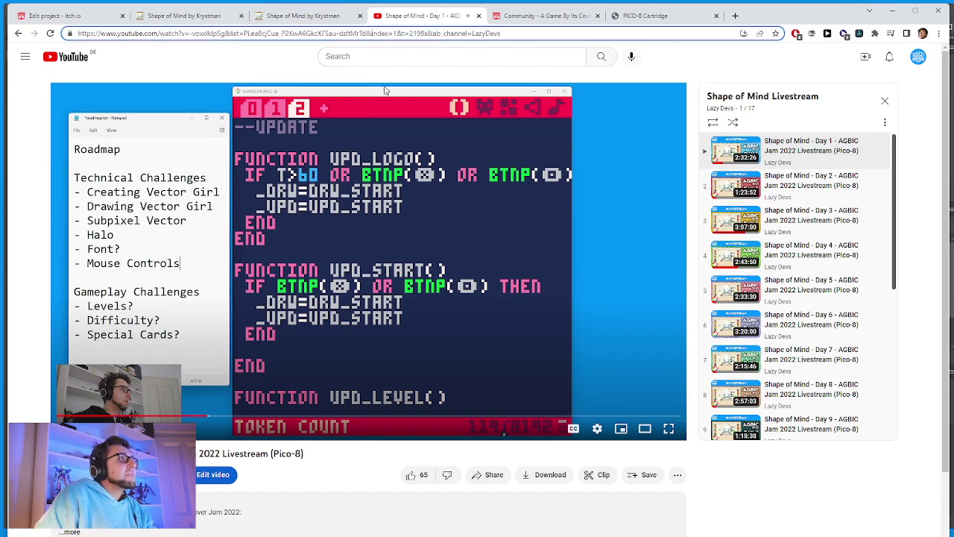
key(shift+Right)
key(shift+Right)
key(shift+Right)
key(shift+Right)
key(shift+Right)
key(shift+Right)
key(shift+Right)
key(shift+Right)
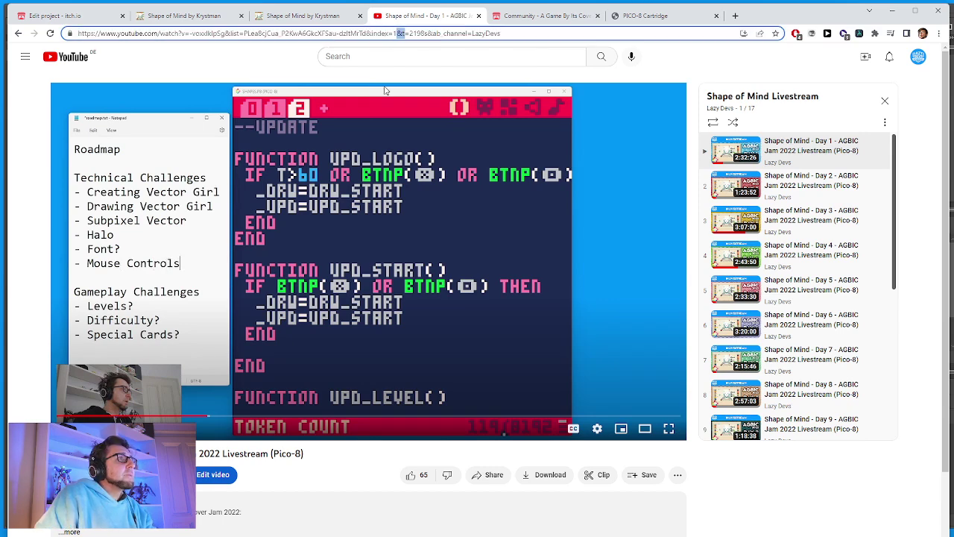
key(BackSpace)
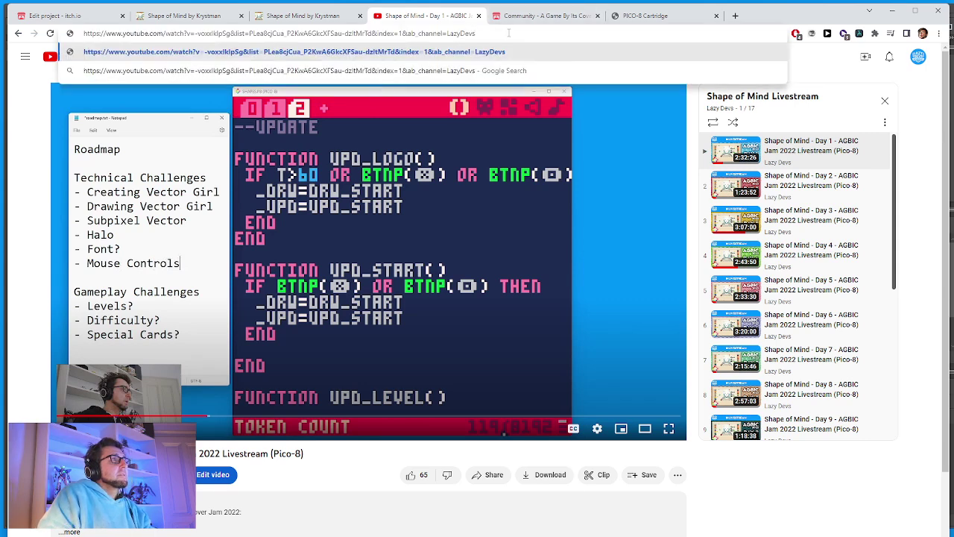
Embed the Day 1 livestream video below the About paragraph in the project editor.
click(216, 19)
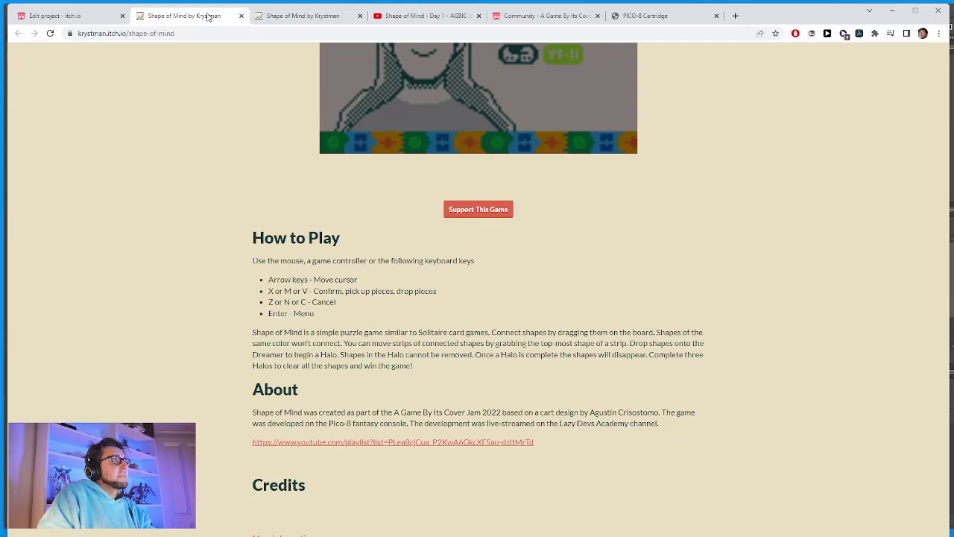
click(123, 11)
click(406, 405)
key(ctrl+v)
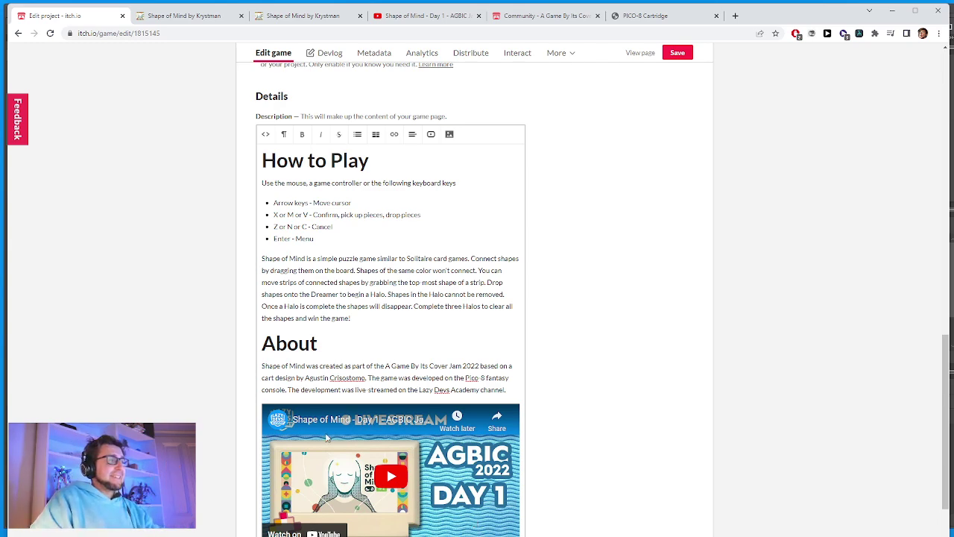
Add a "Game Design and Programming" line with the developer's full name under Credits and start a new line below it.
scroll(330, 474, down, 2)
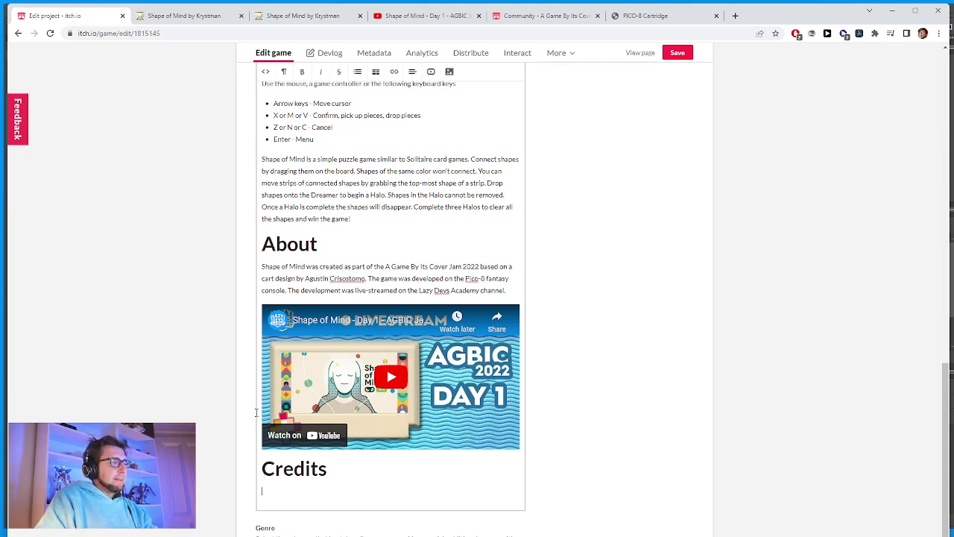
text(Ga)
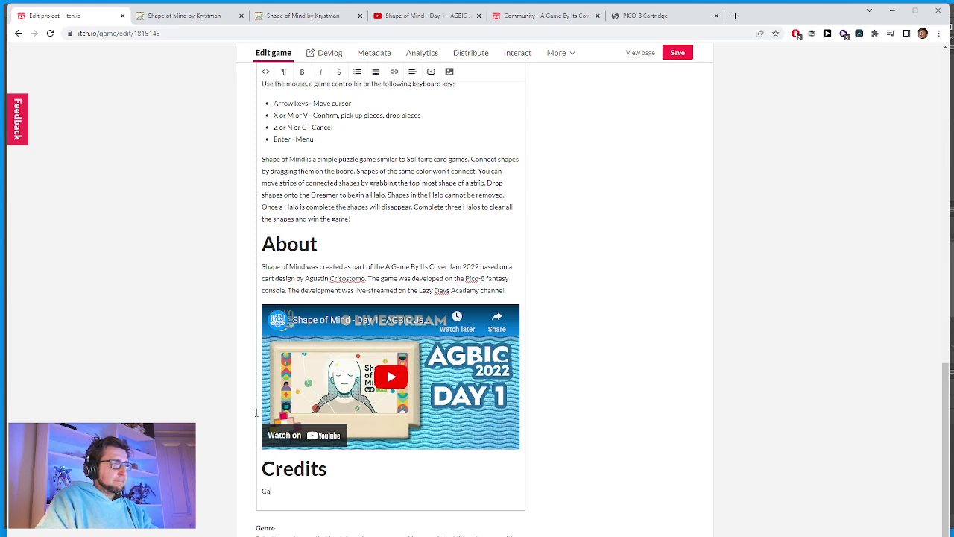
text(me Design ad)
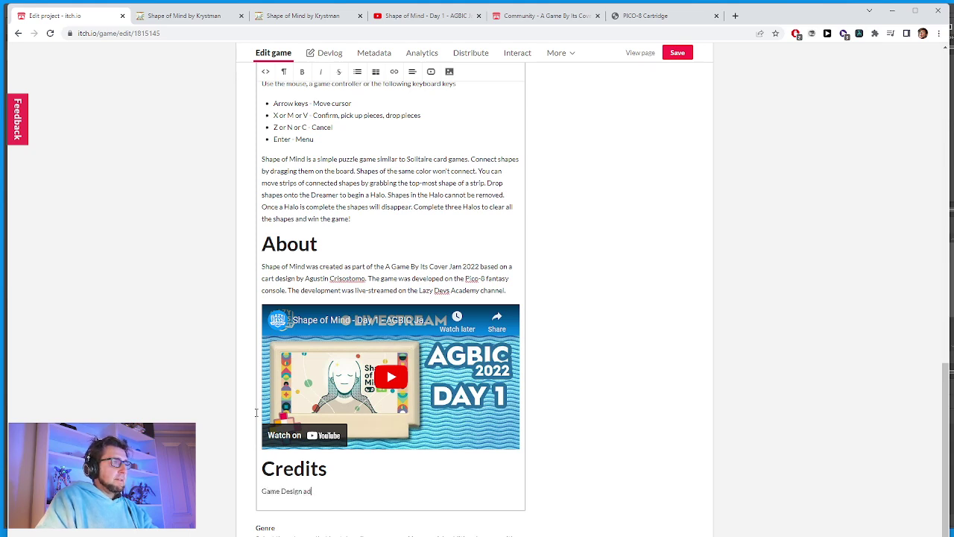
key(BackSpace)
text(nd Programming)
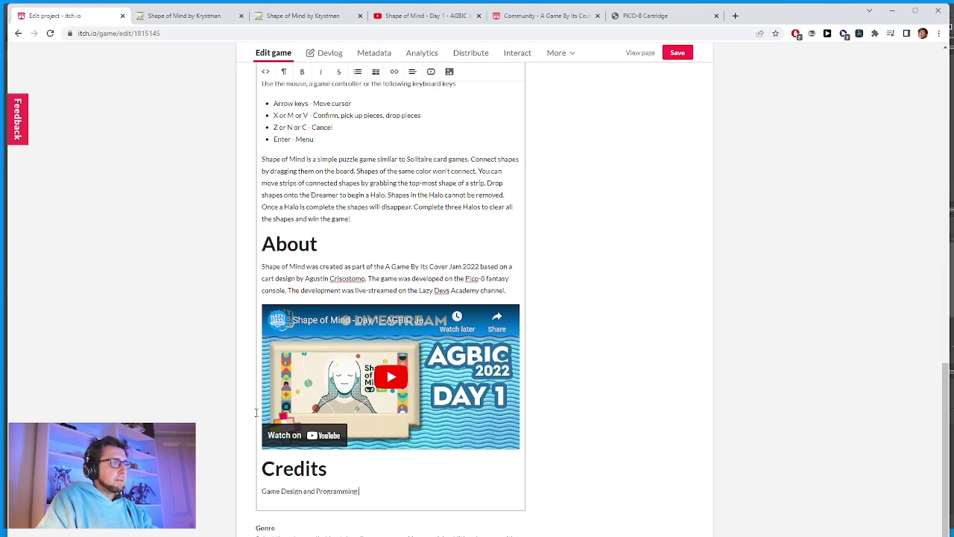
text( - Krzs)
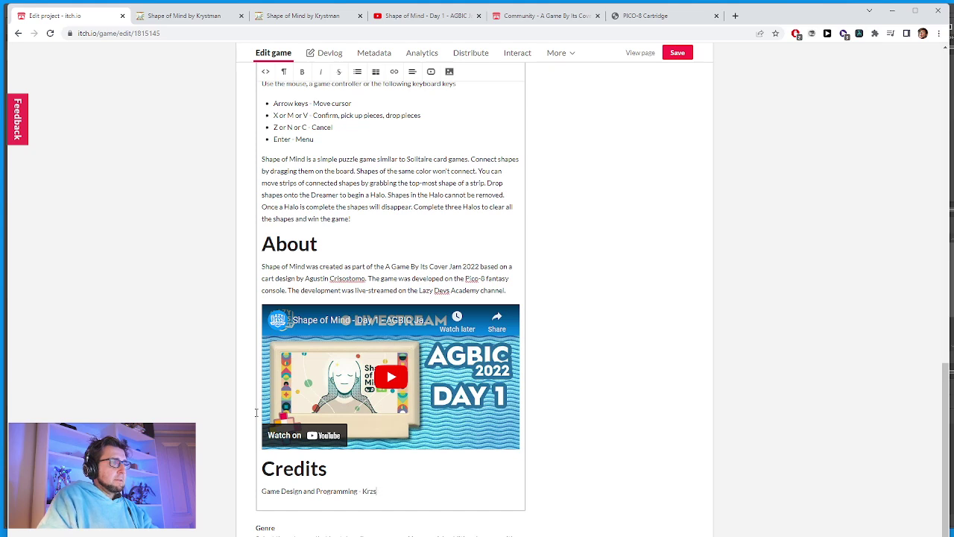
key(BackSpace)
key(BackSpace)
text(ystian Majewski)
key(Return)
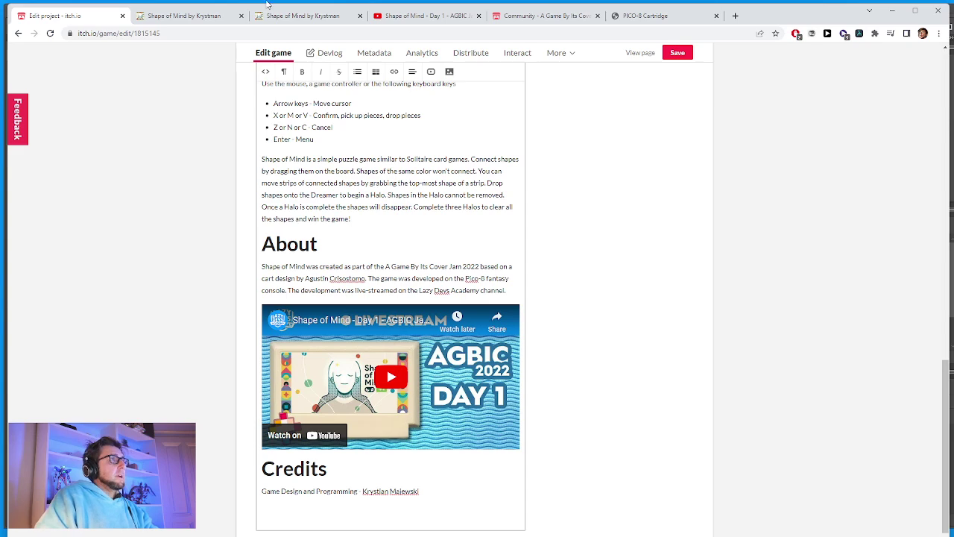
Look through the open pages and close the YouTube livestream video.
click(380, 15)
click(522, 15)
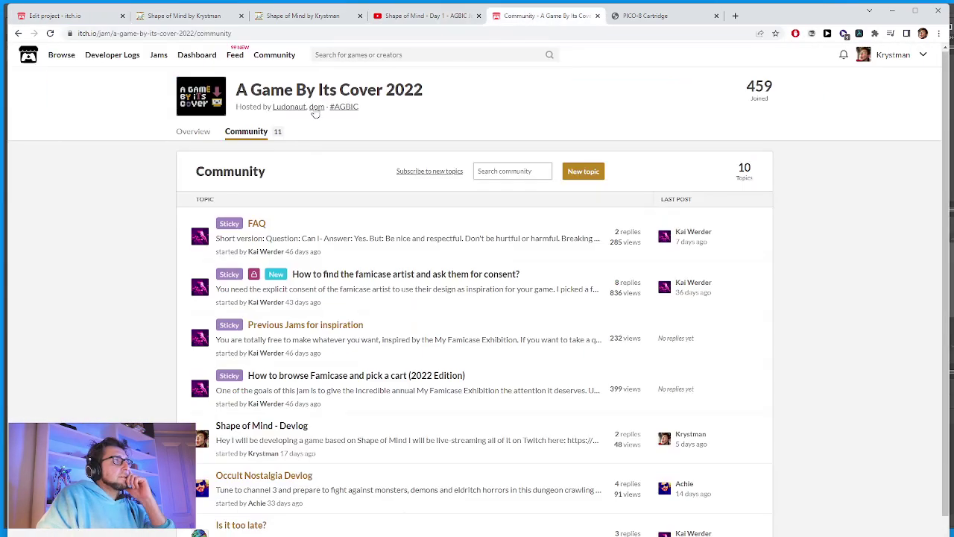
click(215, 16)
click(294, 16)
click(372, 15)
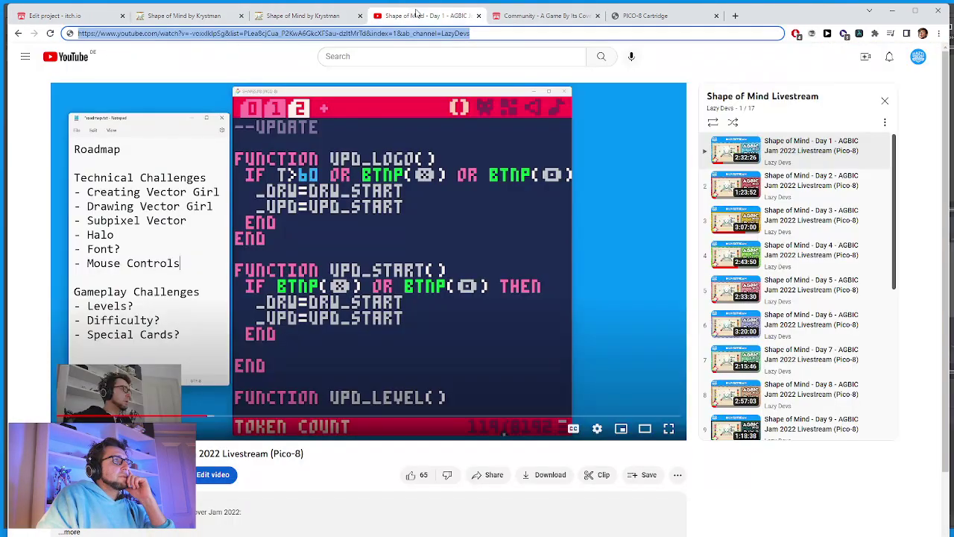
click(479, 16)
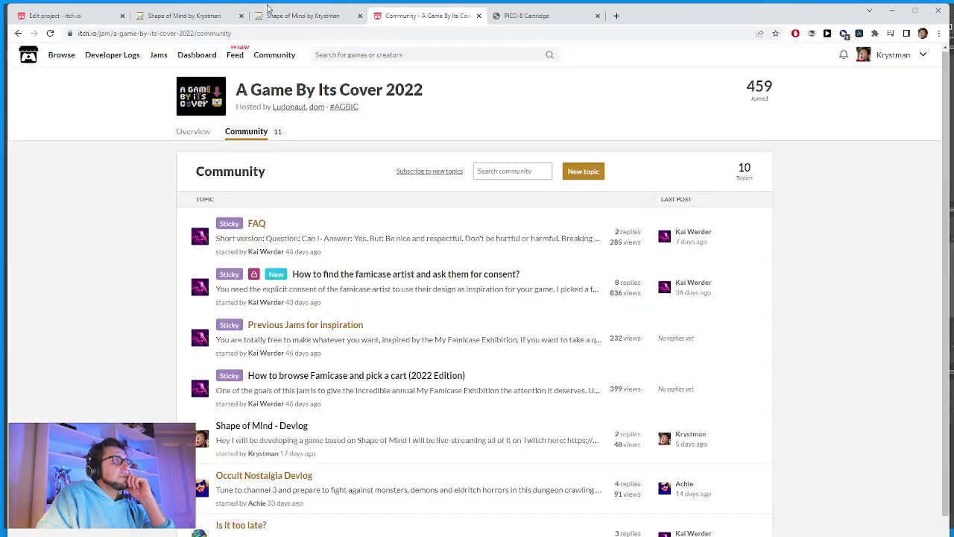
Open the Mai-Chan's Sweet Buns game page from the Creator Dashboard.
click(291, 15)
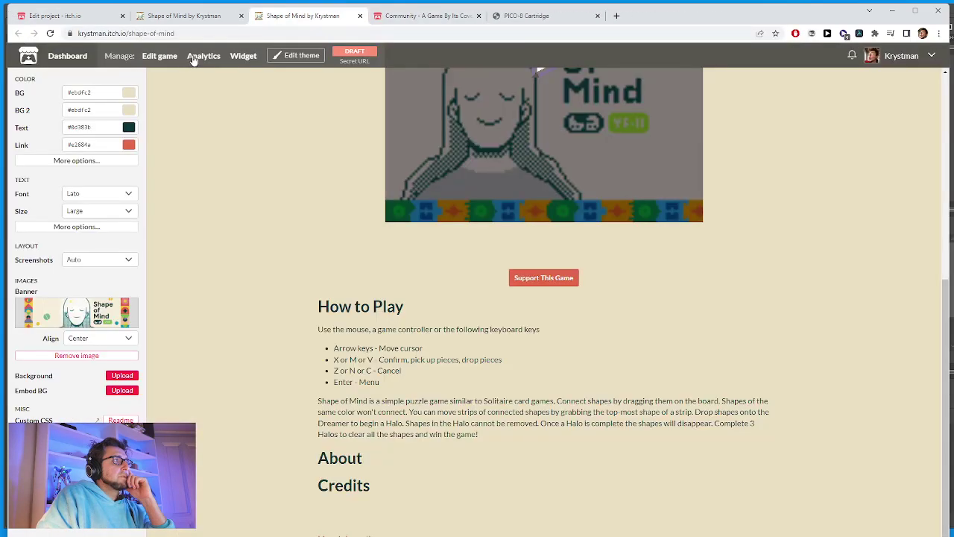
click(192, 18)
click(291, 14)
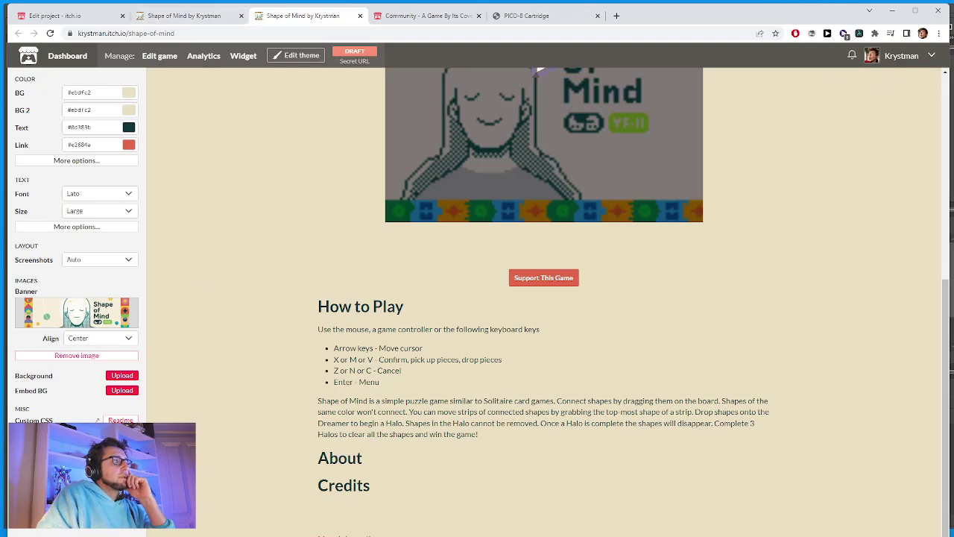
scroll(485, 364, up, 2)
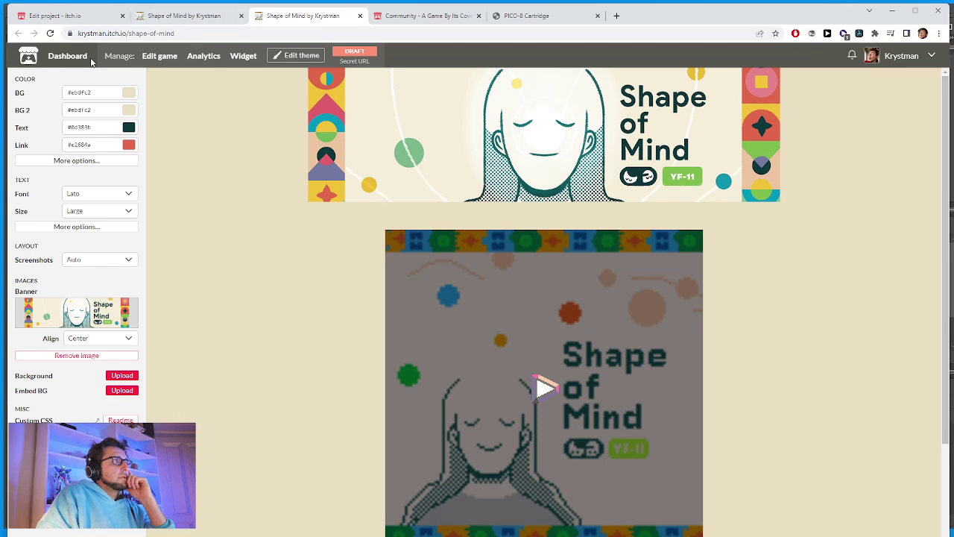
click(82, 58)
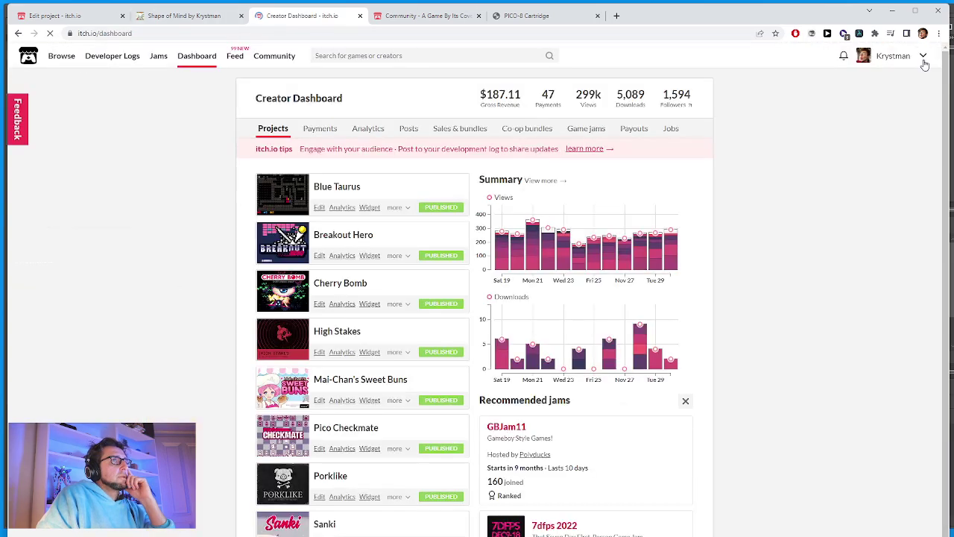
click(285, 389)
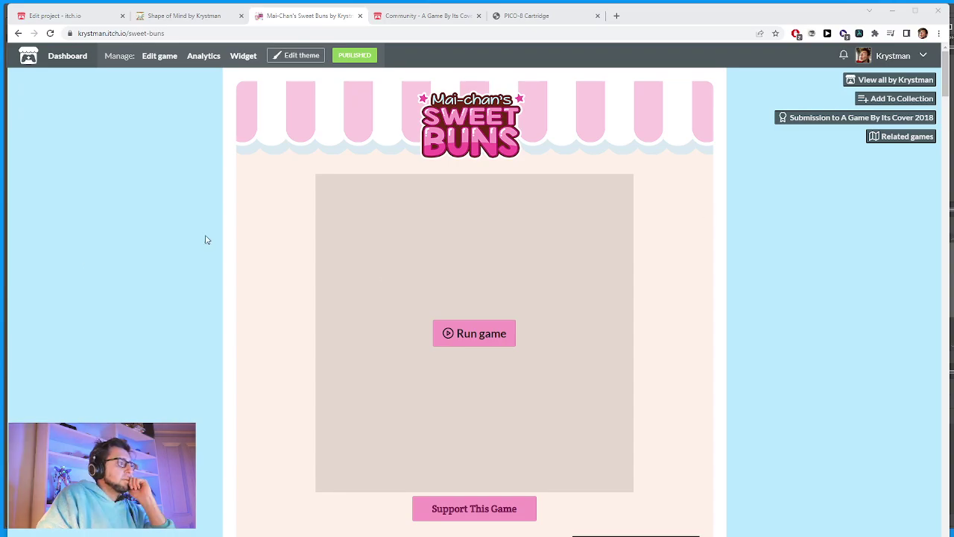
Review the Making Of section of the Mai-Chan's Sweet Buns page and copy its opening paragraph about the game jam.
scroll(506, 226, down, 20)
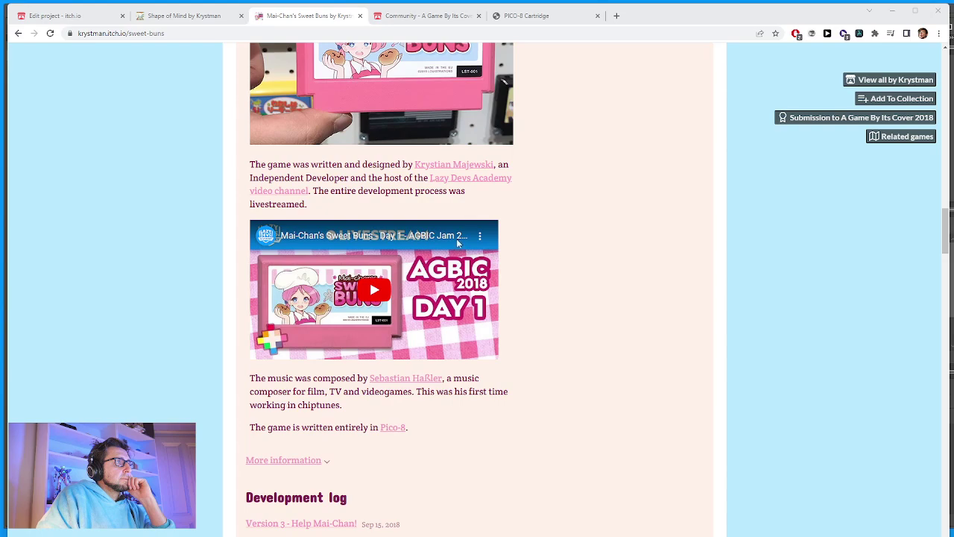
scroll(411, 426, up, 2)
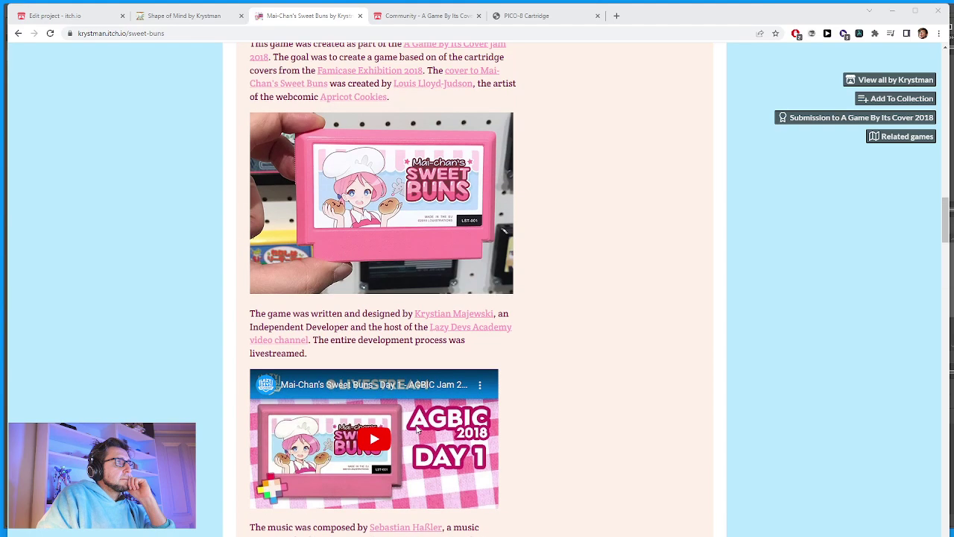
scroll(415, 427, down, 3)
scroll(417, 428, up, 5)
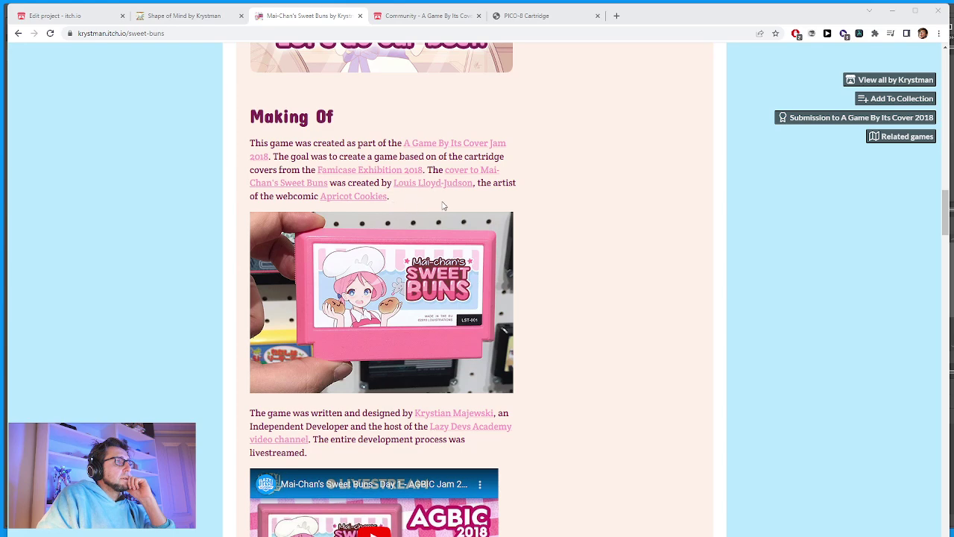
drag(410, 203, 250, 144)
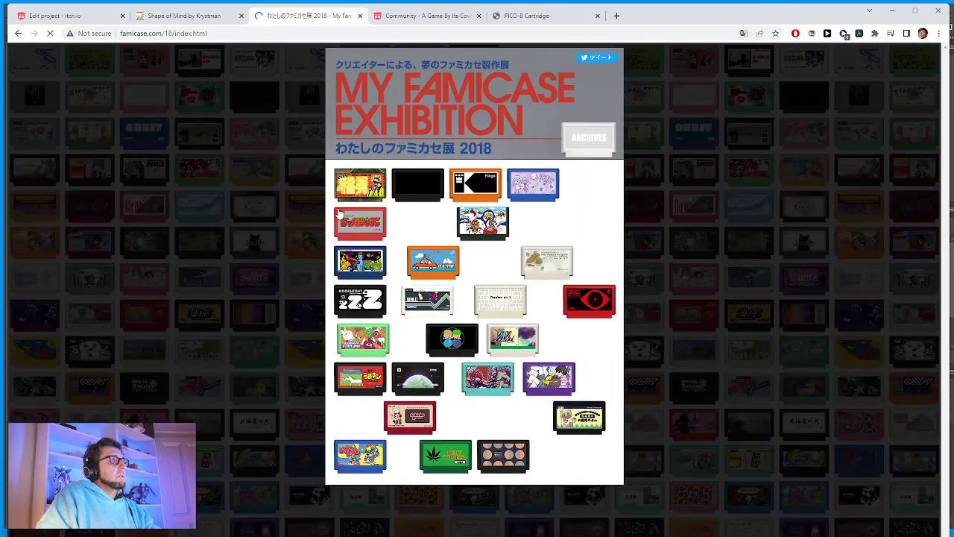
click(18, 33)
scroll(400, 181, up, 20)
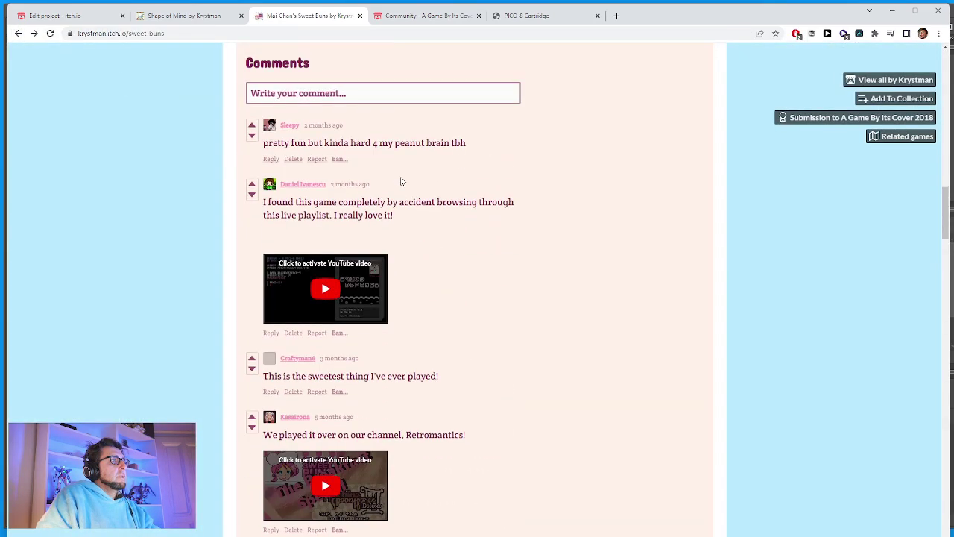
scroll(394, 192, up, 5)
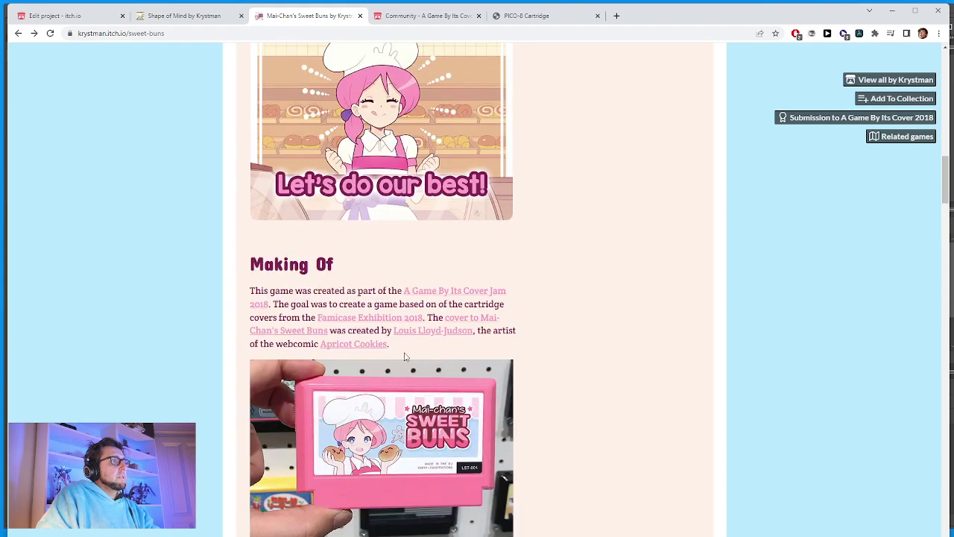
drag(409, 350, 249, 289)
key(ctrl+c)
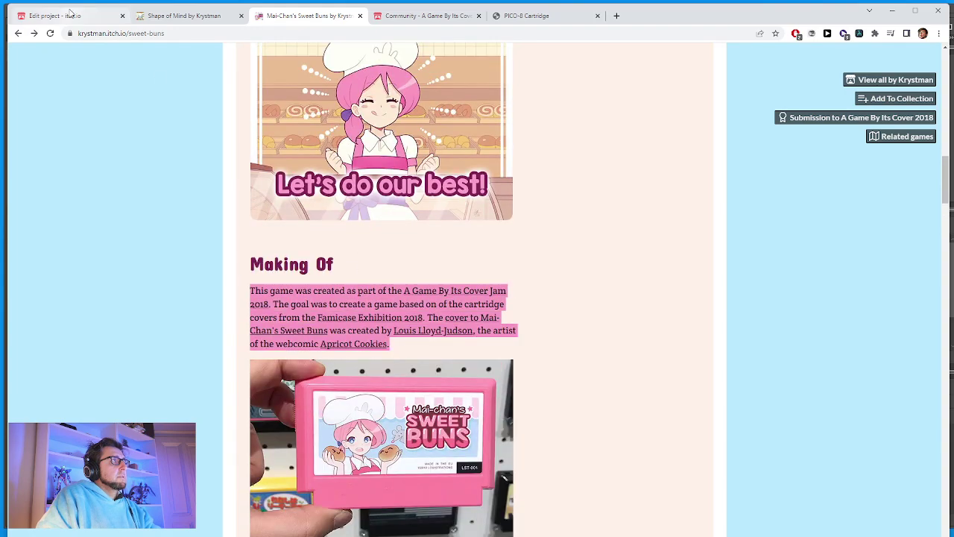
Paste the copied Making Of paragraph directly below the About heading in the project editor.
click(75, 16)
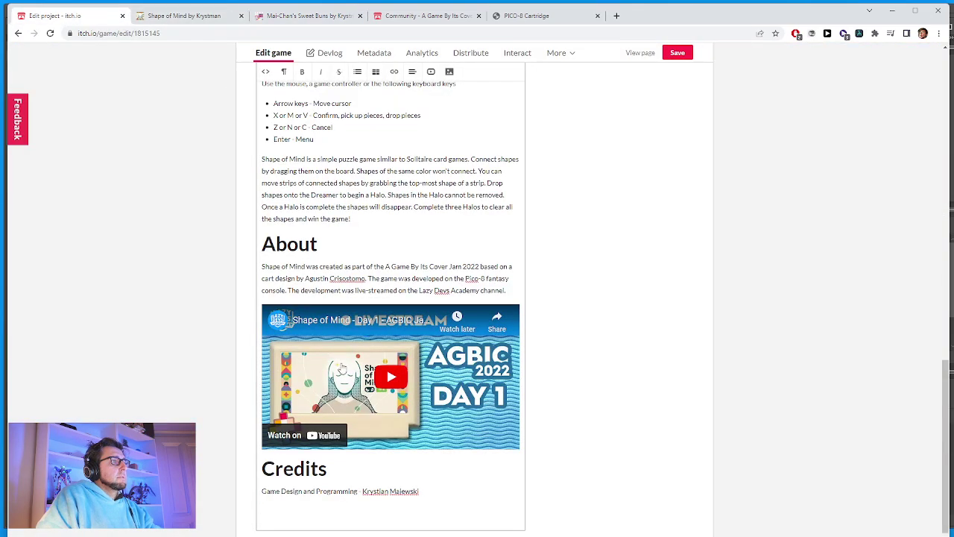
double_click(299, 243)
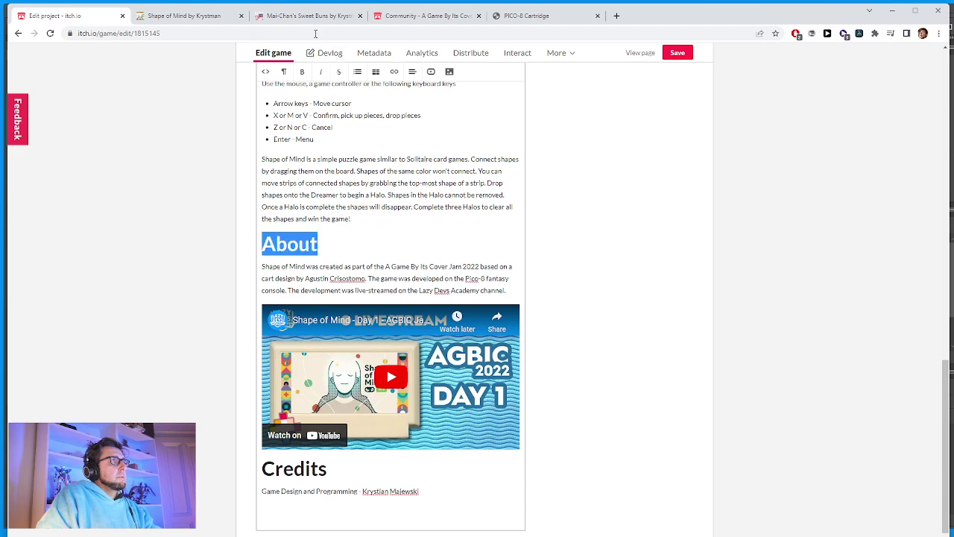
click(307, 18)
click(65, 18)
click(325, 290)
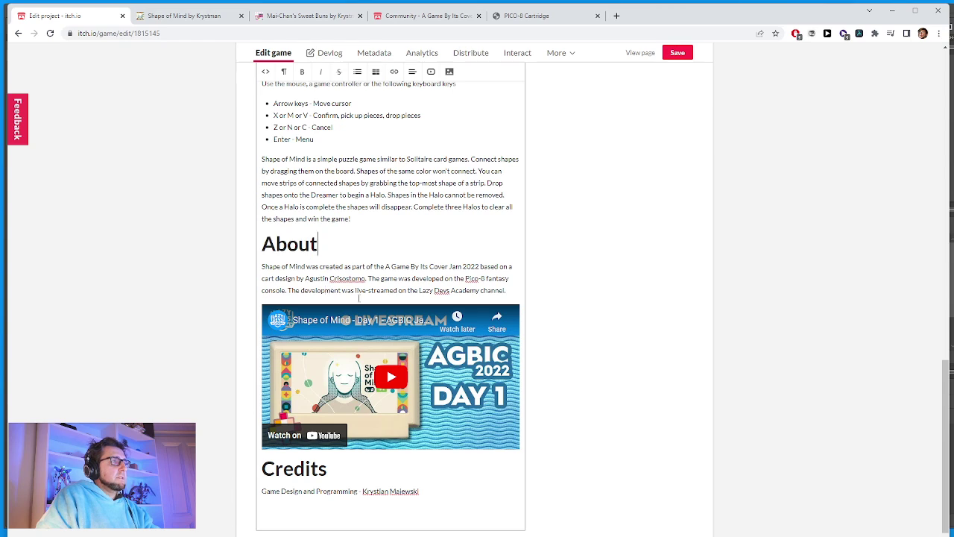
key(Return)
key(ctrl+v)
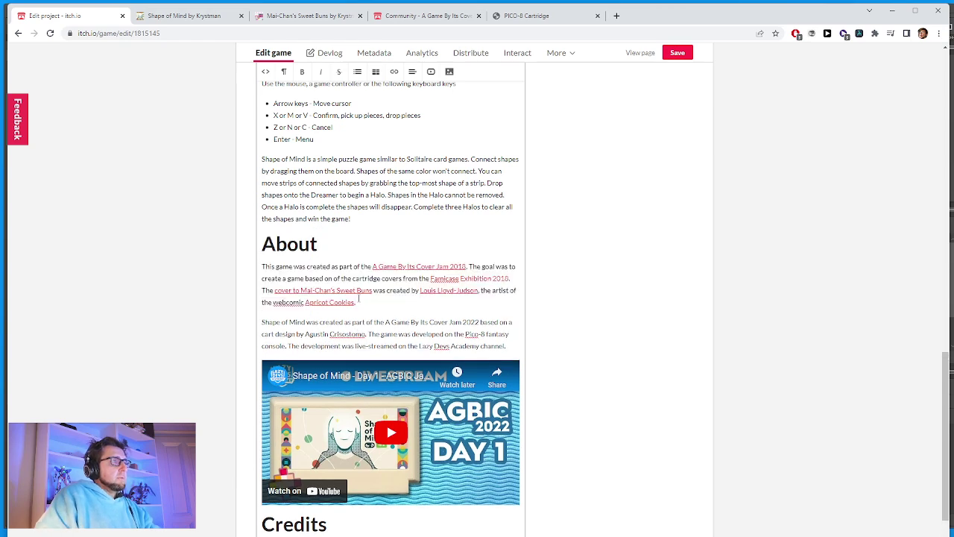
Delete the pasted Making Of paragraph below the About heading.
drag(365, 303, 317, 267)
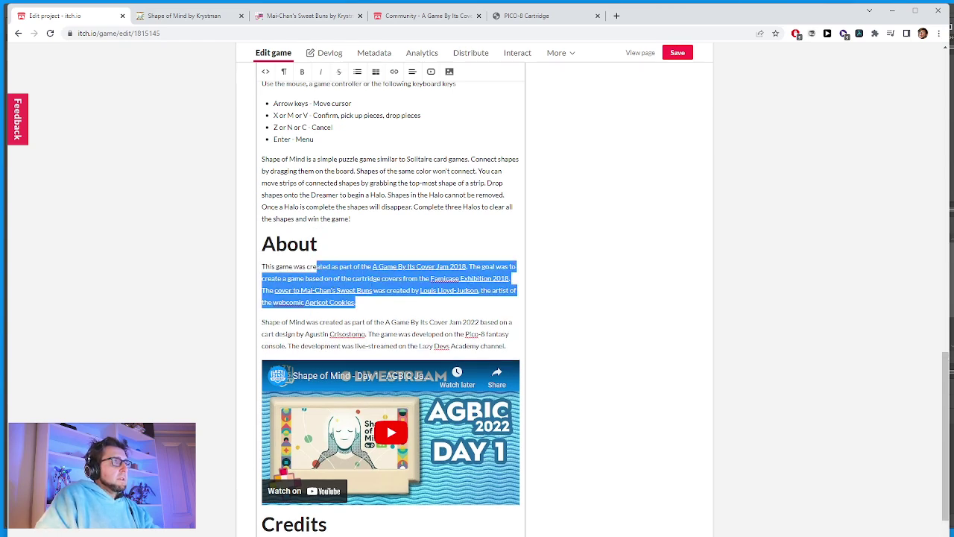
click(365, 266)
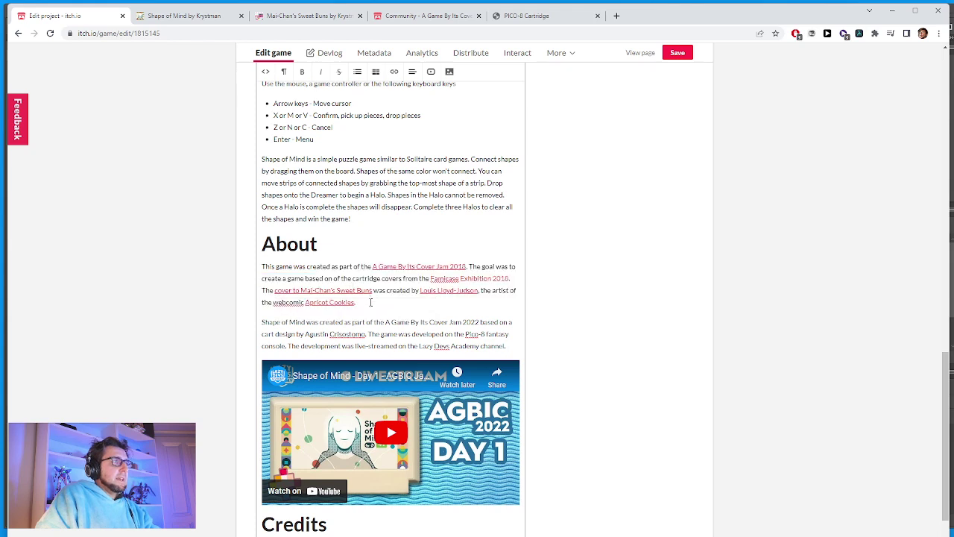
drag(370, 302, 256, 258)
key(BackSpace)
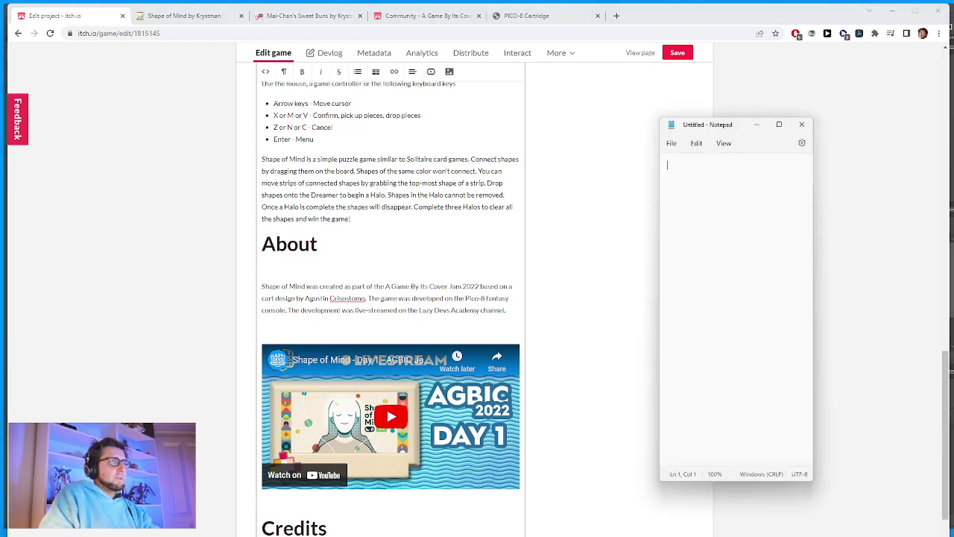
Strip the formatting from the copied Making Of paragraph in Notepad and paste it as plain text below the About heading.
key(alt+Tab)
key(ctrl+a)
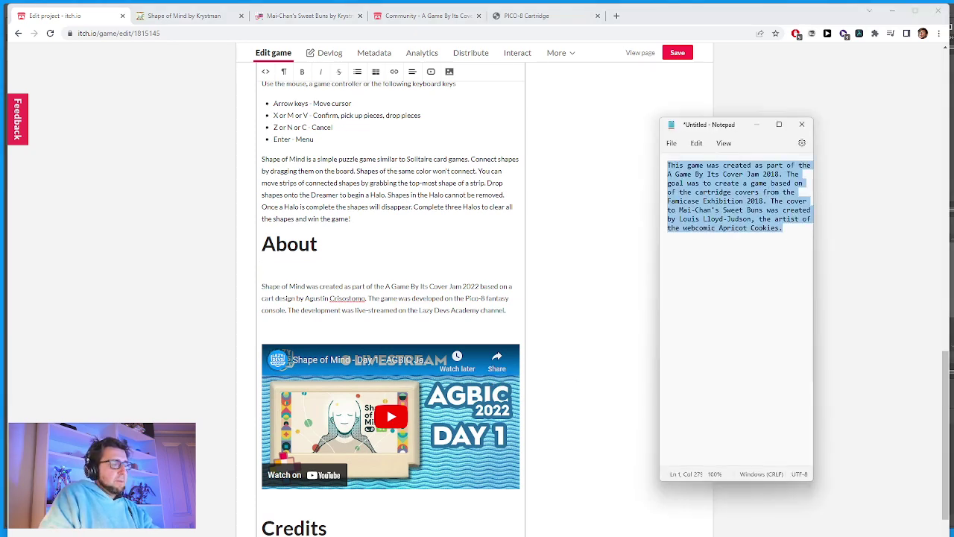
key(ctrl+c)
key(alt+Tab)
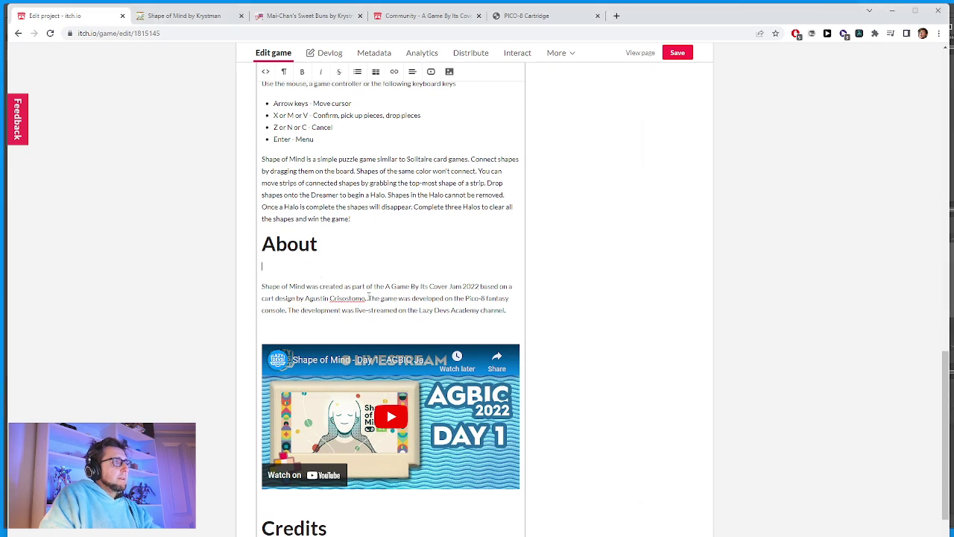
key(ctrl+v)
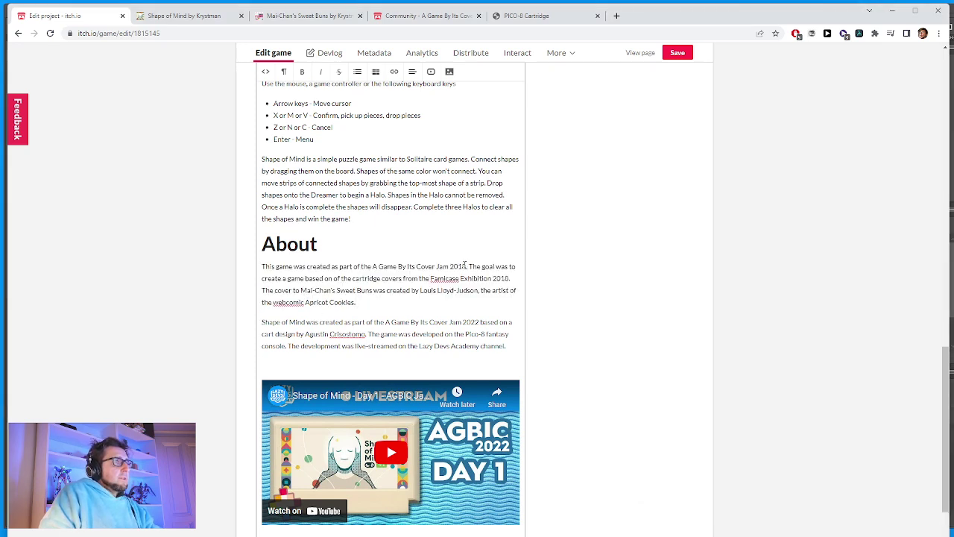
Change both years in the pasted About paragraph to 2022 and replace the game title with "Shape of Mind".
drag(467, 266, 457, 266)
text(22)
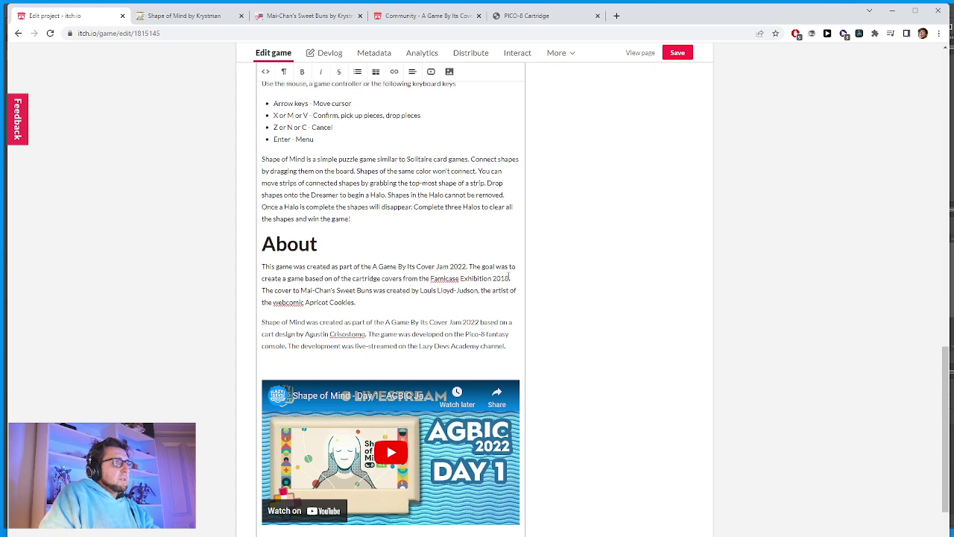
drag(510, 276, 500, 277)
text(22)
drag(300, 290, 372, 290)
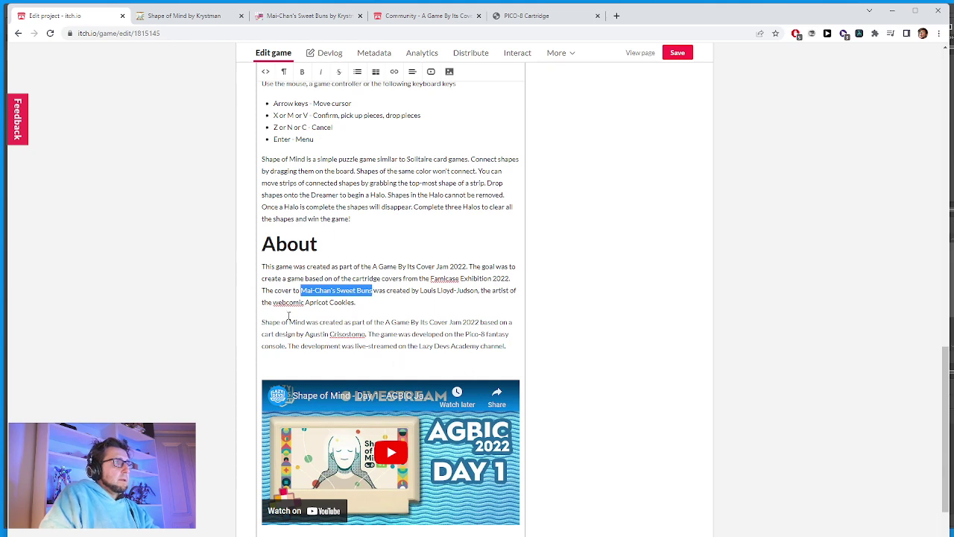
text(Shape io)
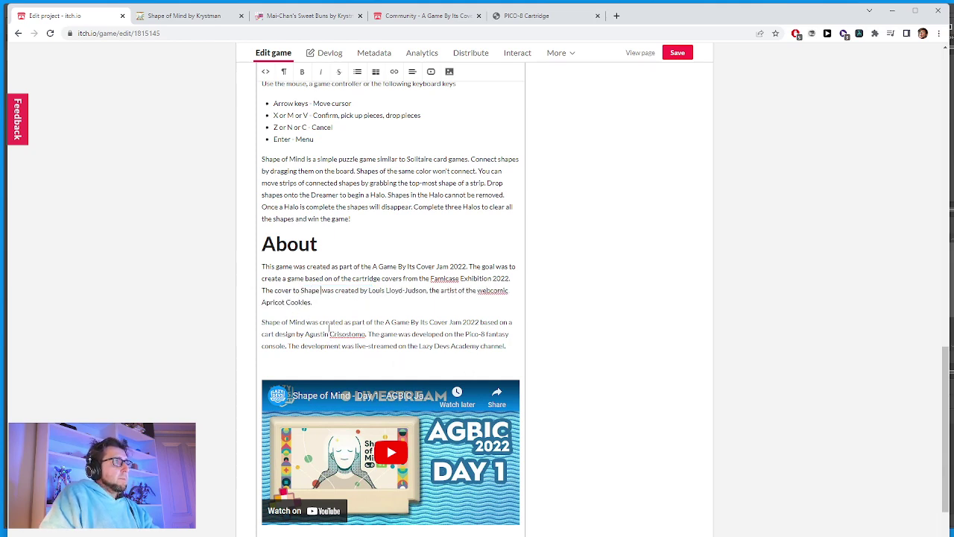
text( Mind)
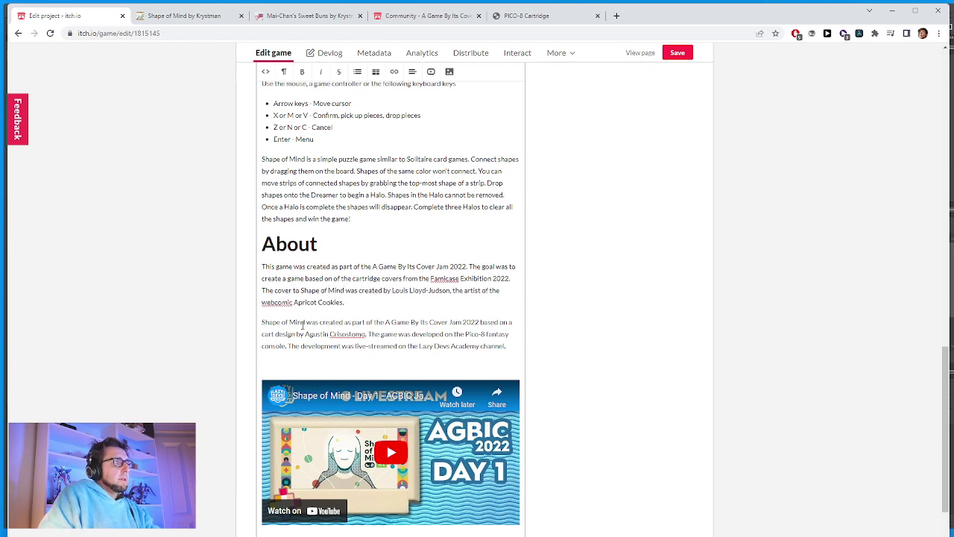
Move the cover artist's name from the old paragraph into the new cover credit and remove the clause about the webcomic.
drag(305, 334, 367, 334)
key(ctrl+x)
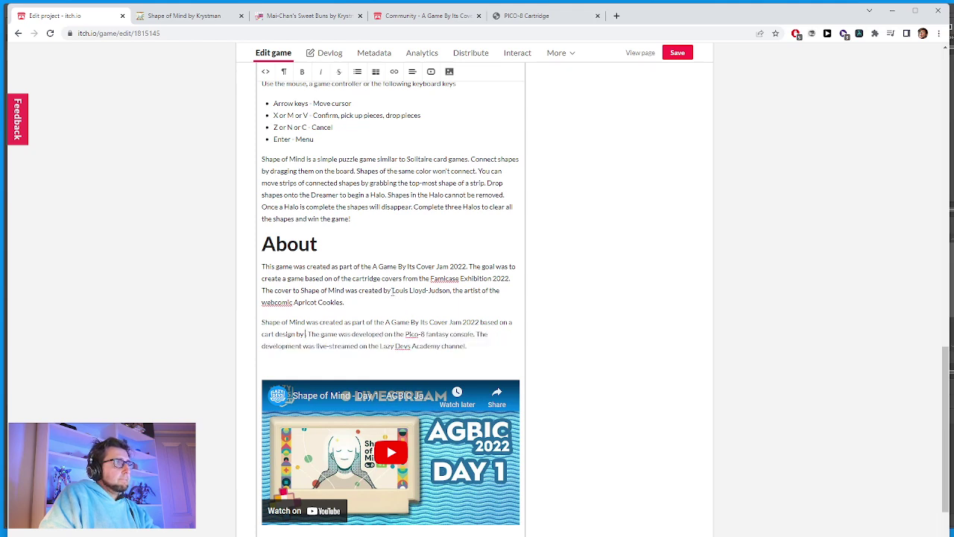
drag(392, 289, 450, 291)
key(ctrl+v)
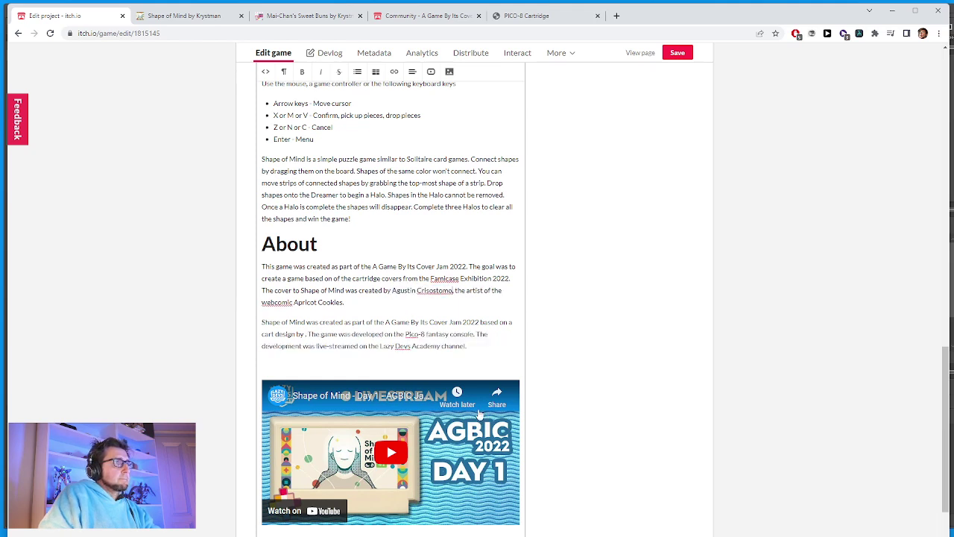
key(shift+Down)
key(BackSpace)
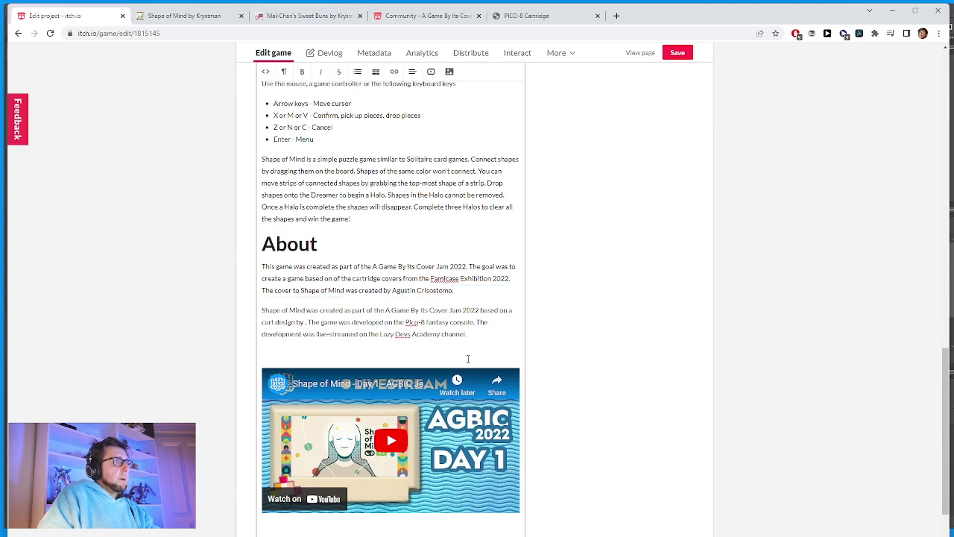
Delete the old Shape of Mind paragraph under About and copy the writing and design paragraph from the Sweet Buns page.
drag(492, 335, 254, 306)
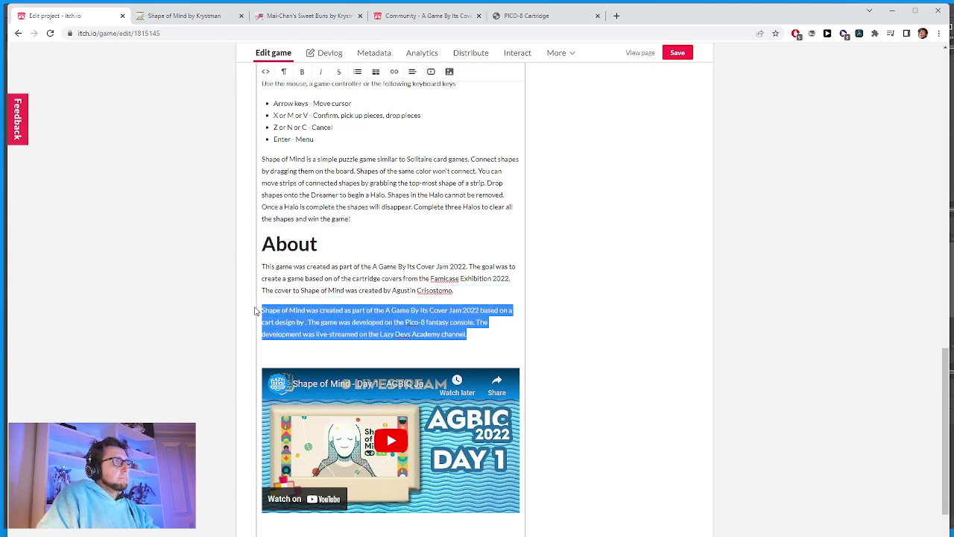
key(BackSpace)
click(304, 15)
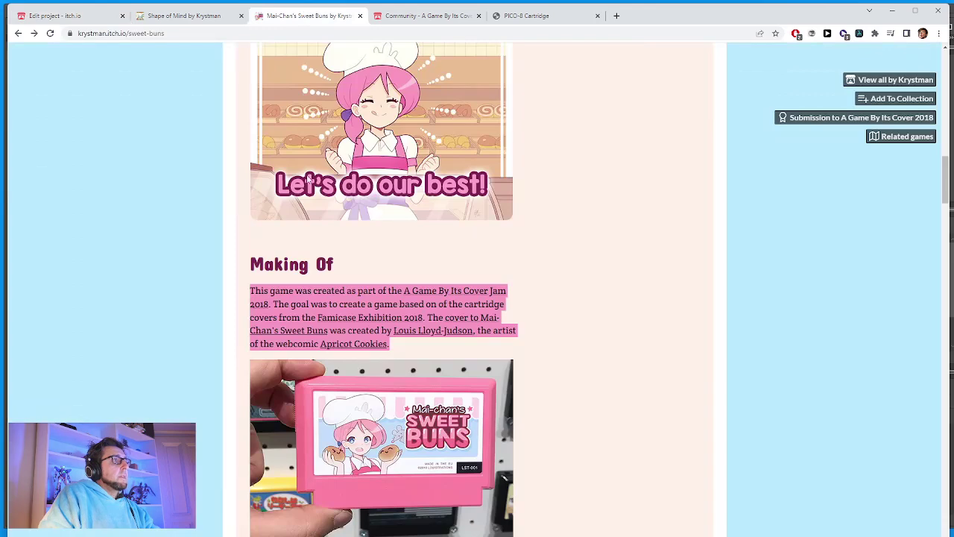
scroll(310, 180, down, 2)
click(316, 454)
drag(314, 455, 250, 412)
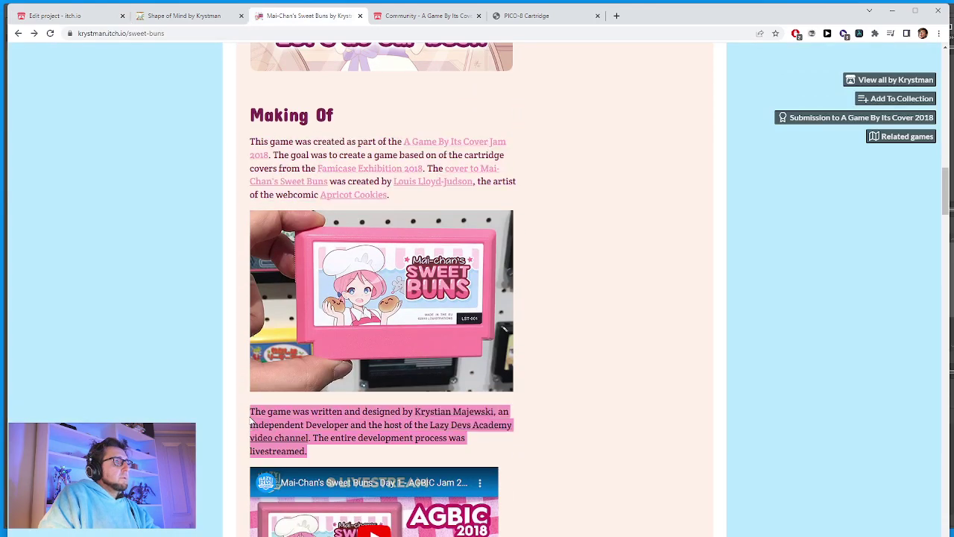
Try to paste the copied writing and design paragraph with its links directly into the About section.
click(163, 18)
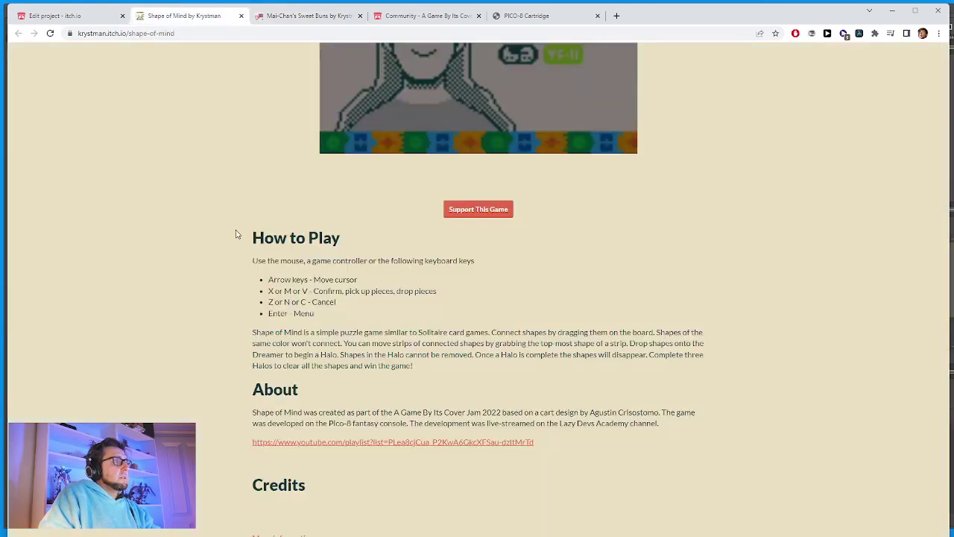
click(67, 16)
key(ctrl+v)
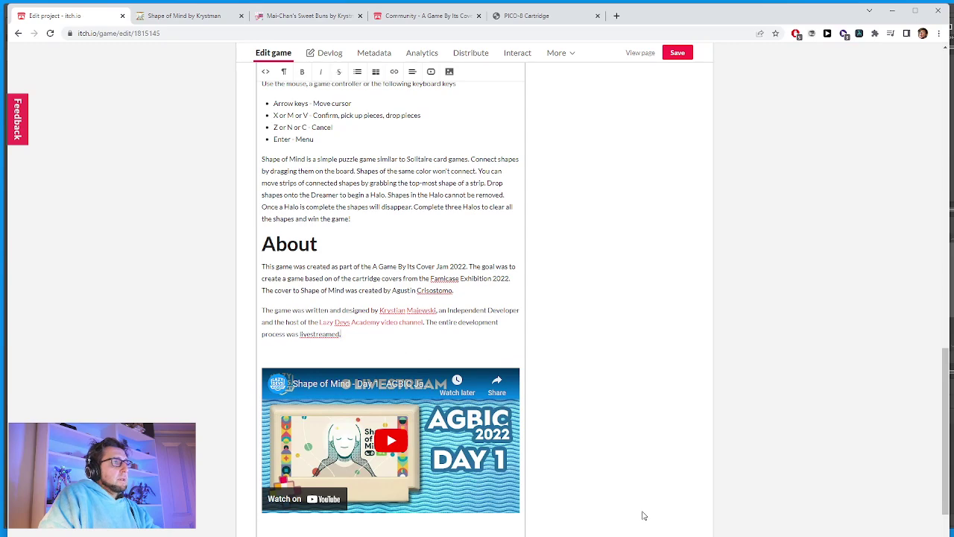
key(ctrl+z)
Convert the copied writing and design paragraph to plain text in Notepad and paste it above the embedded livestream.
key(alt+Tab)
key(ctrl+v)
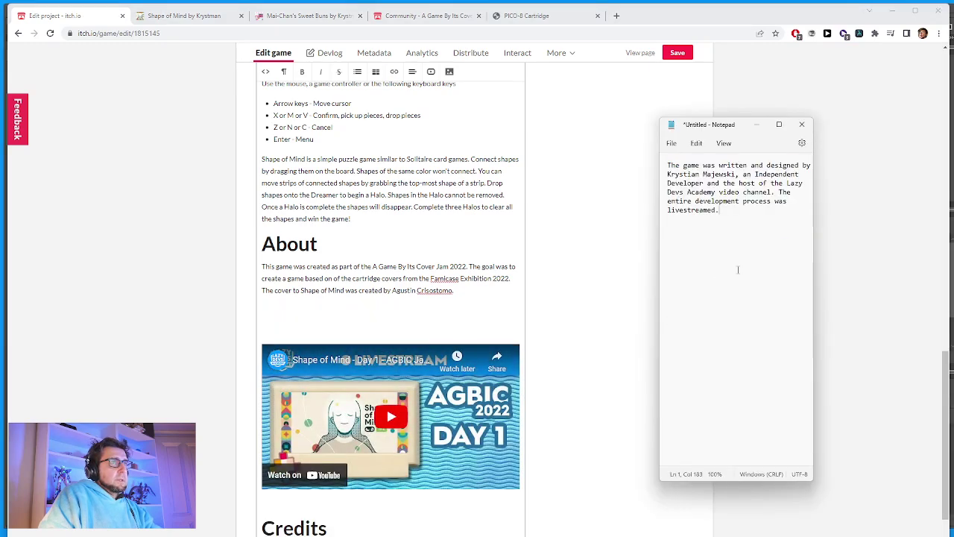
key(ctrl+a)
key(ctrl+c)
key(alt+Tab)
key(ctrl+v)
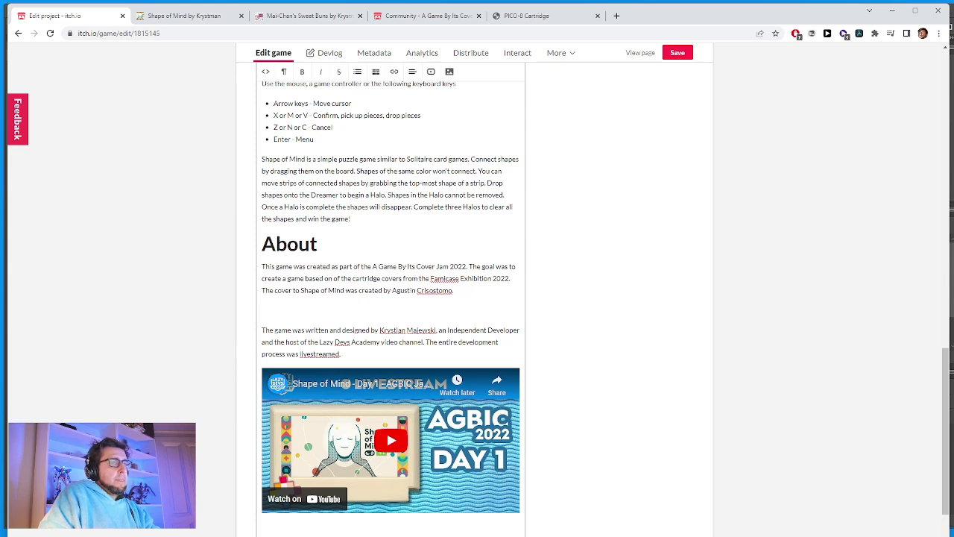
Look up the music and Pico-8 credits below the livestream video on the Mai-Chan's Sweet Buns page.
click(172, 15)
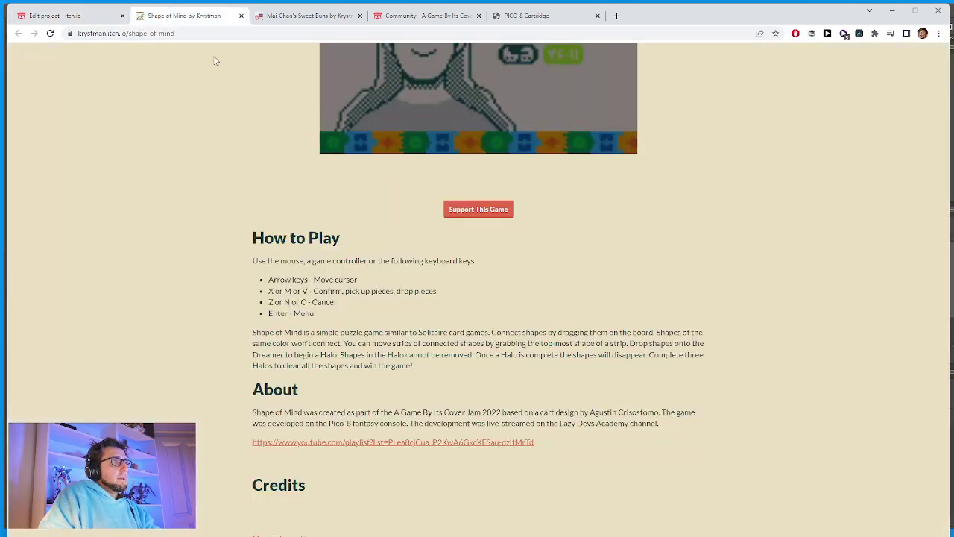
click(274, 6)
scroll(357, 426, down, 3)
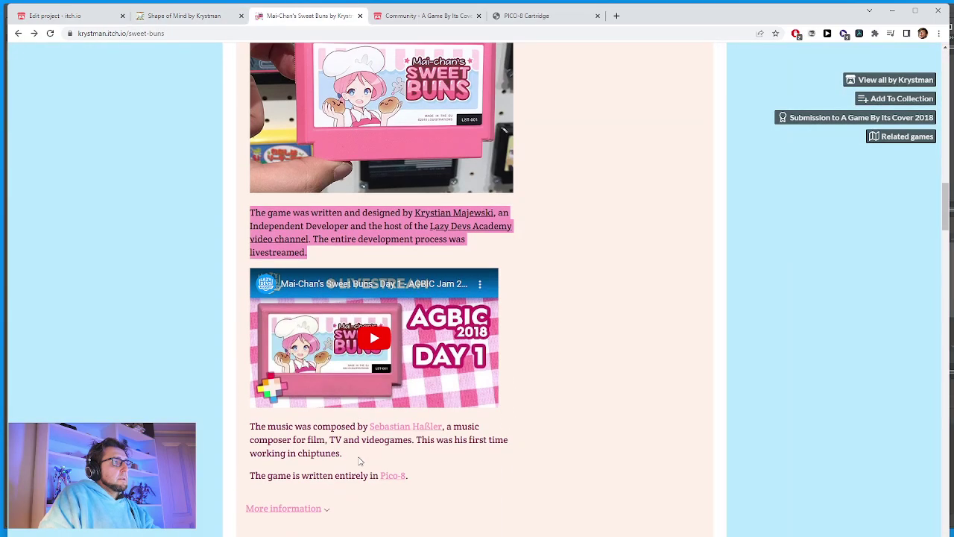
Copy the music and Pico-8 credit paragraphs from the Mai-Chan's Sweet Buns page into the Shape of Mind description, below the embedded video.
drag(424, 479, 249, 426)
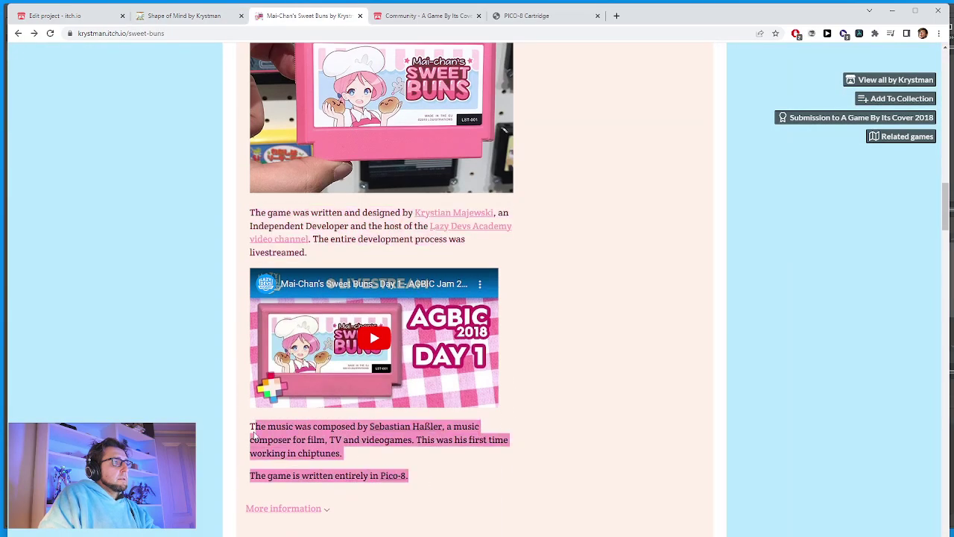
click(140, 9)
click(75, 8)
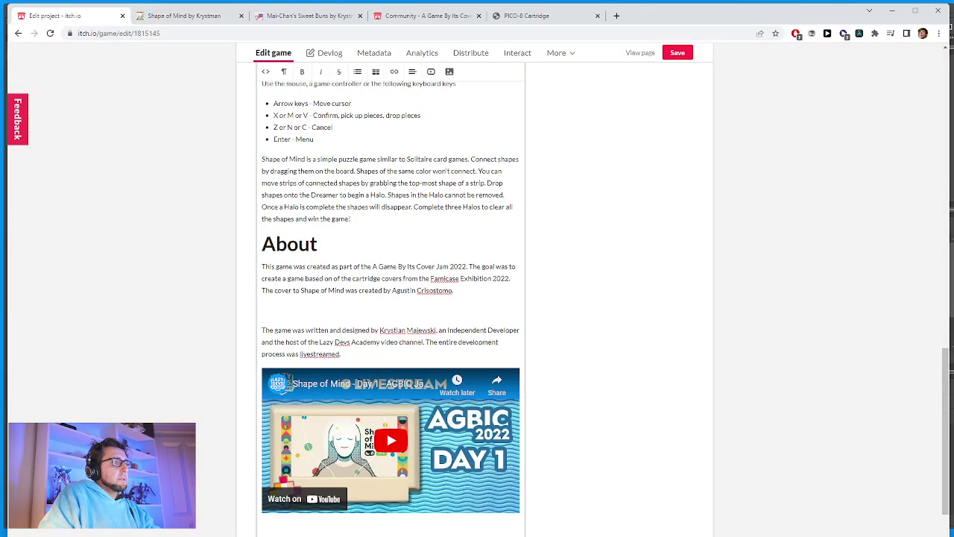
key(ctrl+v)
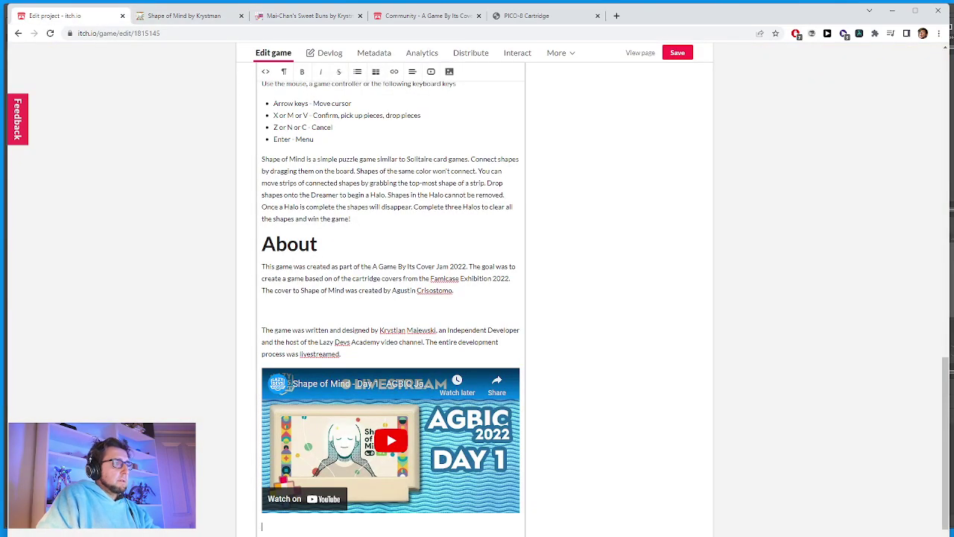
Replace the linked composer's name in the pasted music credit with "Gruber Music".
click(402, 526)
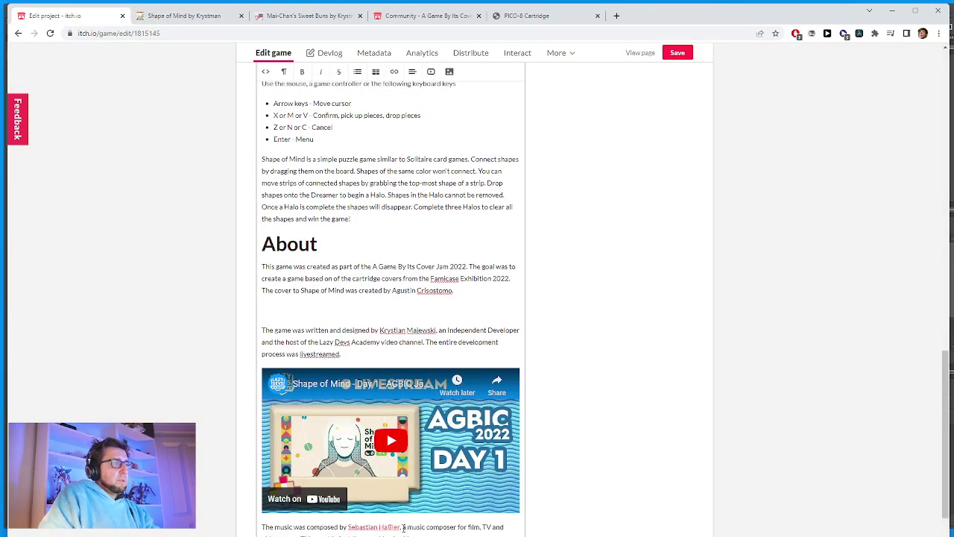
drag(403, 526, 347, 527)
key(BackSpace)
text(Gruope)
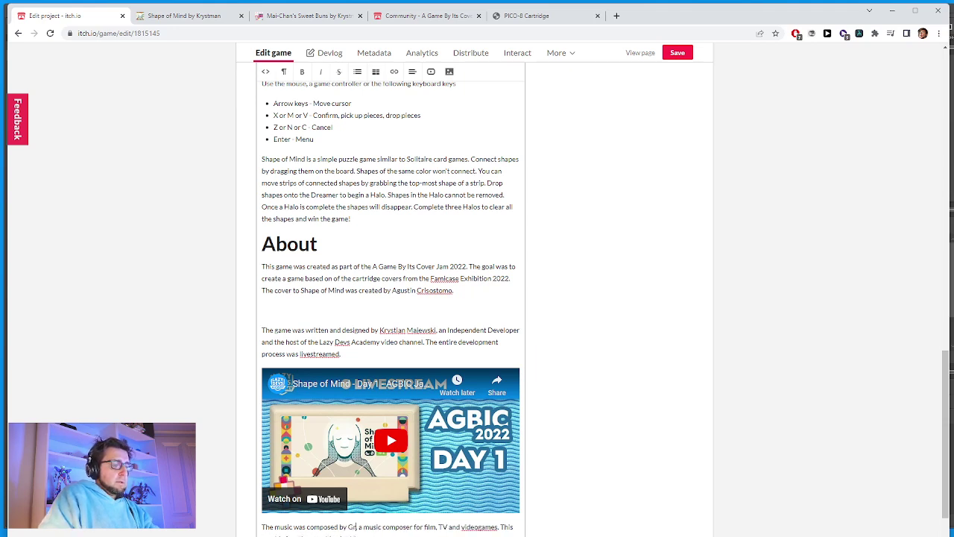
key(BackSpace)
key(BackSpace)
key(BackSpace)
text(ber Music)
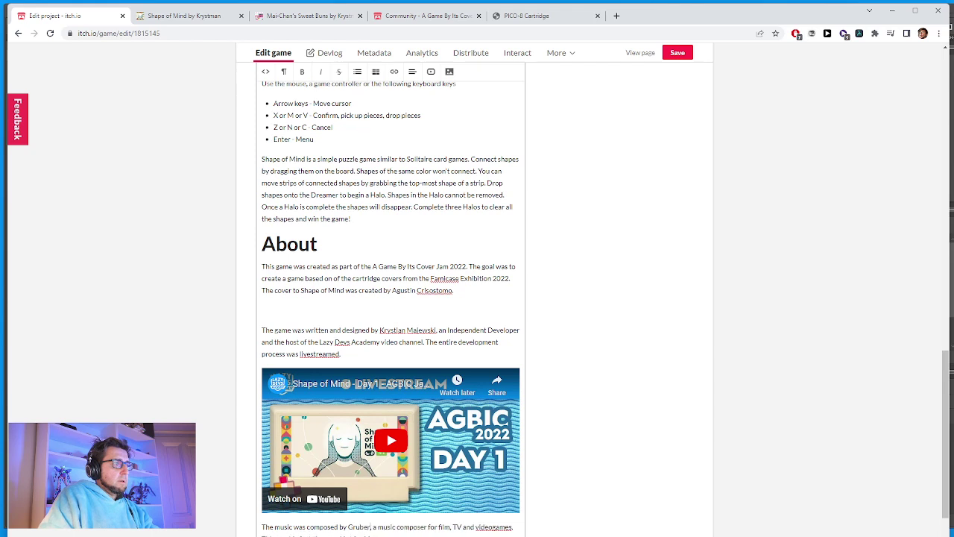
Delete the composer background text following "Gruber Music" so the music credit ends with a period.
key(shift+Down)
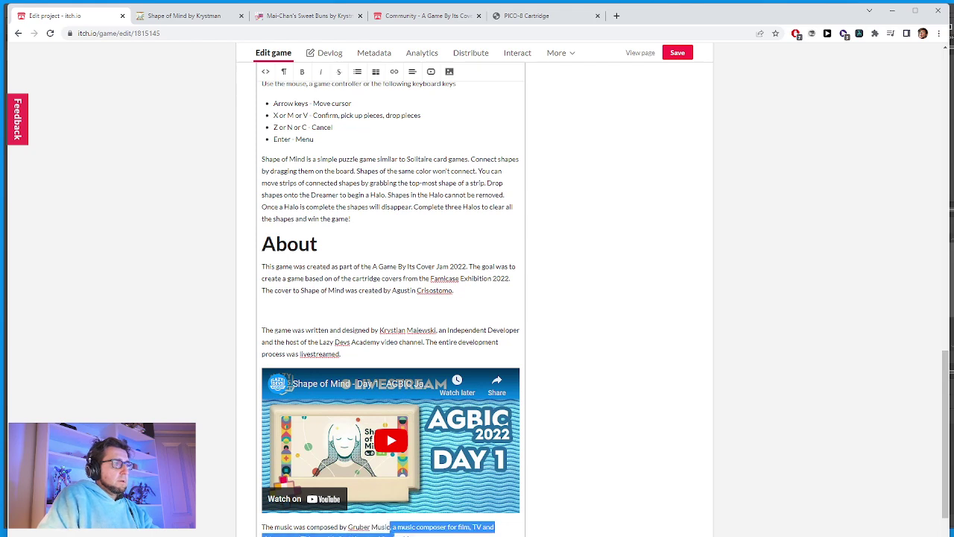
key(ctrl+shift+Right)
key(ctrl+shift+Right)
key(BackSpace)
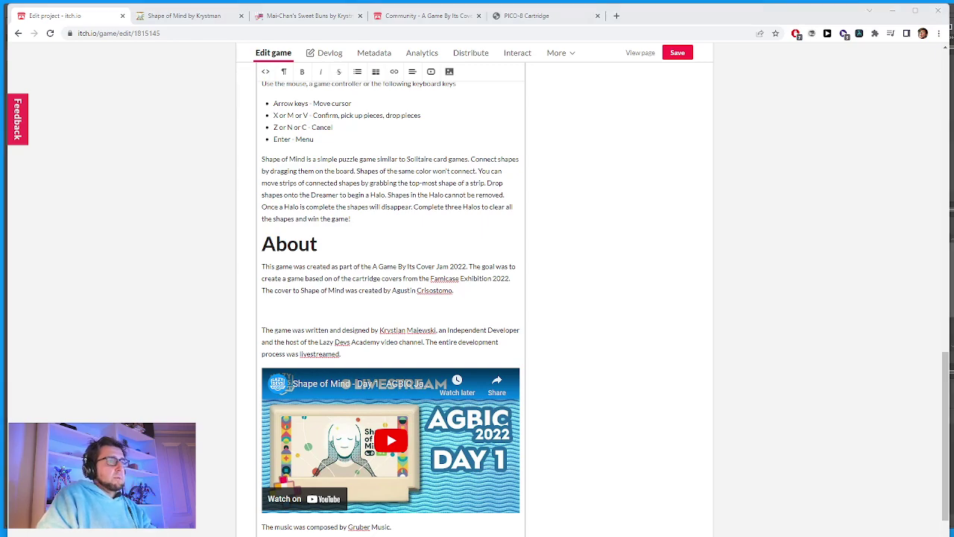
key(alt+Tab)
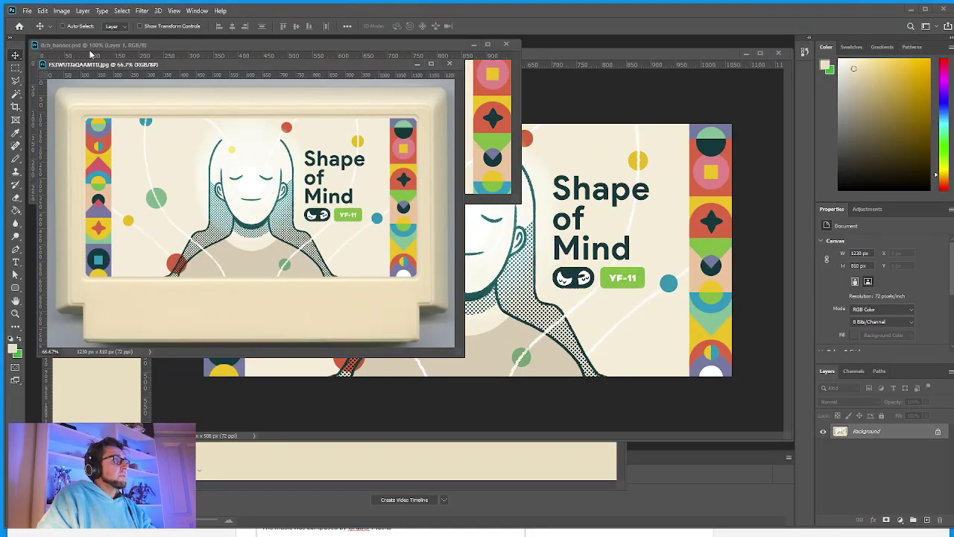
drag(91, 65, 201, 126)
click(61, 11)
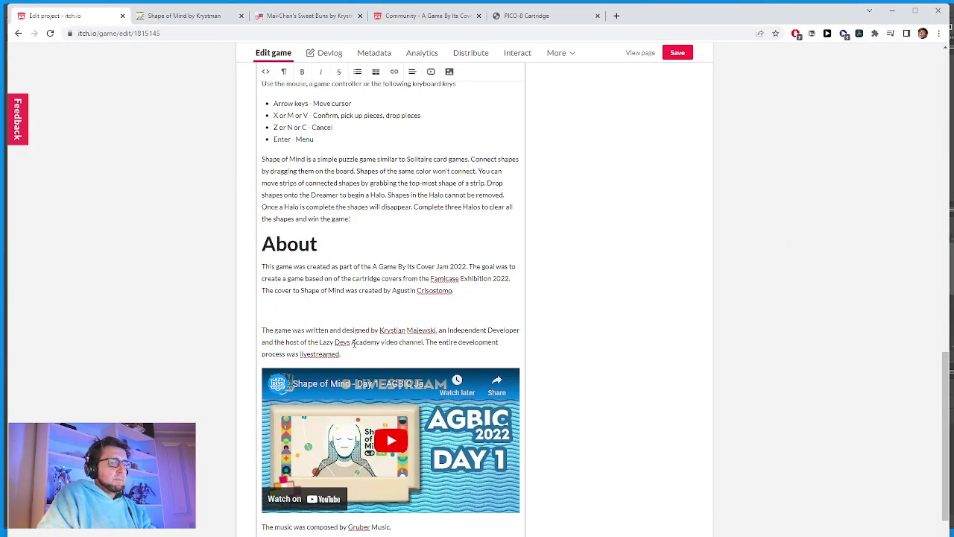
Remove the empty paragraph above the game design credit and check the Pico-8 link in the last line.
key(BackSpace)
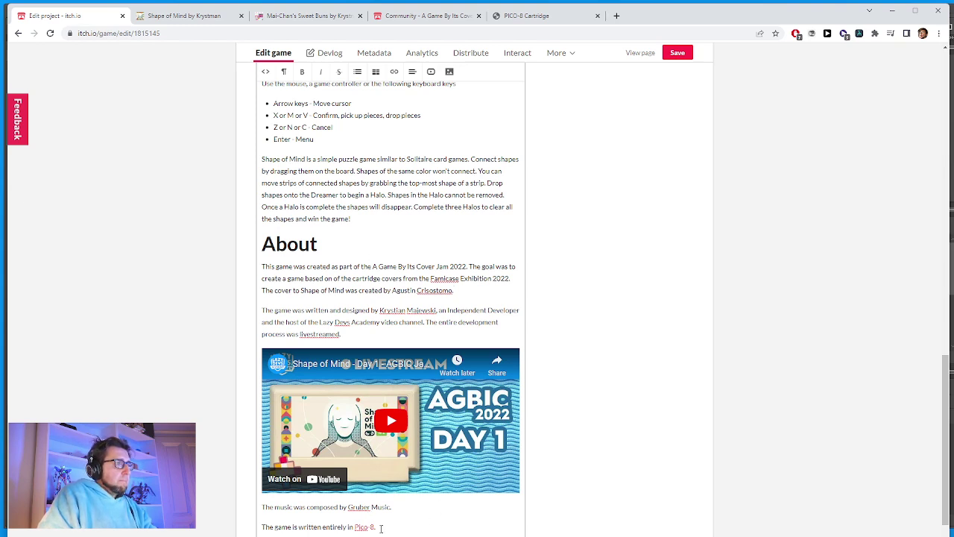
drag(381, 527, 354, 527)
click(365, 527)
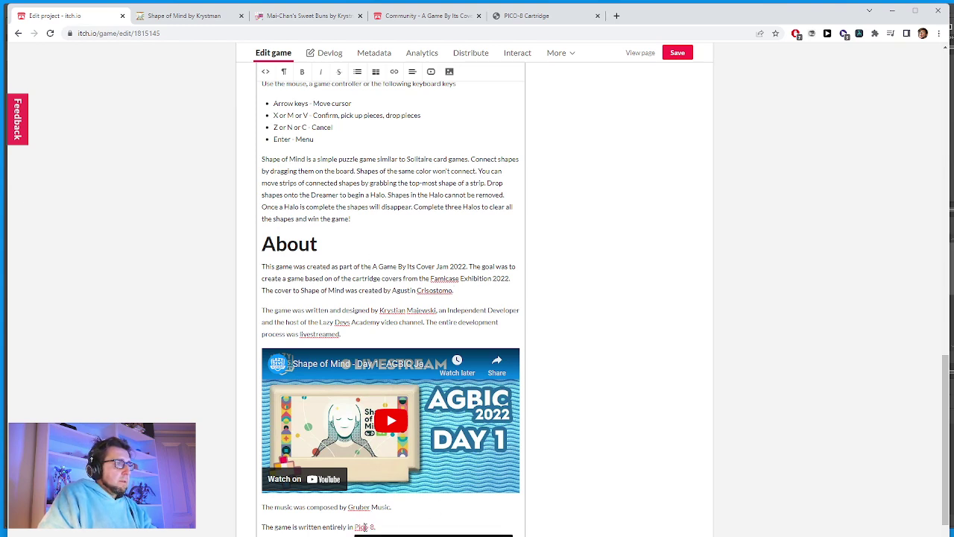
click(311, 526)
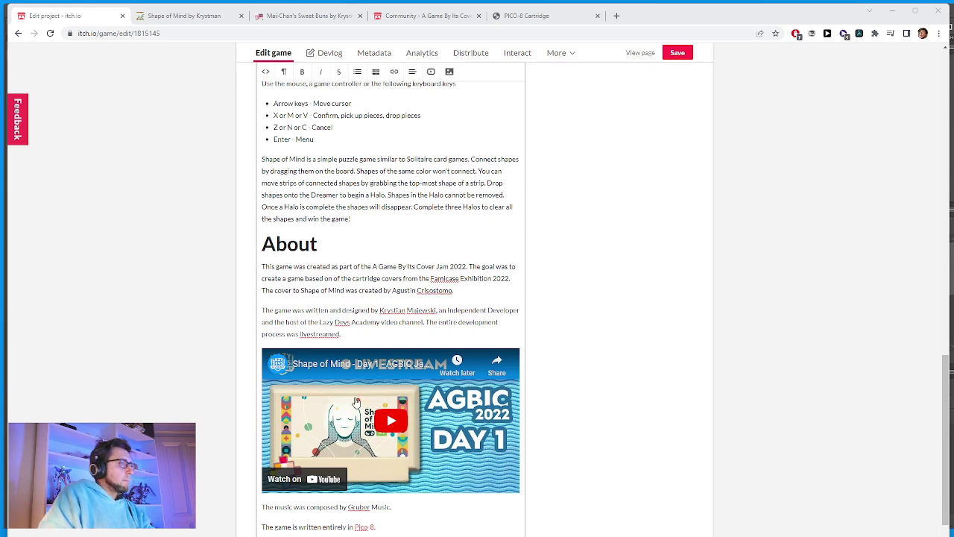
drag(389, 509, 347, 507)
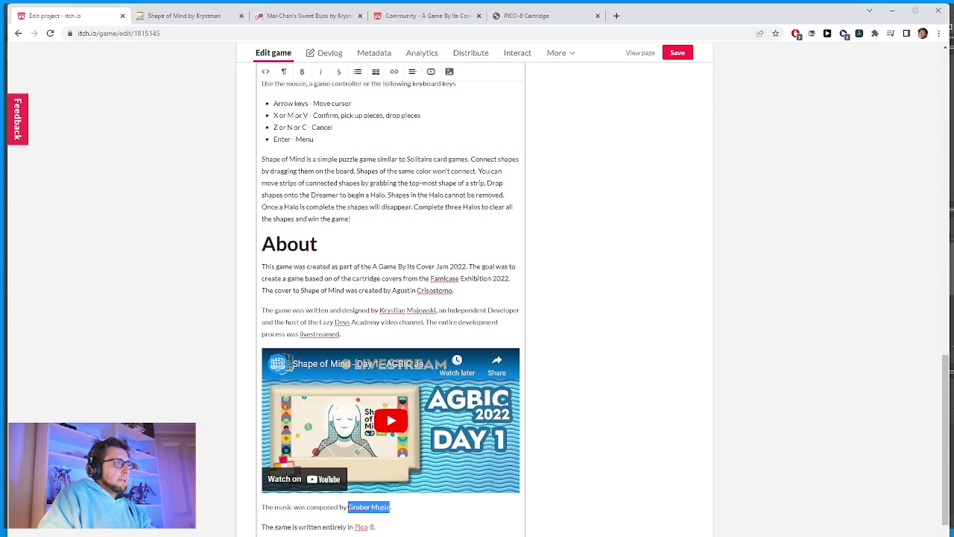
click(394, 70)
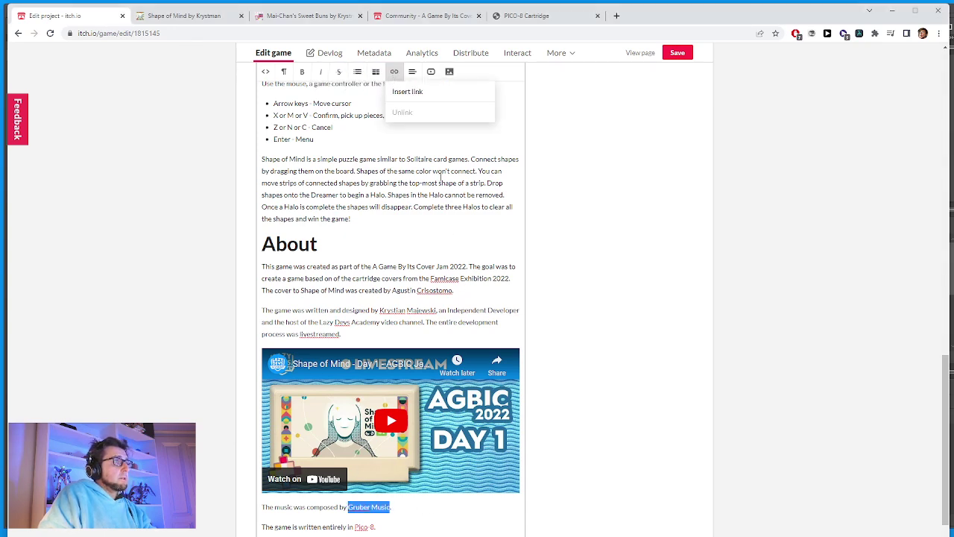
click(411, 91)
text(https://www.youtube.com/c/Gruber_Music)
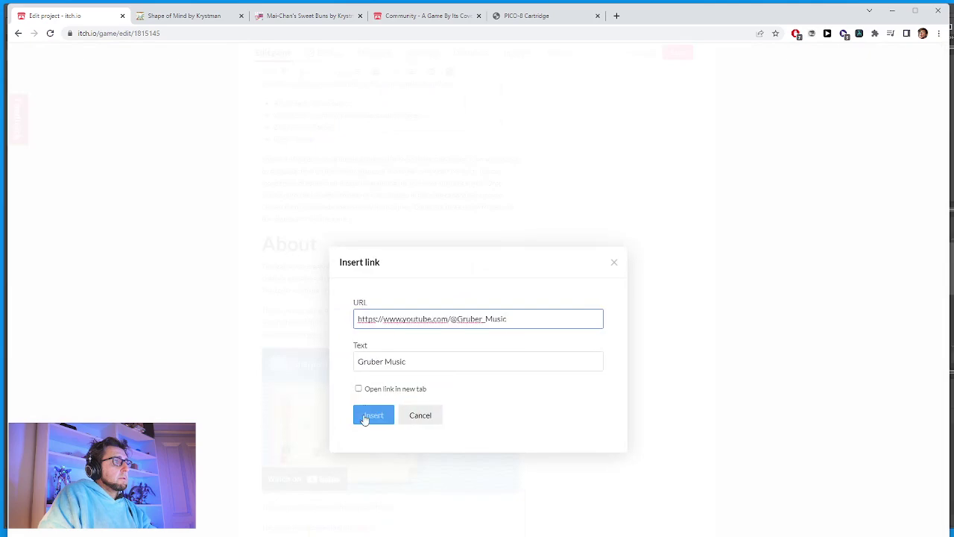
click(368, 415)
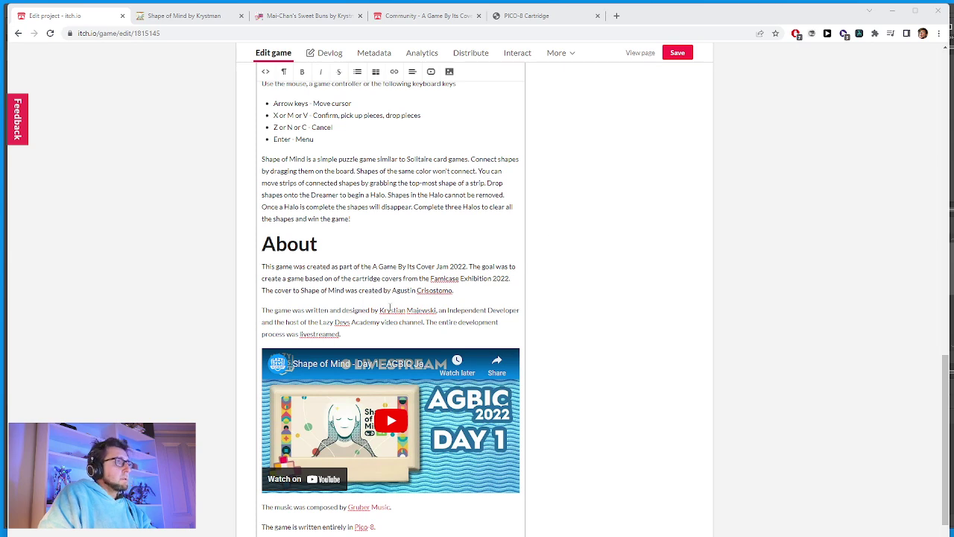
Link the cover artist's name in the About section to the copied URL.
mouse_move(391, 291)
mouse_down()
mouse_move(447, 290)
mouse_move(392, 290)
mouse_up()
click(453, 291)
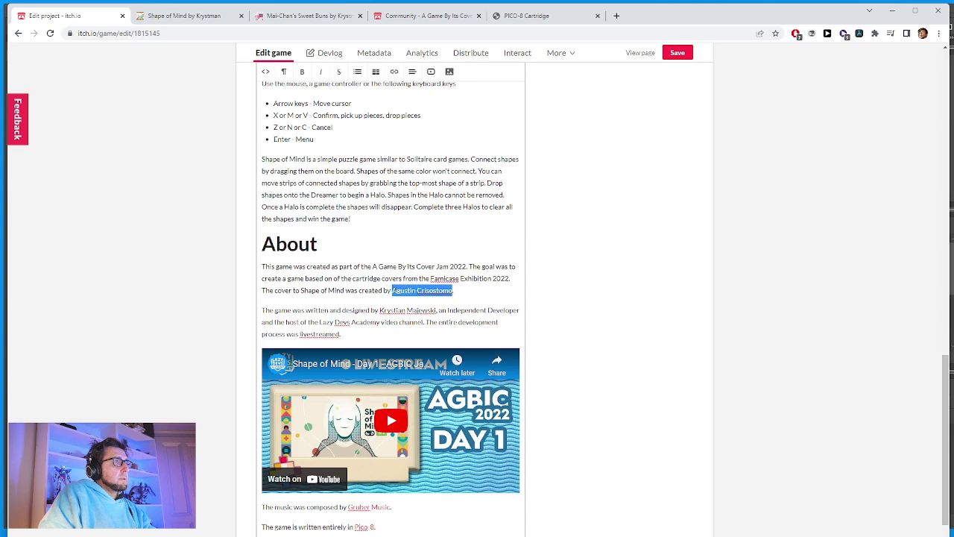
click(395, 72)
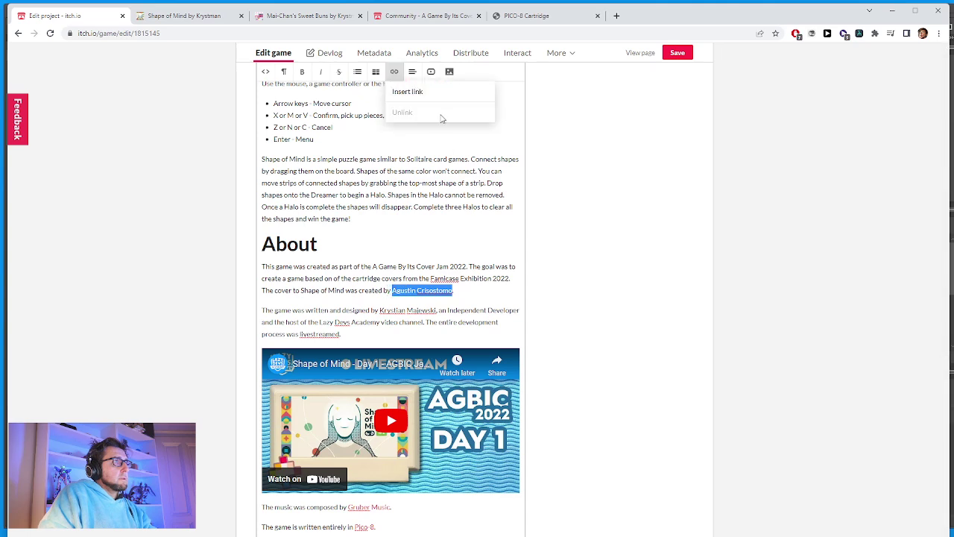
click(438, 97)
key(ctrl+v)
click(386, 415)
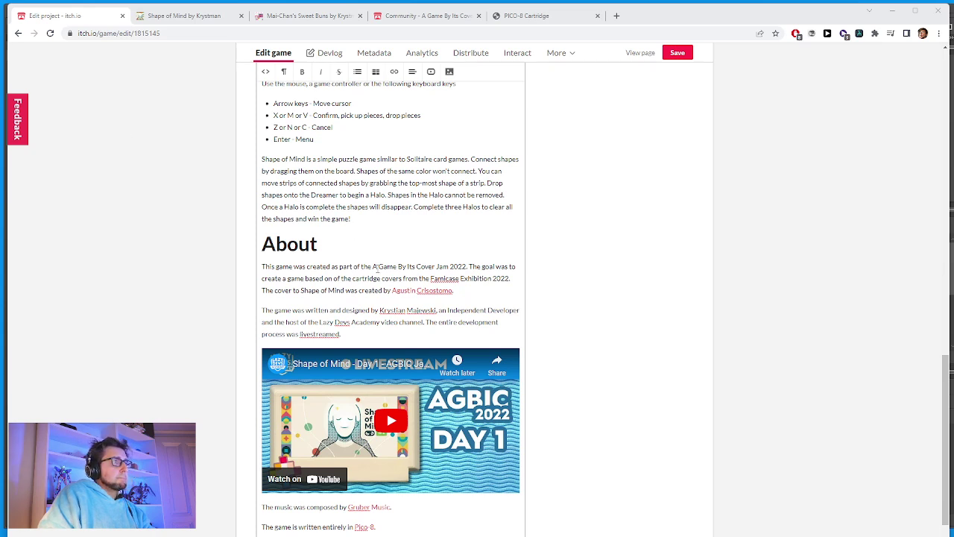
drag(373, 268, 467, 268)
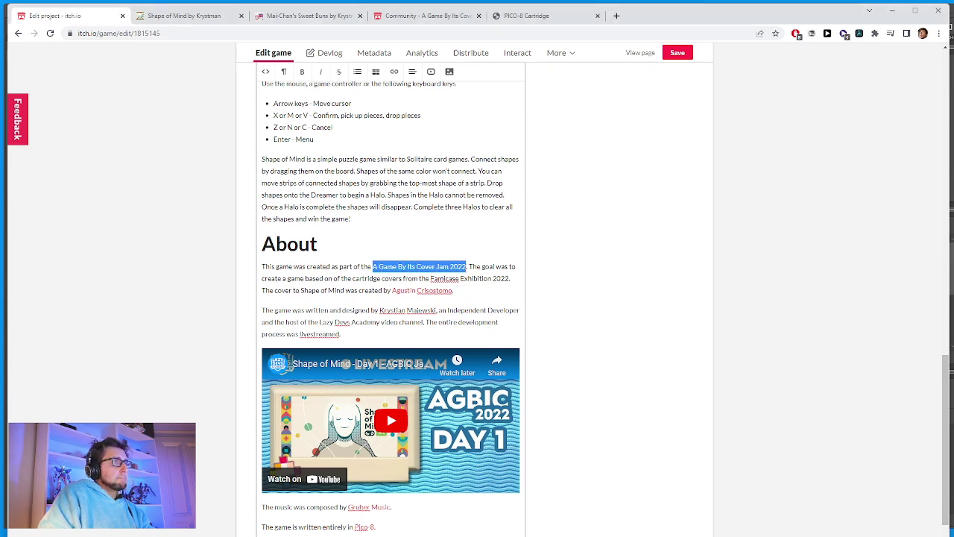
click(394, 71)
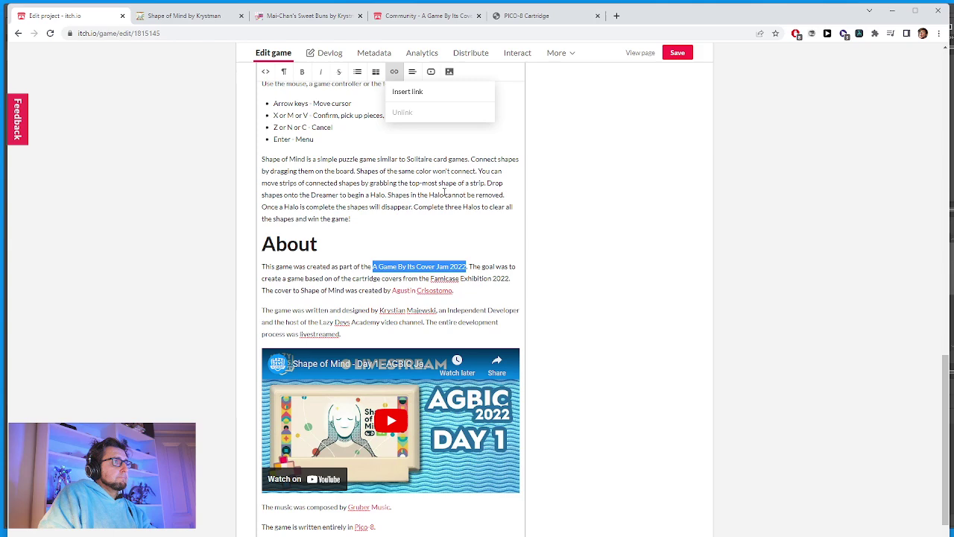
click(424, 93)
text(https://itch.io/jam/a-game-by-its-cover-2022)
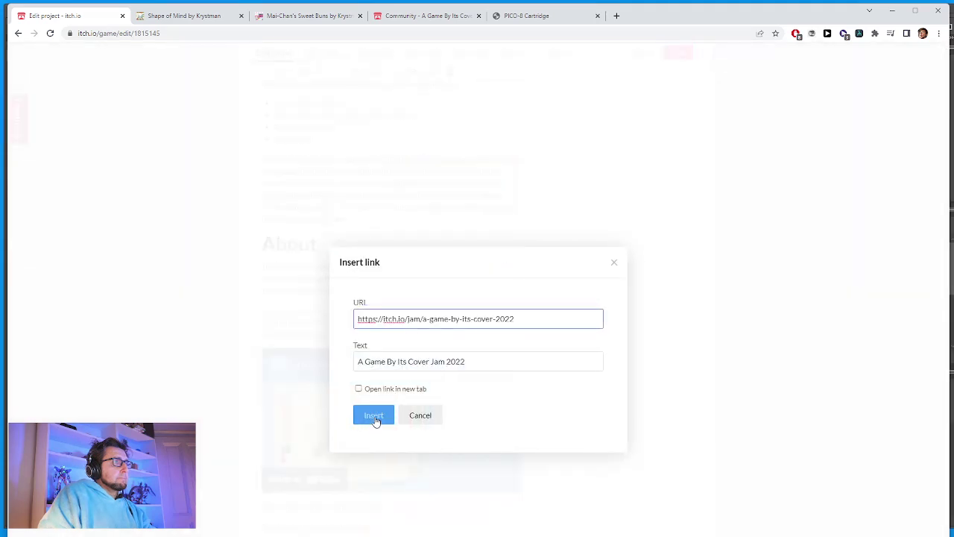
click(375, 417)
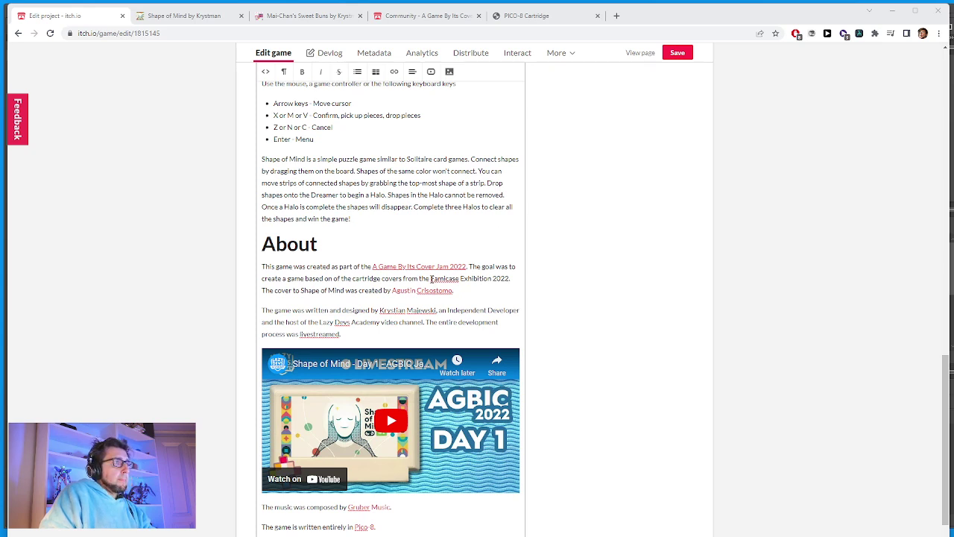
drag(431, 279, 510, 279)
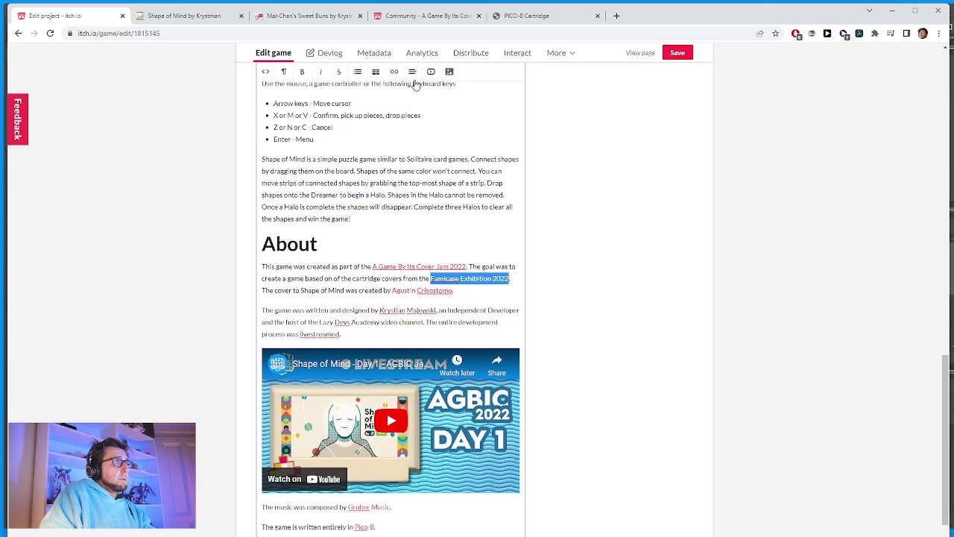
click(394, 72)
click(407, 92)
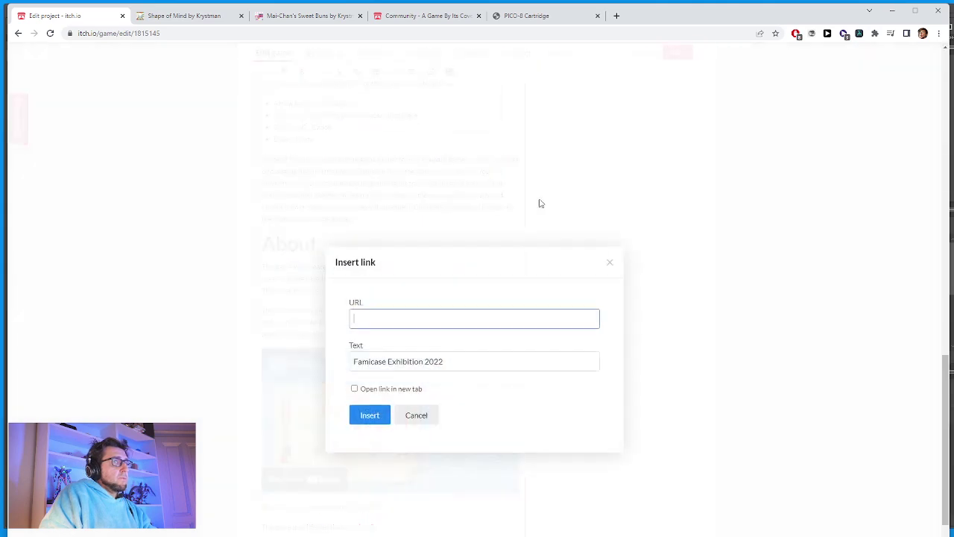
text(https://famicase.com/22/)
click(374, 419)
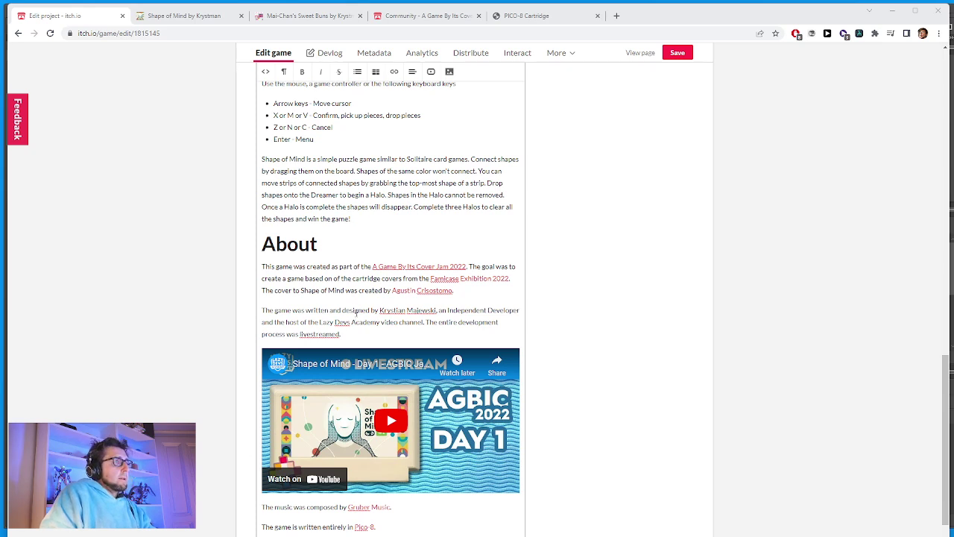
drag(321, 322, 423, 322)
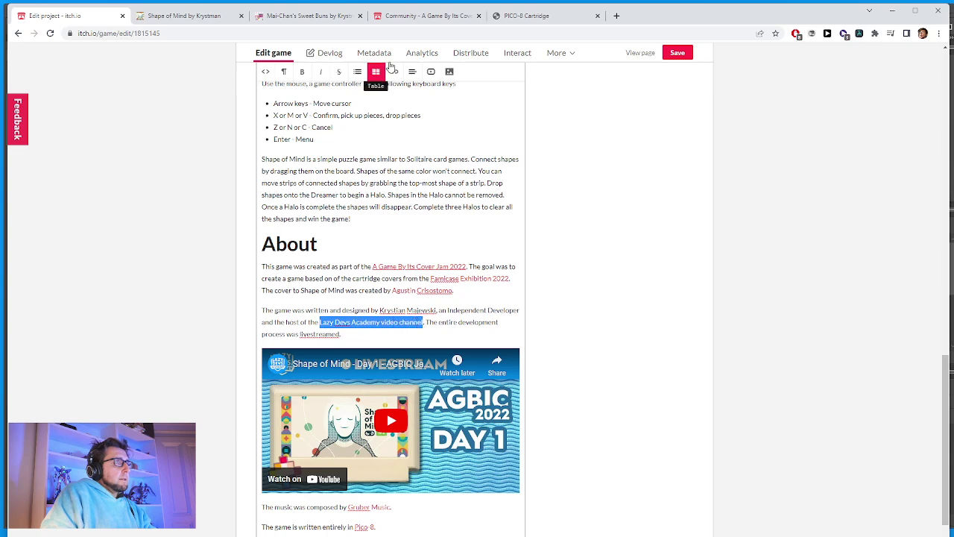
click(395, 71)
click(409, 91)
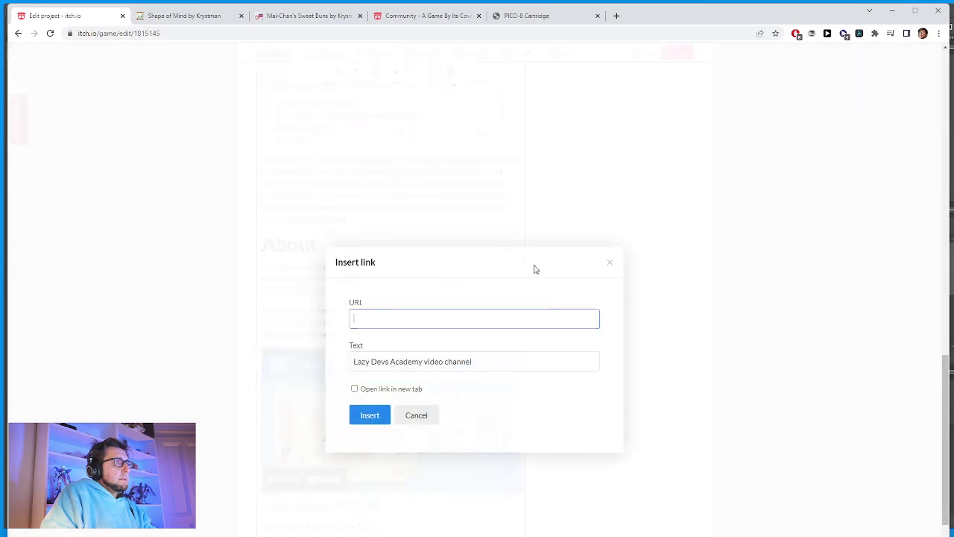
text(https://www.youtube.com/@LazyDevs)
click(362, 421)
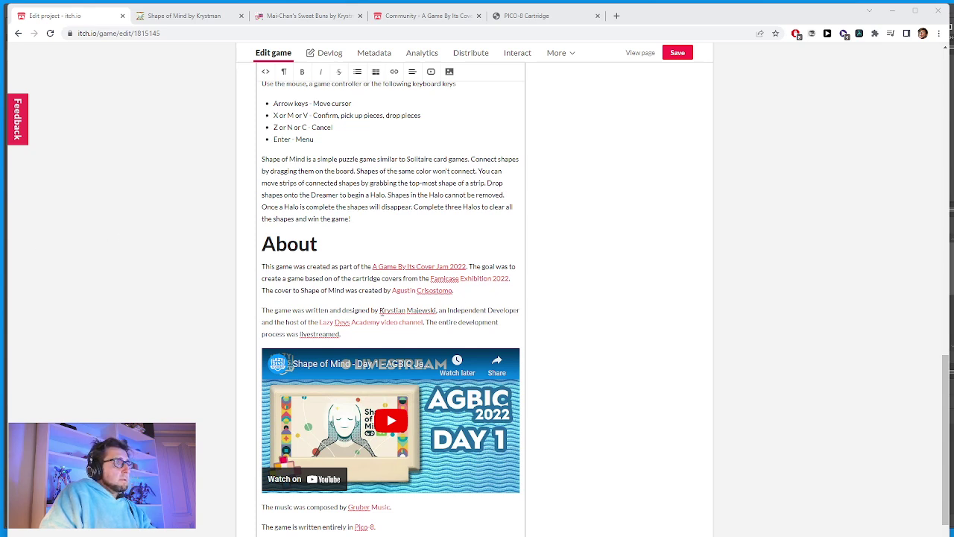
Link the game designer's name in the design credit to the copied URL.
drag(381, 313, 438, 311)
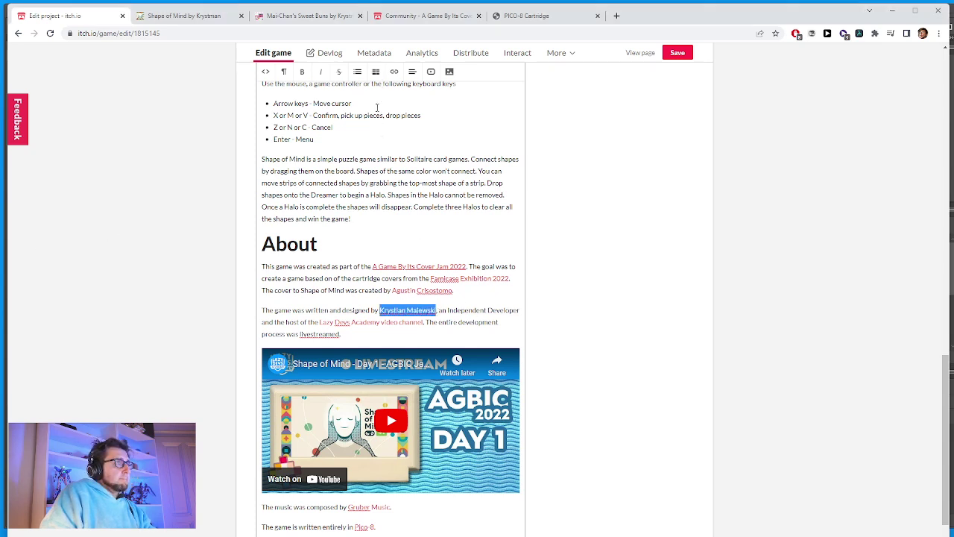
click(395, 72)
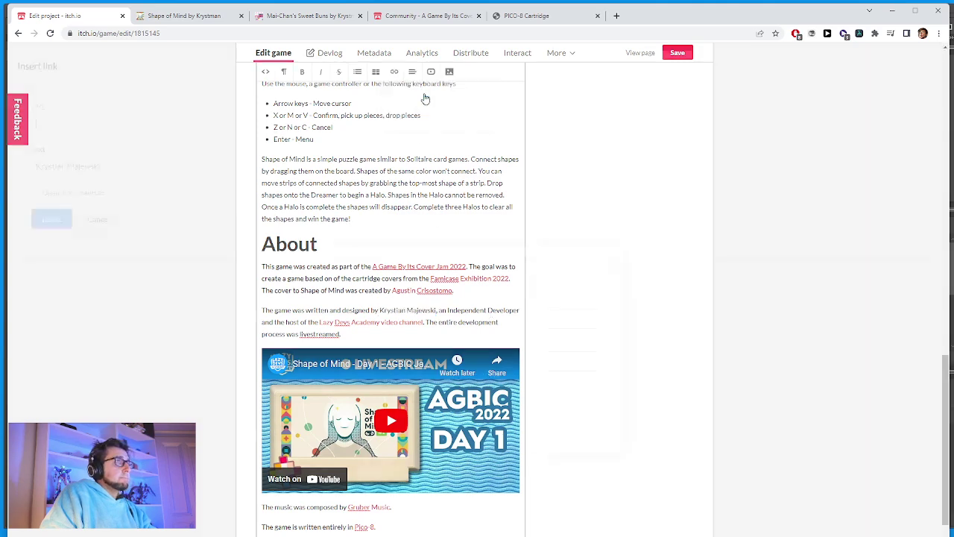
key(ctrl+v)
click(371, 414)
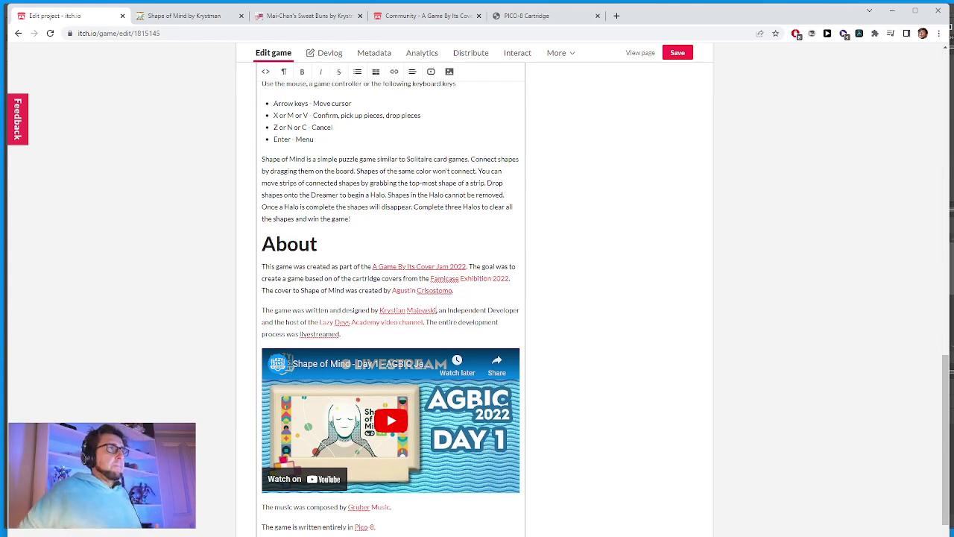
Review the finished How to Play and About sections and save the project.
scroll(471, 385, up, 2)
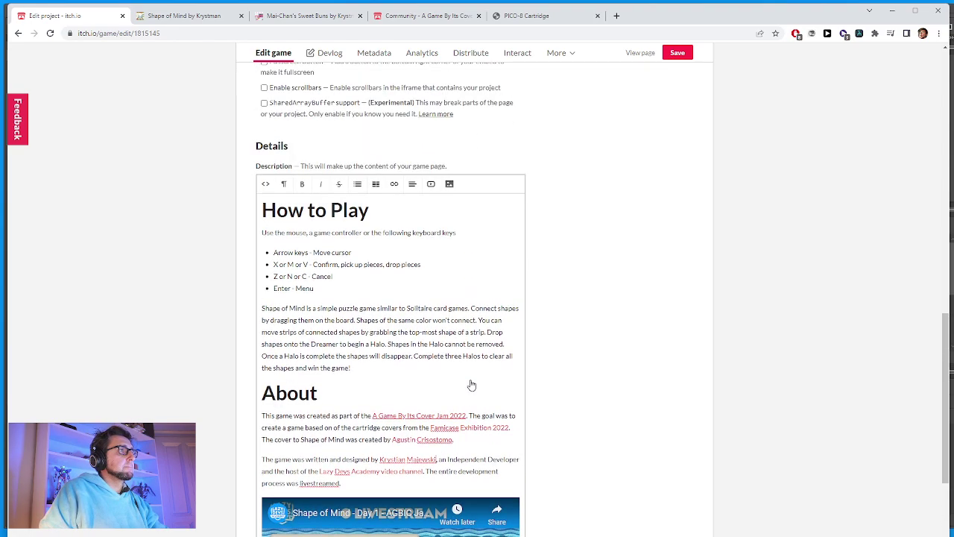
scroll(471, 385, down, 4)
scroll(471, 385, up, 4)
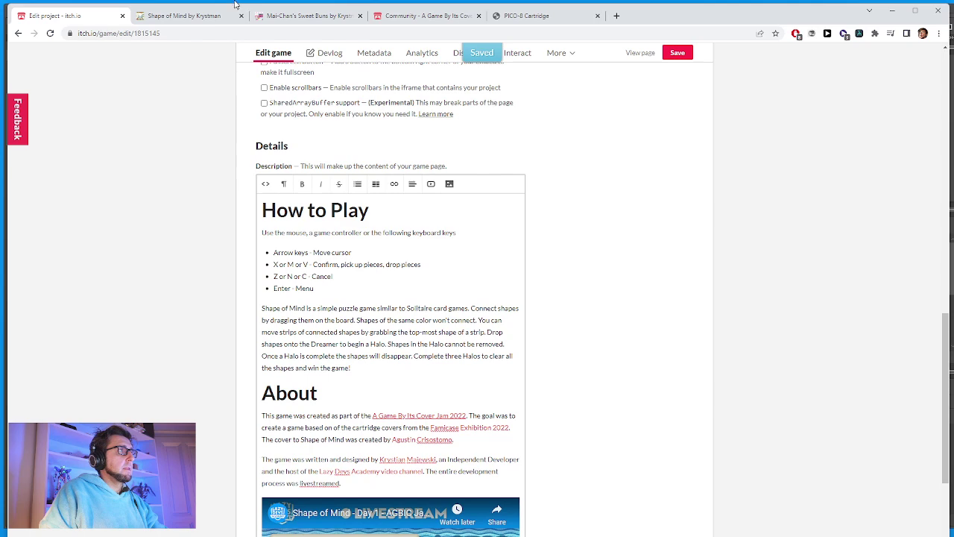
Reload the public Shape of Mind page and check the updated description below the game.
click(217, 15)
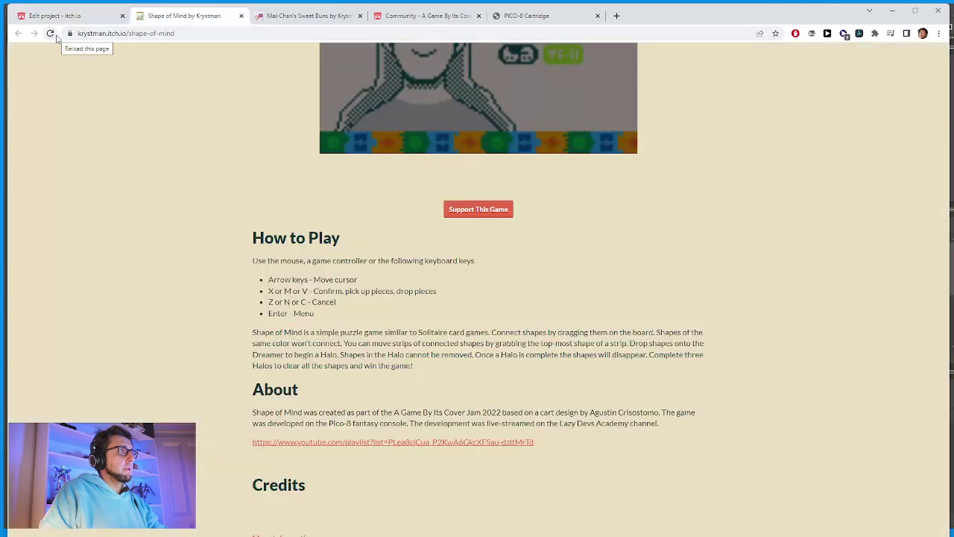
click(51, 33)
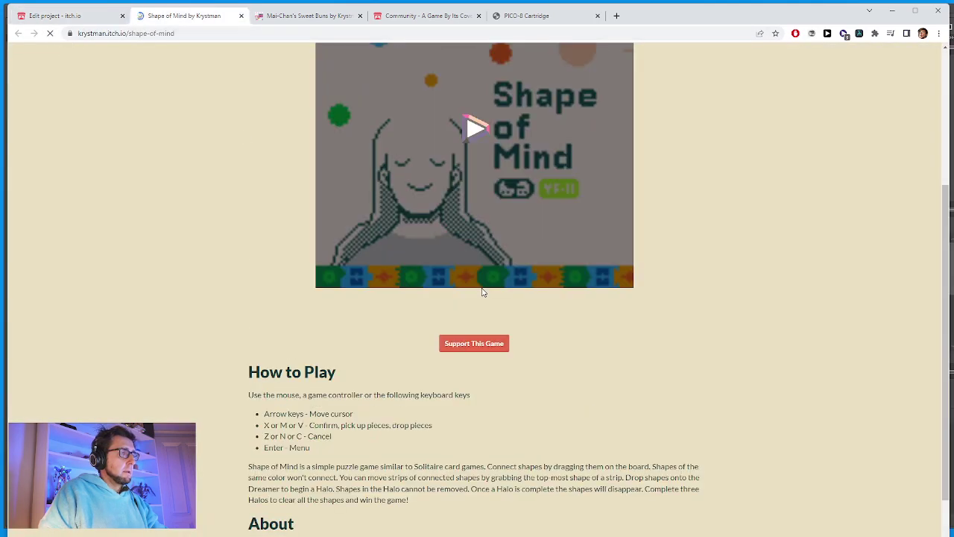
scroll(669, 301, down, 2)
scroll(663, 309, up, 4)
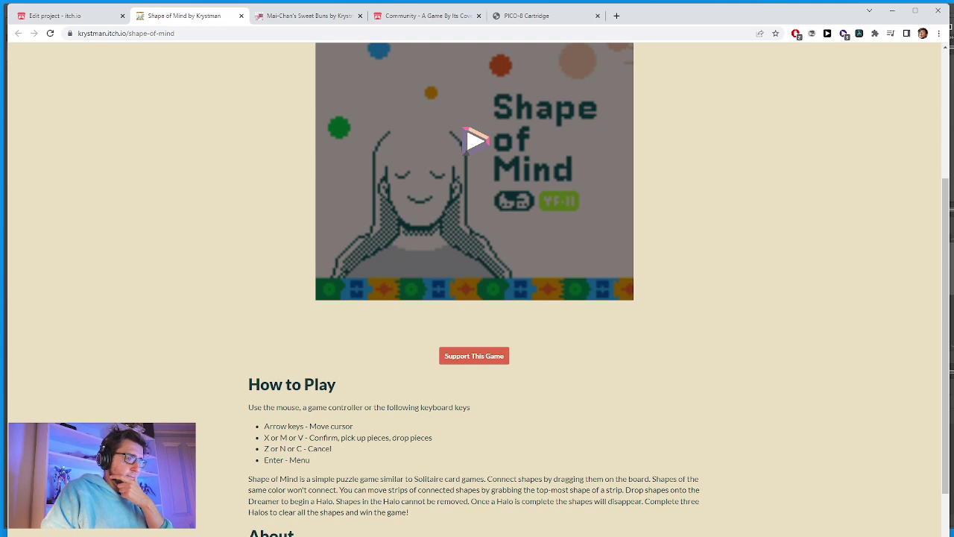
Switch to PICO-8, run the SHAPES.P8 cart and record a GIF of the title screen.
key(alt+Tab)
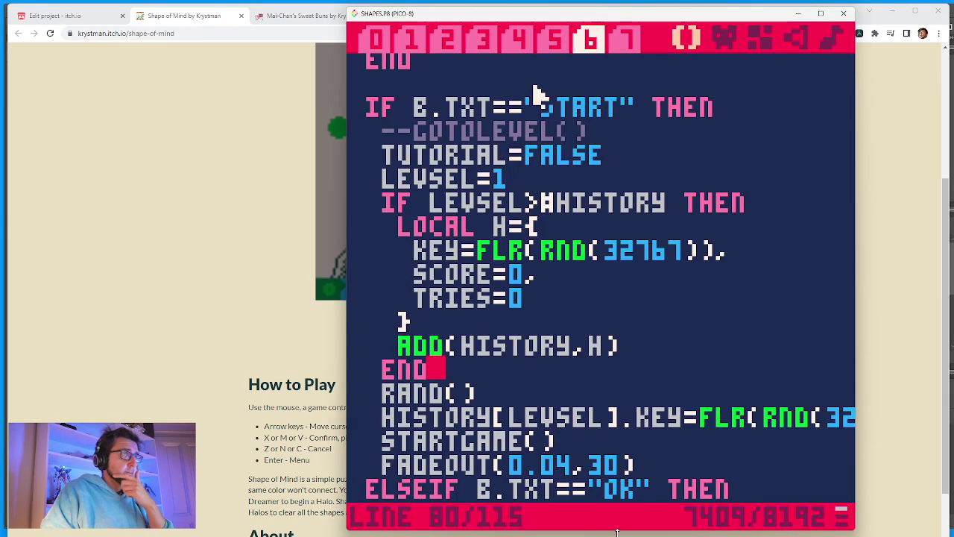
key(ctrl+r)
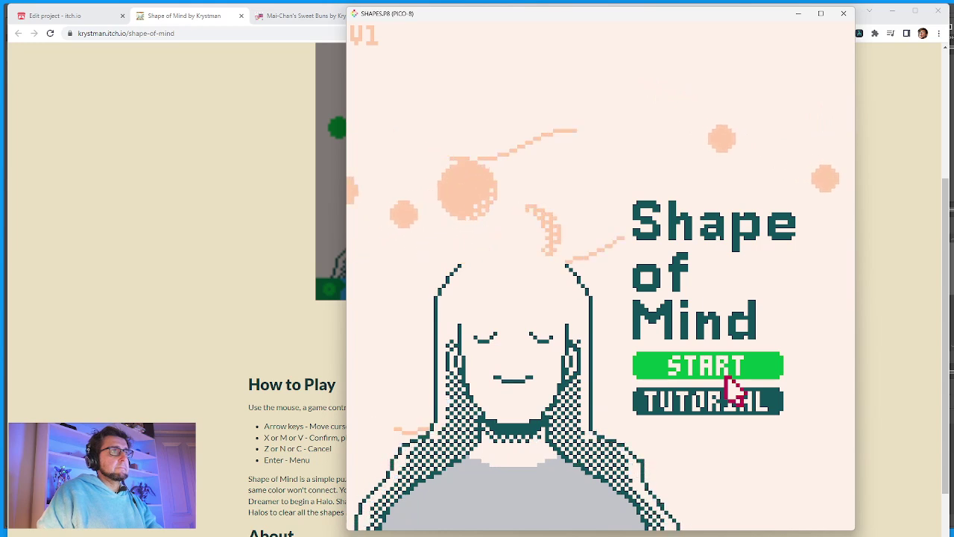
key(F8)
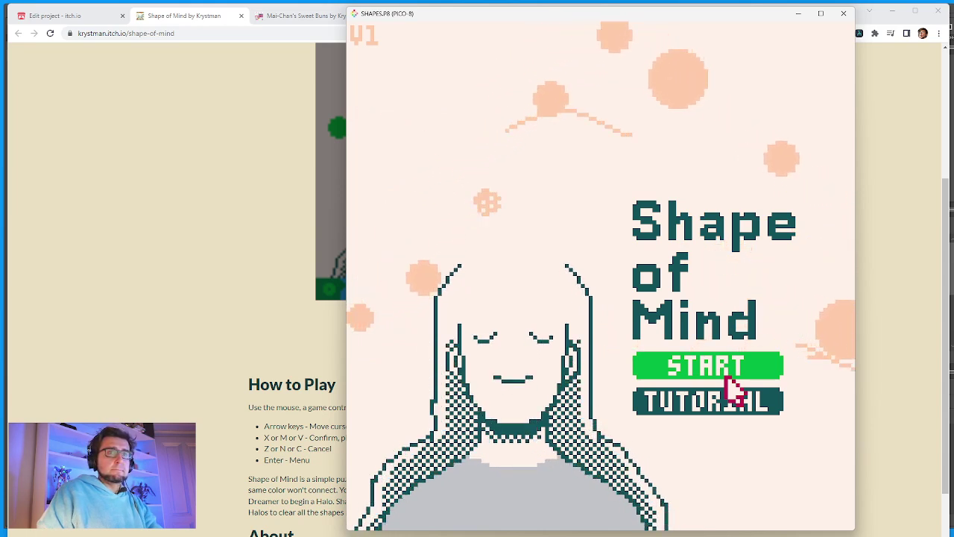
key(F9)
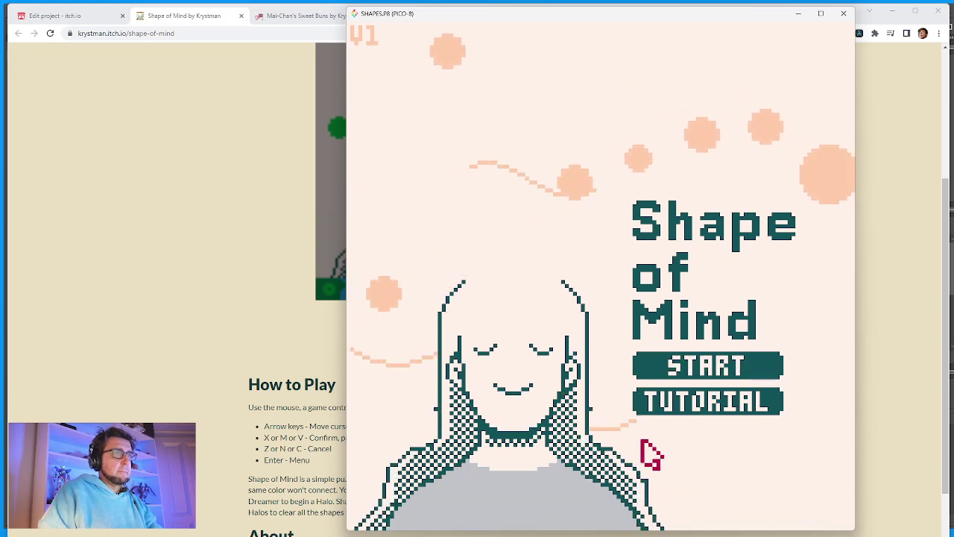
Start a game, build a green-blue-orange strip, drop it onto the Dreamer and save a GIF of the gameplay.
click(684, 384)
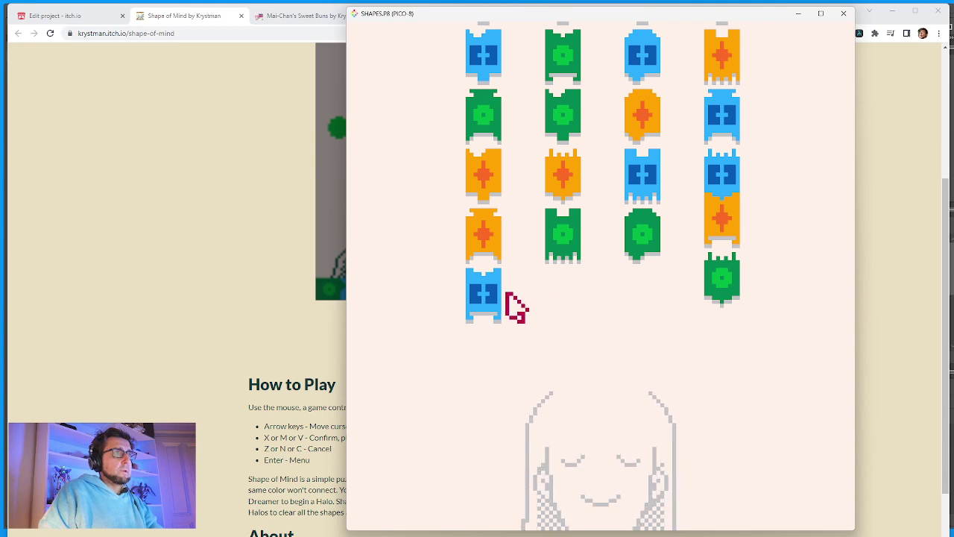
drag(494, 291, 730, 323)
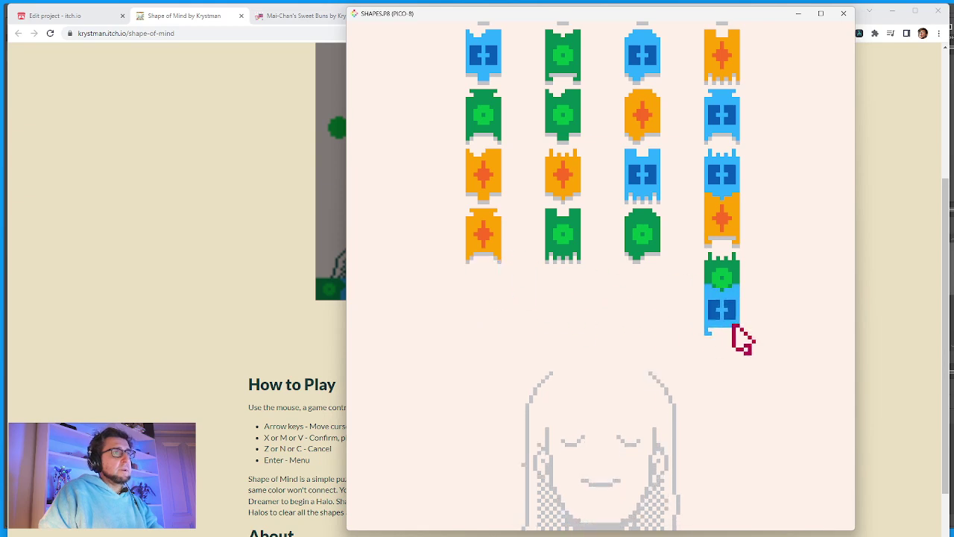
drag(495, 261, 718, 321)
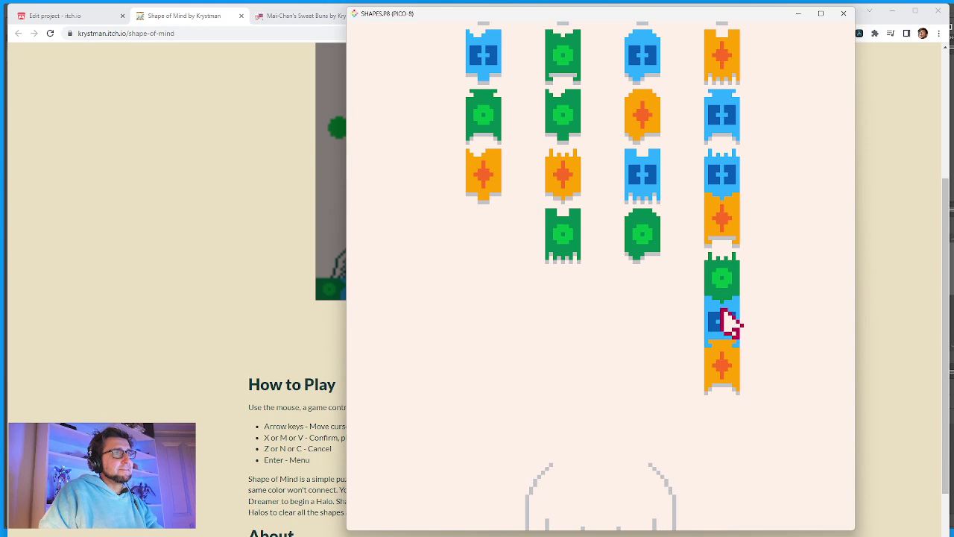
drag(727, 283, 613, 460)
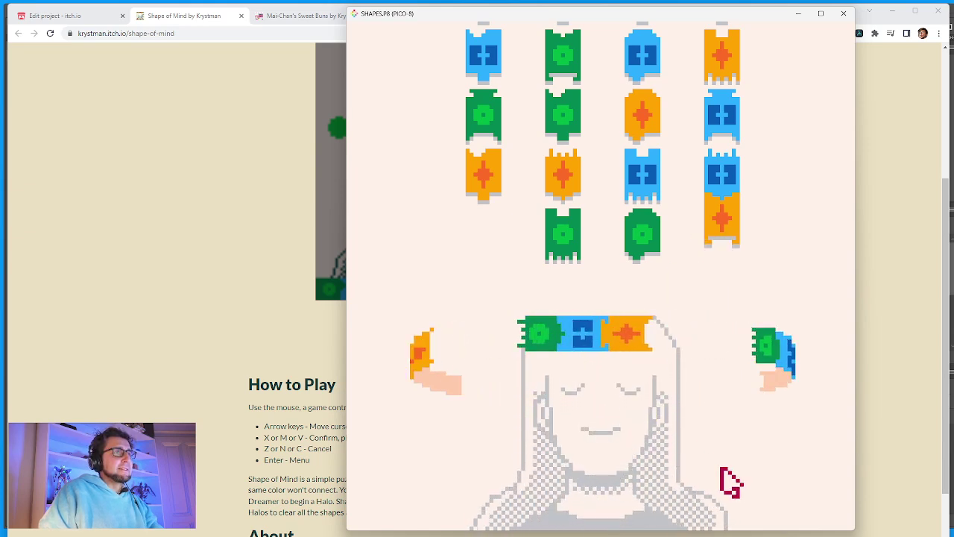
key(F9)
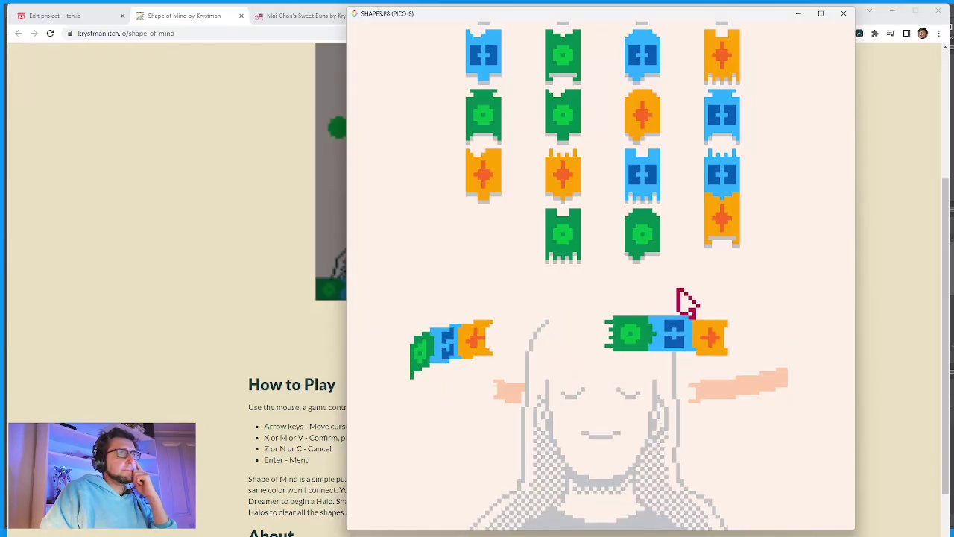
Attach the blue-orange strip beneath the second column's green shape, and complete the first Halo with the loose green, orange and blue shapes.
click(720, 187)
click(574, 276)
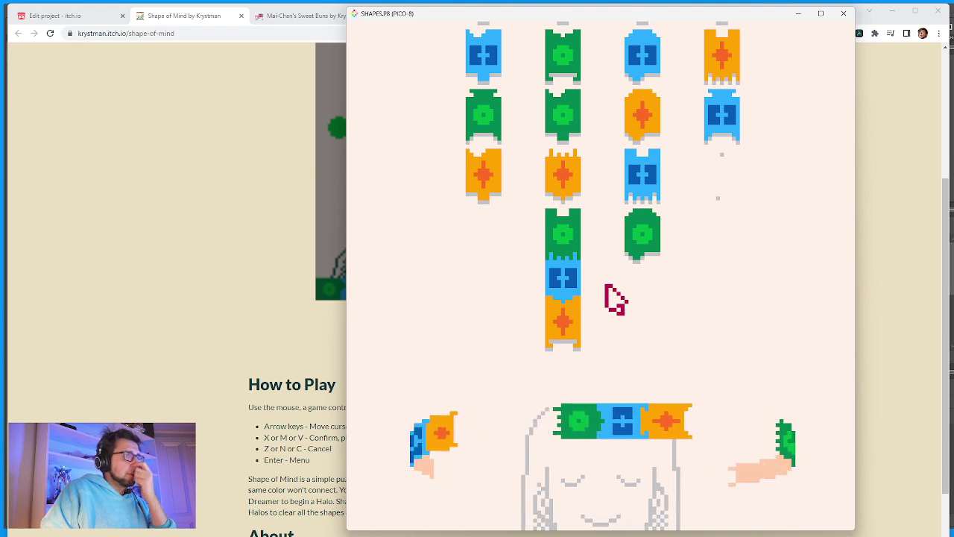
click(652, 222)
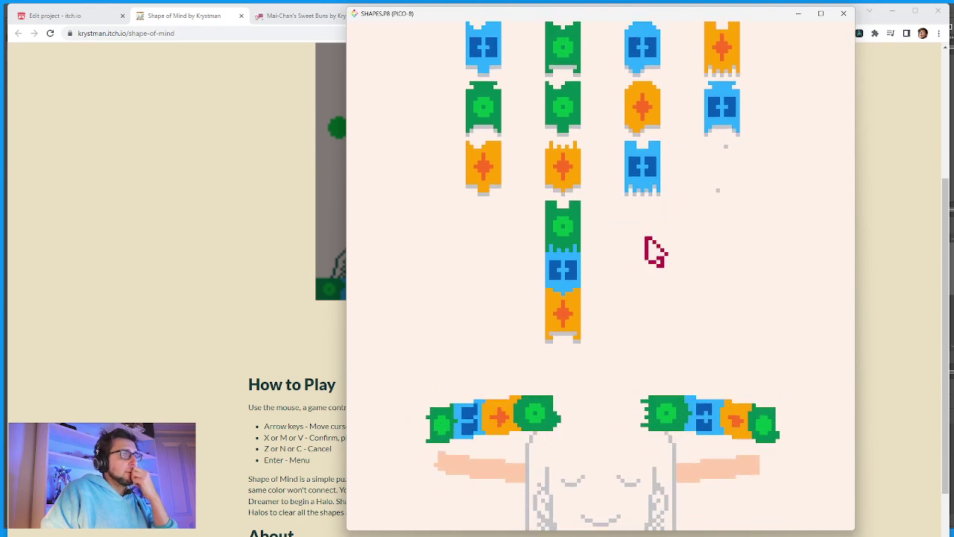
click(492, 212)
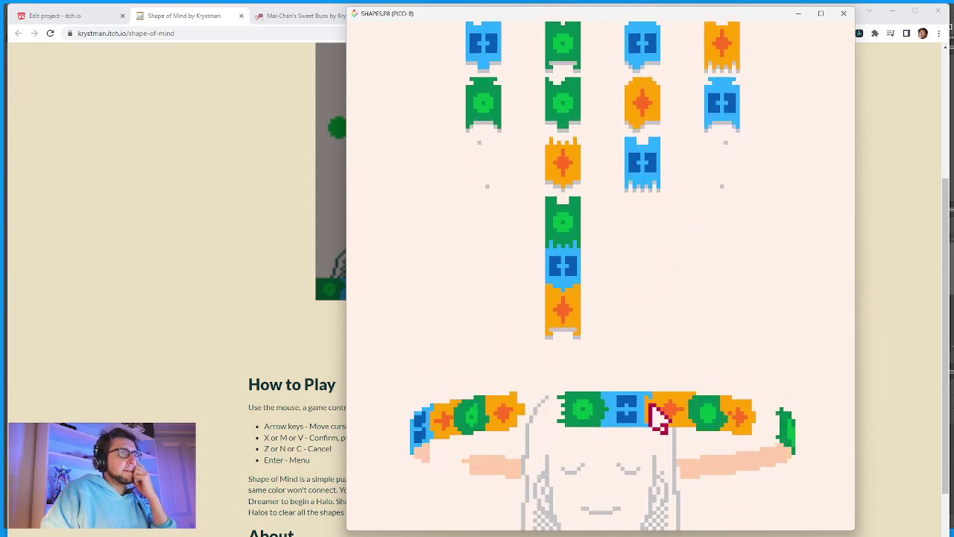
click(634, 173)
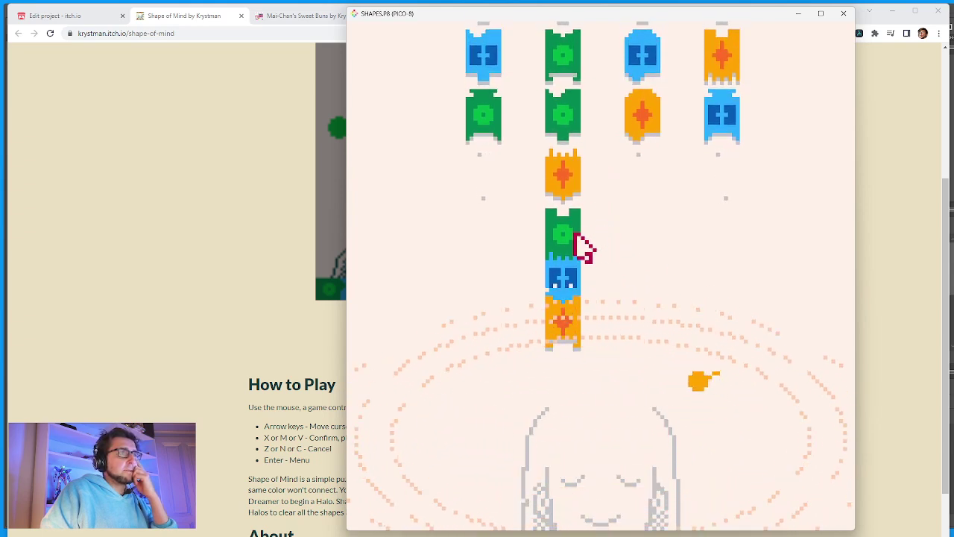
Extend the second column's strip with a blue and an orange shape, and join the green and blue shapes in the third column.
drag(637, 119, 496, 164)
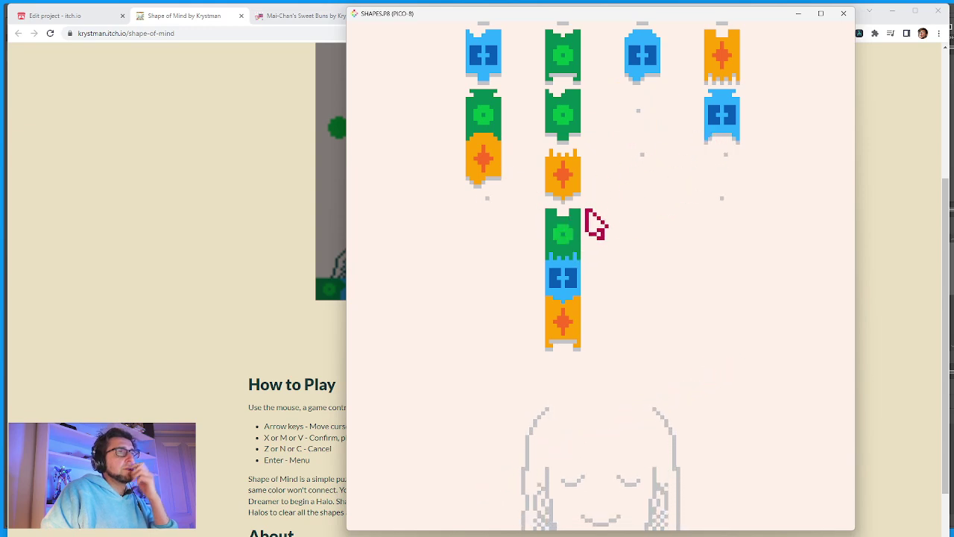
drag(732, 143, 572, 341)
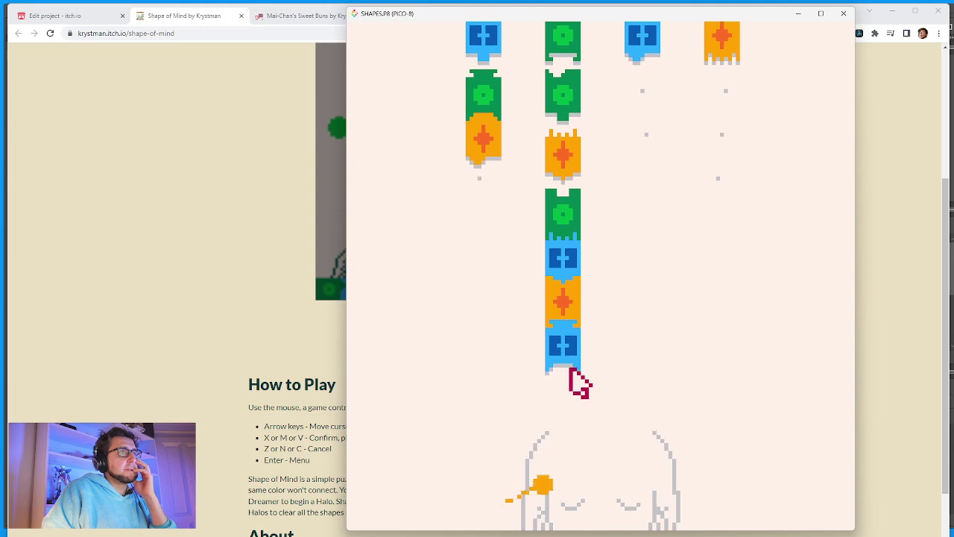
drag(492, 168, 571, 396)
drag(649, 71, 643, 96)
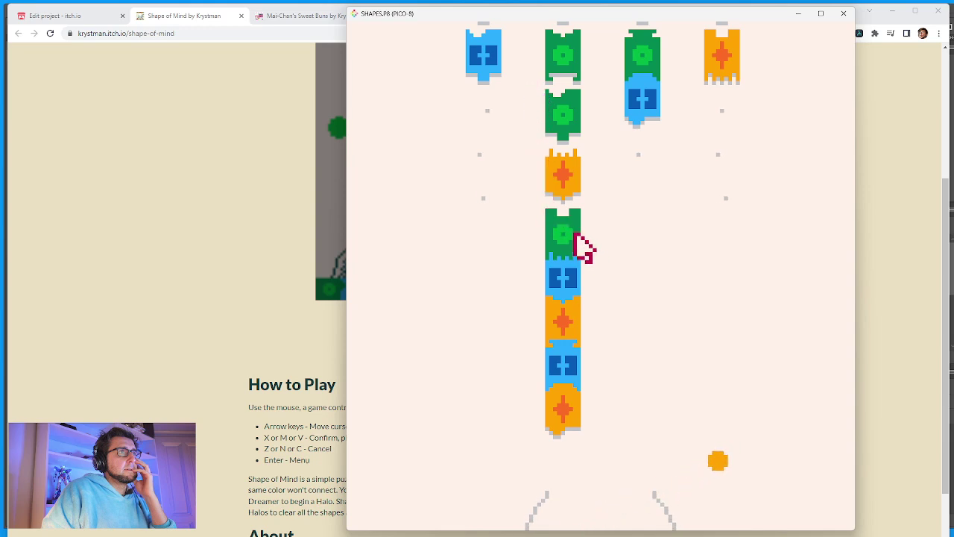
Rearrange the strips between columns until the board holds only a six-shape strip in the second column and three-shape strips in the third and fourth.
drag(575, 234, 485, 119)
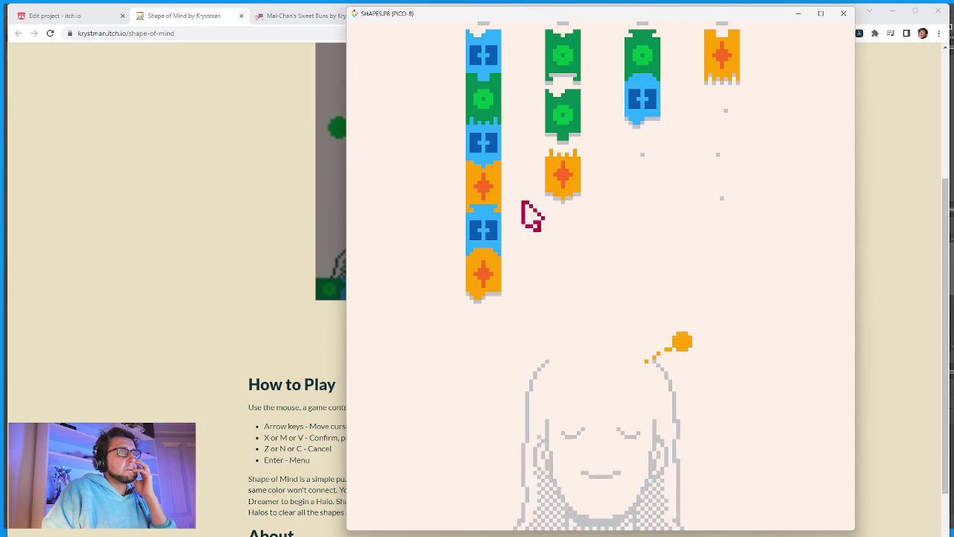
drag(498, 153, 716, 130)
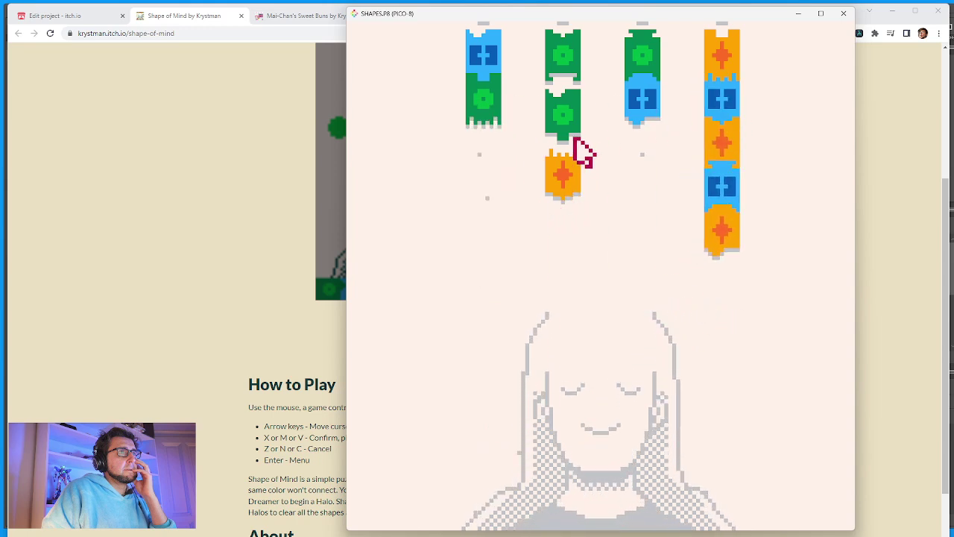
drag(580, 152, 501, 149)
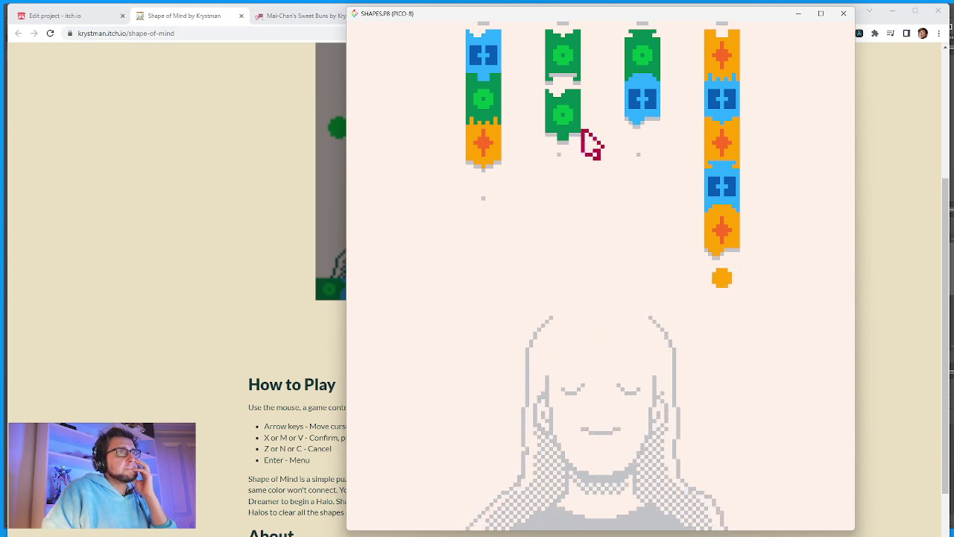
mouse_move(512, 85)
mouse_down()
mouse_move(727, 311)
mouse_move(719, 290)
mouse_up()
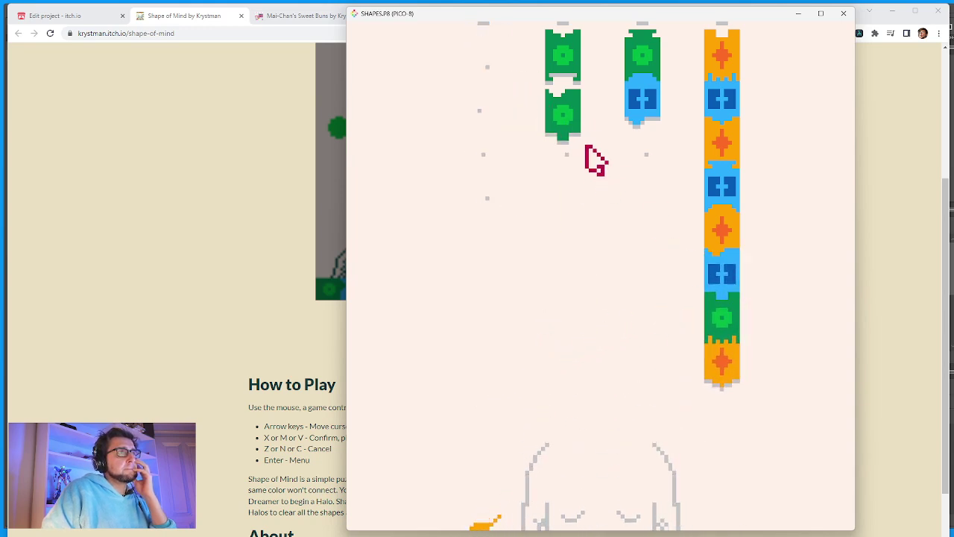
drag(553, 135, 653, 145)
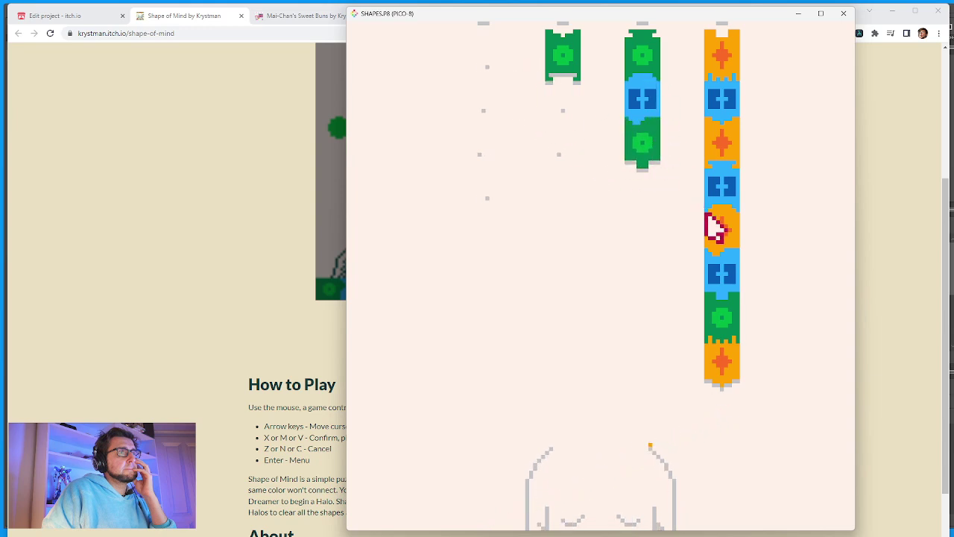
drag(734, 231, 572, 128)
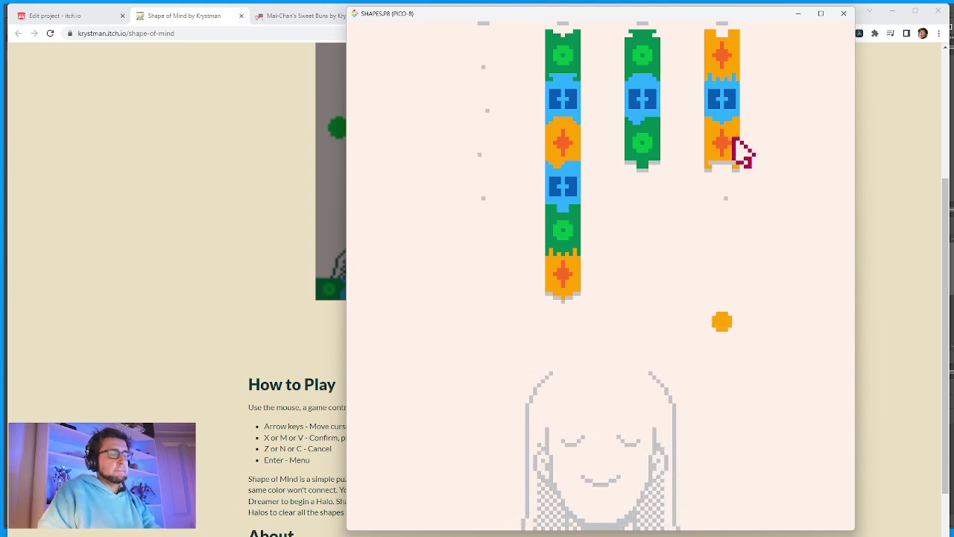
Record a GIF of completing a Halo with the two short strips, and clear the board with the remaining long strip.
key(F8)
drag(726, 74, 634, 411)
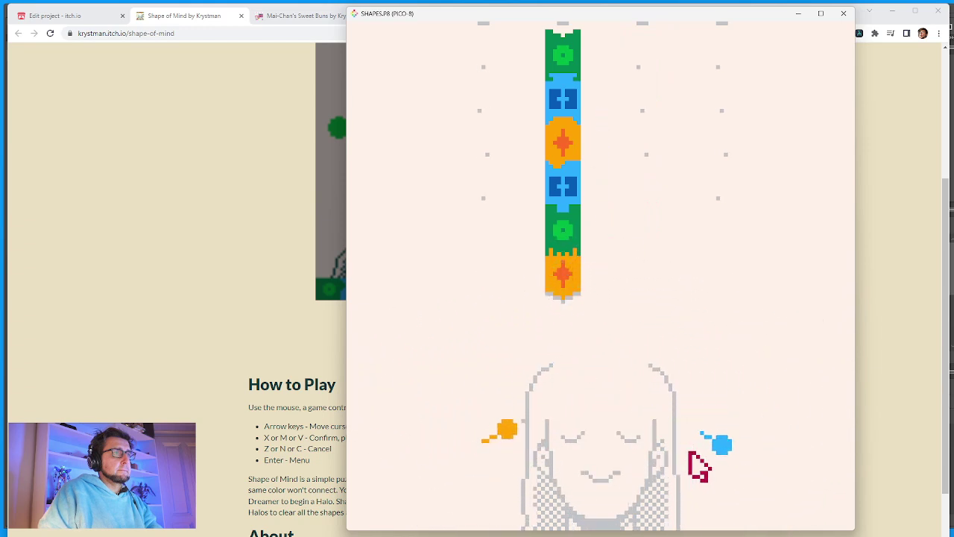
key(F9)
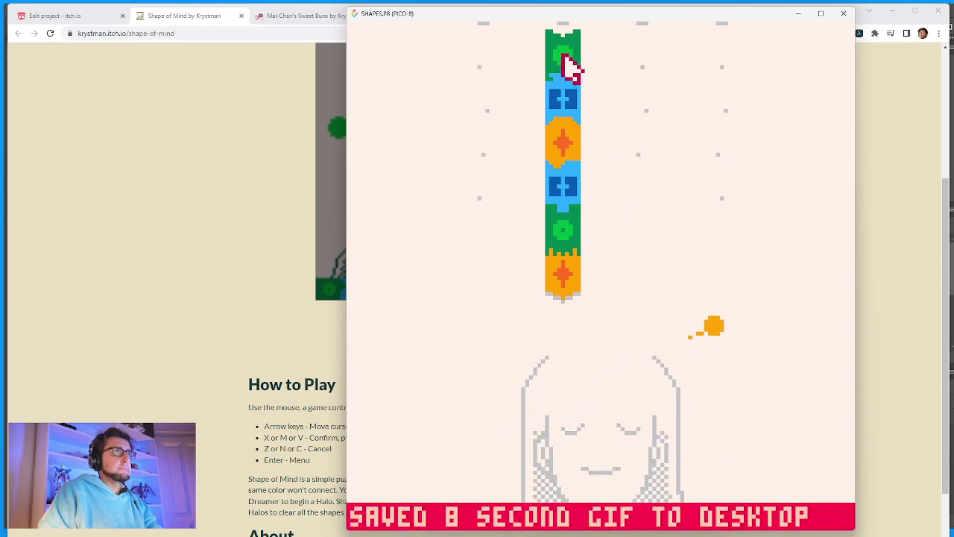
drag(571, 68, 614, 339)
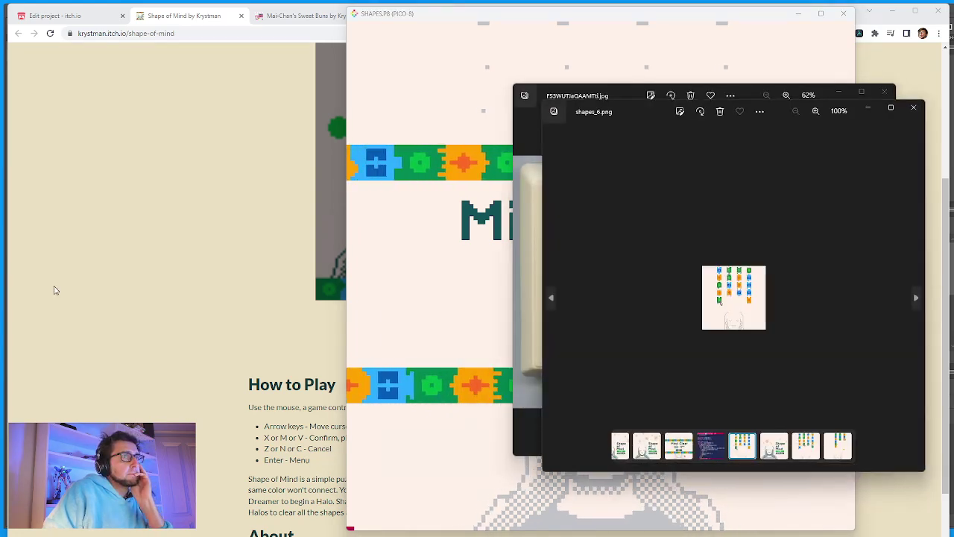
Check the shapes_3.gif recording and close the open image viewer windows.
click(912, 106)
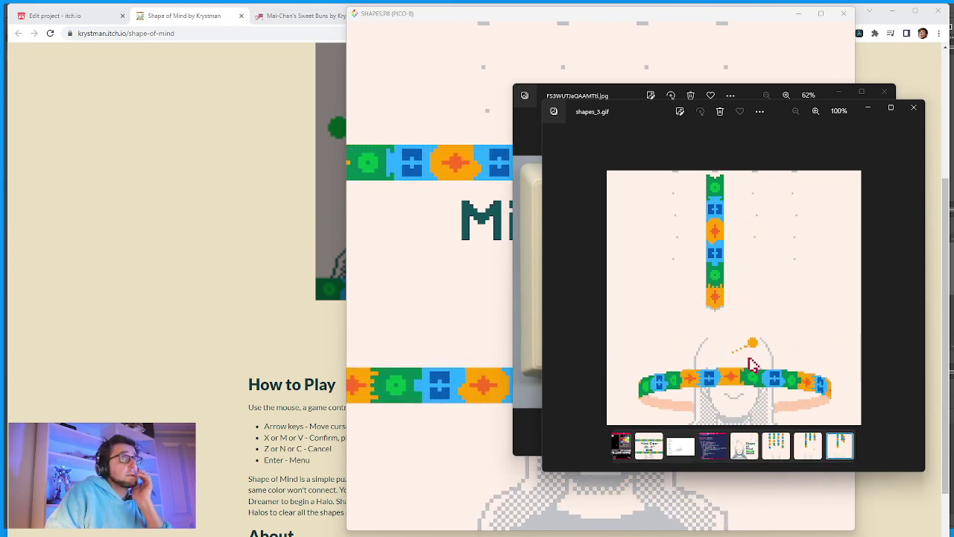
click(904, 106)
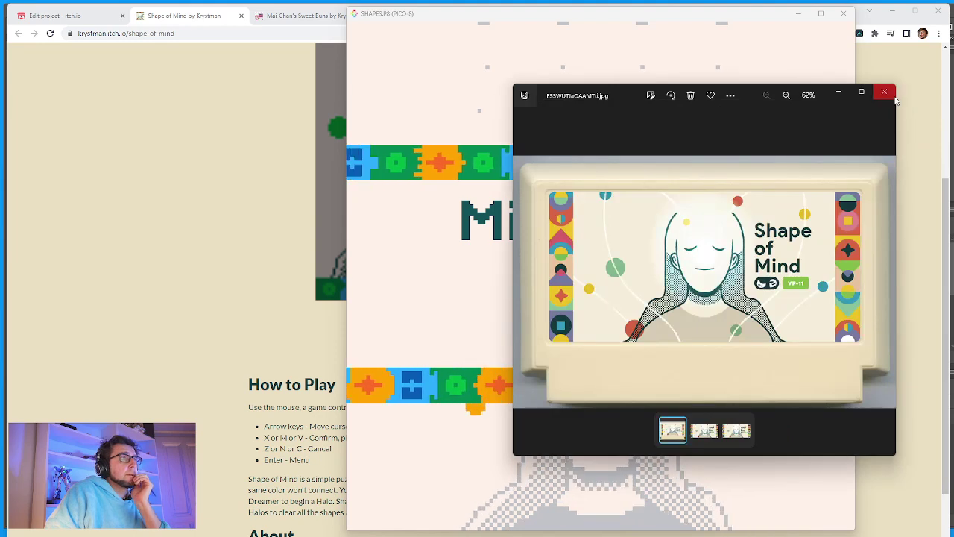
click(893, 94)
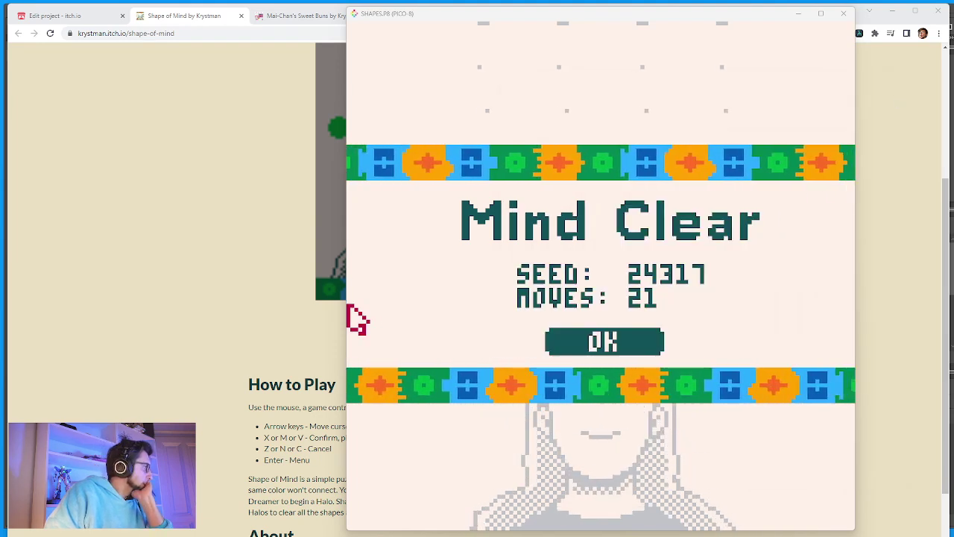
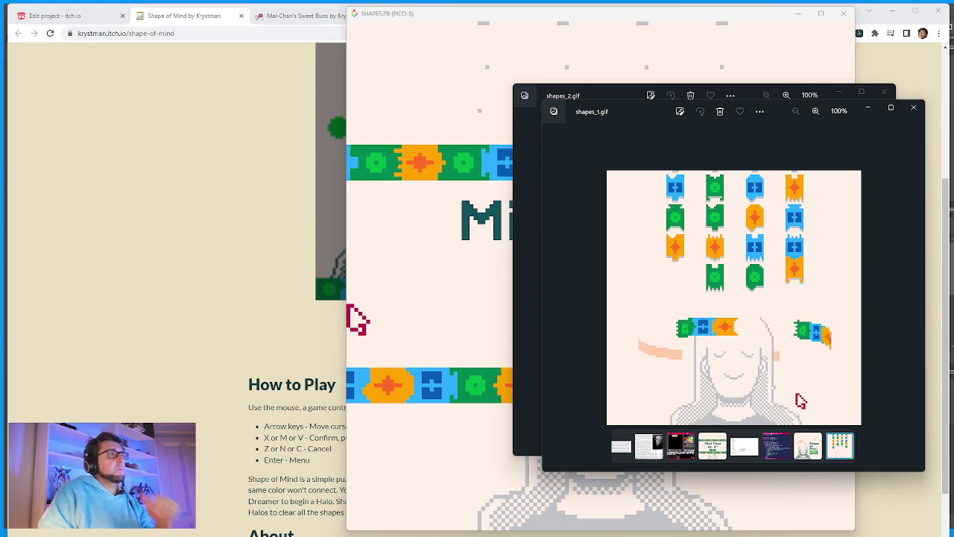
Return the game to its title screen and bring up the shapes_0.gif recording in the image viewer.
click(470, 63)
key(x)
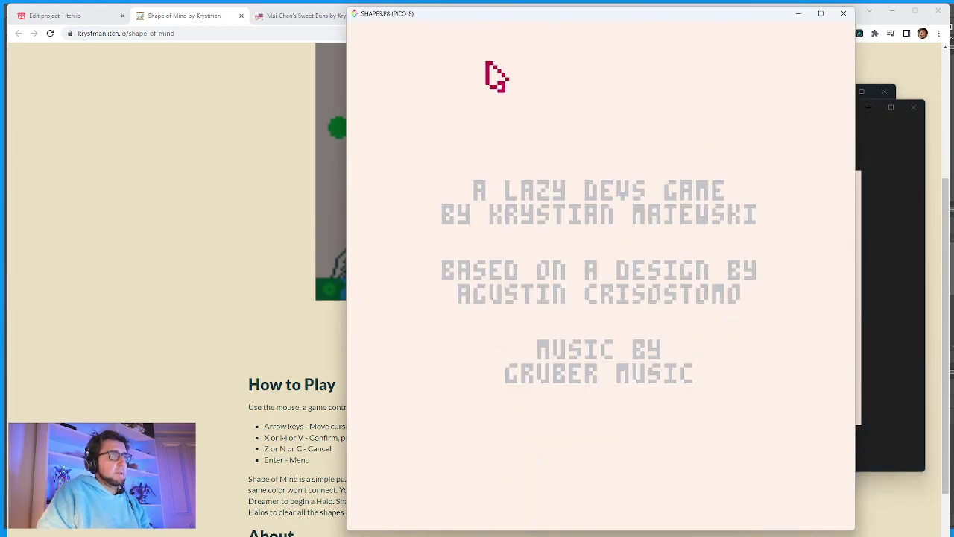
key(x)
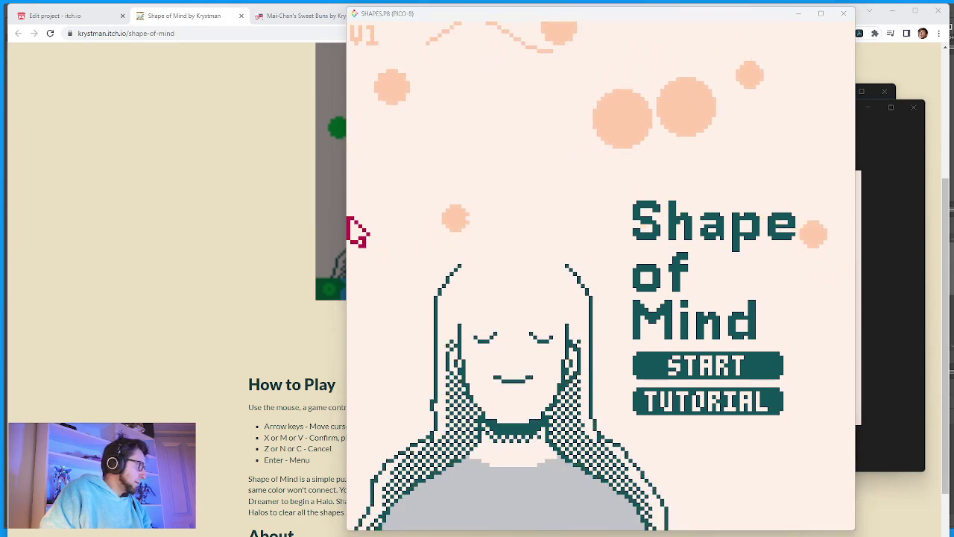
key(alt+Tab)
key(Left)
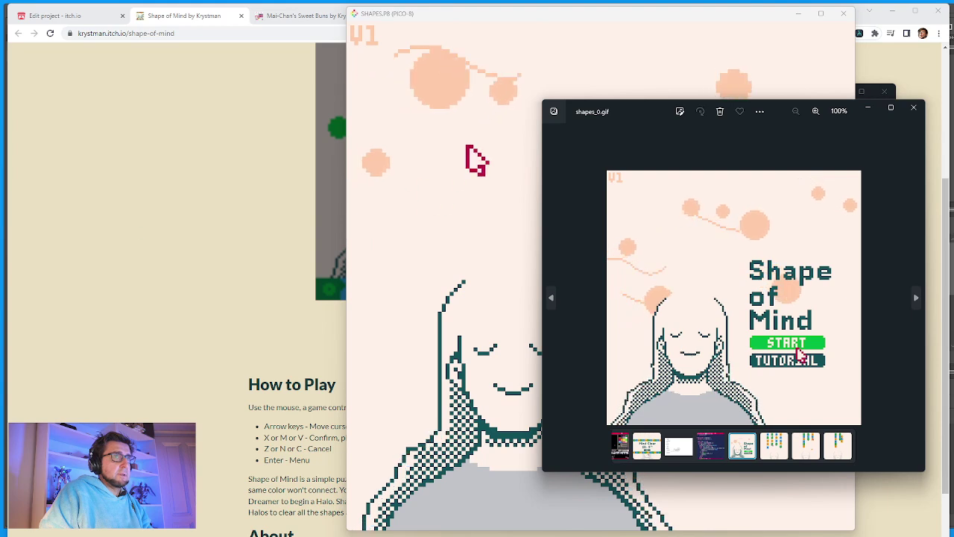
Close the image viewer after checking the shapes_1.gif recording, and start a fresh puzzle board from the title screen.
key(Right)
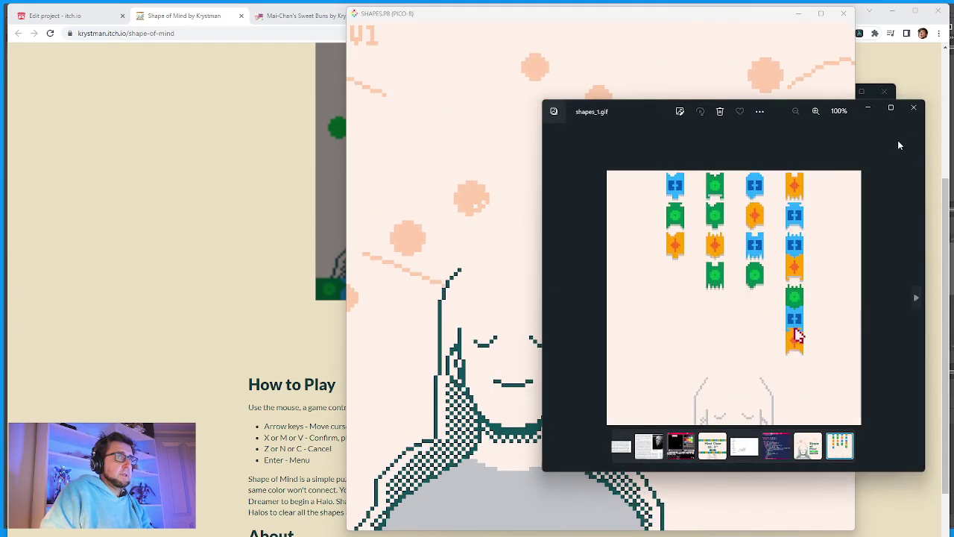
click(913, 108)
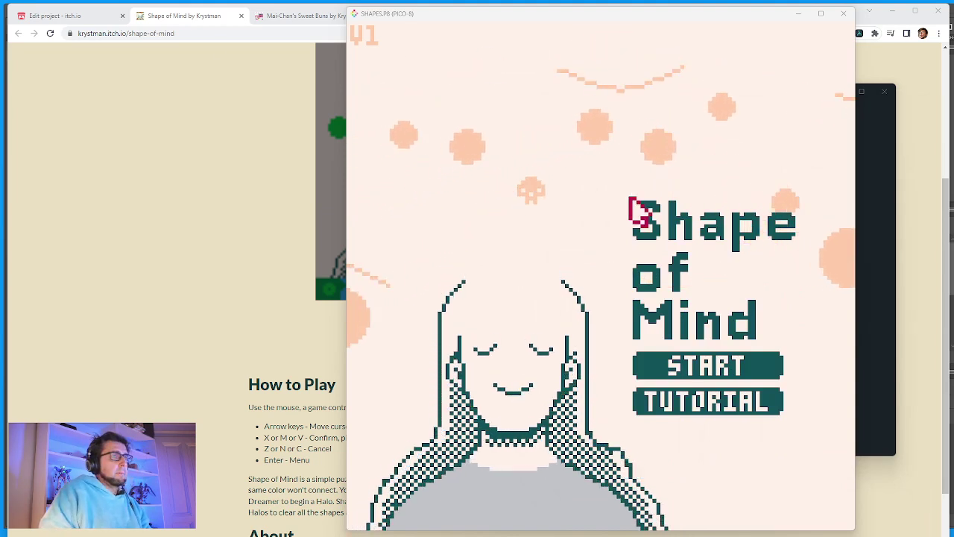
click(729, 392)
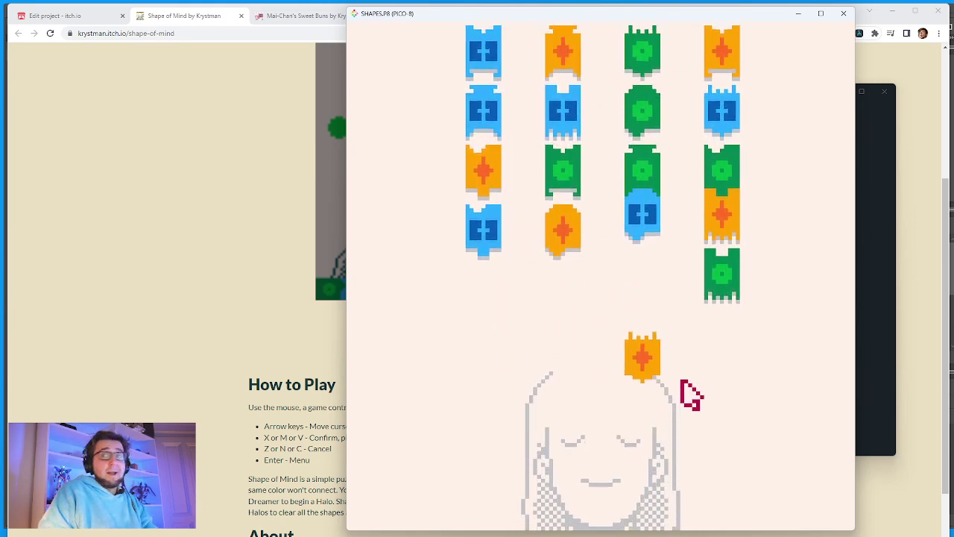
click(560, 273)
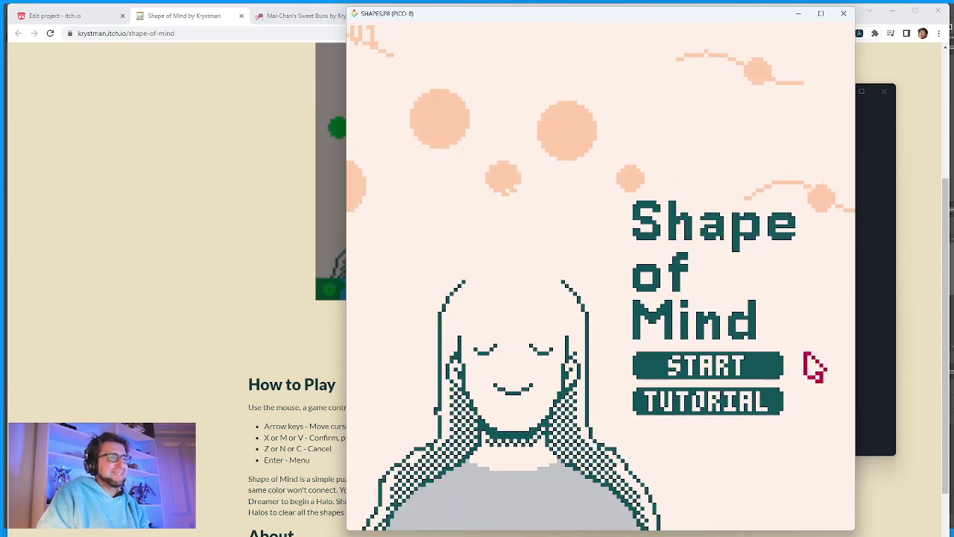
click(758, 408)
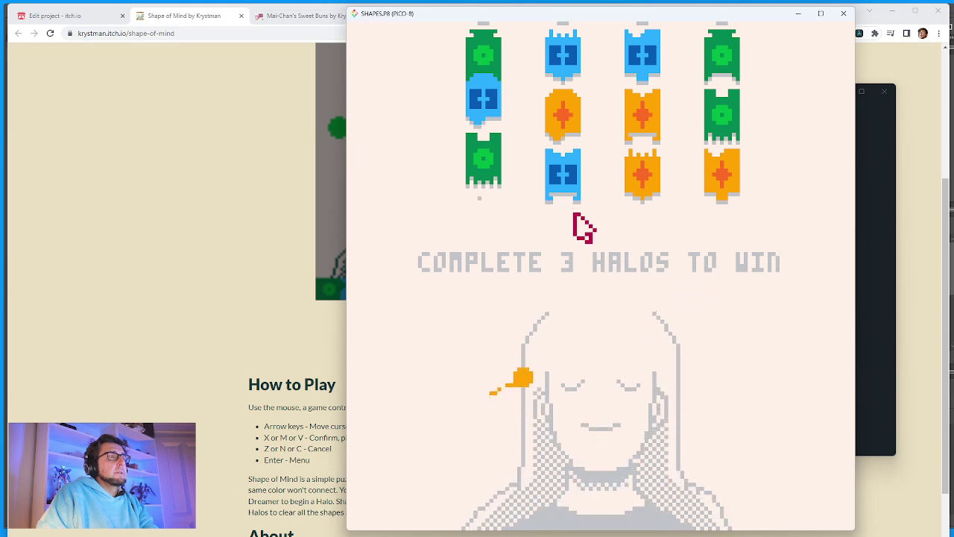
Try beginning the Halo with an orange-green strip and attaching the first column's green-blue strip under the second column's blue shape.
click(486, 167)
click(721, 179)
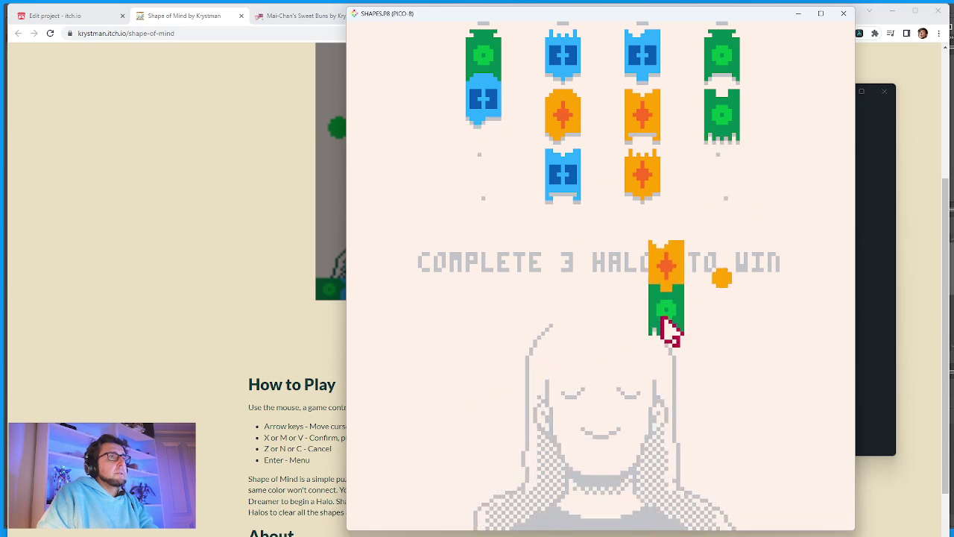
click(633, 335)
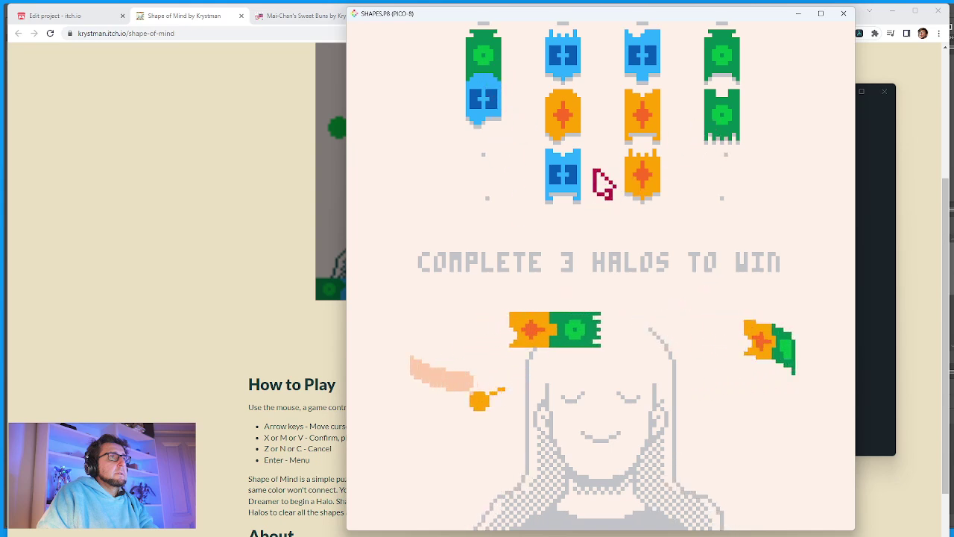
click(485, 59)
click(570, 224)
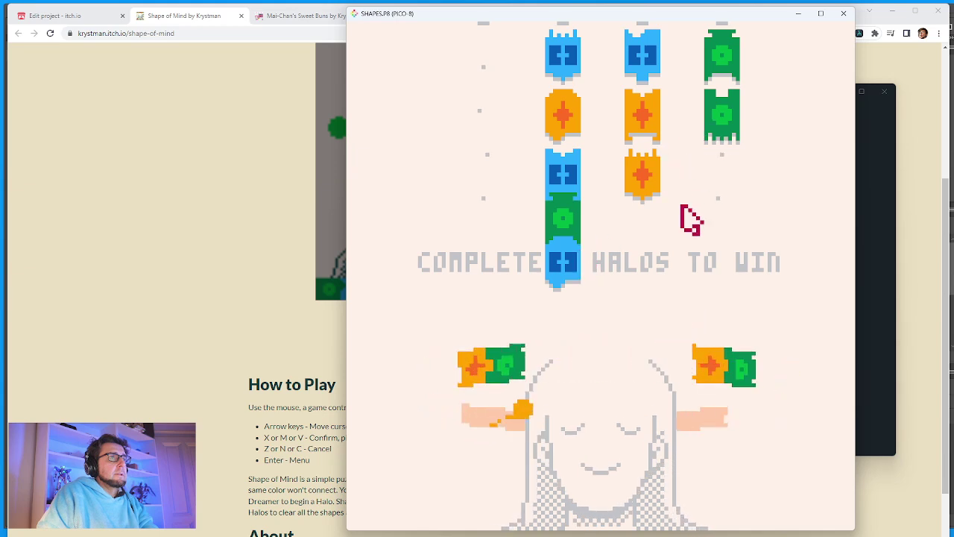
Undo the three trial moves to restore the puzzle's starting layout.
key(Return)
key(Down)
key(Down)
key(Down)
key(Up)
key(Up)
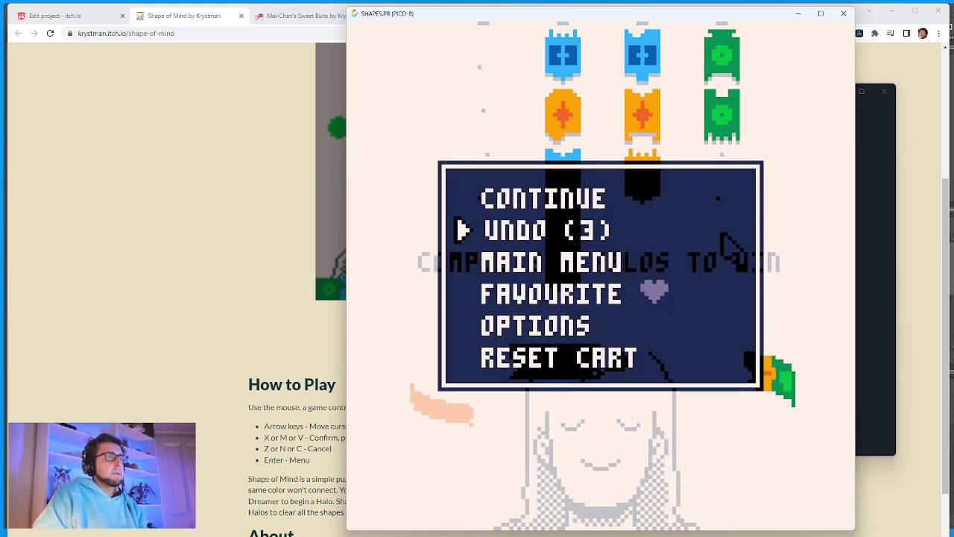
key(Down)
key(Up)
key(x)
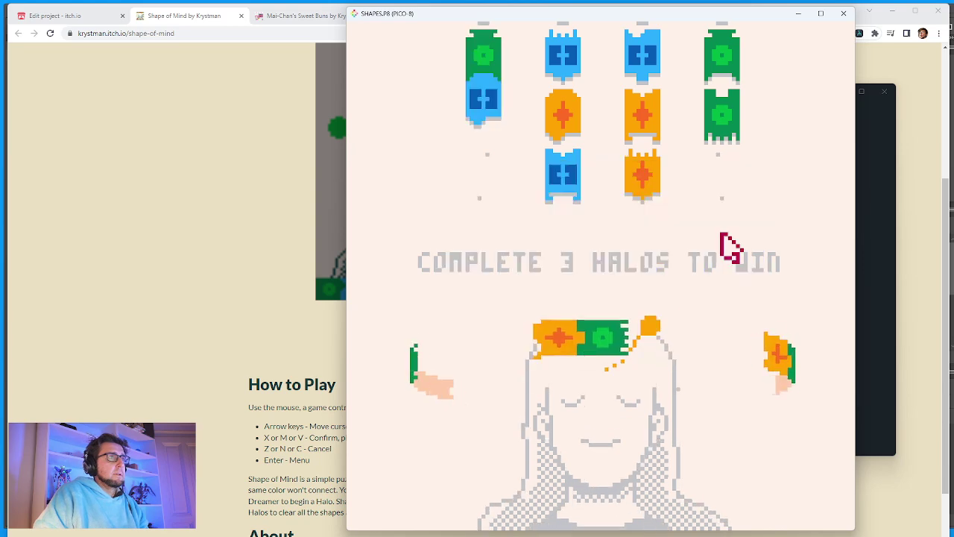
key(Return)
key(Down)
key(x)
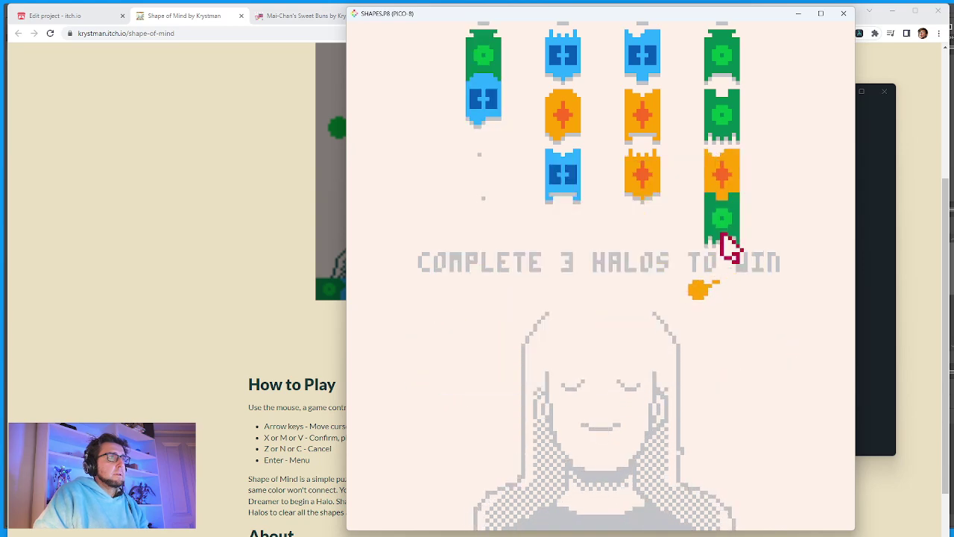
click(727, 245)
key(Return)
key(Down)
key(x)
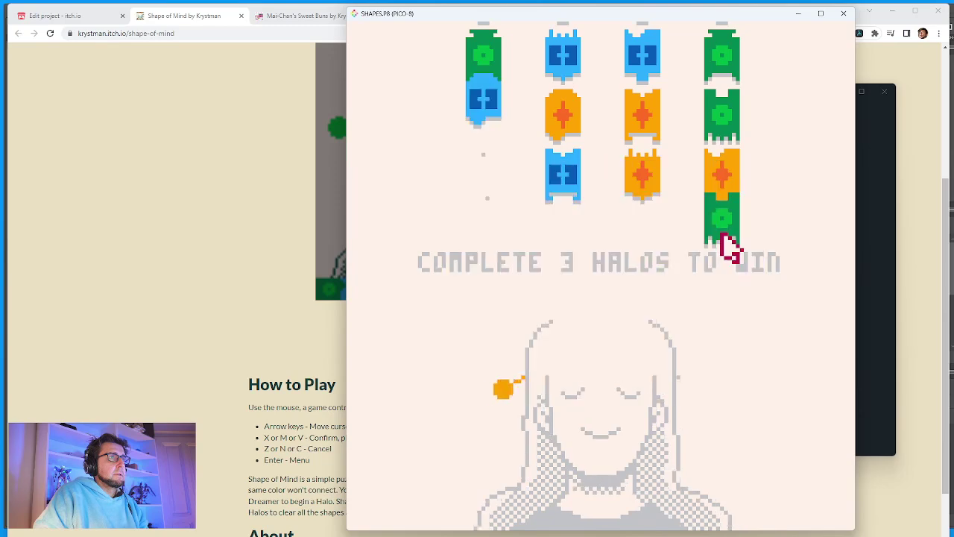
key(Return)
key(x)
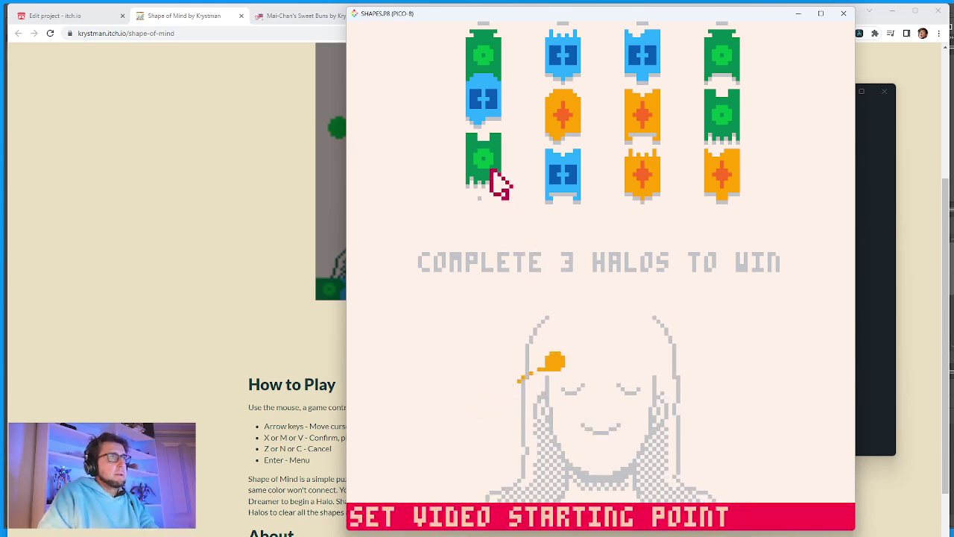
Link the loose green shape under the fourth column's orange one, and build an orange-blue-green-blue strip on the Halo.
drag(497, 183, 734, 228)
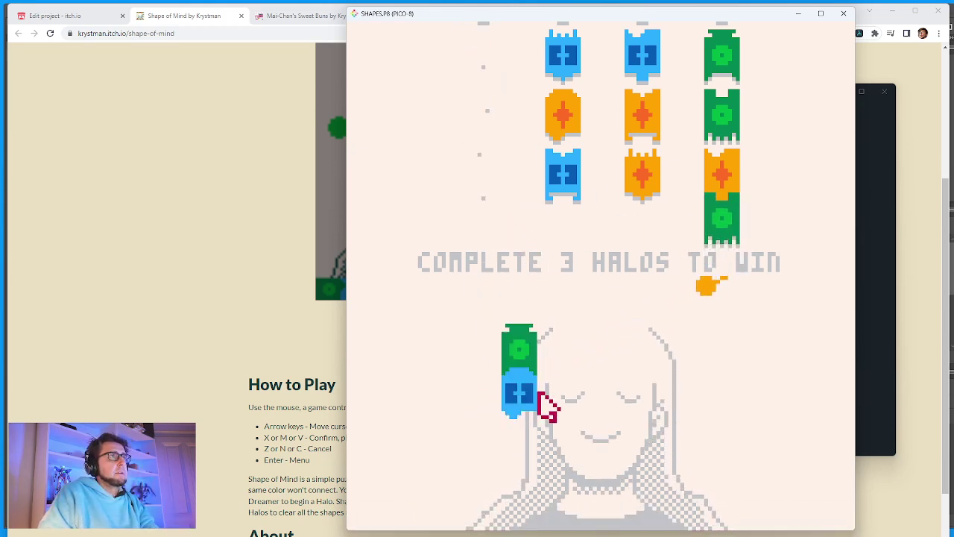
drag(548, 406, 637, 343)
drag(566, 186, 603, 373)
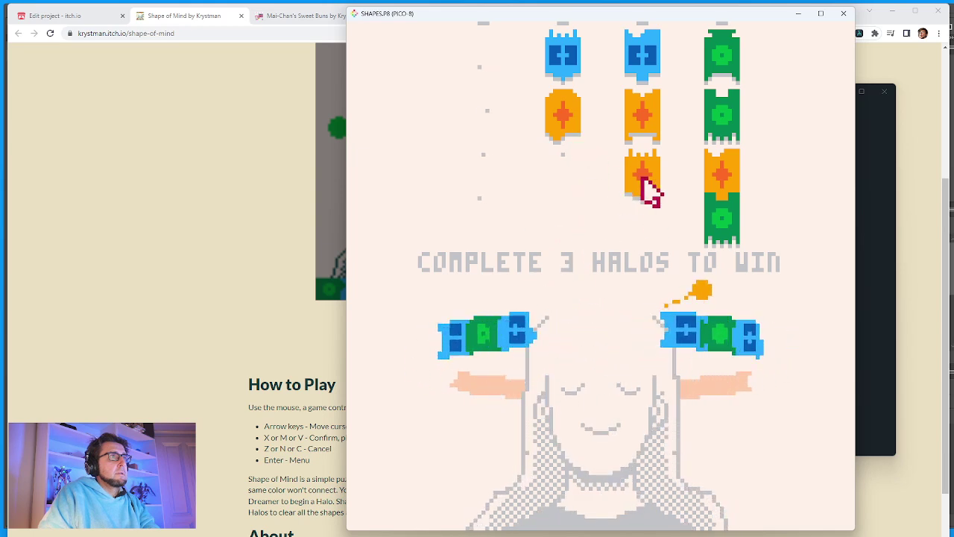
drag(650, 192, 588, 328)
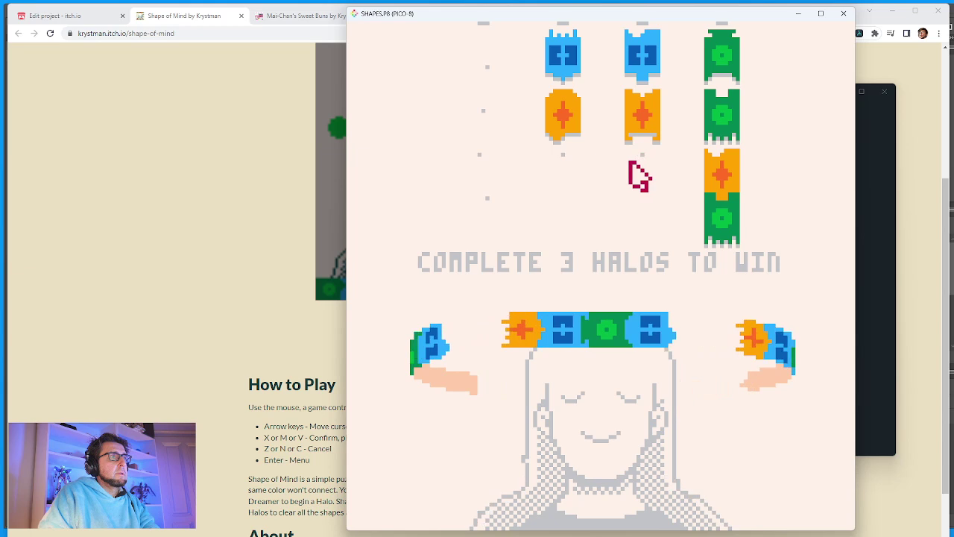
Move the second column's orange shape to the empty first column and complete the Halo with the fourth column's orange-green strip.
drag(563, 116, 490, 60)
drag(563, 53, 543, 389)
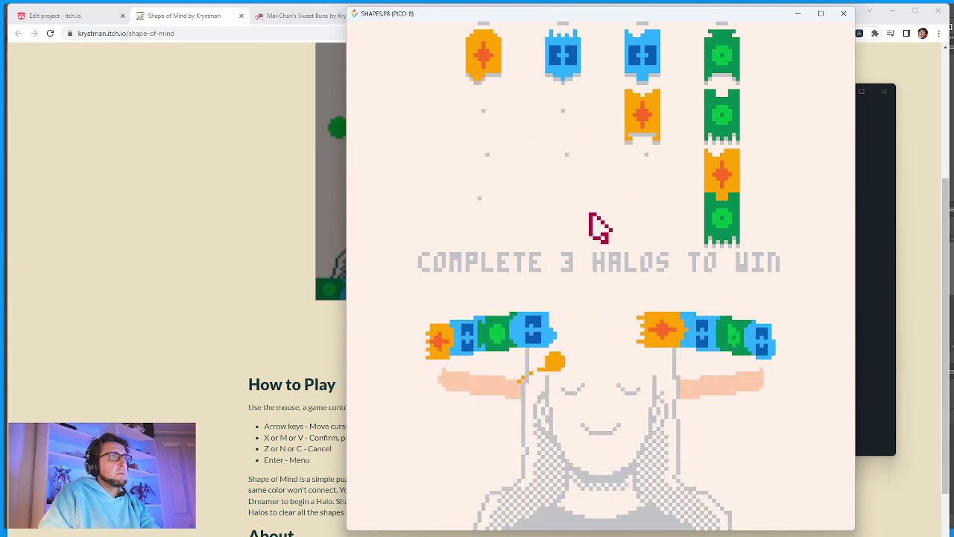
drag(741, 171, 604, 423)
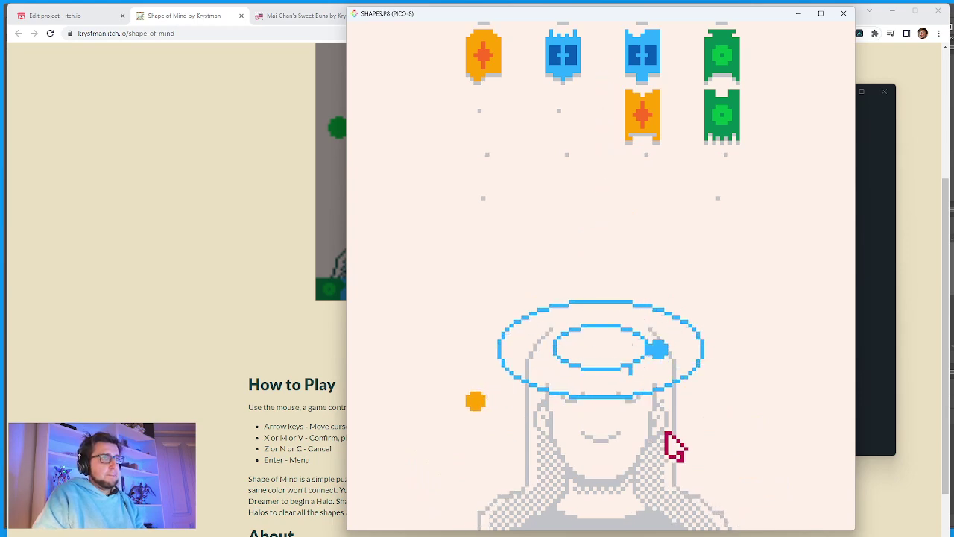
Undo the completed Halo and every earlier move, back to the starting layout.
key(Return)
key(Down)
key(x)
key(Return)
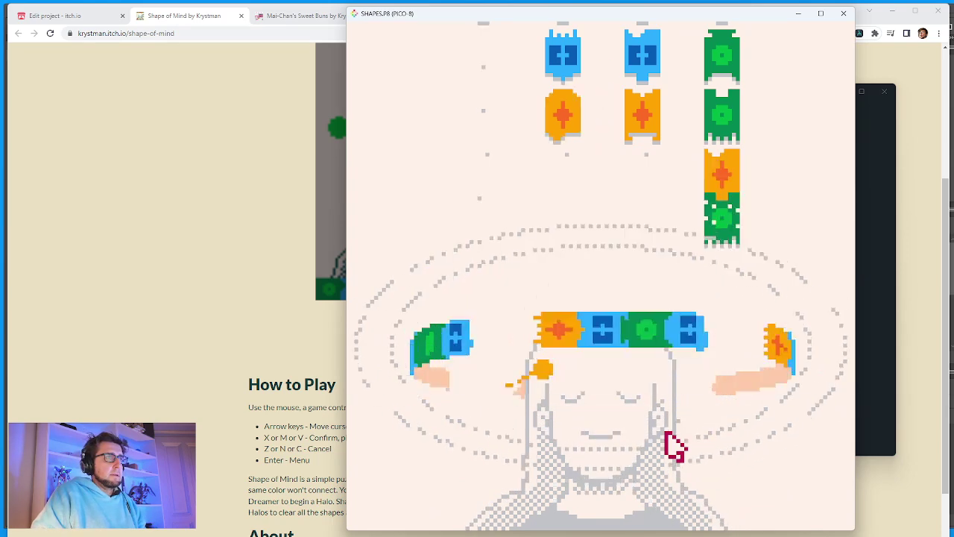
key(Return)
key(Down)
key(x)
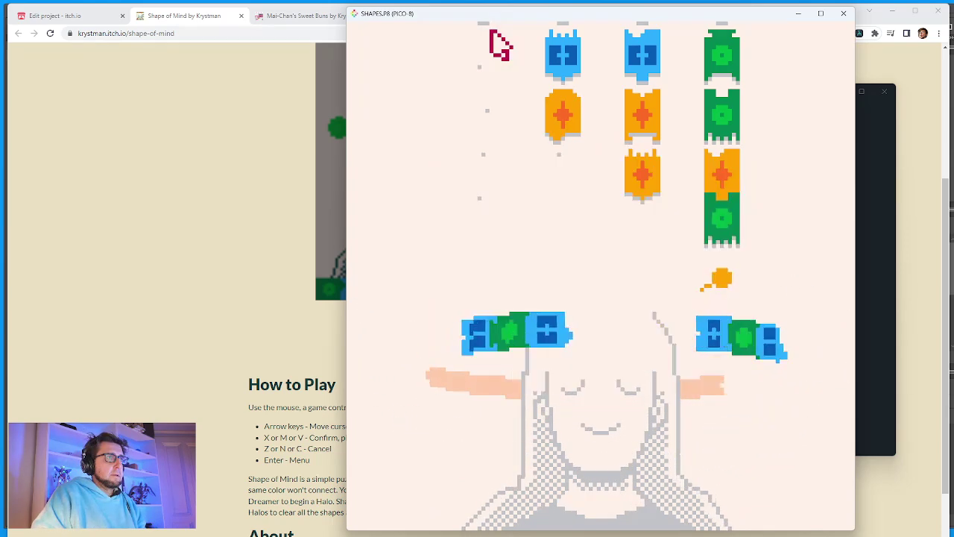
key(Return)
key(Down)
key(x)
key(Return)
key(Down)
key(x)
key(Return)
key(Down)
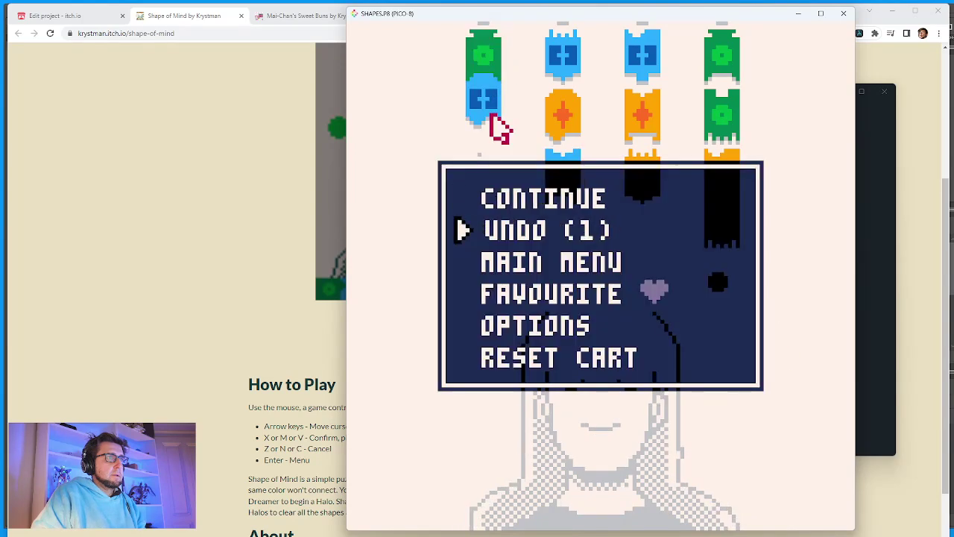
key(x)
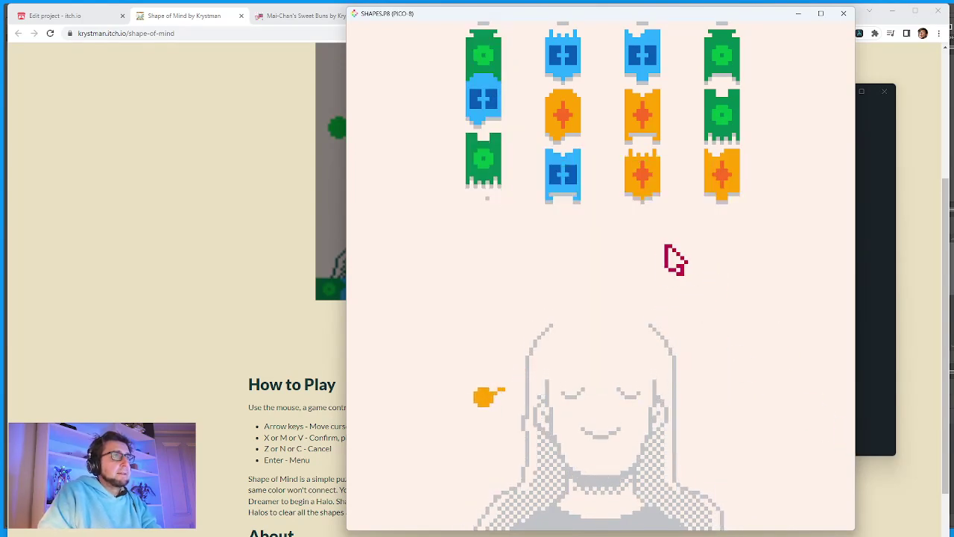
Set the video starting point, link the green shape under the fourth column's orange one, and begin the Halo with the green-blue strip.
key(F8)
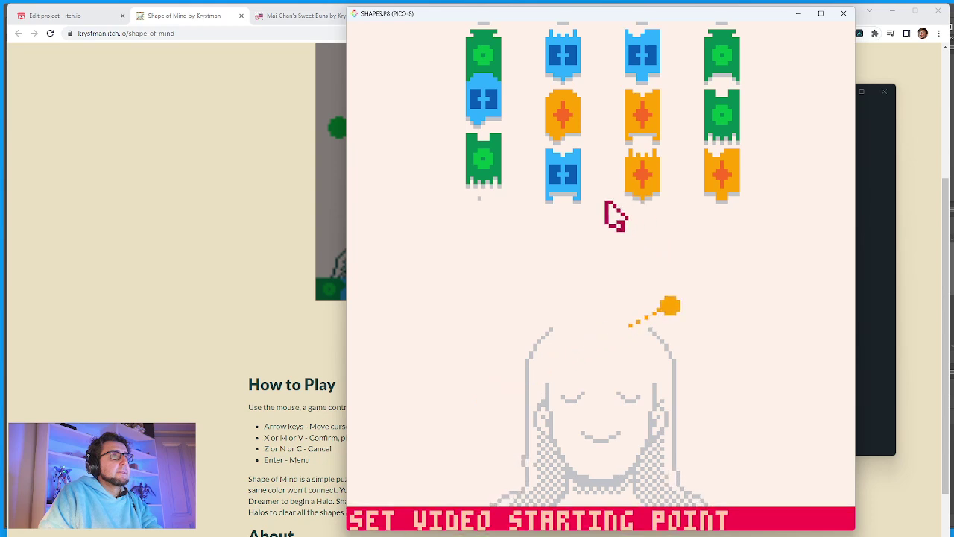
key(F8)
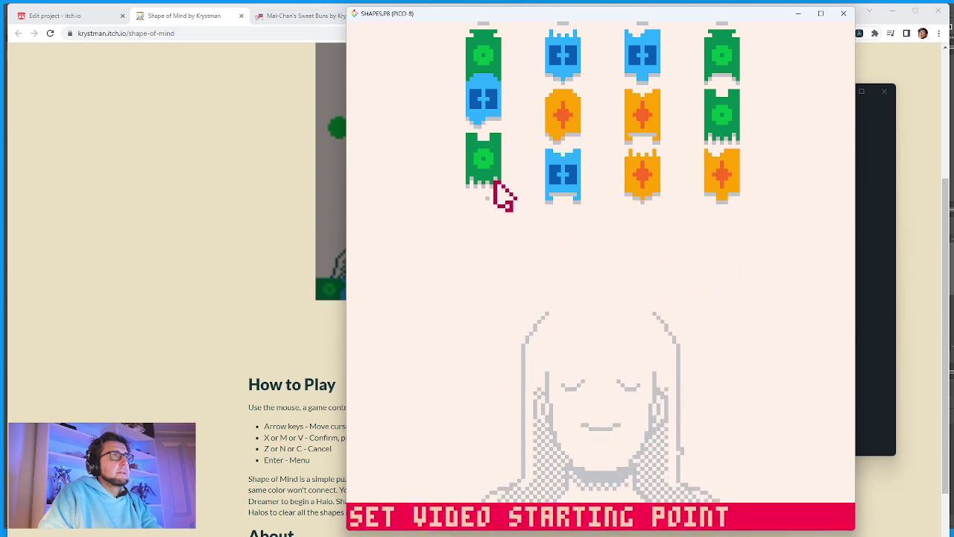
drag(496, 182, 708, 239)
drag(496, 145, 575, 348)
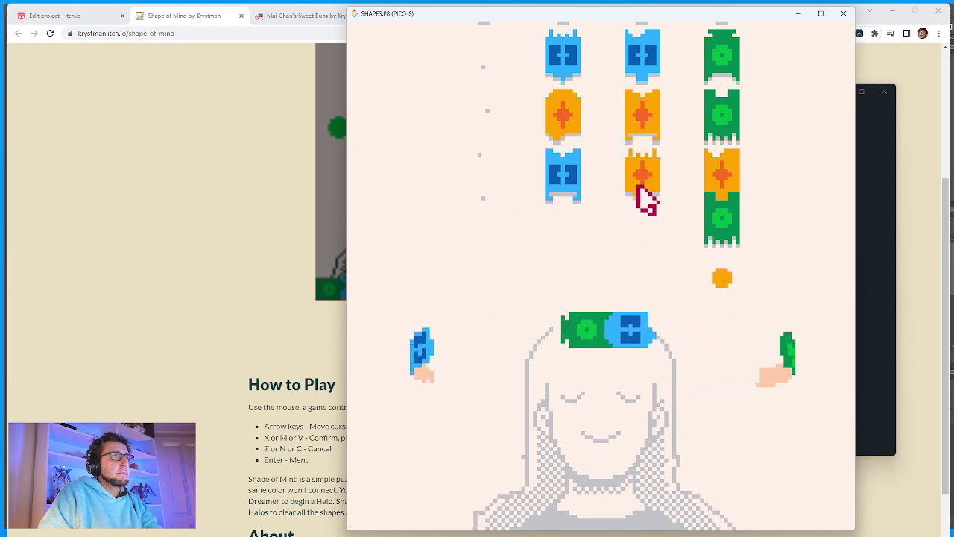
drag(643, 197, 571, 204)
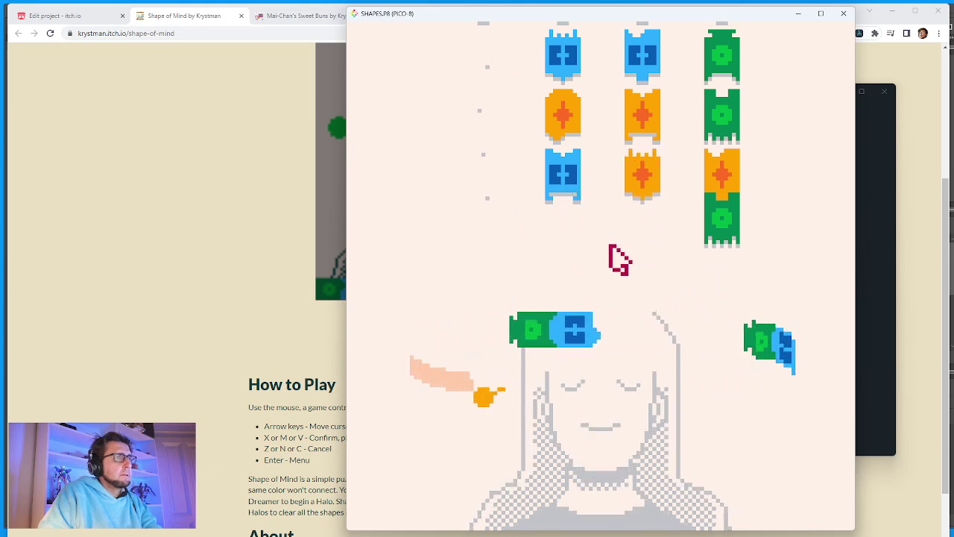
Undo both moves of this take to restore the full board for another recording.
key(Return)
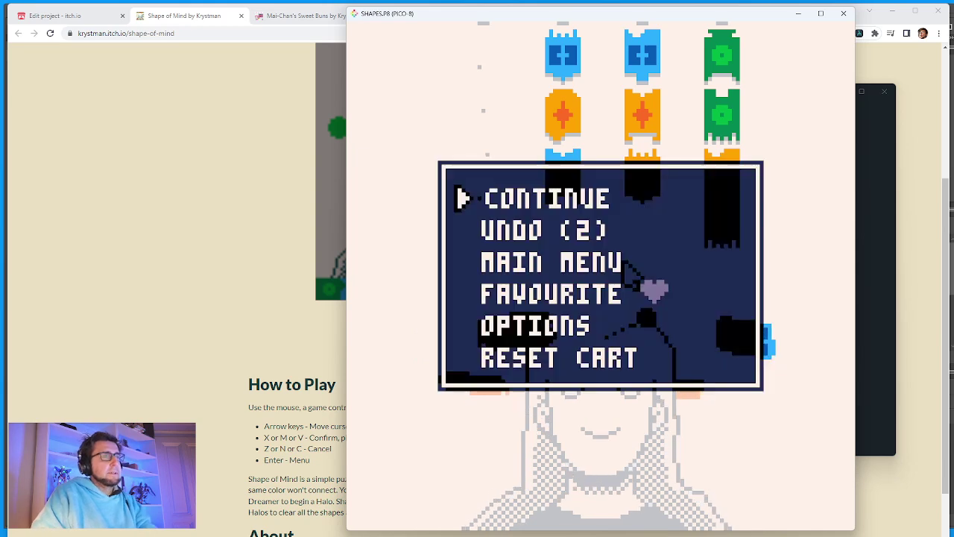
key(Down)
key(x)
key(Return)
key(Down)
key(x)
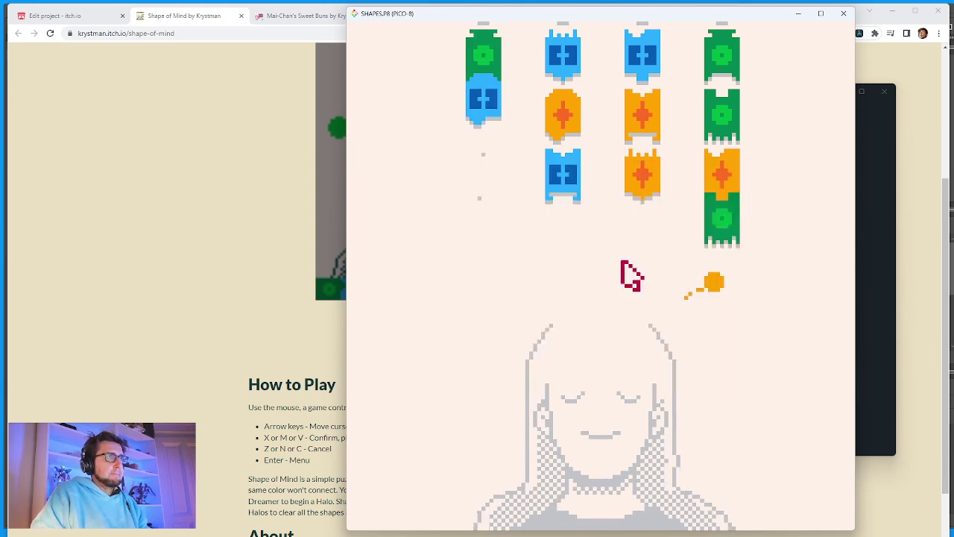
key(Return)
key(Down)
key(x)
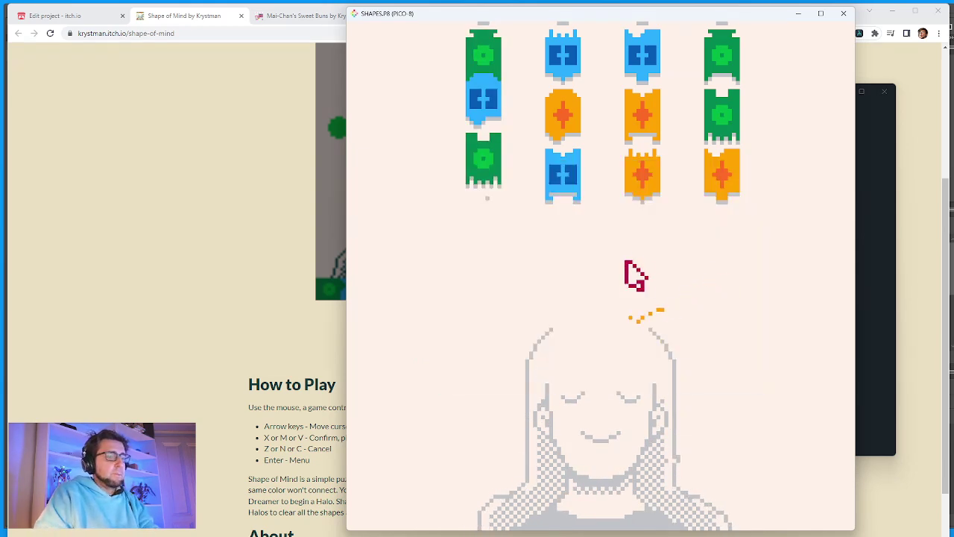
Set a new video starting point, link green under the fourth column's orange shape, and build a blue-green-blue strip on the Halo.
key(F8)
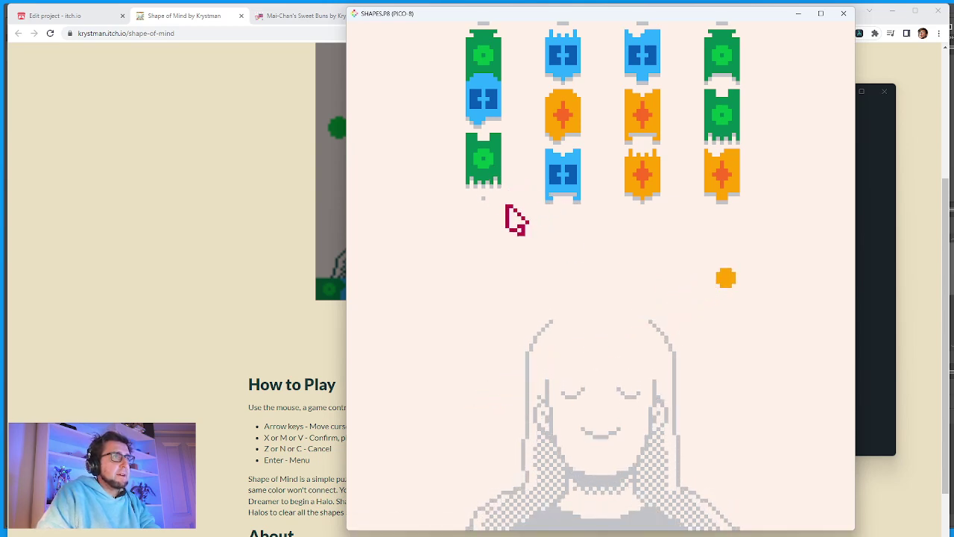
key(F8)
key(F8)
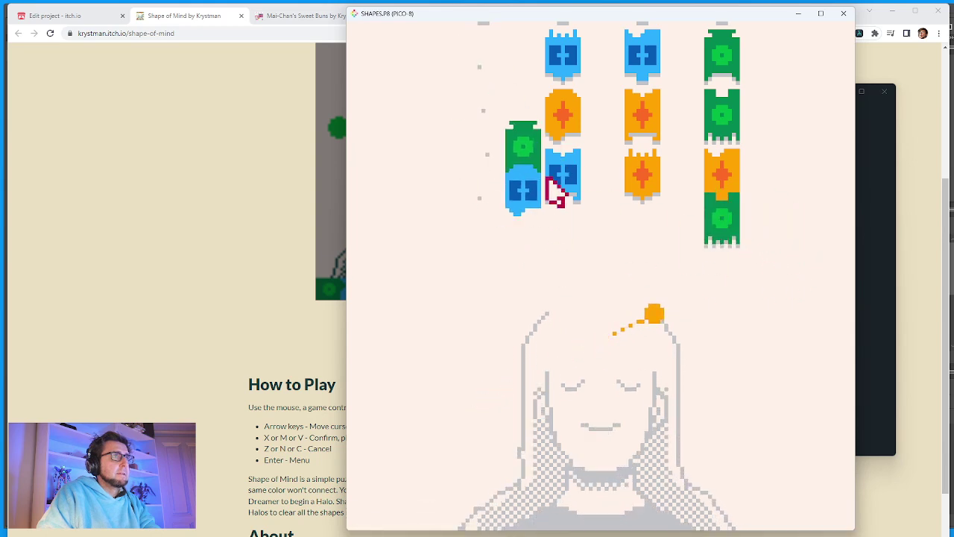
click(574, 224)
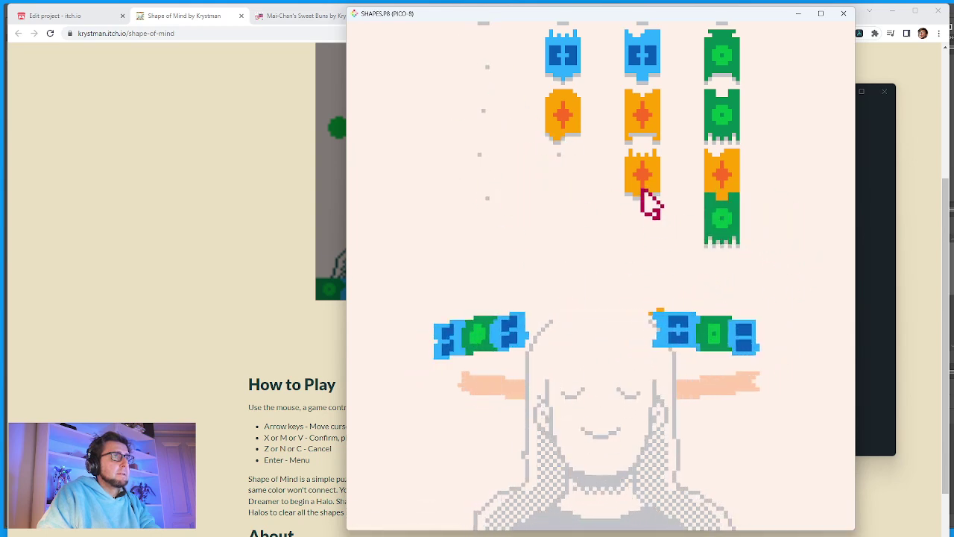
Add the third column's end orange shape to the Halo strip and move the second column's orange shape to the empty first column.
click(562, 108)
click(511, 60)
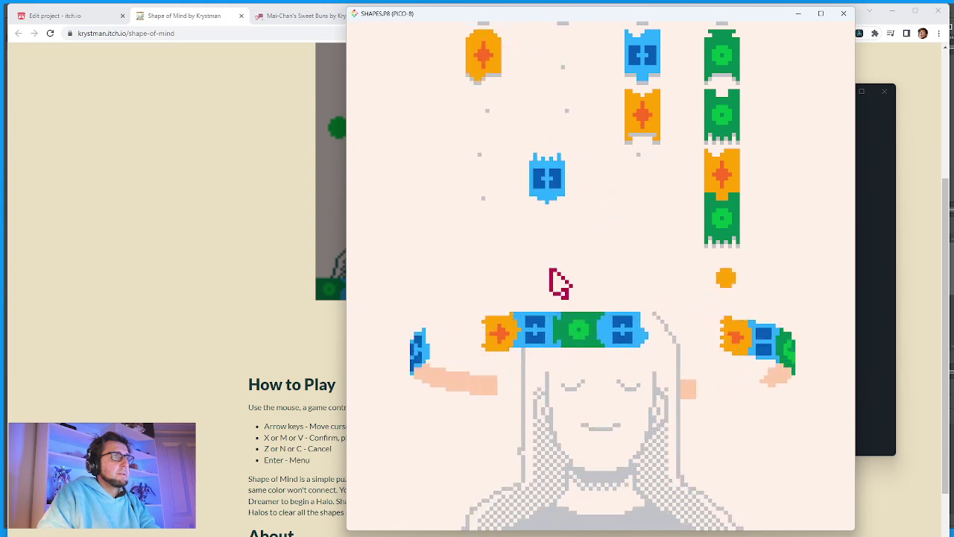
click(574, 71)
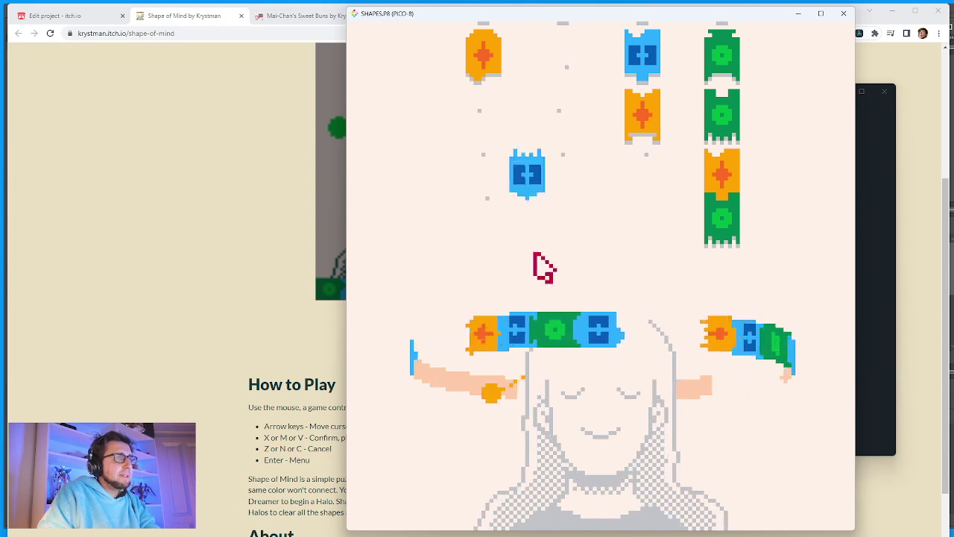
click(558, 317)
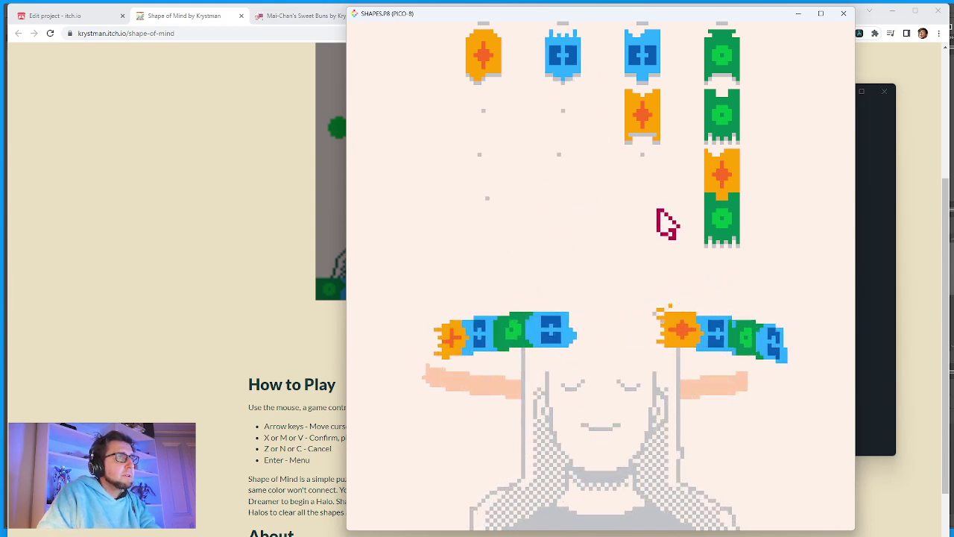
Close the Halo with the fourth column's orange-green strip, and undo every move of this take to restore the full board.
click(592, 357)
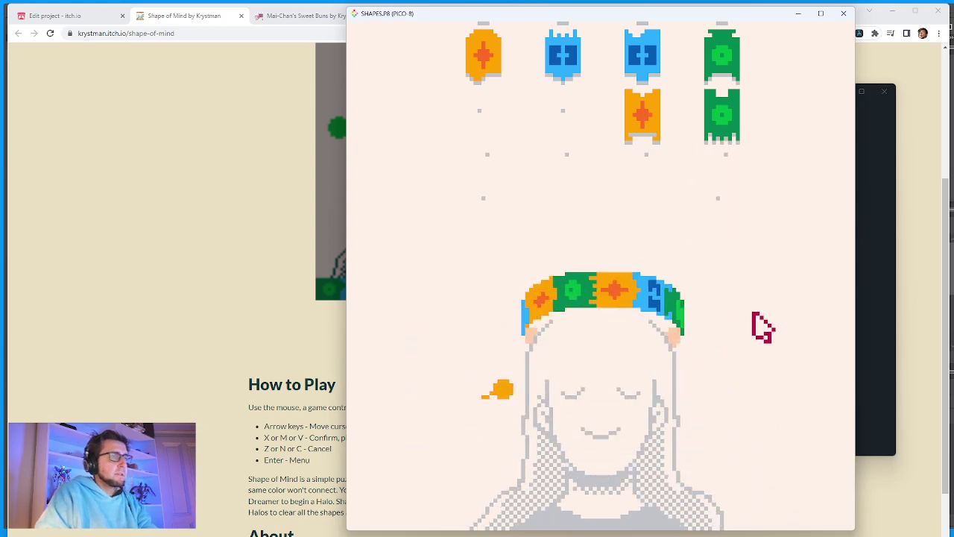
key(Return)
key(Down)
key(x)
key(Return)
key(Down)
key(x)
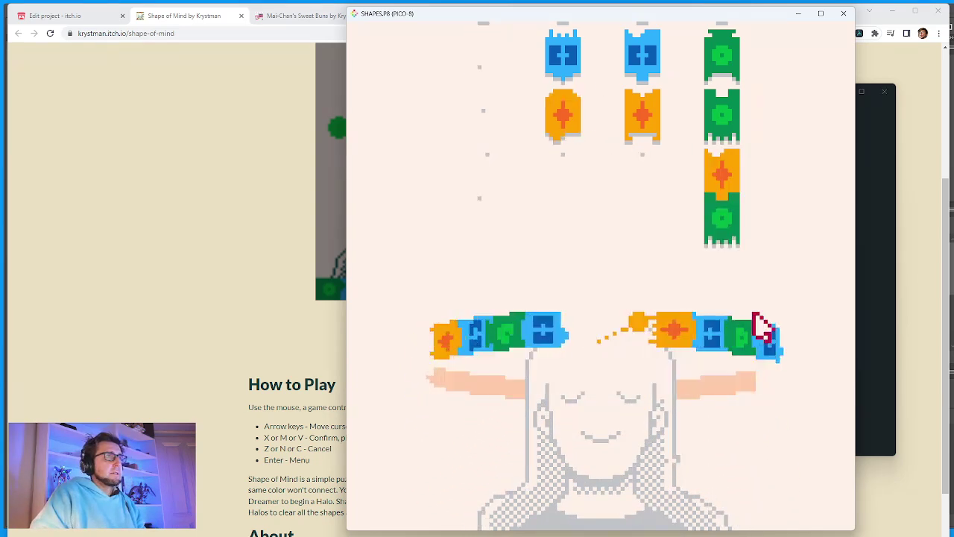
key(Return)
key(Down)
key(x)
key(Return)
key(Down)
key(x)
key(Return)
key(Down)
key(x)
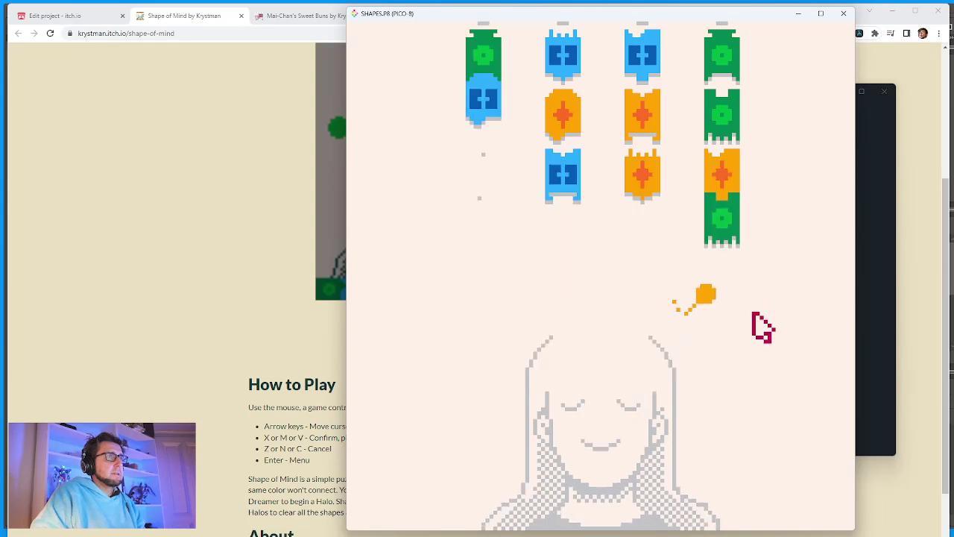
key(Return)
key(Down)
key(x)
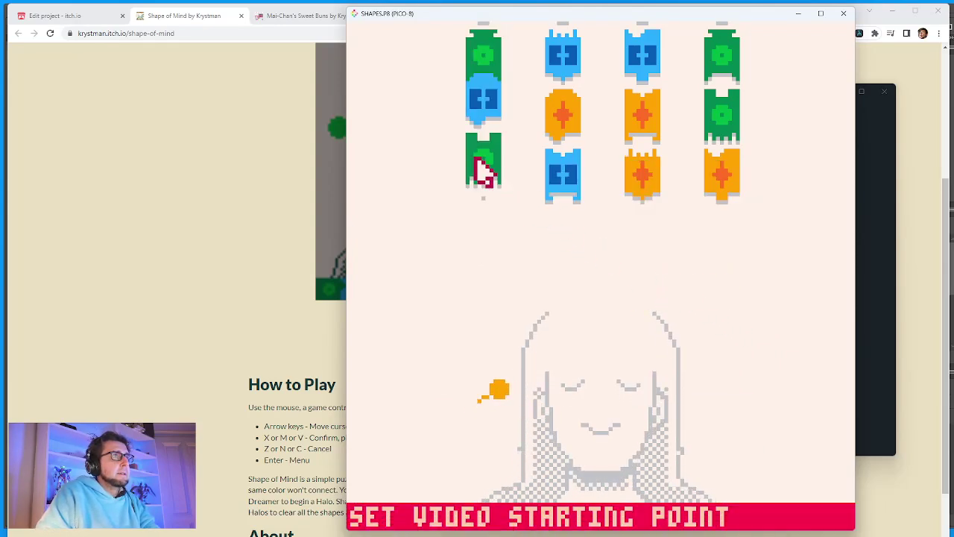
Link the first column's green under the fourth column's orange shape and build a complete Halo, moving the second column's orange to the first.
drag(483, 170, 730, 234)
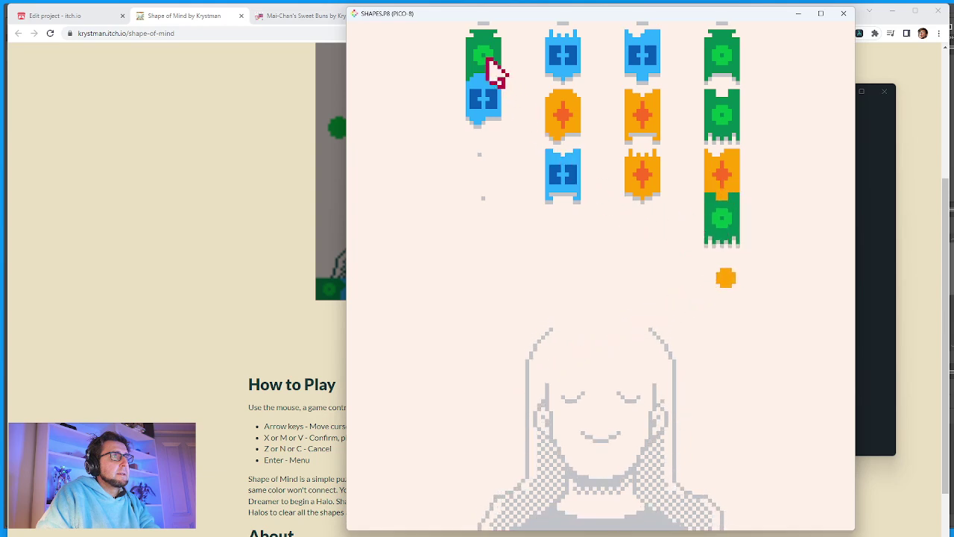
drag(489, 61, 564, 406)
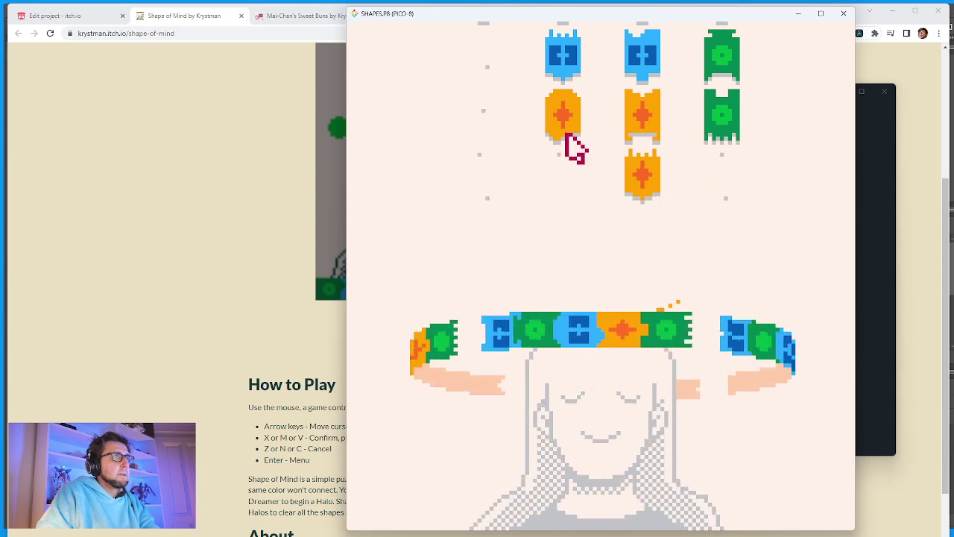
drag(572, 132, 528, 52)
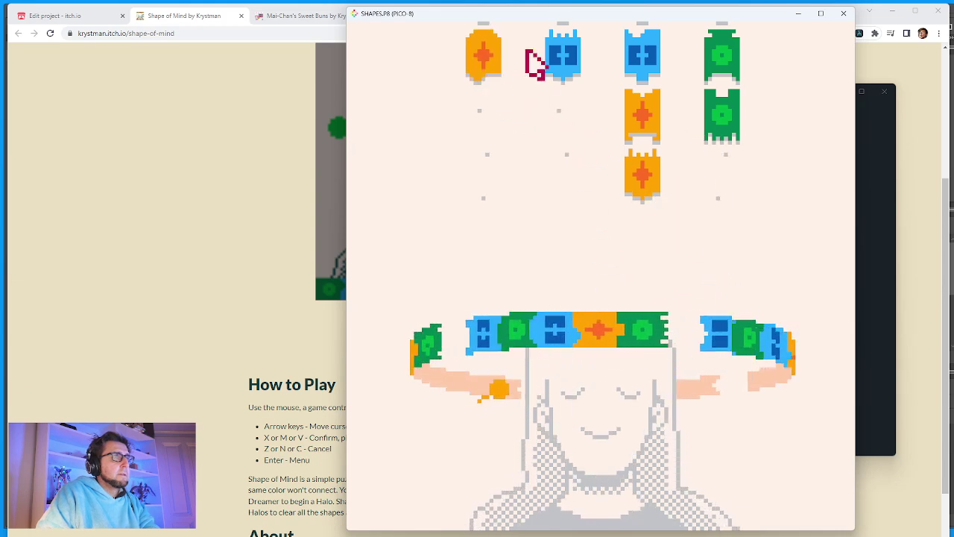
drag(642, 182, 615, 469)
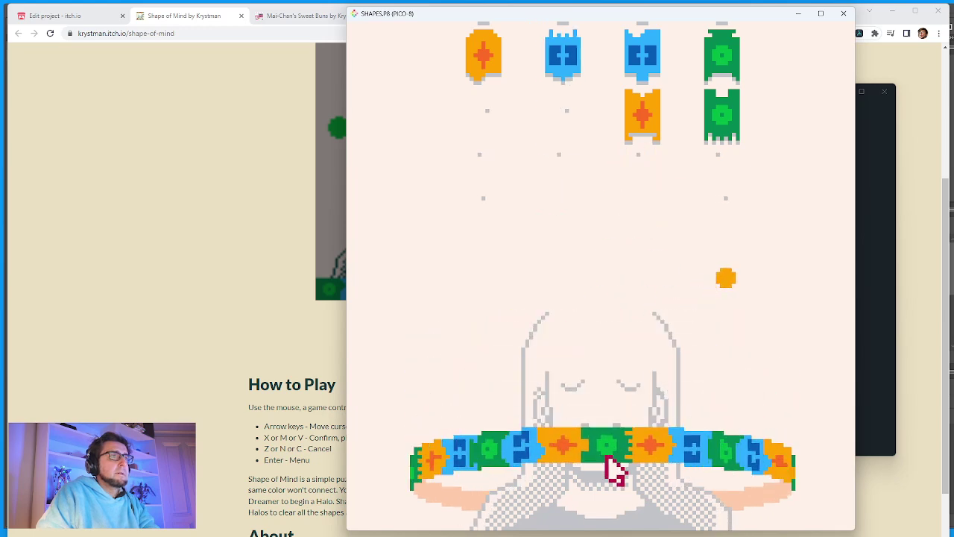
Undo all moves back to the starting board so the Halo completion can be recorded again.
key(Return)
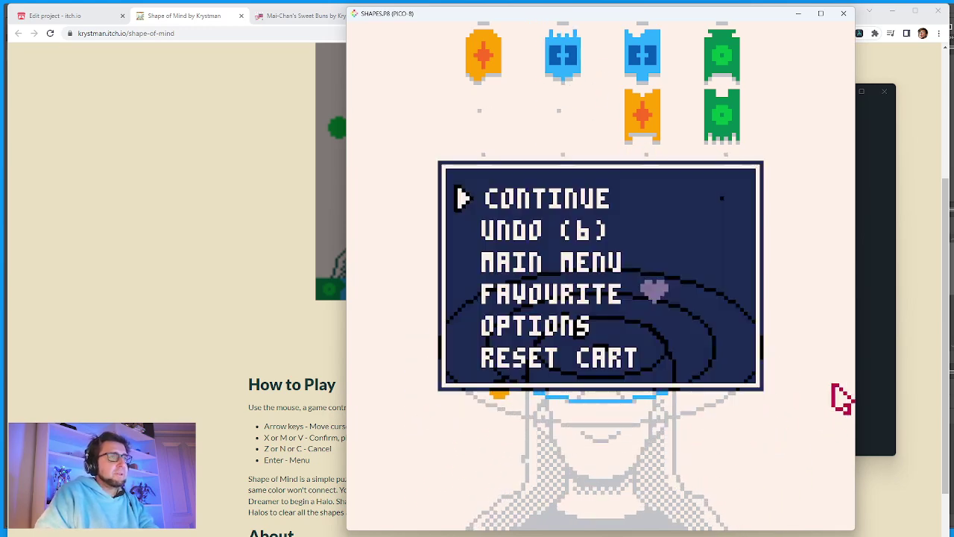
key(Down)
key(Return)
key(Return)
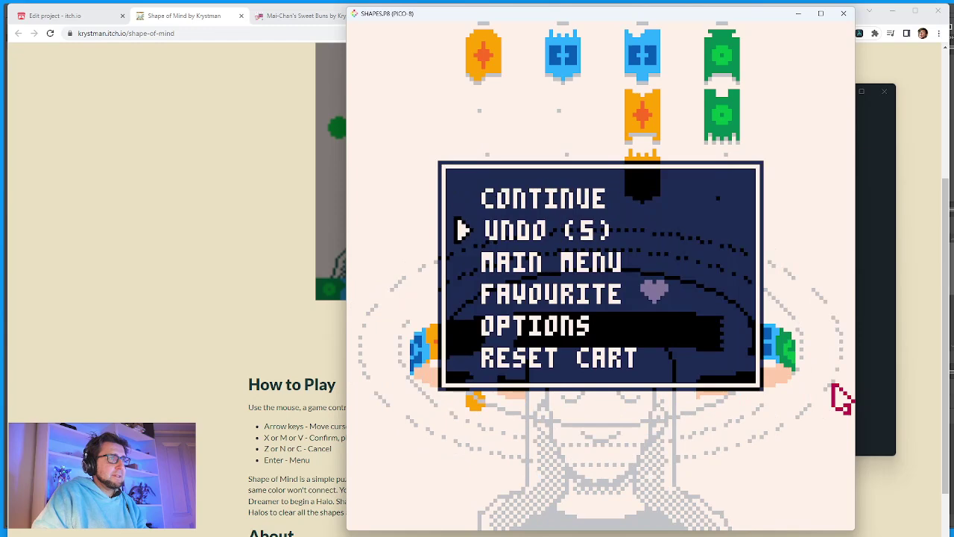
key(Return)
key(Return)
key(Down)
key(Return)
key(Up)
key(Down)
key(Return)
key(Up)
key(Down)
key(Return)
key(Up)
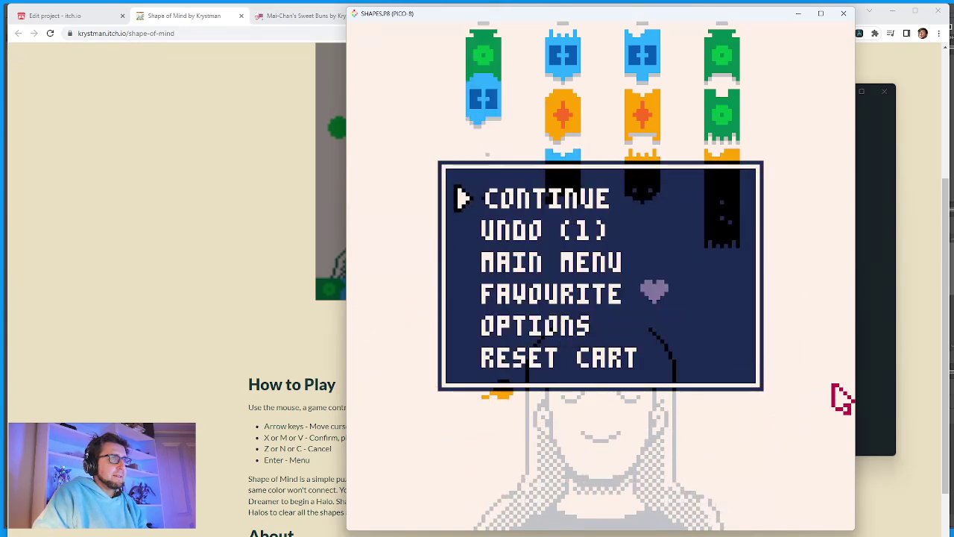
key(Return)
key(Return)
key(Return)
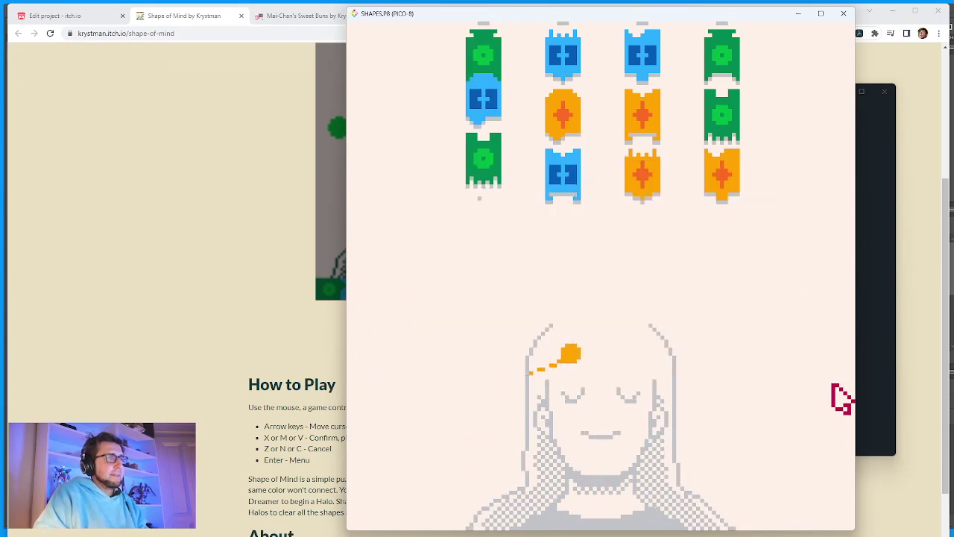
key(F8)
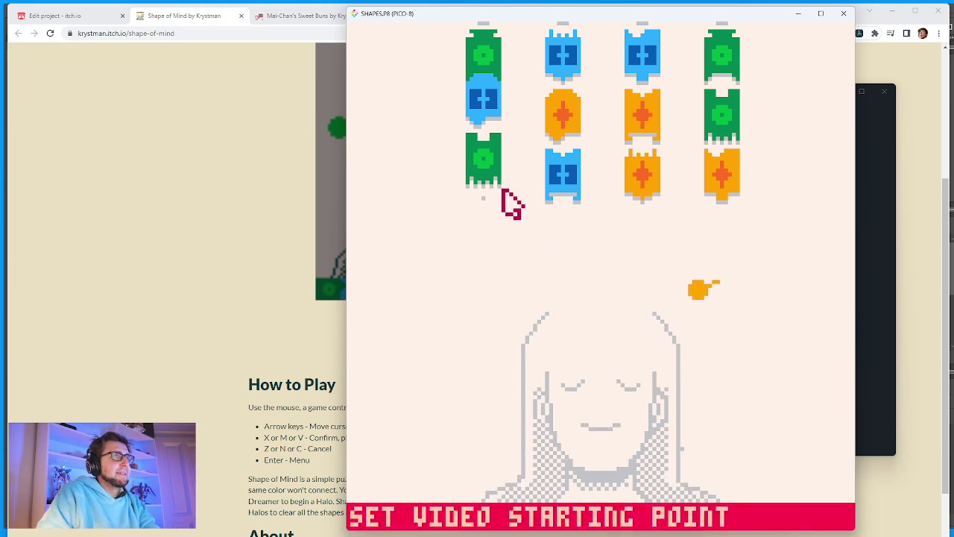
click(745, 246)
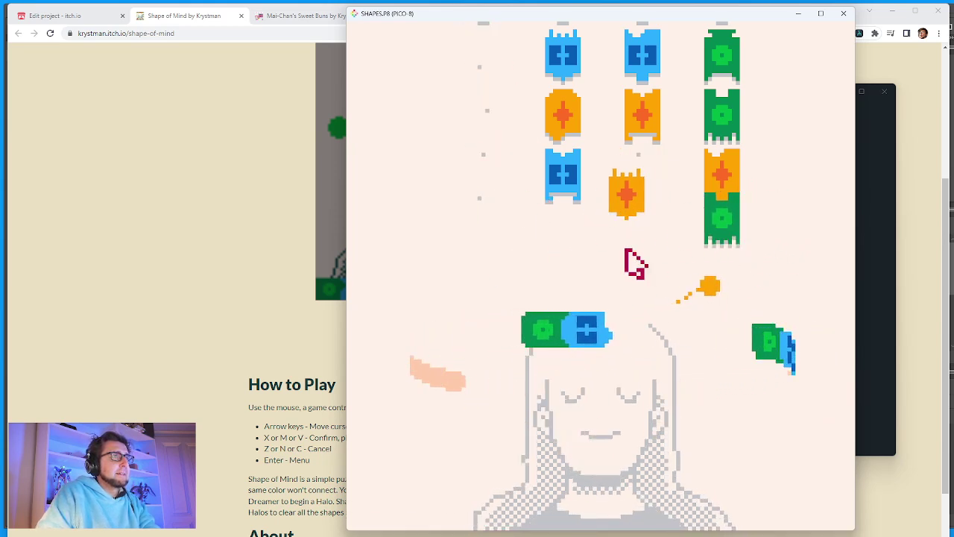
key(Return)
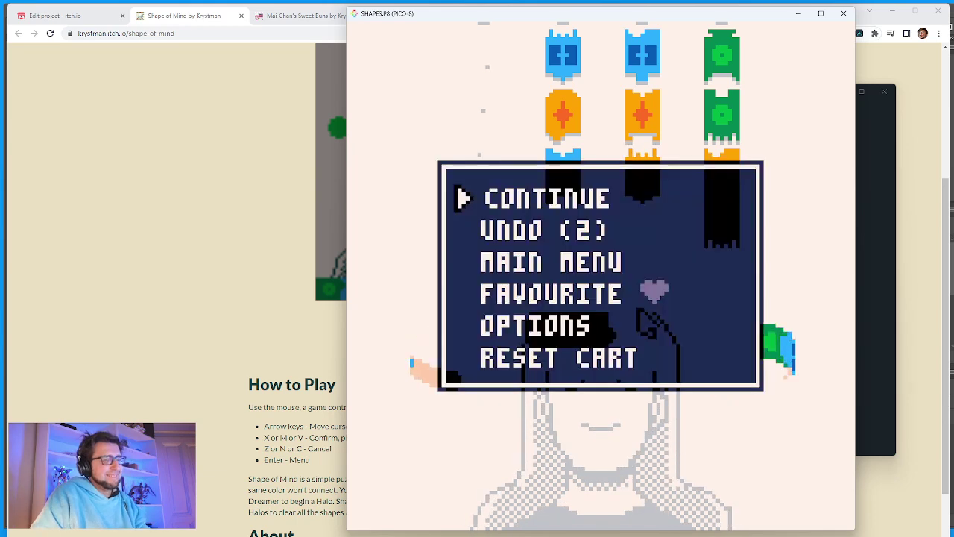
key(Down)
key(x)
key(x)
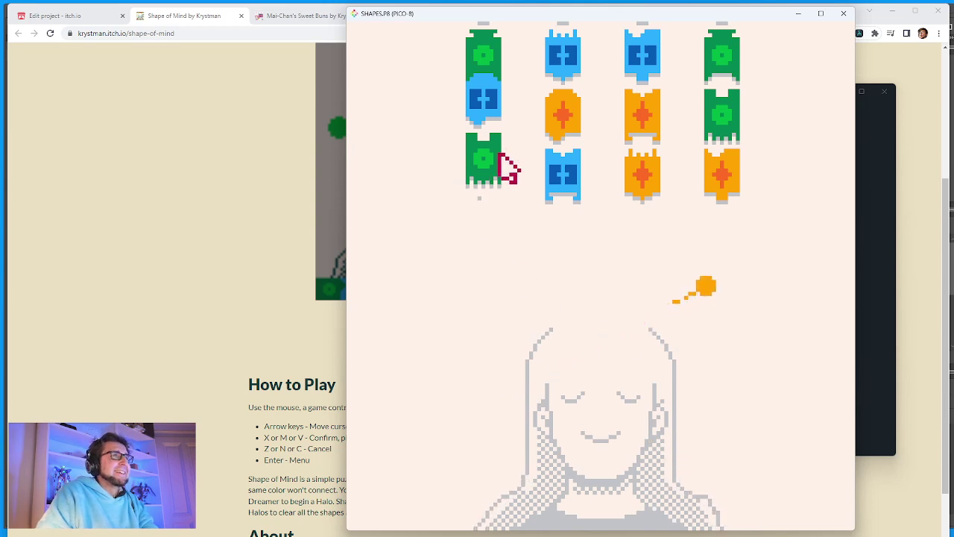
Set the video starting point, link green under the fourth column's orange shape, and join the green-blue and orange-green strips on the Halo.
key(F8)
drag(508, 168, 624, 404)
drag(483, 54, 562, 410)
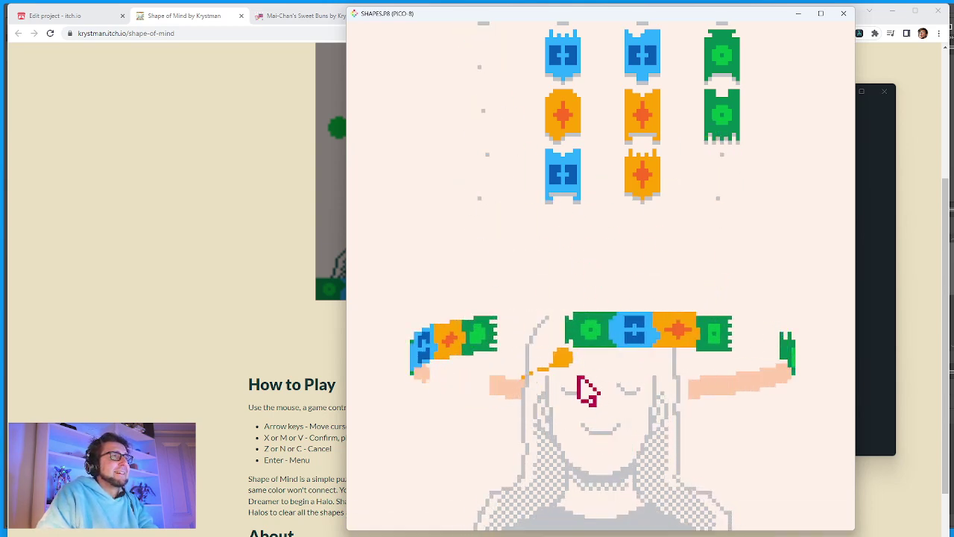
Complete the Halo with the end blue shape of column two and end orange shape of column three, and save the recording as a GIF.
drag(560, 201, 575, 404)
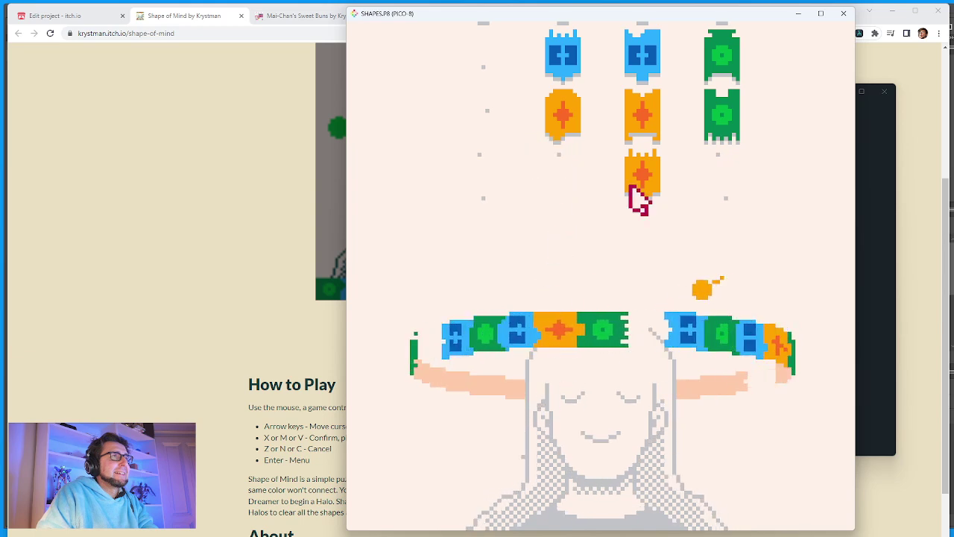
drag(631, 190, 618, 399)
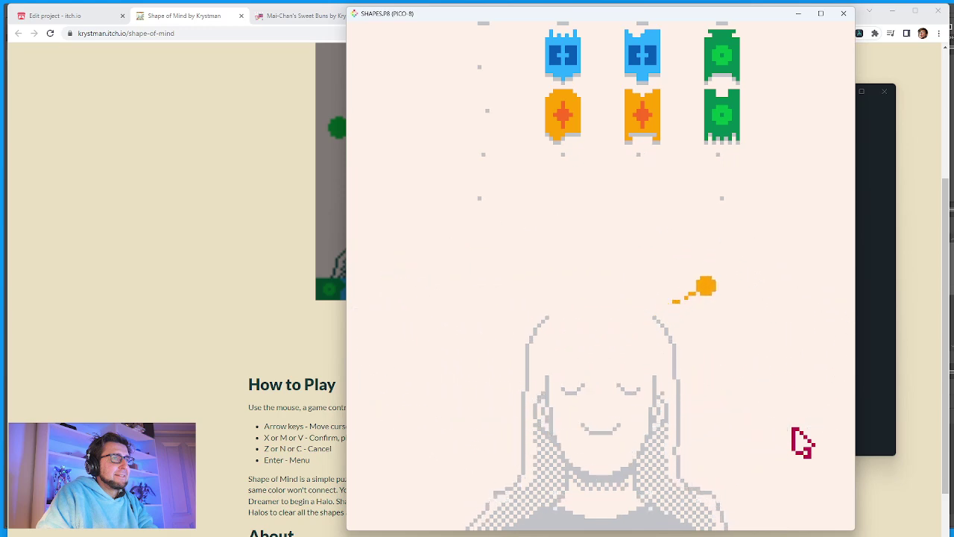
key(F9)
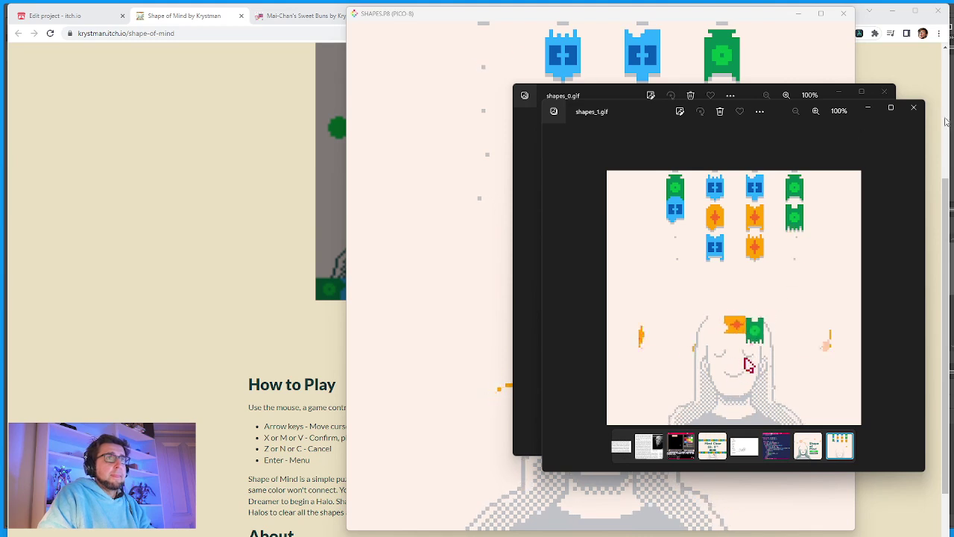
Review the captured Halo GIF shapes_1.gif and close the open image previews.
click(912, 107)
click(884, 95)
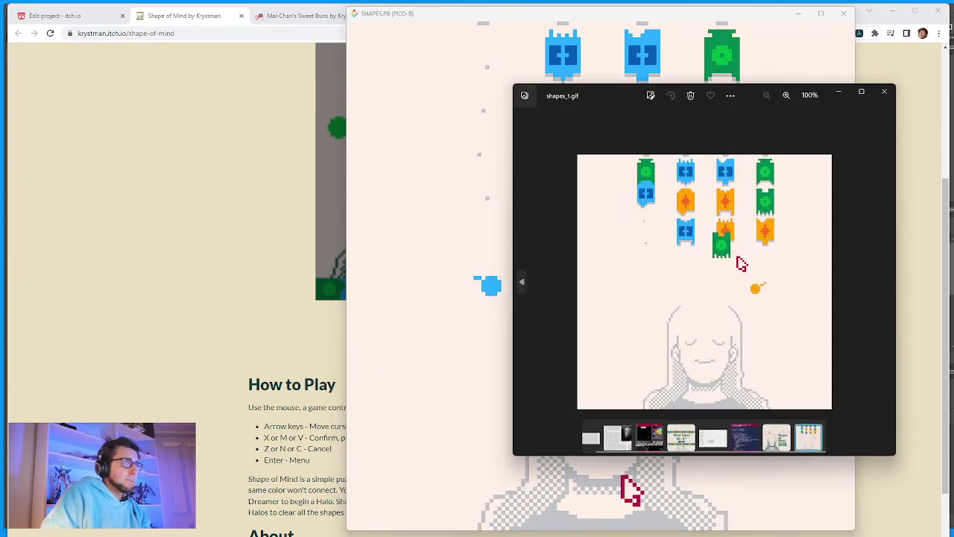
click(884, 92)
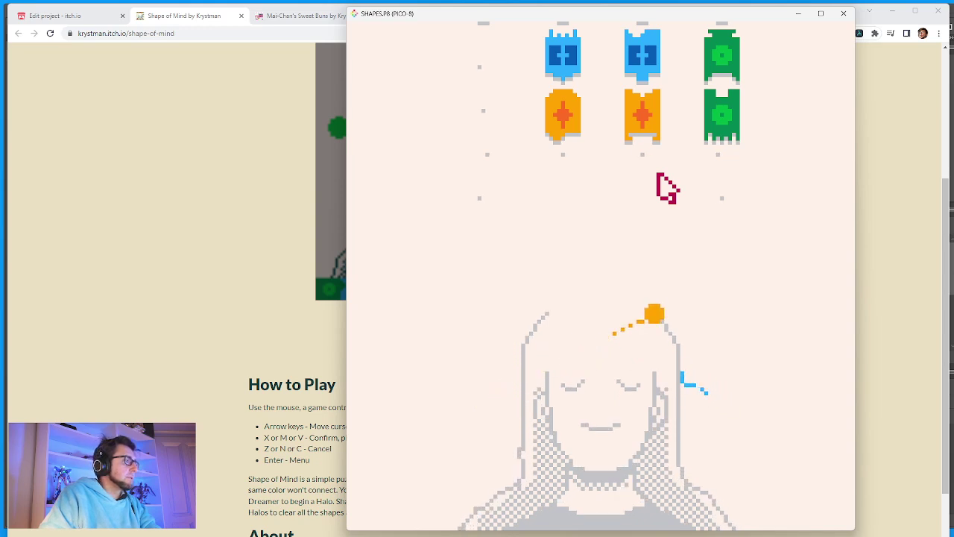
key(F8)
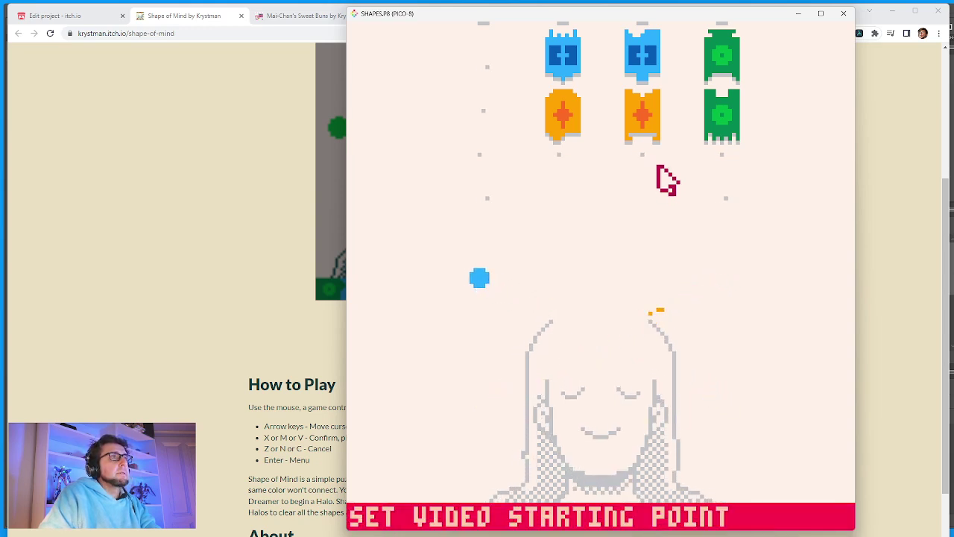
drag(632, 119, 486, 67)
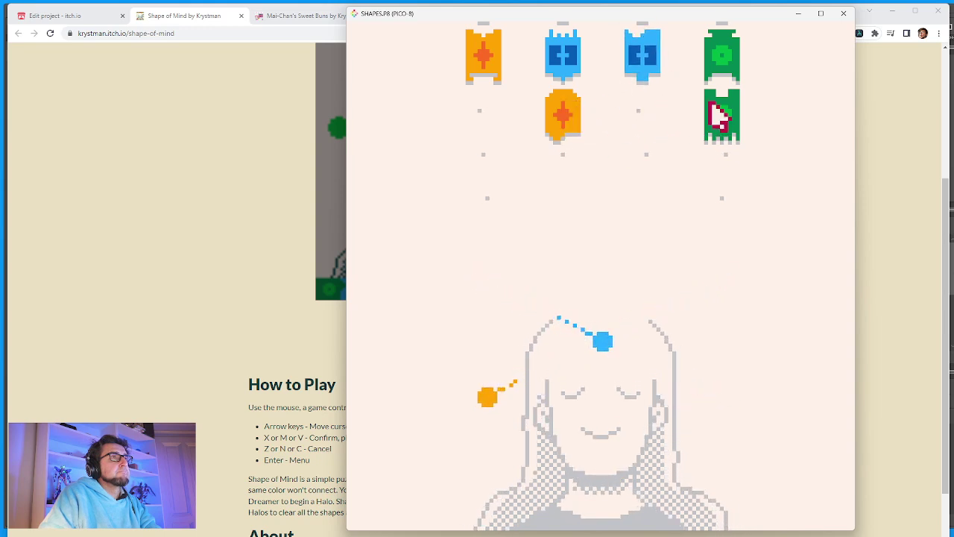
drag(512, 73, 673, 162)
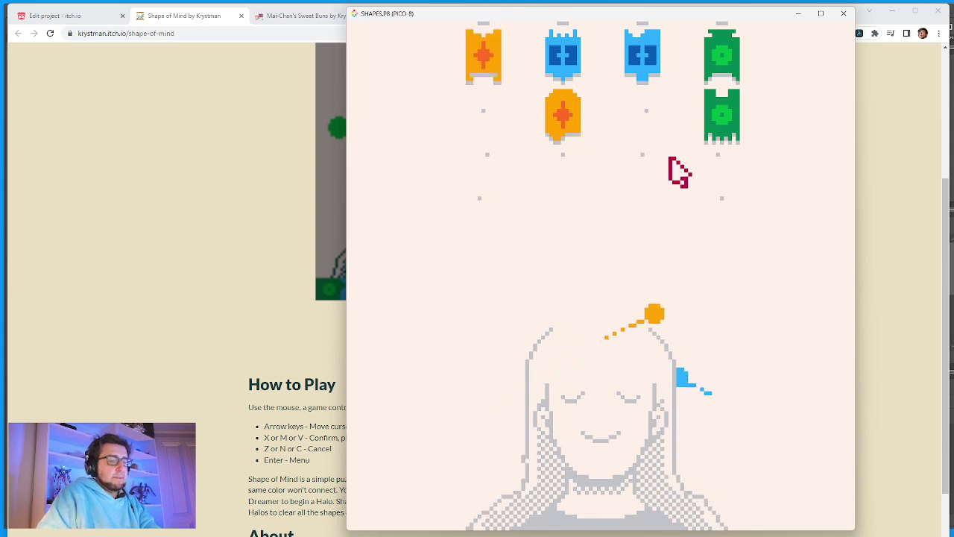
key(Return)
key(Down)
key(x)
Set a new video starting point, move the third column's orange shape to the first column, and build an orange-blue-green strip in the second.
key(F8)
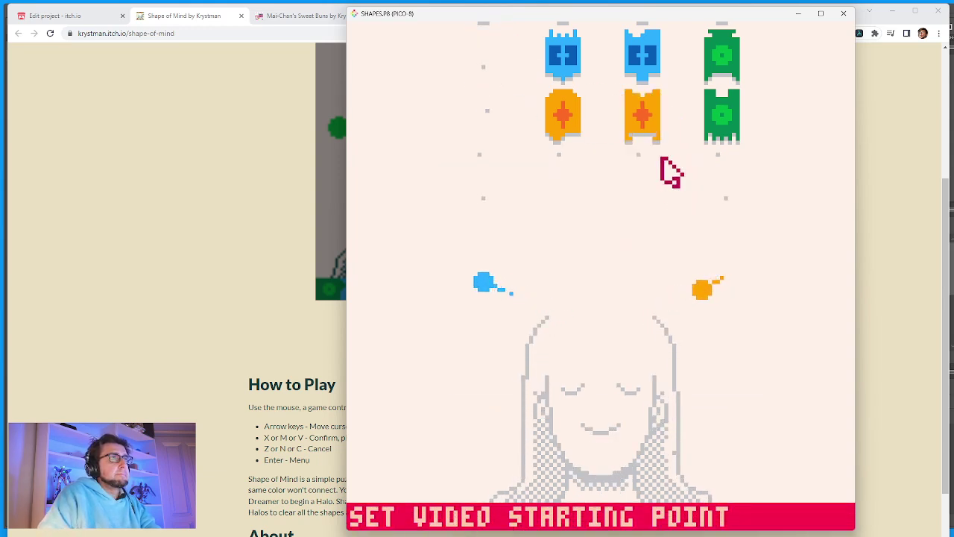
drag(649, 119, 483, 56)
drag(716, 115, 580, 167)
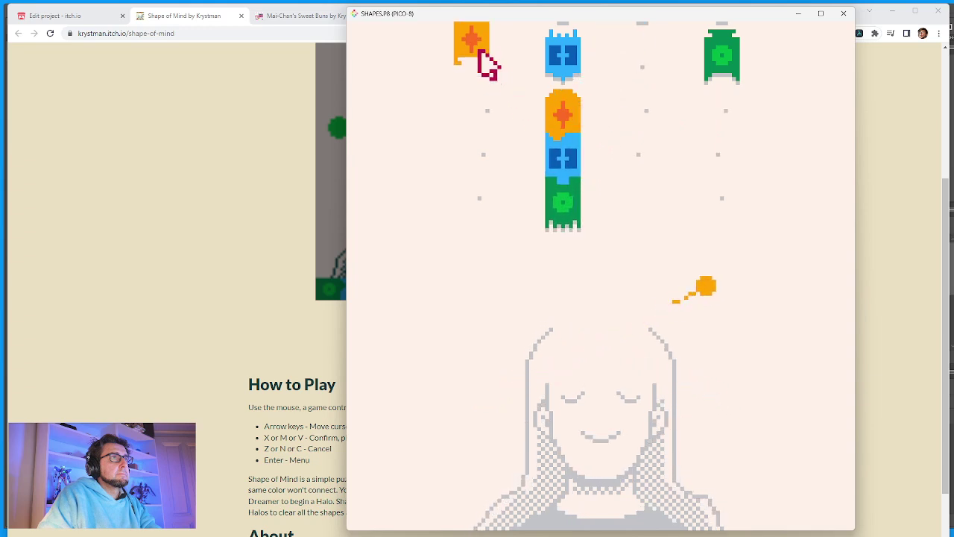
Move the single orange shape to the empty third column and the orange-blue-green strip to the first column.
drag(483, 56, 642, 75)
drag(564, 132, 486, 67)
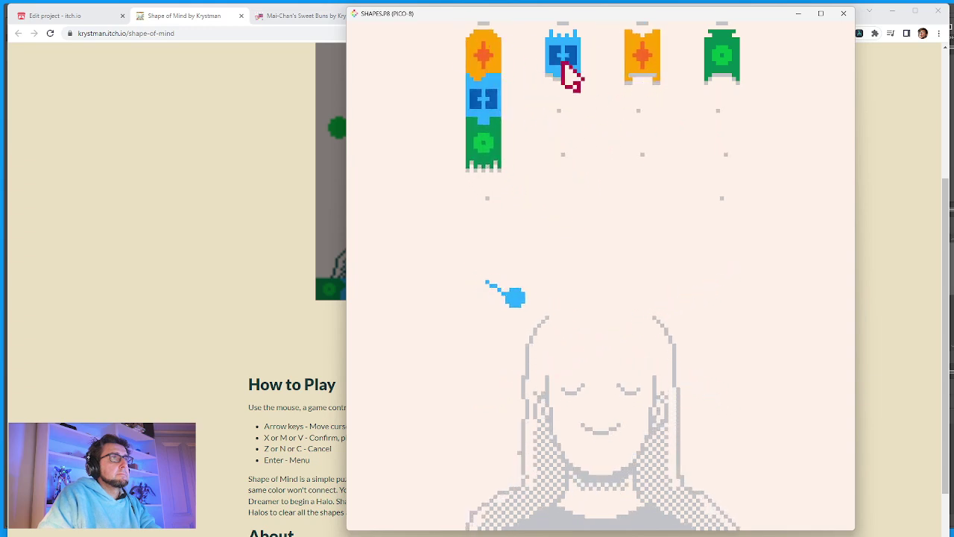
drag(571, 74, 648, 89)
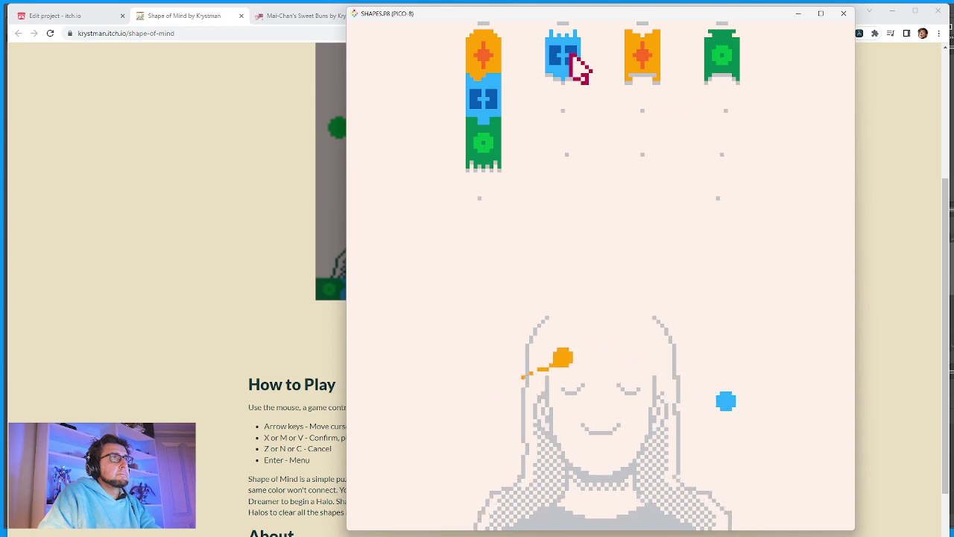
Append the remaining blue, orange and green shapes to the first column's strip, and save the recording as a GIF.
drag(577, 67, 486, 187)
drag(737, 67, 500, 246)
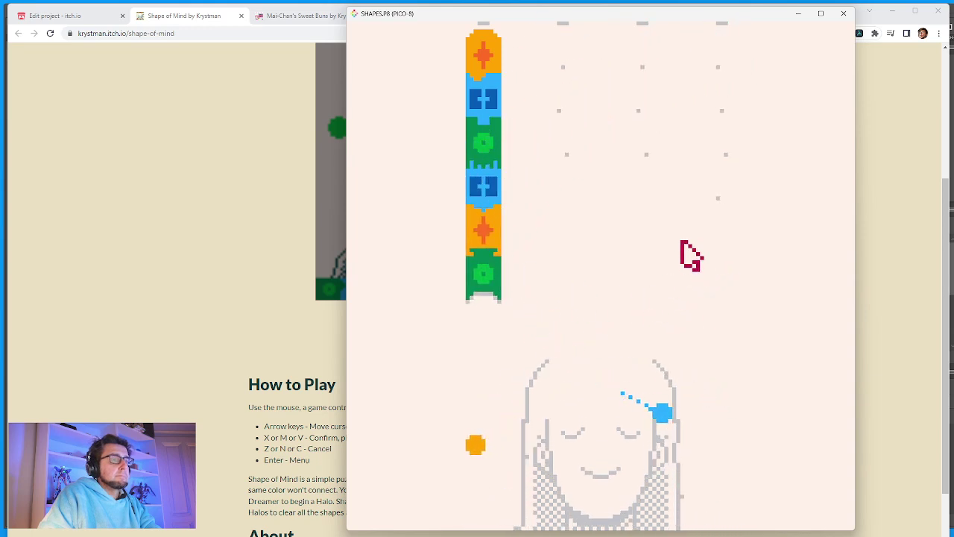
key(F9)
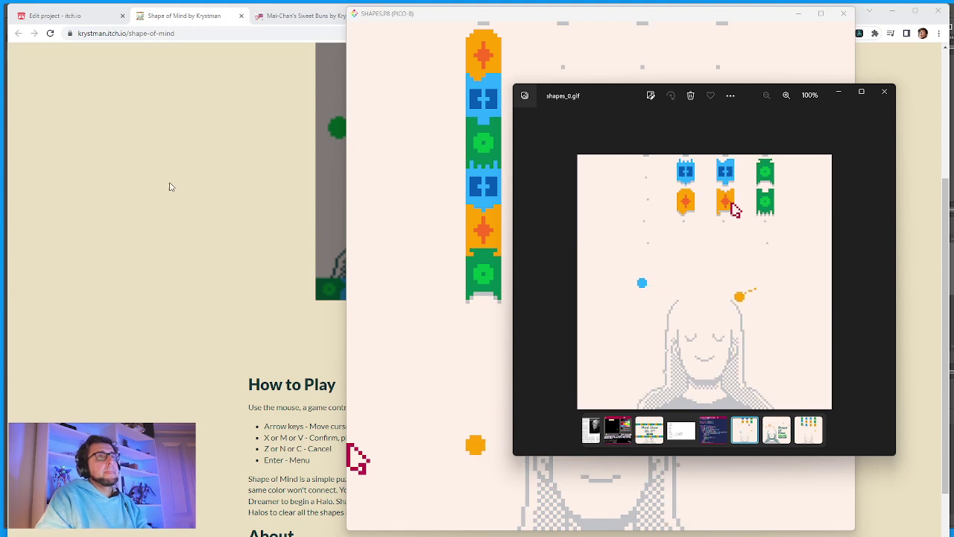
Review the newly captured gameplay recording shapes_gameplay.gif and close the image preview.
click(884, 93)
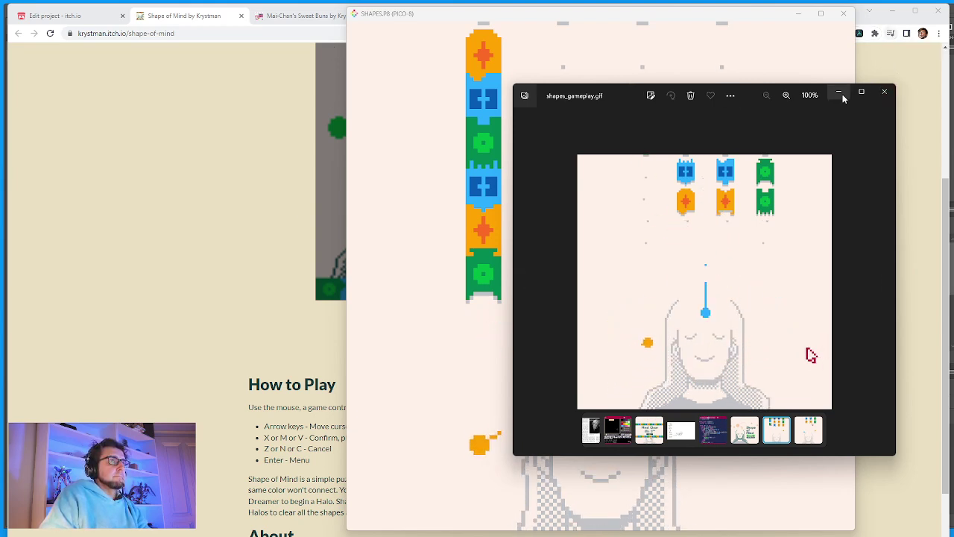
click(883, 91)
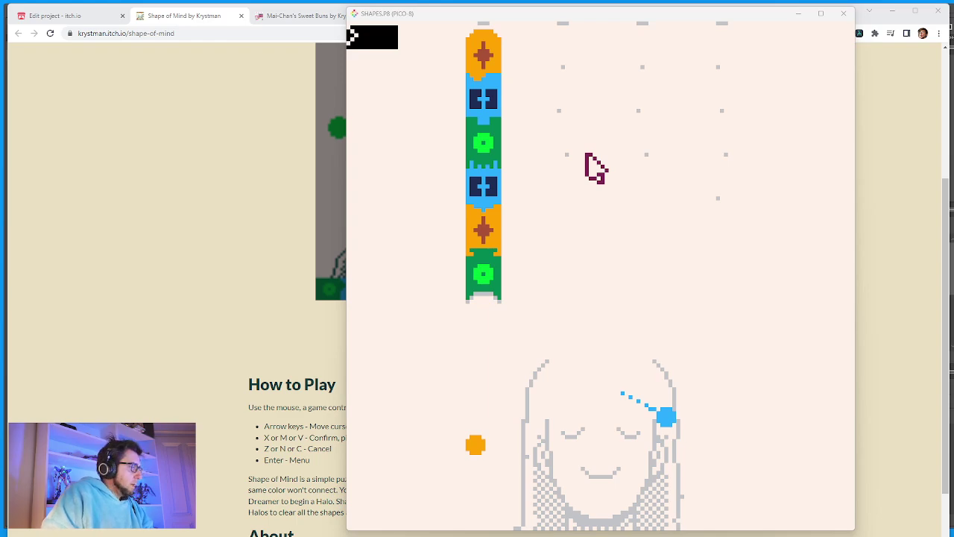
Return to the project's edit page in the browser and add shapes_menu.gif from the gifs folder as a screenshot.
click(251, 104)
scroll(243, 219, up, 3)
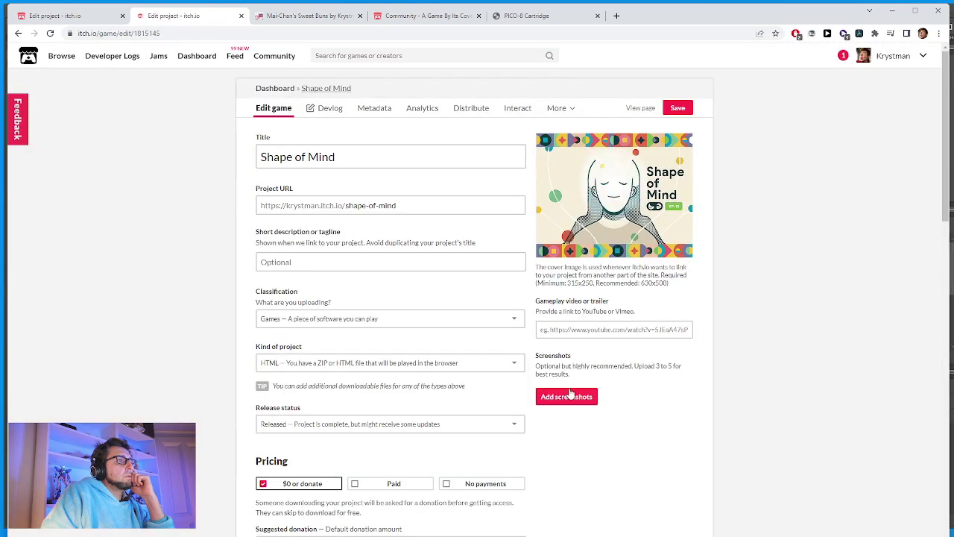
click(570, 395)
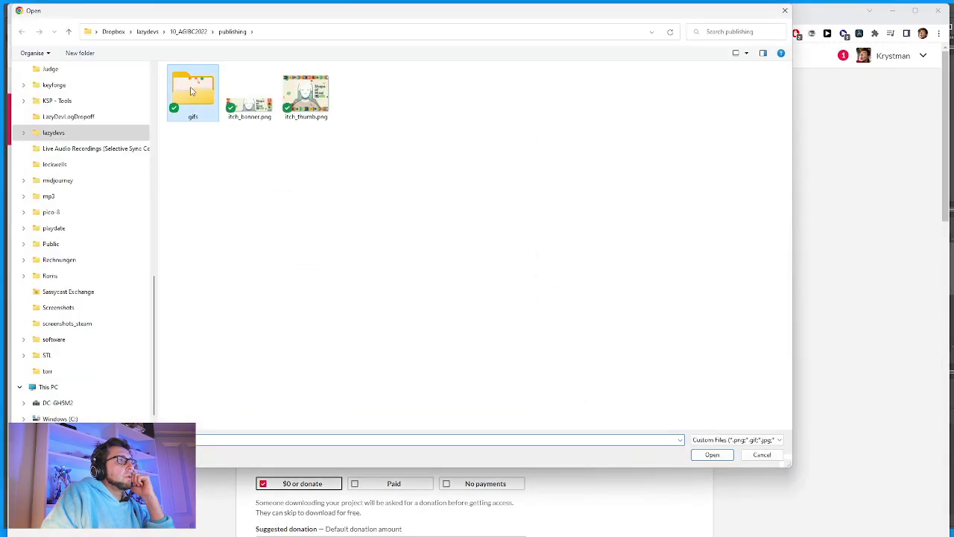
double_click(190, 91)
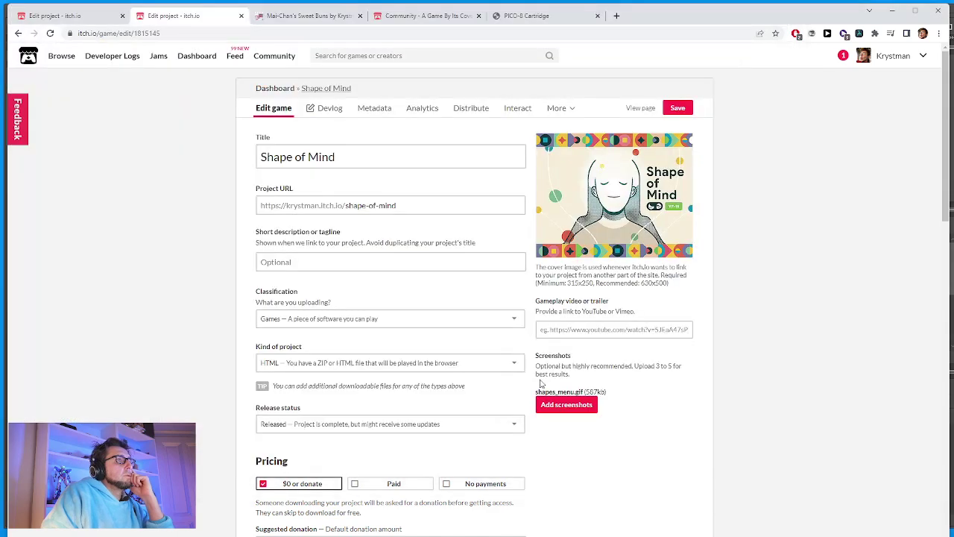
Add shapes_gameplay2.gif and shapes_gameplay.gif from the gifs folder as further screenshots and save the project.
scroll(615, 421, down, 2)
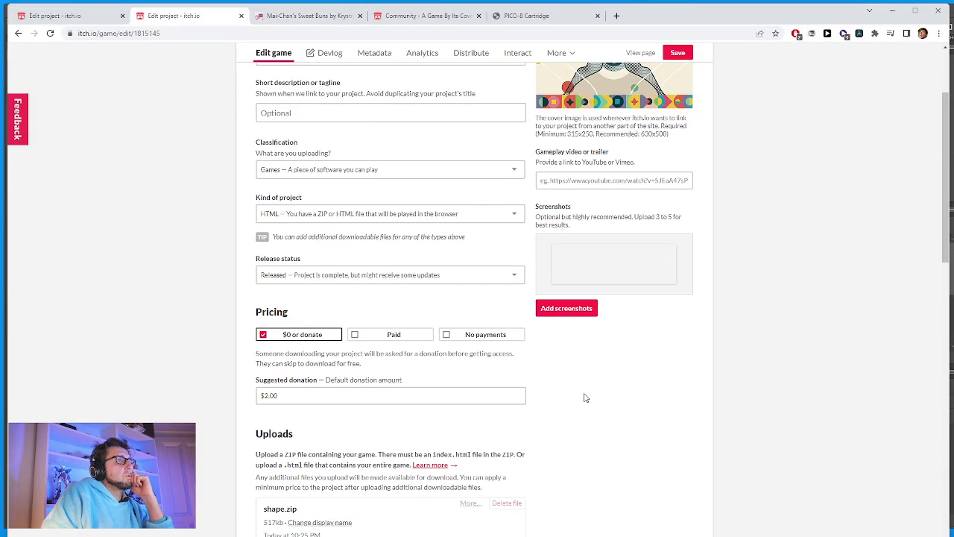
scroll(585, 358, up, 1)
click(557, 443)
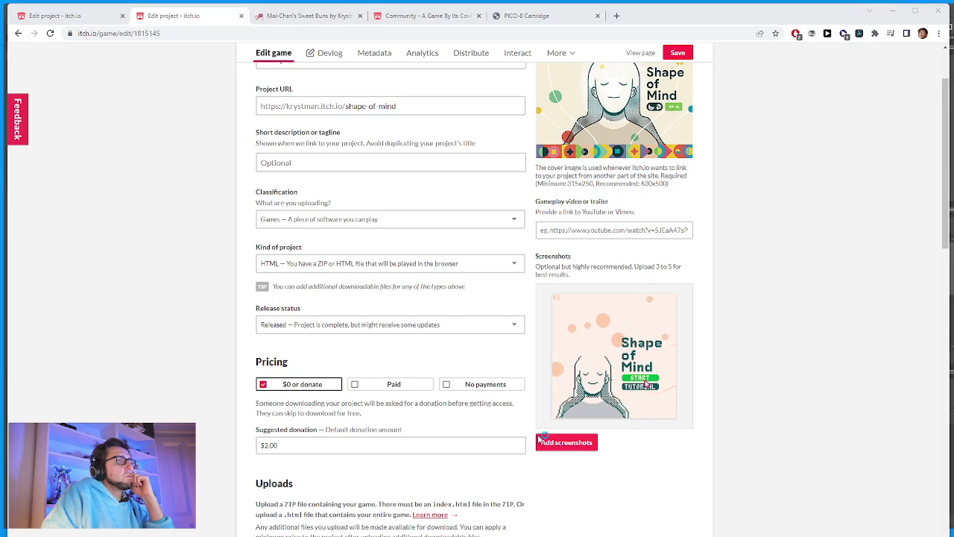
double_click(192, 93)
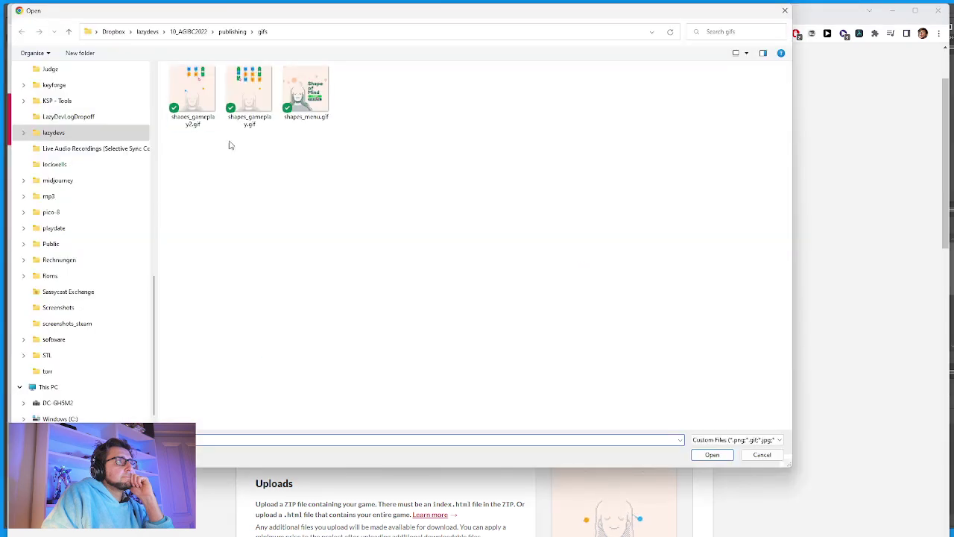
click(248, 93)
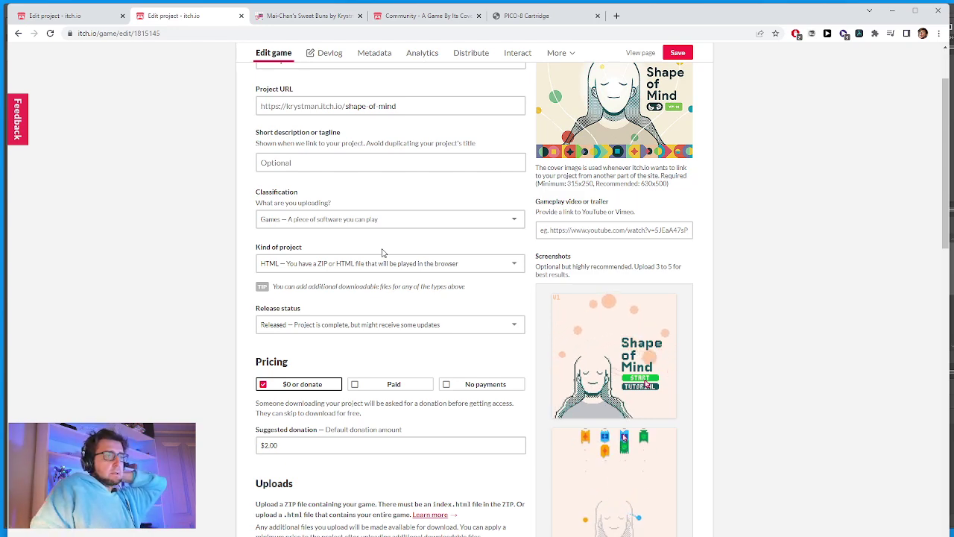
scroll(775, 316, down, 3)
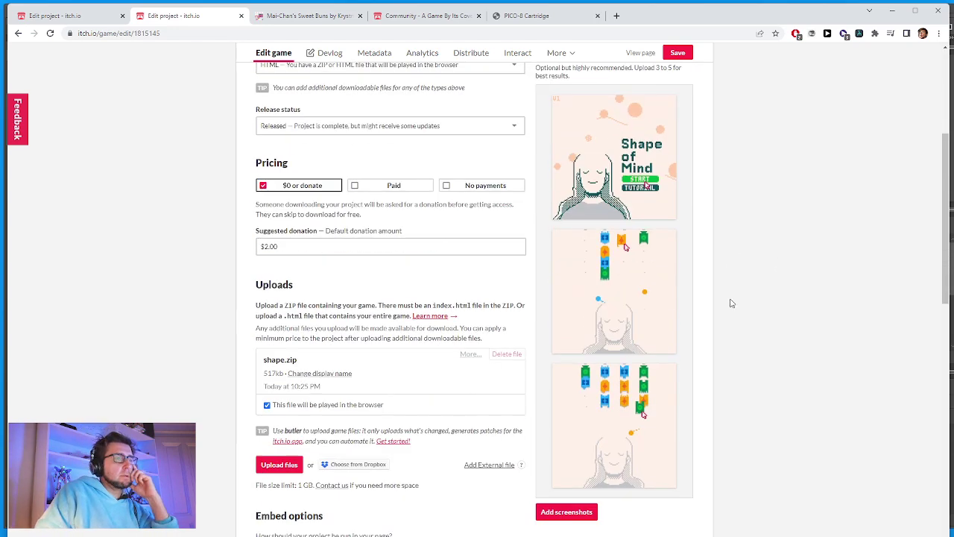
scroll(728, 303, up, 5)
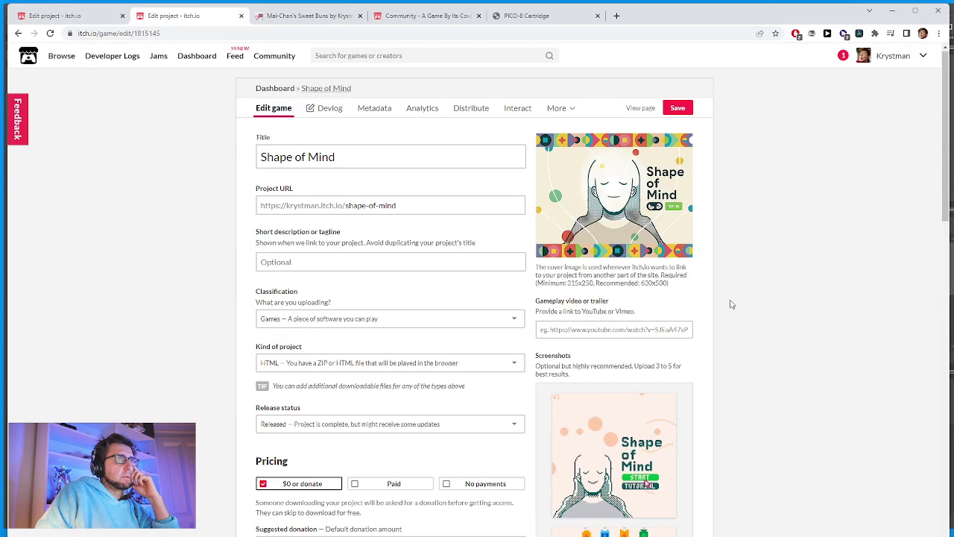
click(678, 110)
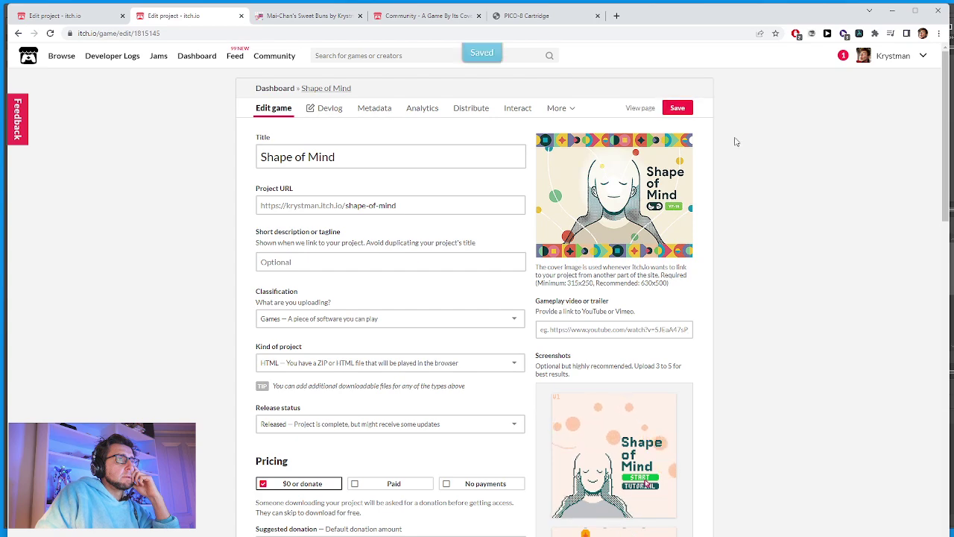
Open the Shape of Mind project page in a new tab, select its web address and look through the page.
scroll(737, 262, down, 9)
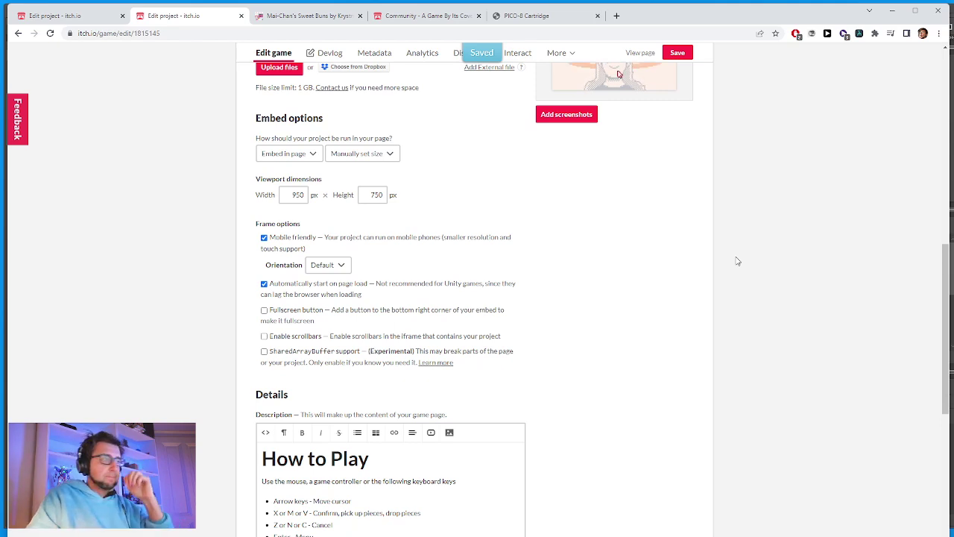
scroll(474, 190, up, 6)
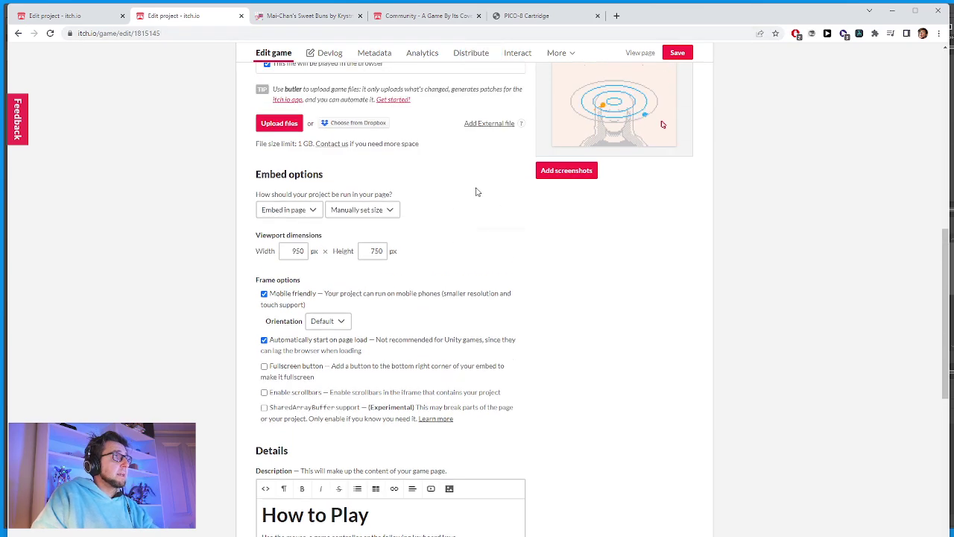
right_click(639, 55)
click(682, 64)
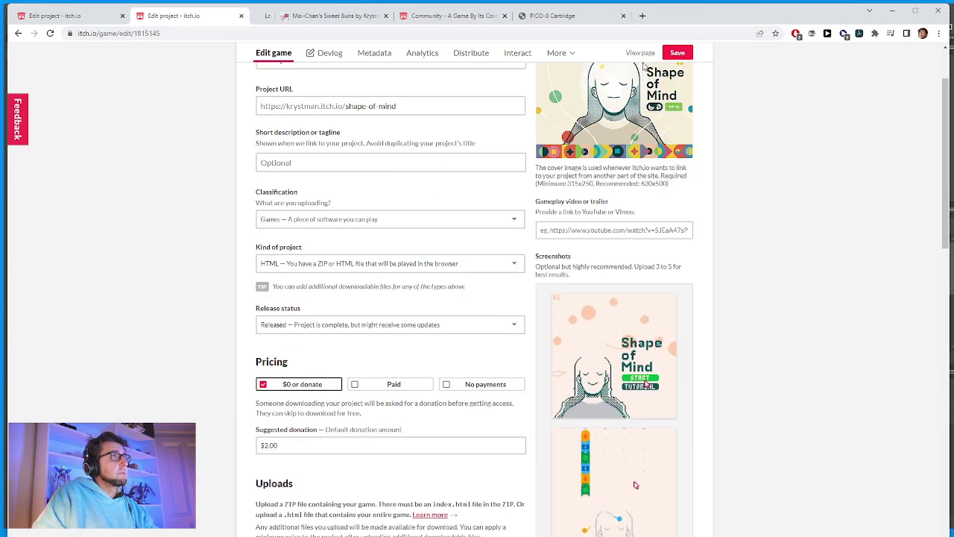
click(302, 16)
click(176, 34)
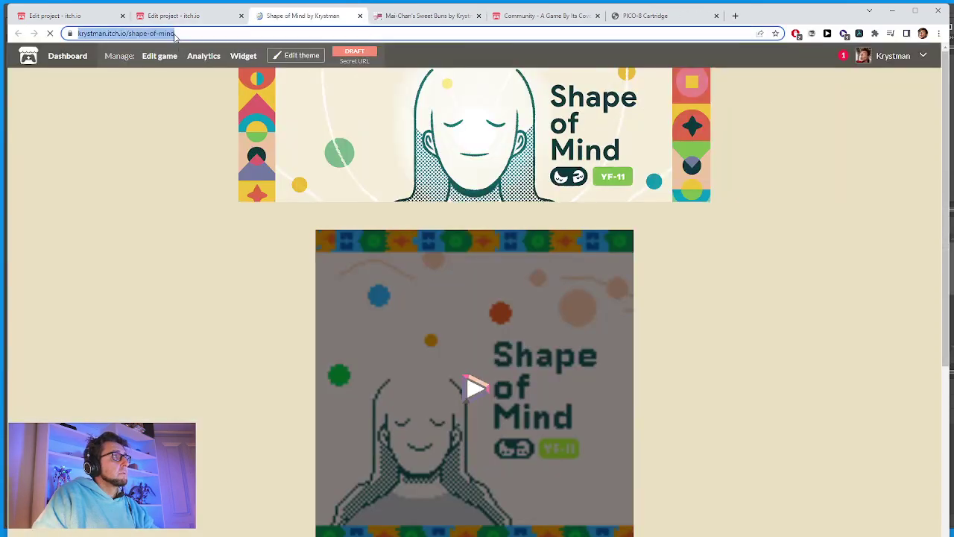
key(alt+Tab)
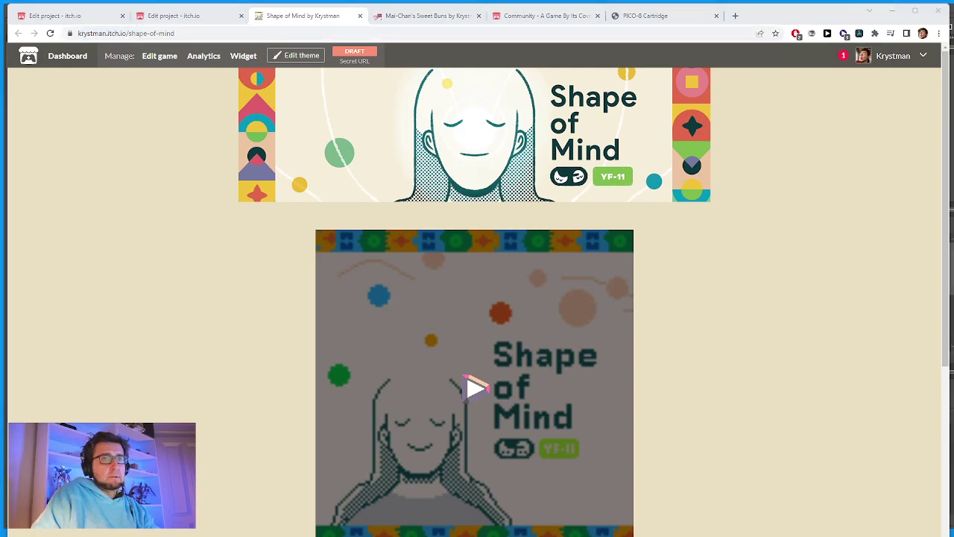
scroll(274, 389, down, 7)
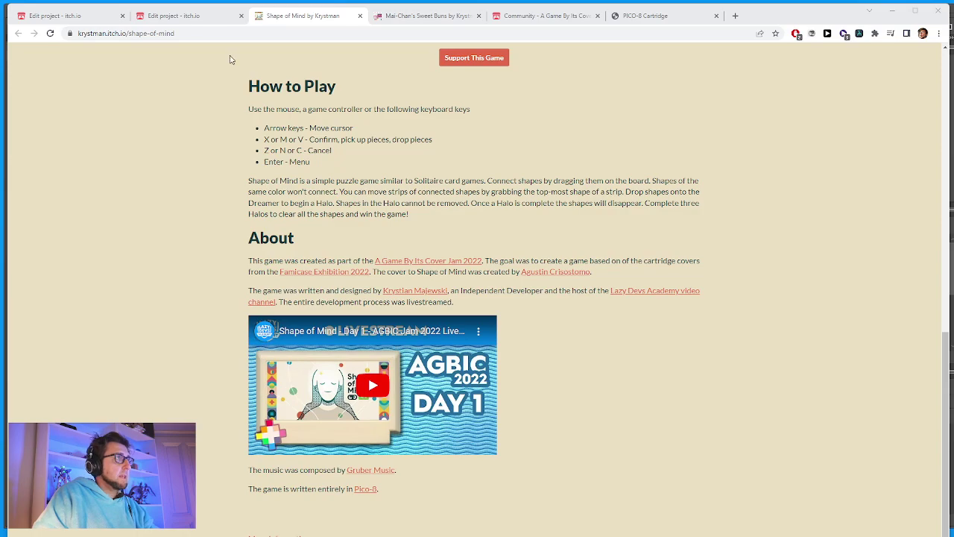
Set the project's visibility to Public on the edit page and check through the remaining settings.
click(187, 19)
scroll(244, 390, down, 10)
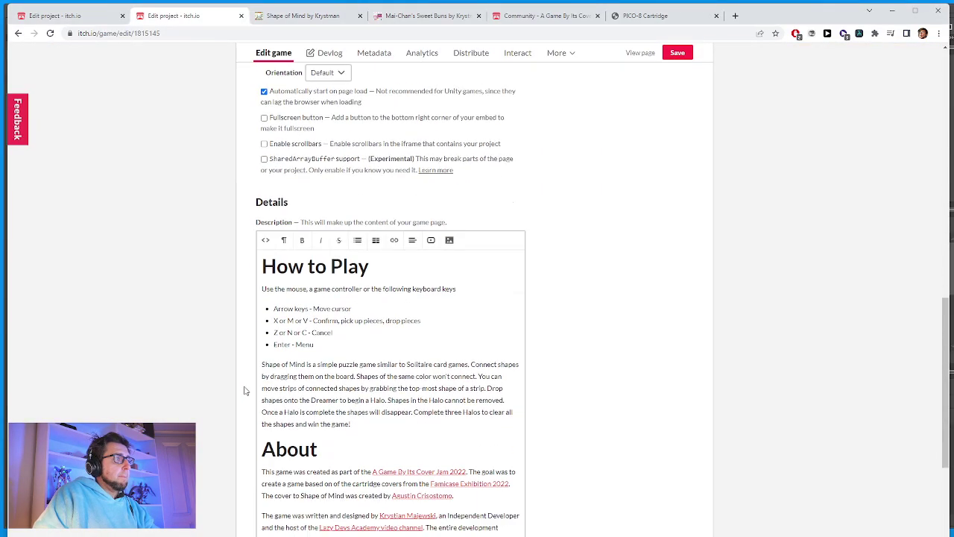
scroll(246, 392, down, 8)
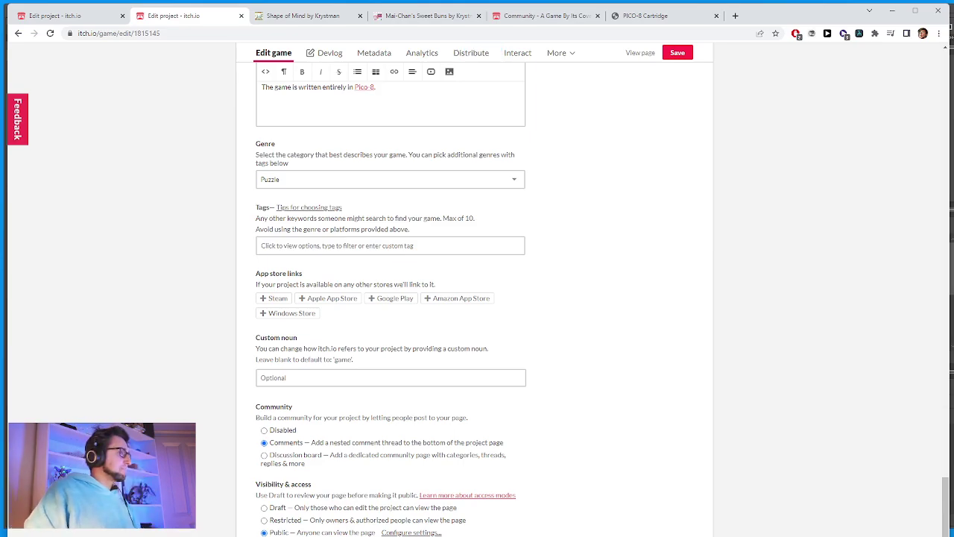
scroll(480, 370, up, 12)
scroll(511, 396, down, 7)
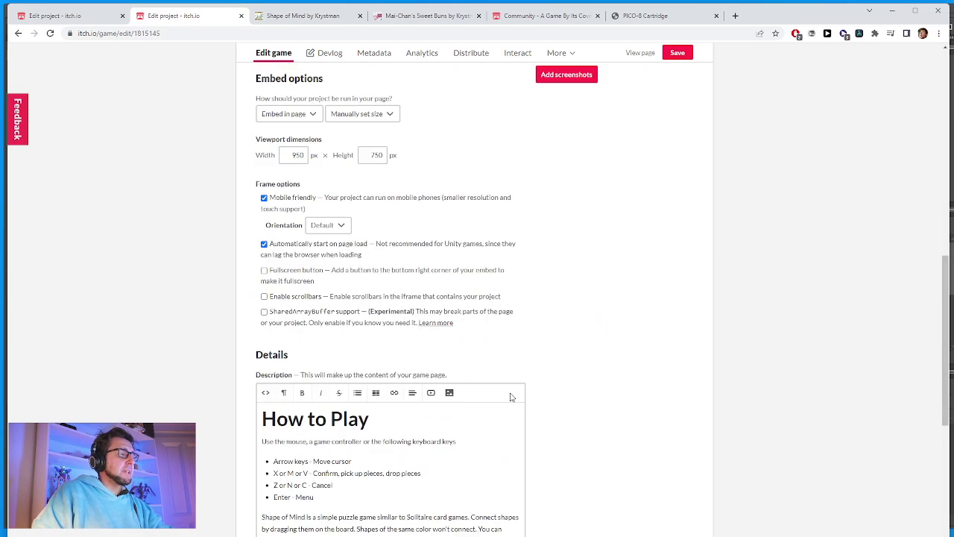
scroll(389, 513, down, 3)
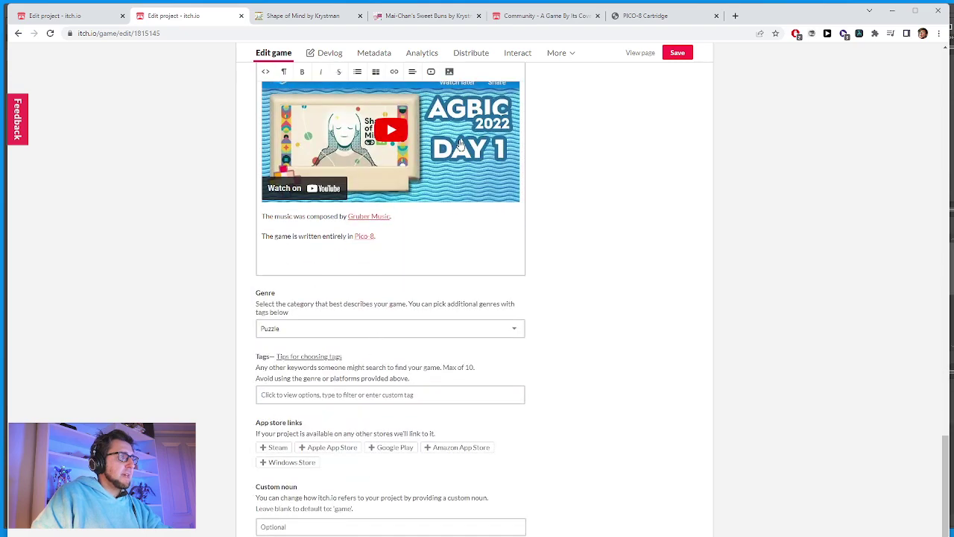
scroll(558, 380, up, 20)
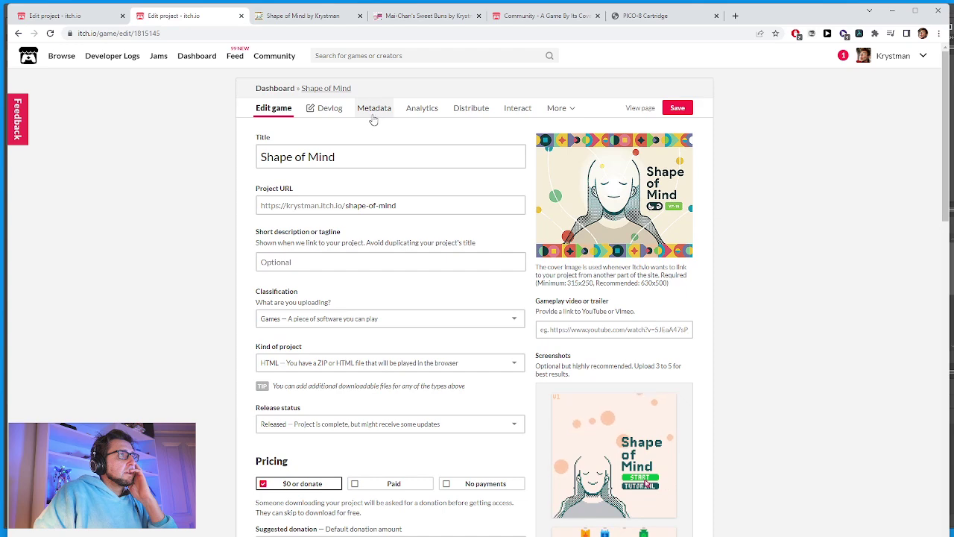
Open the A Game By Its Cover 2022 jam from the game page and start a submission with Shape of Mind.
click(273, 17)
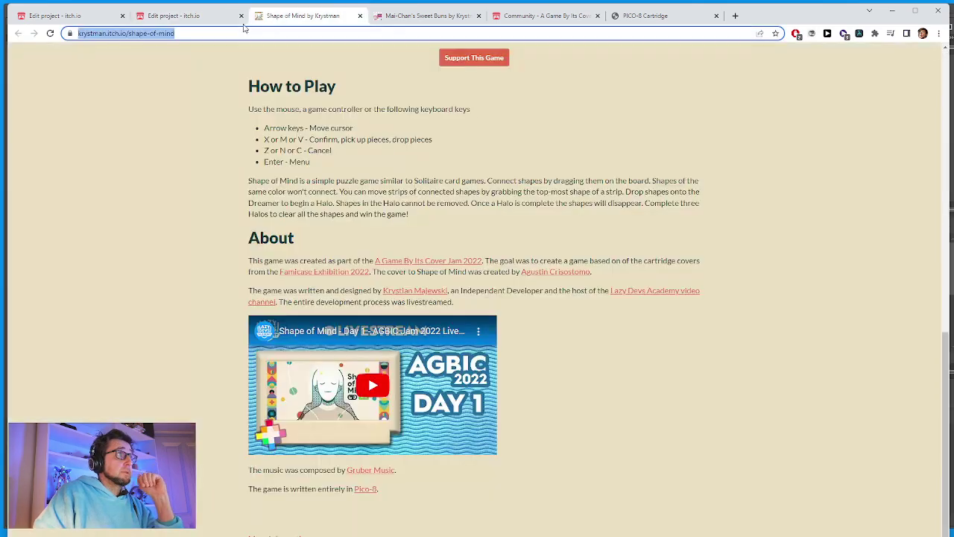
click(434, 263)
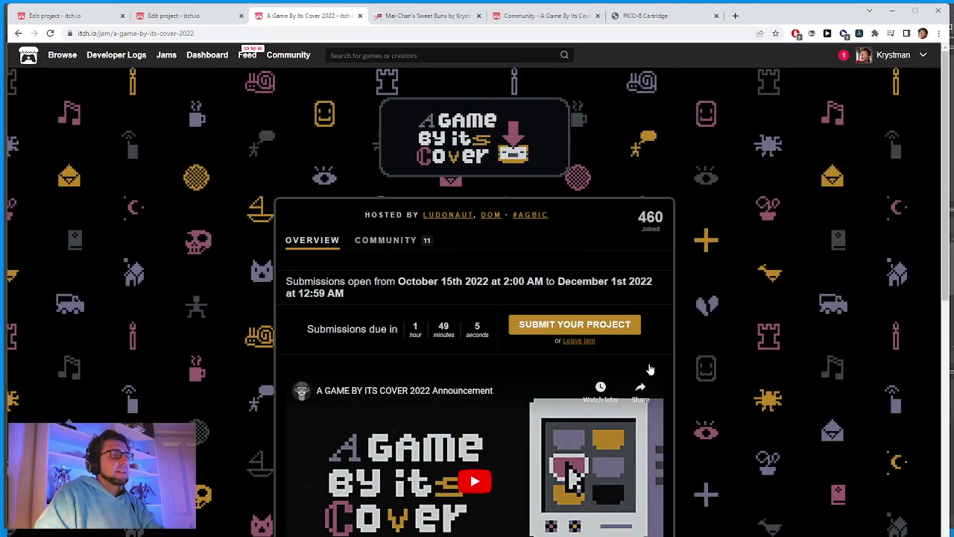
click(538, 324)
click(395, 347)
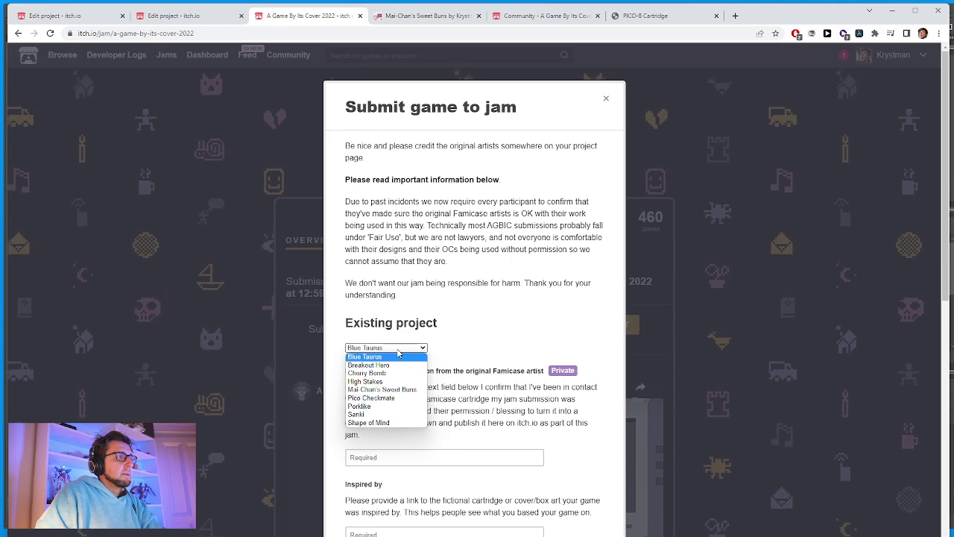
click(369, 421)
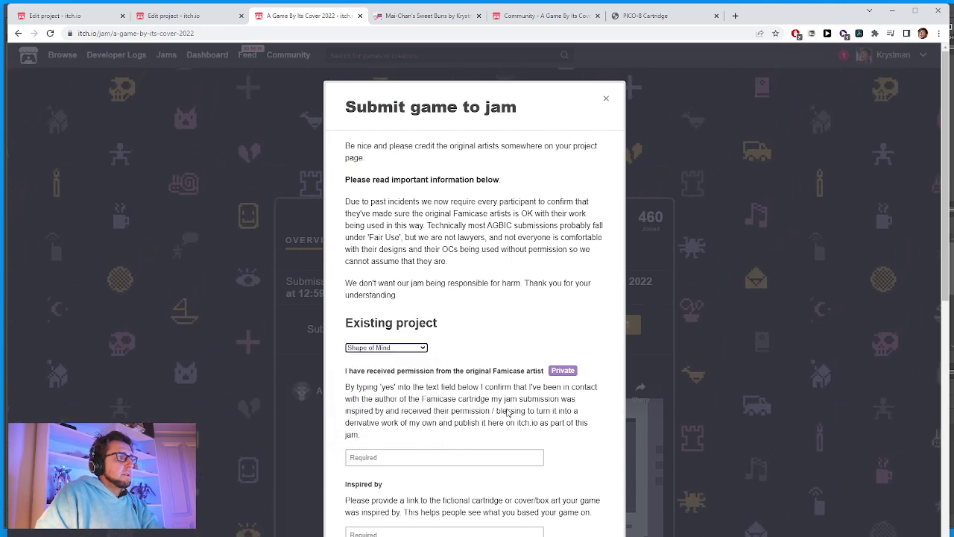
Confirm the original Famicase artist's permission with "yes" in the jam submission form.
scroll(507, 412, down, 1)
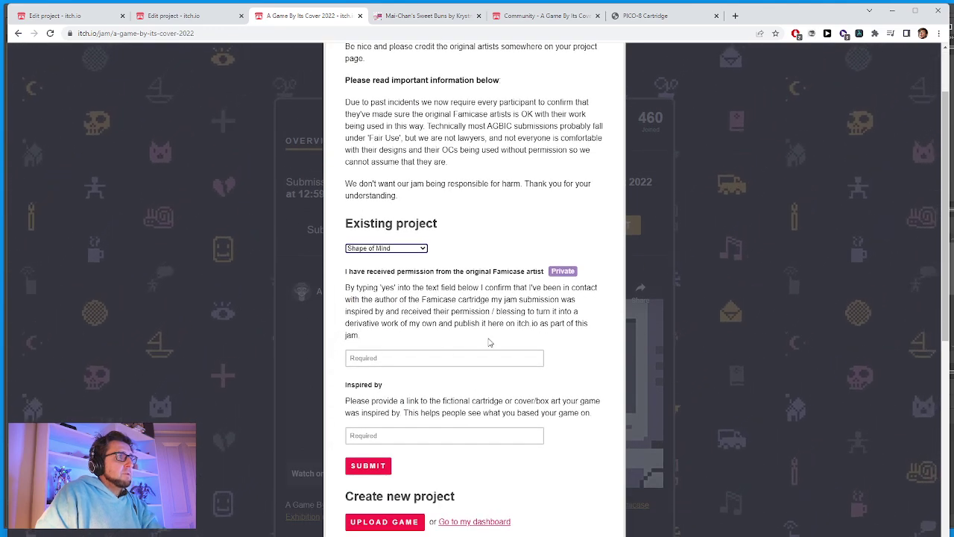
click(409, 358)
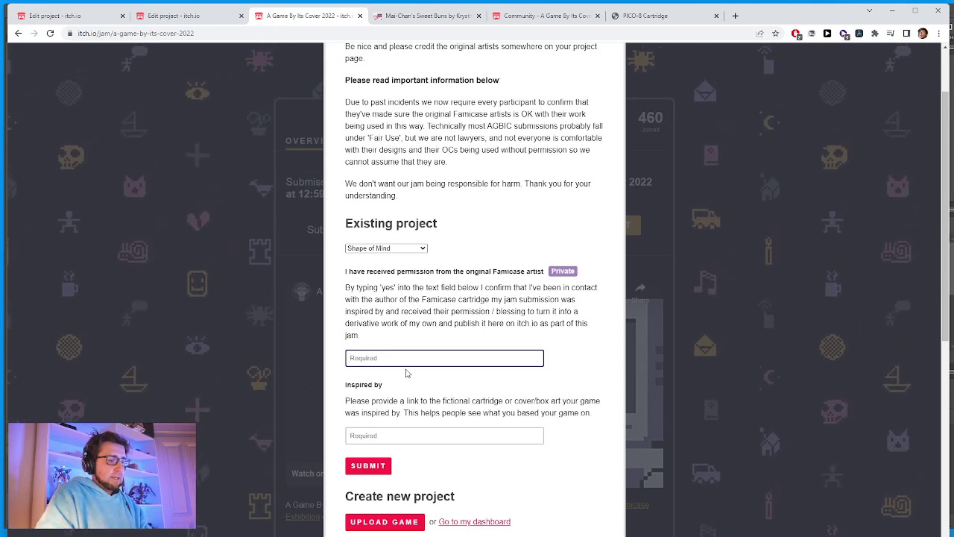
text(yes)
Open the Famicase Exhibition 2022 site from its link in the About text of the Shape of Mind description.
click(406, 432)
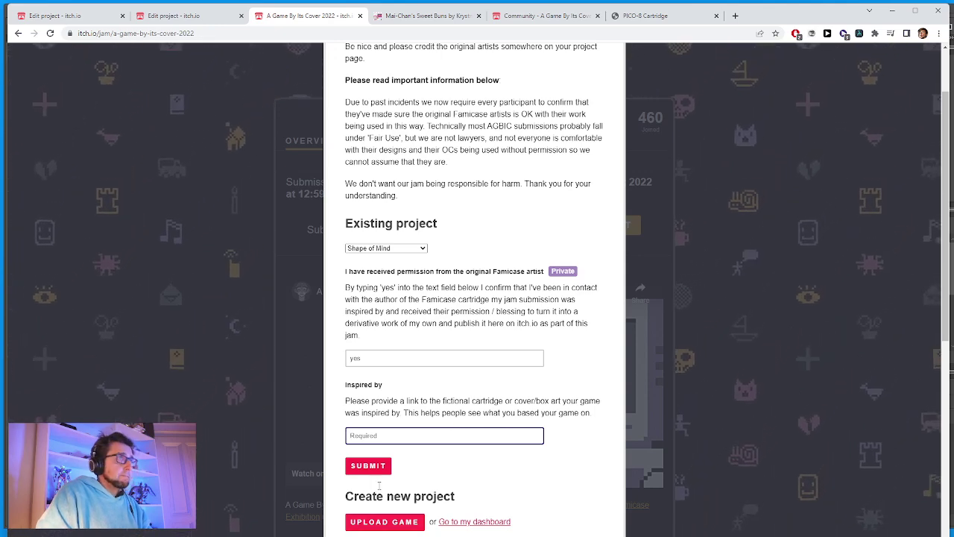
click(173, 16)
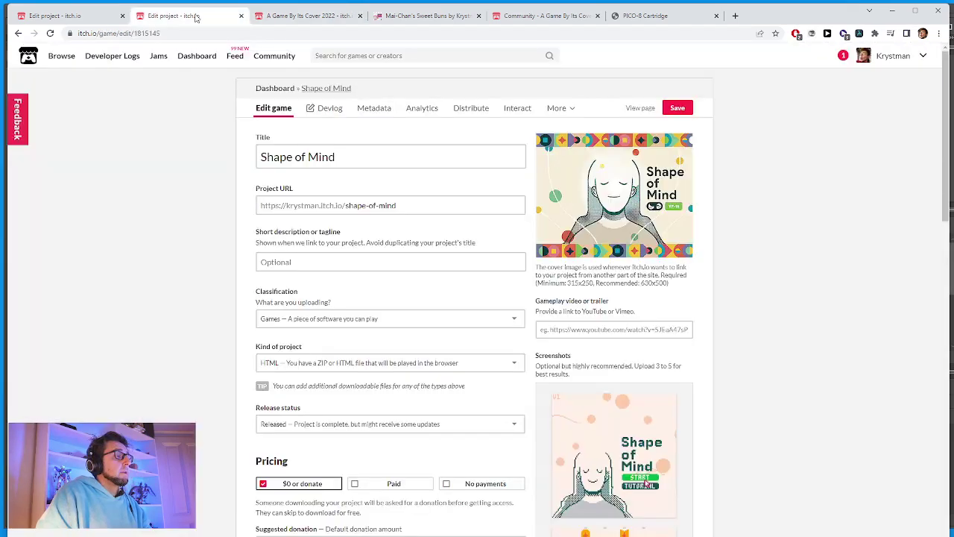
click(71, 17)
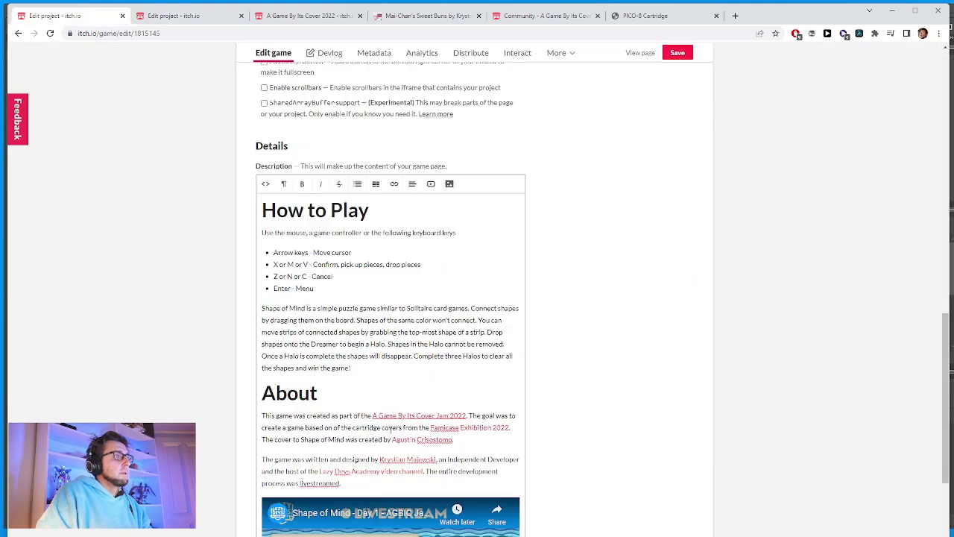
click(415, 439)
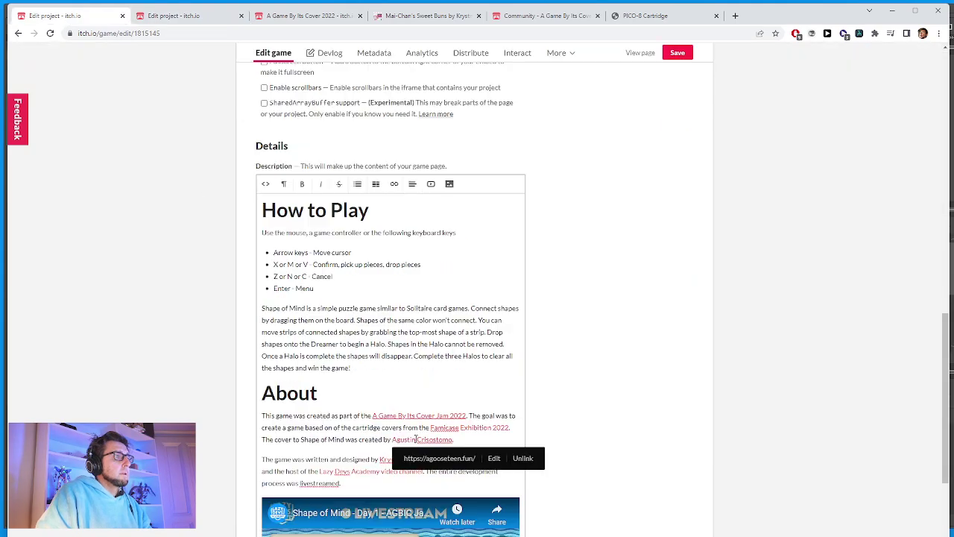
click(478, 427)
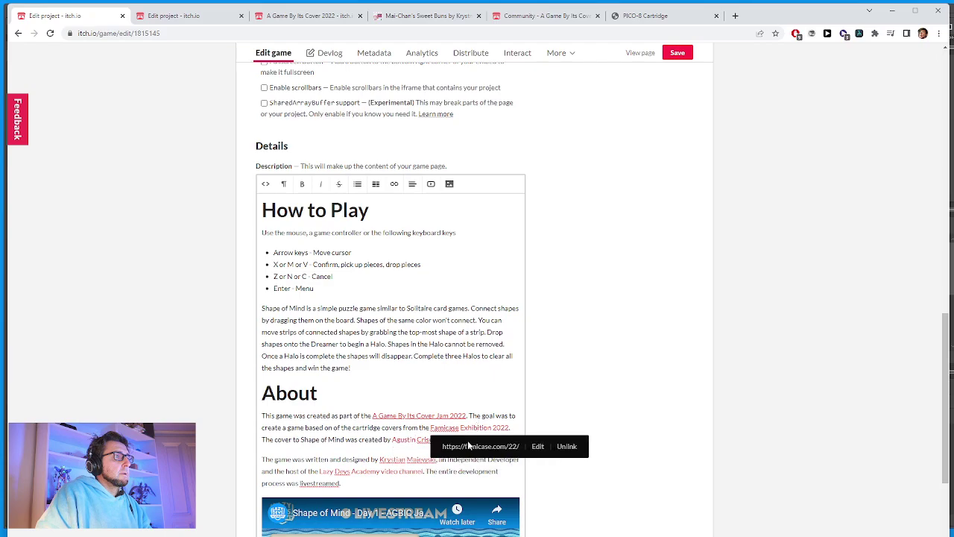
click(468, 445)
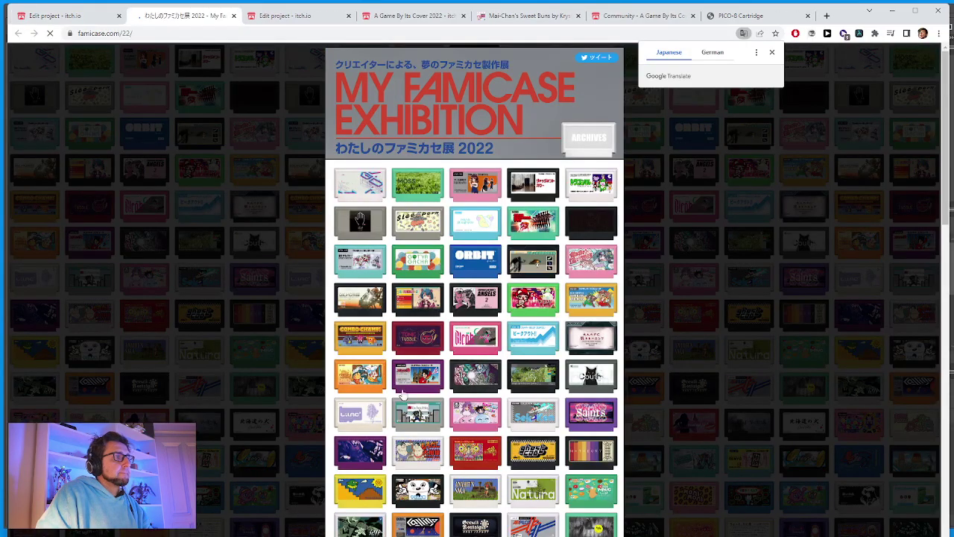
Find the Shape of Mind cartridge in the exhibition gallery and view its details.
scroll(384, 395, down, 10)
scroll(447, 409, down, 4)
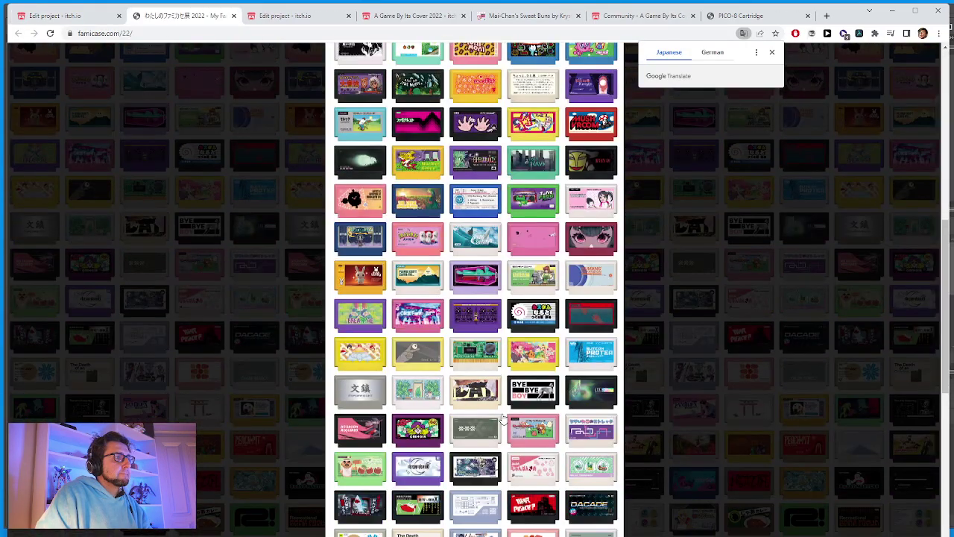
scroll(504, 419, down, 10)
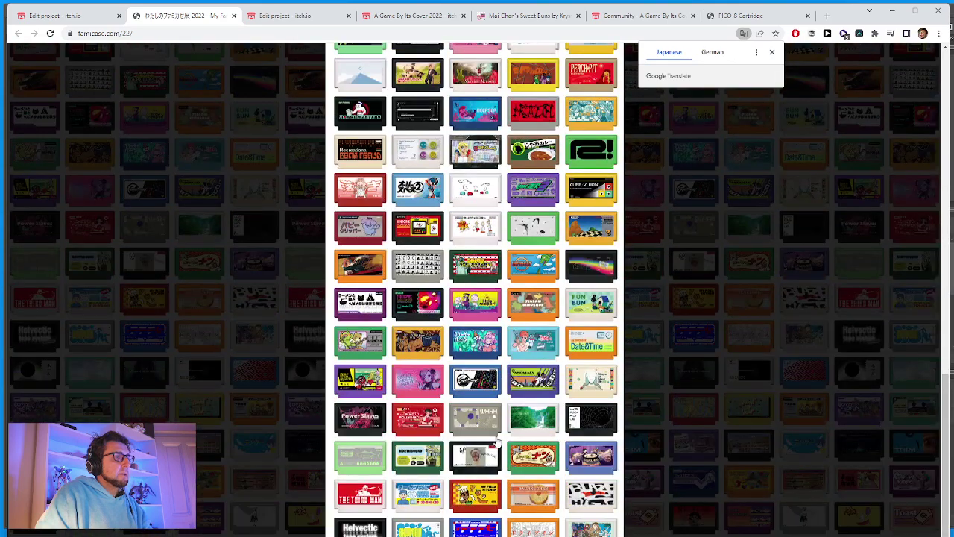
click(492, 445)
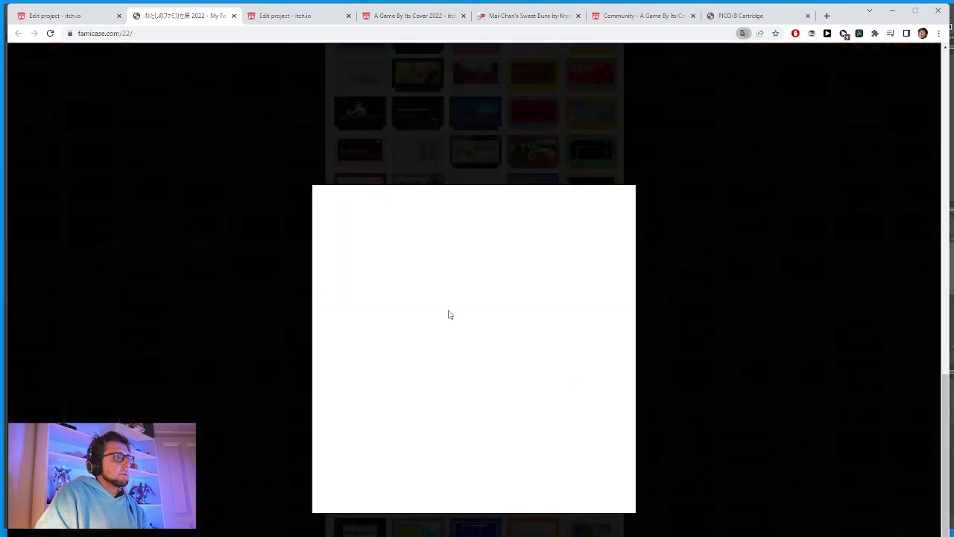
right_click(415, 280)
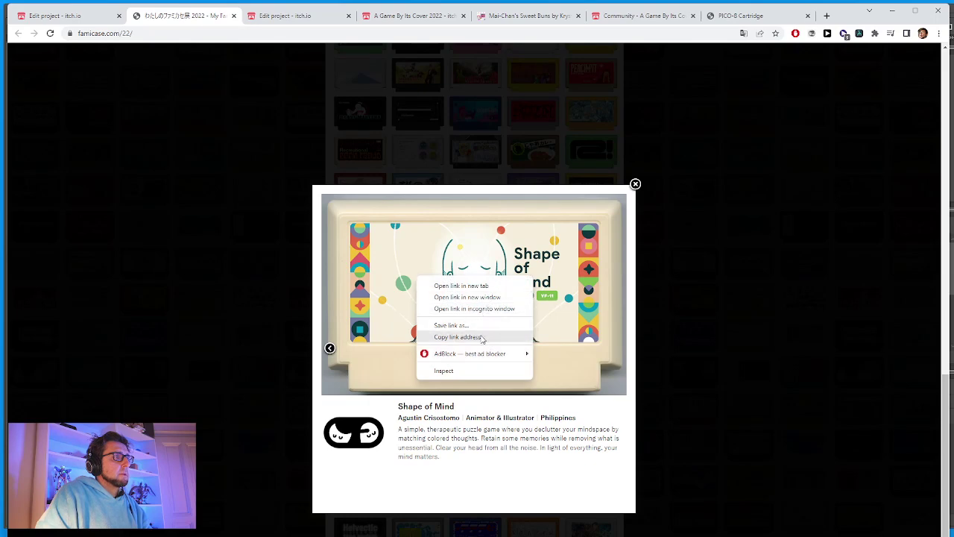
click(192, 260)
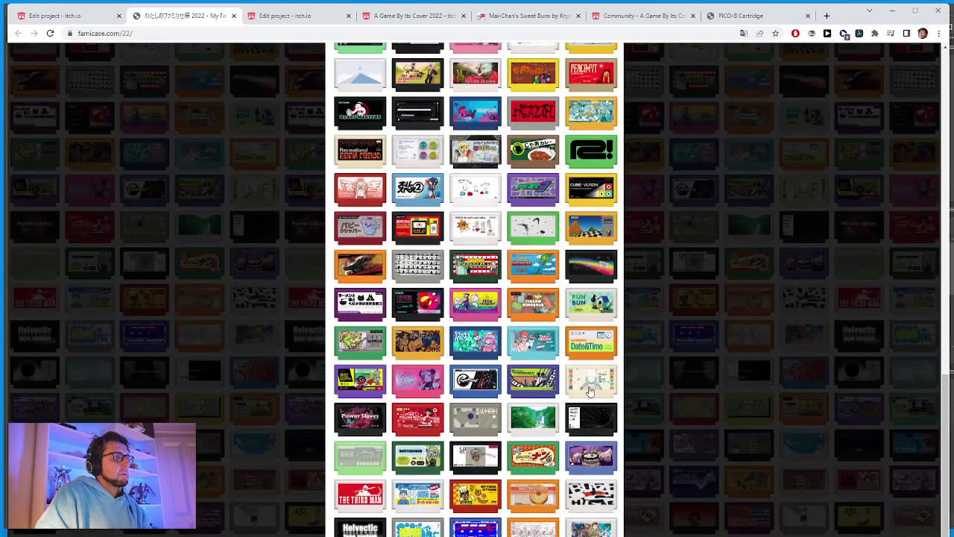
Open the Shape of Mind cartridge's own page in a new tab and copy the cartridge image's address.
right_click(605, 387)
click(630, 398)
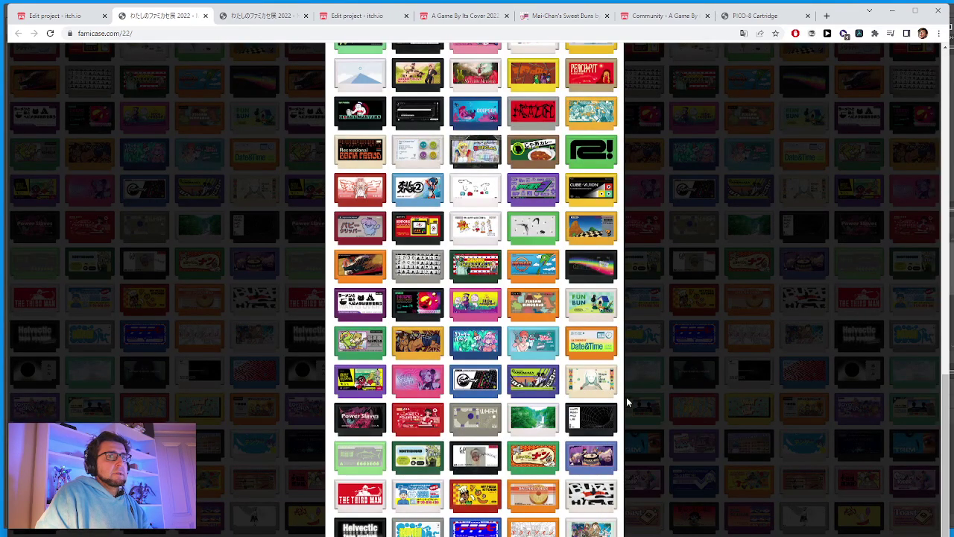
click(271, 16)
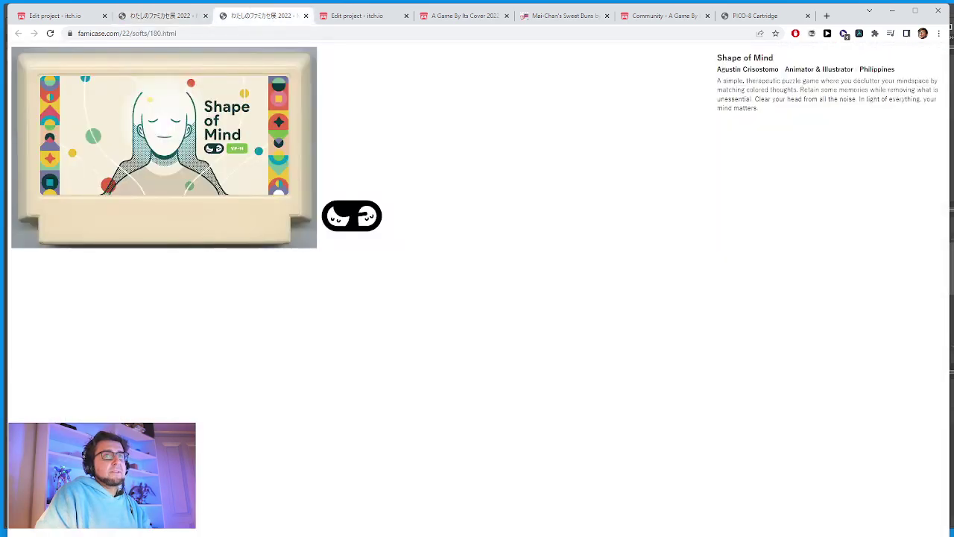
right_click(138, 117)
click(212, 156)
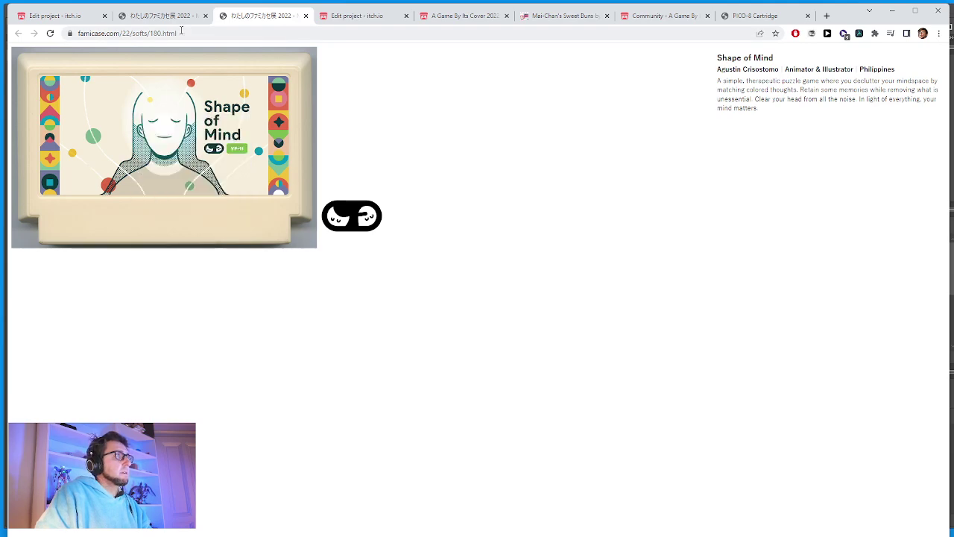
click(170, 16)
click(72, 18)
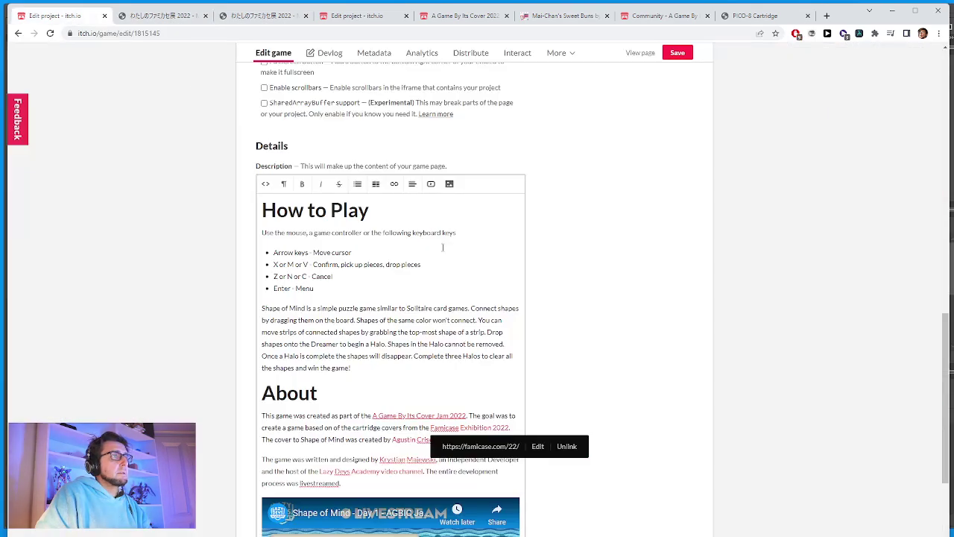
click(447, 15)
text(https://famicase.com/22/softs/180.jpg)
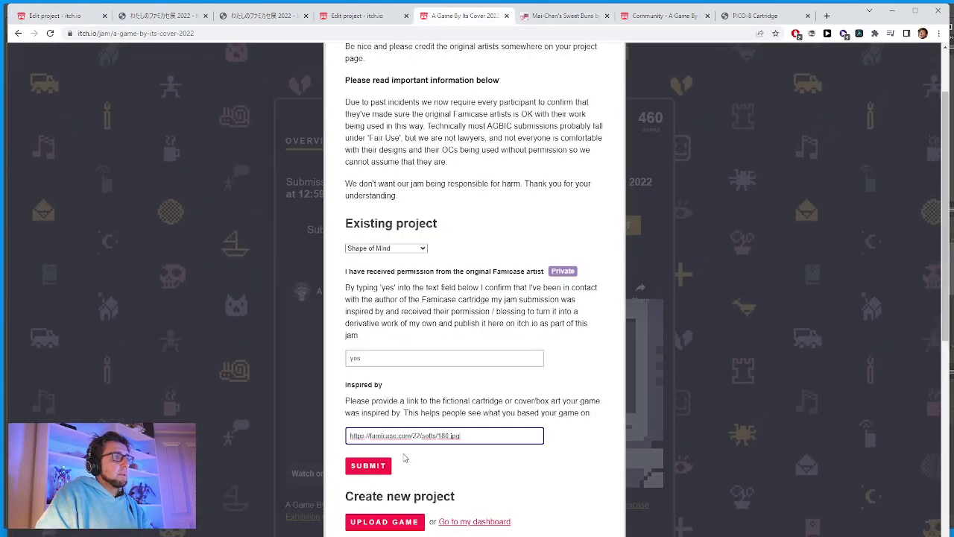
click(379, 465)
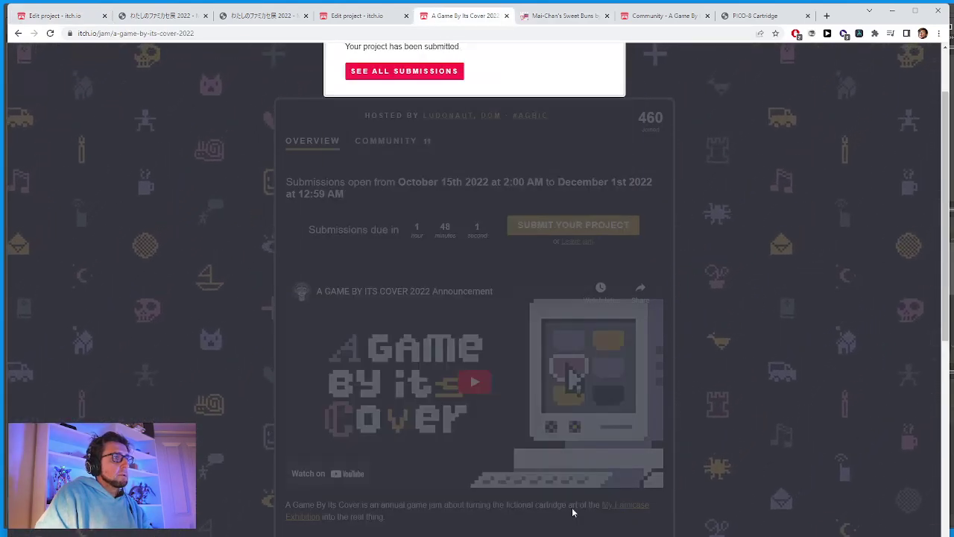
scroll(464, 305, up, 1)
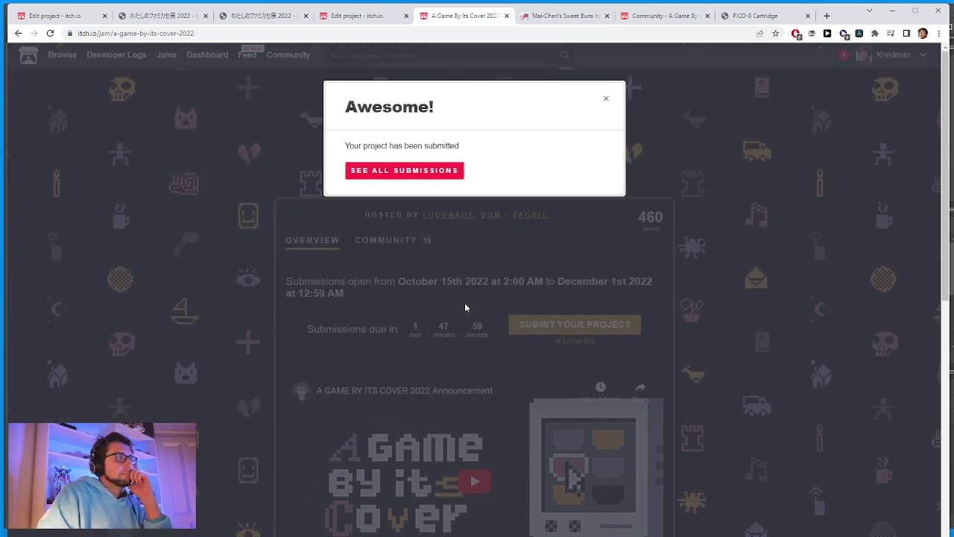
click(607, 100)
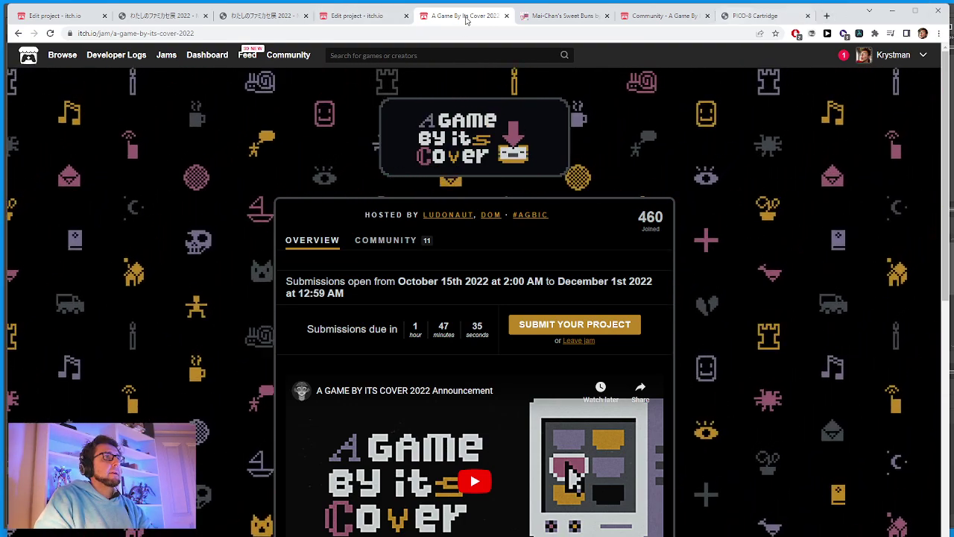
Try adding a paragraph starting with "Future" below the how-to-play text in the project description.
click(357, 15)
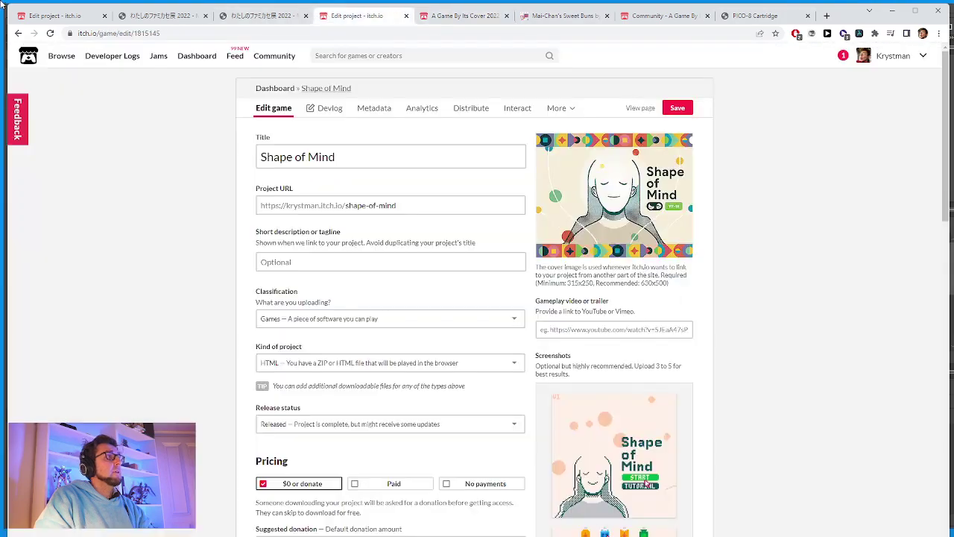
click(82, 14)
scroll(438, 384, down, 6)
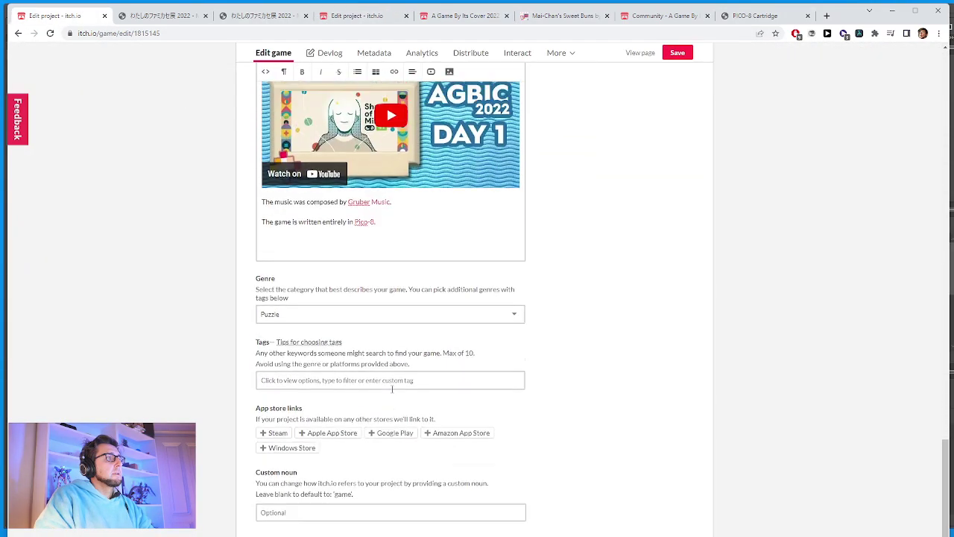
scroll(438, 384, up, 6)
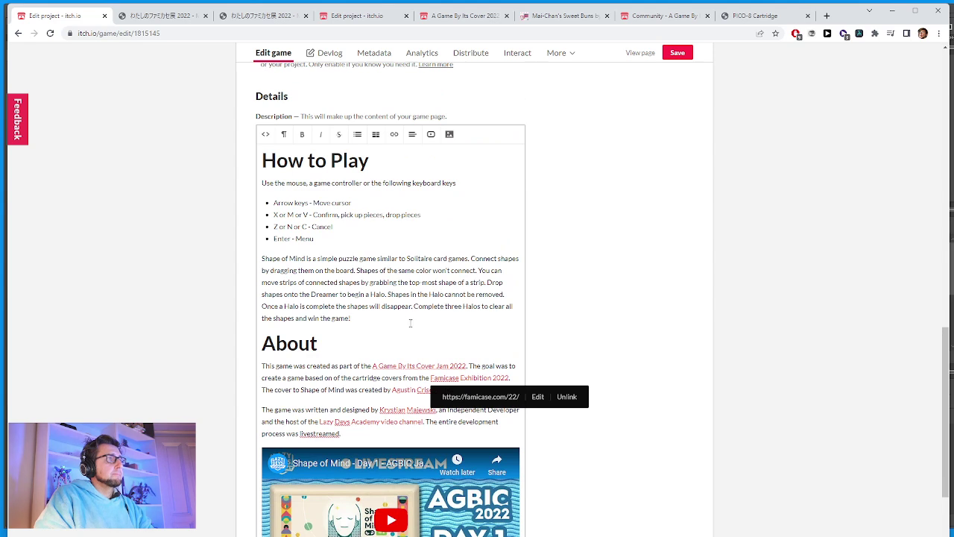
click(409, 324)
key(Return)
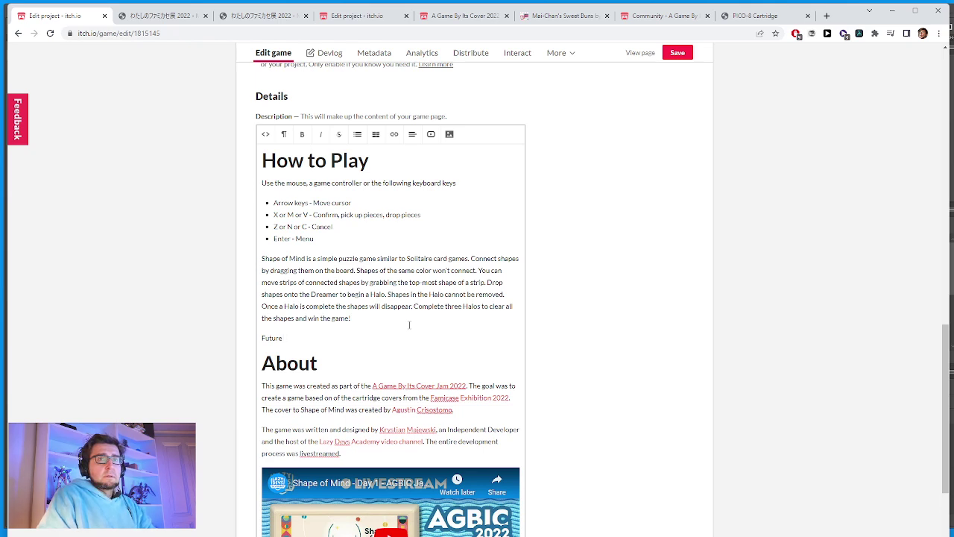
key(BackSpace)
key(BackSpace)
key(BackSpace)
key(BackSpace)
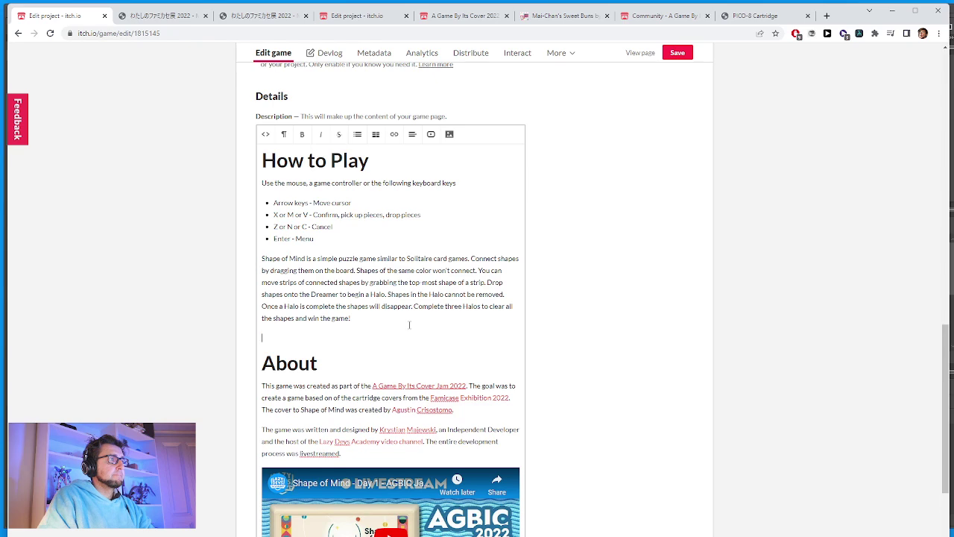
key(BackSpace)
Go to lexaloffle.com in the Famicase gallery tab and open PICO-8's Submit Cartridge page.
click(171, 17)
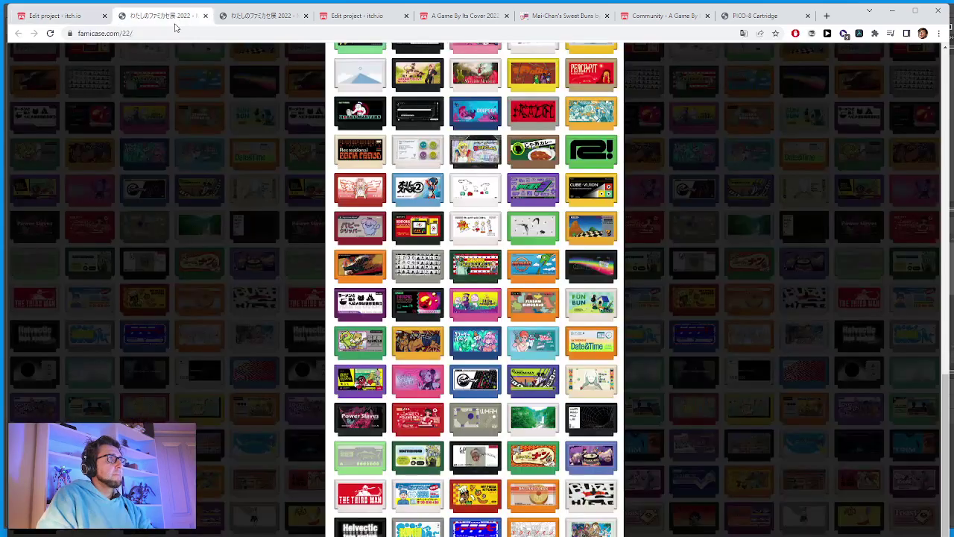
key(ctrl+l)
text(www.)
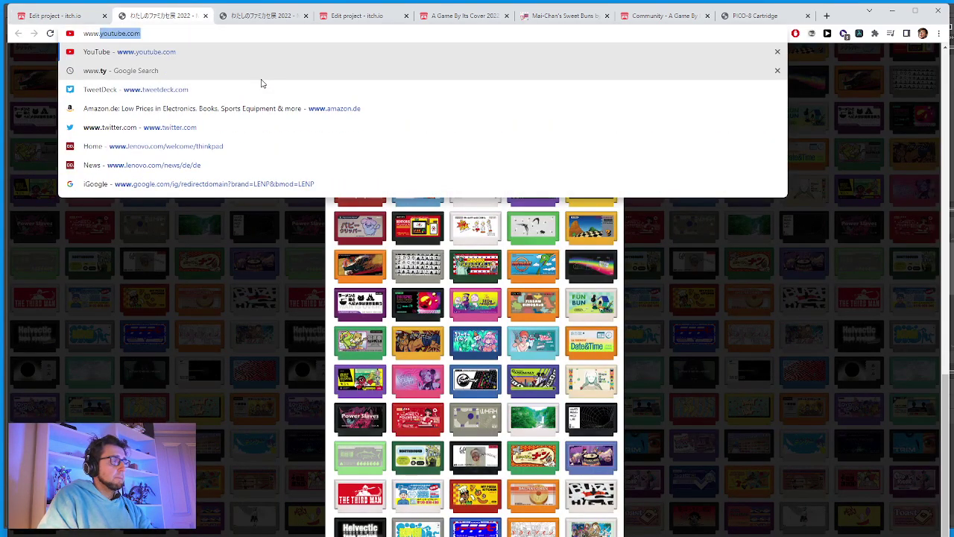
text(lexaloffl)
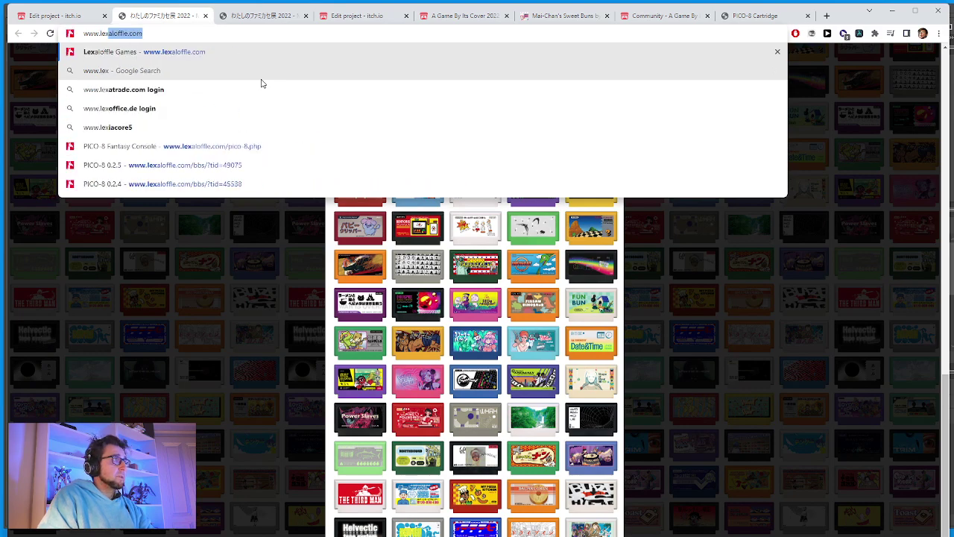
key(Return)
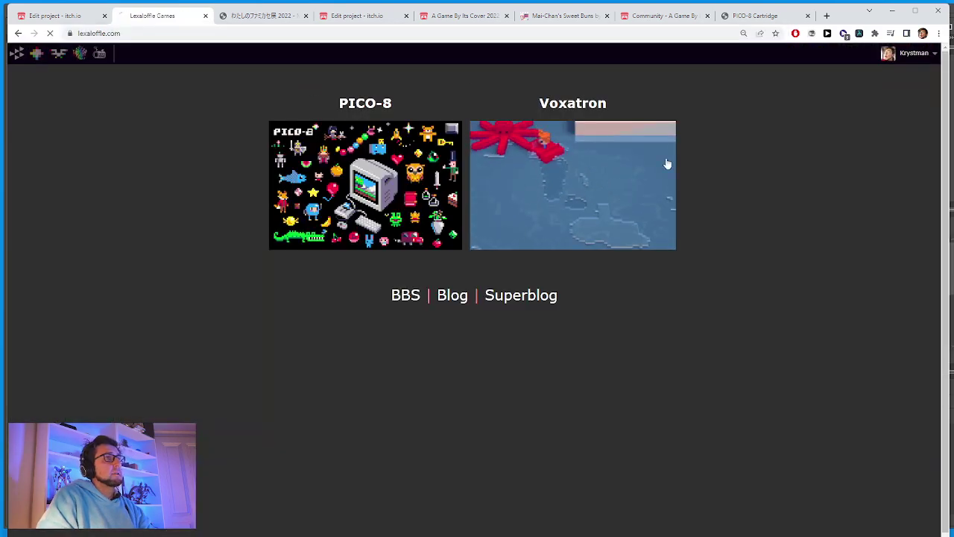
click(666, 162)
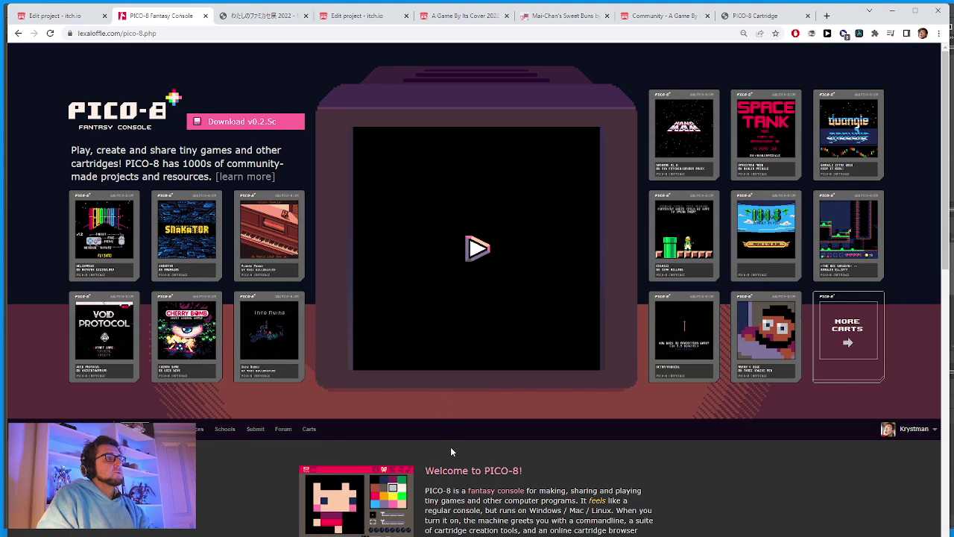
click(283, 429)
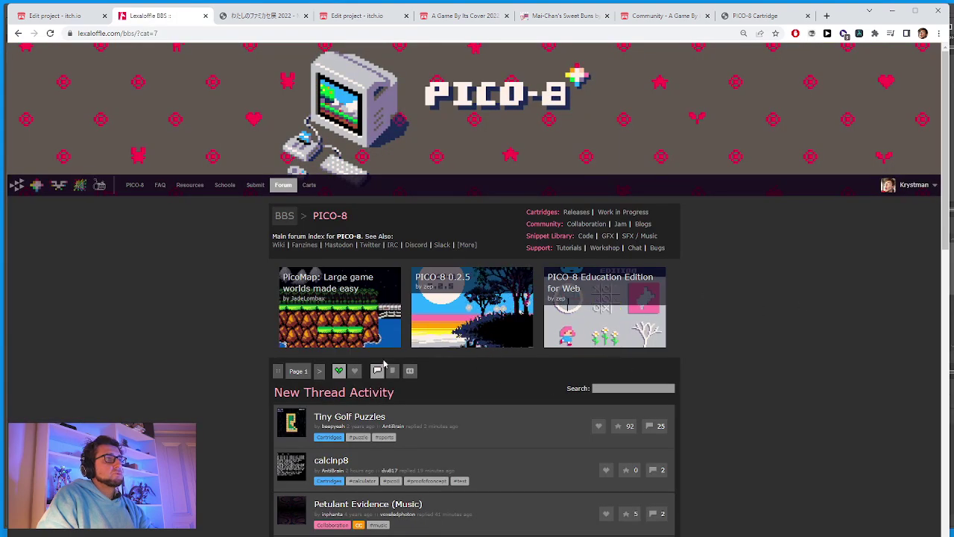
click(255, 184)
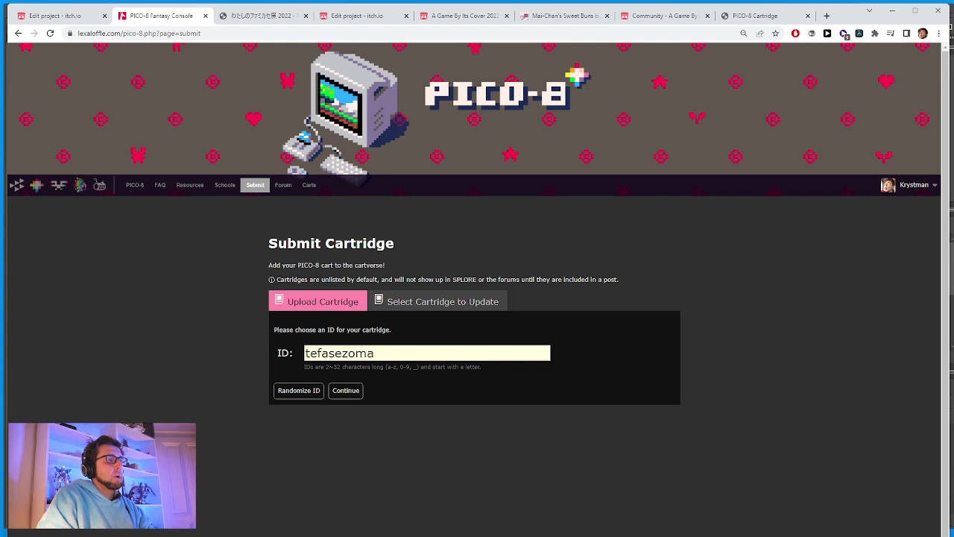
Set the new cartridge's ID to shapeofmind and continue to the file upload form.
double_click(344, 352)
text(shapeofmind)
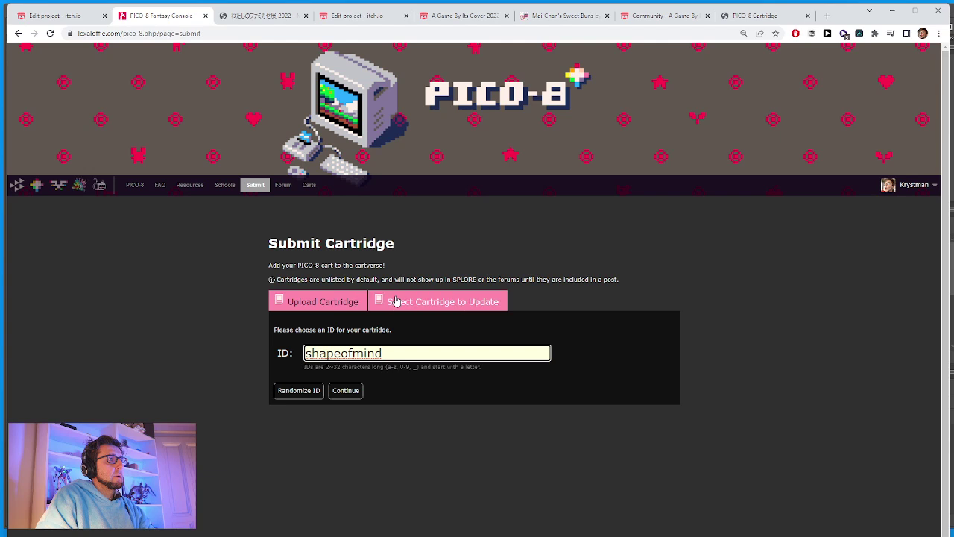
click(339, 395)
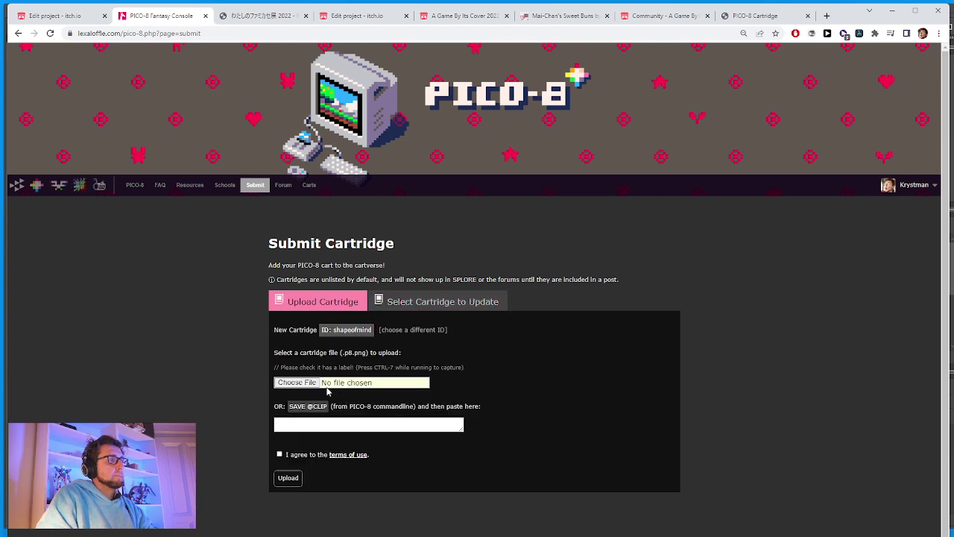
Choose shape.p8.png from the pico-8\carts\sync\shapes folder as the cartridge file, reusing the folder path from the file explorer.
click(326, 387)
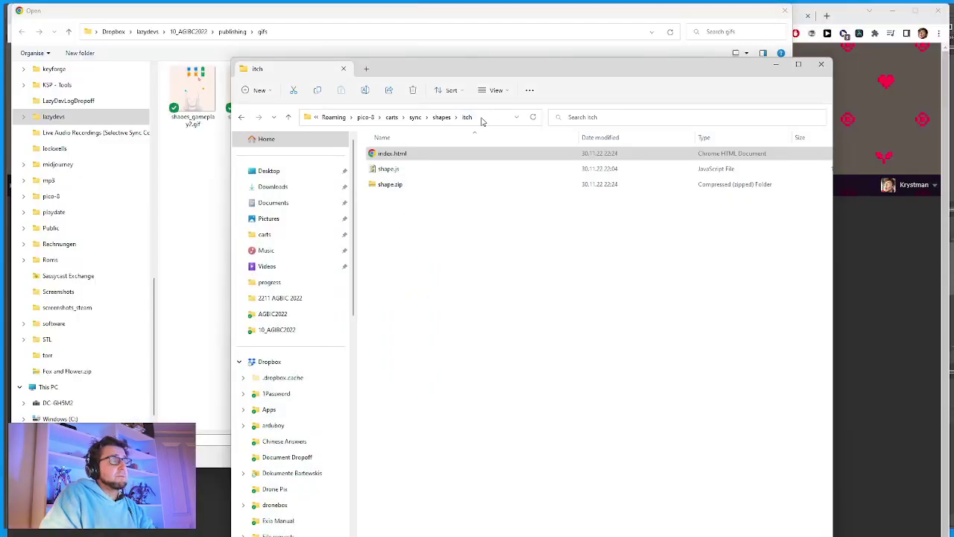
click(443, 118)
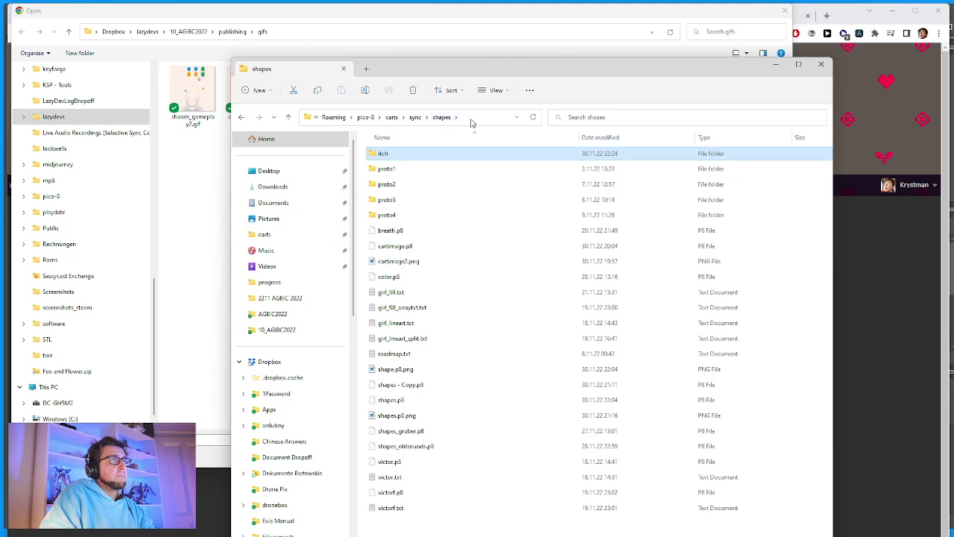
click(471, 121)
key(ctrl+c)
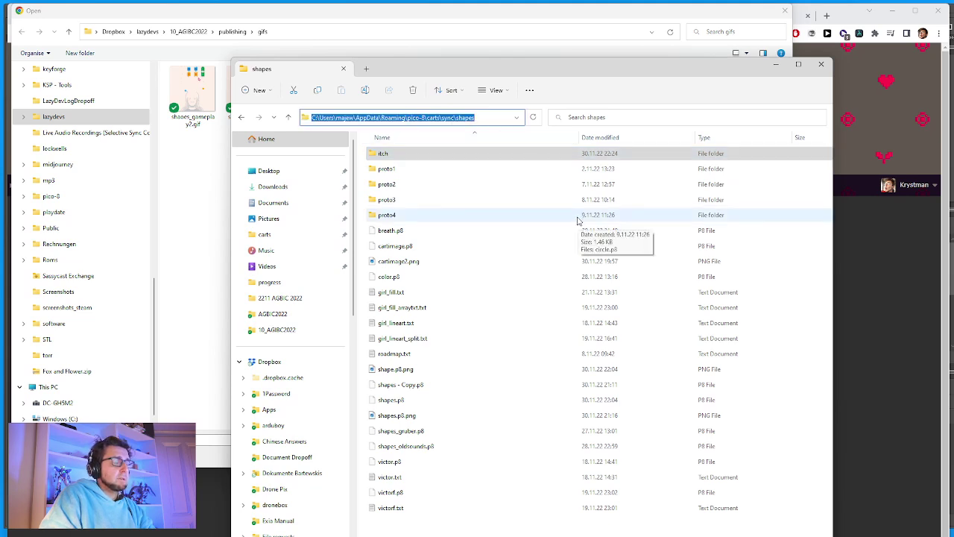
click(296, 31)
key(ctrl+v)
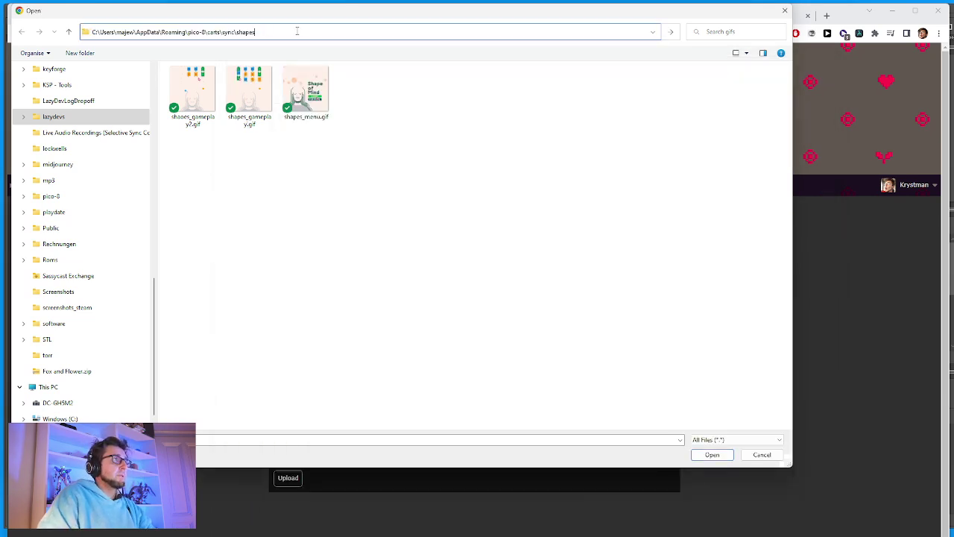
key(Return)
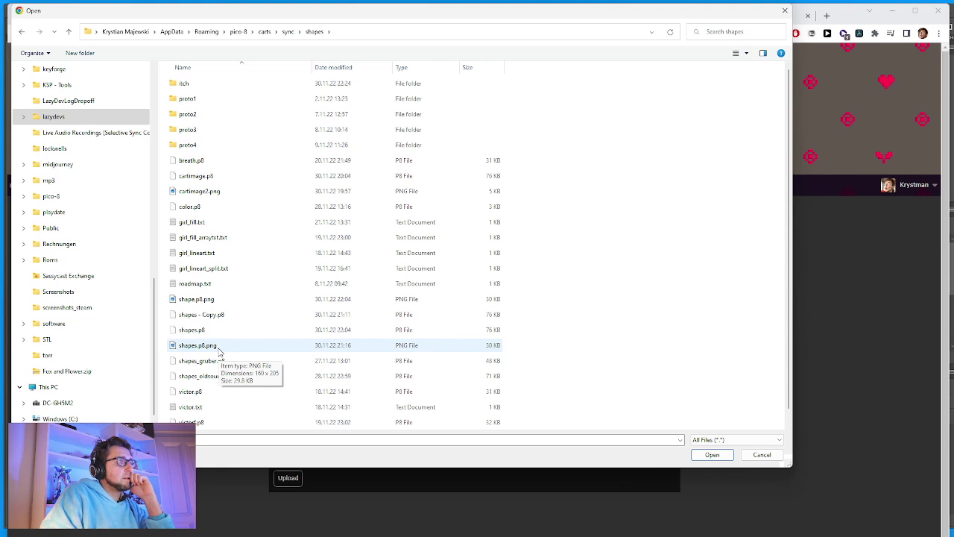
double_click(221, 306)
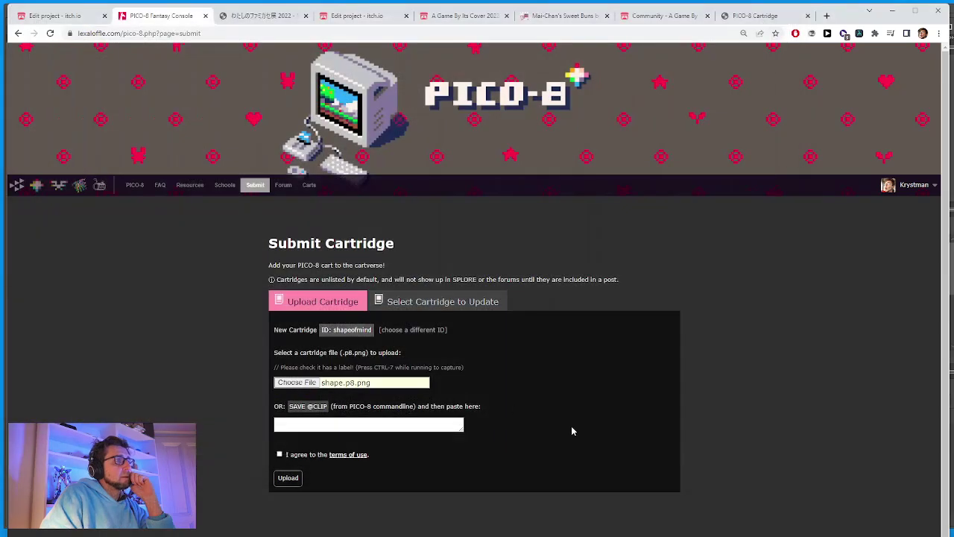
Agree to the terms of use, upload the cartridge and open its BBS post draft.
click(279, 454)
click(287, 480)
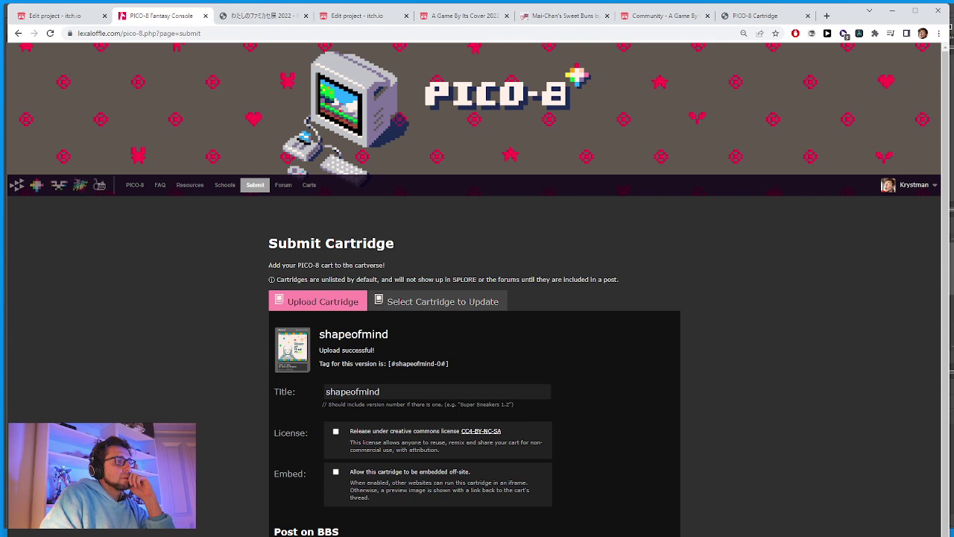
key(F5)
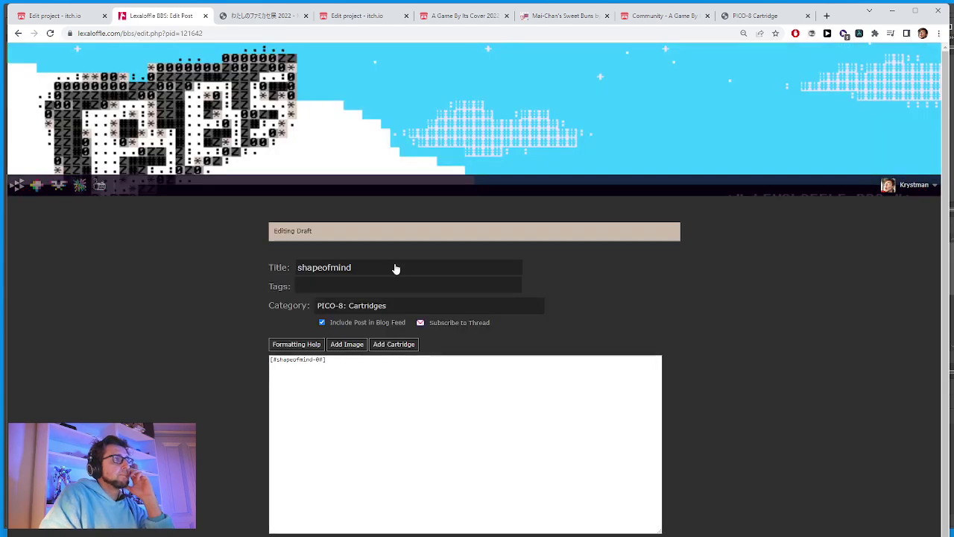
Replace the draft post's title with "Shape of Mind".
click(363, 262)
key(Home)
text(S)
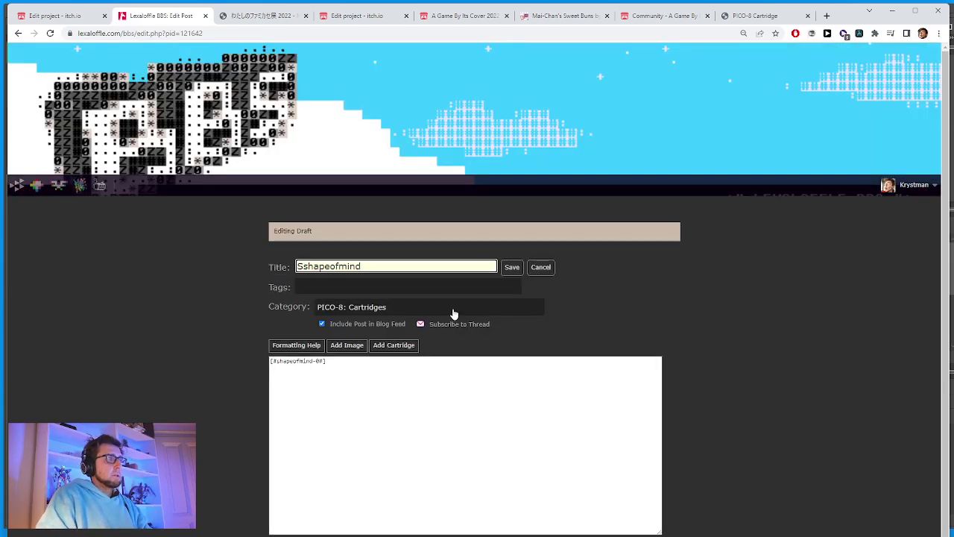
key(shift+Right)
key(shift+Right)
key(shift+Right)
key(shift+Right)
key(shift+Right)
key(shift+Right)
key(shift+Right)
key(shift+Right)
key(shift+Right)
key(shift+Right)
key(shift+Right)
text(hape)
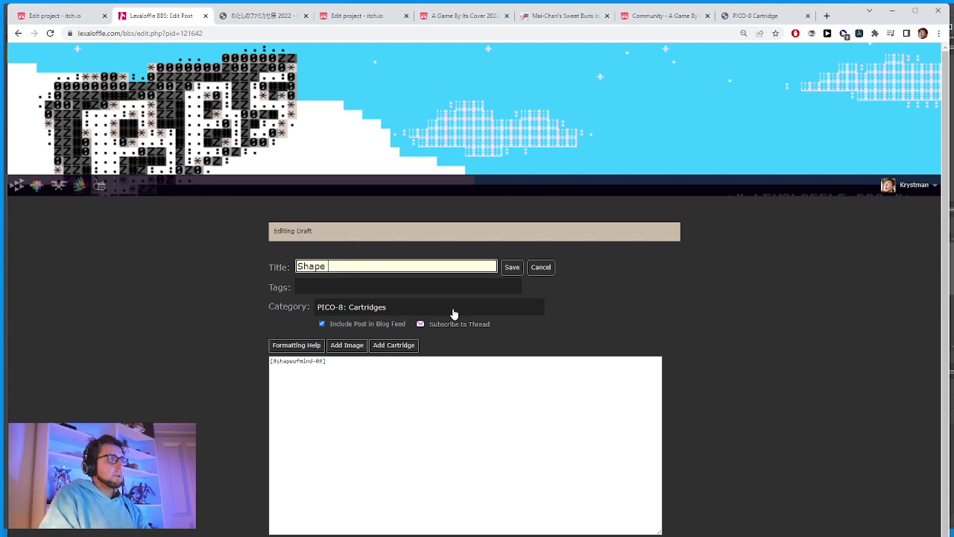
text( of Mind)
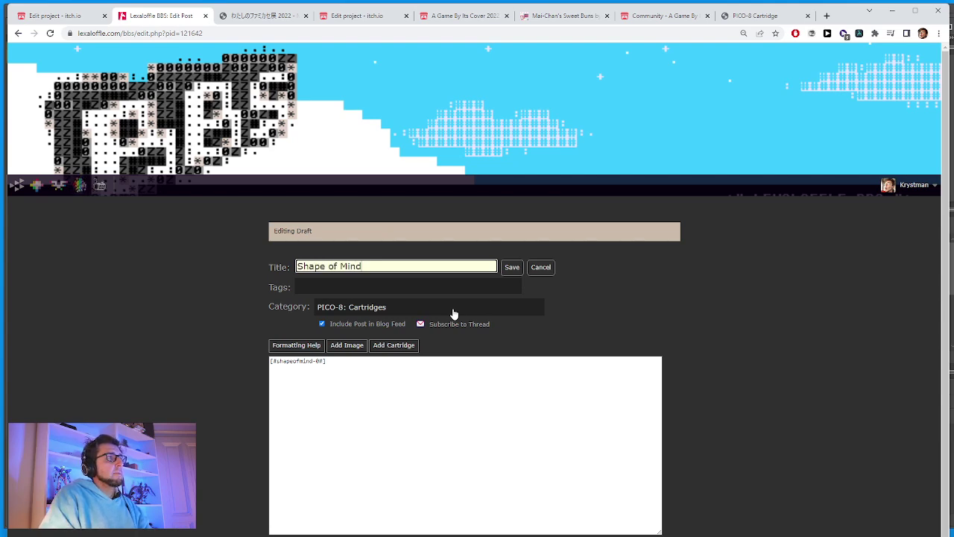
Tag the draft post with AGBIC, Solitaire and Puzzle.
click(425, 286)
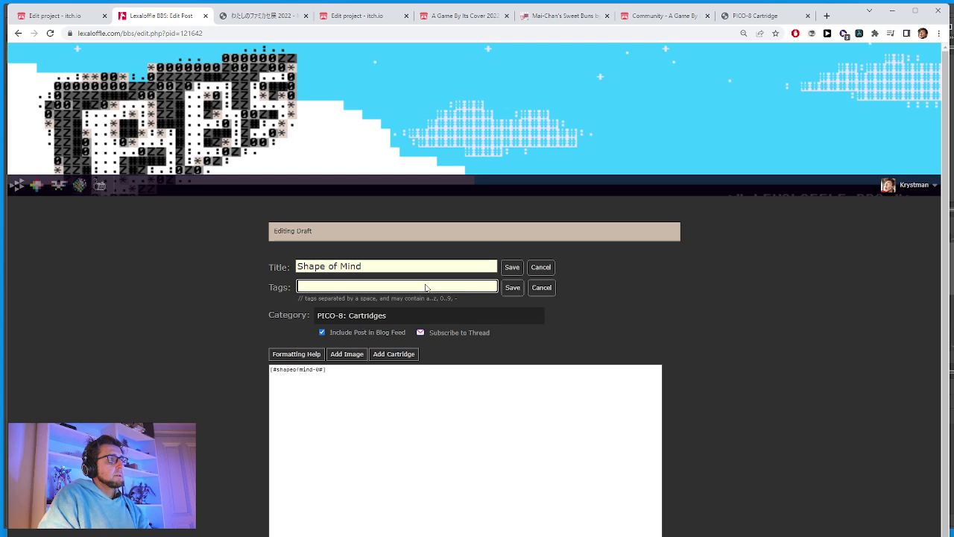
text(AGBIC)
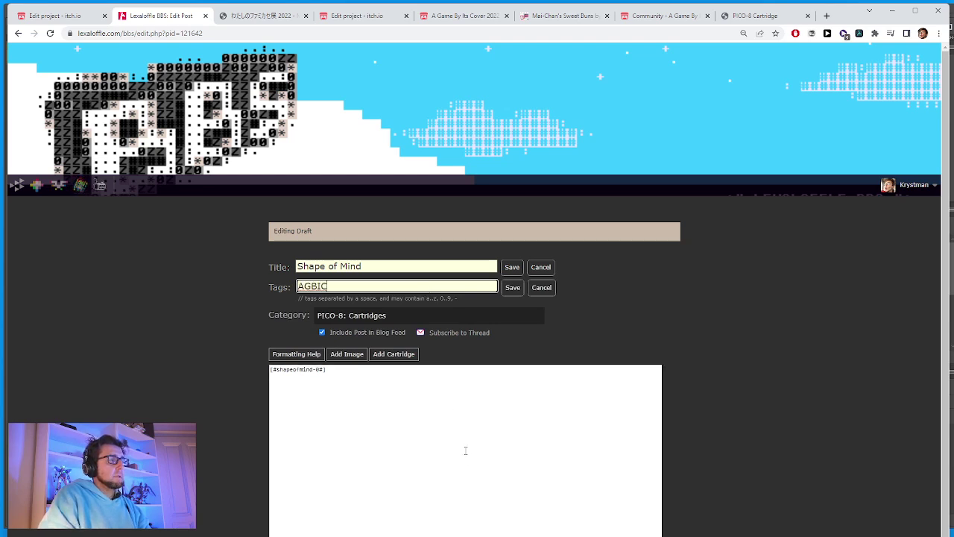
text(, )
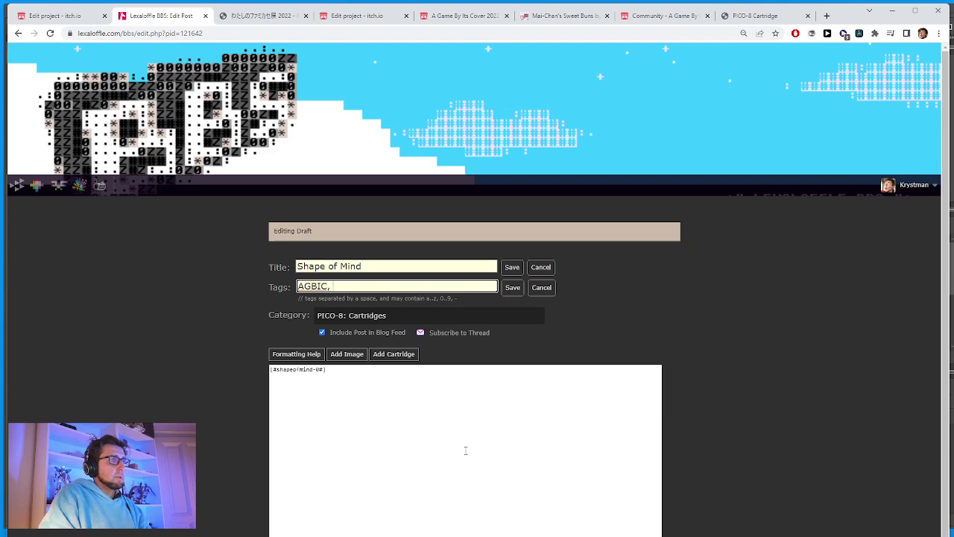
text(Solitair)
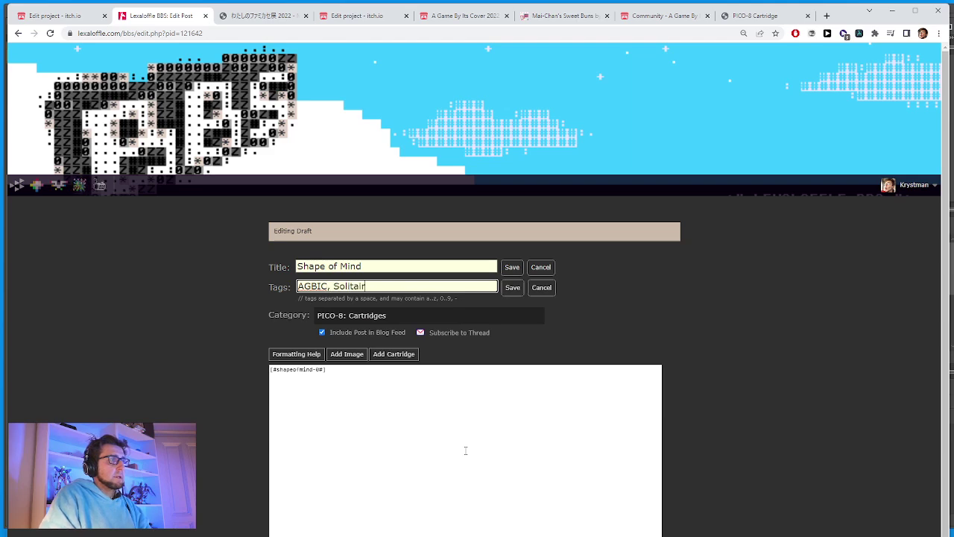
text(e, Puzzle)
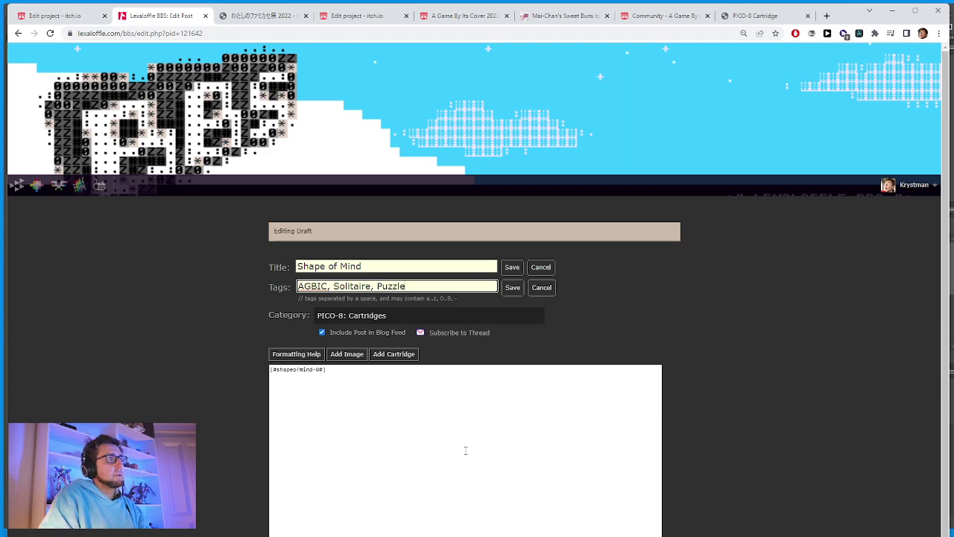
key(Return)
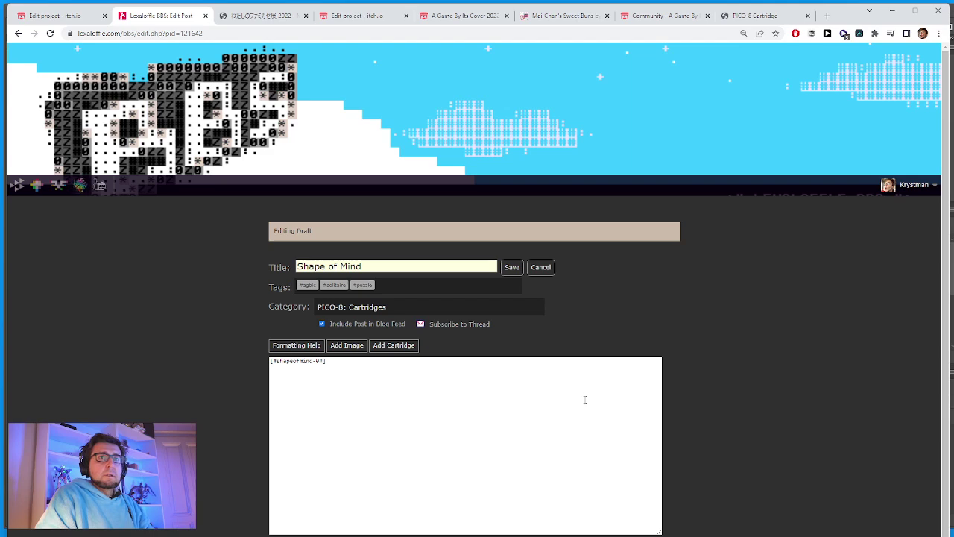
Copy the How to Play section from the itch.io description into the BBS post body below the cartridge tag.
click(567, 427)
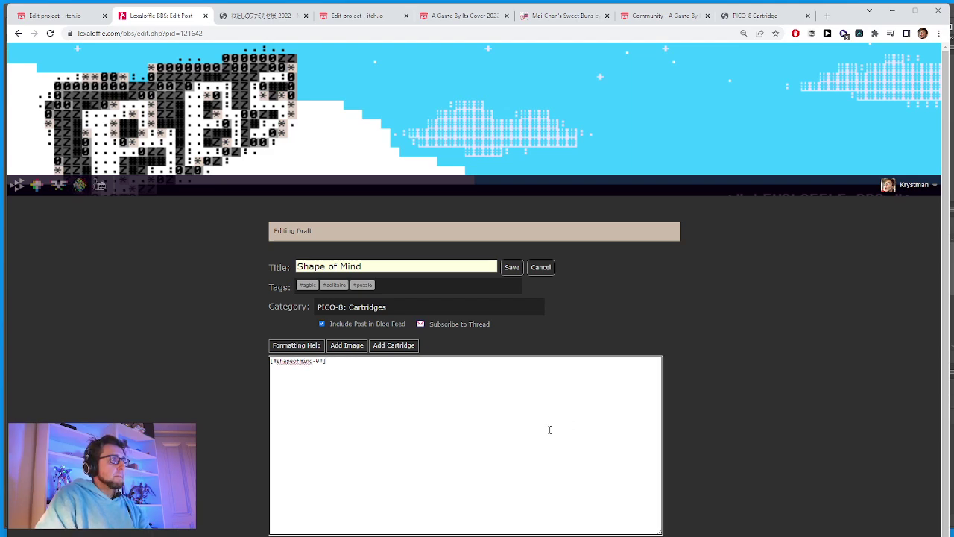
key(ctrl+shift+Tab)
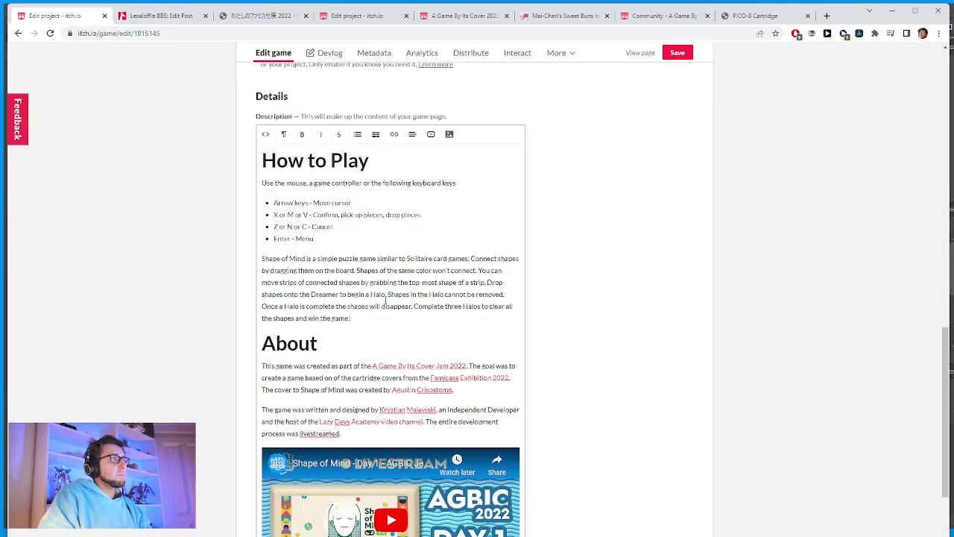
drag(368, 319, 246, 165)
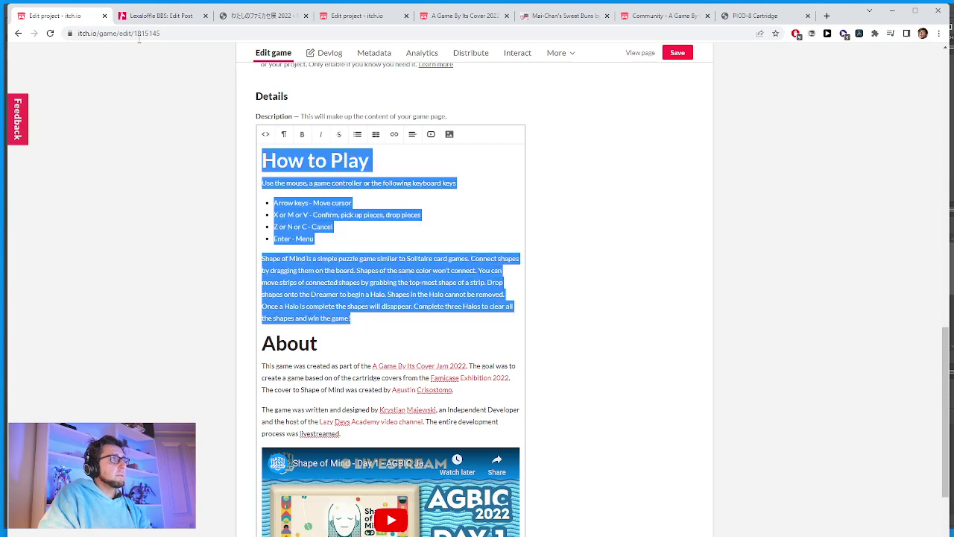
key(ctrl+c)
click(161, 17)
key(ctrl+v)
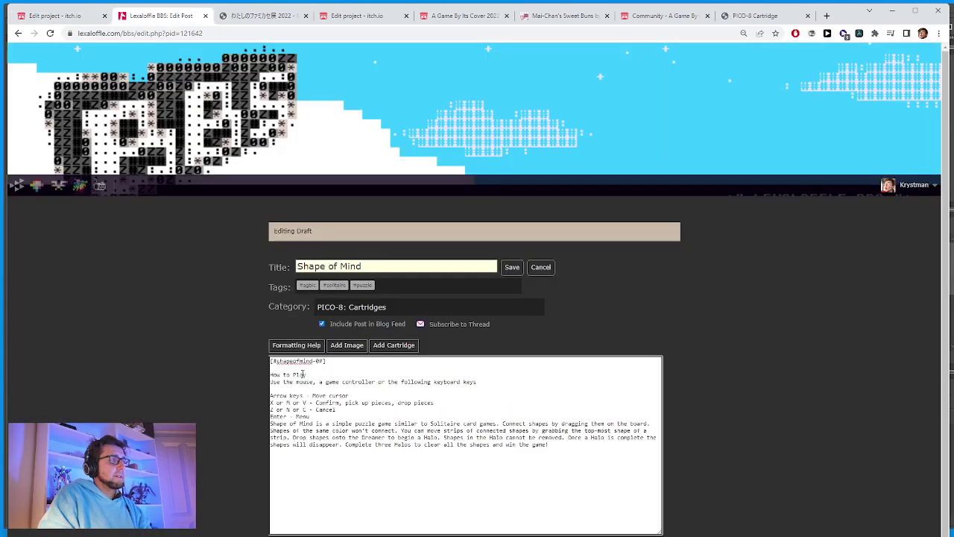
Copy the About heading and its two paragraphs from the itch.io description to the end of the BBS post.
click(78, 17)
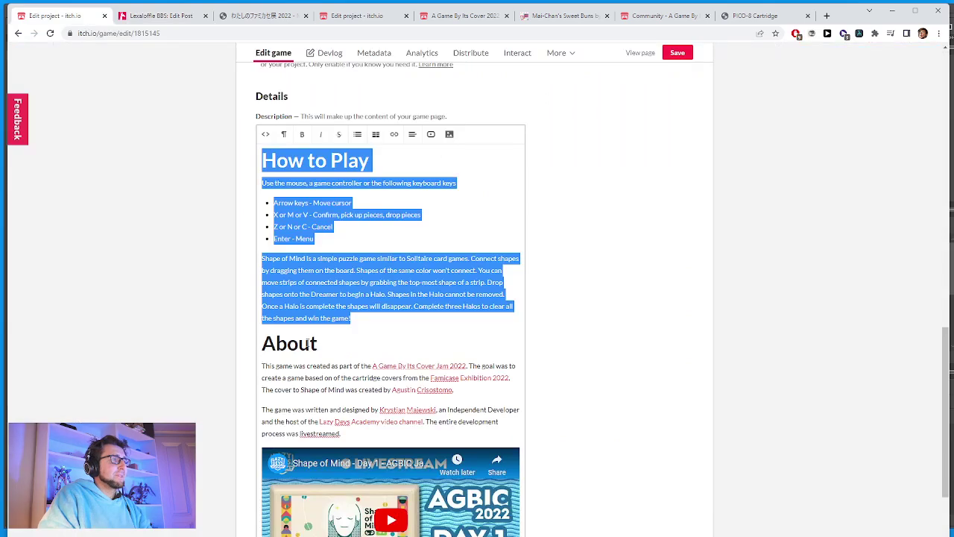
drag(262, 343, 373, 431)
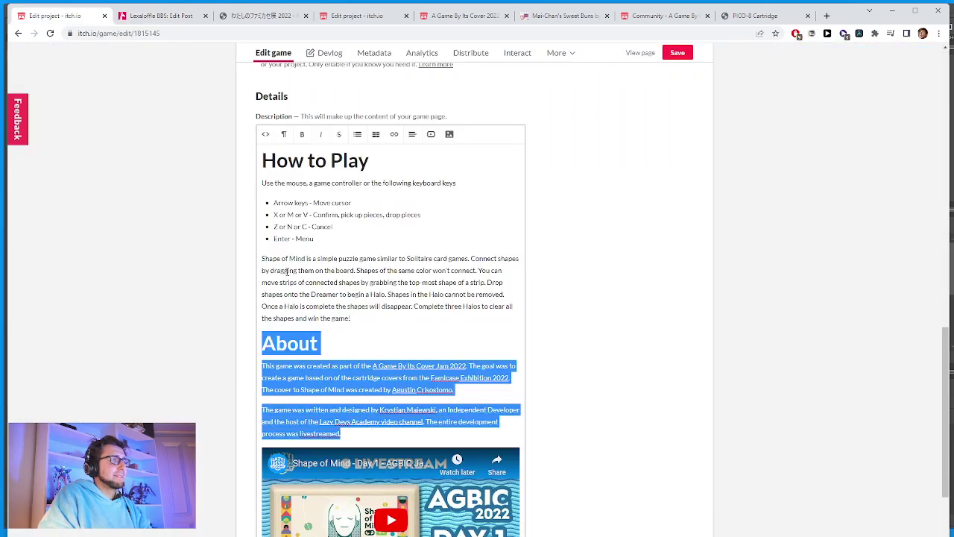
click(138, 14)
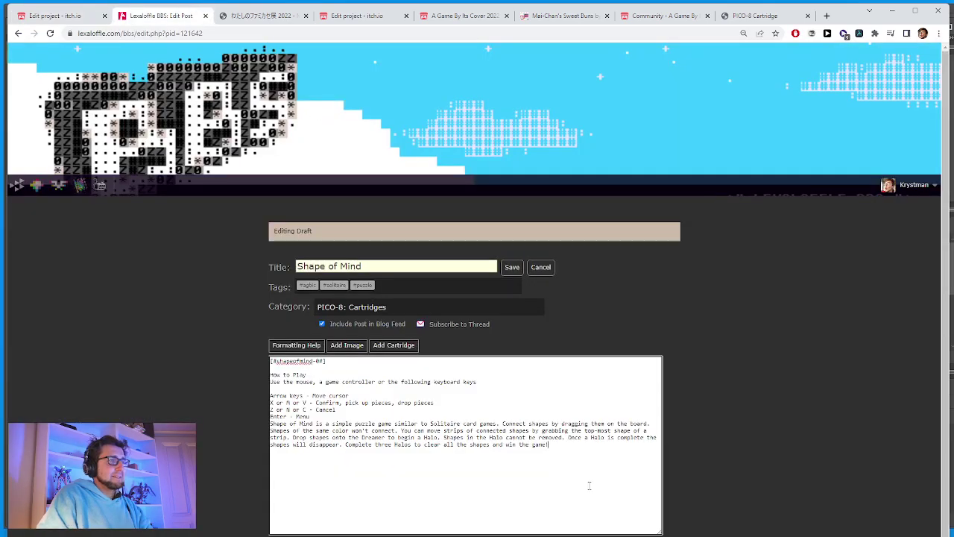
key(ctrl+v)
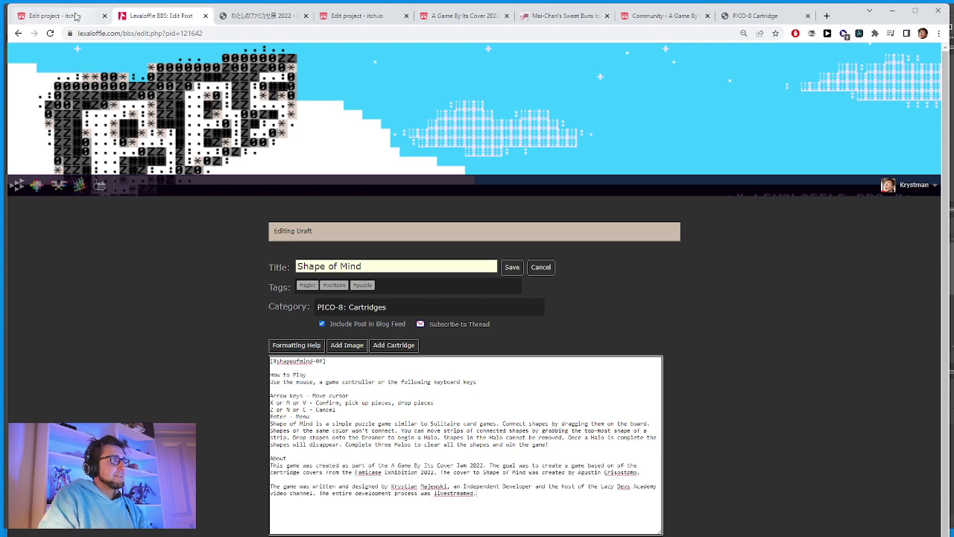
Copy the music and Pico-8 credit lines from the itch.io description to the end of the BBS post.
click(76, 15)
drag(392, 532, 254, 506)
click(157, 15)
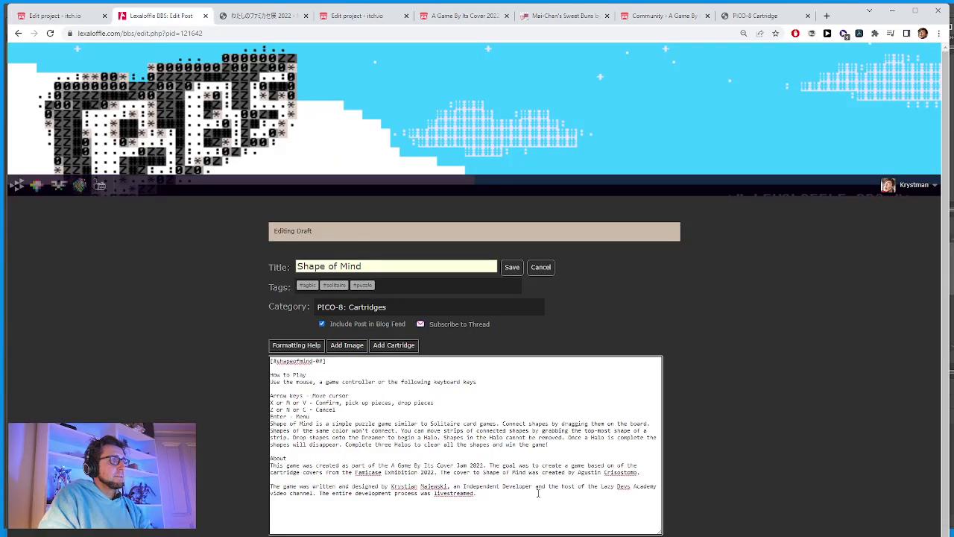
key(ctrl+v)
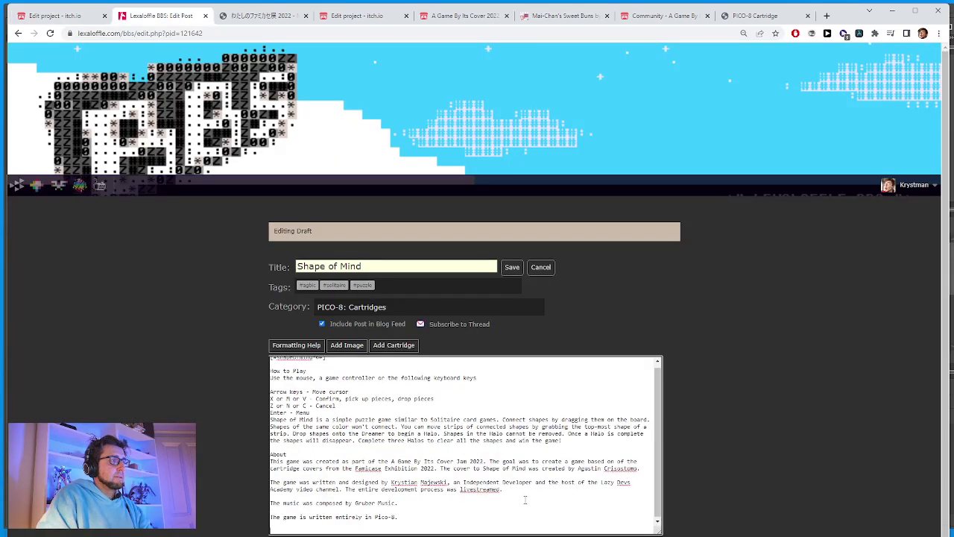
Add a "Future Plans" line between the how-to-play text and the About heading in the itch.io description.
click(59, 16)
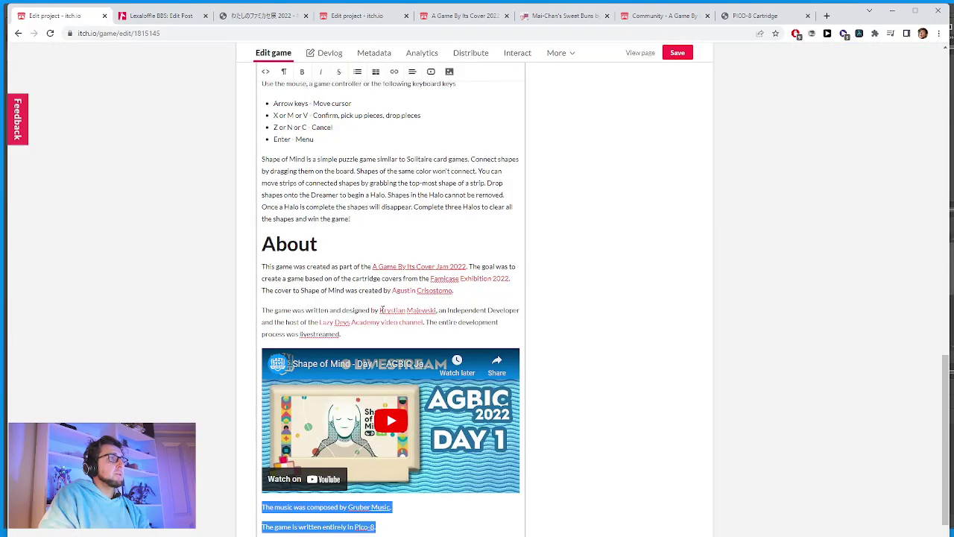
click(380, 233)
key(Return)
text(F)
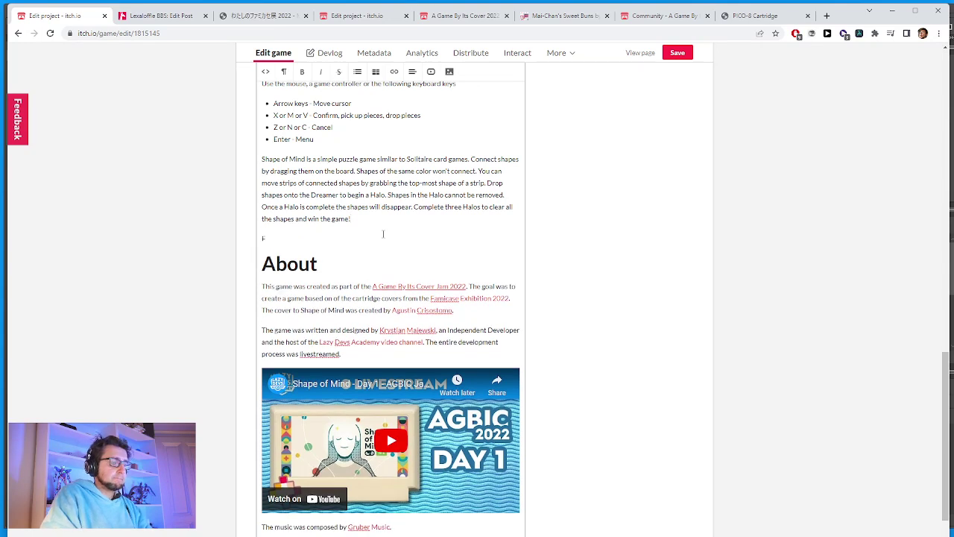
text(utuer)
key(BackSpace)
key(BackSpace)
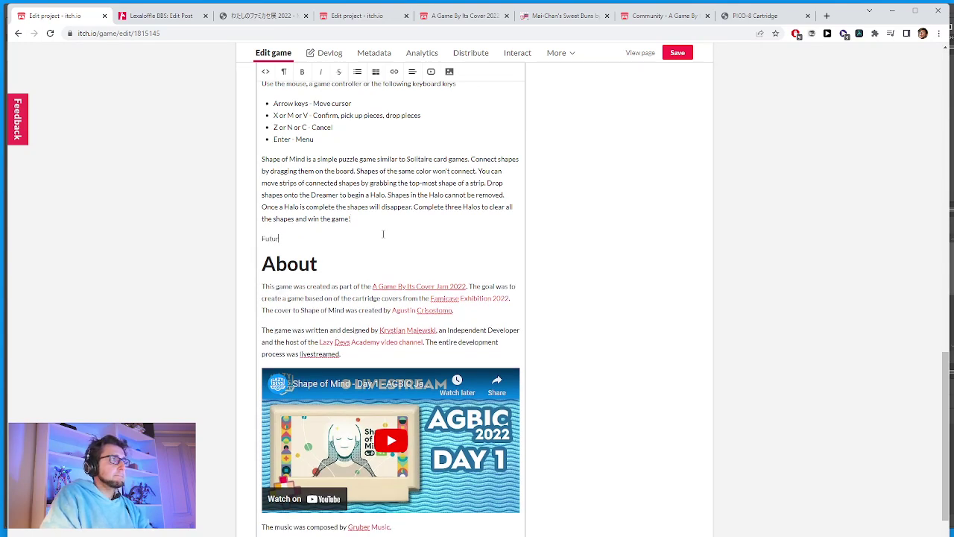
text(re Plans)
Start a paragraph under the "Future Plans" line with the sentence "This game is still development.".
key(Return)
text(The c)
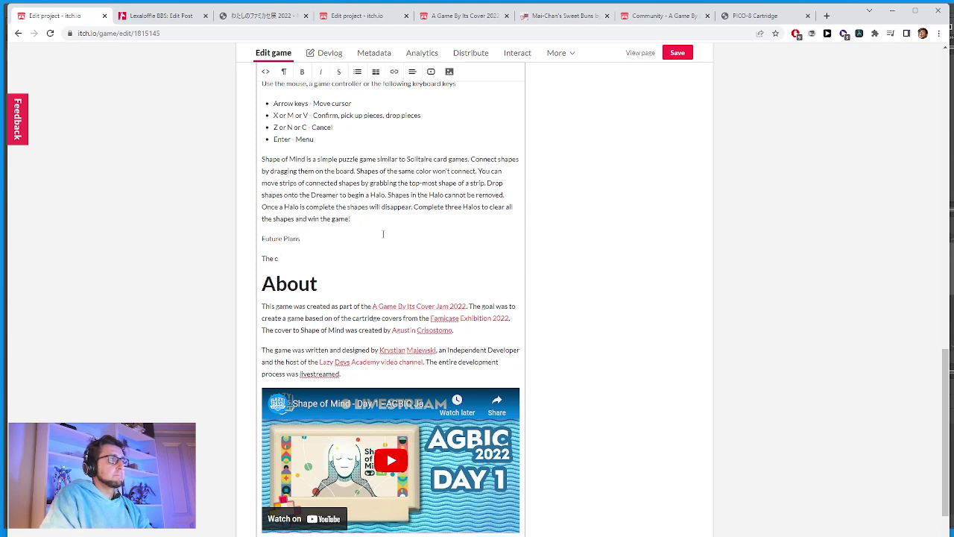
key(BackSpace)
key(BackSpace)
key(BackSpace)
key(BackSpace)
text(his game is)
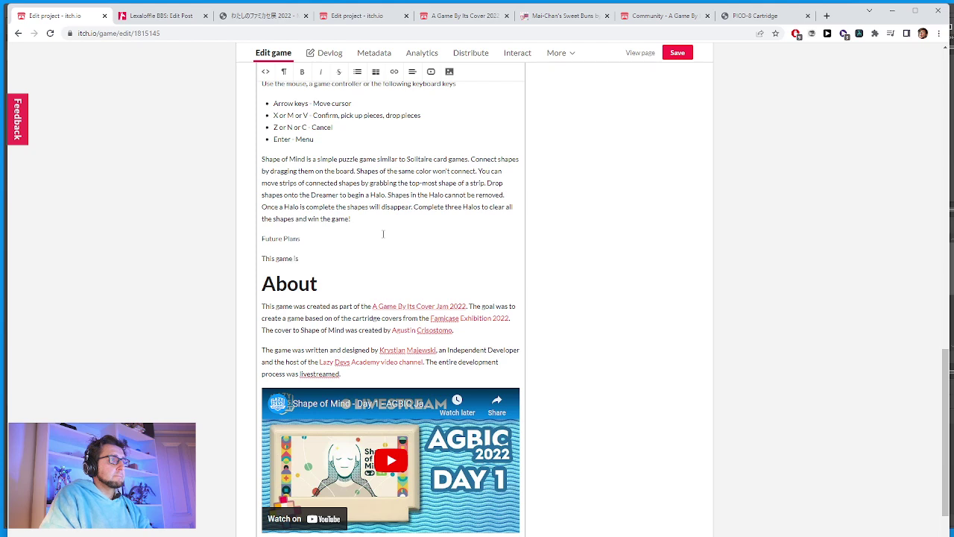
text( still development.)
scroll(383, 234, up, 2)
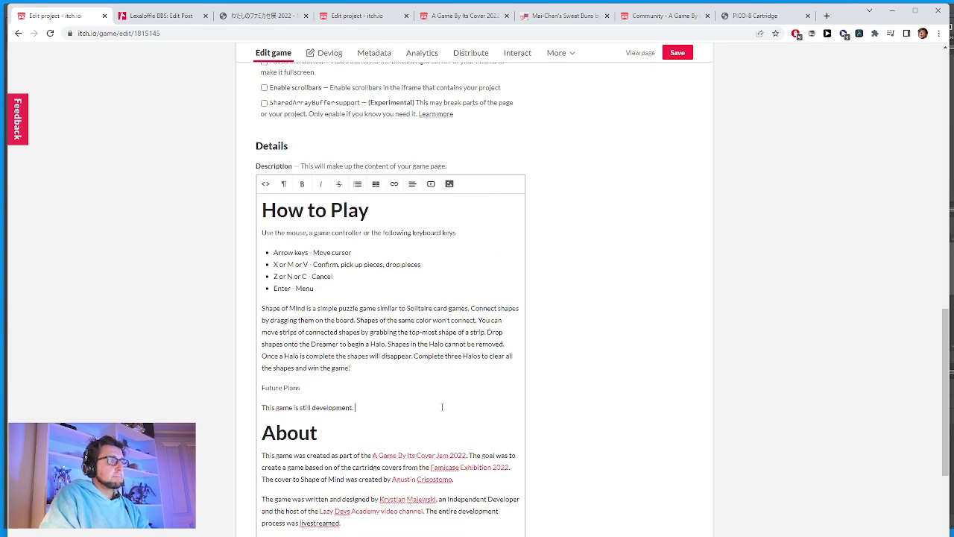
Continue the Future Plans paragraph with "A future update will bring, among other things, a campaign mode and additional difficulty settings.".
text(A)
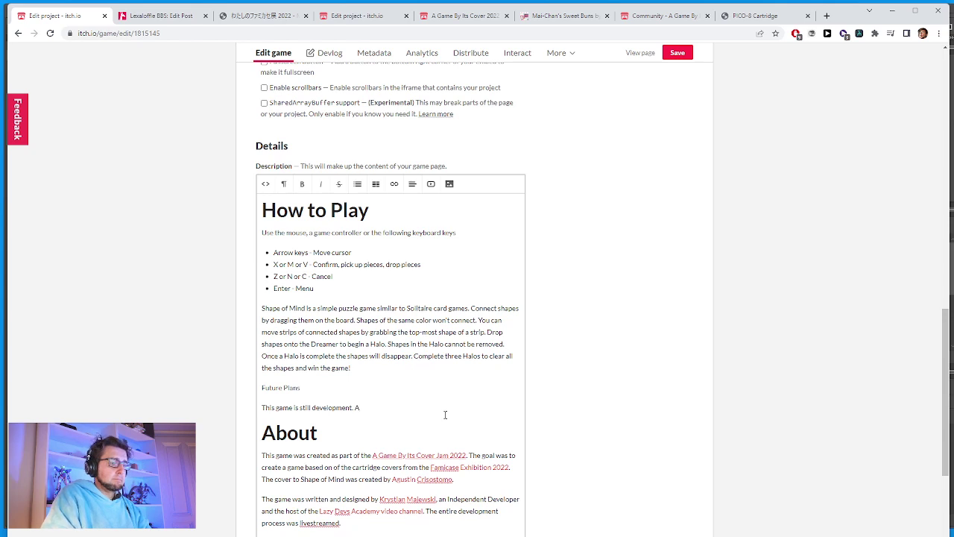
text(ss)
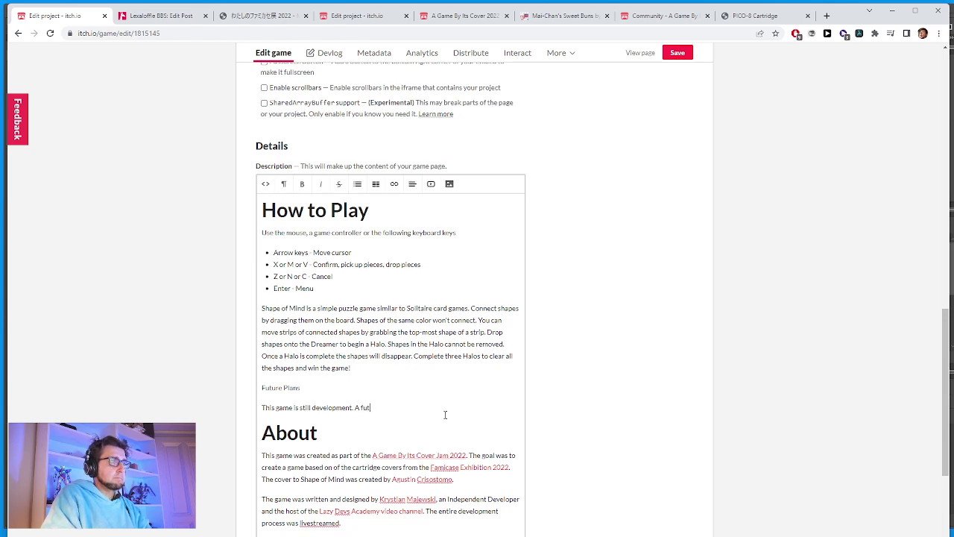
key(BackSpace)
key(BackSpace)
key(BackSpace)
text(A future update will bring, an)
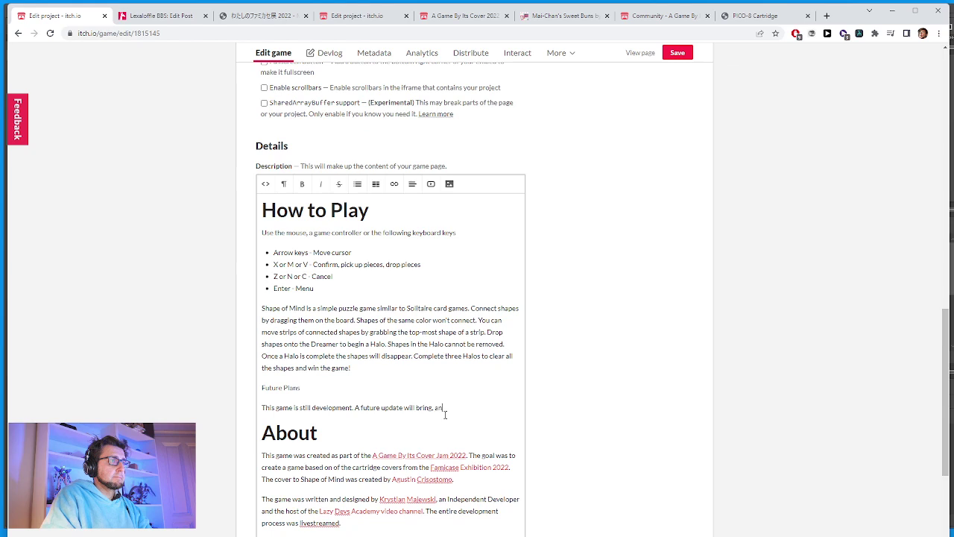
text(ong other things, ne)
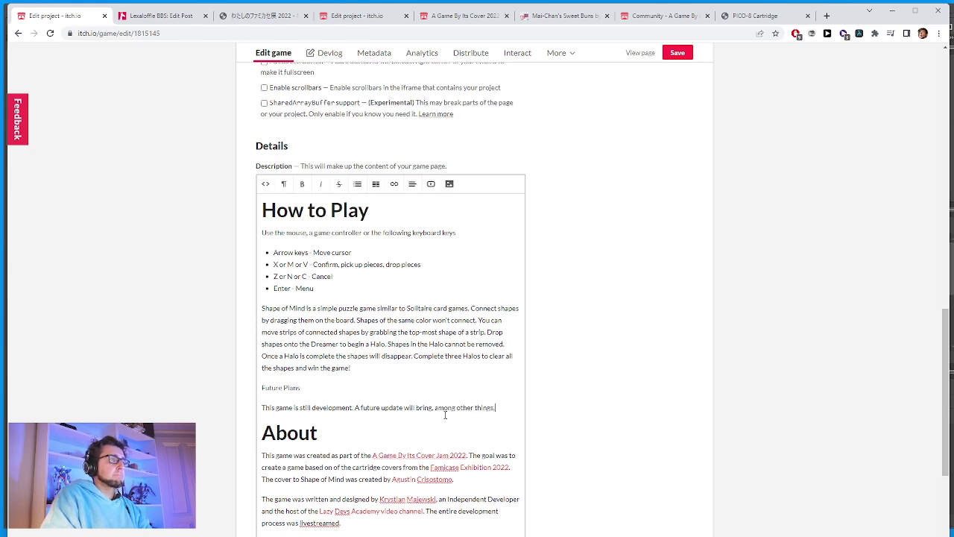
key(BackSpace)
key(BackSpace)
text(a)
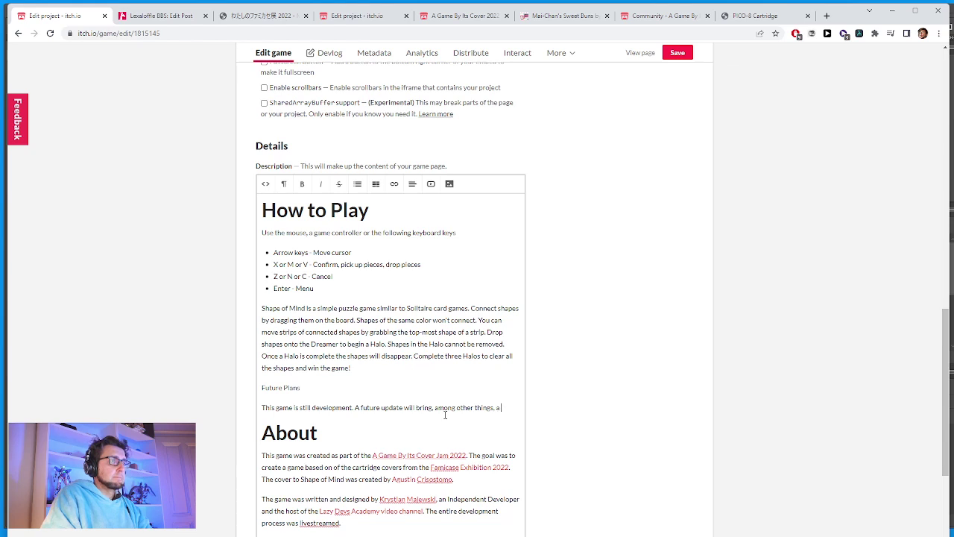
text( campaign mode a)
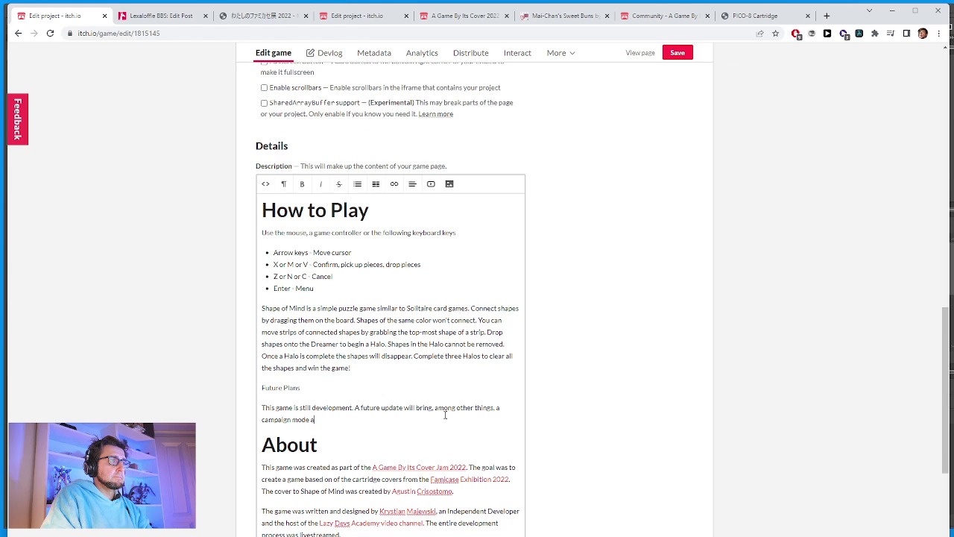
text(nd additu)
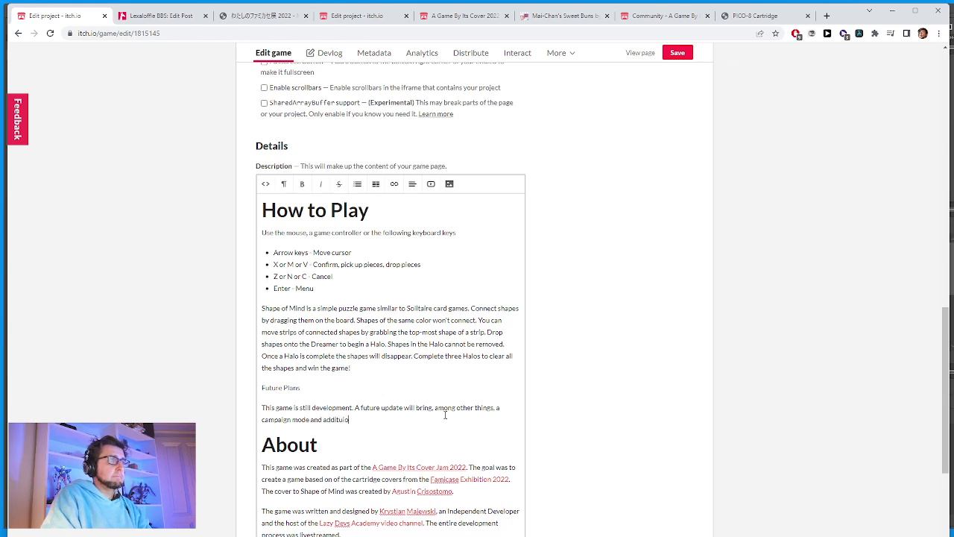
key(BackSpace)
text(io)
text(diff)
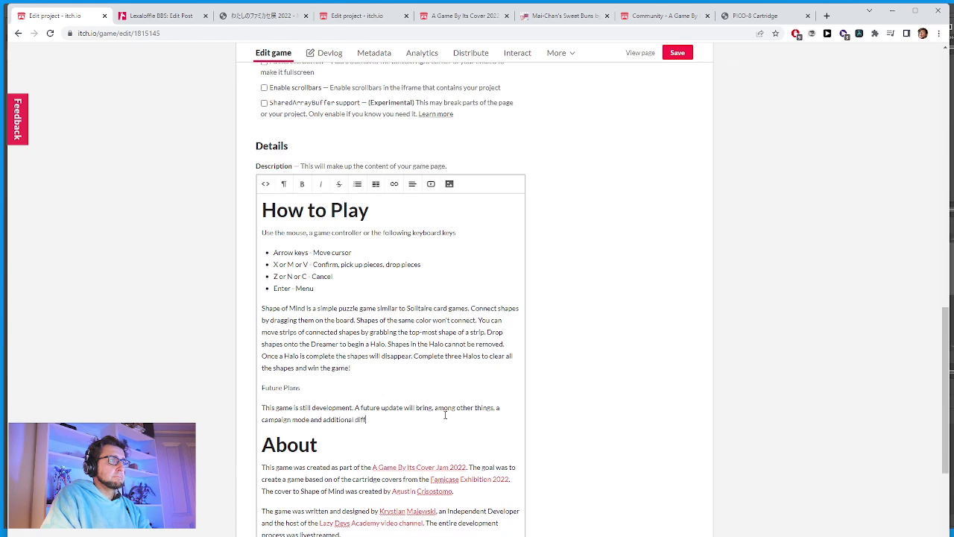
text(iculty settings.)
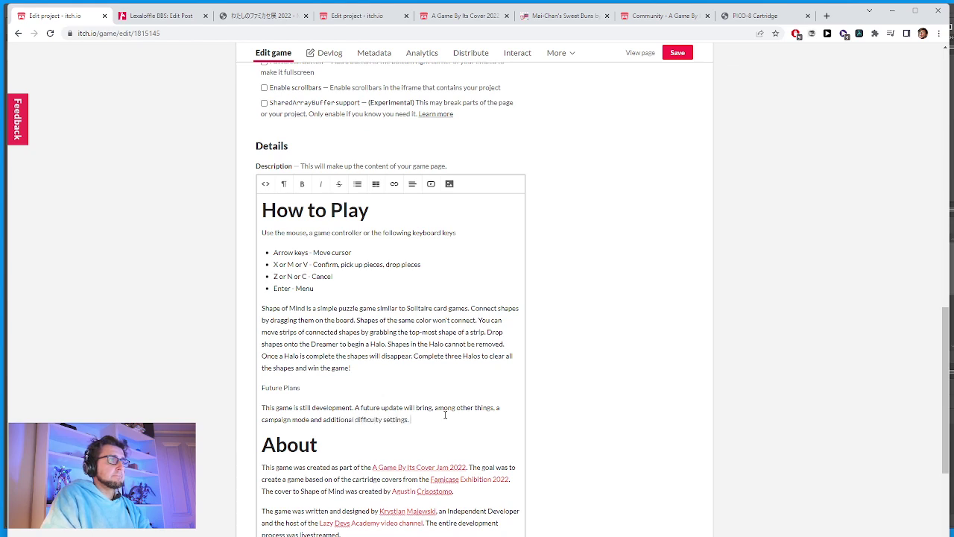
Begin a third sentence in the Future Plans paragraph with the word "Follow".
scroll(492, 372, up, 5)
scroll(537, 343, down, 6)
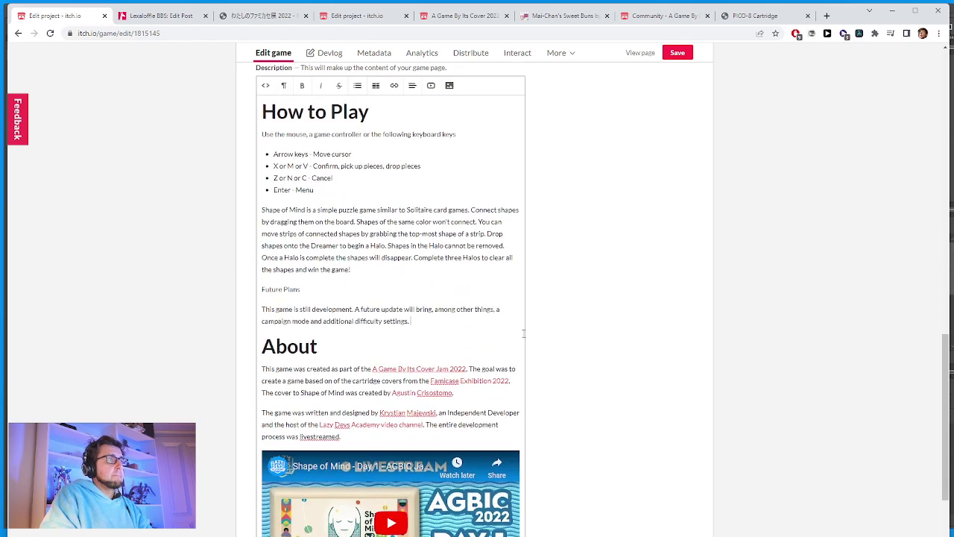
text(Follow)
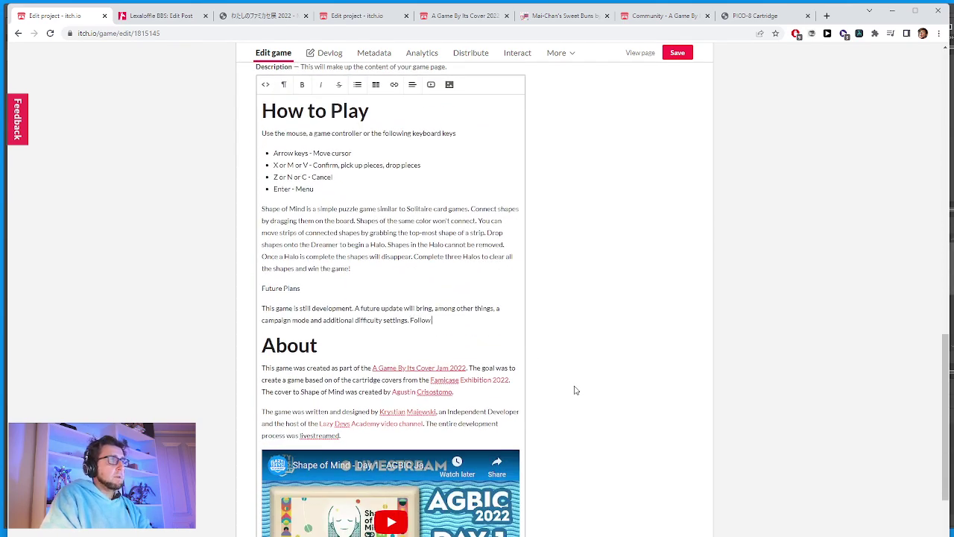
text( this cha)
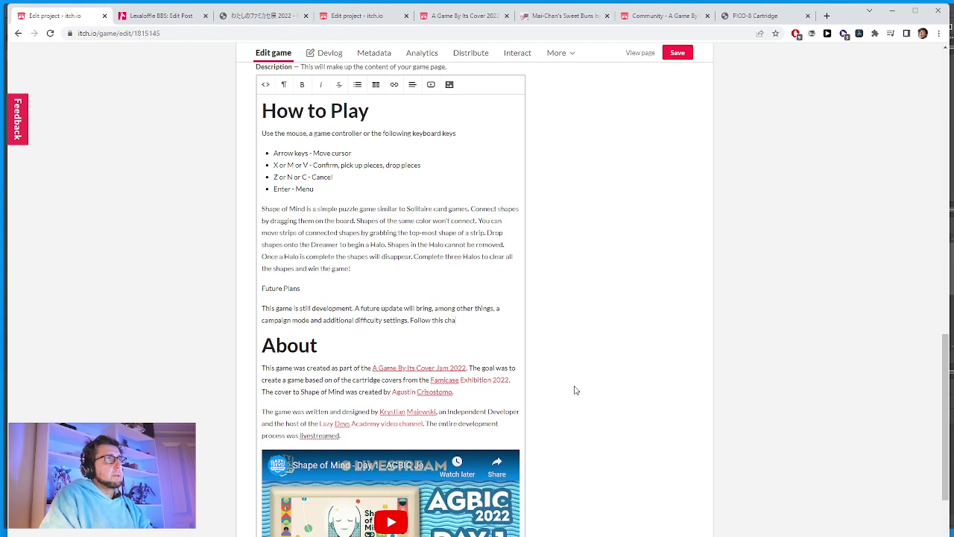
key(BackSpace)
key(BackSpace)
key(BackSpace)
text(devel)
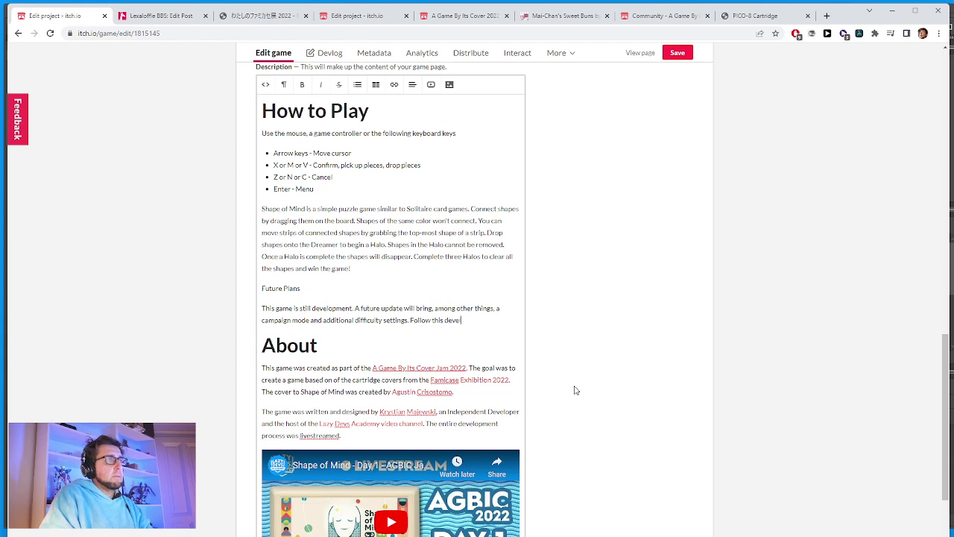
key(BackSpace)
key(BackSpace)
key(BackSpace)
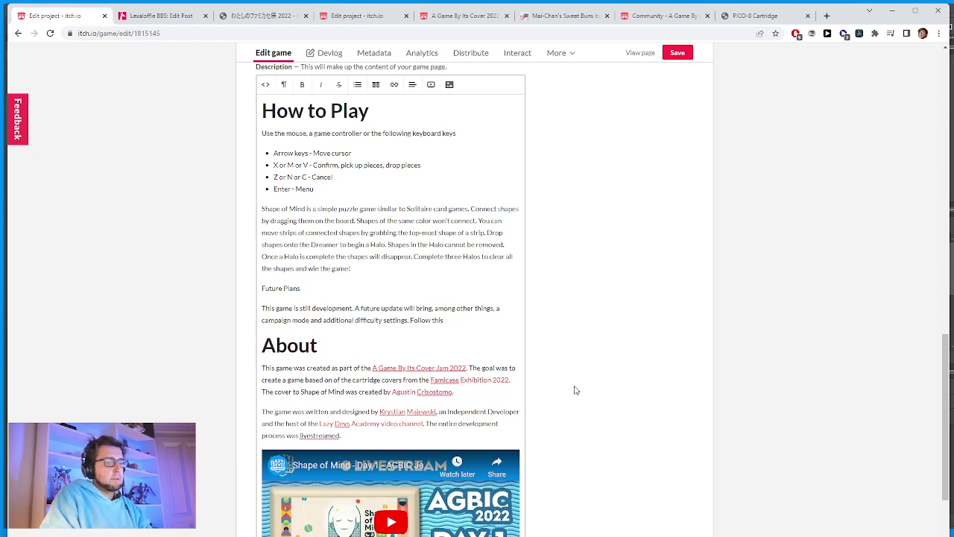
text(itch)
key(BackSpace)
key(BackSpace)
key(BackSpace)
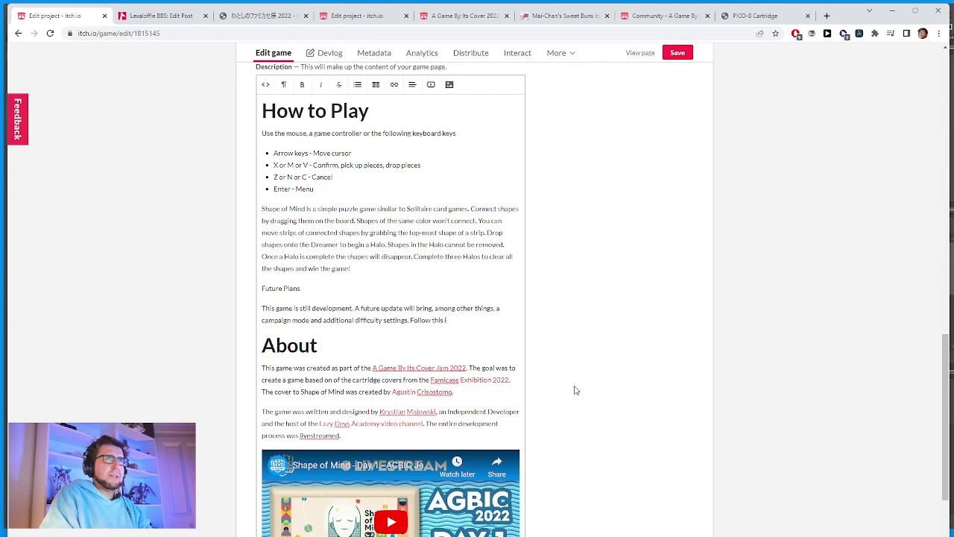
text(channel!)
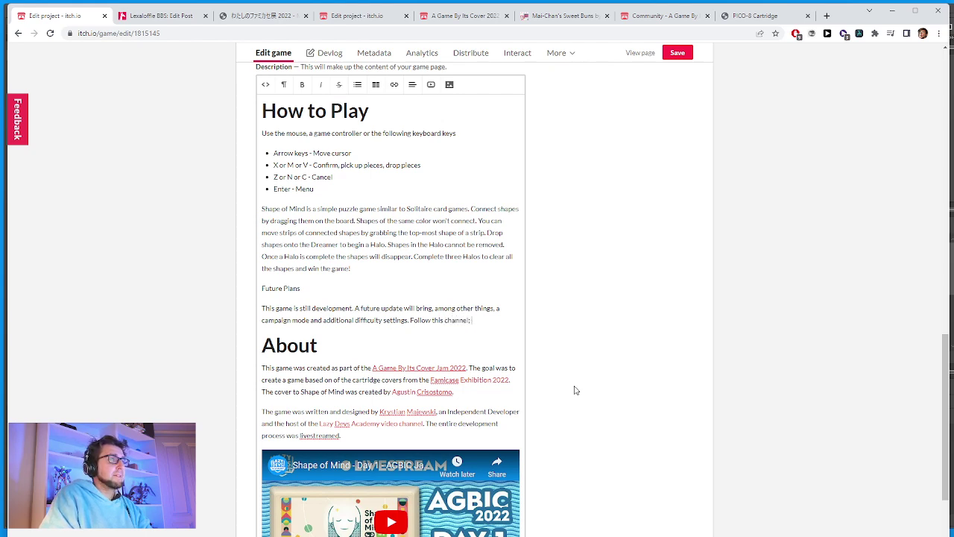
text( f)
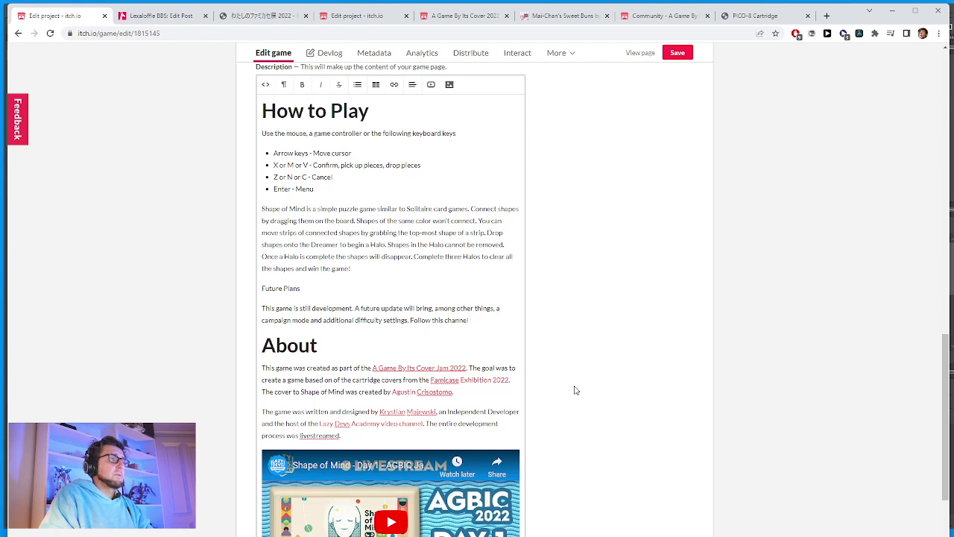
key(ctrl+BackSpace)
key(ctrl+BackSpace)
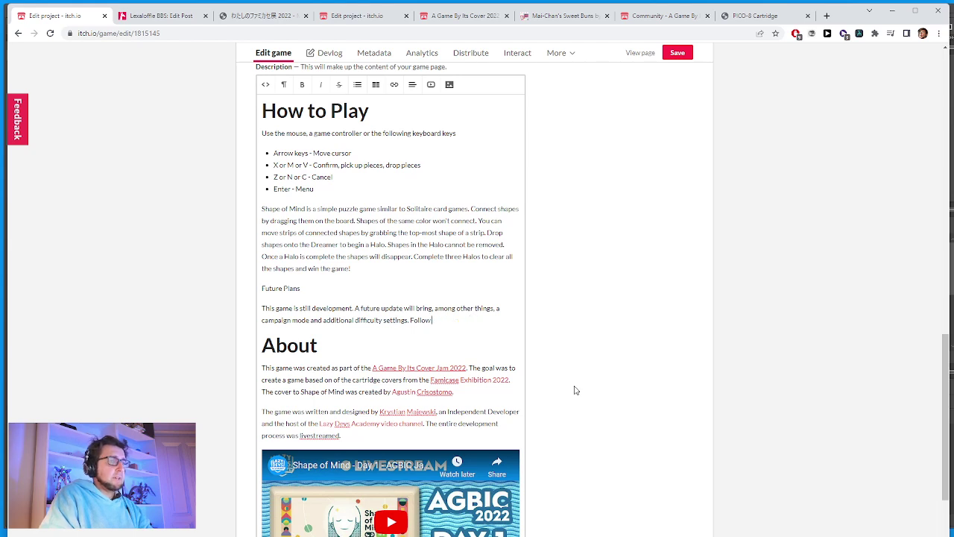
Extend the last sentence of the Future Plans paragraph with "Lazy Devs Academy for".
text(Layy D)
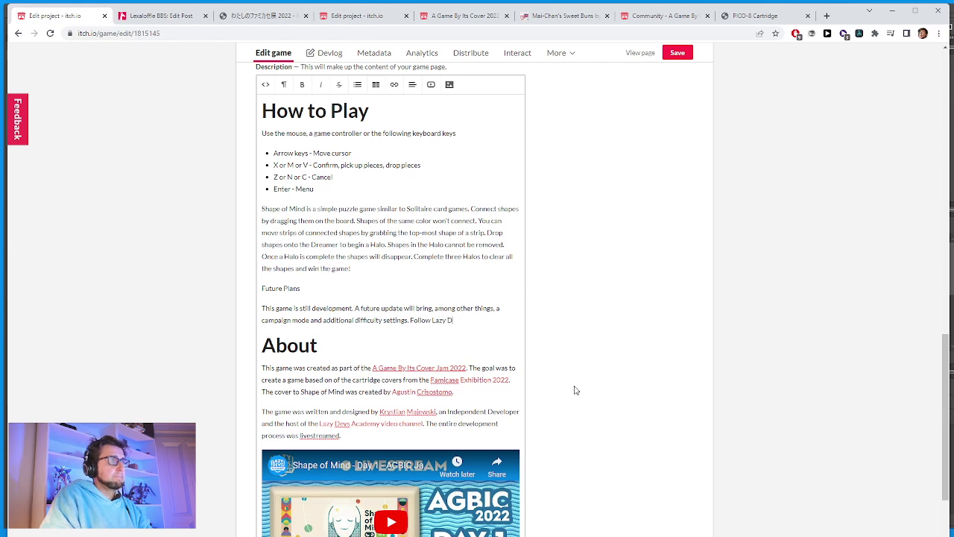
text(evs Academy for)
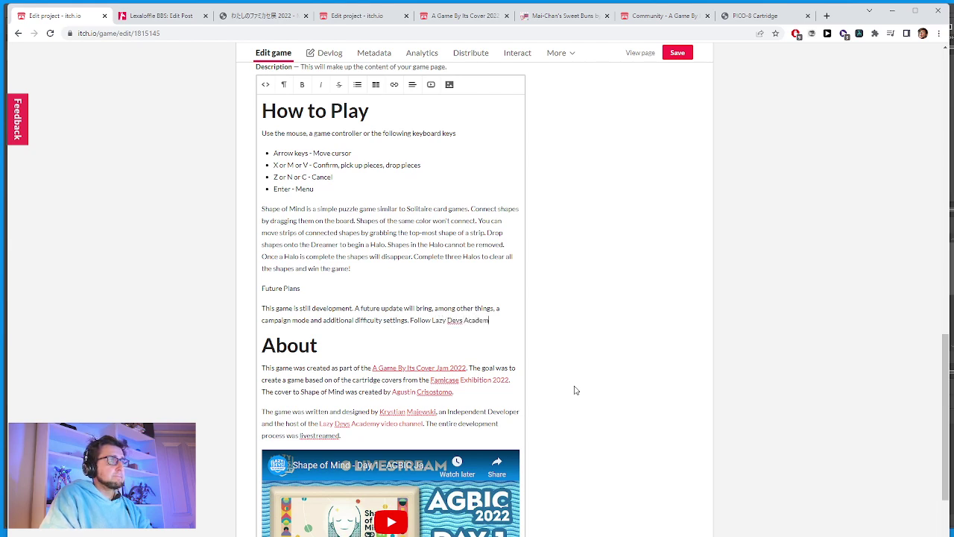
key(BackSpace)
key(BackSpace)
text(or)
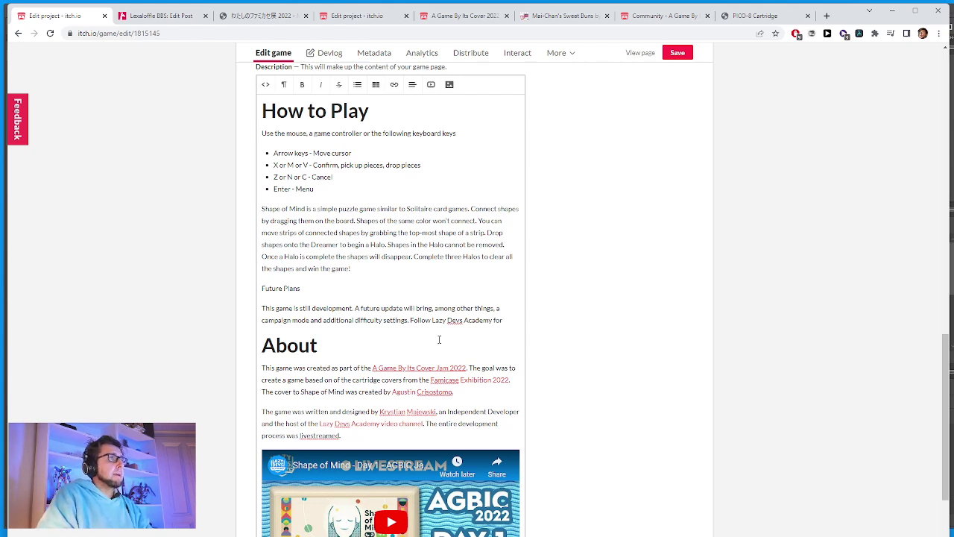
Format the "Future Plans" line in the description as Heading 1.
drag(318, 293, 241, 289)
click(283, 84)
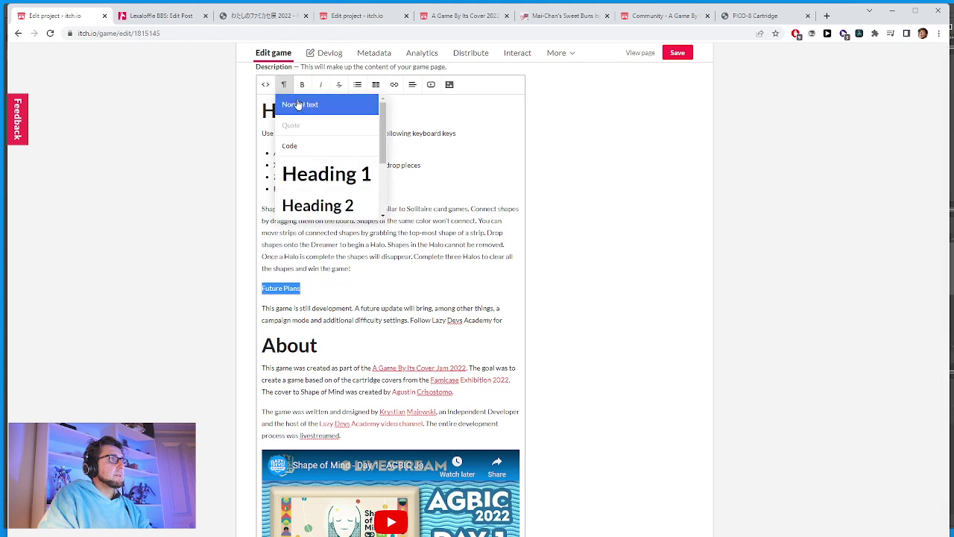
click(317, 181)
Reword the start of the paragraph's second sentence to the plural "Future updates will bring".
click(521, 330)
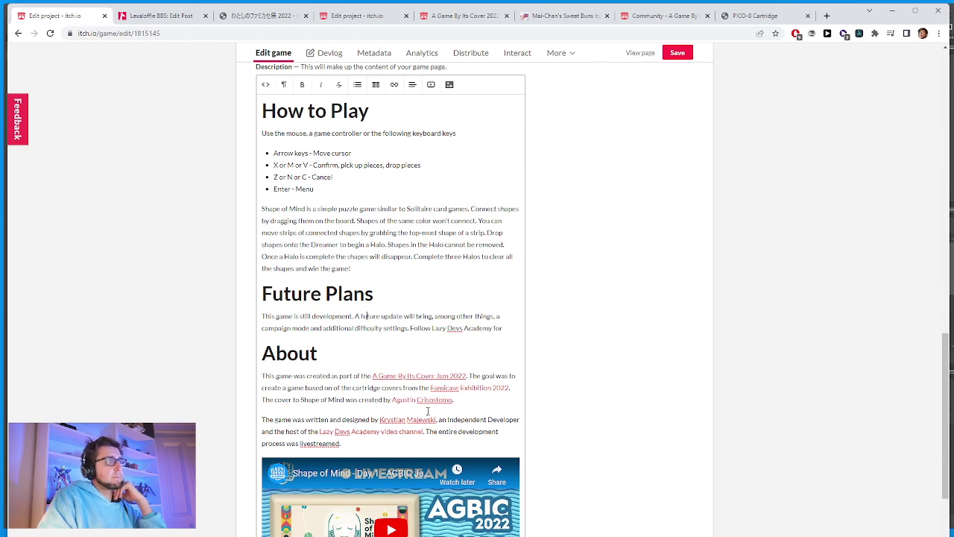
key(BackSpace)
key(BackSpace)
key(BackSpace)
key(BackSpace)
text(Fu)
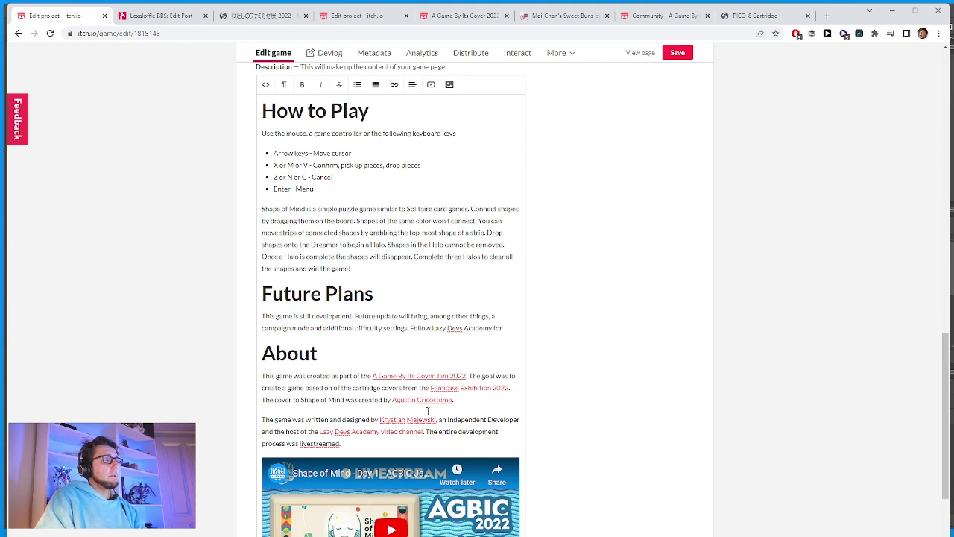
text(s)
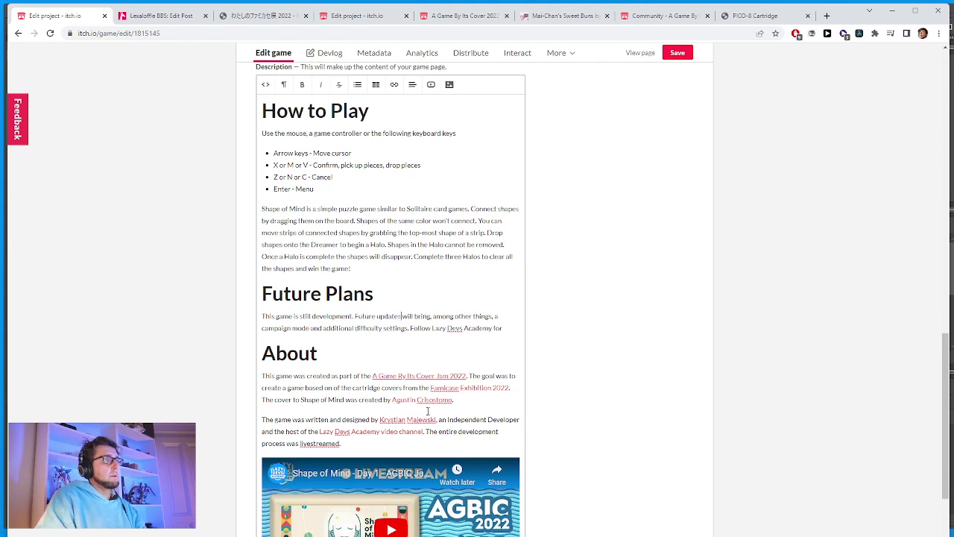
Replace "for" at the end of the Future Plans paragraph with "to stay up to date." and save the game page.
key(Down)
key(Down)
key(Left)
key(Left)
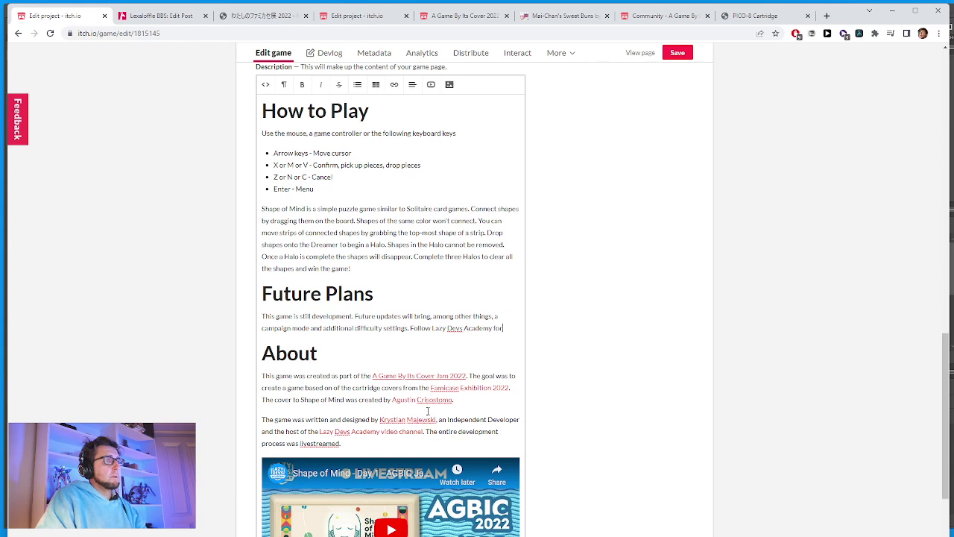
key(BackSpace)
key(BackSpace)
key(BackSpace)
text(to)
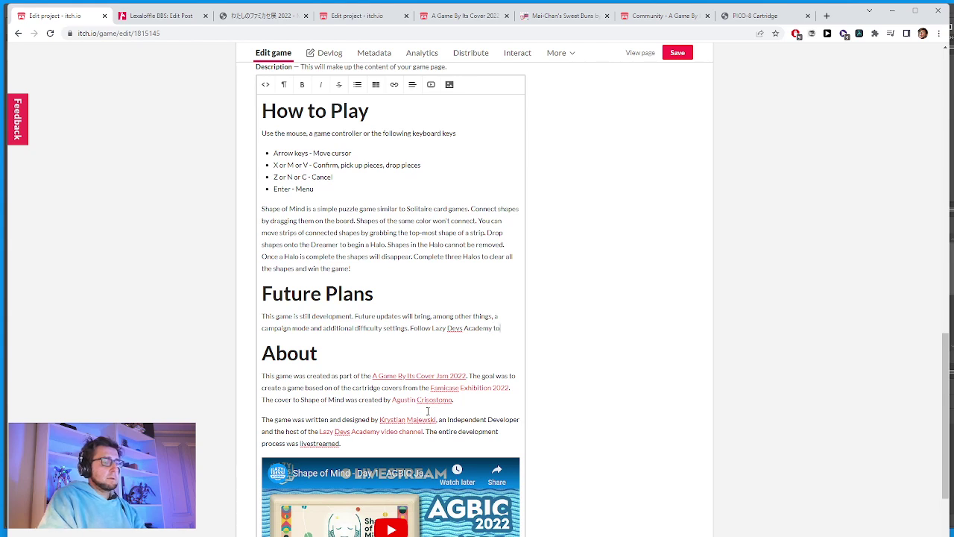
text( stay u)
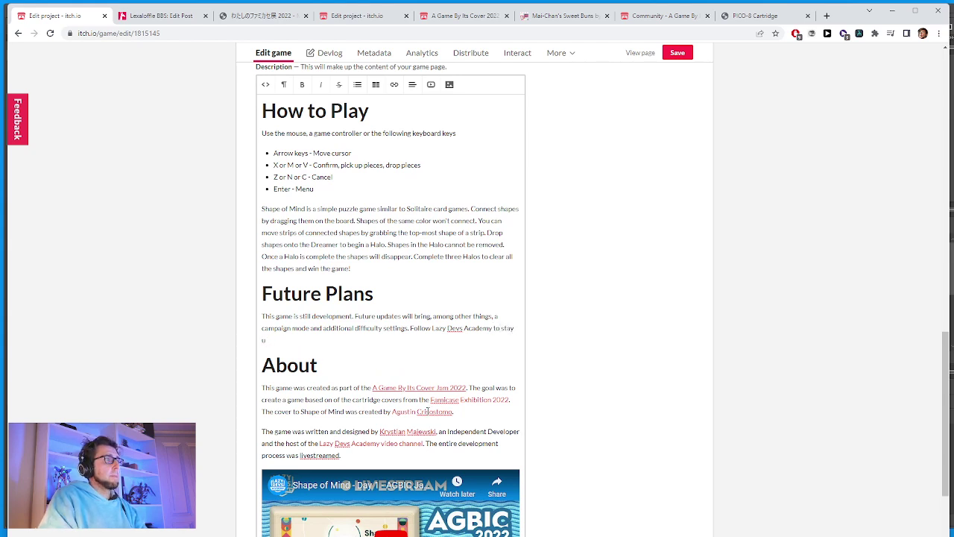
text(p tp to date )
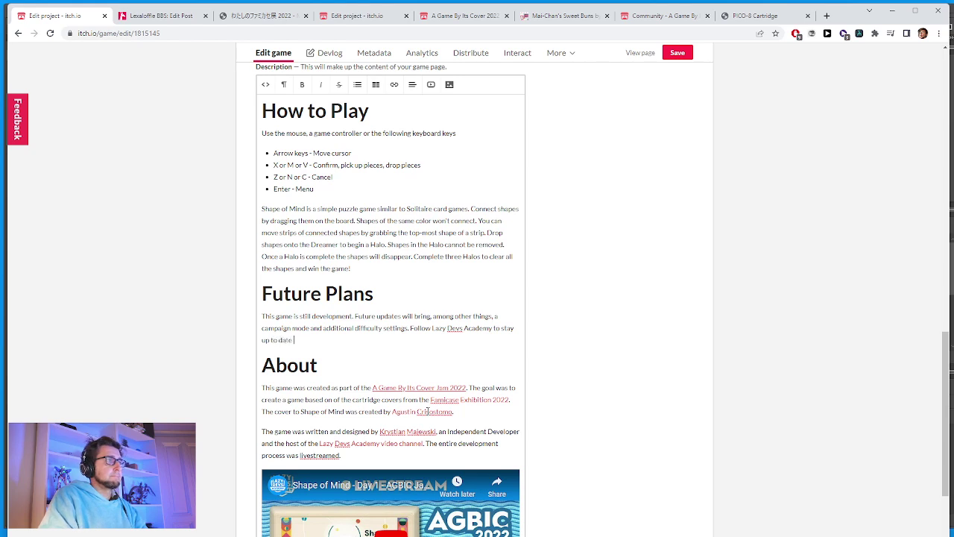
text(fo)
key(BackSpace)
key(BackSpace)
key(BackSpace)
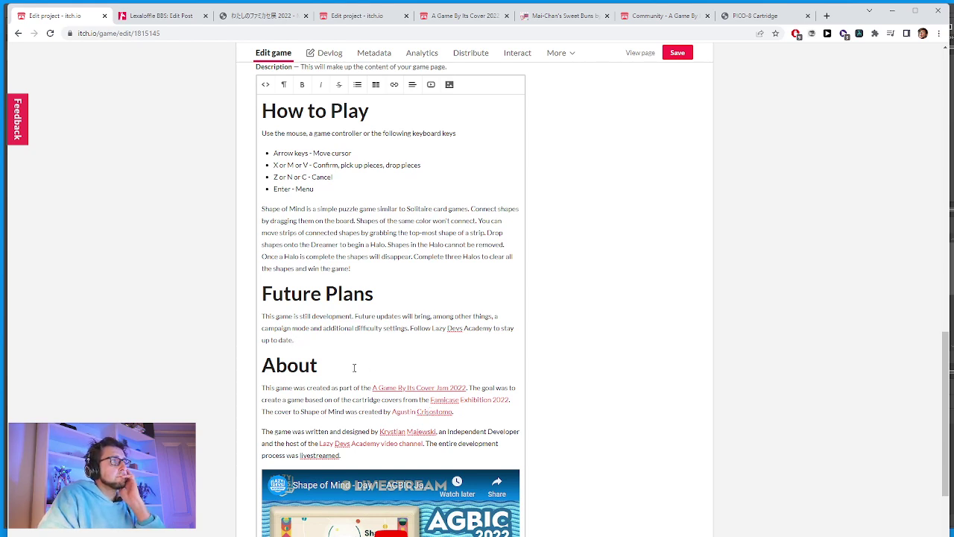
drag(331, 339, 256, 319)
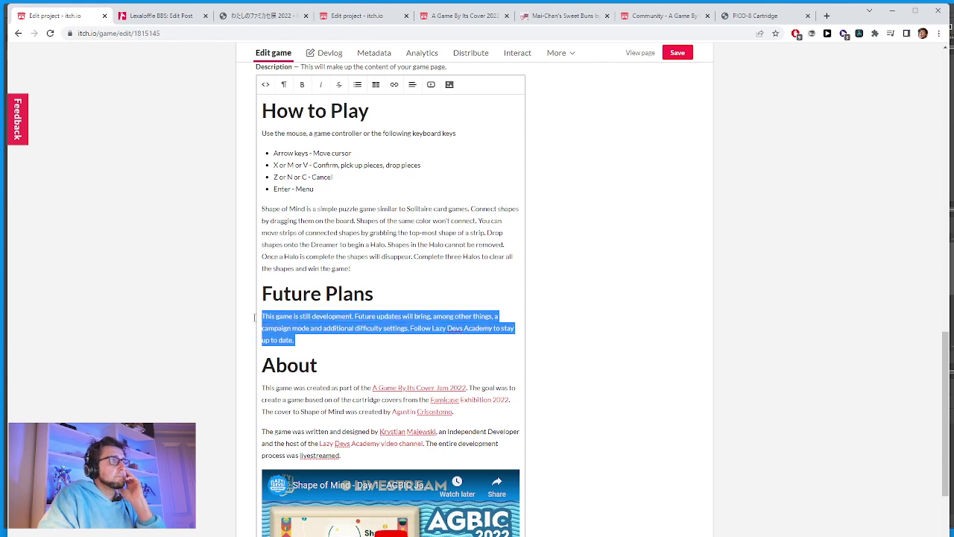
click(680, 58)
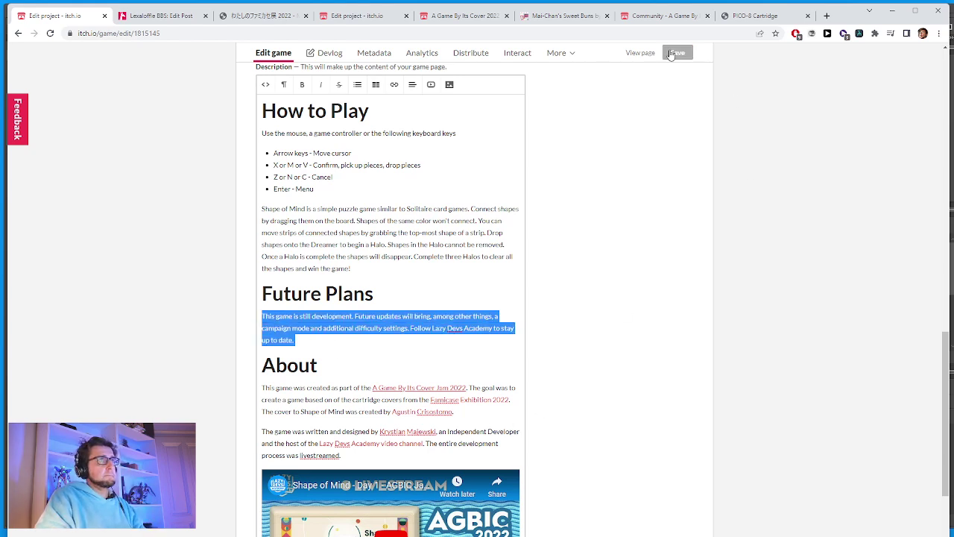
Switch to the Lexaloffle BBS draft and remove the "How to Play" line from the post text.
click(156, 16)
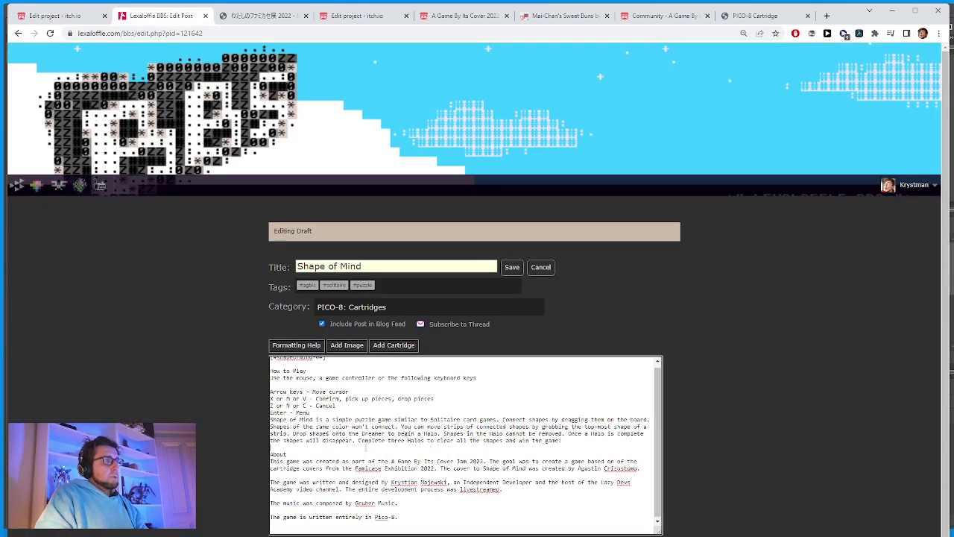
scroll(306, 445, up, 1)
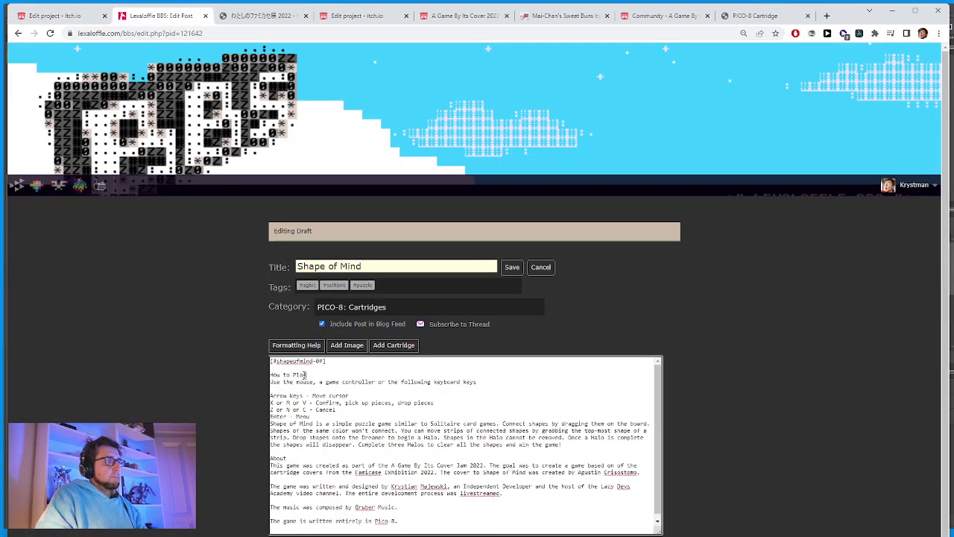
drag(305, 375, 254, 375)
key(BackSpace)
key(BackSpace)
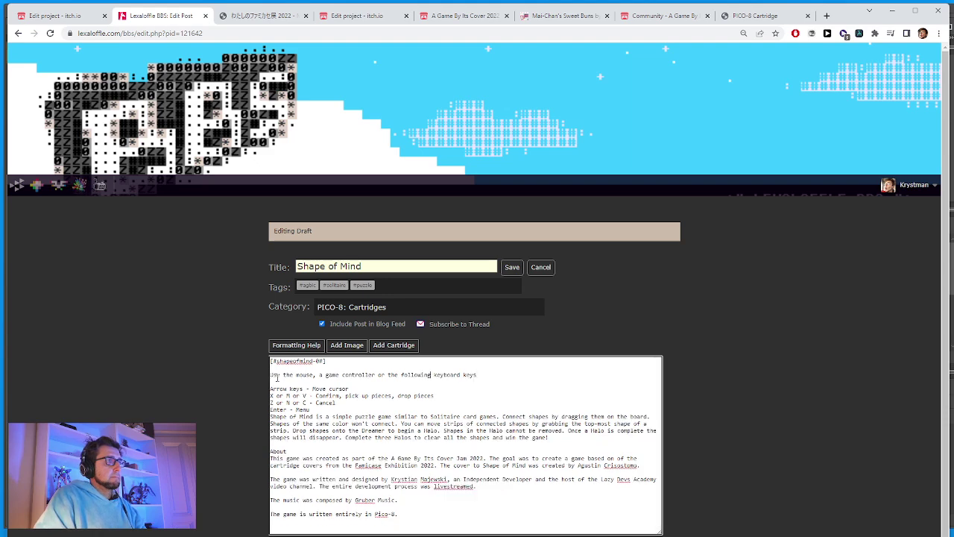
Shorten the controls sentence in the post to "Use the mouse the keyboard".
key(BackSpace)
key(BackSpace)
key(BackSpace)
key(BackSpace)
key(BackSpace)
key(BackSpace)
key(BackSpace)
key(BackSpace)
key(BackSpace)
key(BackSpace)
key(BackSpace)
key(BackSpace)
key(BackSpace)
key(BackSpace)
key(BackSpace)
key(BackSpace)
key(BackSpace)
key(BackSpace)
key(BackSpace)
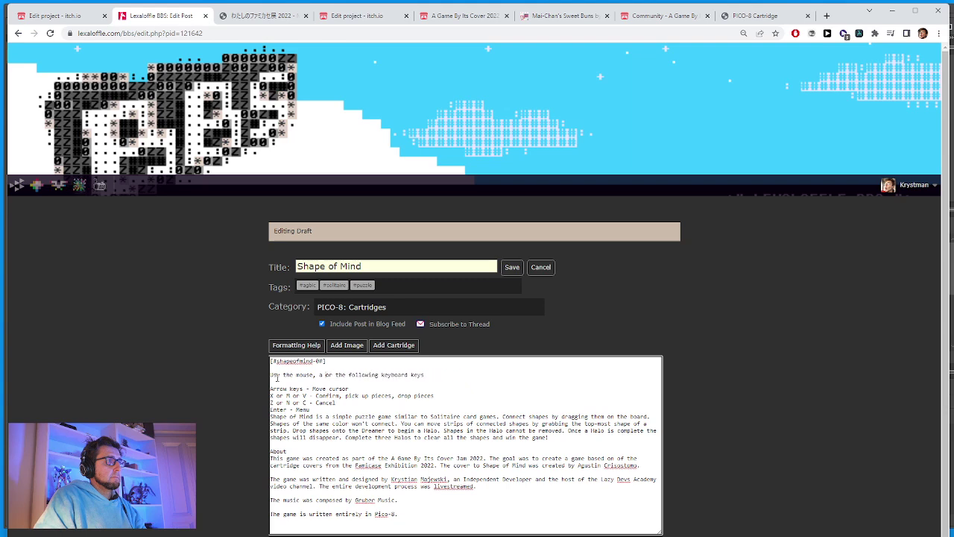
key(Delete)
key(Delete)
key(BackSpace)
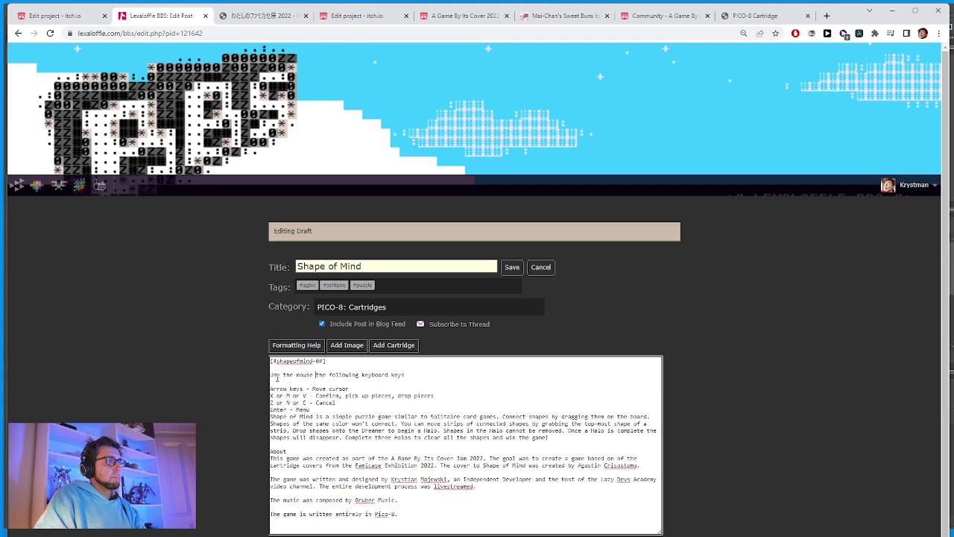
key(Delete)
key(Delete)
key(Delete)
key(Delete)
key(Delete)
key(Delete)
key(Delete)
key(Delete)
key(Delete)
key(Delete)
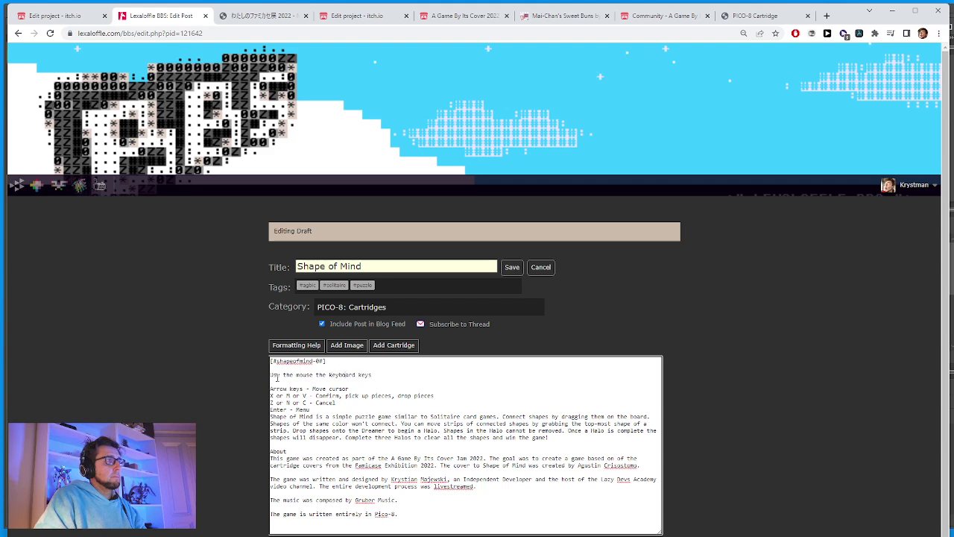
key(BackSpace)
key(BackSpace)
key(BackSpace)
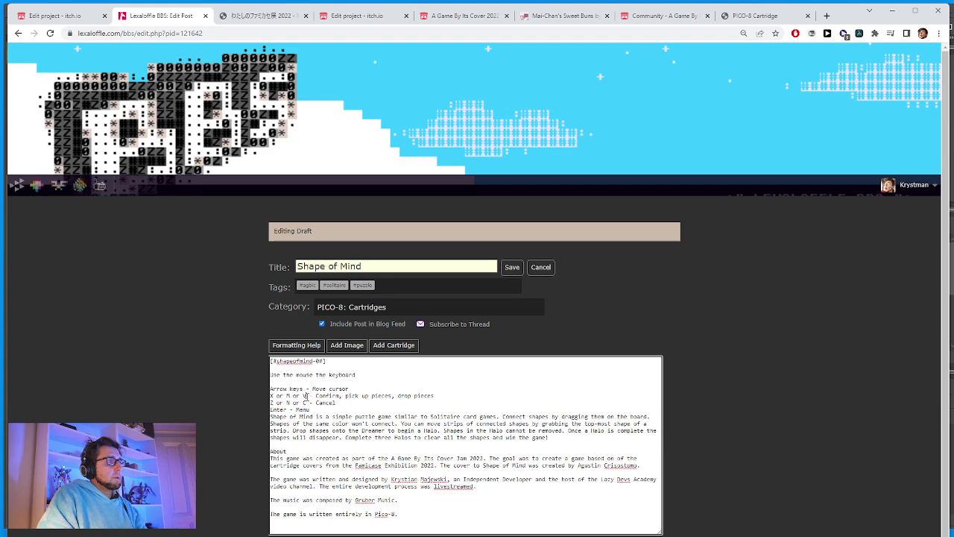
Replace the "X or M or V" keys in the confirm line of the controls list with "(X)".
drag(306, 396, 260, 395)
text((X))
key(Down)
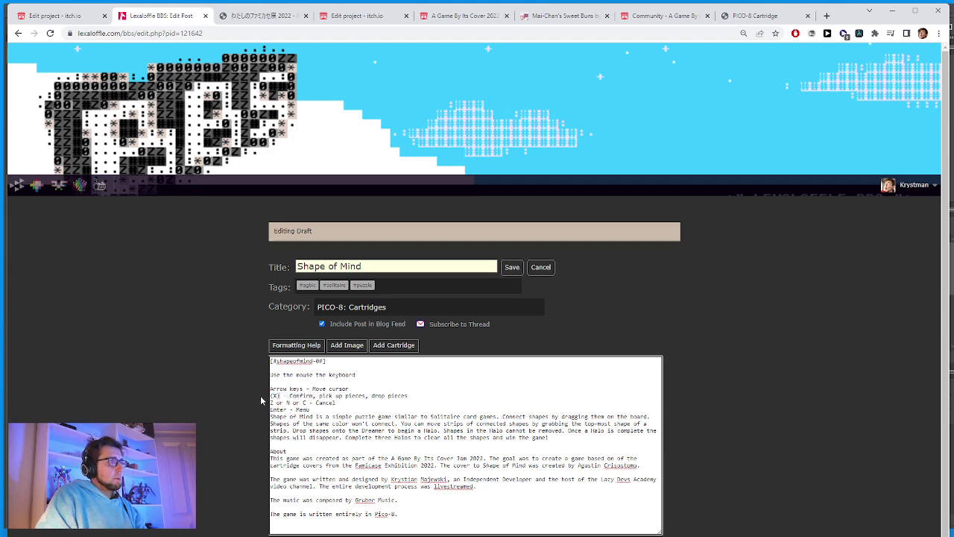
Replace the keys in the Cancel line with "(O)" and add a blank line after "Enter - Menu".
key(ctrl+shift+Left)
key(ctrl+shift+Left)
key(ctrl+shift+Left)
key(ctrl+shift+Left)
key(ctrl+shift+Left)
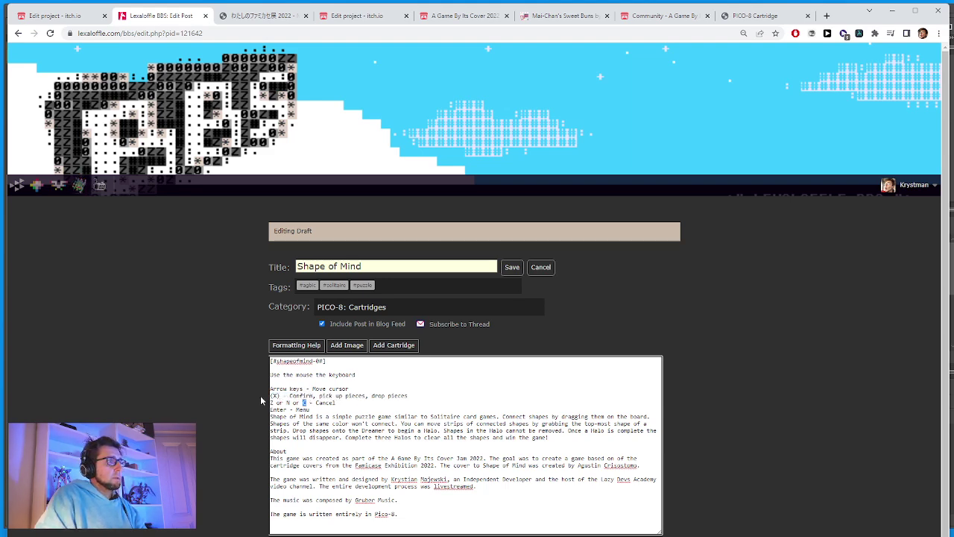
text((P))
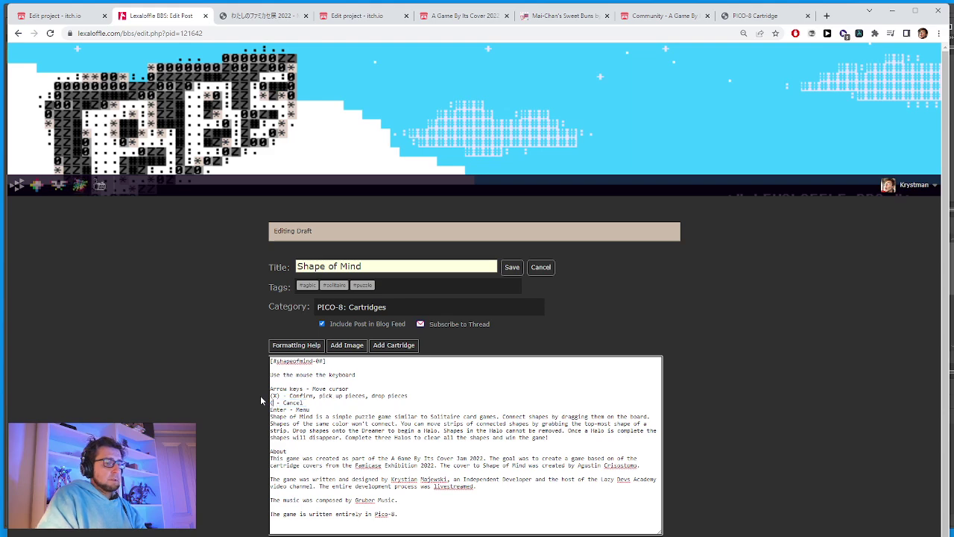
key(BackSpace)
key(BackSpace)
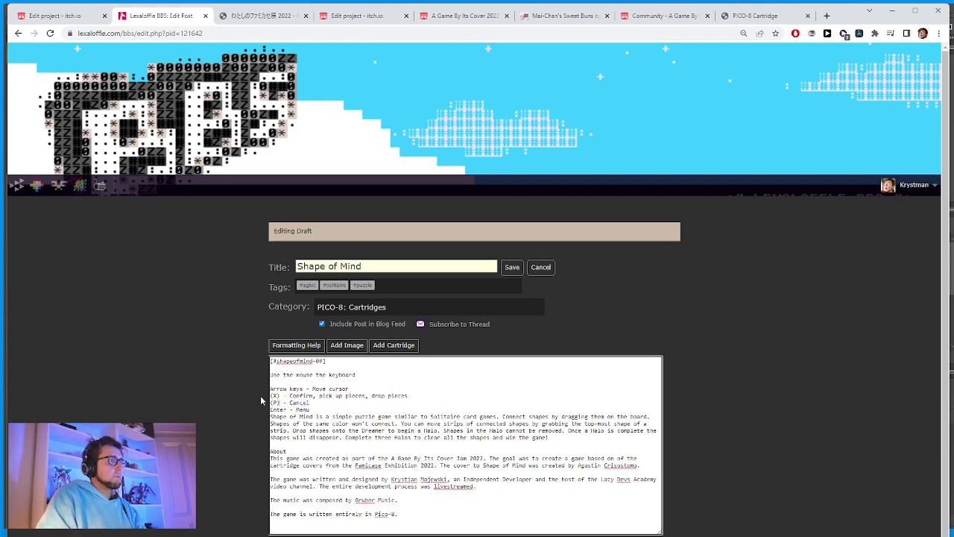
text(O))
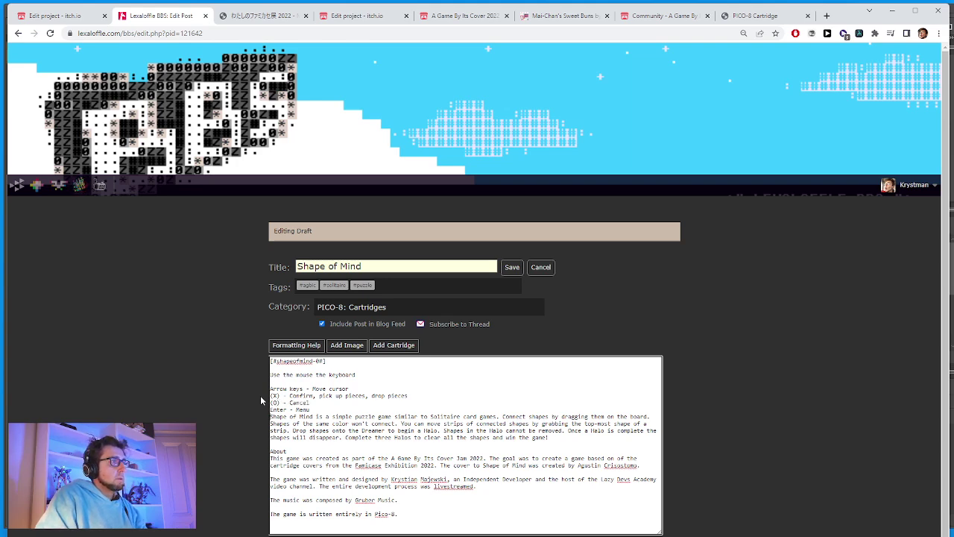
key(Return)
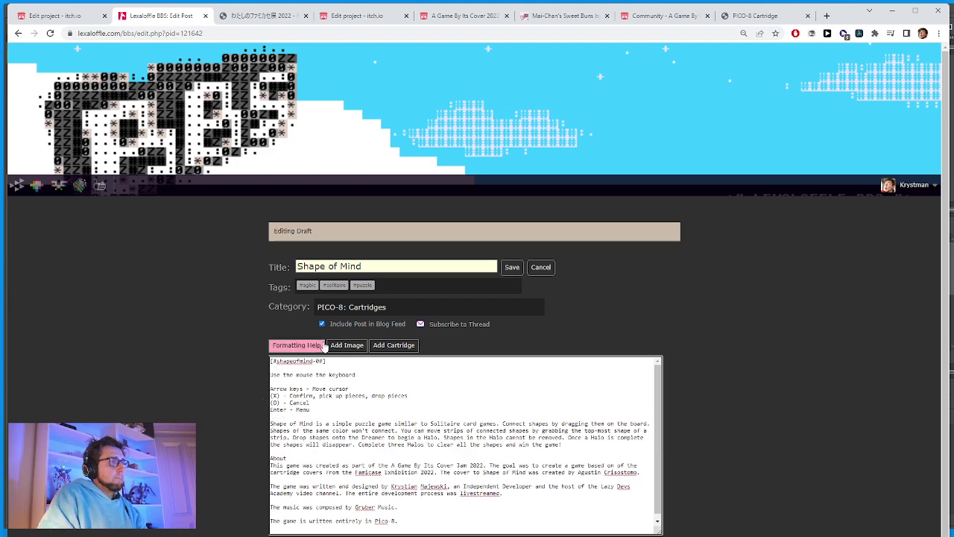
Open the formatting help and mark the "About" line as a big header with "#".
click(296, 345)
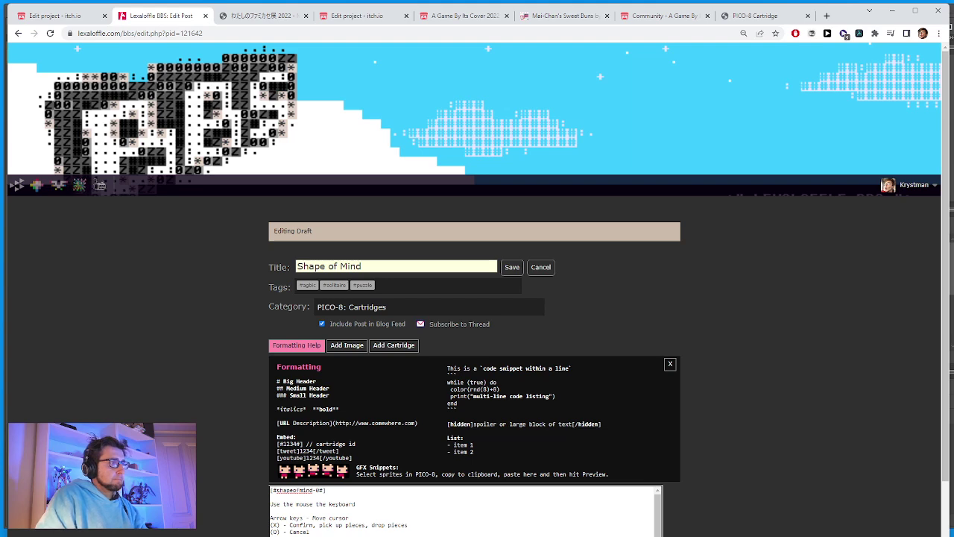
scroll(462, 507, down, 2)
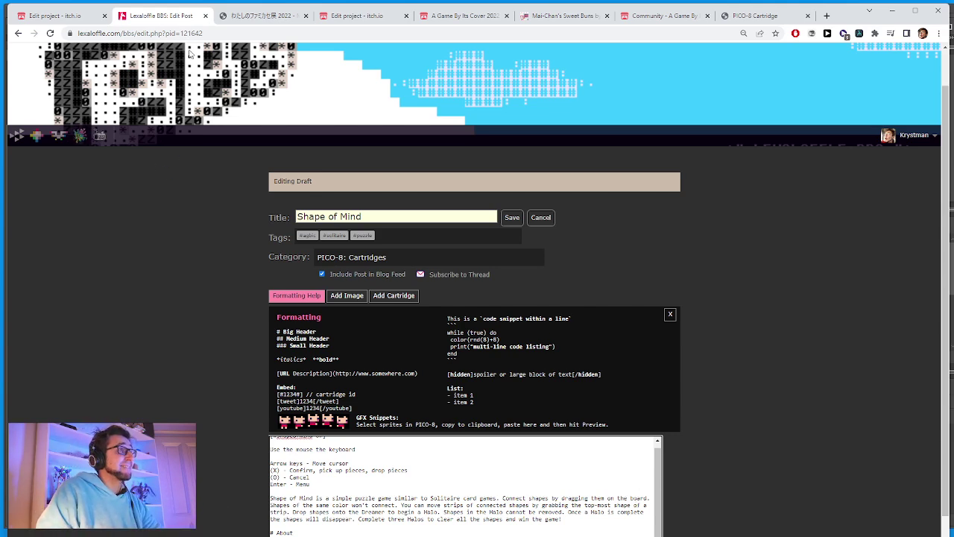
Open the Day 1 livestream embedded in the itch.io description on YouTube and copy its video address without the channel parameter.
click(32, 19)
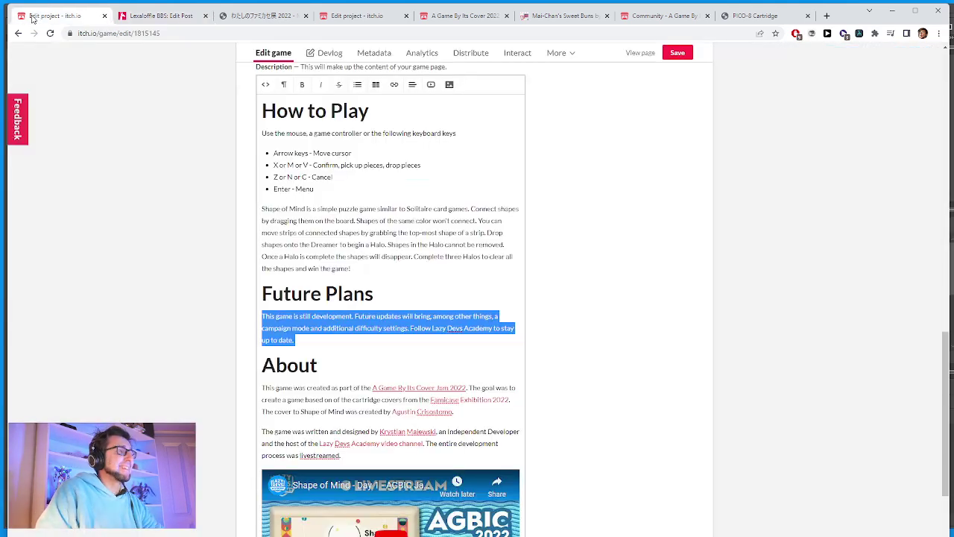
click(344, 486)
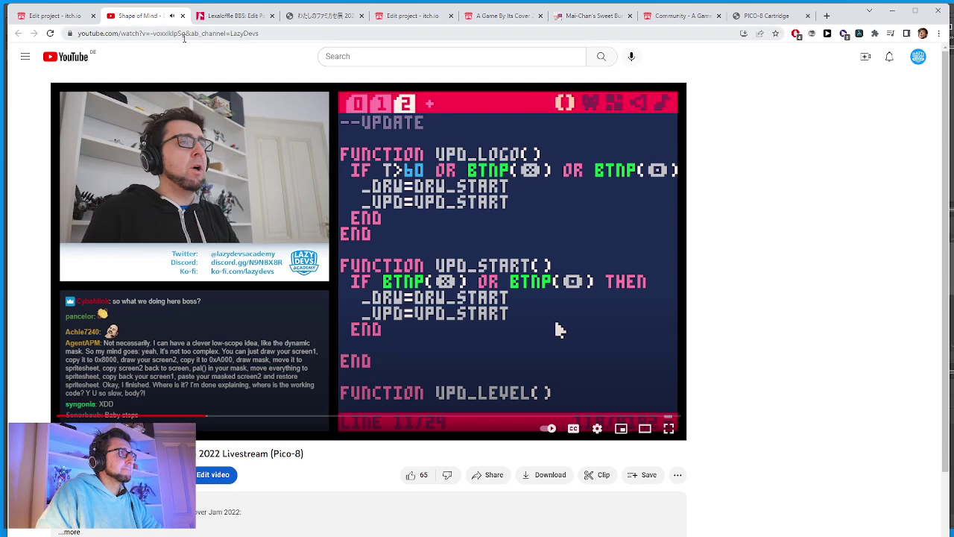
drag(186, 33, 138, 33)
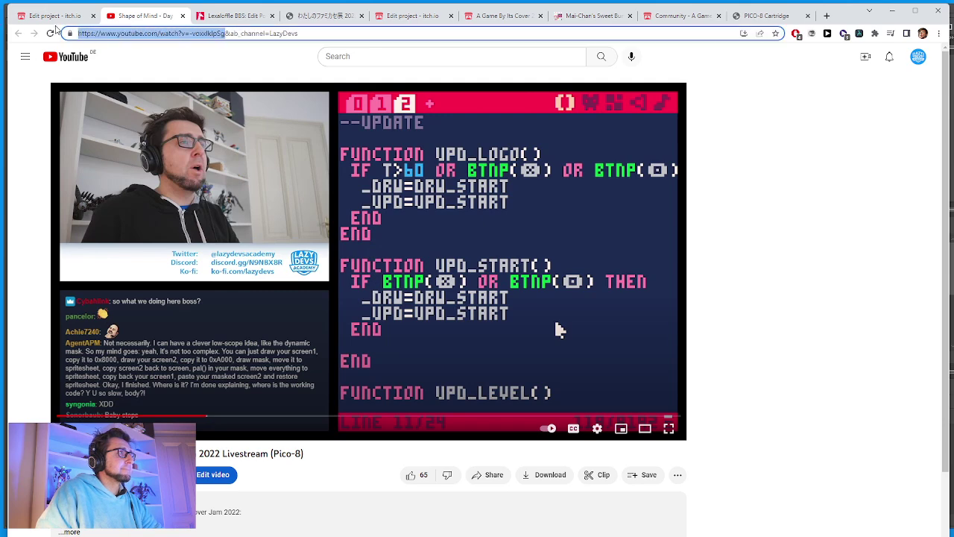
key(ctrl+1)
Embed the Day 1 video with youtube tags below the first About paragraph of the BBS post and preview the result.
click(229, 16)
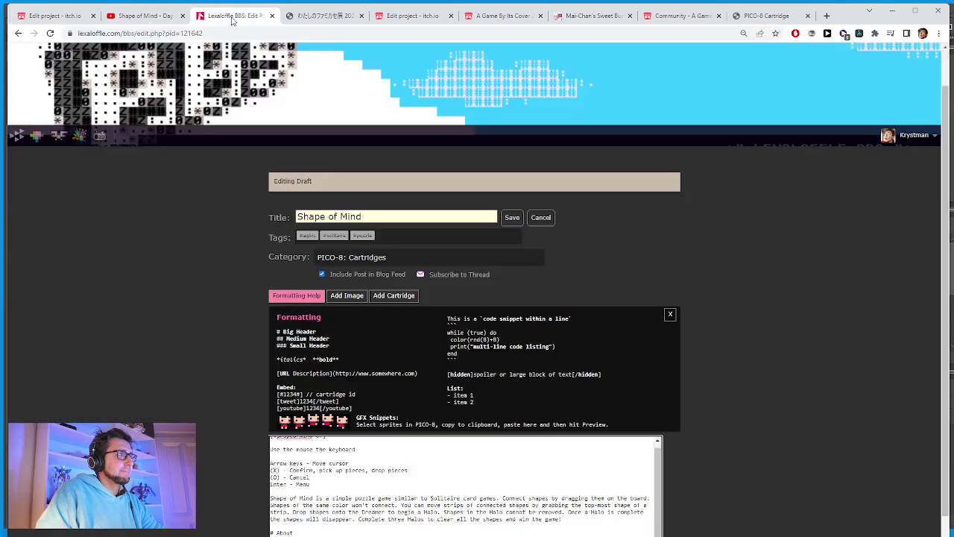
scroll(365, 524, down, 1)
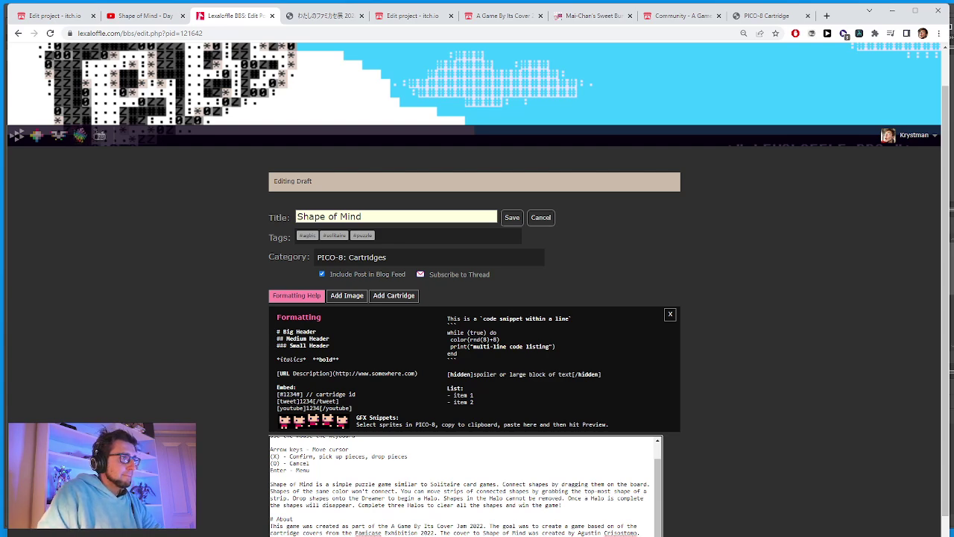
drag(353, 409, 281, 411)
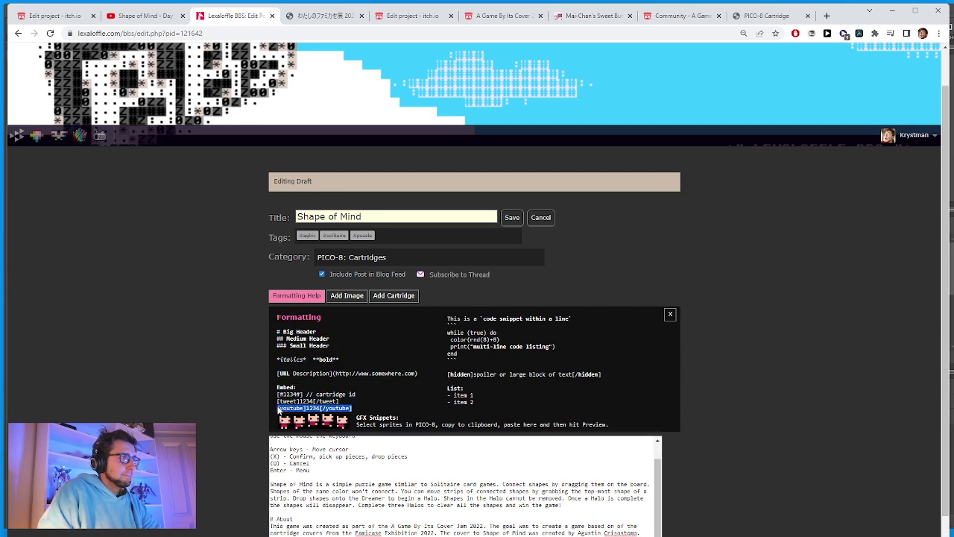
click(462, 484)
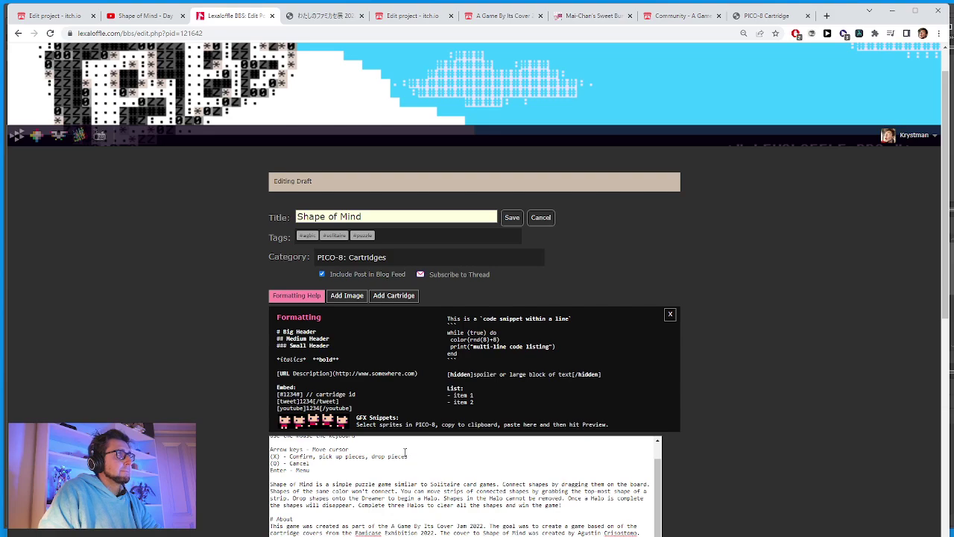
scroll(333, 423, down, 2)
scroll(333, 423, down, 10)
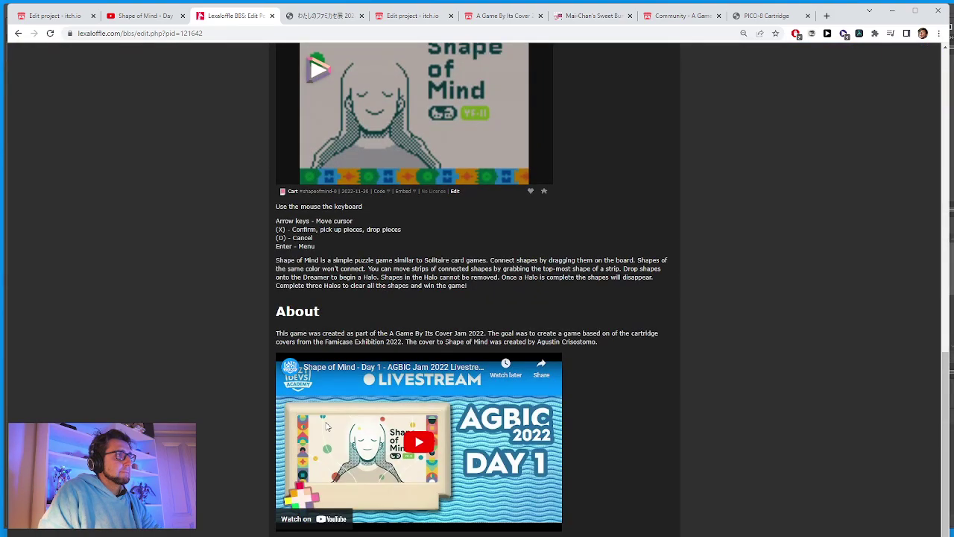
Insert two blank lines between the cartridge tag and the "Use the mouse the keyboard" sentence.
scroll(325, 426, up, 7)
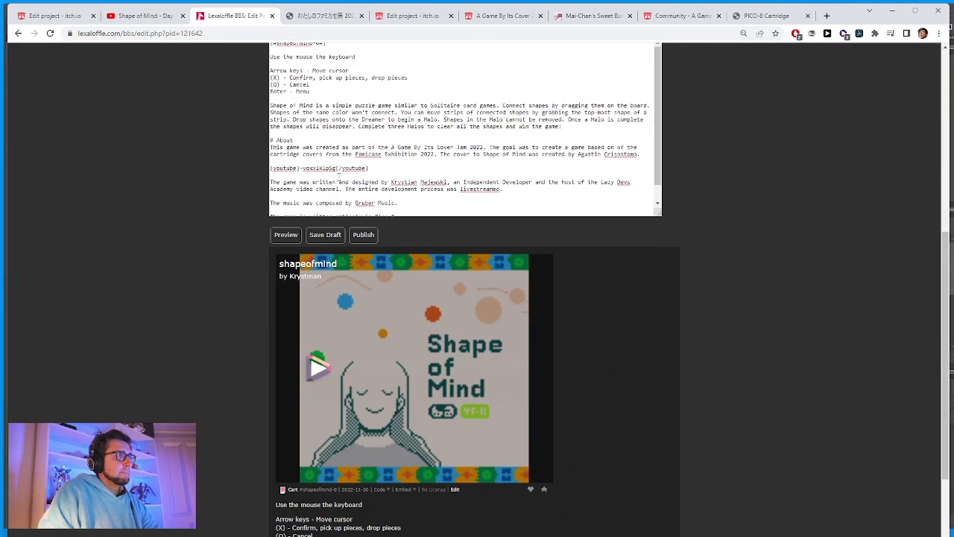
scroll(474, 291, up, 2)
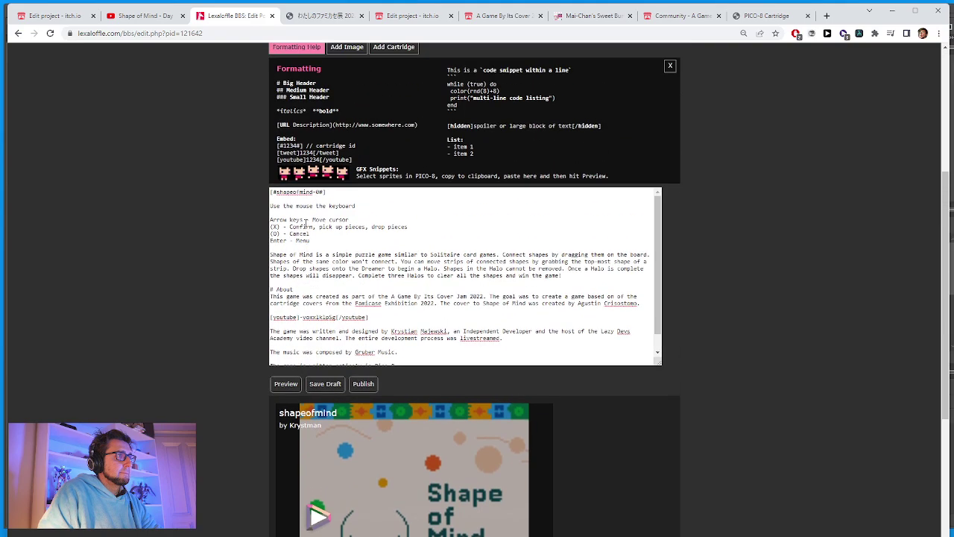
click(324, 217)
key(Return)
key(Return)
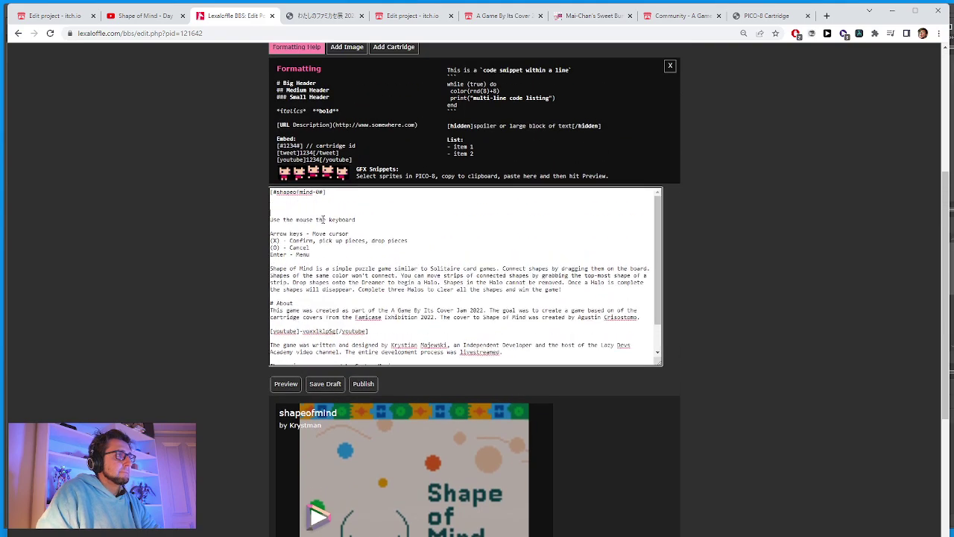
Upload the image shapes_menu.gif for the post from the gifs folder in lazydevs > 10_AGIBC2022 > publishing.
scroll(334, 309, up, 4)
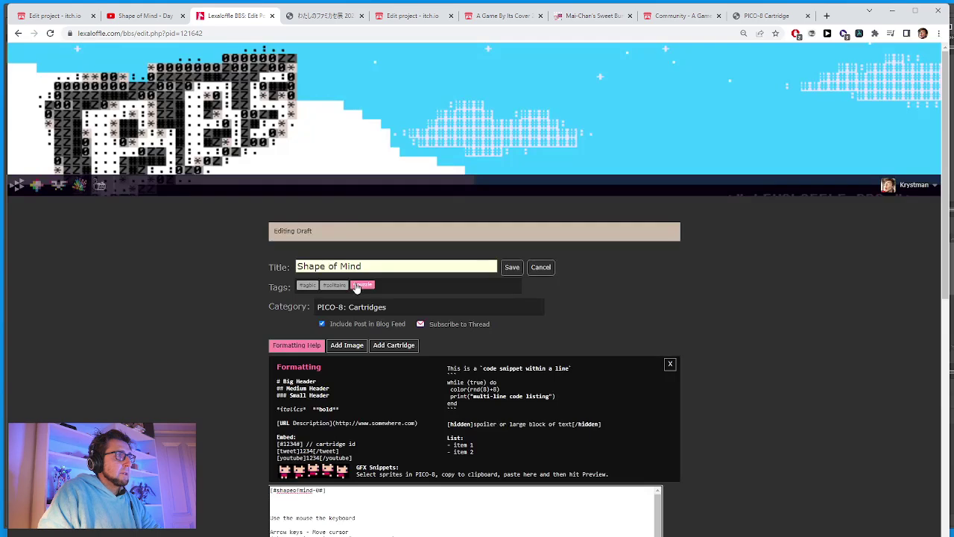
scroll(345, 257, down, 1)
click(344, 253)
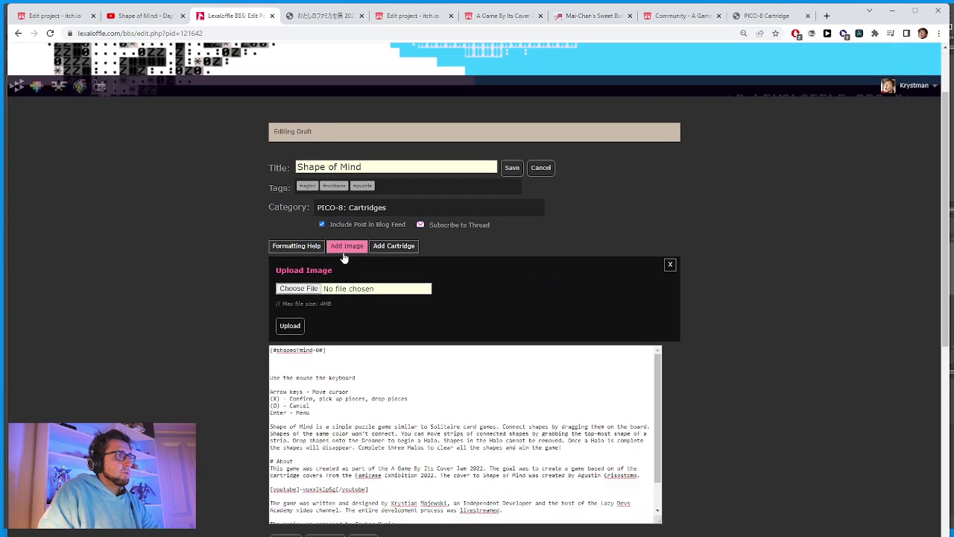
click(298, 289)
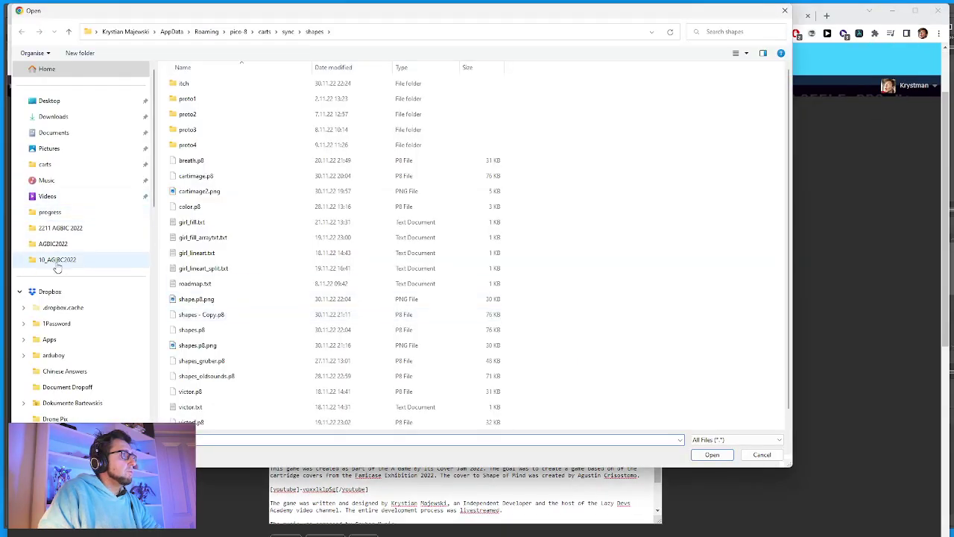
scroll(67, 283, down, 6)
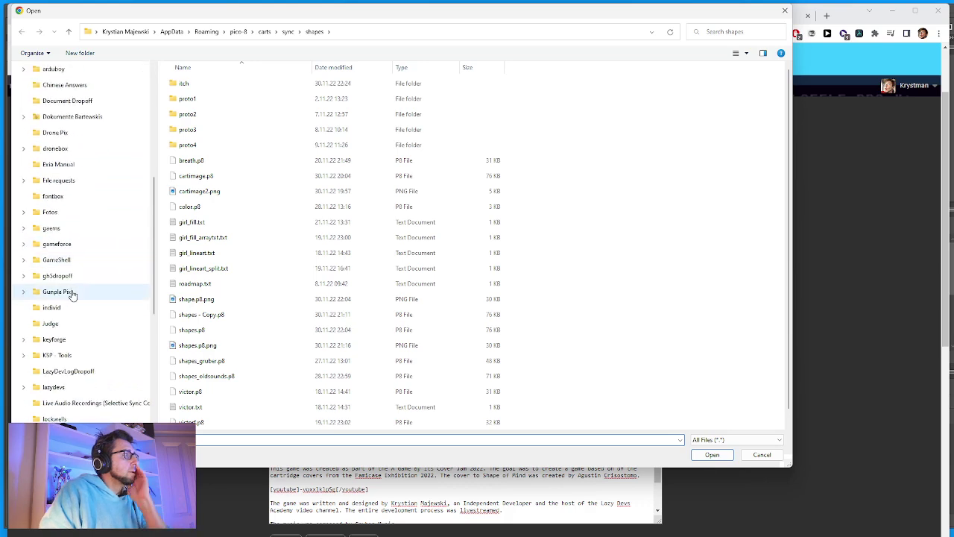
click(54, 387)
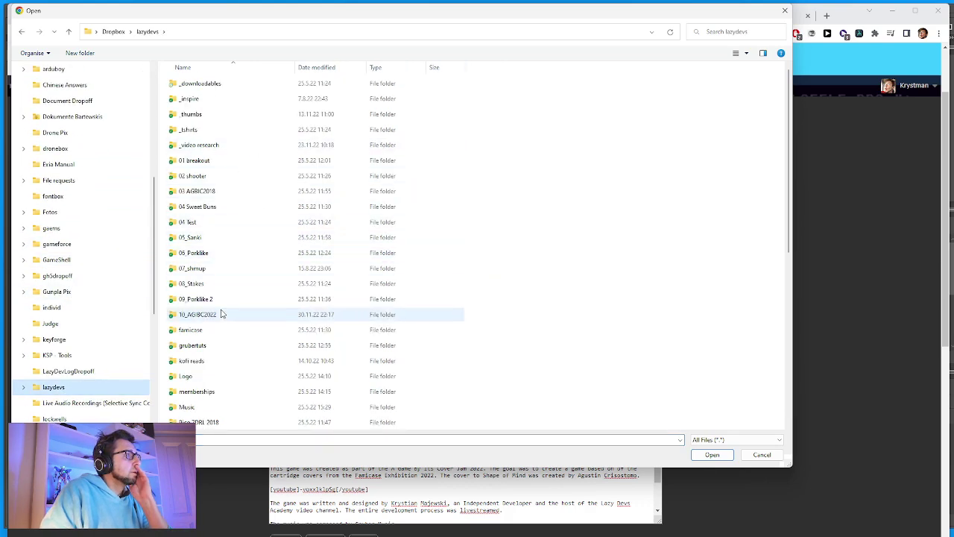
double_click(221, 314)
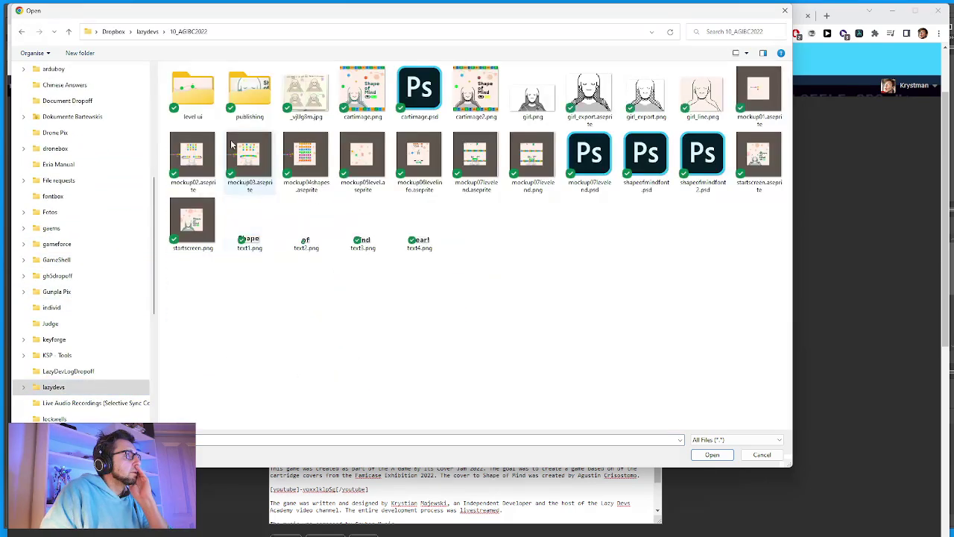
double_click(254, 95)
double_click(193, 94)
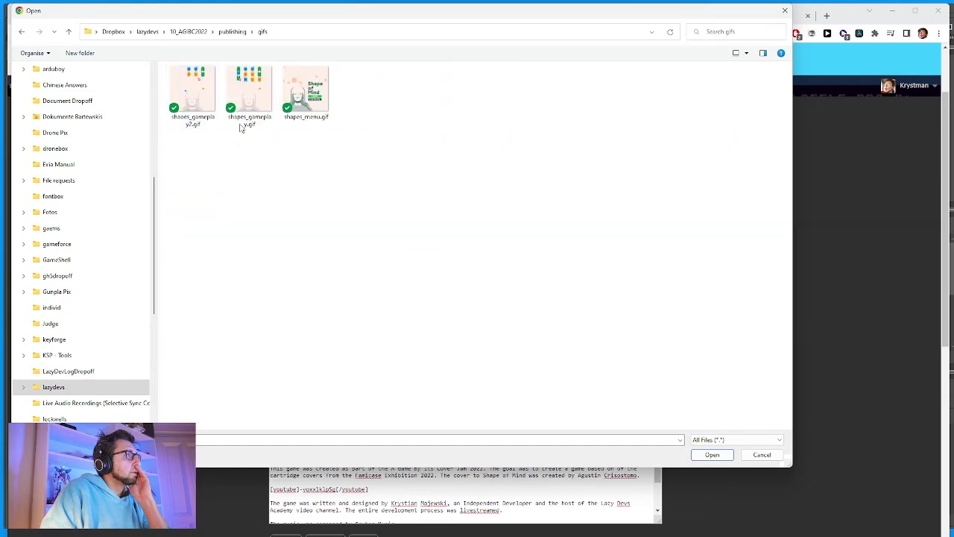
double_click(312, 117)
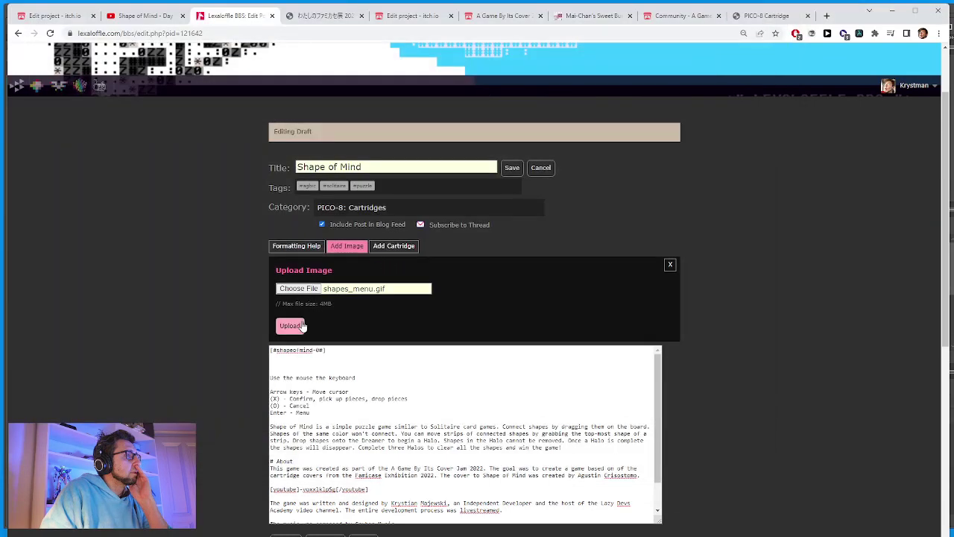
click(291, 326)
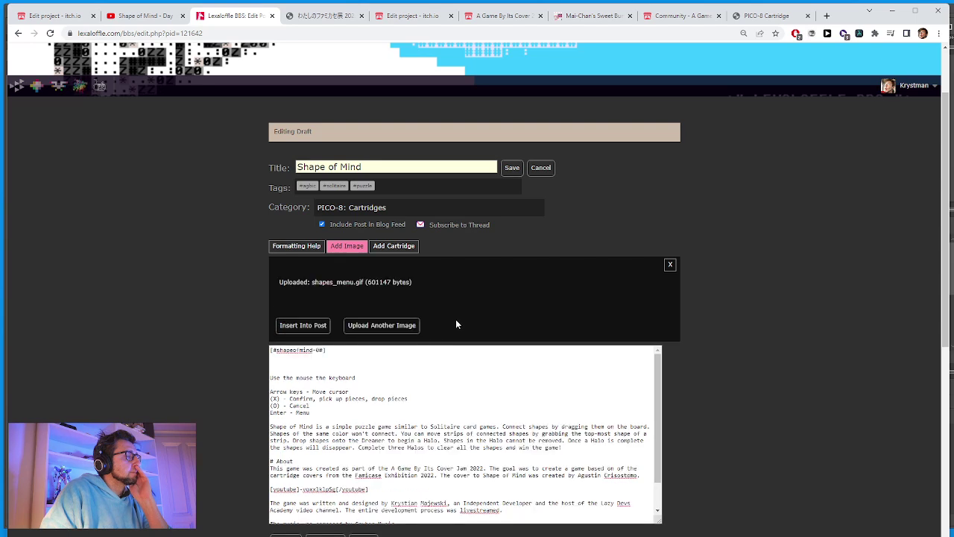
Insert the uploaded shapes_menu.gif below the cartridge tag and delete the duplicate image tags together with the "Use the mouse the keyboard" line.
click(301, 441)
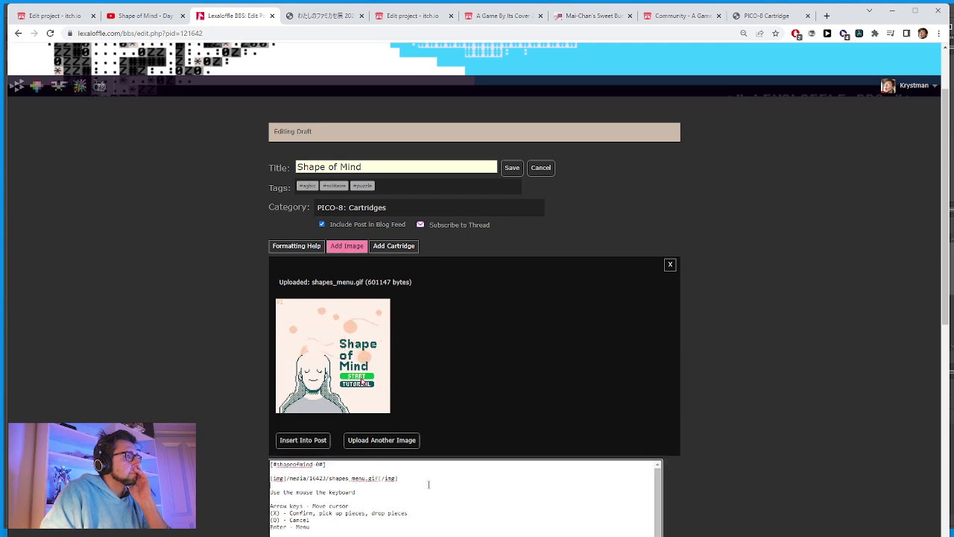
click(306, 444)
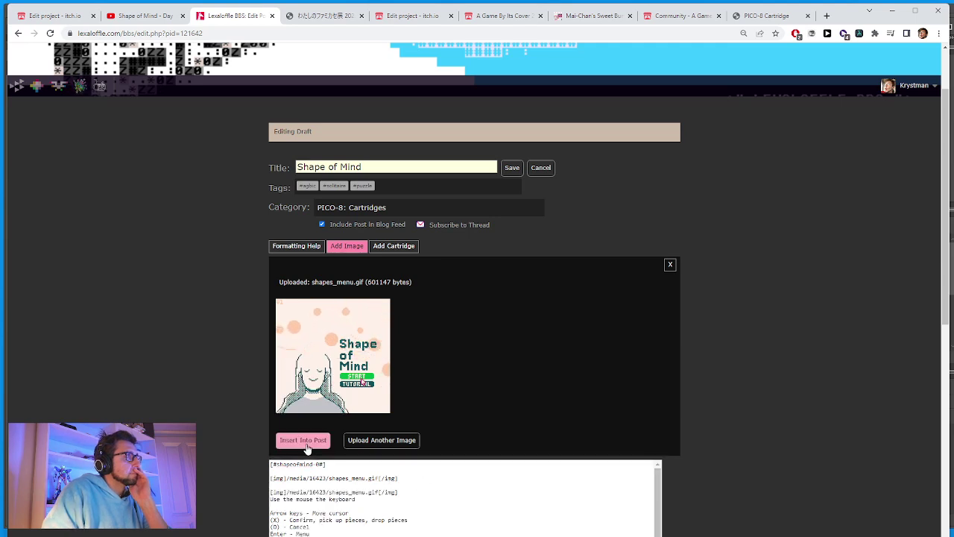
click(308, 446)
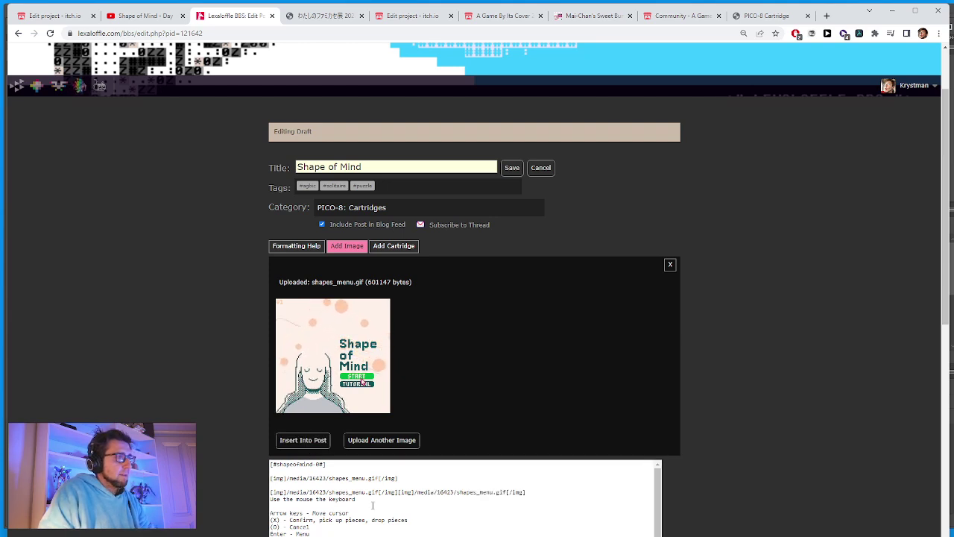
drag(372, 505, 287, 492)
key(BackSpace)
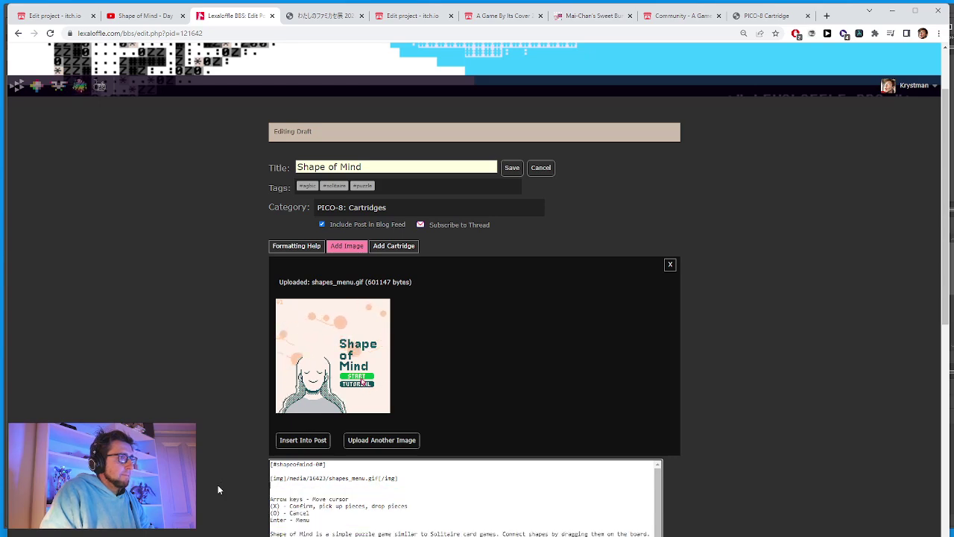
Upload shaoes_gameplay2.gif from the gifs folder and insert it below the menu image, followed by two new lines.
click(346, 246)
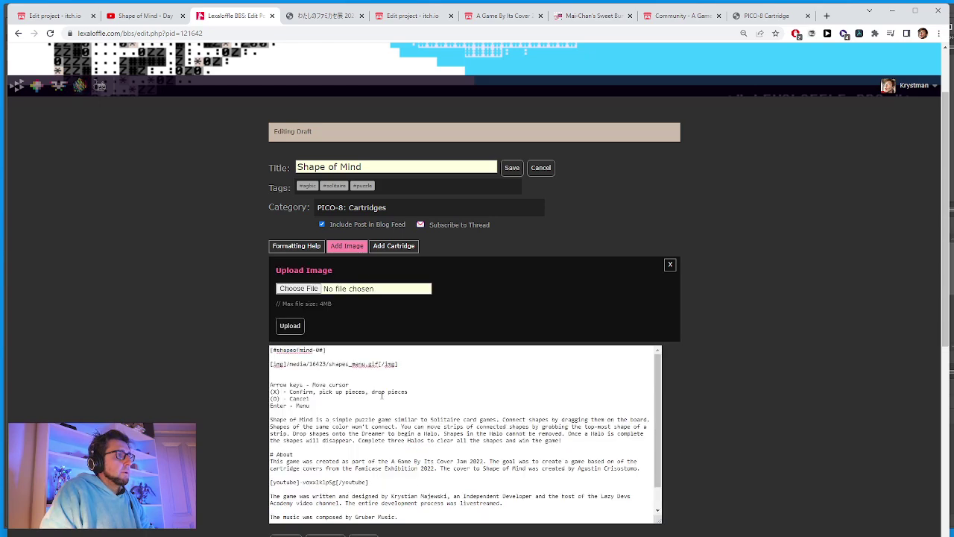
click(309, 289)
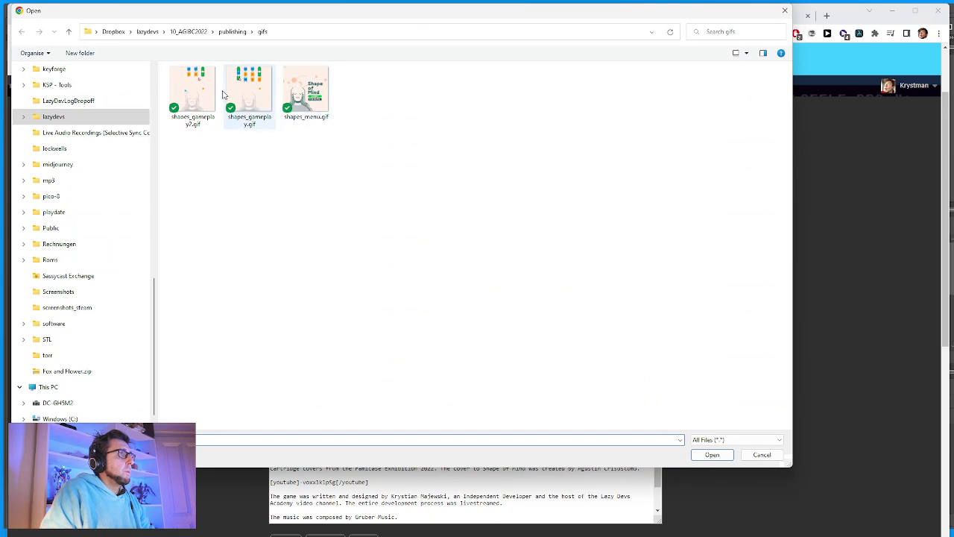
double_click(192, 91)
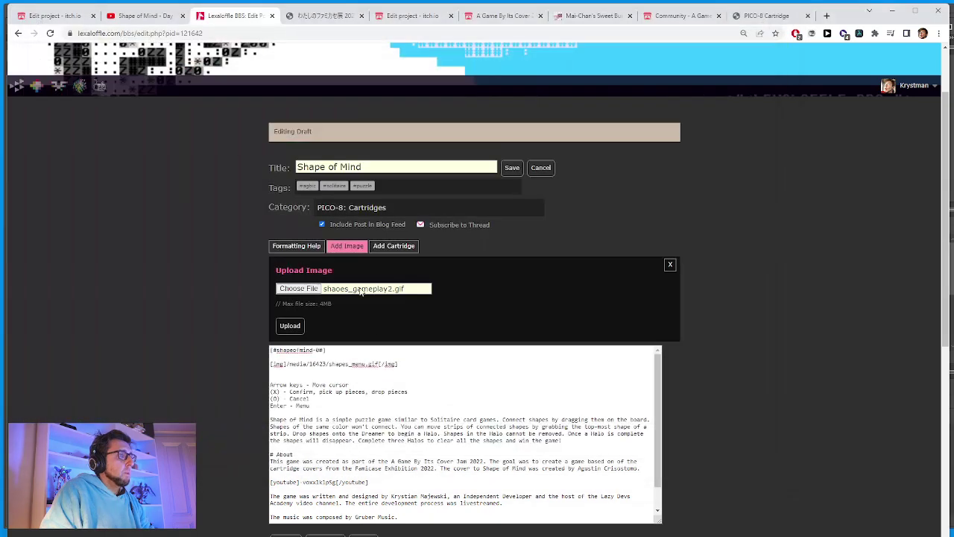
click(289, 325)
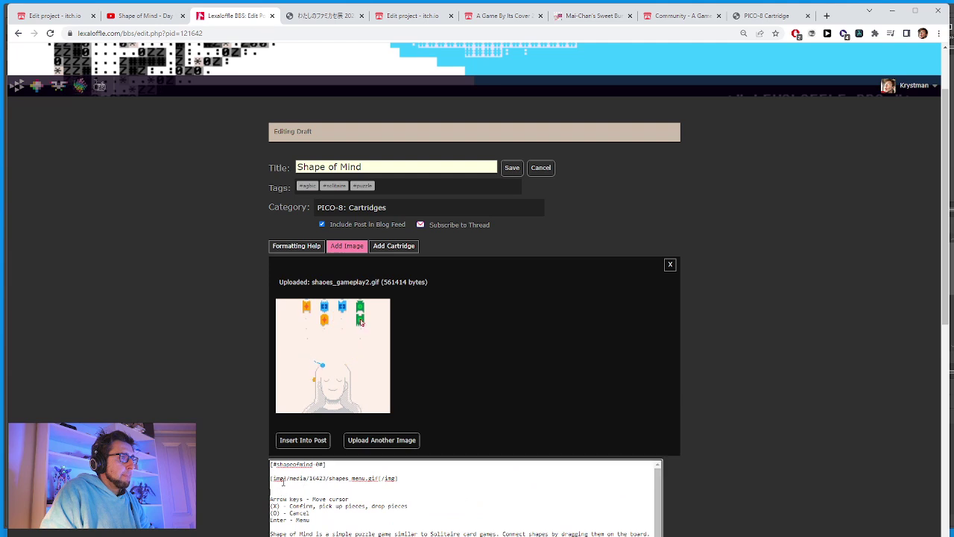
click(302, 439)
click(457, 492)
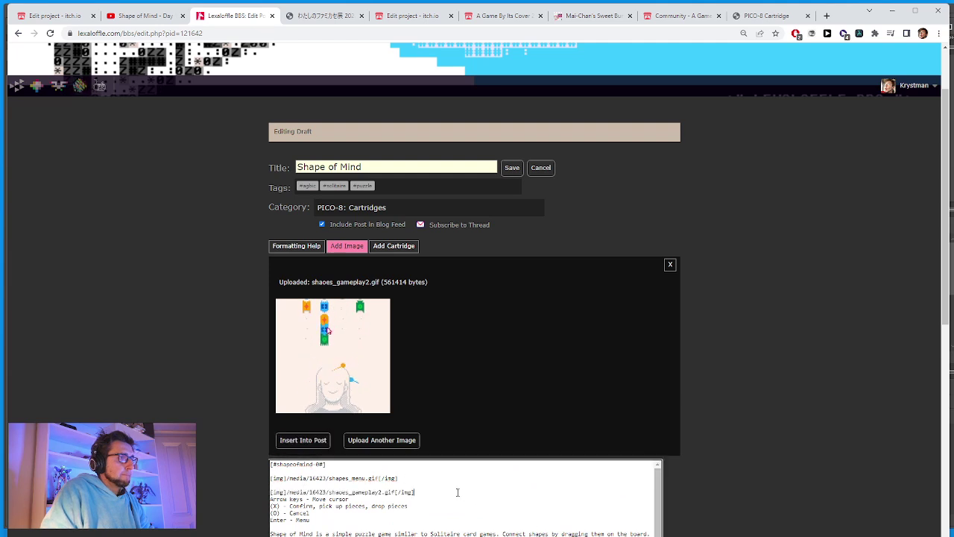
key(Return)
key(Return)
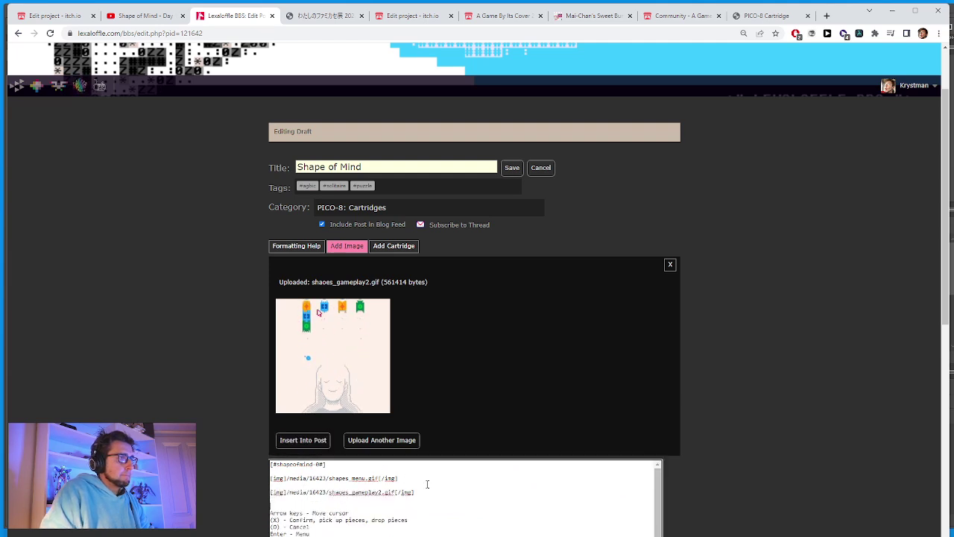
Upload shapes_gameplay.gif and insert it on its own line between the second gameplay image and the "Arrow keys" controls list.
click(348, 441)
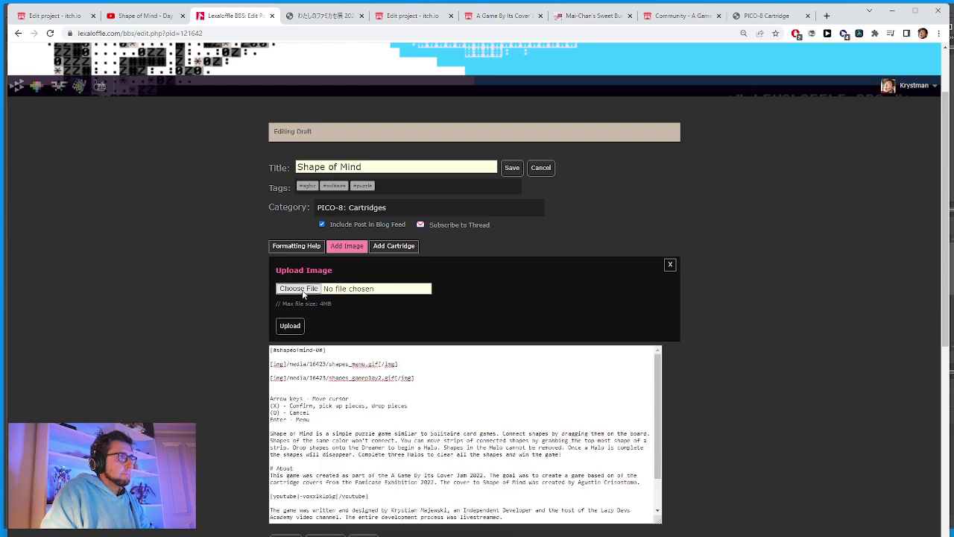
click(298, 289)
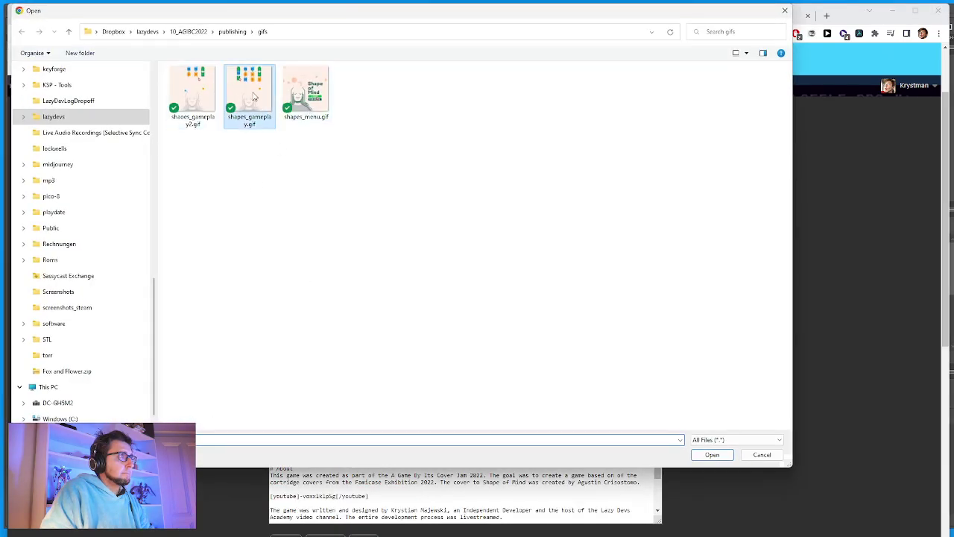
double_click(253, 97)
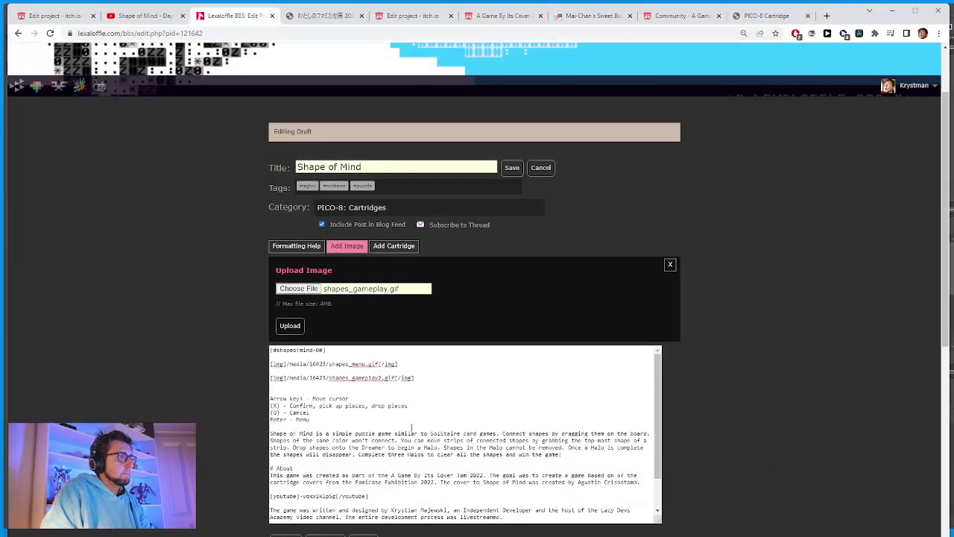
click(309, 386)
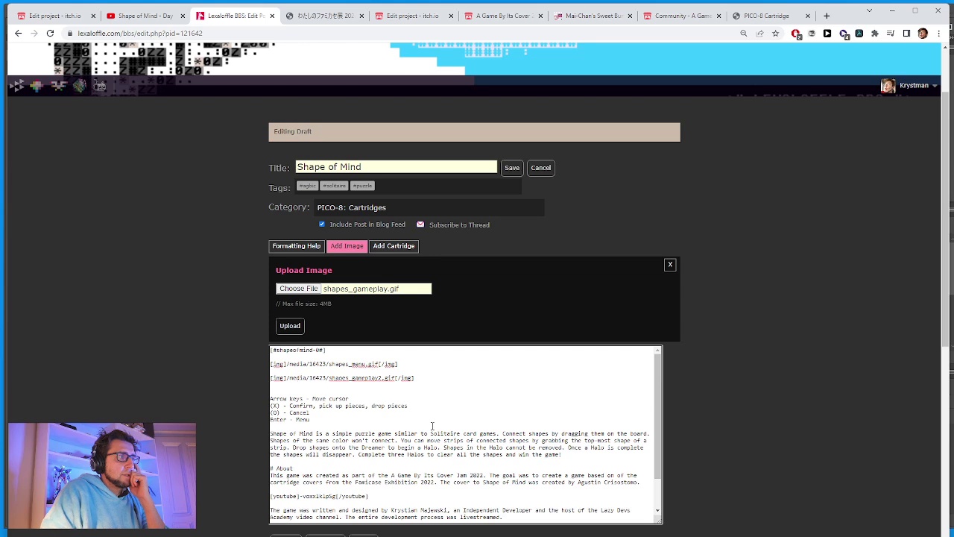
key(Return)
click(292, 326)
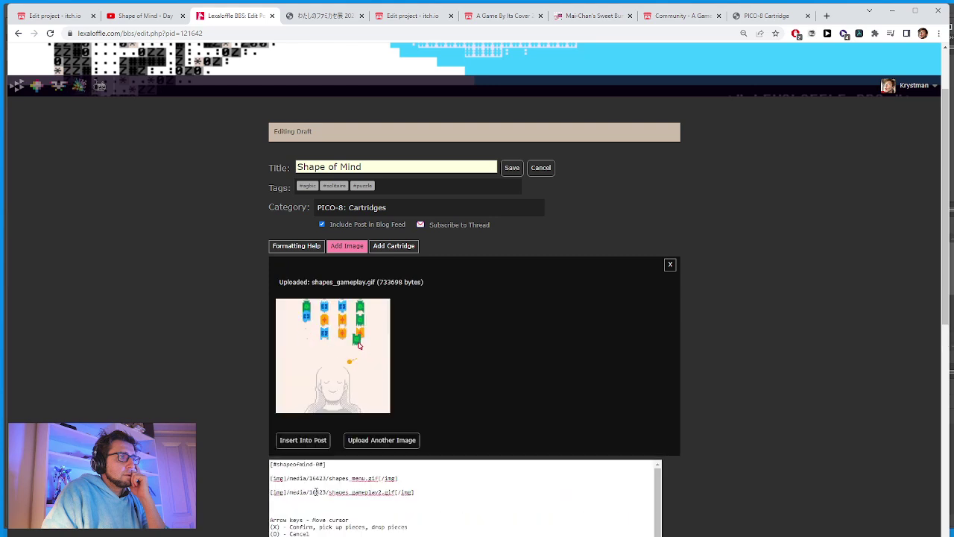
click(298, 441)
click(427, 509)
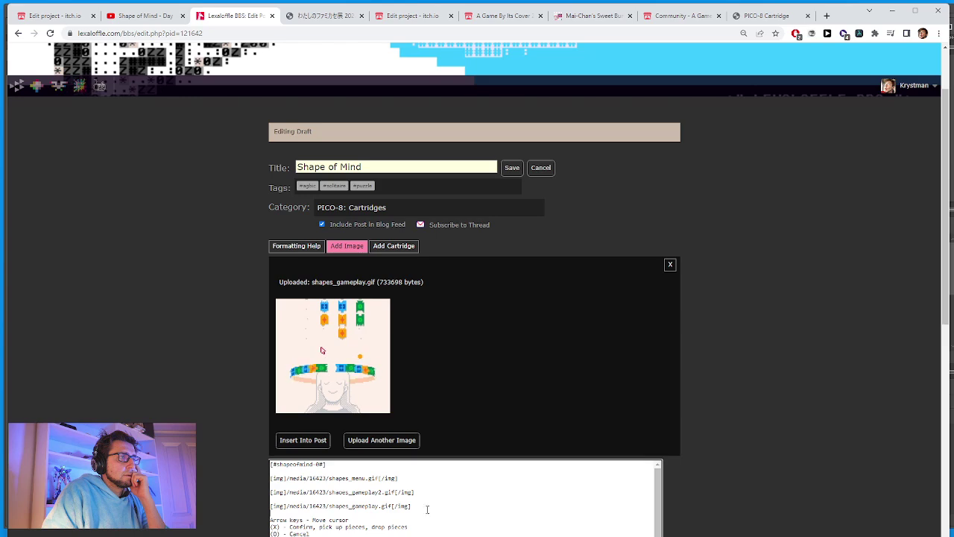
Preview the post and examine how large the three embedded GIFs appear beneath the cartridge.
scroll(427, 506, down, 1)
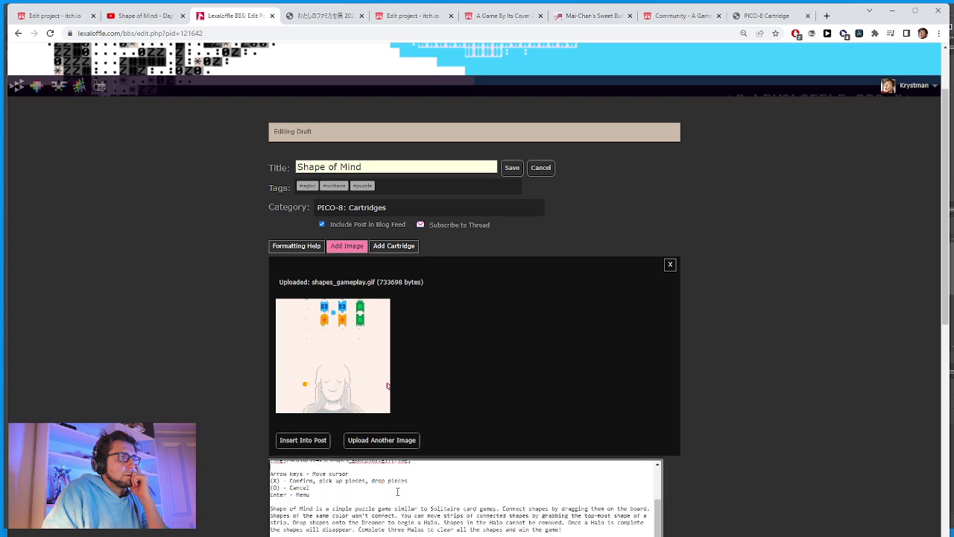
scroll(427, 506, down, 2)
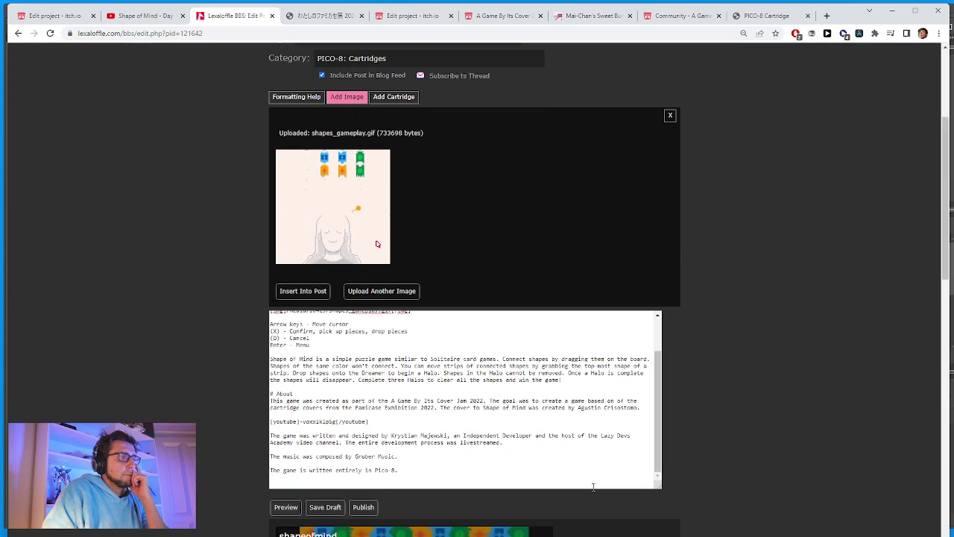
scroll(594, 498, down, 5)
scroll(588, 488, down, 7)
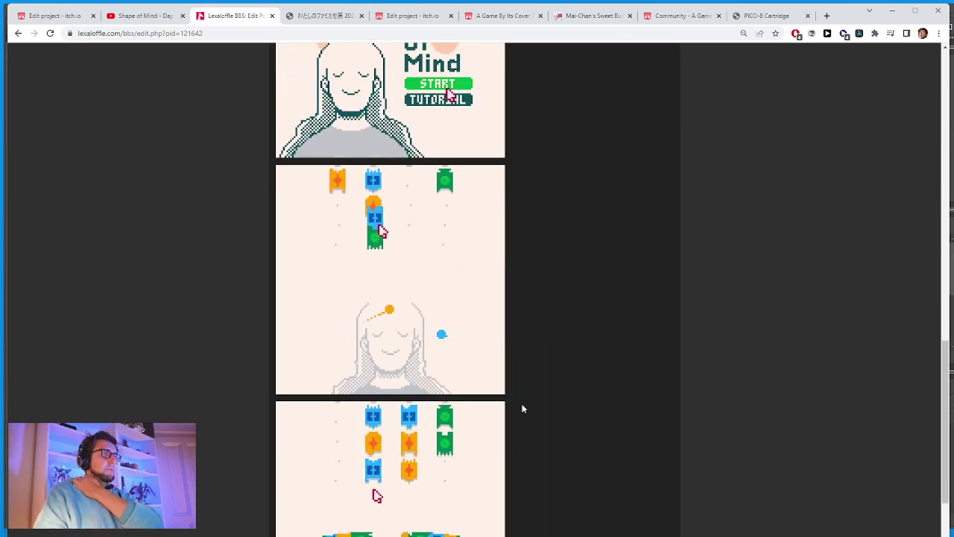
scroll(522, 408, up, 3)
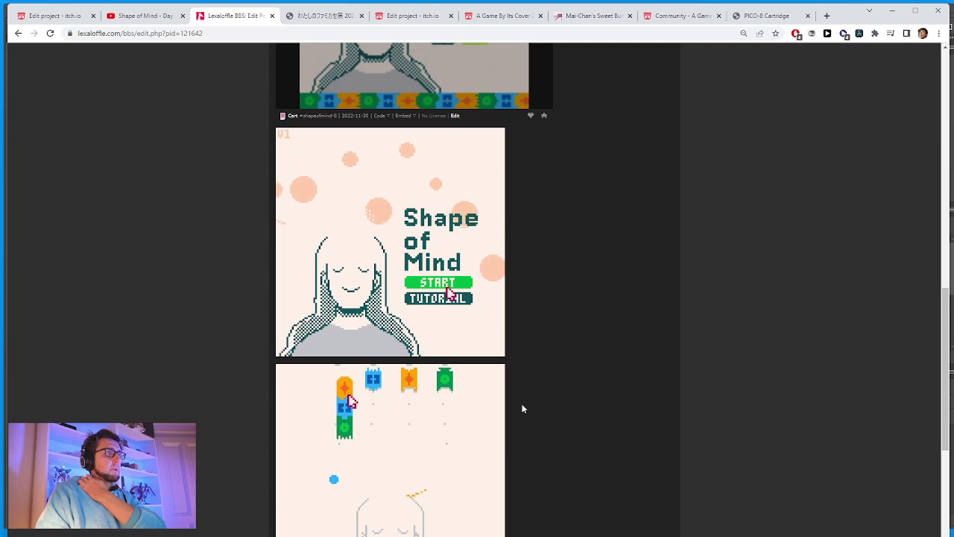
scroll(522, 408, up, 3)
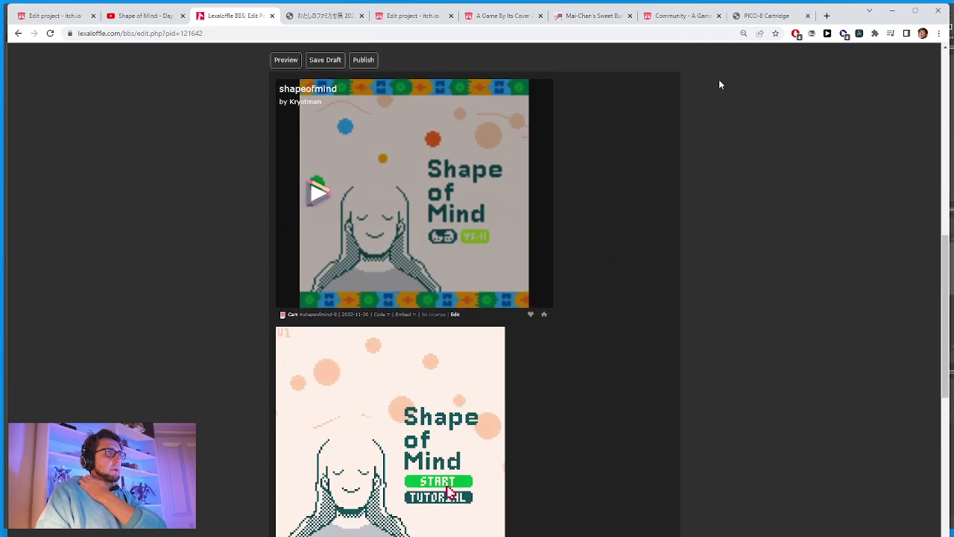
Search Google for "gif scaler" in a new browser tab and open ezgif.com's animated GIF resizer.
click(826, 16)
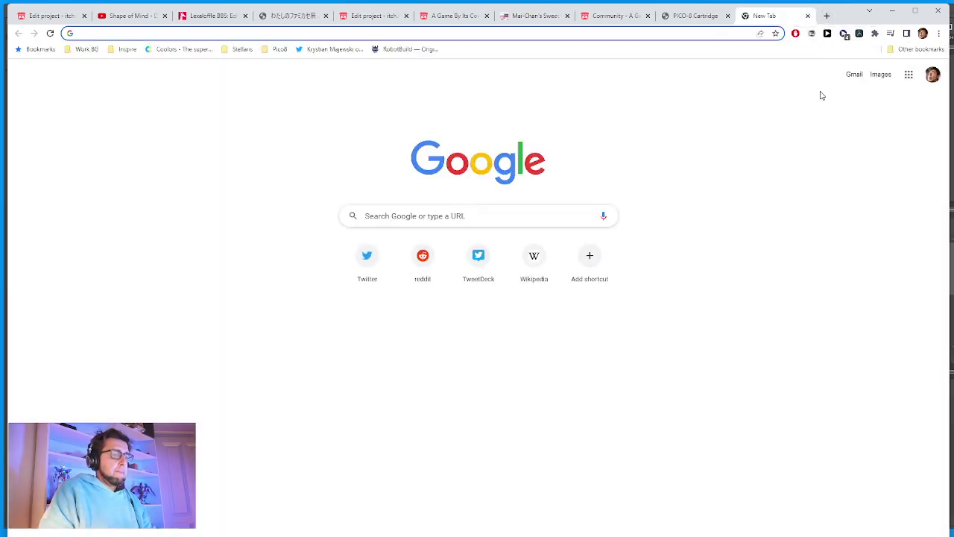
text(gif scl)
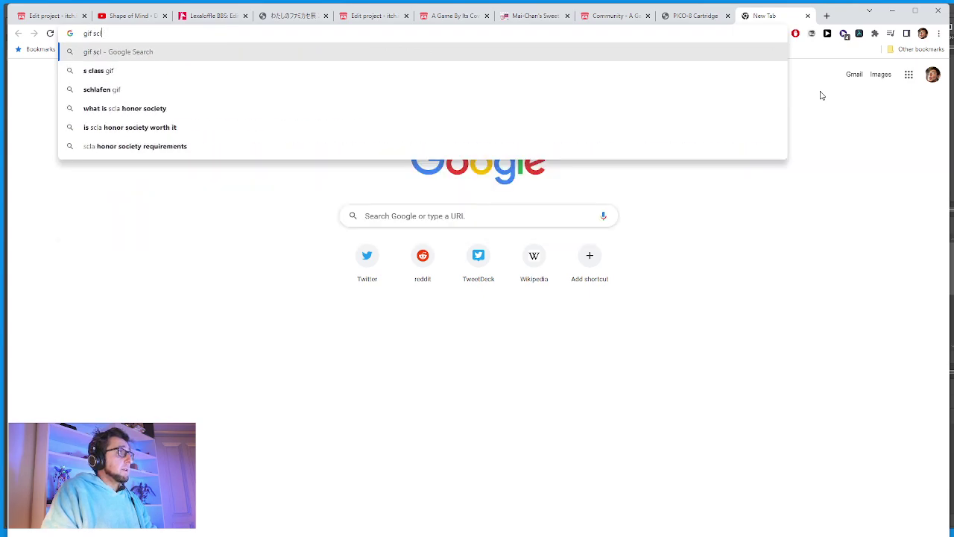
key(BackSpace)
text(aler)
key(Return)
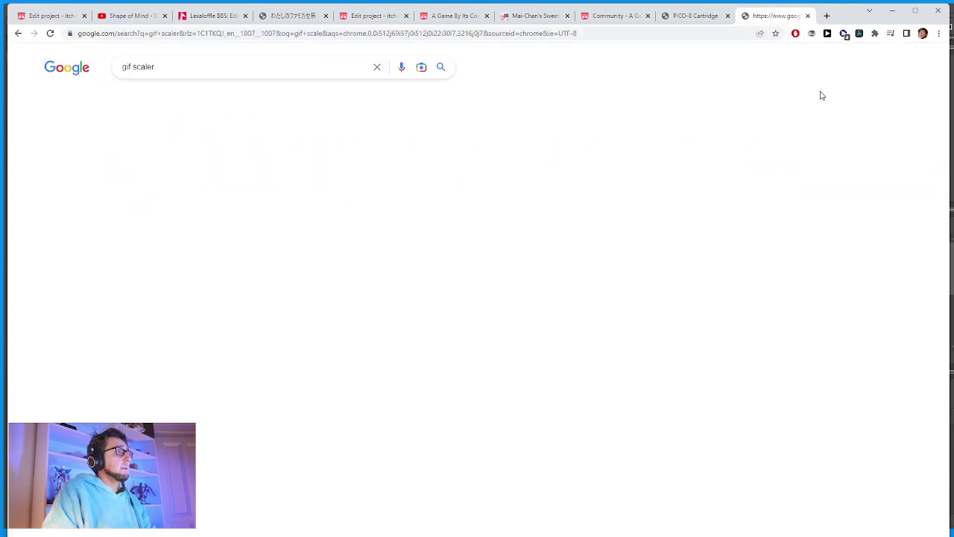
click(200, 153)
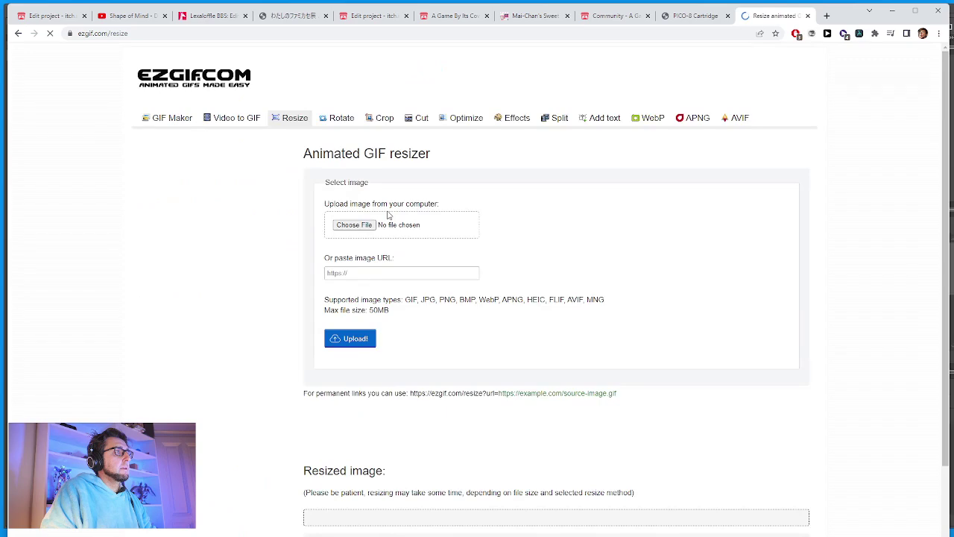
Load shapes_menu.gif from the gifs folder into the resizer and resize it to a width of 256 px with automatic height.
click(363, 225)
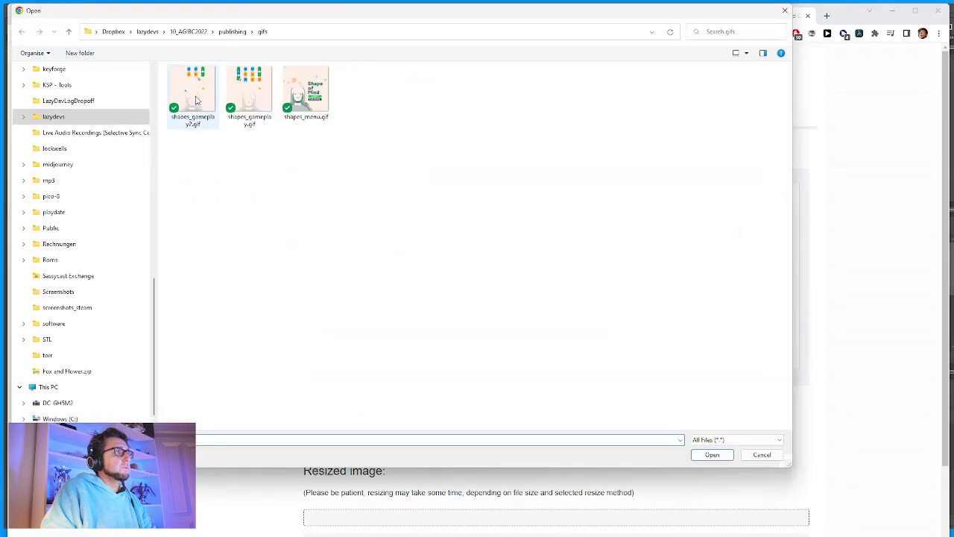
click(194, 92)
double_click(306, 91)
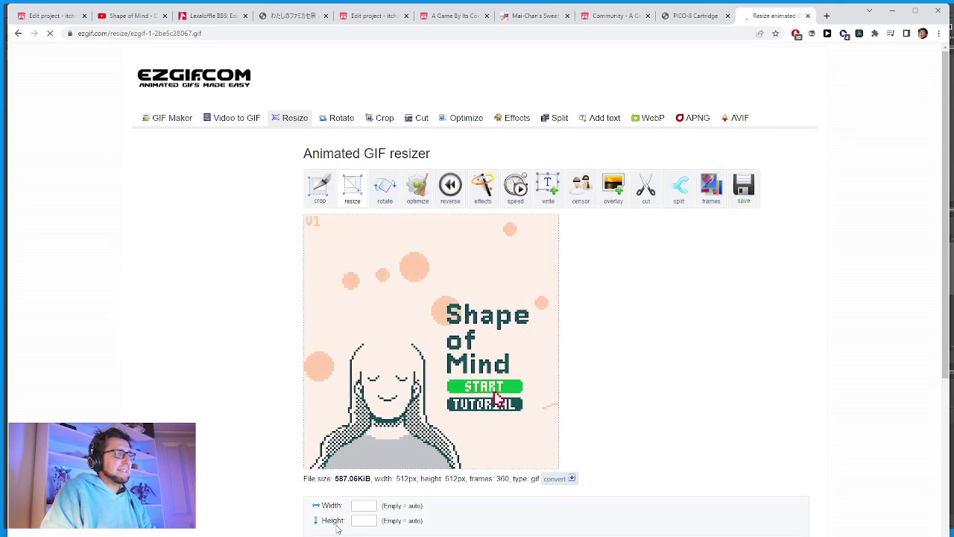
click(364, 505)
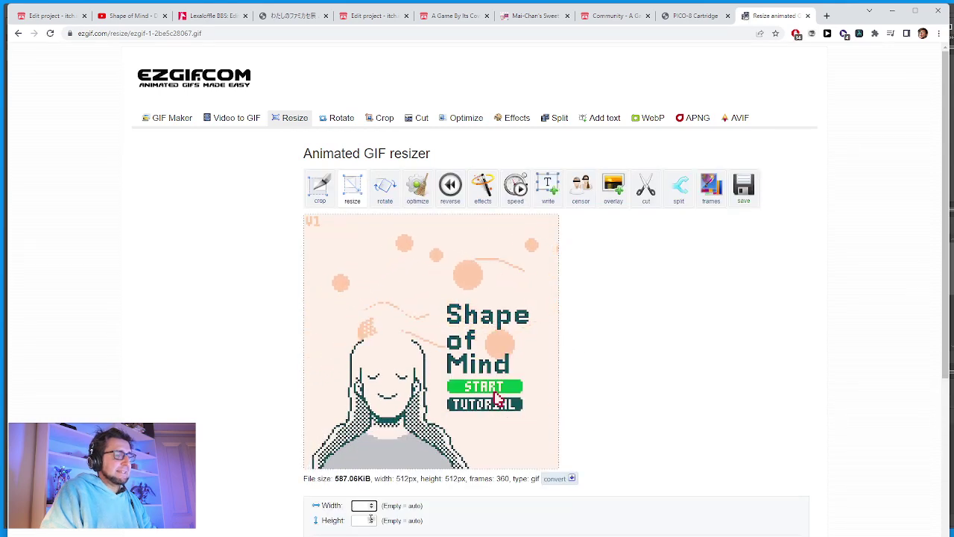
text(24)
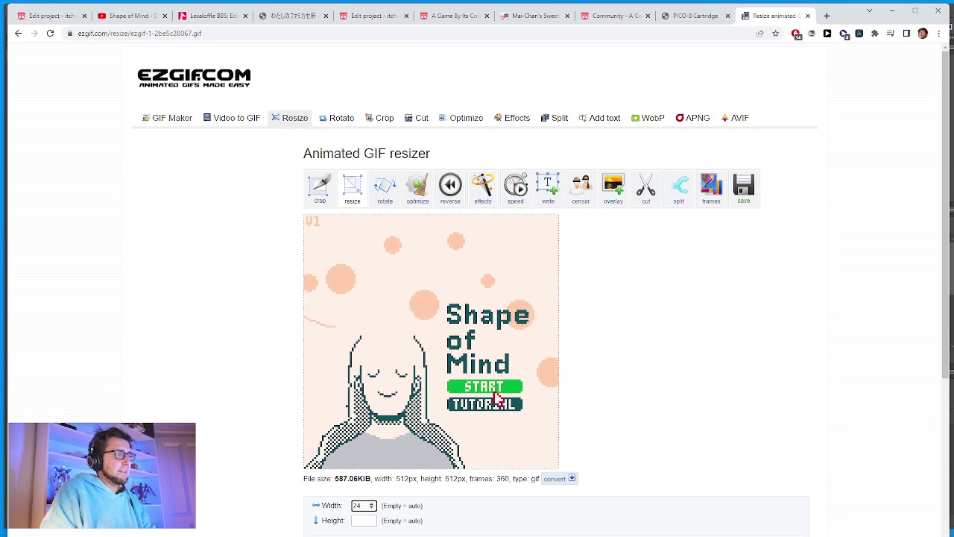
text(6)
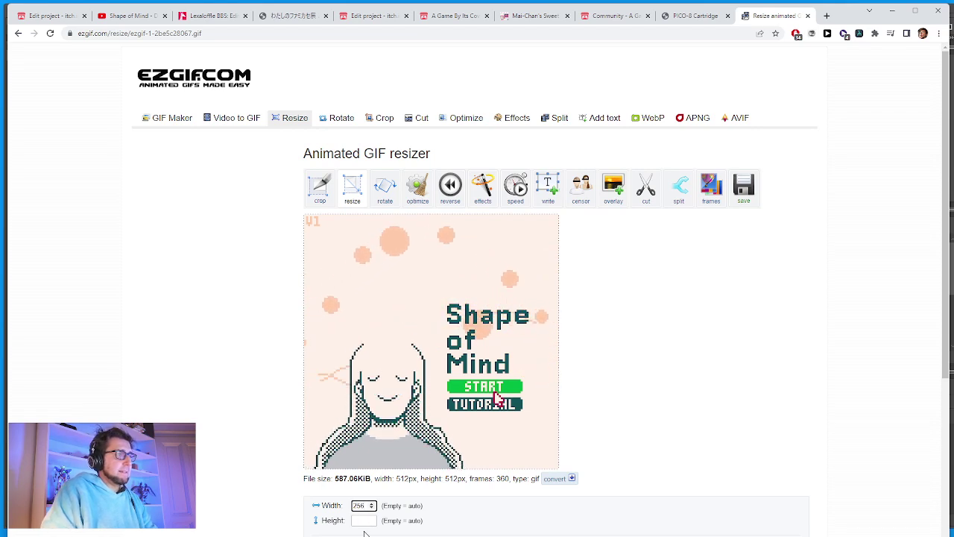
scroll(362, 531, down, 2)
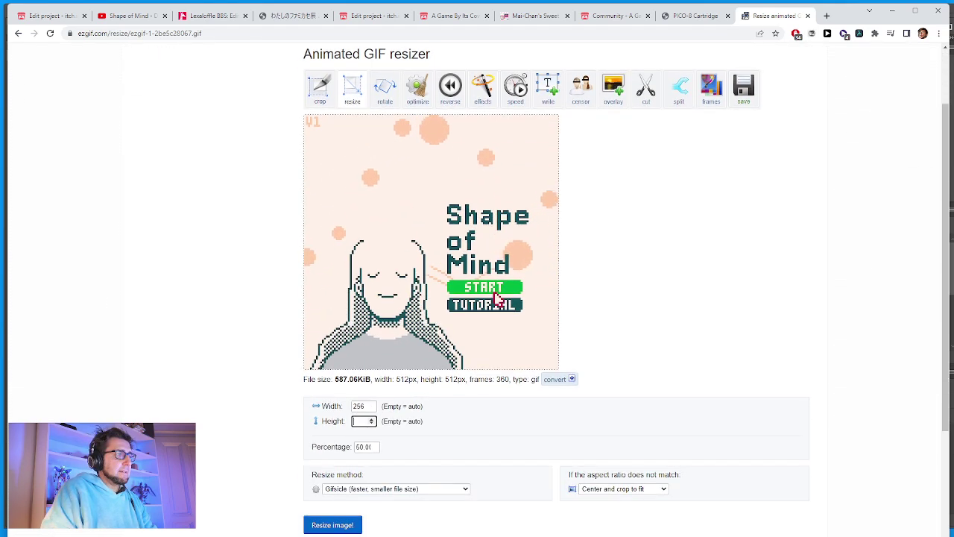
click(343, 527)
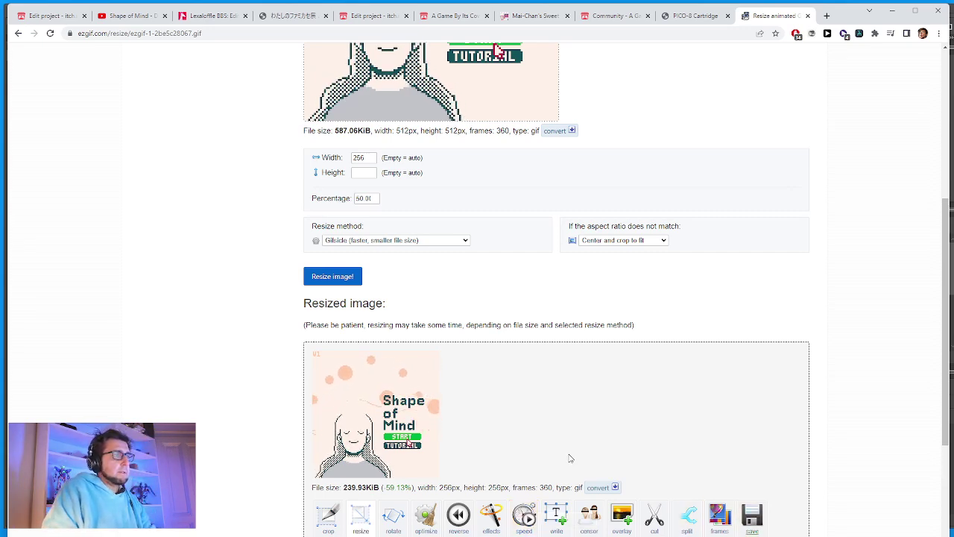
Load shapes_gameplay.gif from the gifs folder into the resizer and resize it to a width of 256 px with automatic height.
scroll(460, 248, up, 5)
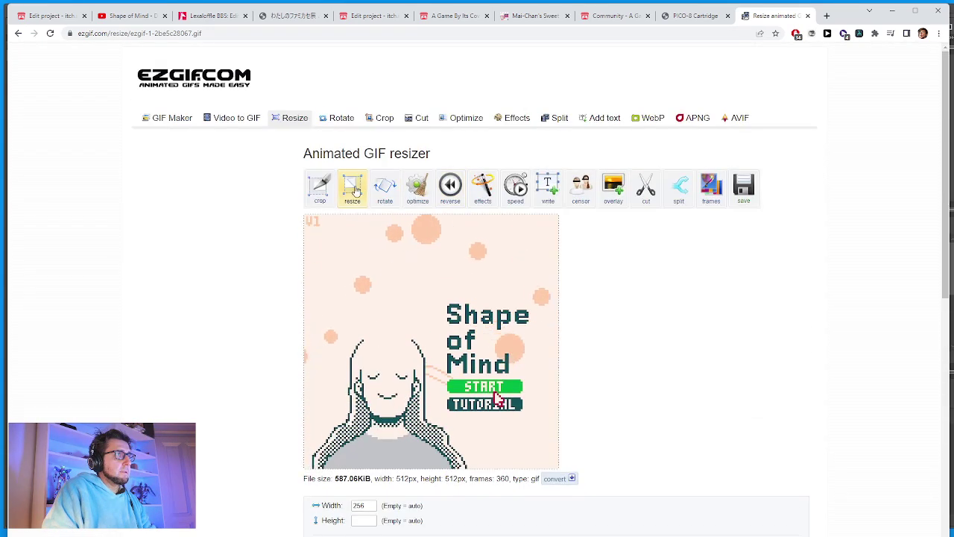
click(355, 190)
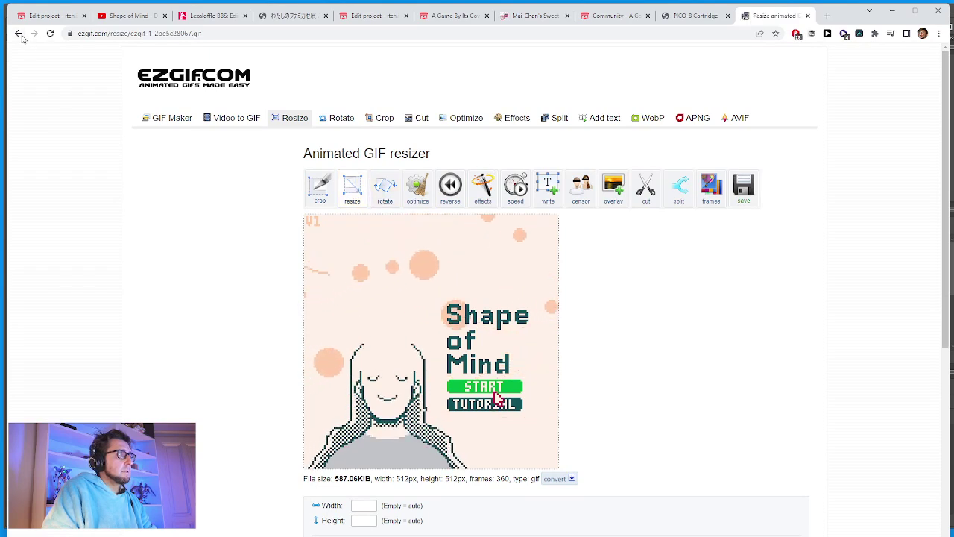
key(alt+Left)
click(340, 222)
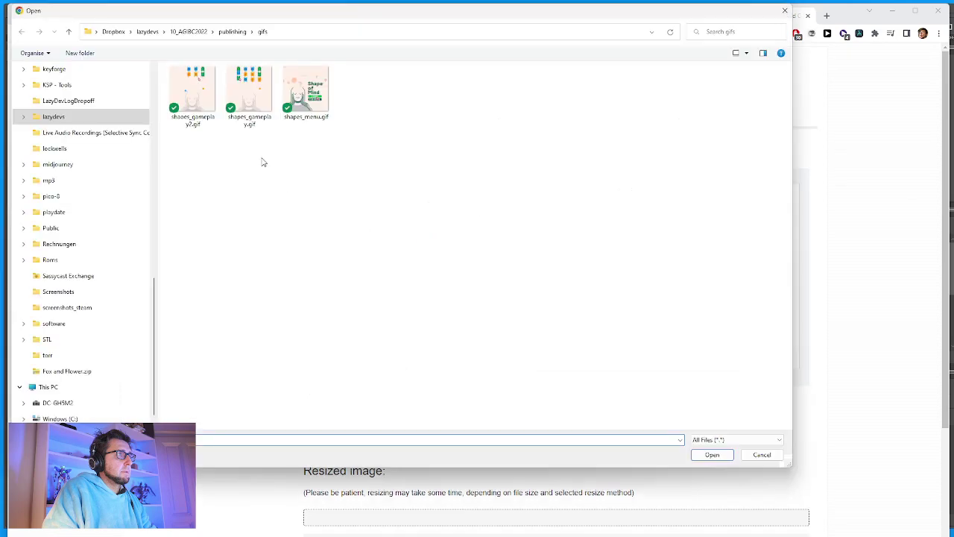
double_click(256, 102)
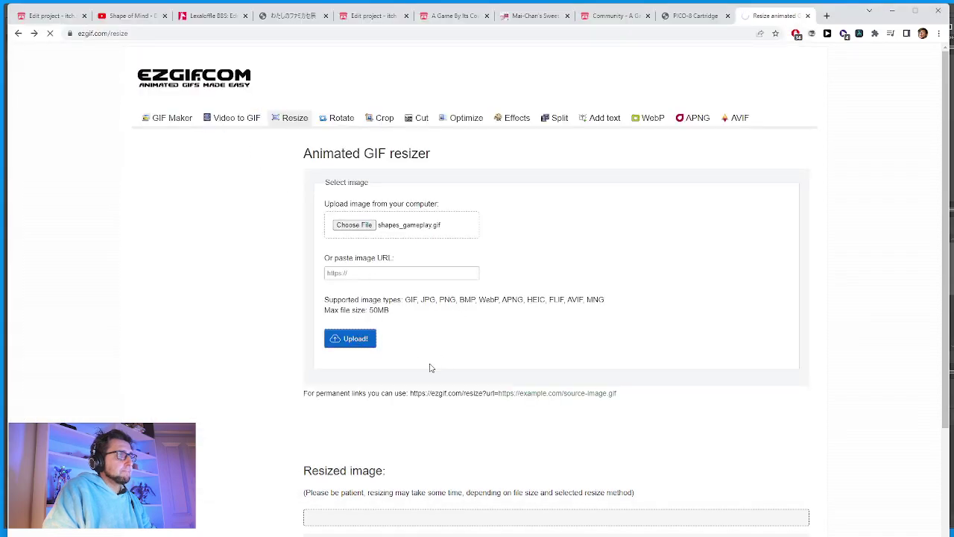
scroll(432, 368, down, 2)
click(364, 405)
text(2)
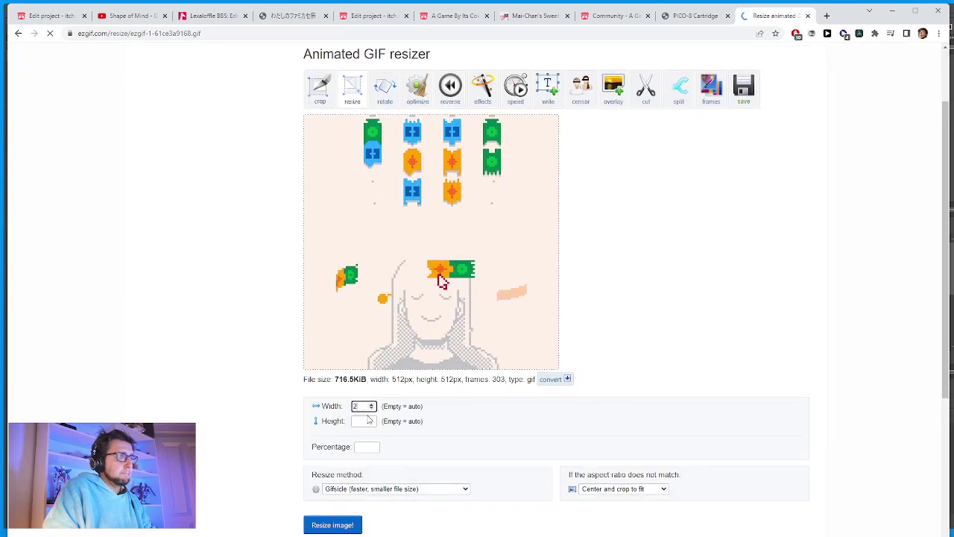
text(56)
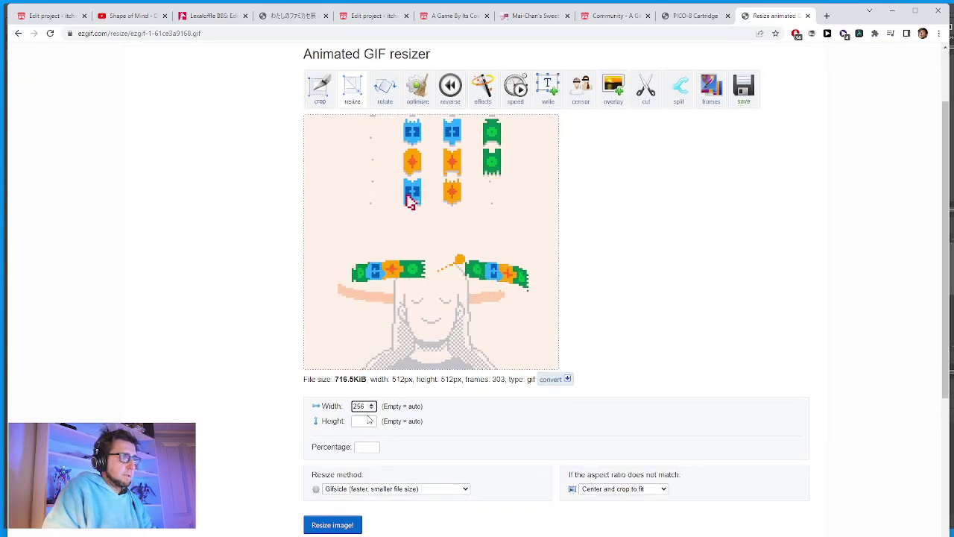
key(Tab)
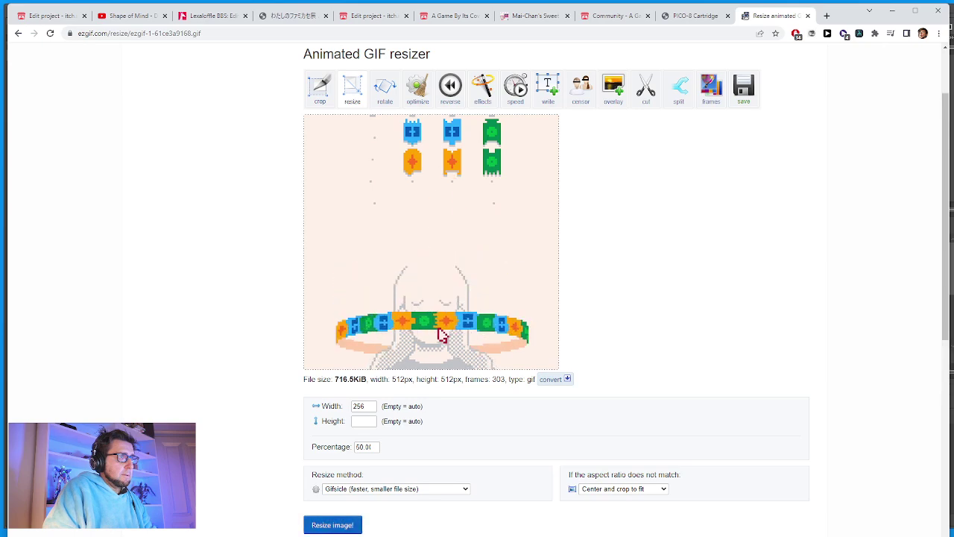
key(Return)
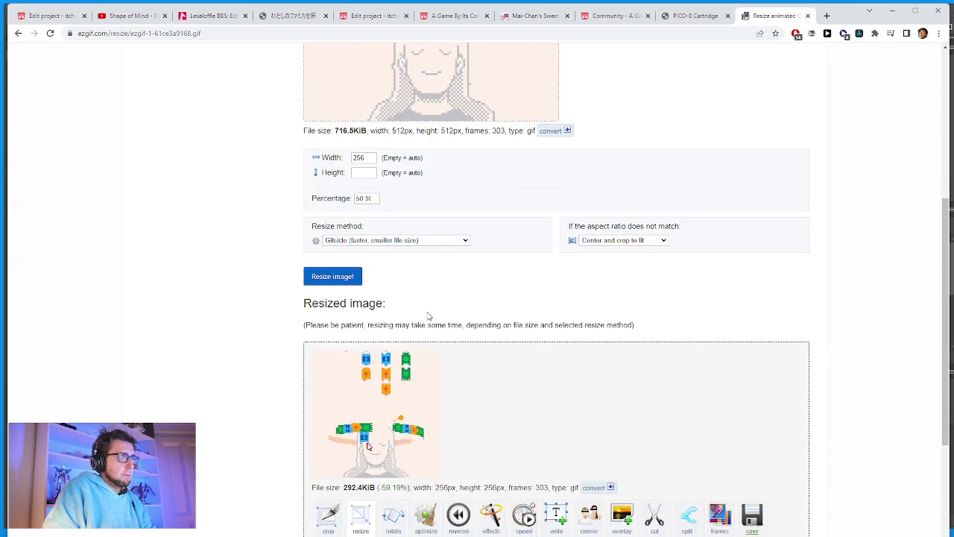
Load the gameplay2 GIF from the gifs folder into the resizer and resize it to a width of 256 px with automatic height.
scroll(428, 316, up, 3)
key(alt+Left)
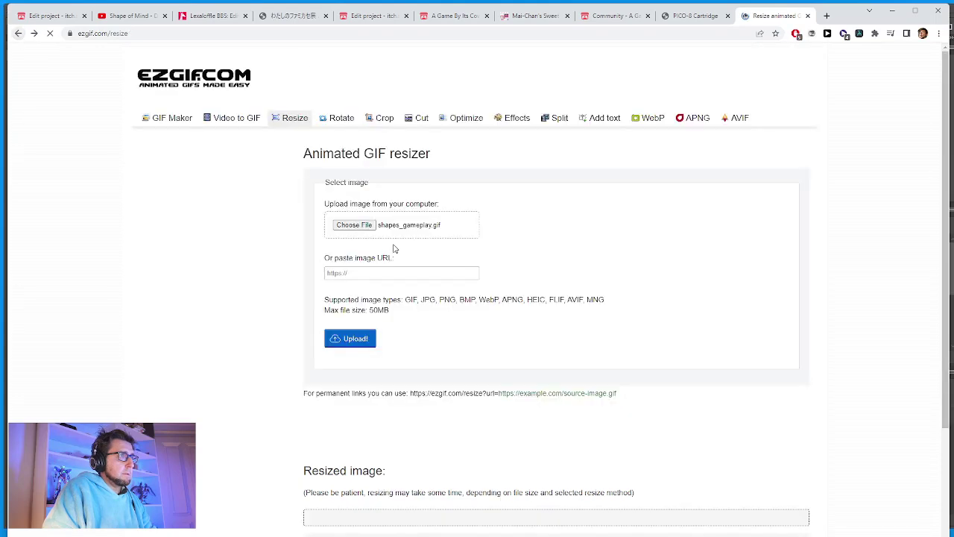
click(354, 224)
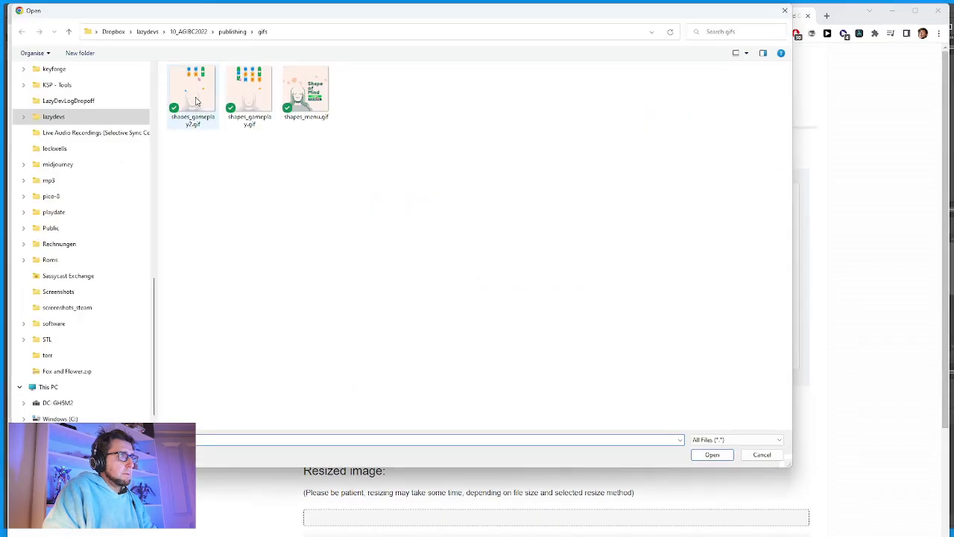
double_click(196, 100)
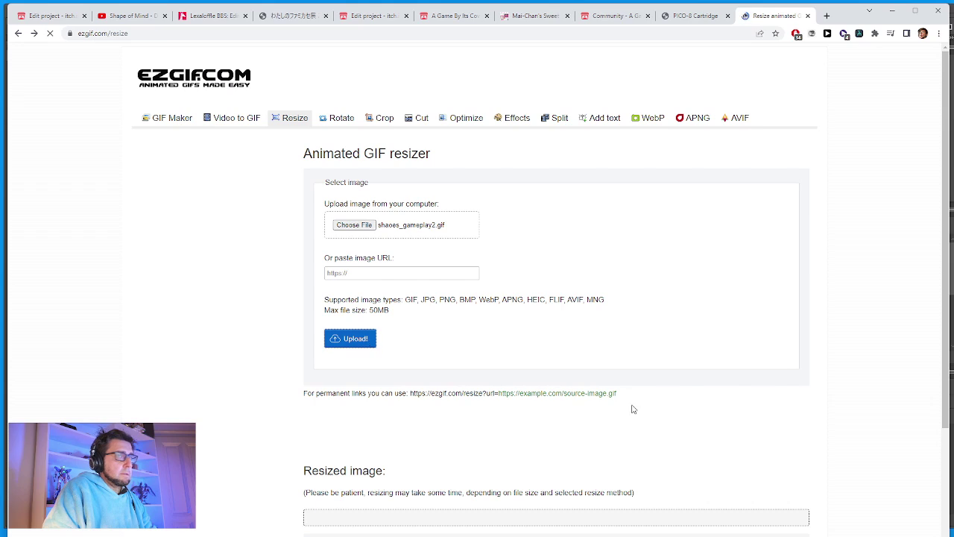
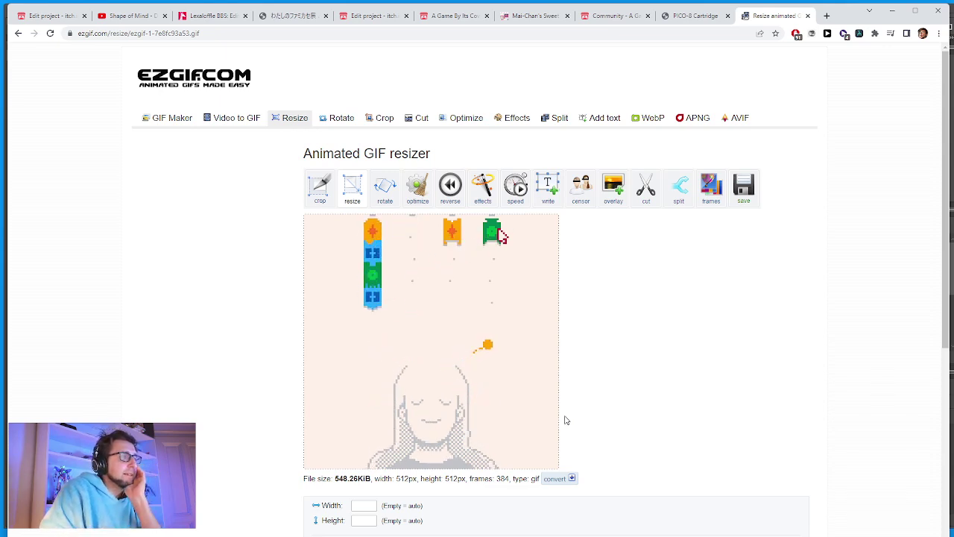
text(25)
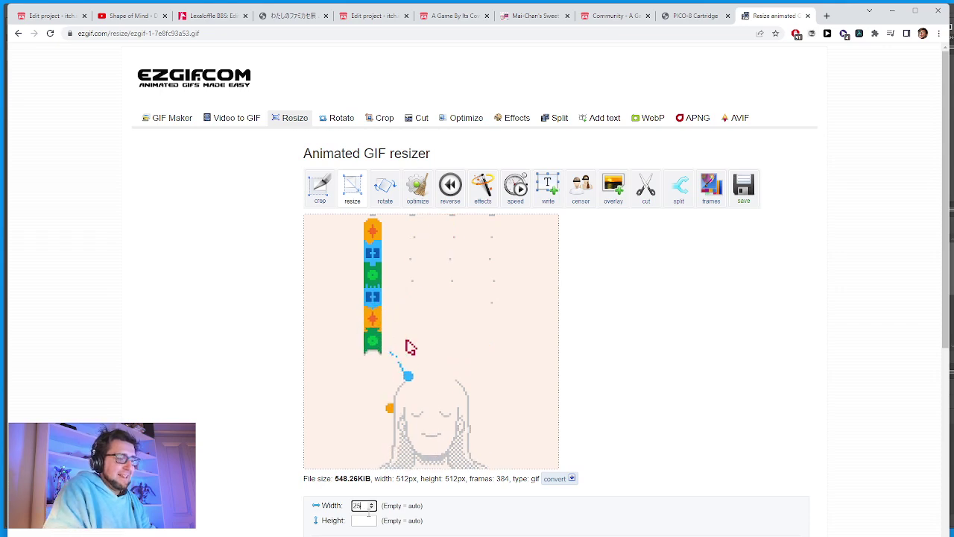
text(6)
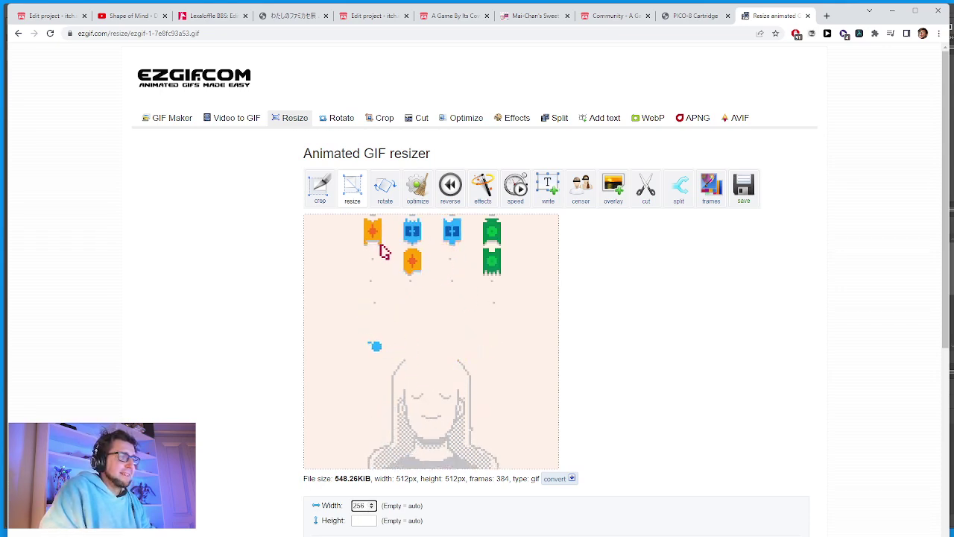
click(310, 483)
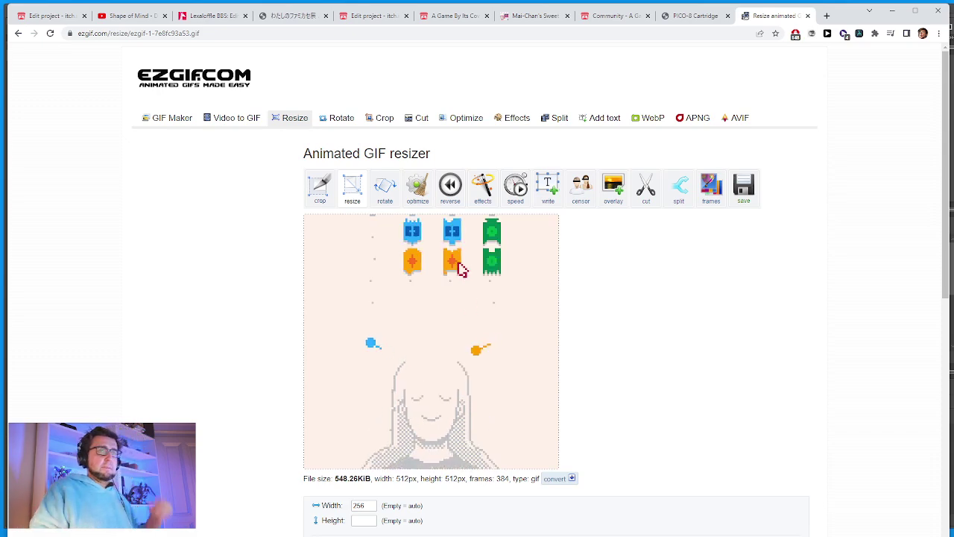
scroll(420, 507, down, 3)
scroll(419, 516, down, 2)
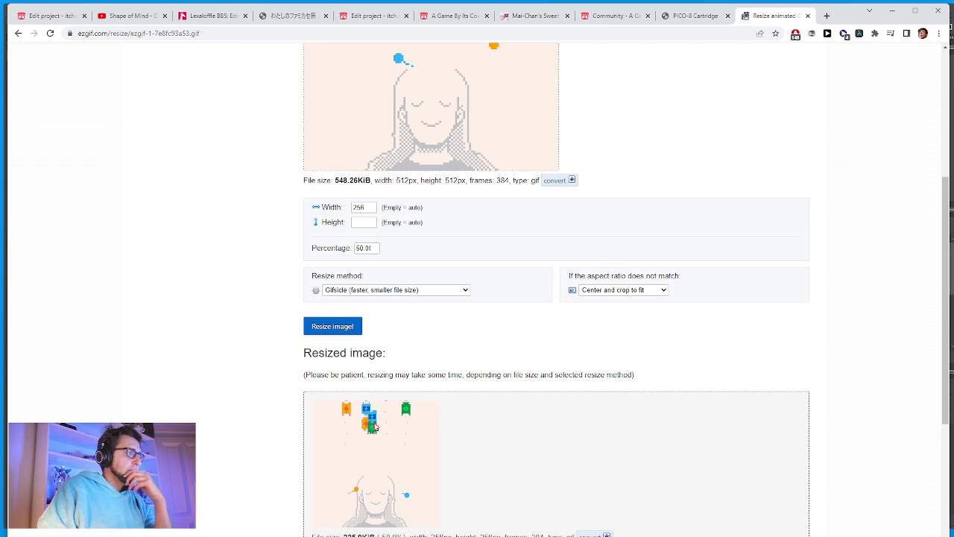
Switch to the Downloads folder in File Explorer and rename ezgif.com-gif-maker.gif as shapes_sml_men.gif.
key(alt+Tab)
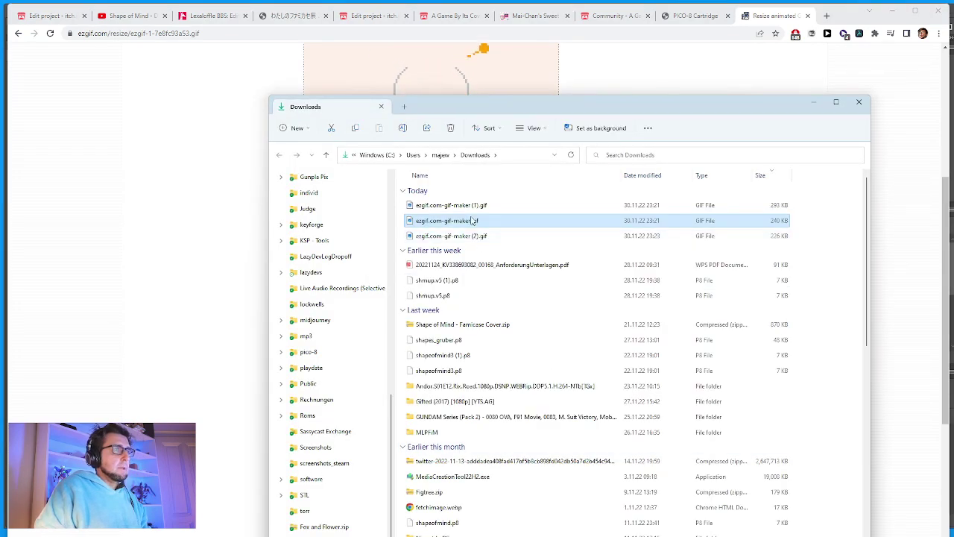
click(471, 222)
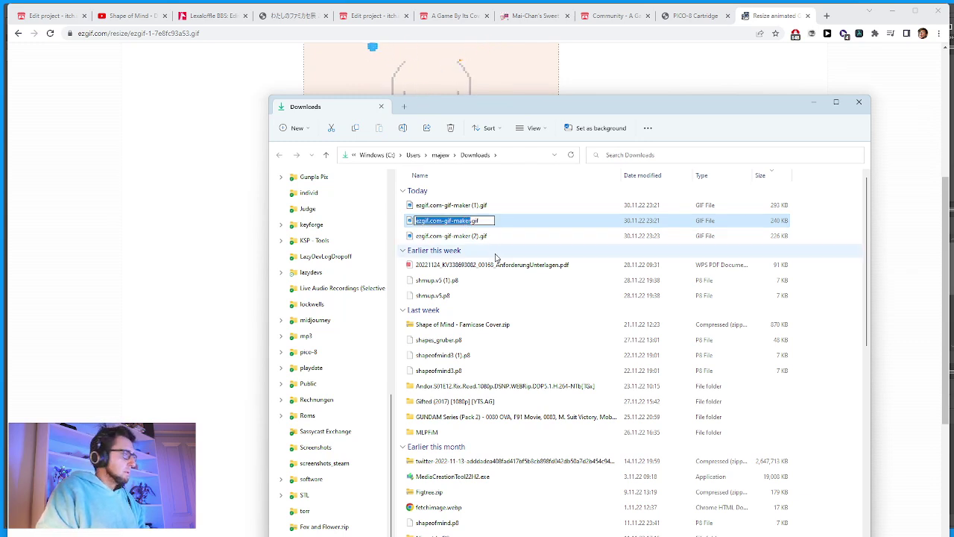
text(shape)
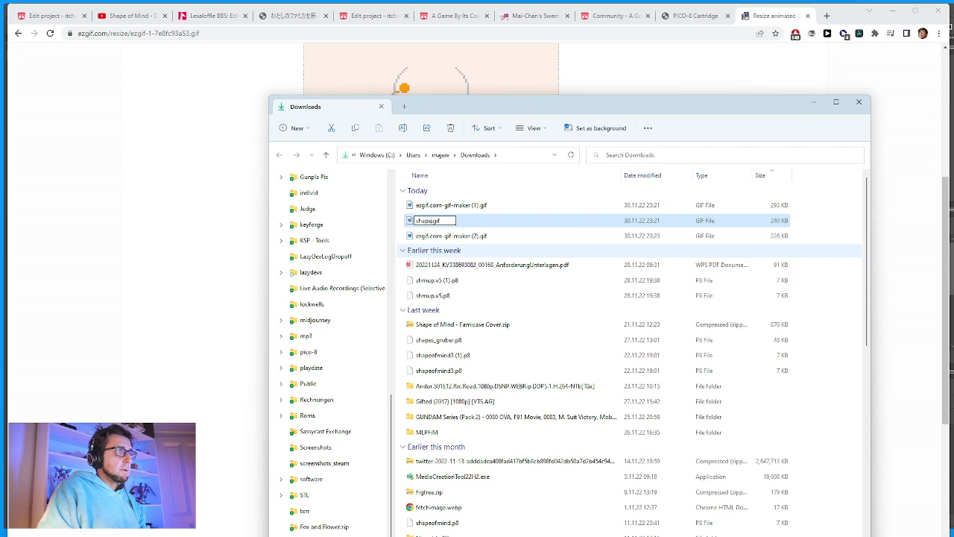
text(s_smal)
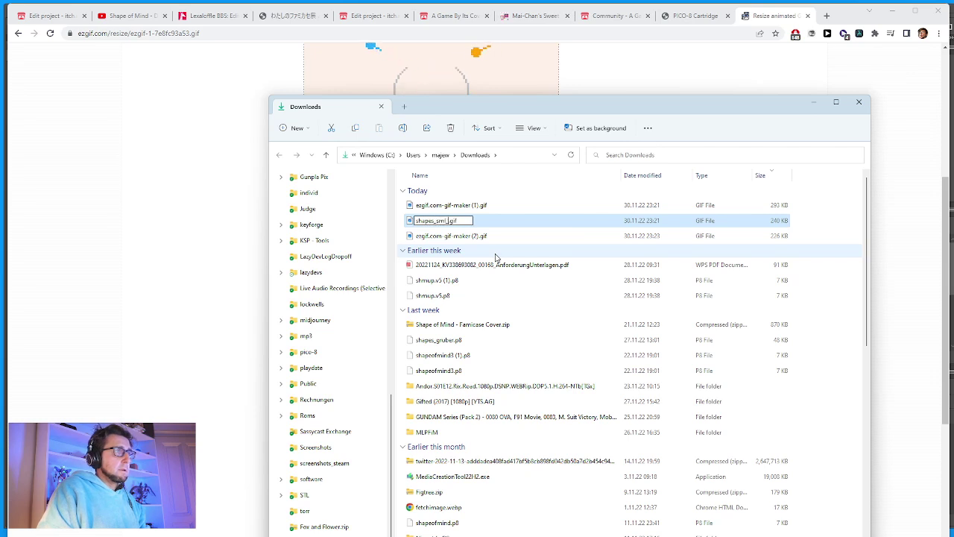
key(Return)
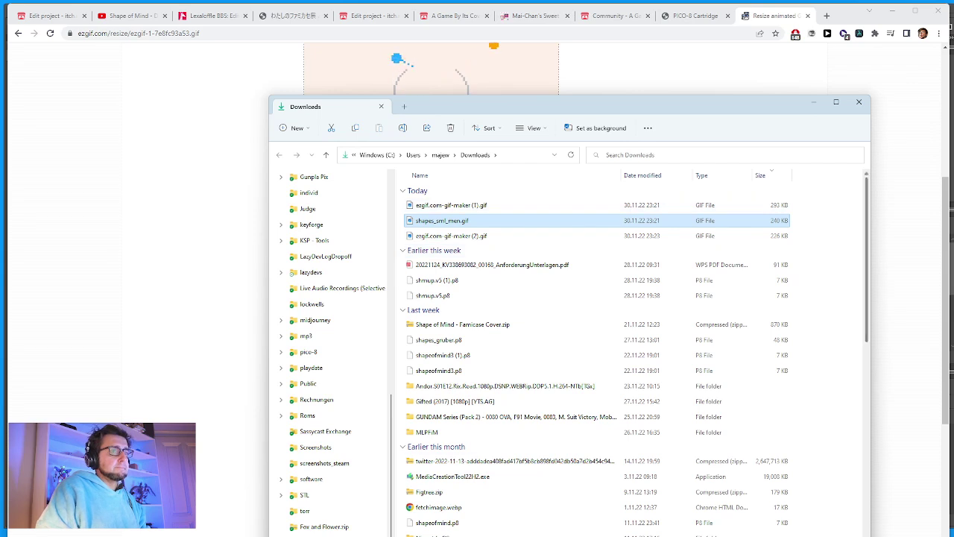
Copy the three resized GIFs from Downloads and open Dropbox > lazydevs > 10_AGIBC2022 > publishing.
ctrl+click(429, 205)
ctrl+click(417, 236)
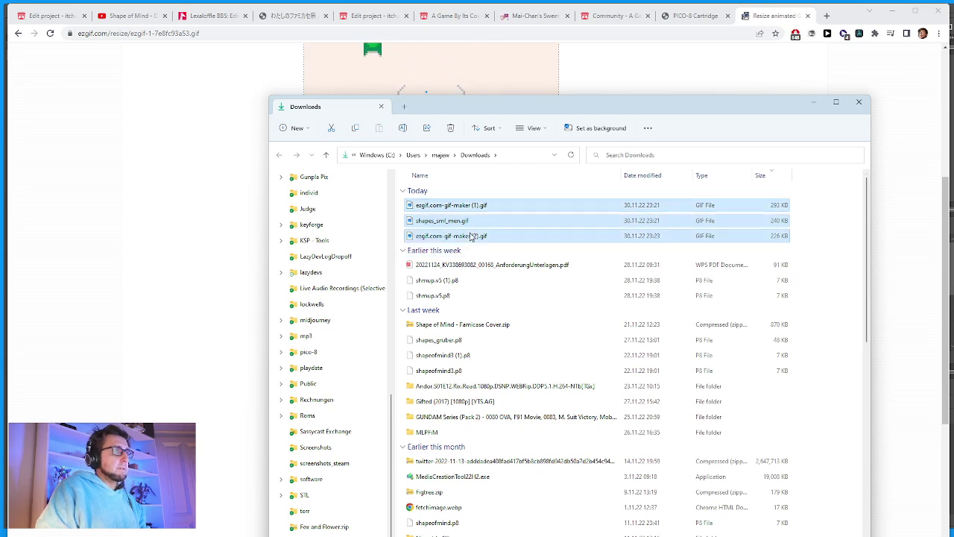
scroll(381, 395, up, 10)
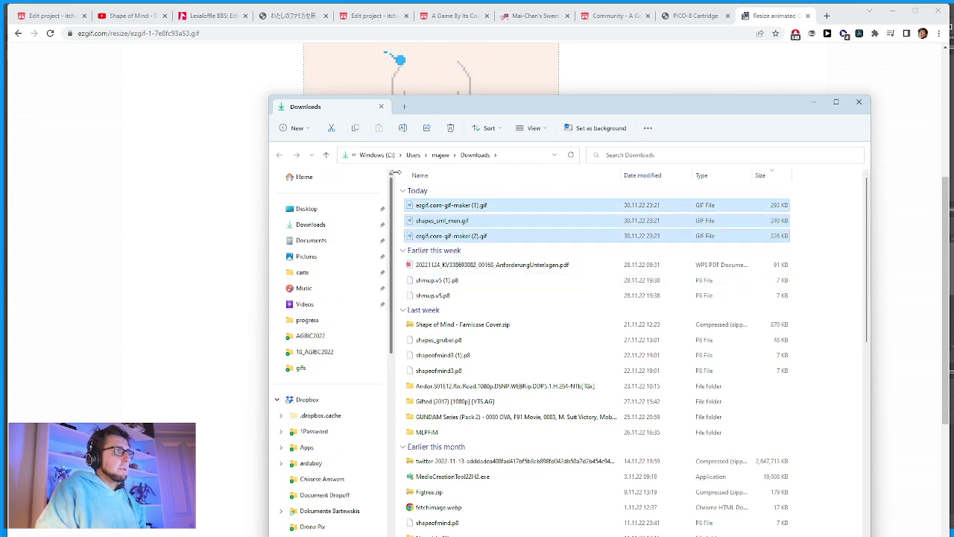
click(328, 415)
scroll(340, 417, down, 3)
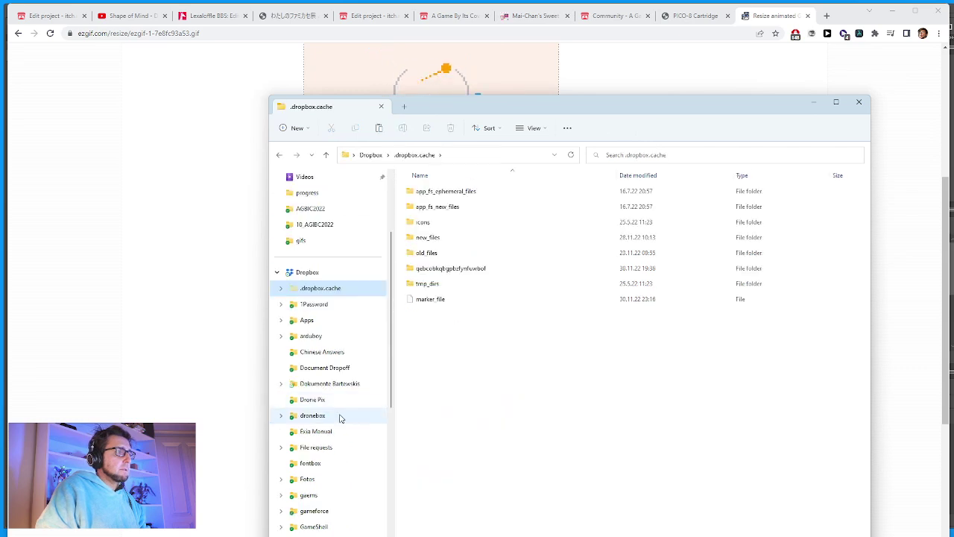
scroll(344, 444, down, 3)
click(313, 527)
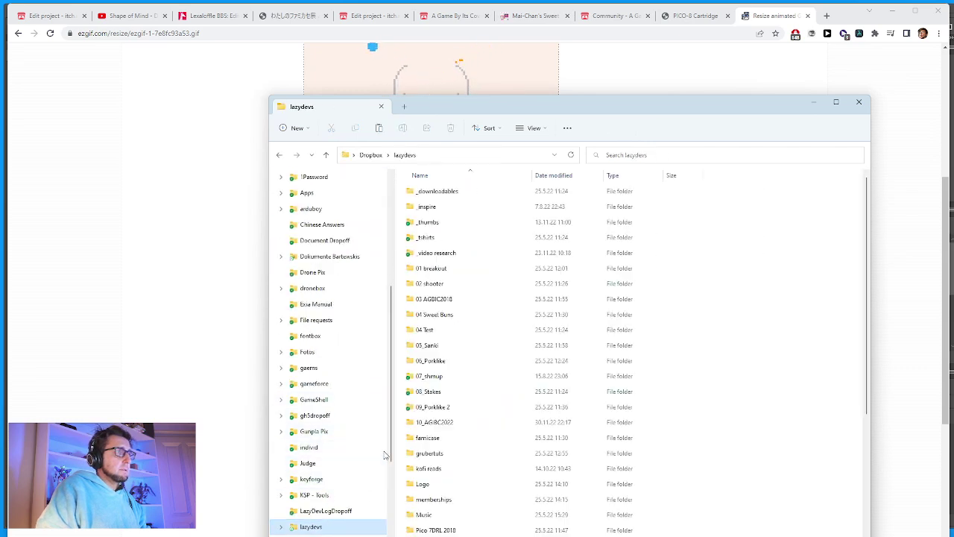
double_click(477, 421)
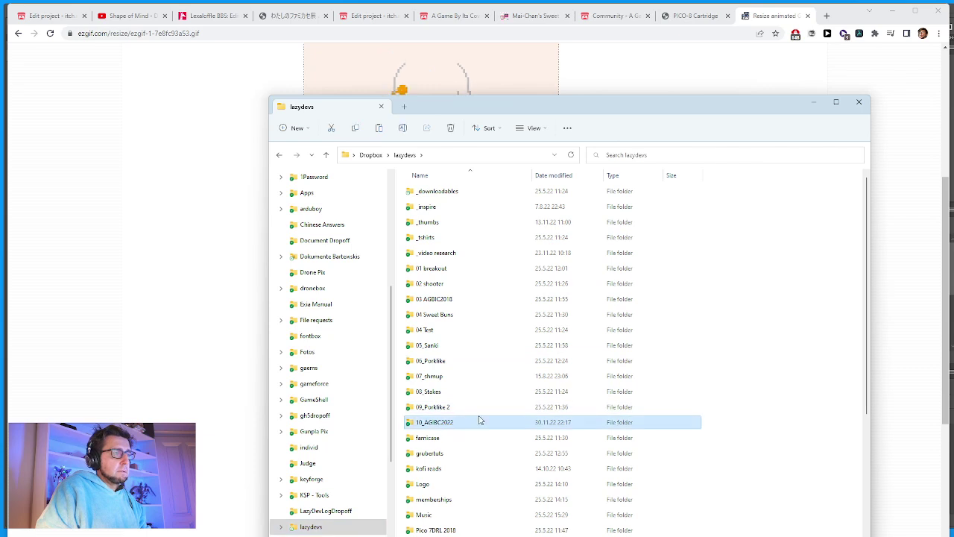
double_click(488, 198)
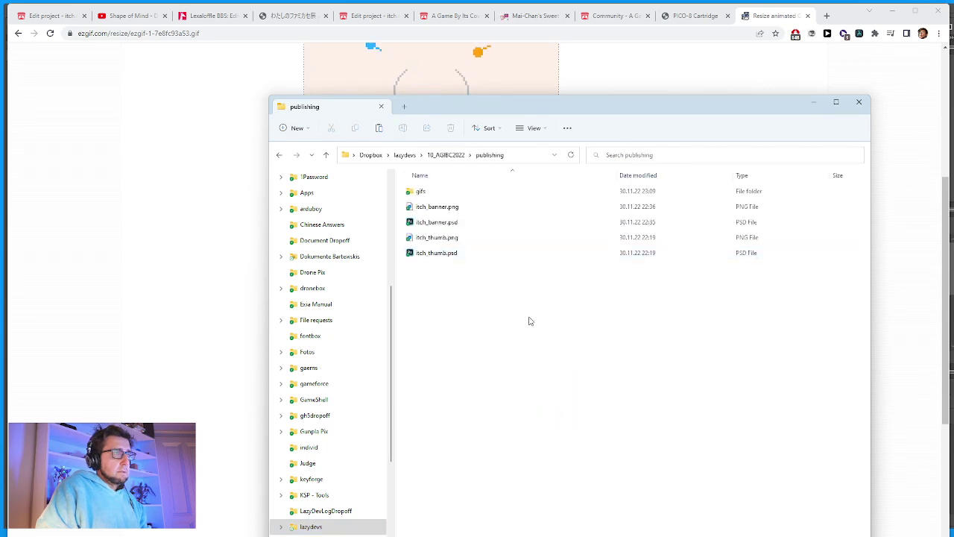
Create a folder named gifs_sml in publishing and paste the three resized GIFs into it.
right_click(506, 346)
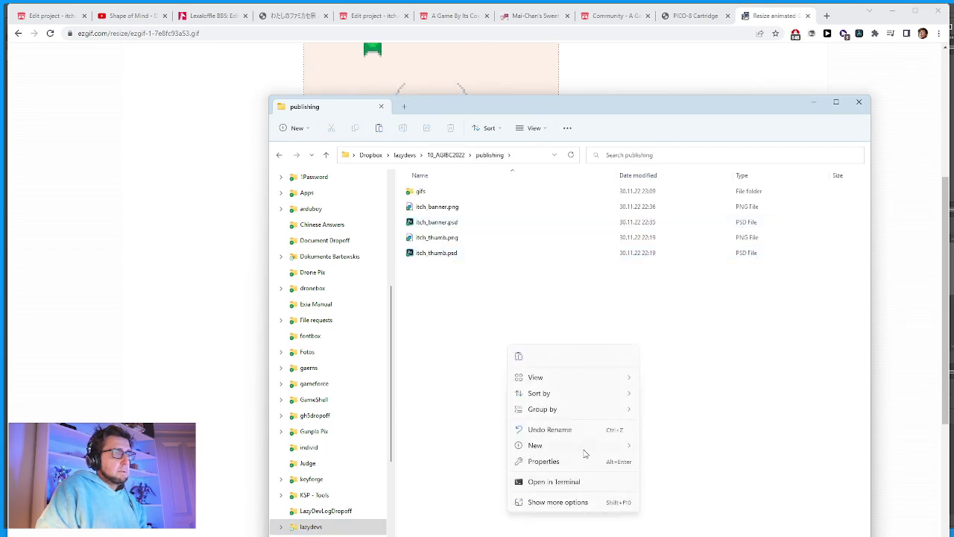
mouse_move(584, 447)
click(685, 158)
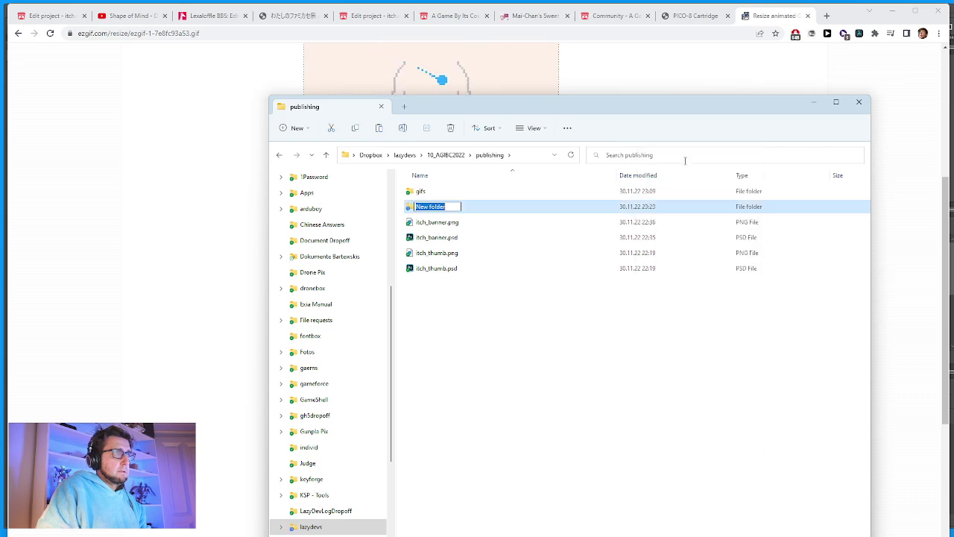
text(gifs)
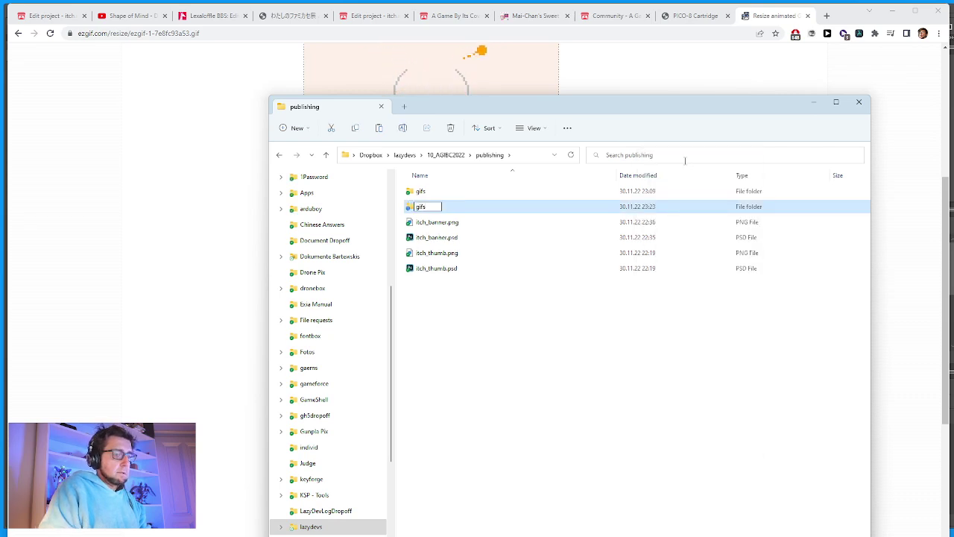
text( sm)
key(Return)
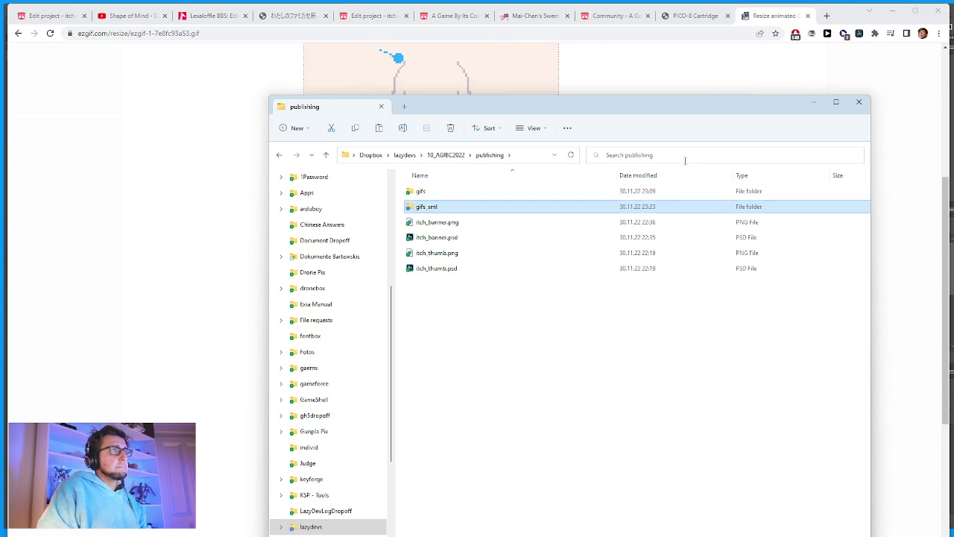
key(Return)
key(ctrl+v)
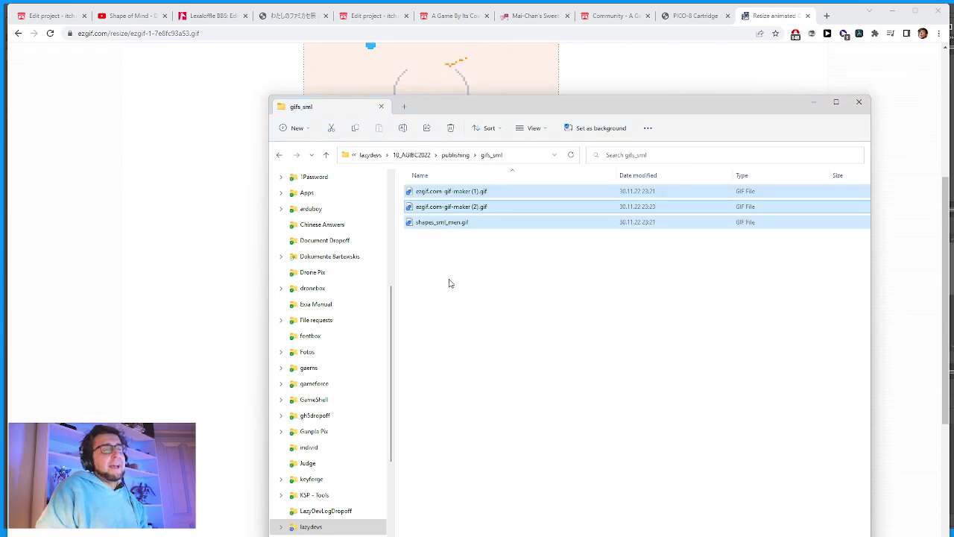
View the resized menu GIF in the image viewer to check its contents and close the viewer.
click(447, 255)
click(439, 222)
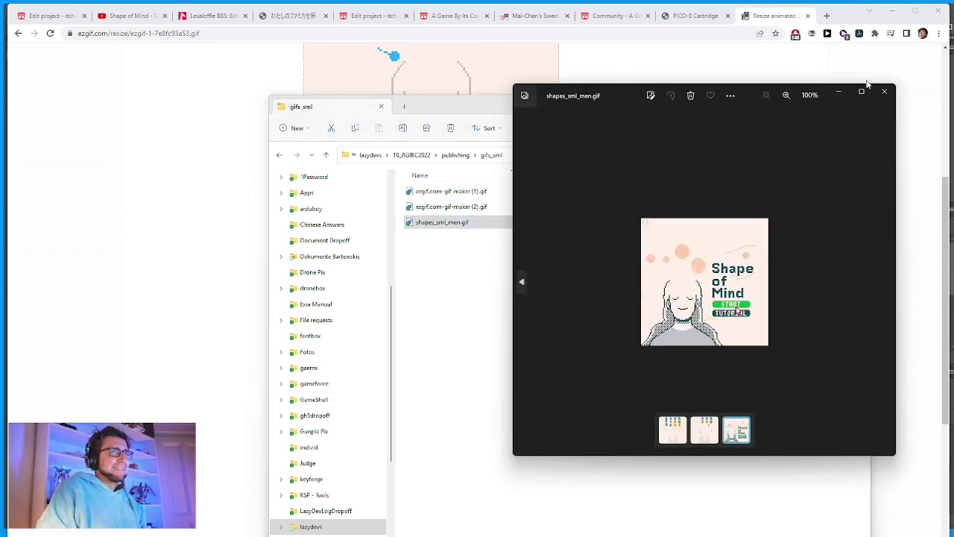
click(883, 91)
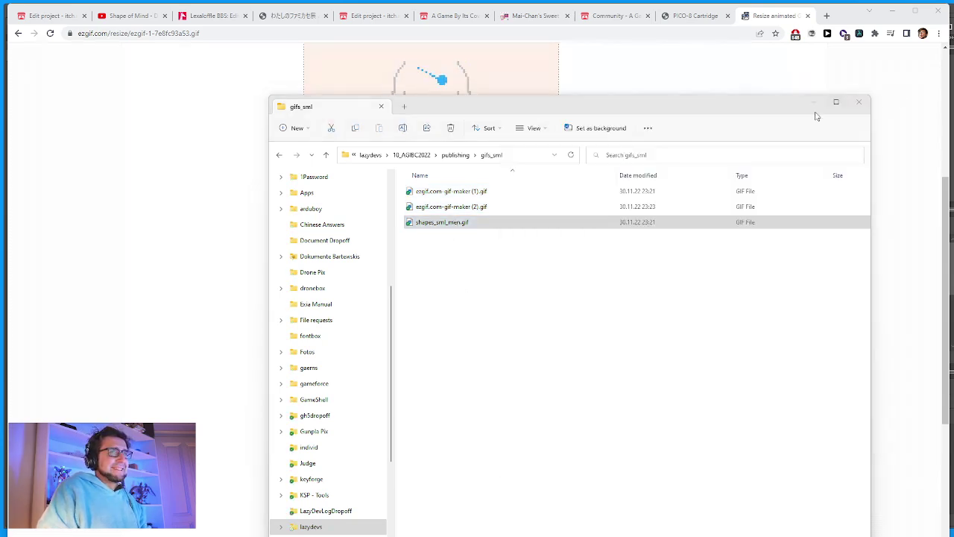
Rename shapes_sml_men.gif as shapes_sml_menu.gif and view ezgif.com-gif-maker (1).gif in the image viewer to check its contents.
click(459, 224)
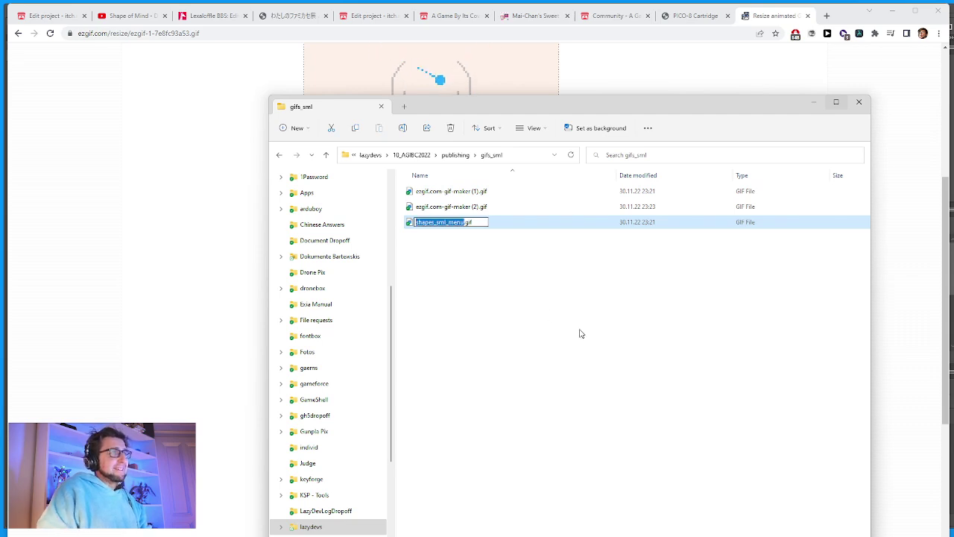
key(Return)
click(507, 192)
double_click(507, 192)
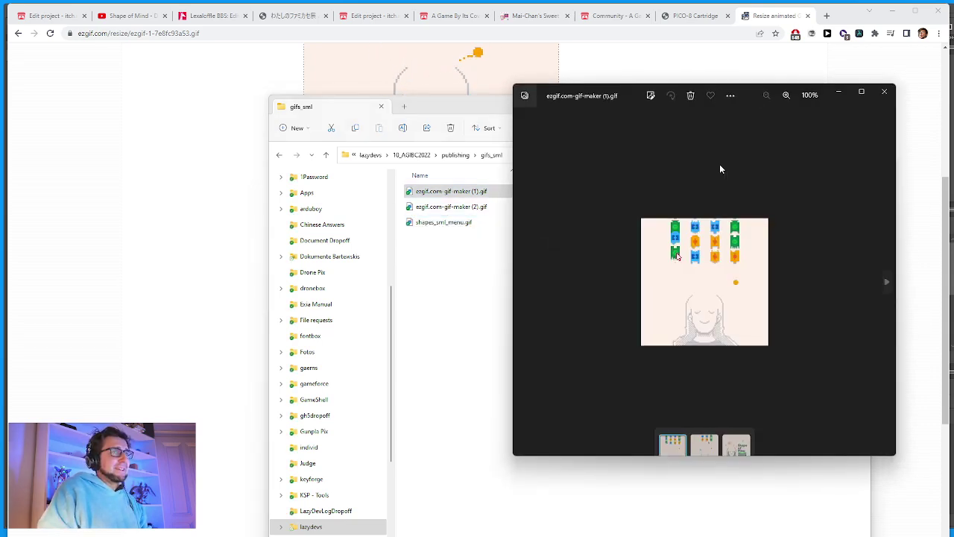
mouse_move(875, 91)
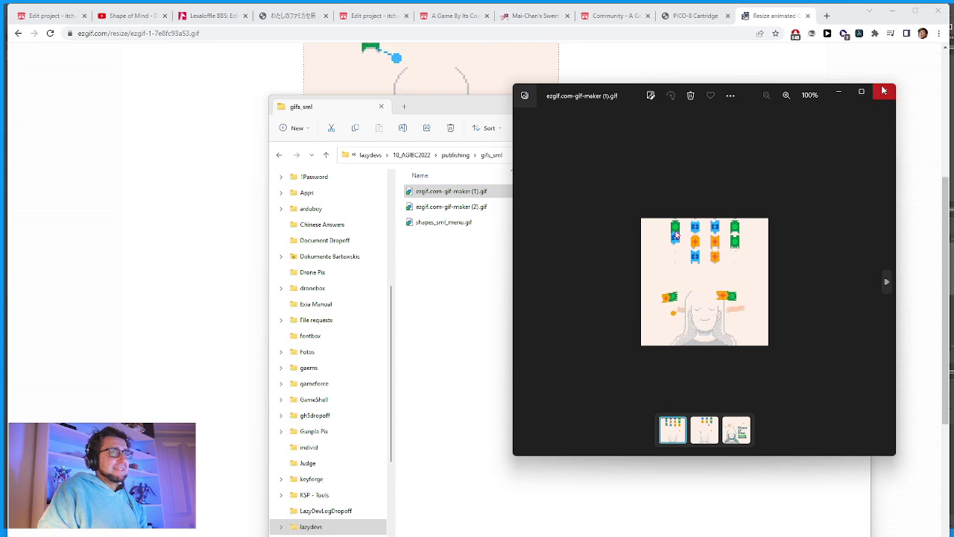
click(883, 91)
Rename ezgif.com-gif-maker (1).gif as shapes_sml_gameplay.gif.
key(F2)
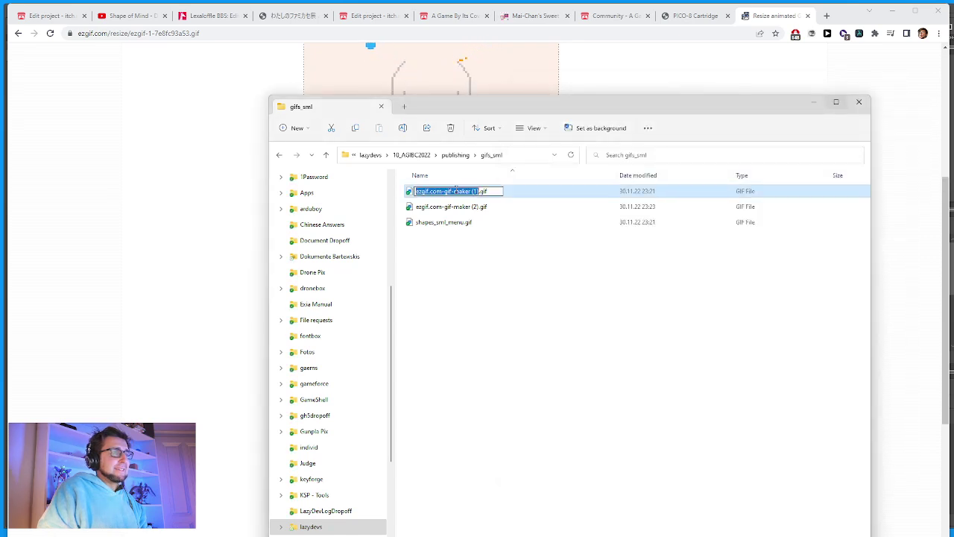
text(shapes_sml_menu)
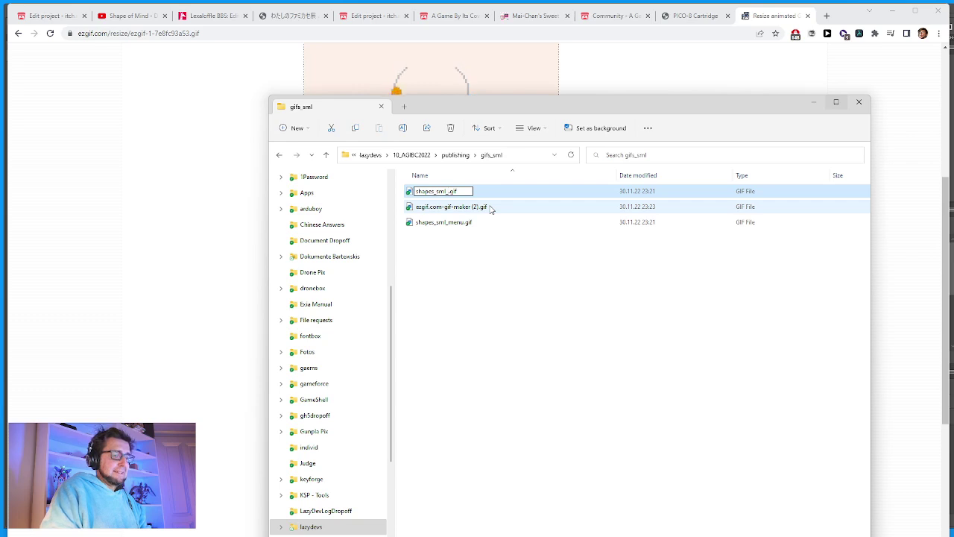
text(game)
text(play)
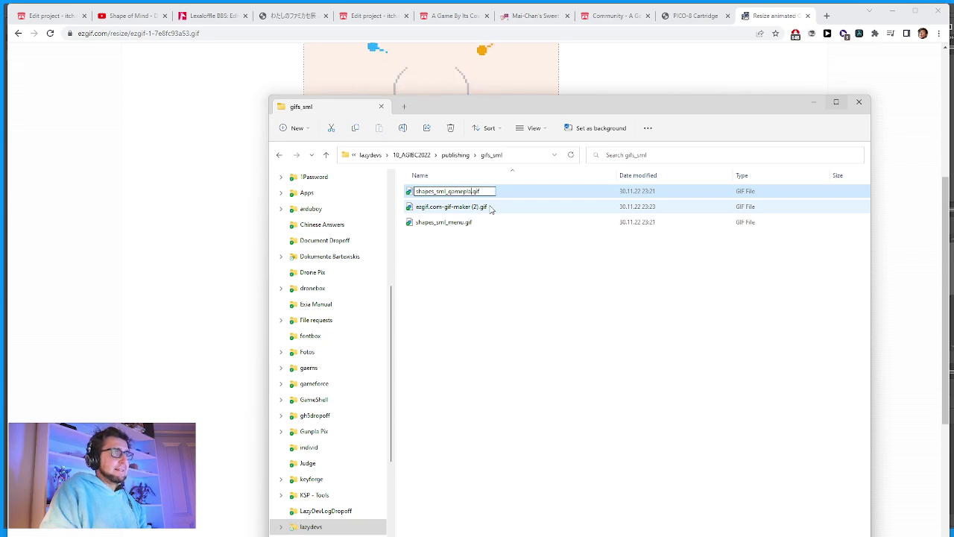
key(Return)
Rename ezgif.com-gif-maker (2).gif as shapes_sml_gameplay2.gif and clear the file selection.
click(451, 196)
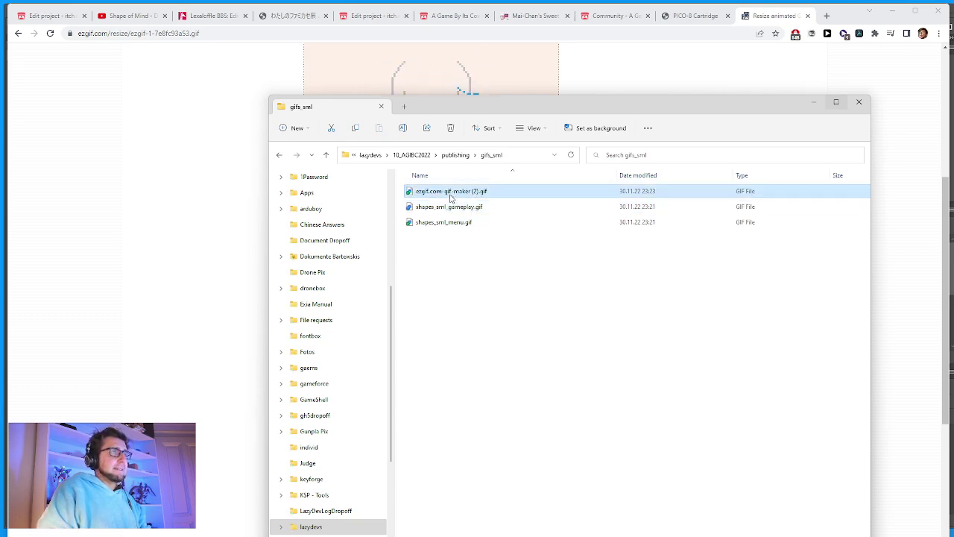
click(446, 192)
text(shapes_sml_)
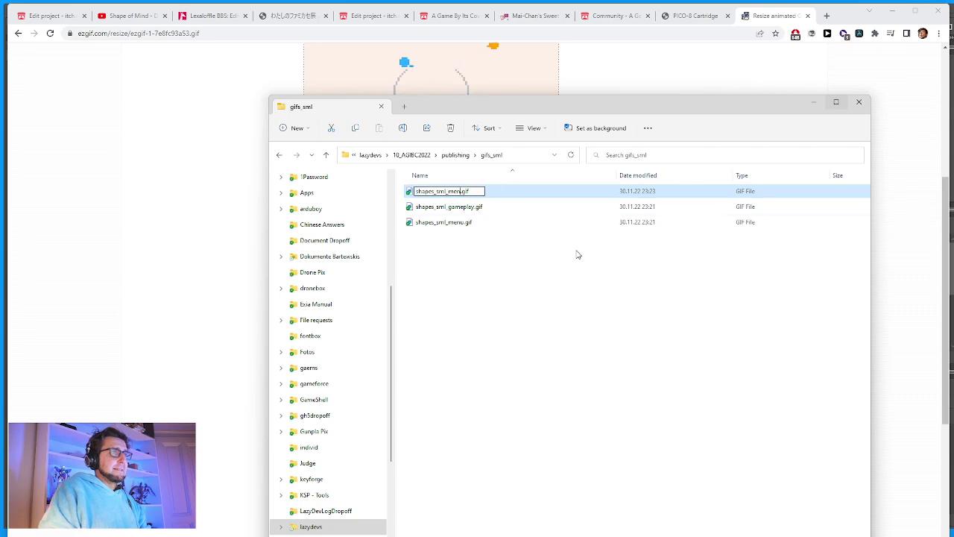
text(gameplay2)
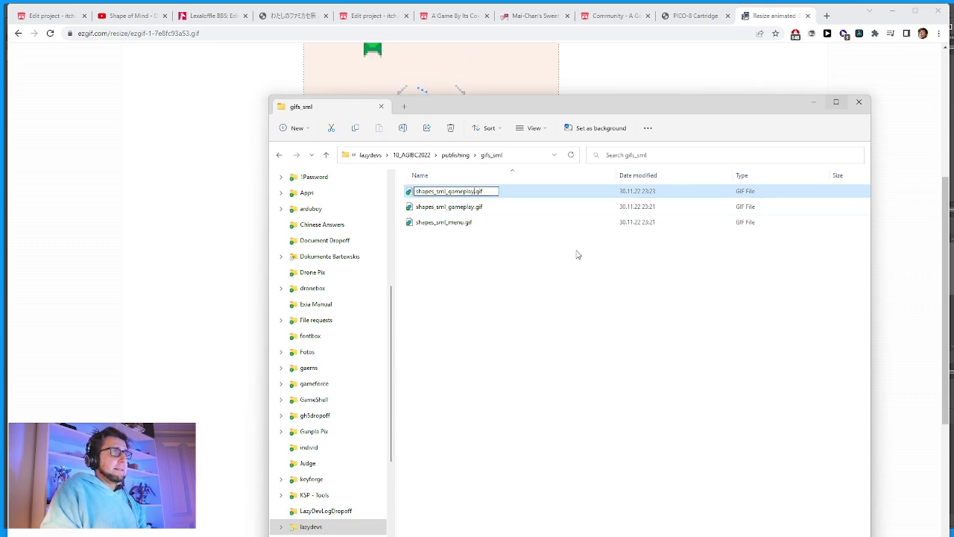
key(Return)
click(440, 286)
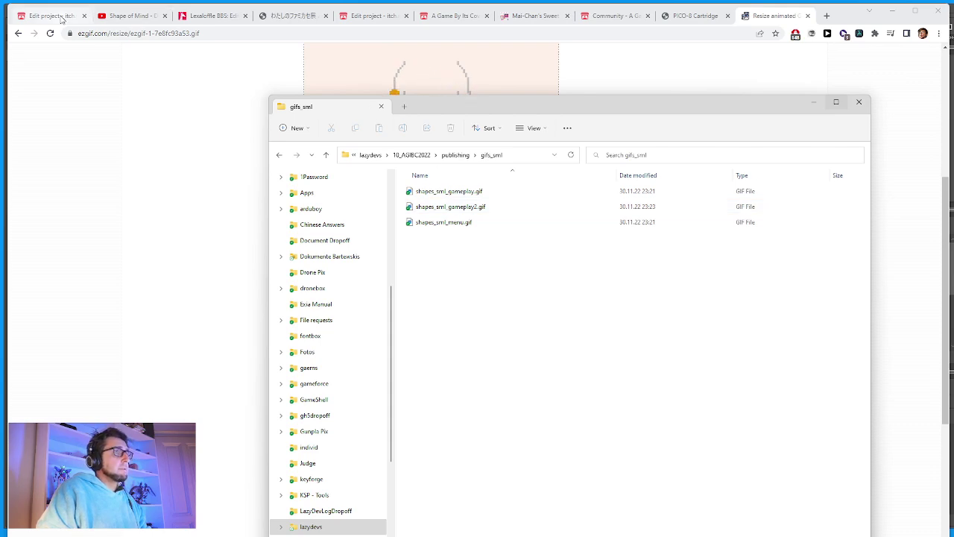
Switch to the browser and close the Shape of Mind YouTube video page.
click(50, 16)
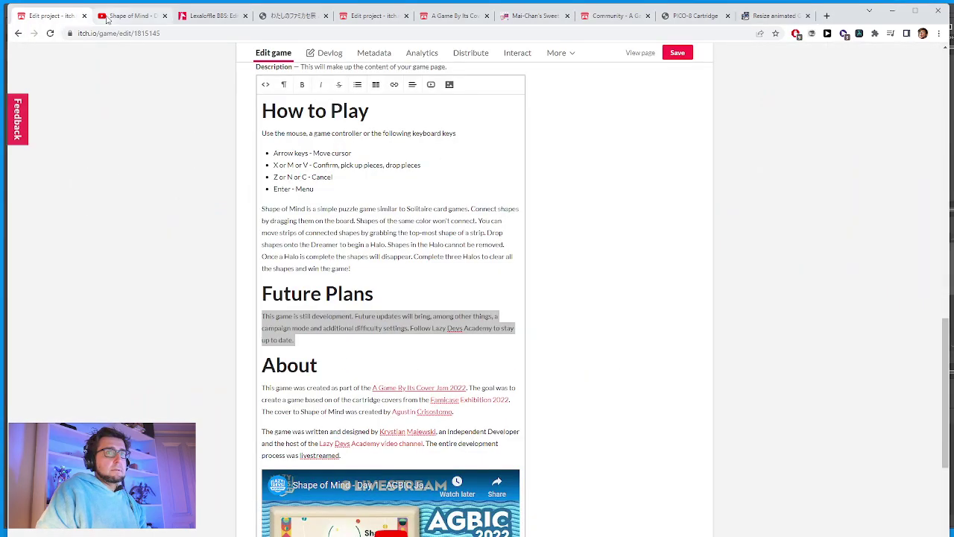
click(123, 16)
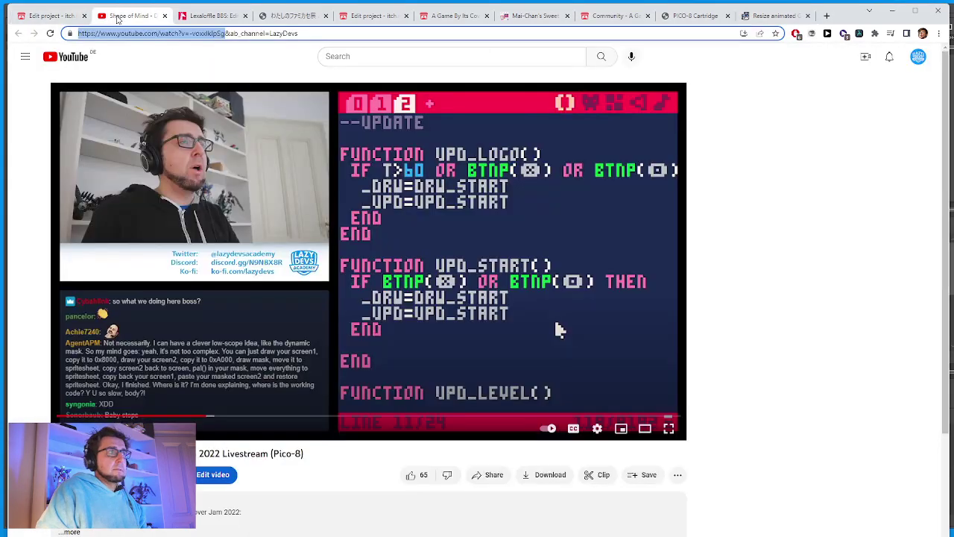
click(165, 16)
Delete the old GIF image tags above the controls list in the Lexaloffle BBS post draft.
scroll(377, 190, up, 5)
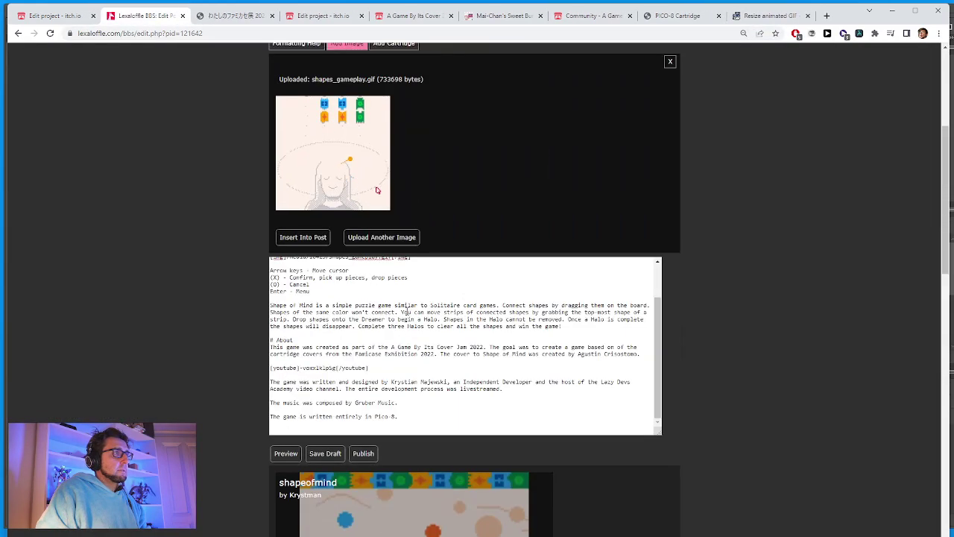
scroll(206, 456, up, 4)
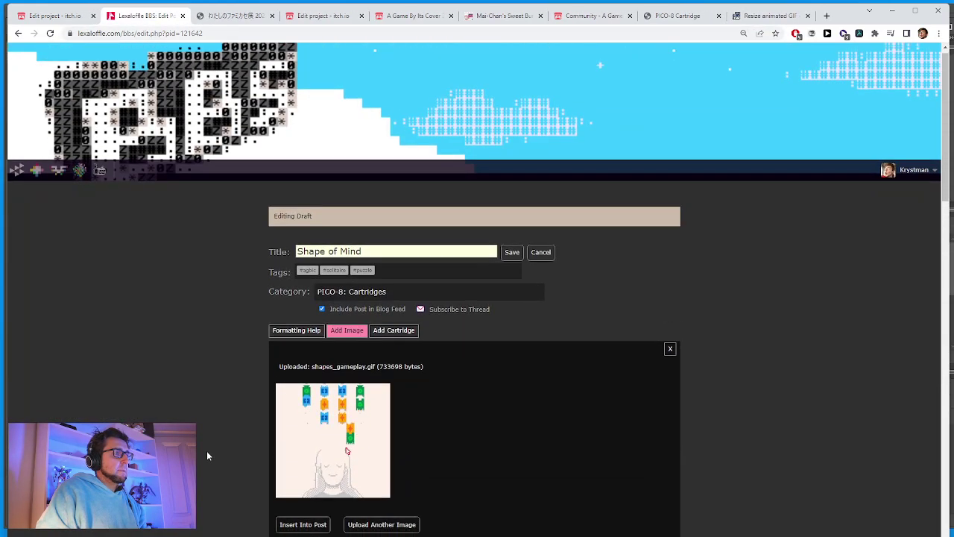
scroll(207, 455, down, 3)
scroll(440, 418, up, 1)
drag(441, 403, 261, 370)
key(Delete)
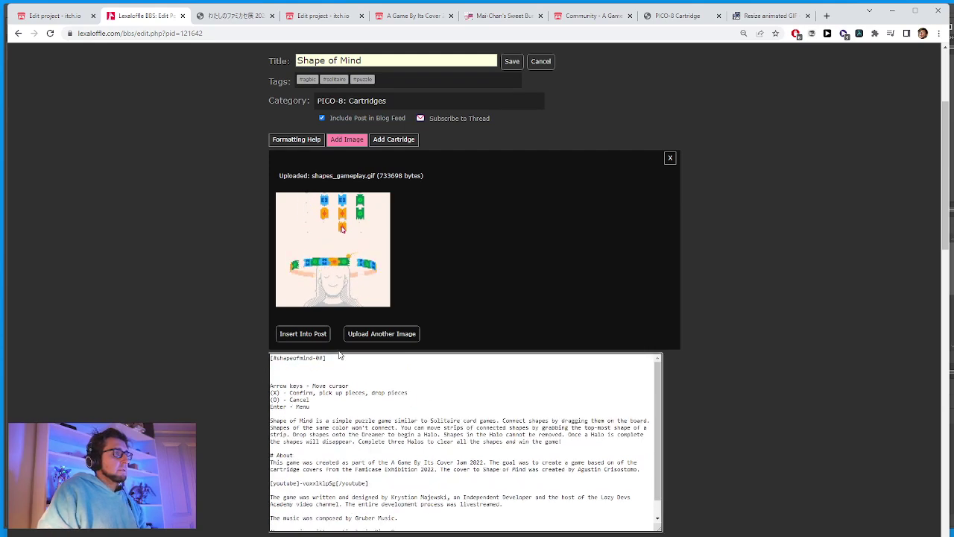
Upload another image to the post, choosing shapes_sml_menu.gif from the publishing > gifs_sml folder.
click(381, 333)
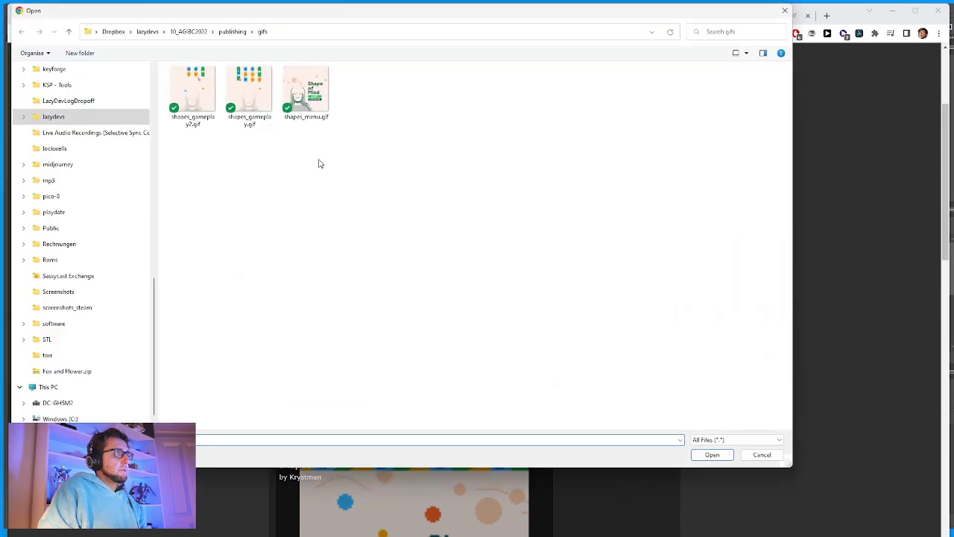
click(232, 31)
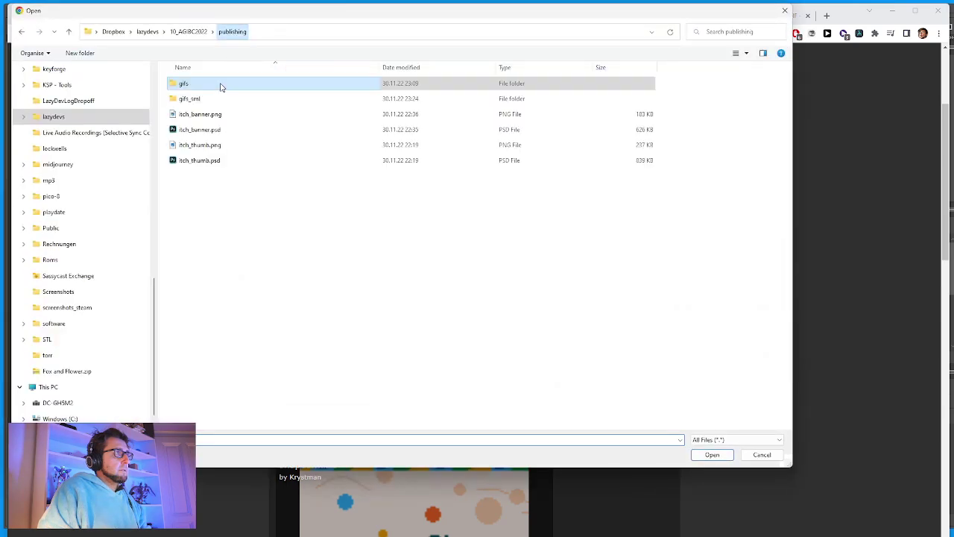
click(205, 103)
double_click(205, 103)
double_click(301, 97)
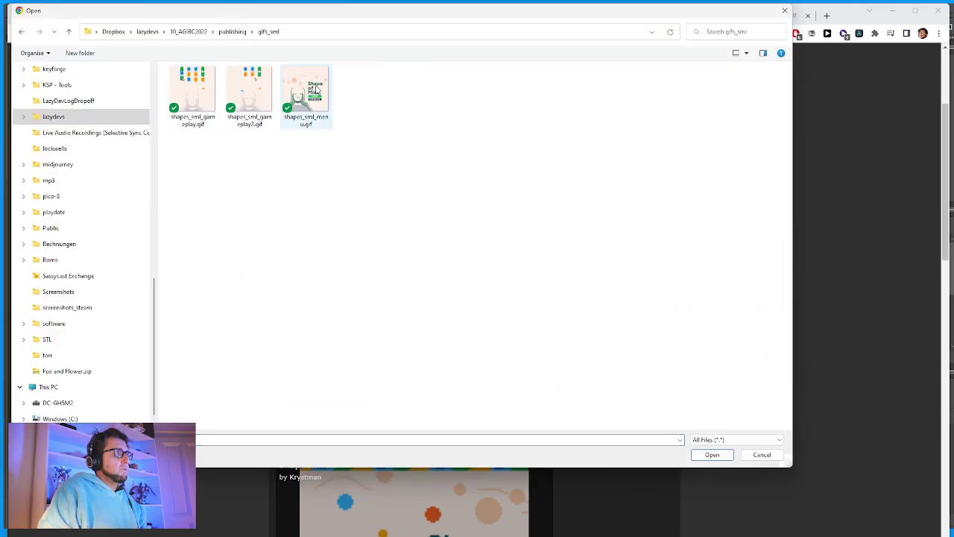
click(290, 222)
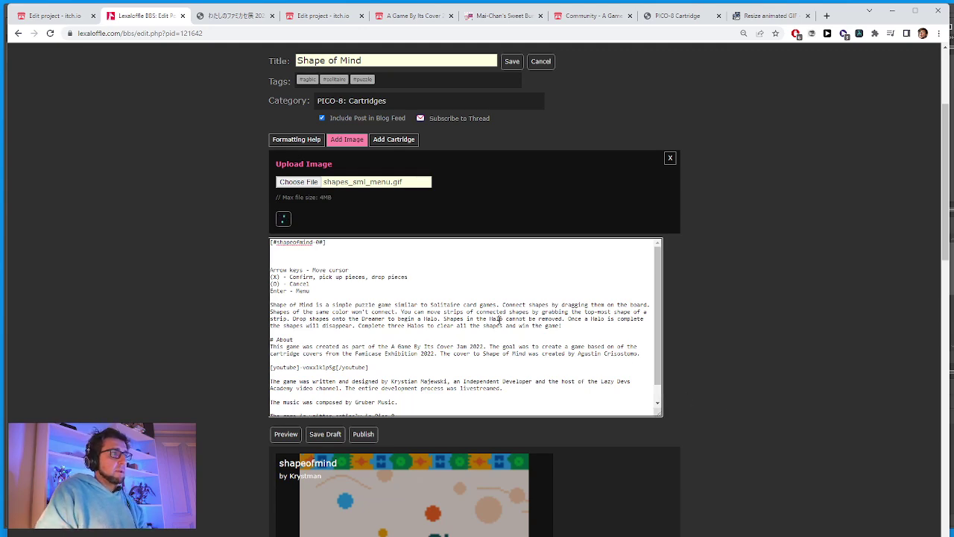
Copy the entire post text into the untitled Notepad document as a backup, replacing its contents, and return to the browser.
key(ctrl+a)
scroll(872, 239, up, 3)
scroll(655, 313, down, 5)
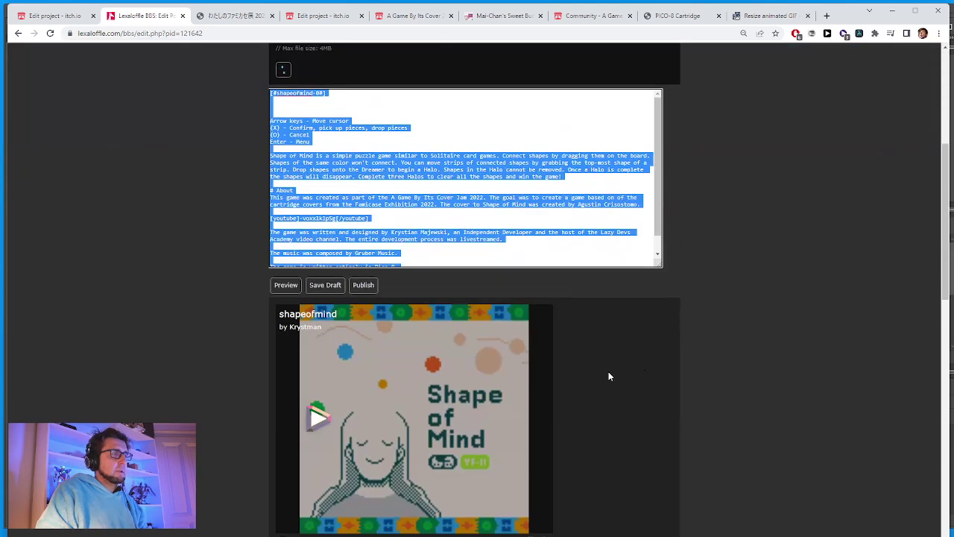
click(299, 75)
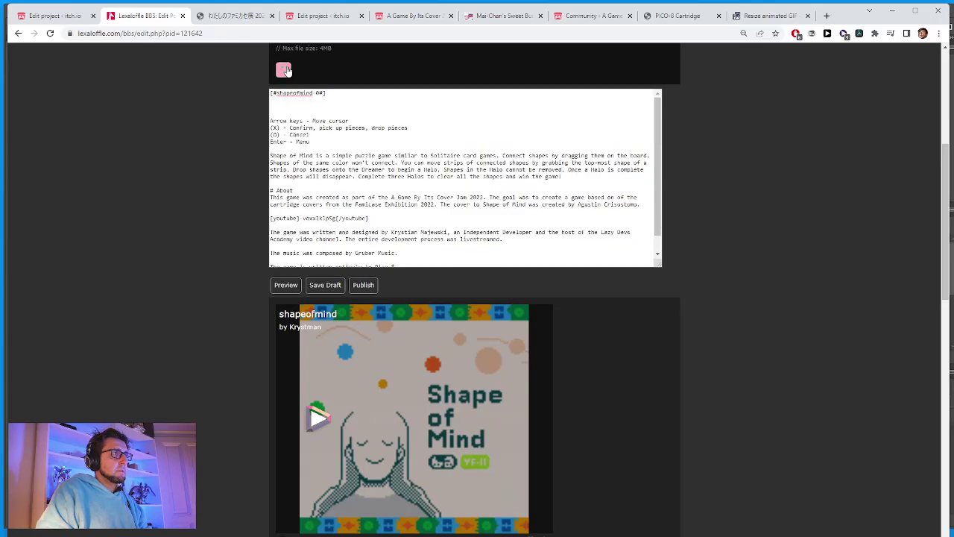
key(alt+Tab)
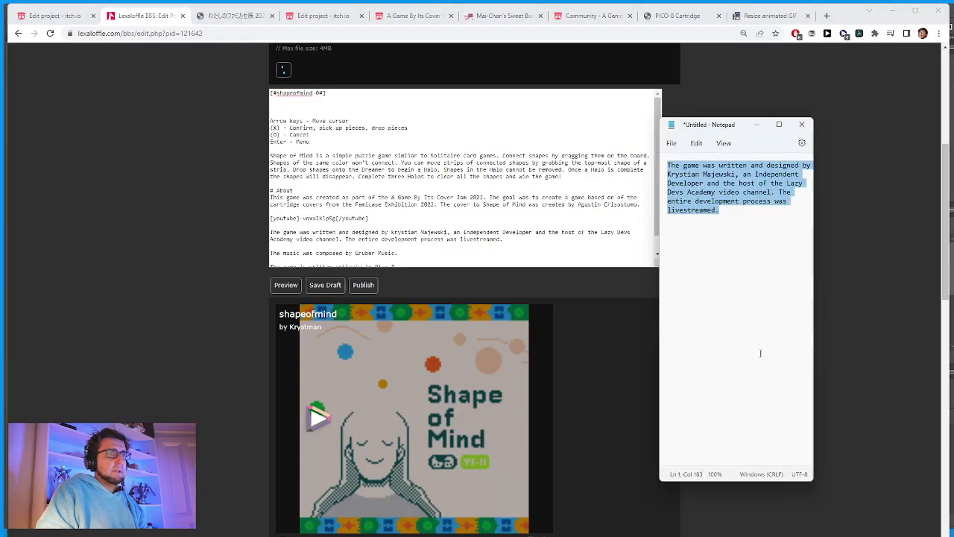
click(760, 353)
key(ctrl+v)
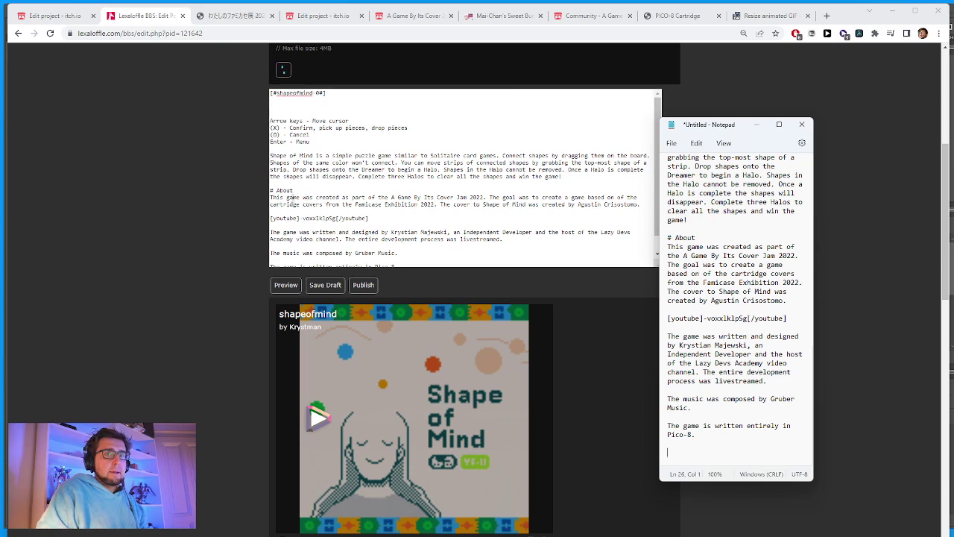
key(alt+Tab)
Close and reopen the image uploader and try to choose shapes_sml_menu.gif again.
scroll(343, 220, up, 5)
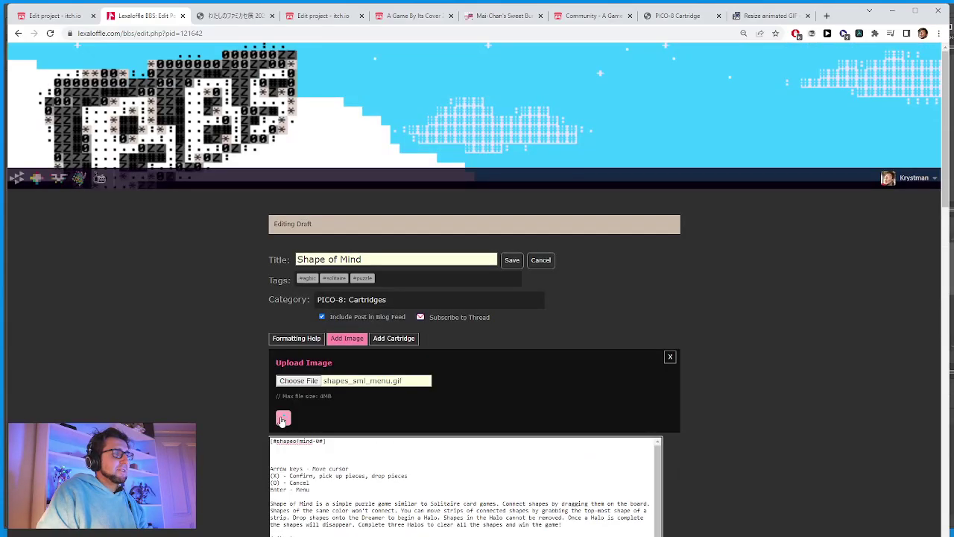
click(670, 357)
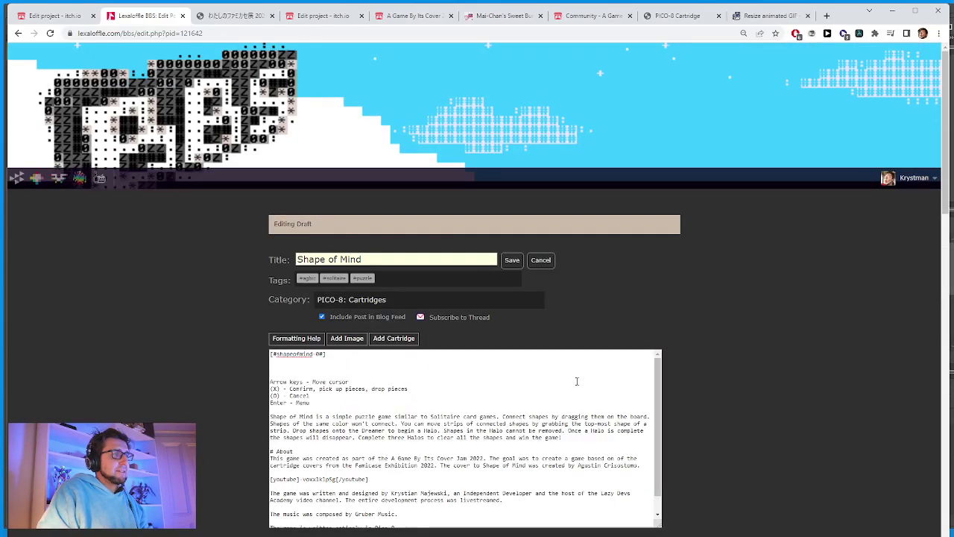
click(347, 338)
click(311, 381)
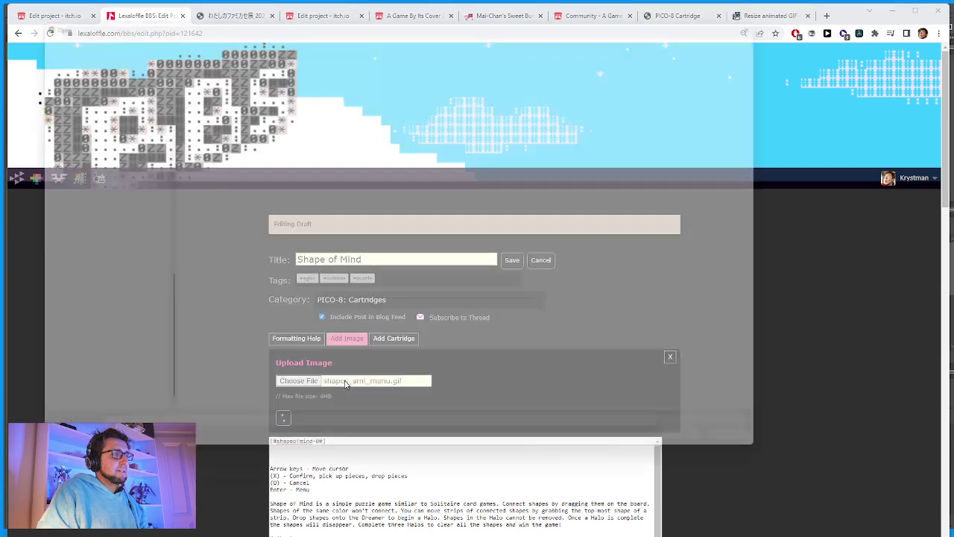
double_click(304, 95)
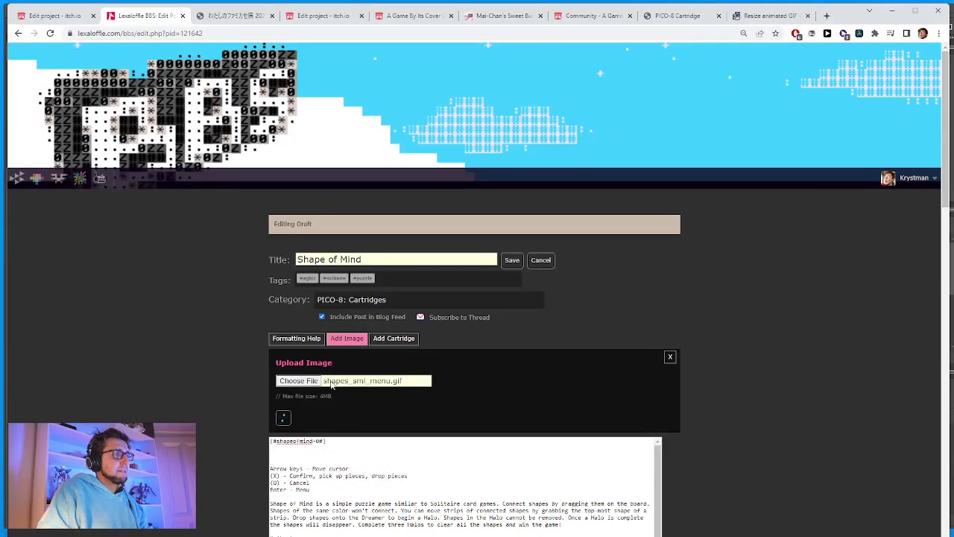
Look over the post text and generate a preview of the Shape of Mind draft.
scroll(333, 385, down, 4)
scroll(479, 229, up, 5)
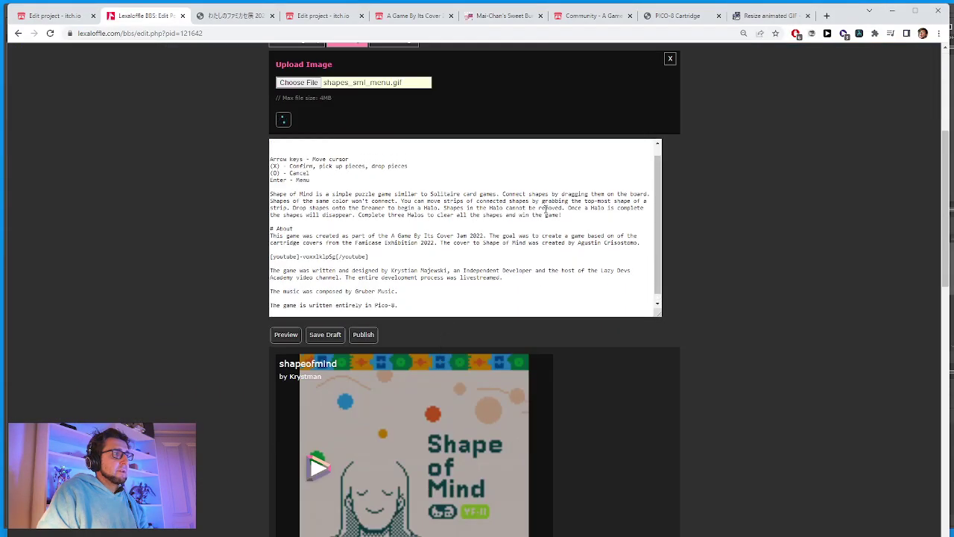
scroll(524, 267, down, 10)
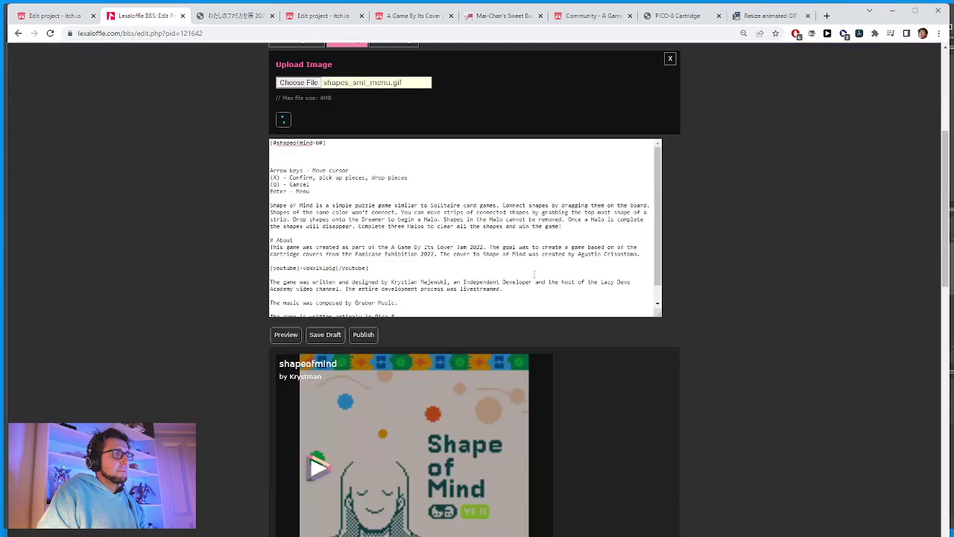
scroll(684, 348, up, 5)
scroll(638, 321, up, 1)
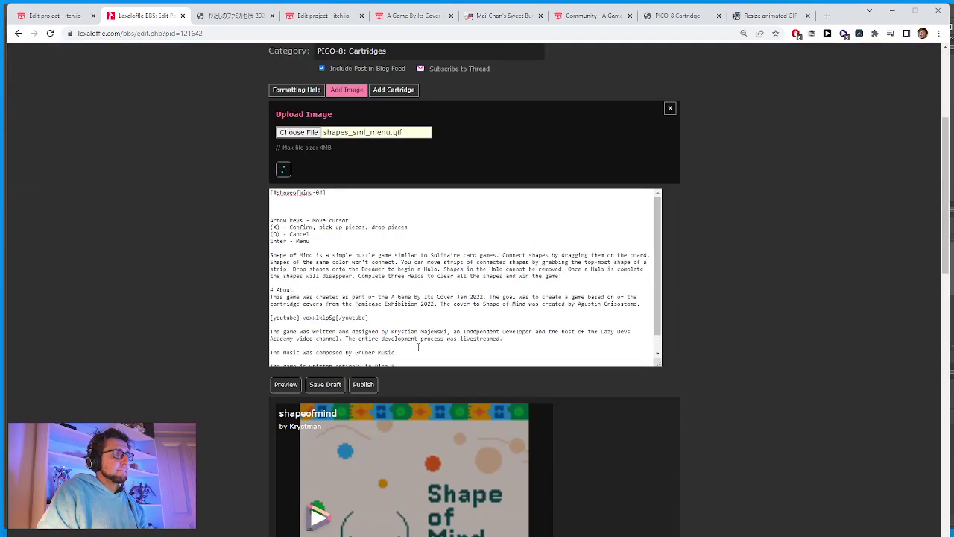
click(286, 384)
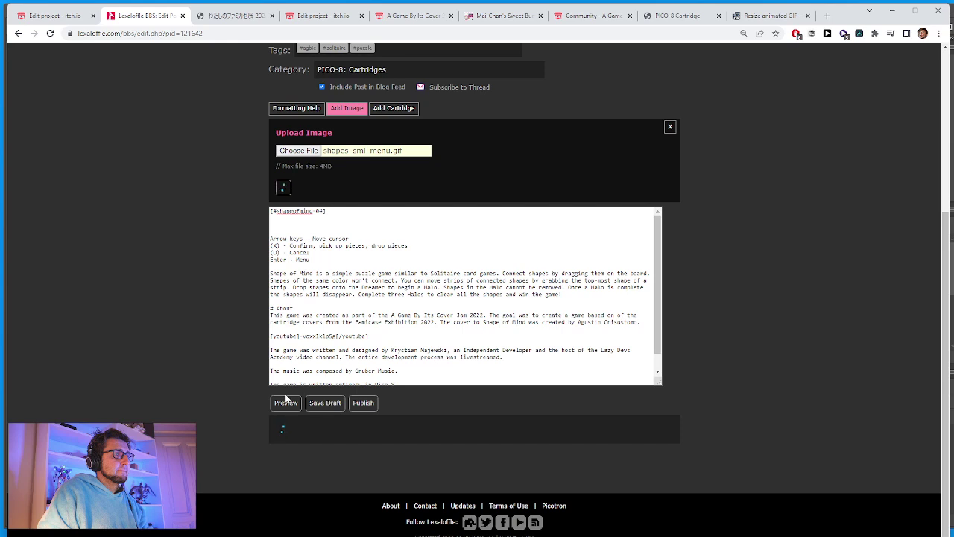